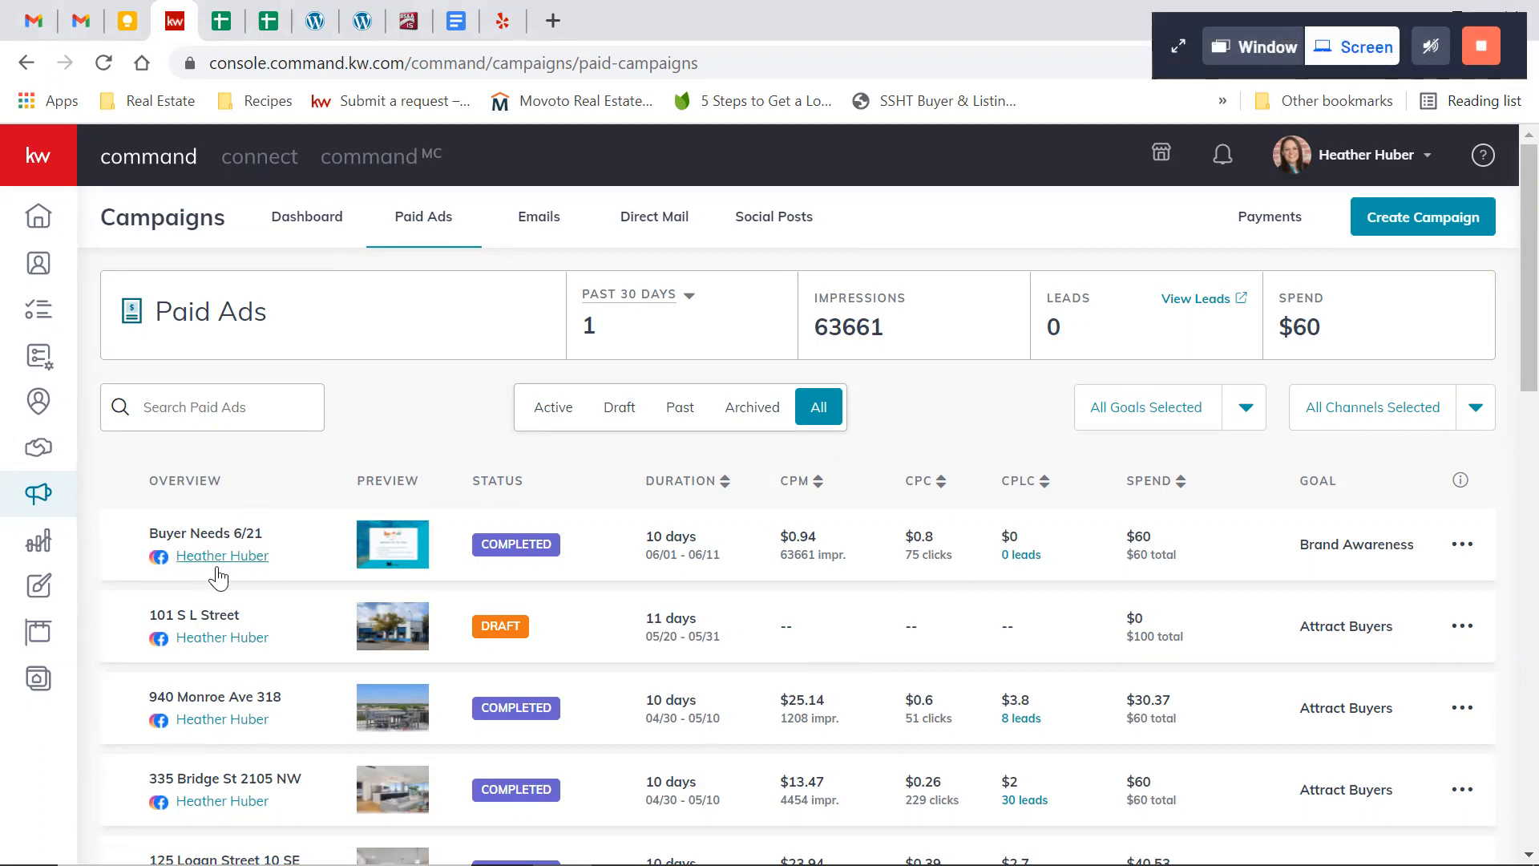
Open the preview of the Buyer Needs 6/21 paid ad and look over its content
left_click(219, 560)
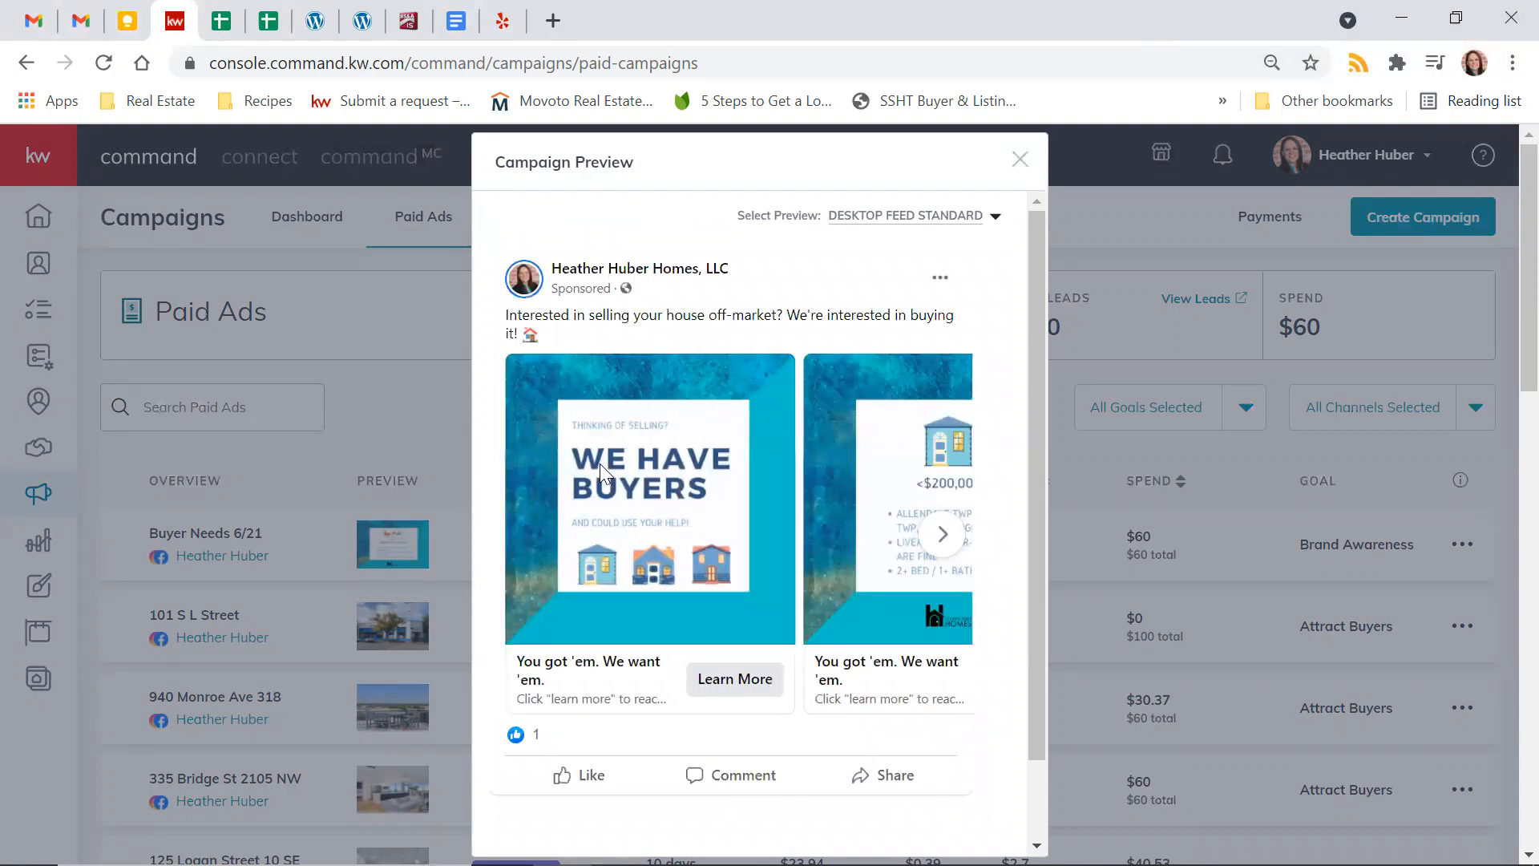
scroll(803, 545, "down", 1)
scroll(803, 551, "up", 1)
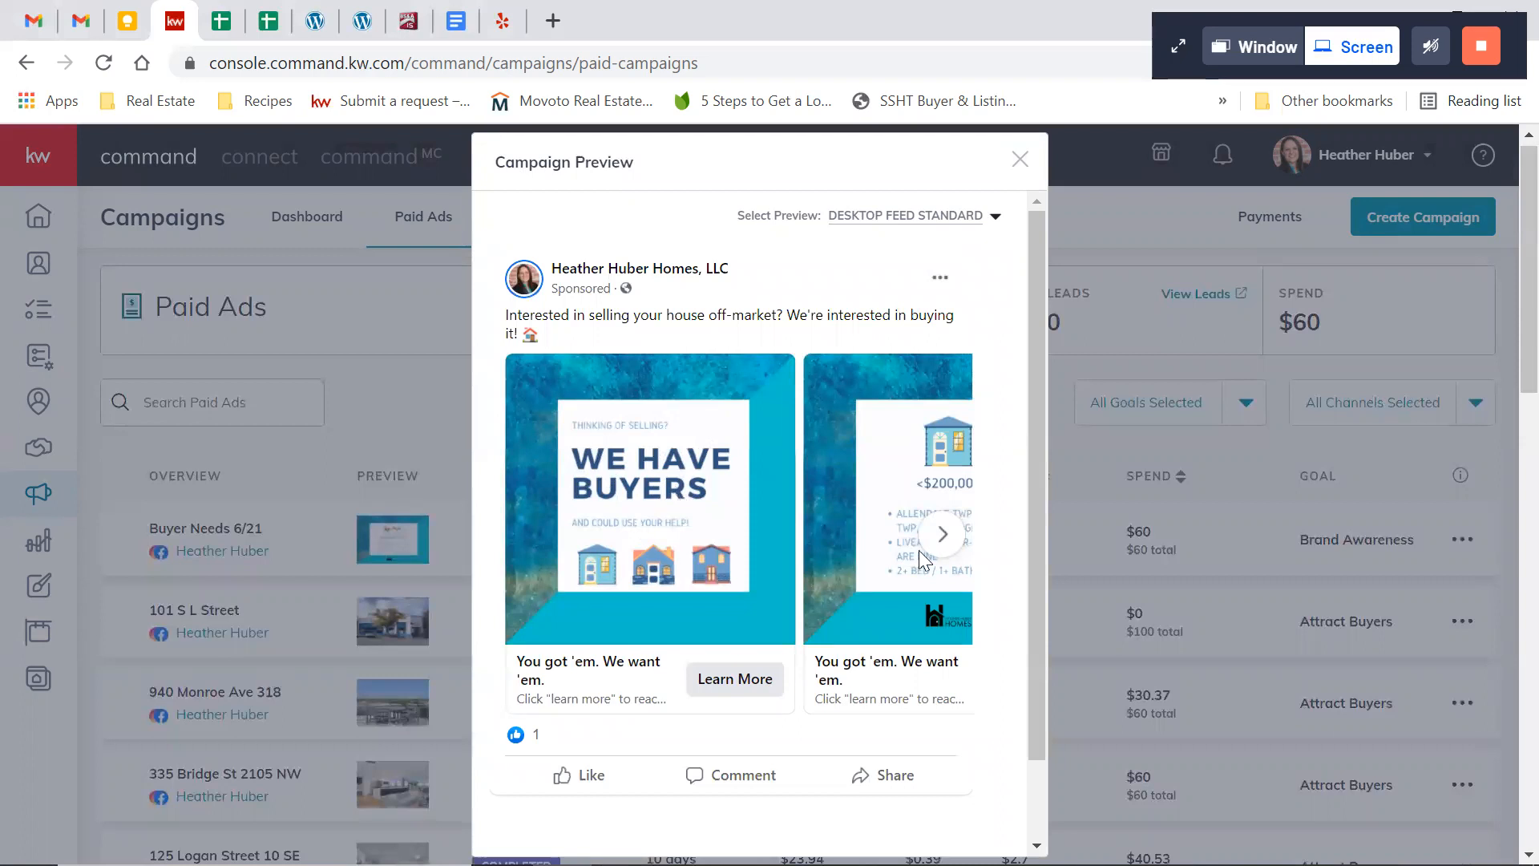
Browse the carousel cards of the Buyer Needs 6/21 ad through to the last one, go back one card, and close the preview
left_click(942, 533)
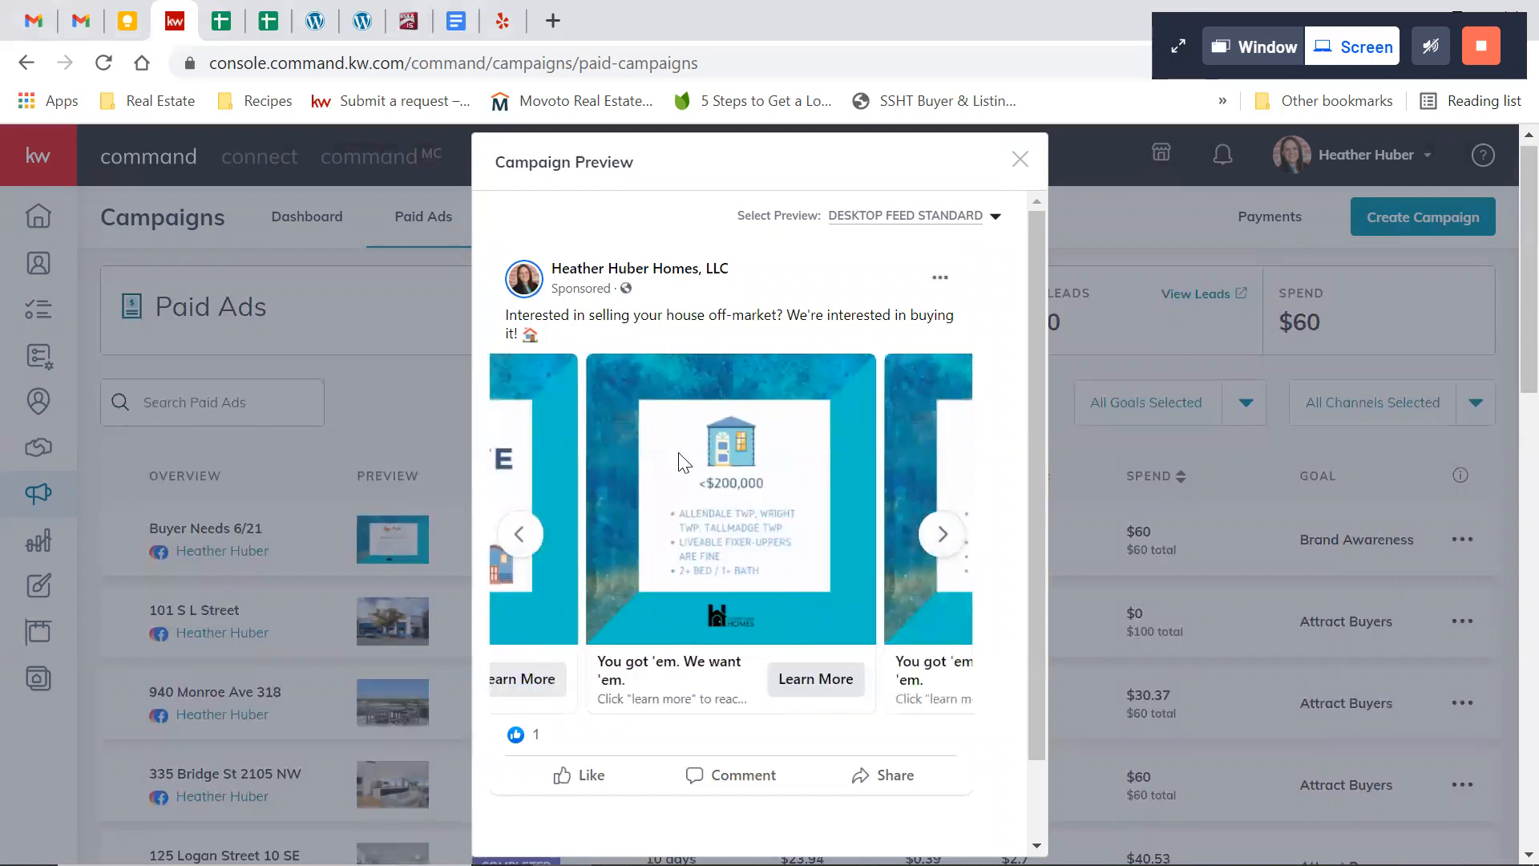
left_click(941, 534)
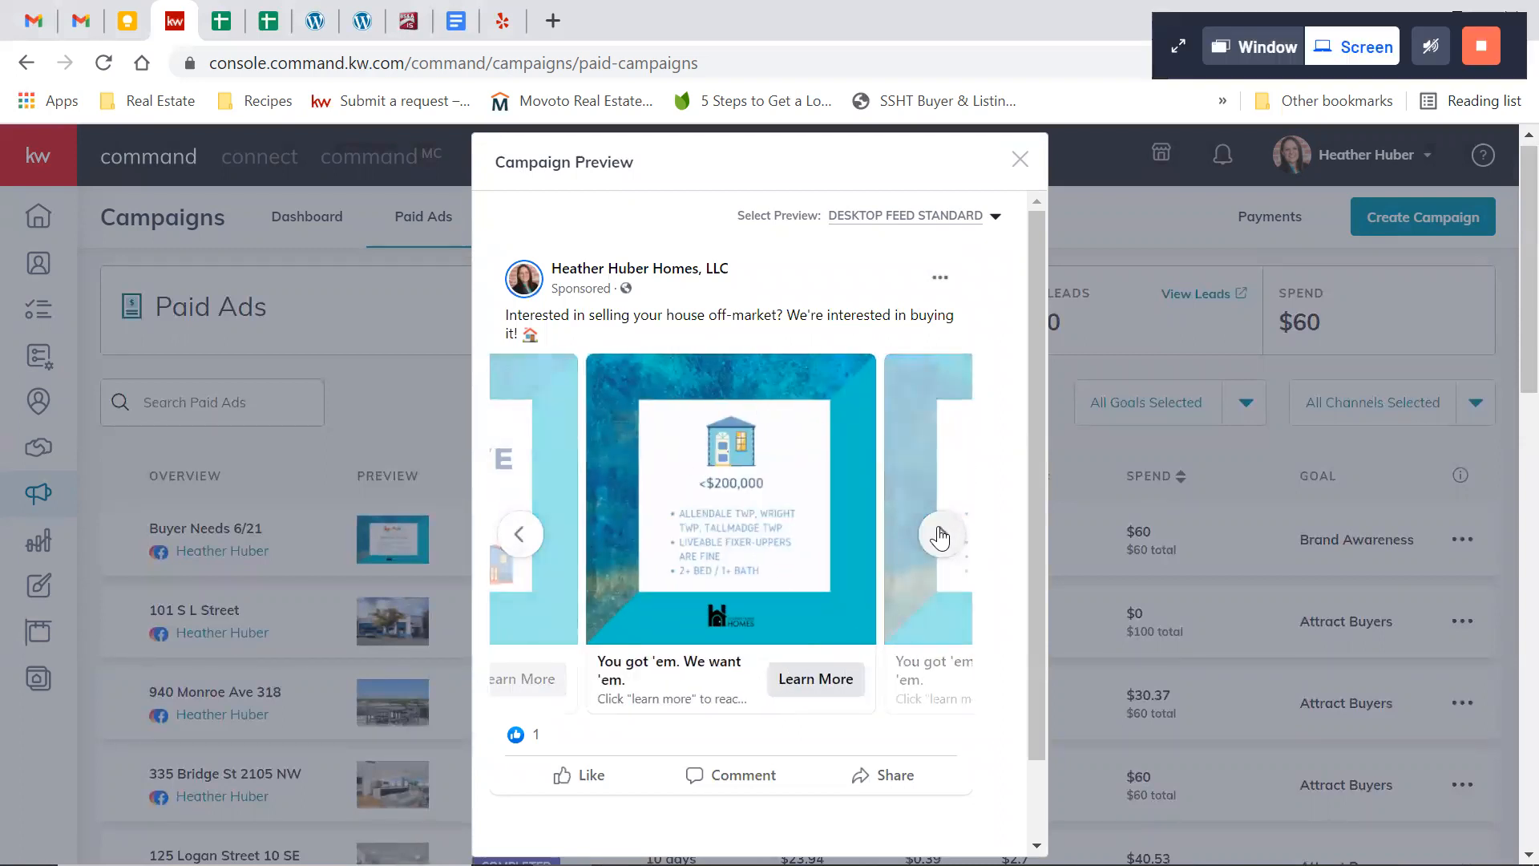
left_click(941, 536)
left_click(940, 536)
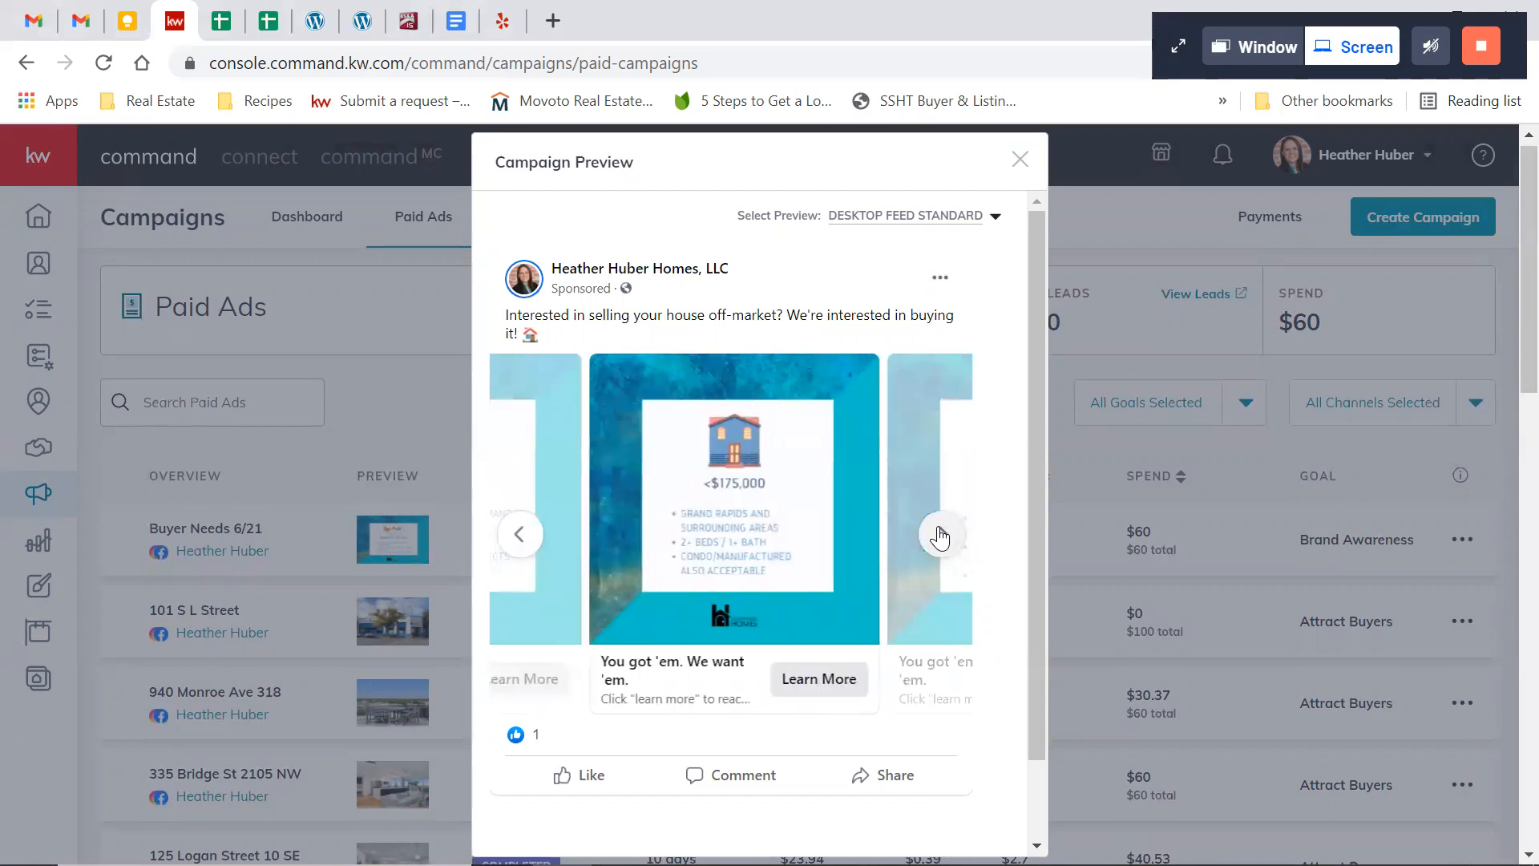
left_click(940, 535)
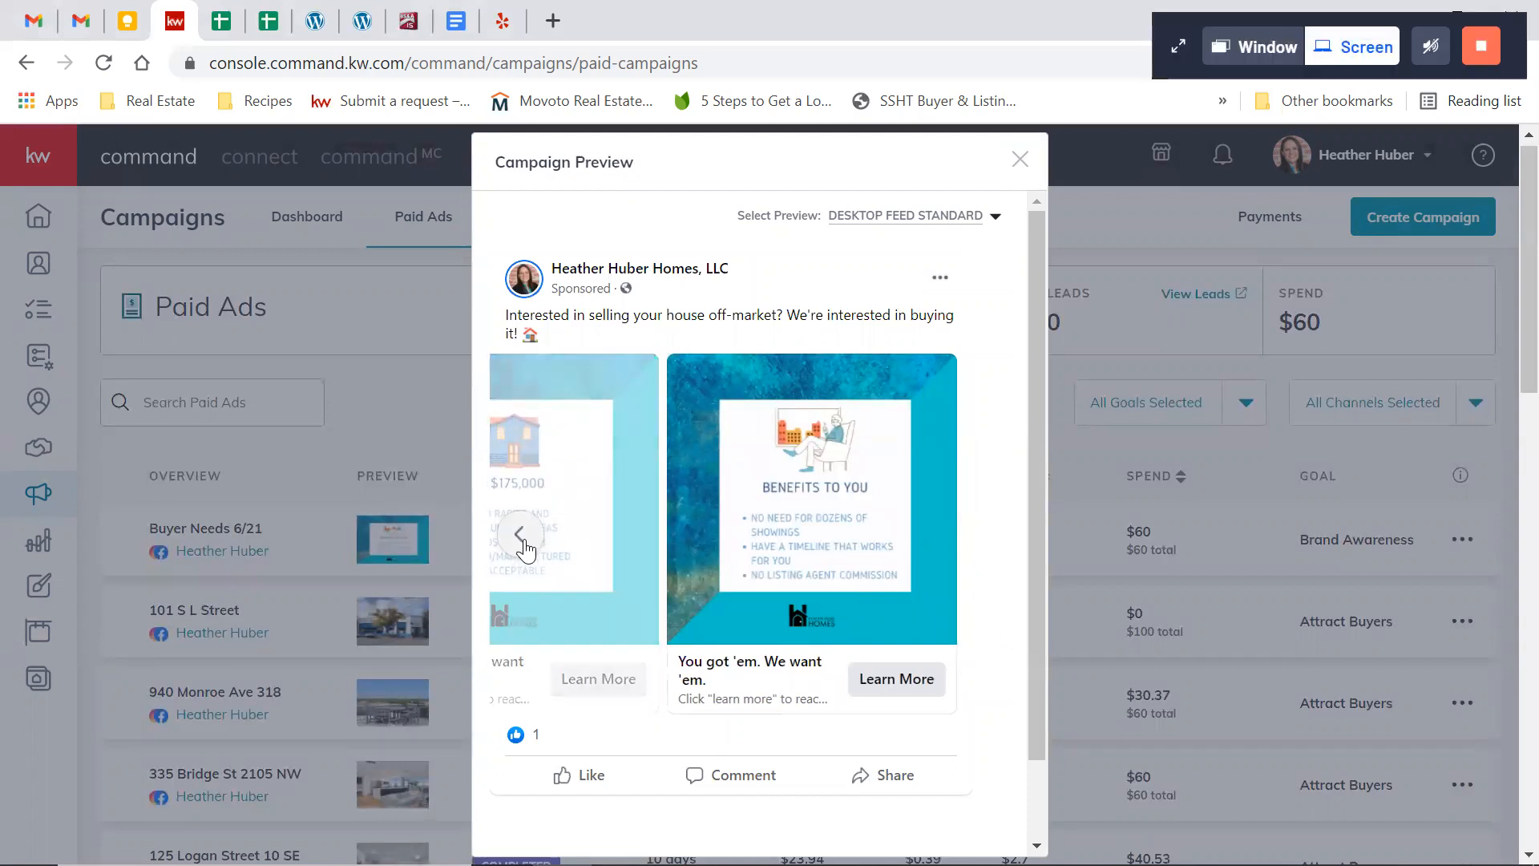
left_click(520, 535)
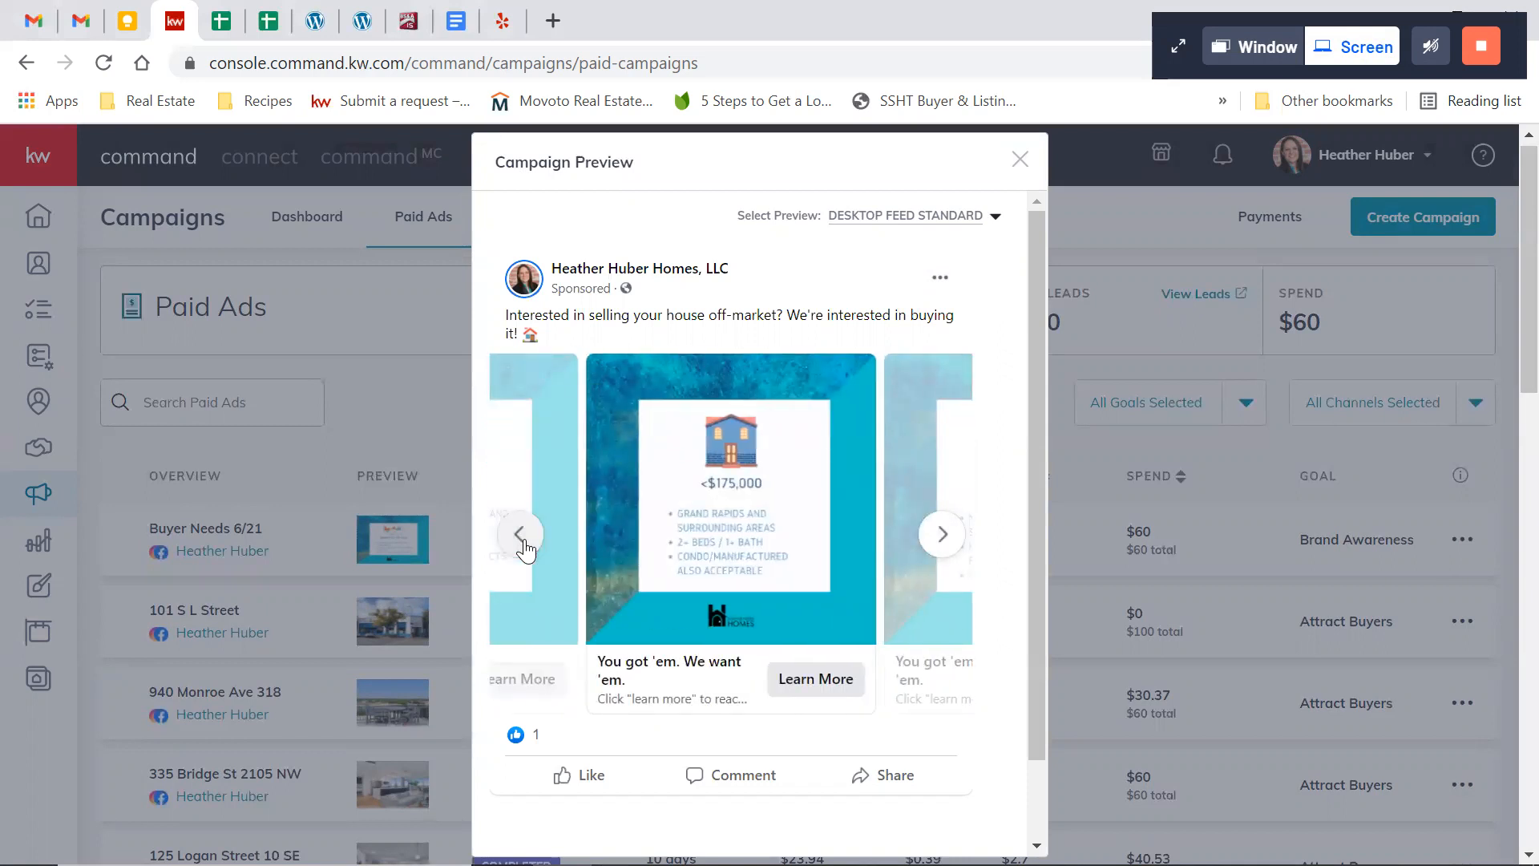
scroll(767, 537, "down", 1)
scroll(767, 538, "up", 1)
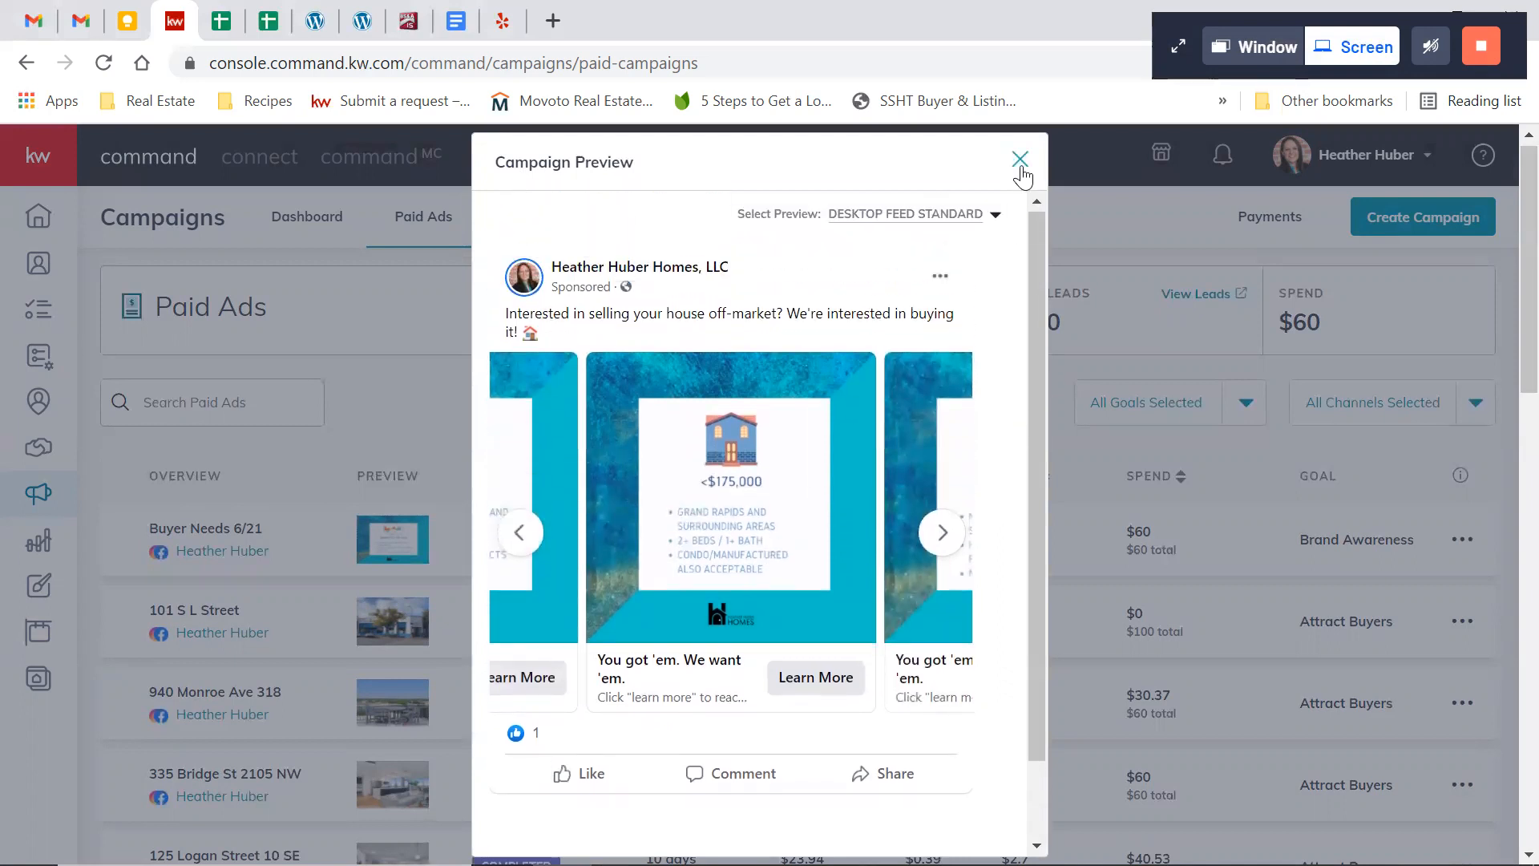
left_click(395, 525)
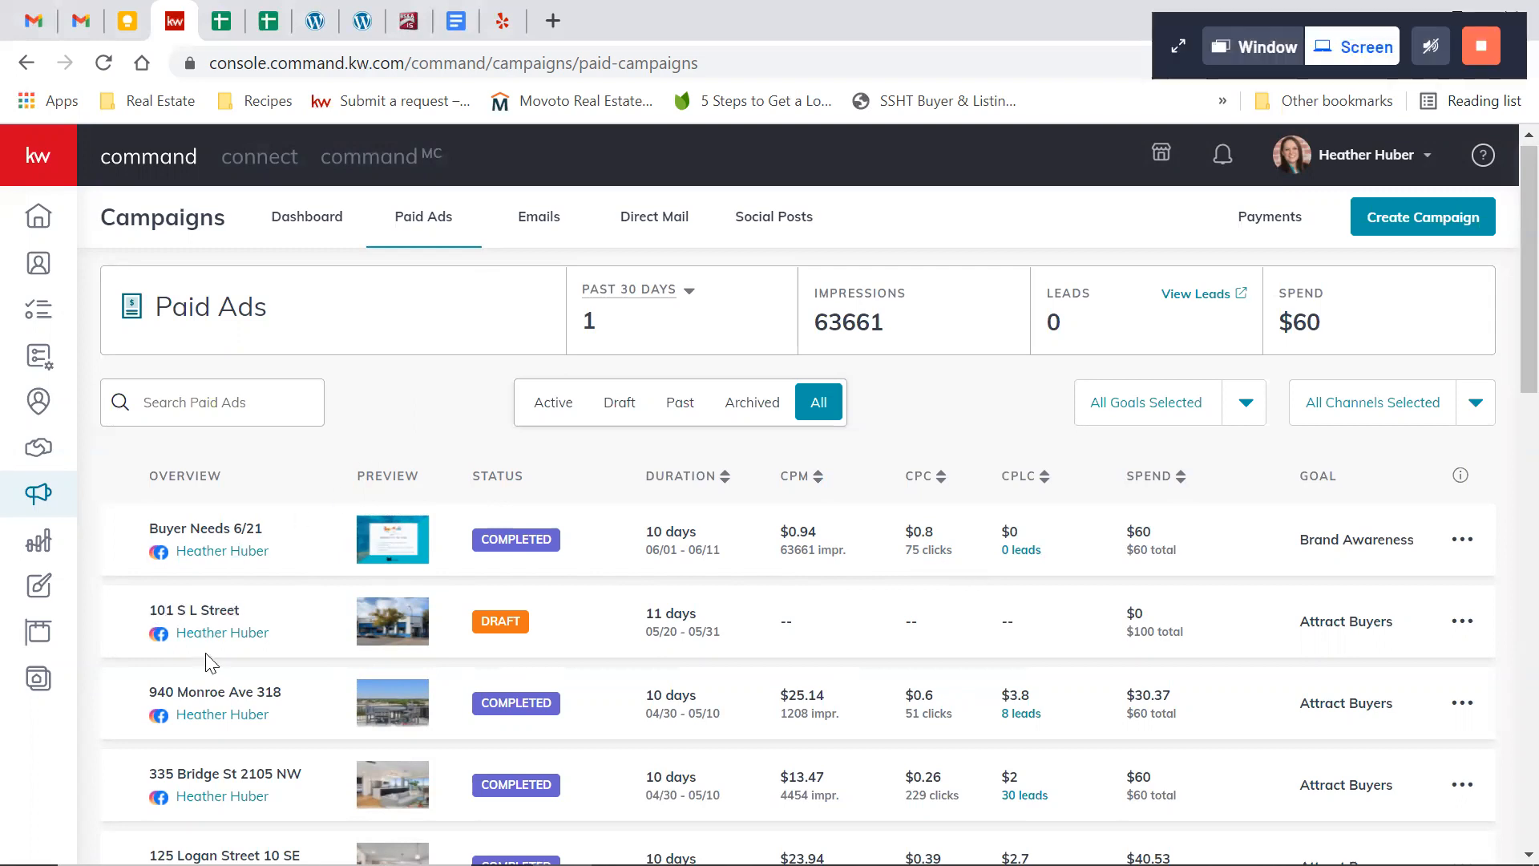
Open the preview of the completed listing ad directly below the draft and check which preview formats are available
scroll(405, 659, "down", 1)
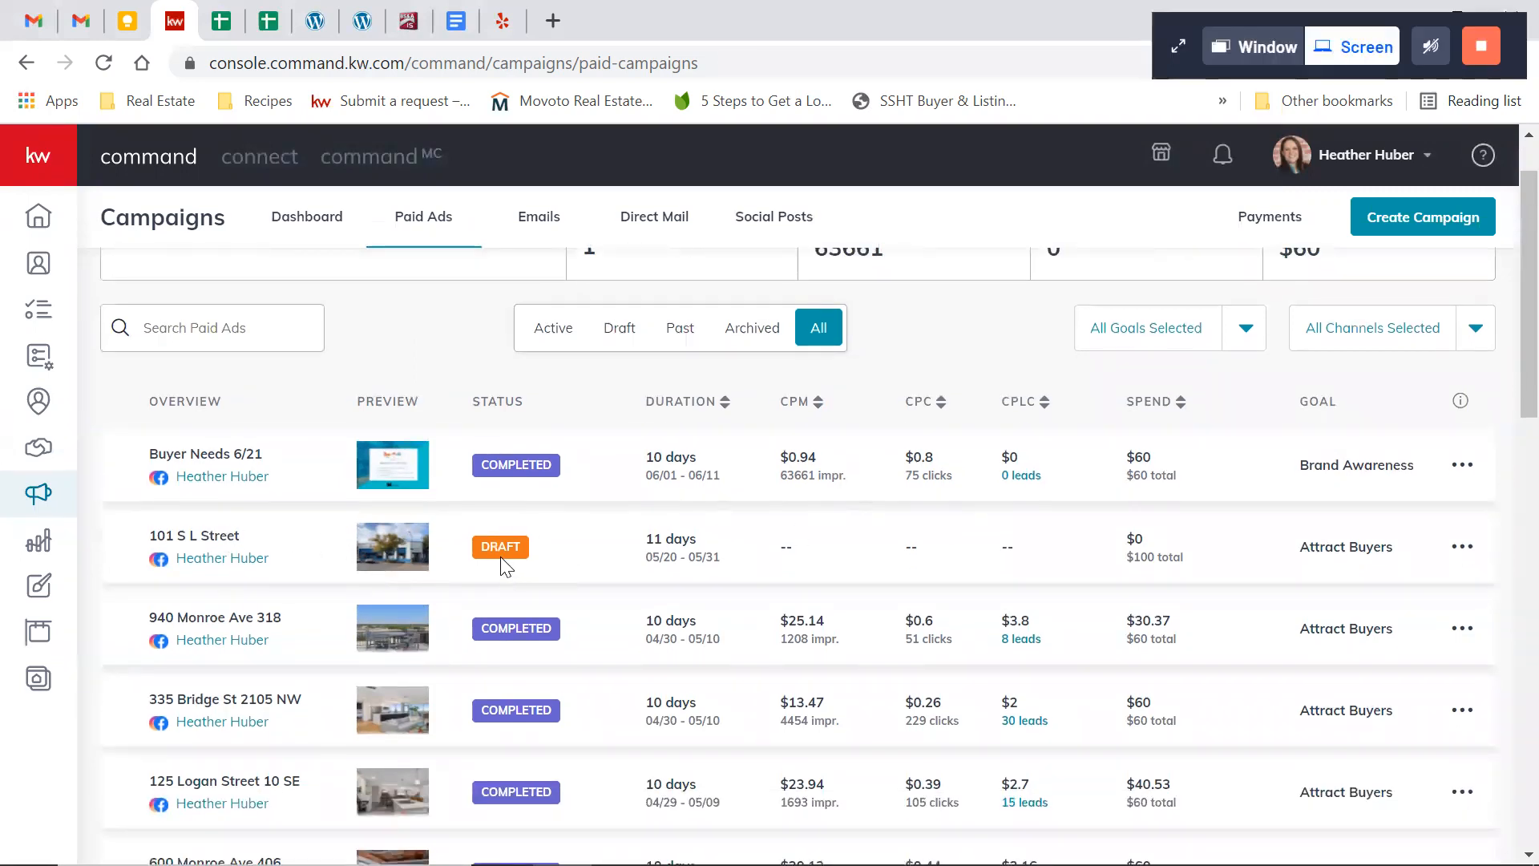
left_click(218, 642)
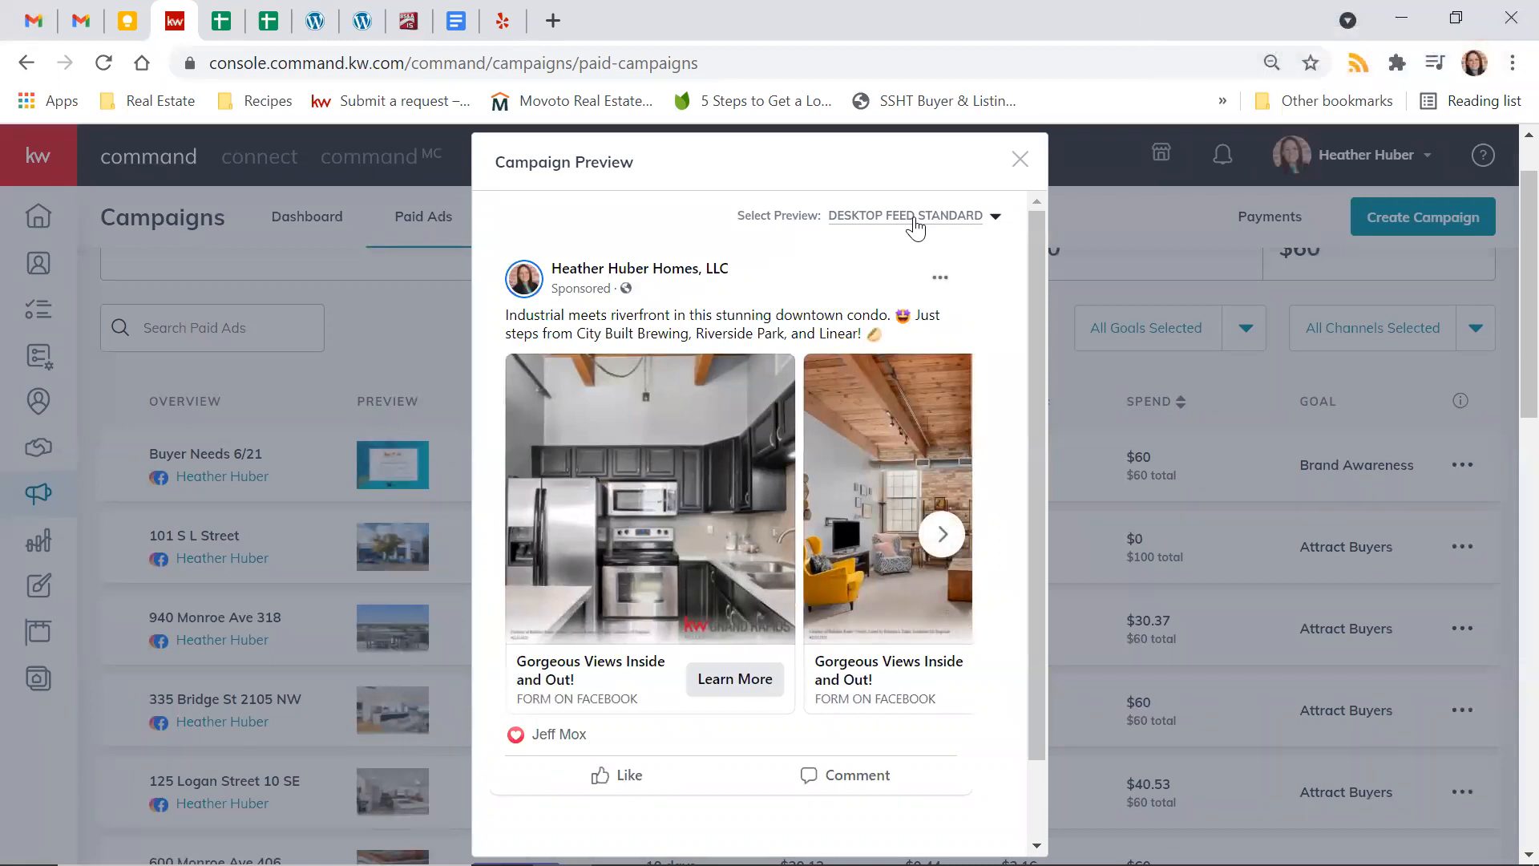
left_click(915, 229)
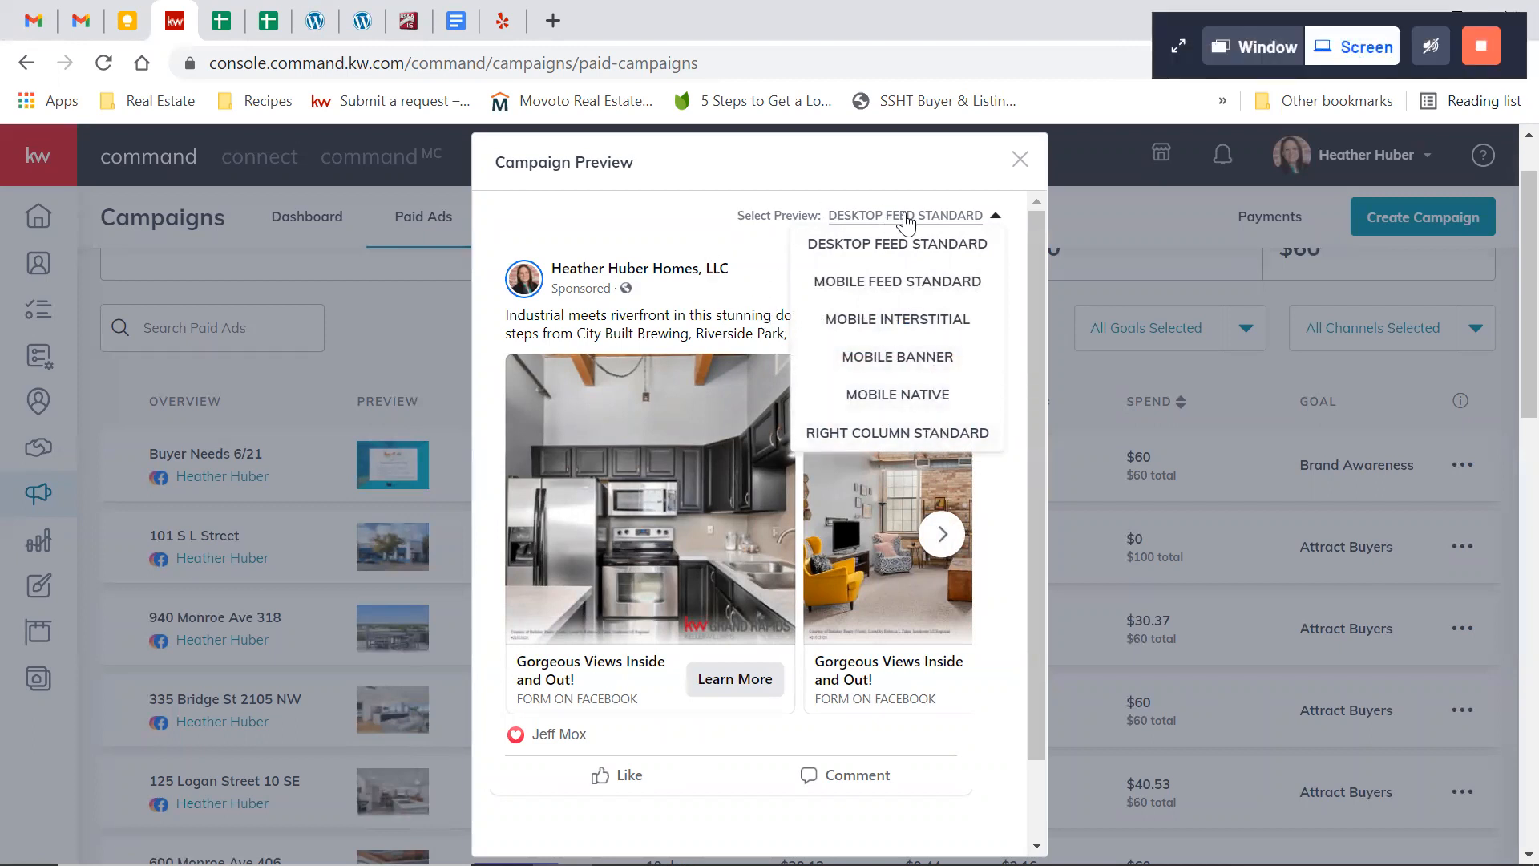
left_click(998, 216)
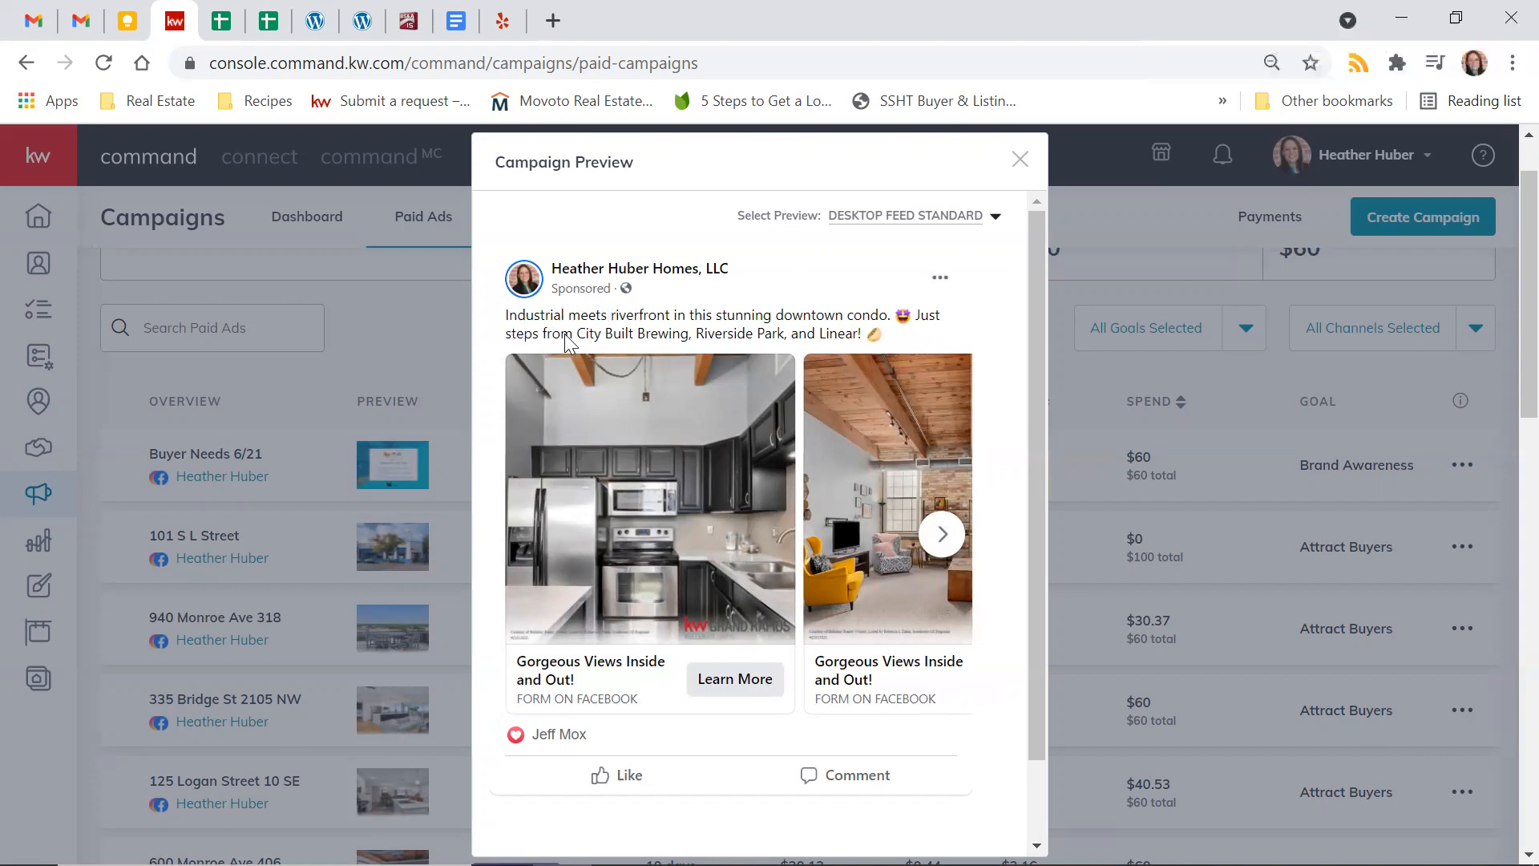
Browse the condo ad's carousel photos to the last one and back to the first, and close the preview
left_click(940, 534)
left_click(940, 534)
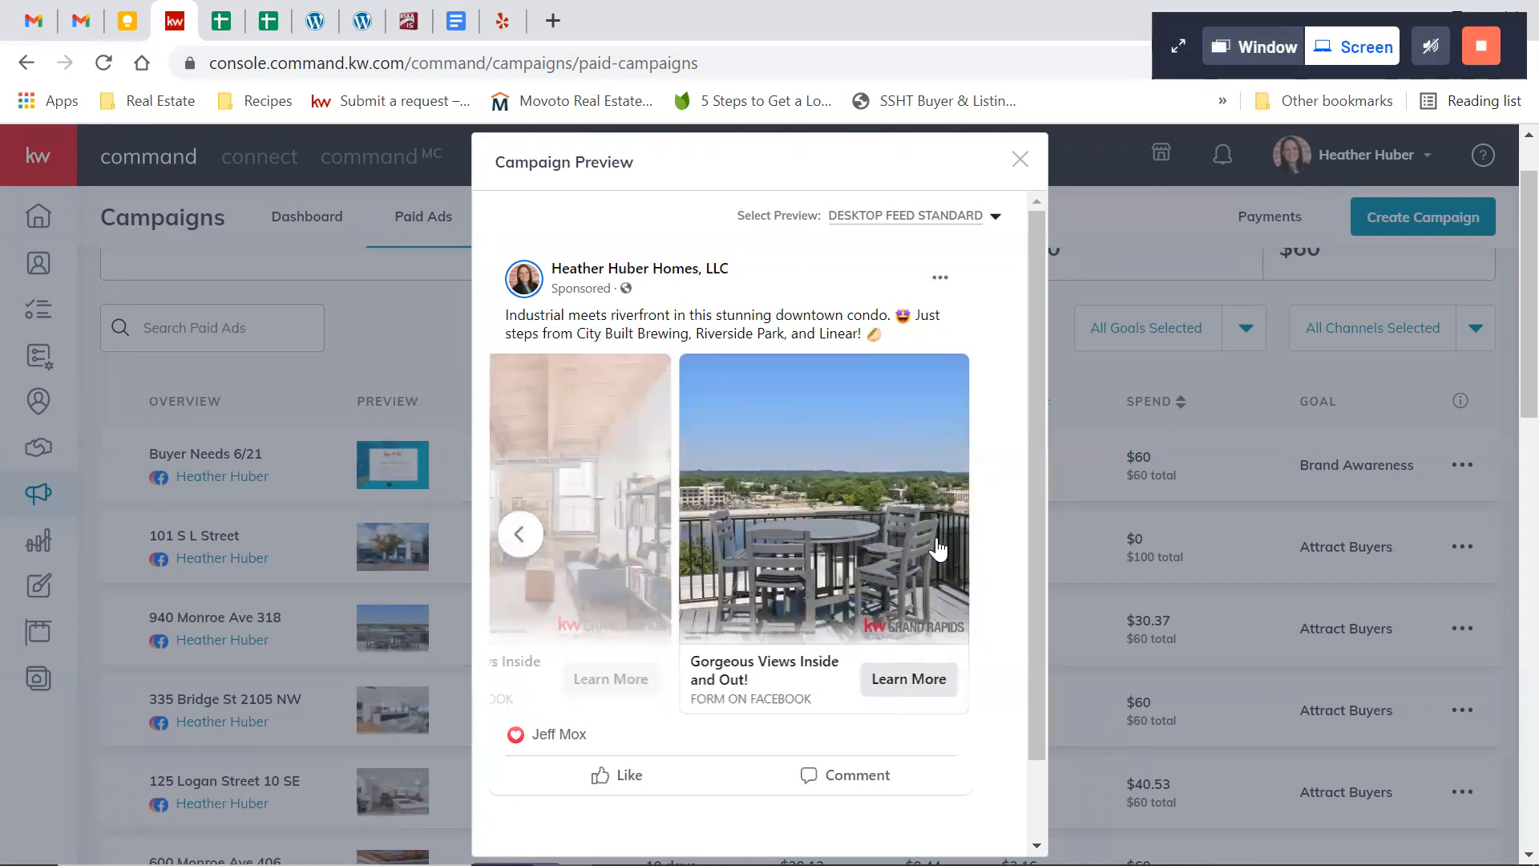
left_click(522, 553)
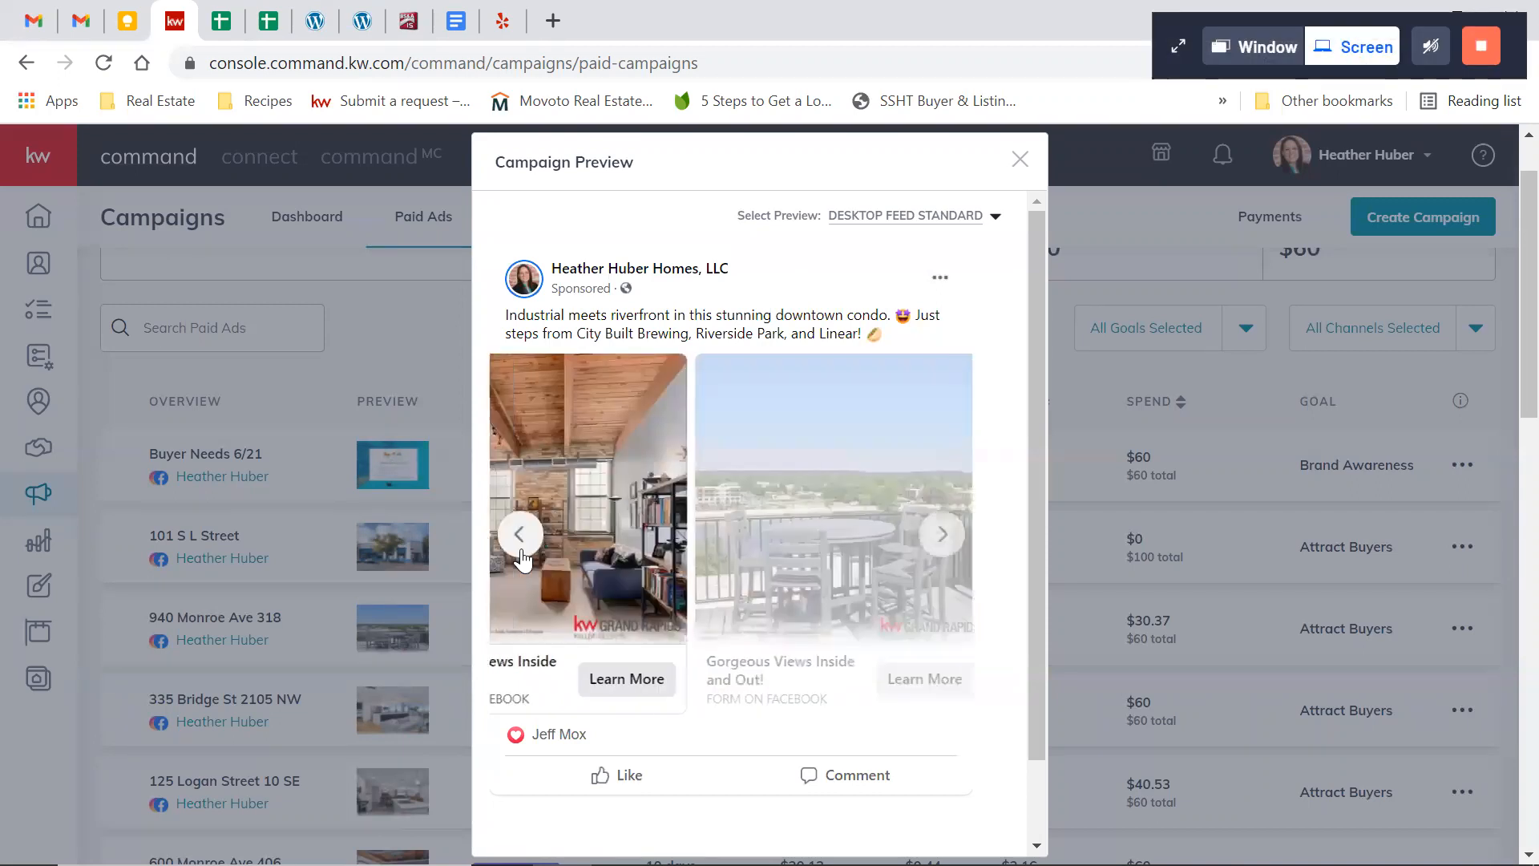
left_click(523, 553)
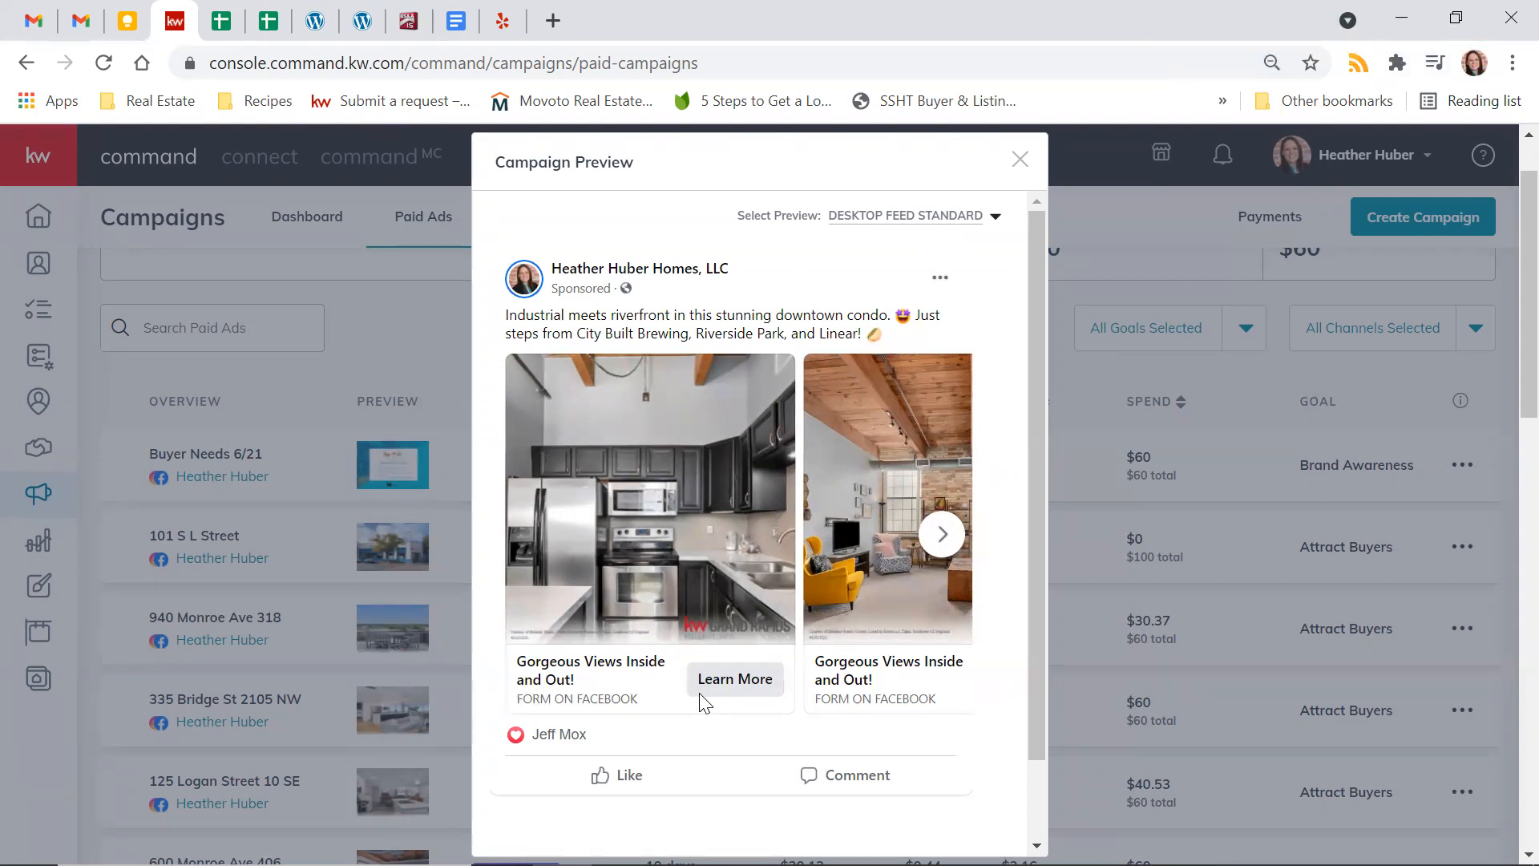
left_click(1019, 158)
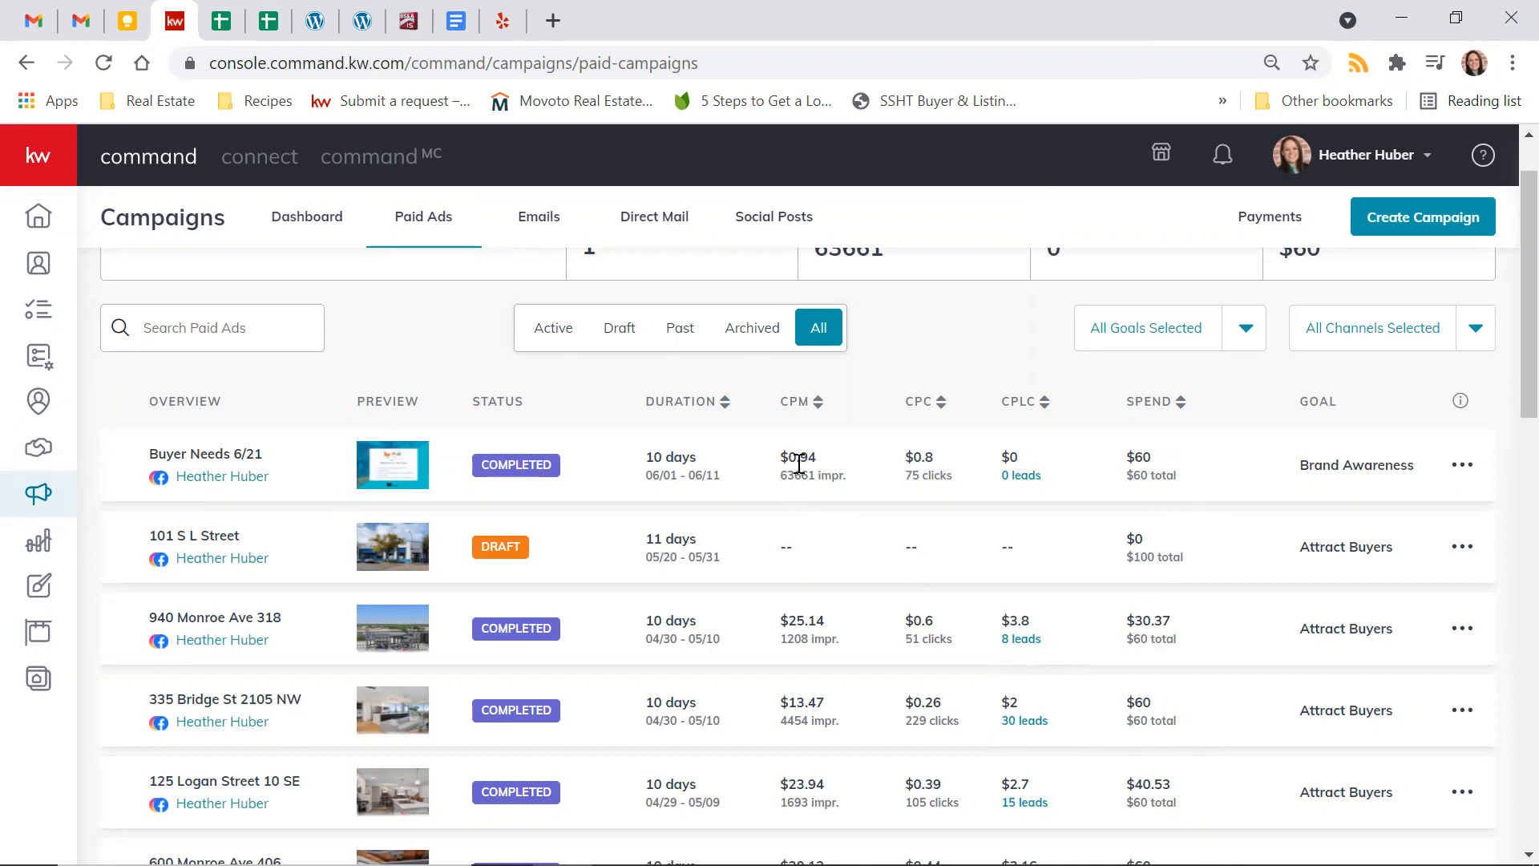
Compare the paid ads' results, reopen the Buyer Needs 6/21 preview to view its second carousel card, and close it
scroll(837, 641, "down", 2)
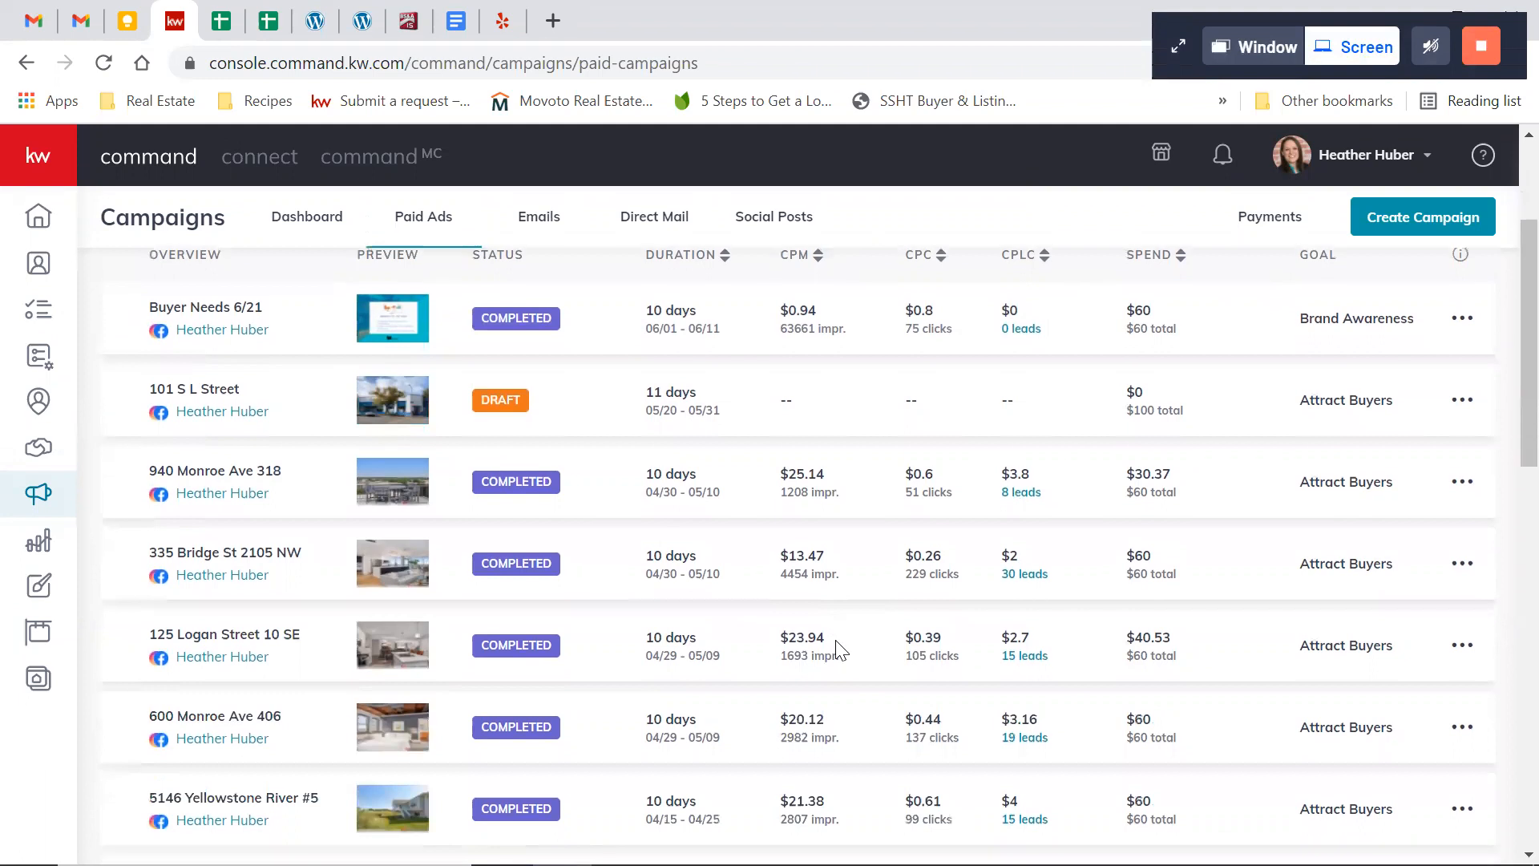
scroll(811, 597, "up", 2)
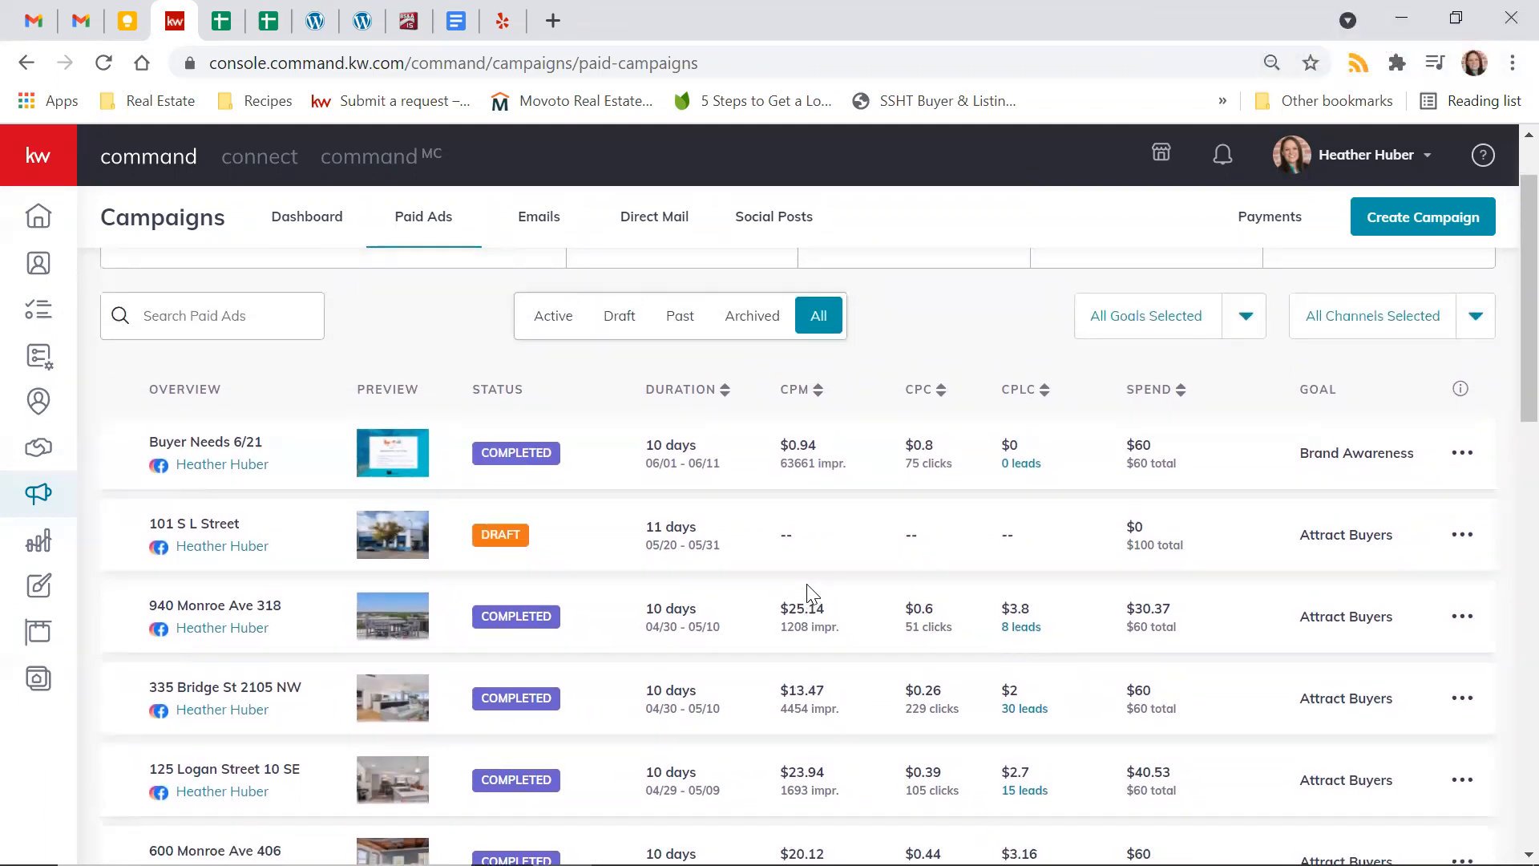
left_click(198, 471)
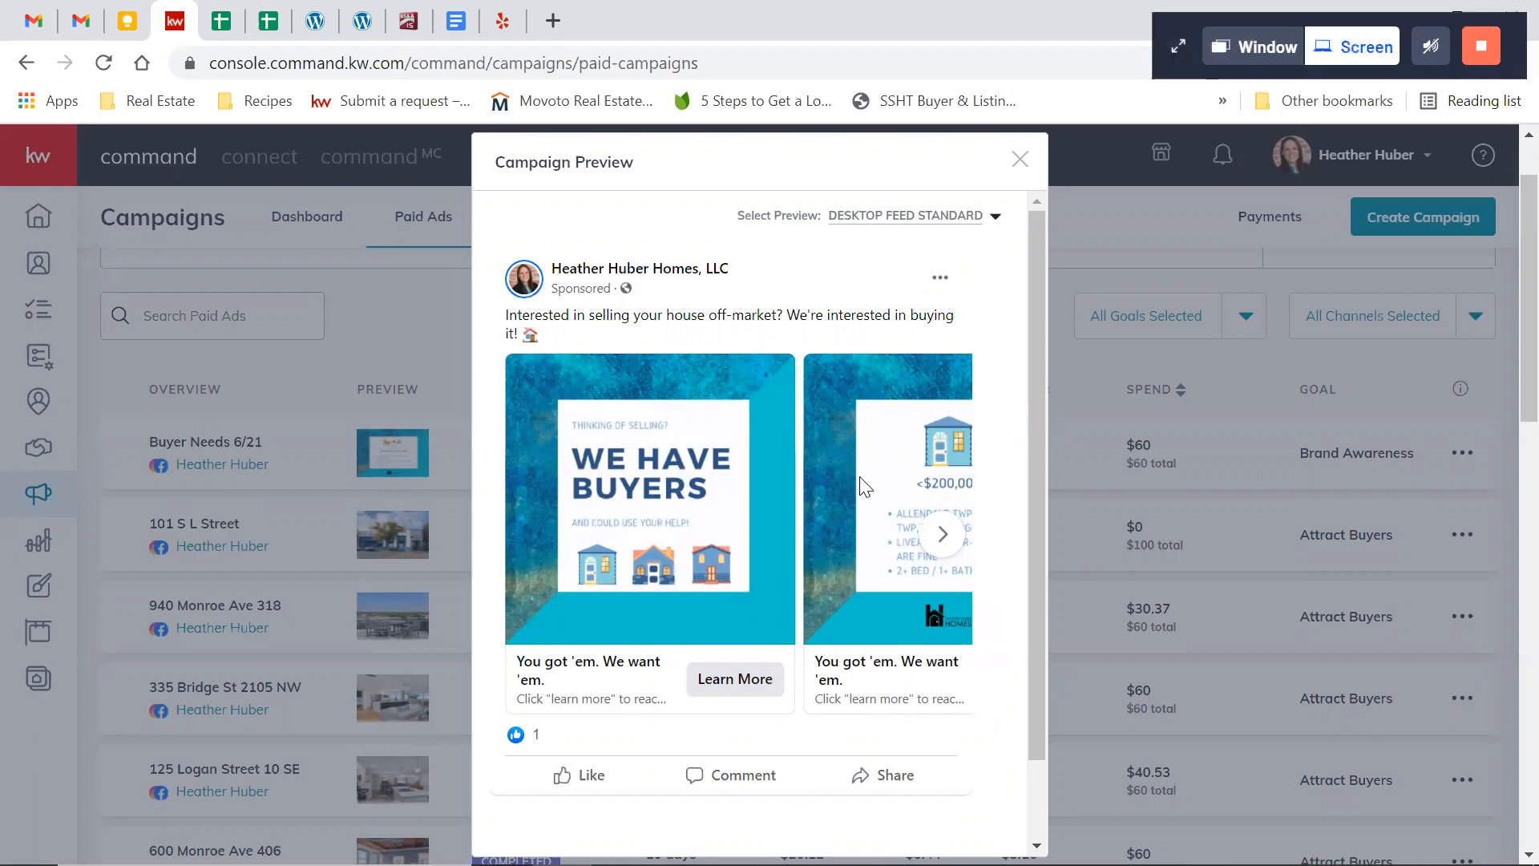
left_click(943, 537)
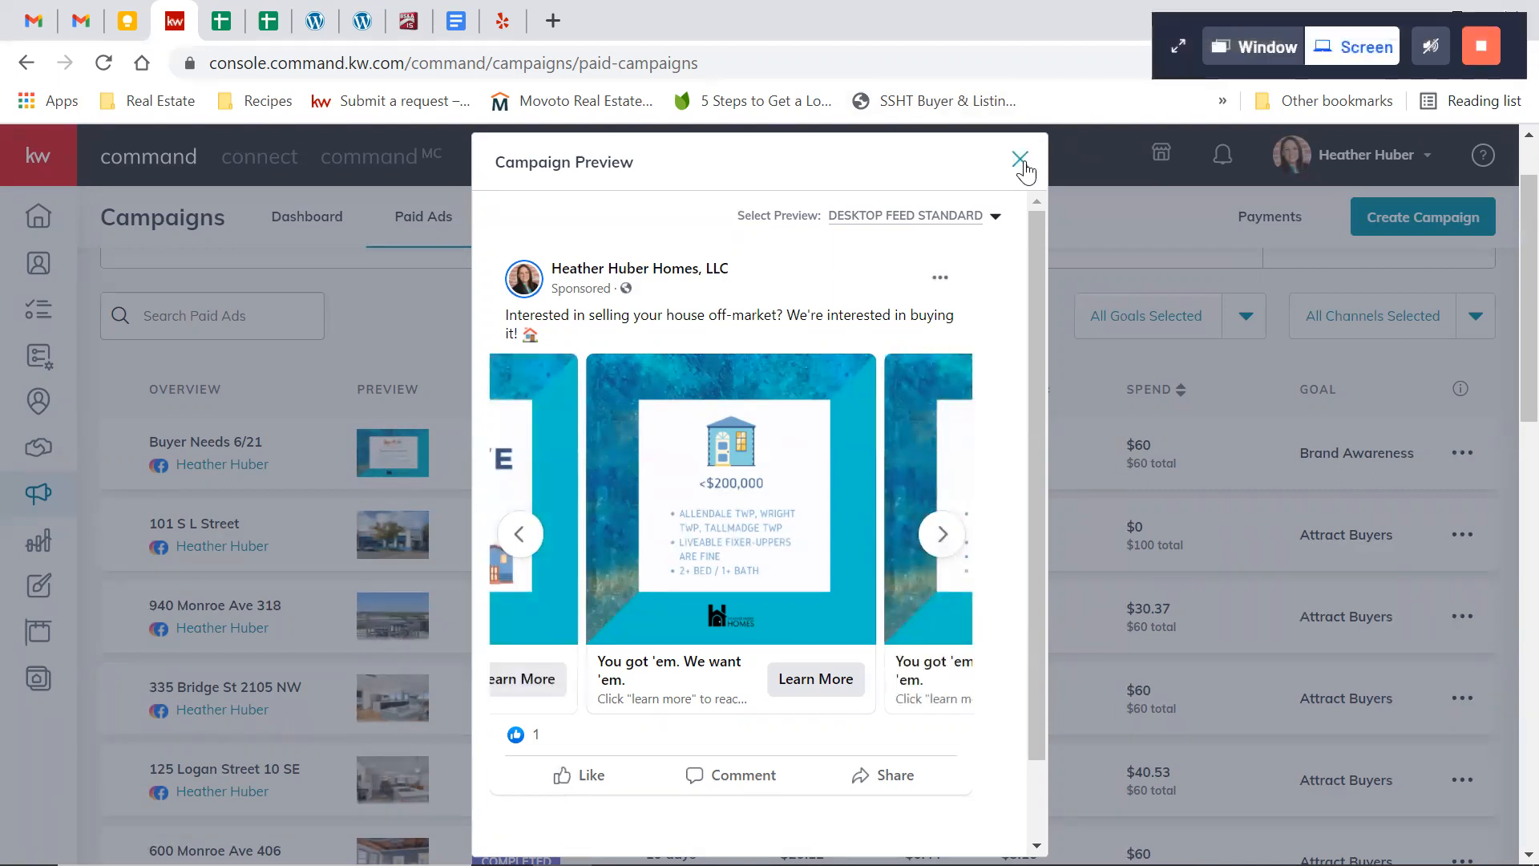
left_click(1020, 160)
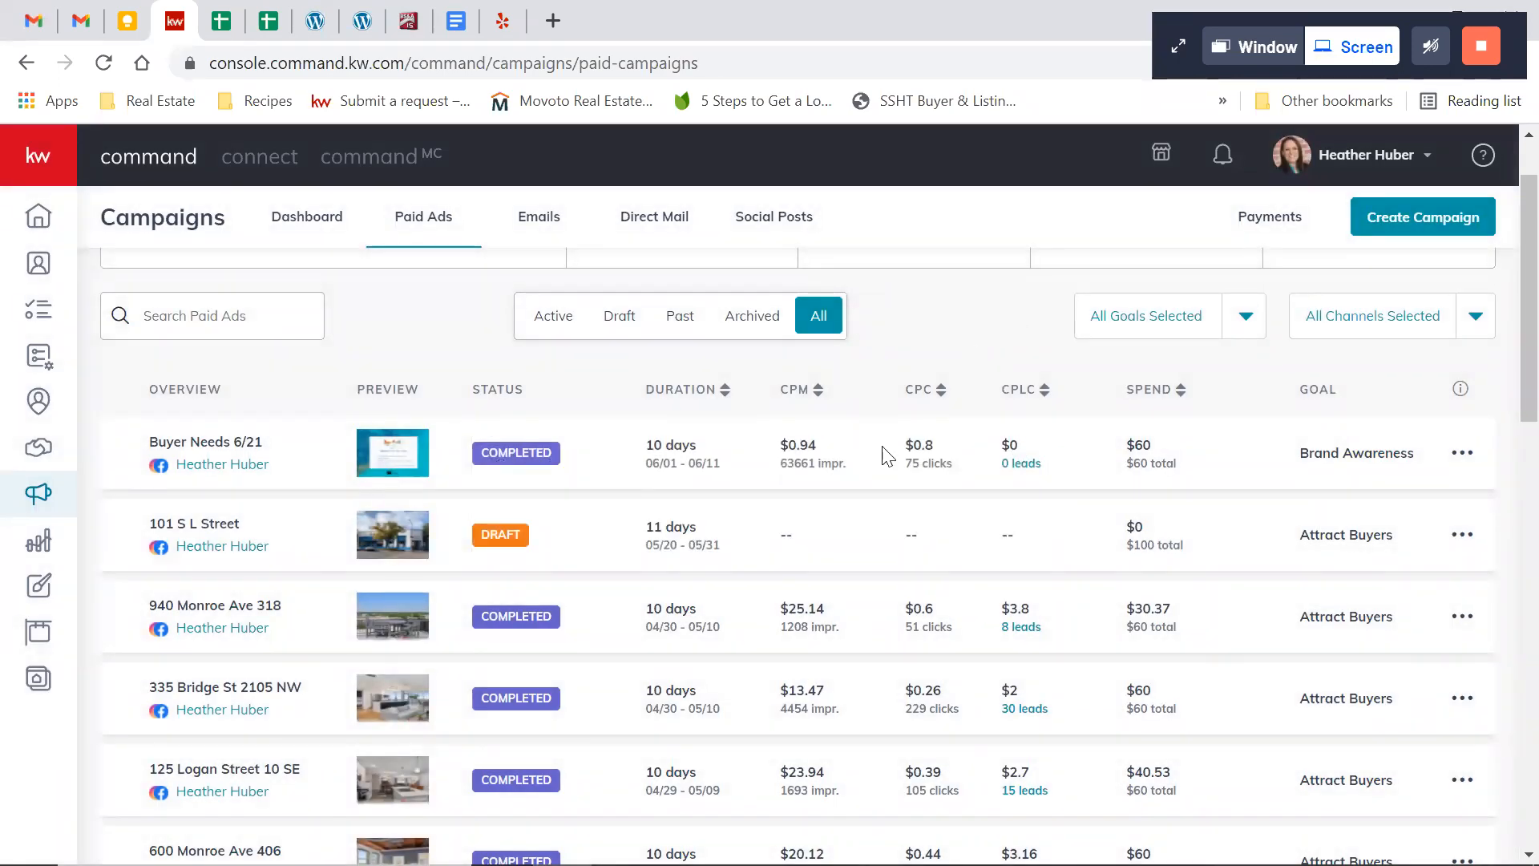
Exclude the Event Awareness, Attract Buyers and Other goals from the paid ads goal filter
scroll(868, 480, "down", 1)
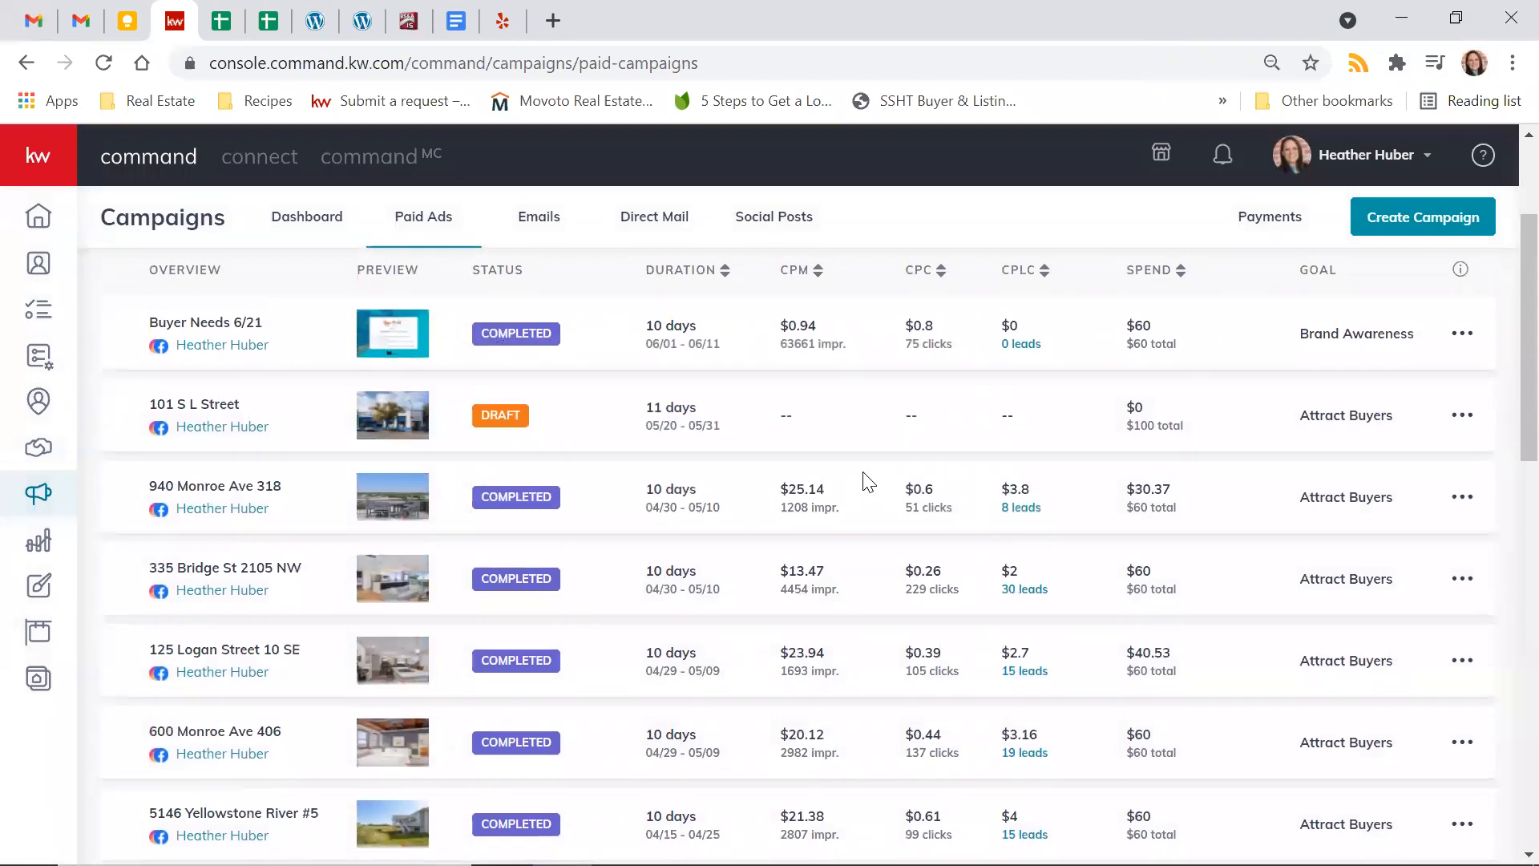
scroll(868, 481, "up", 1)
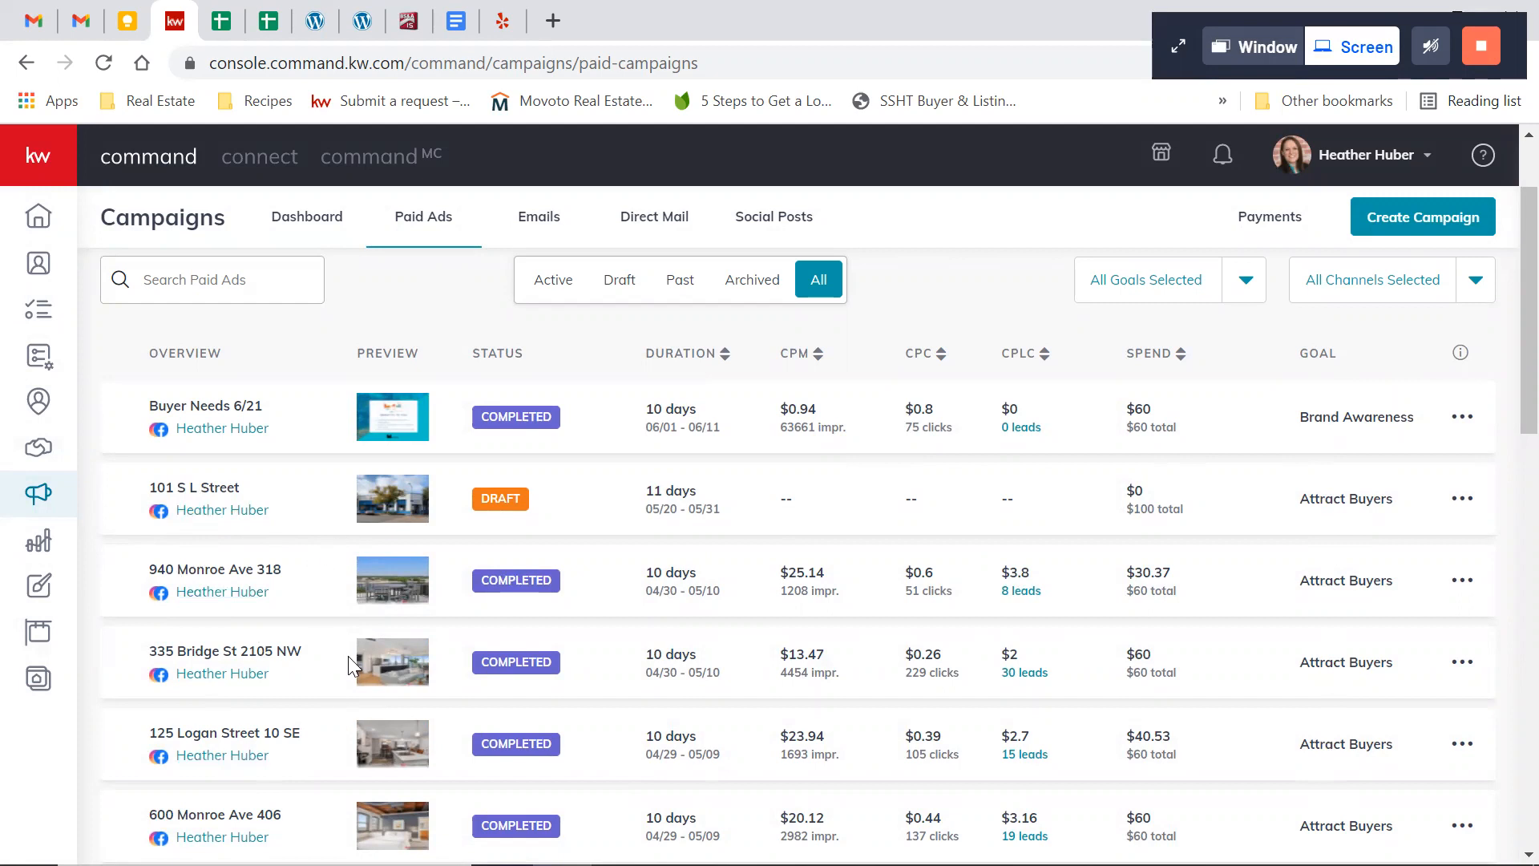
scroll(313, 673, "up", 1)
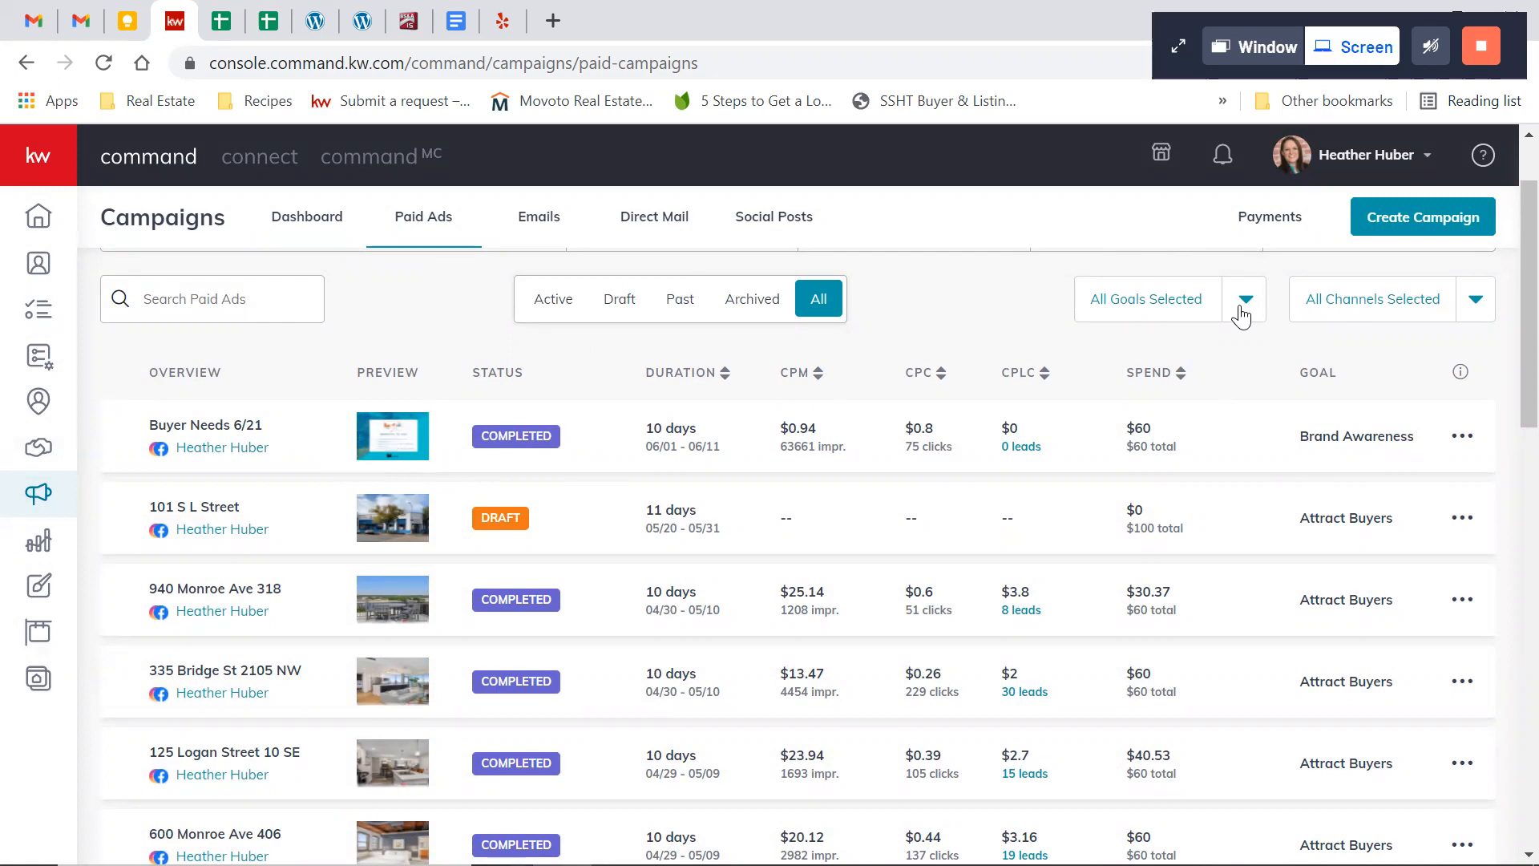
left_click(1241, 312)
scroll(1154, 433, "down", 3)
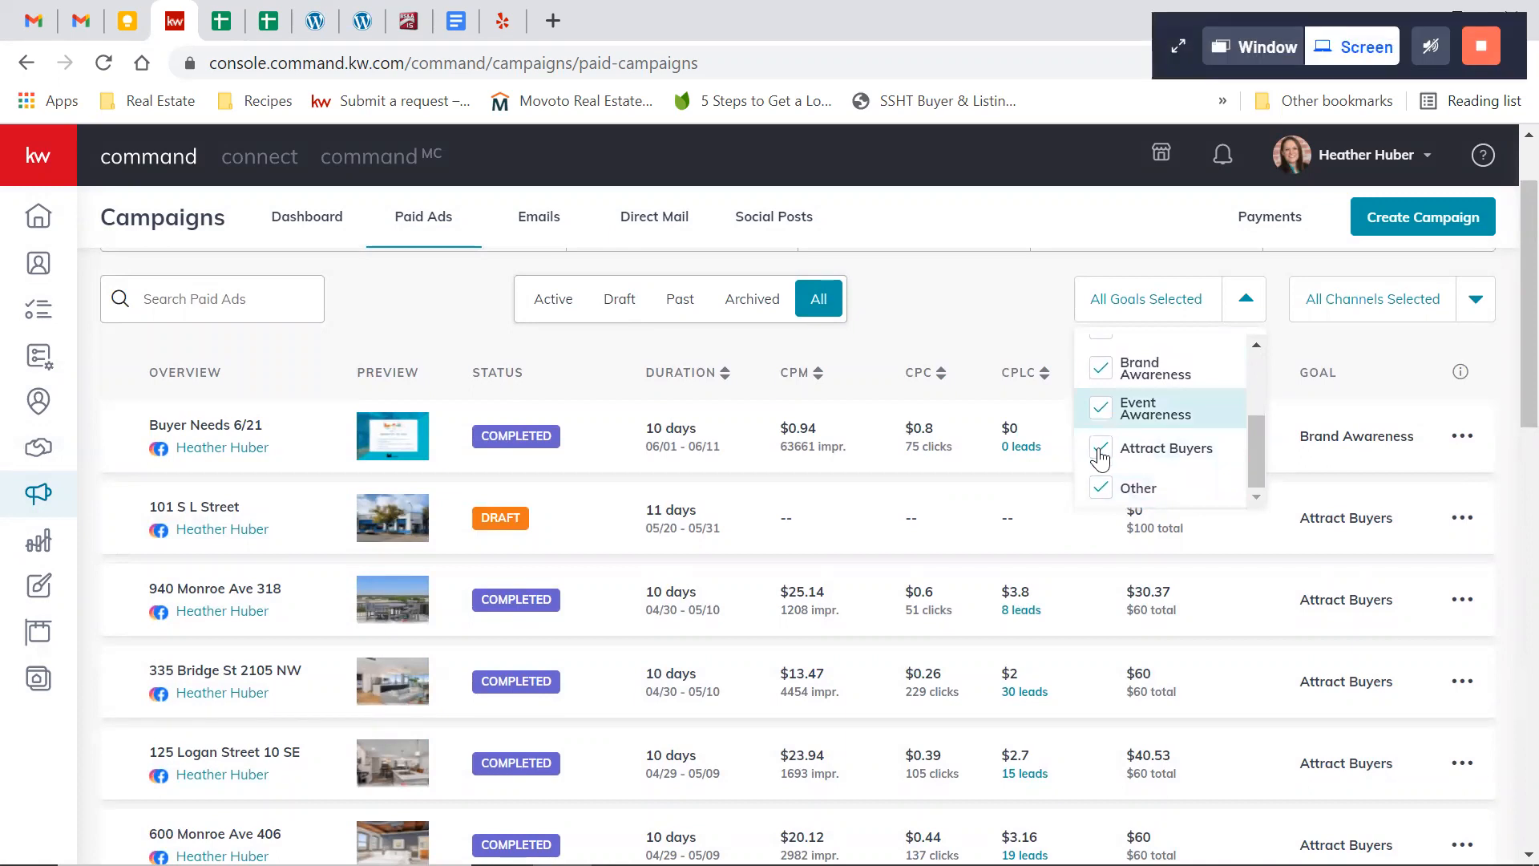
left_click(1100, 493)
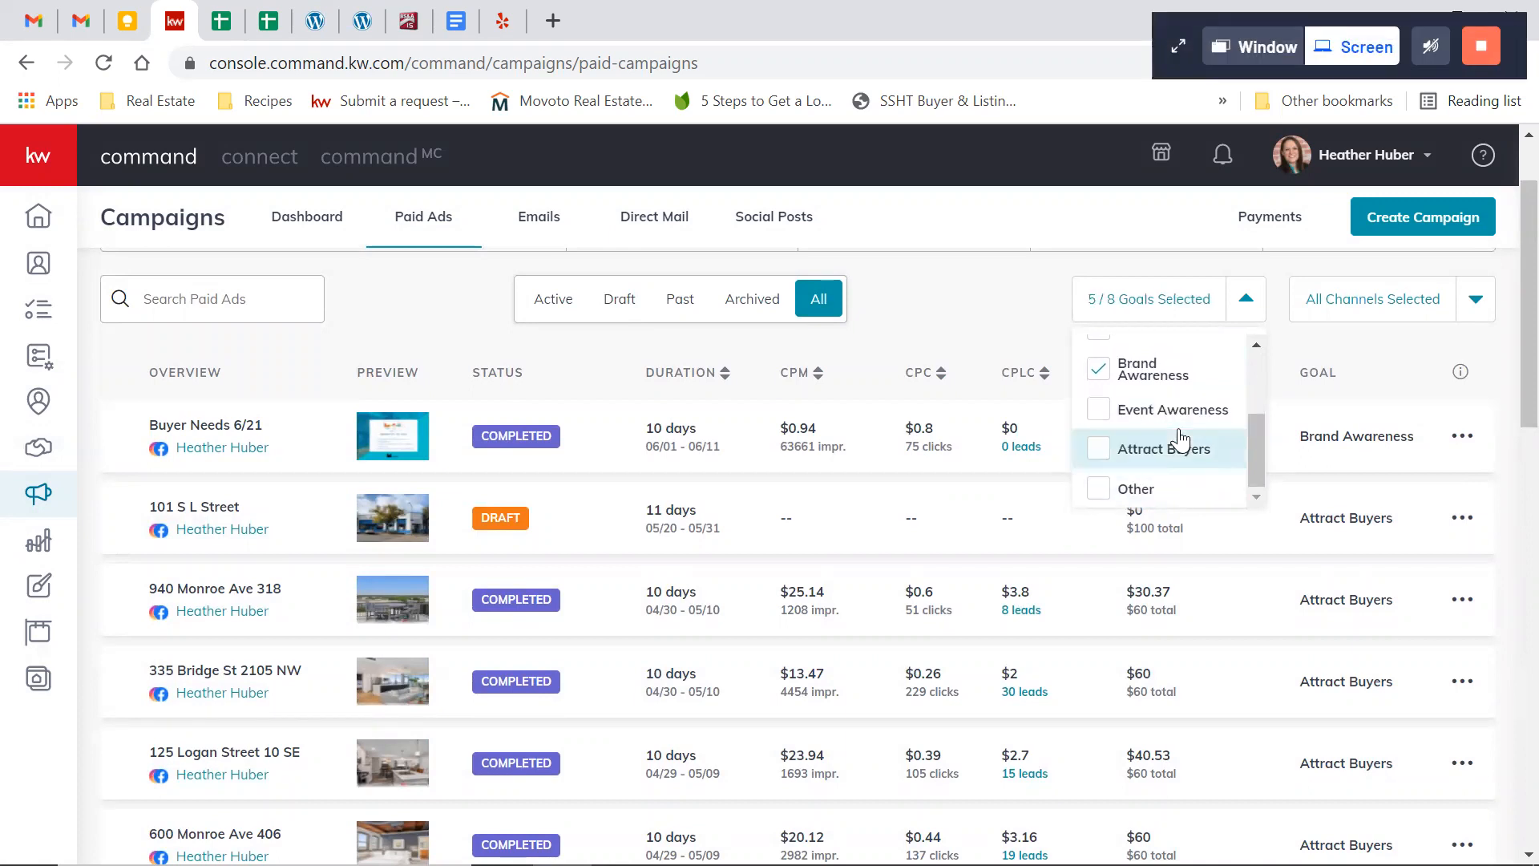
Exclude Attract Talent, Attract Listings, Advertise Multiple Listings and Advertise Listing from the goal filter, leaving only Brand Awareness
scroll(1180, 440, "up", 1)
scroll(1181, 440, "up", 1)
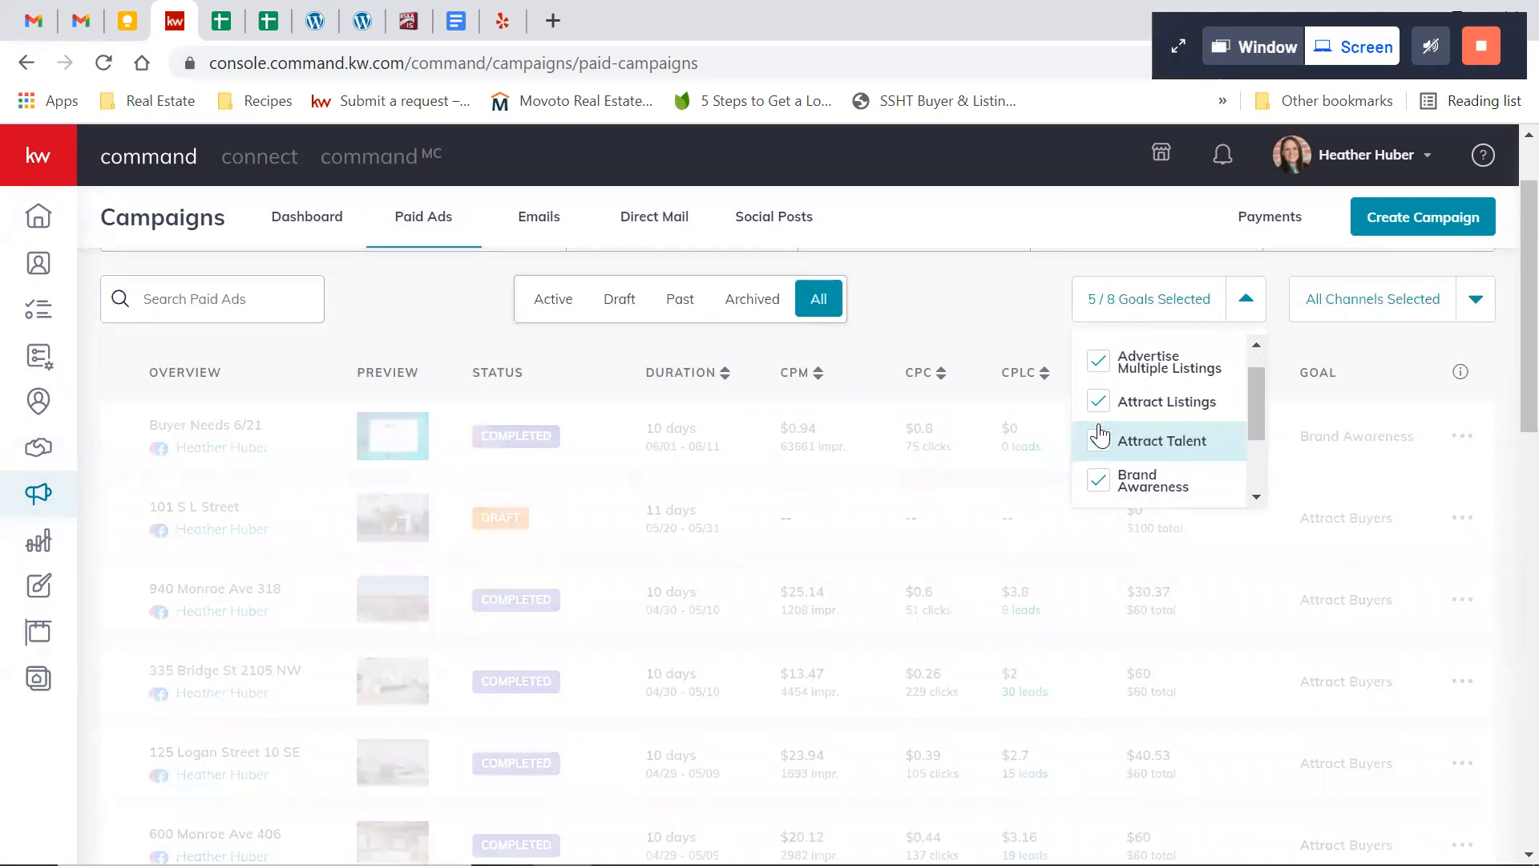
left_click(1104, 398)
left_click(1121, 433)
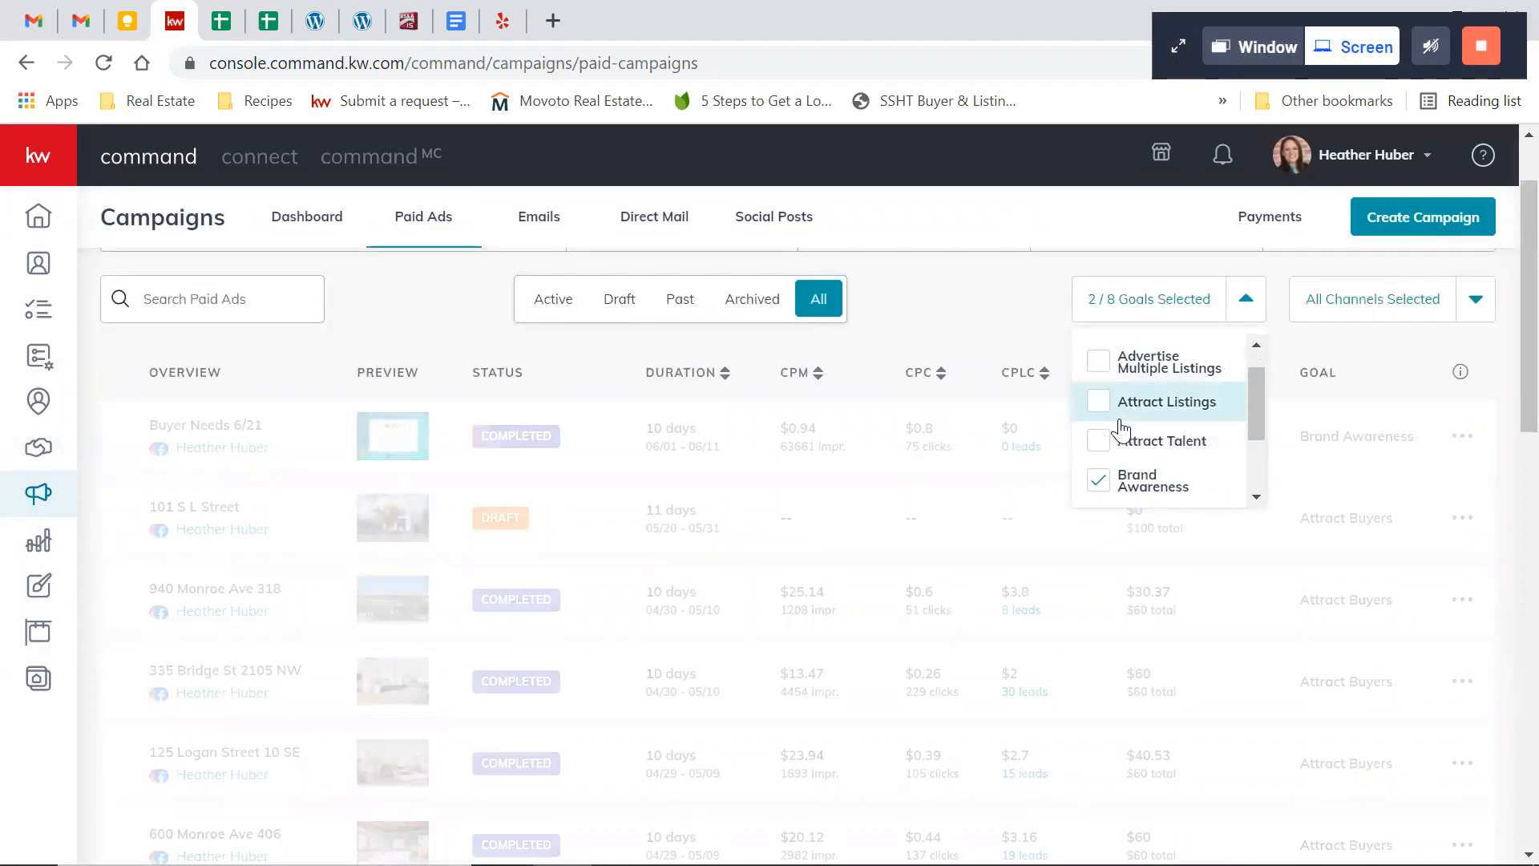
scroll(1120, 427, "up", 1)
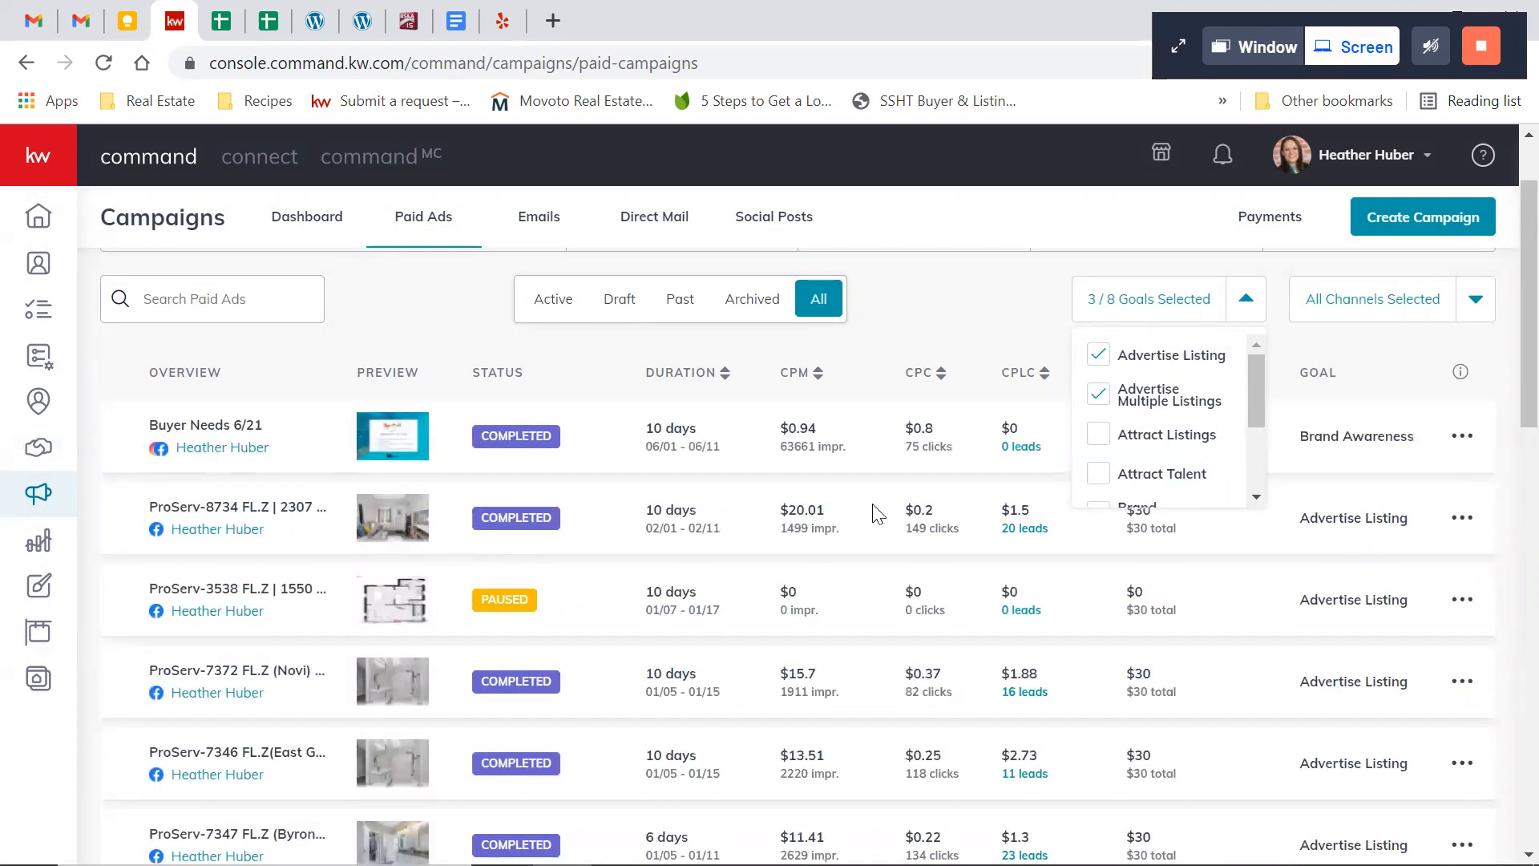
left_click(1097, 355)
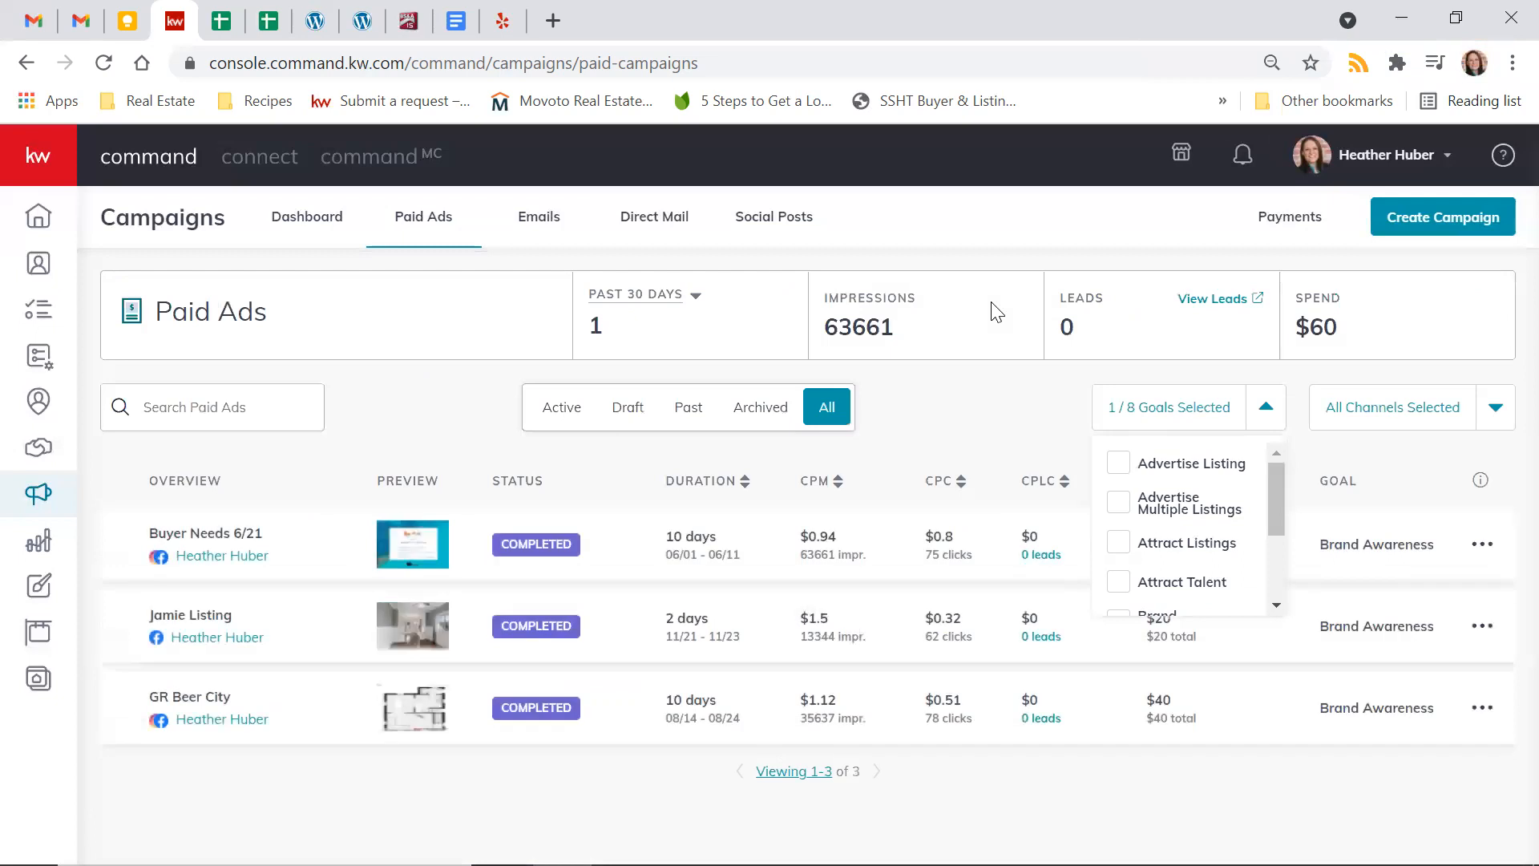
left_click(971, 431)
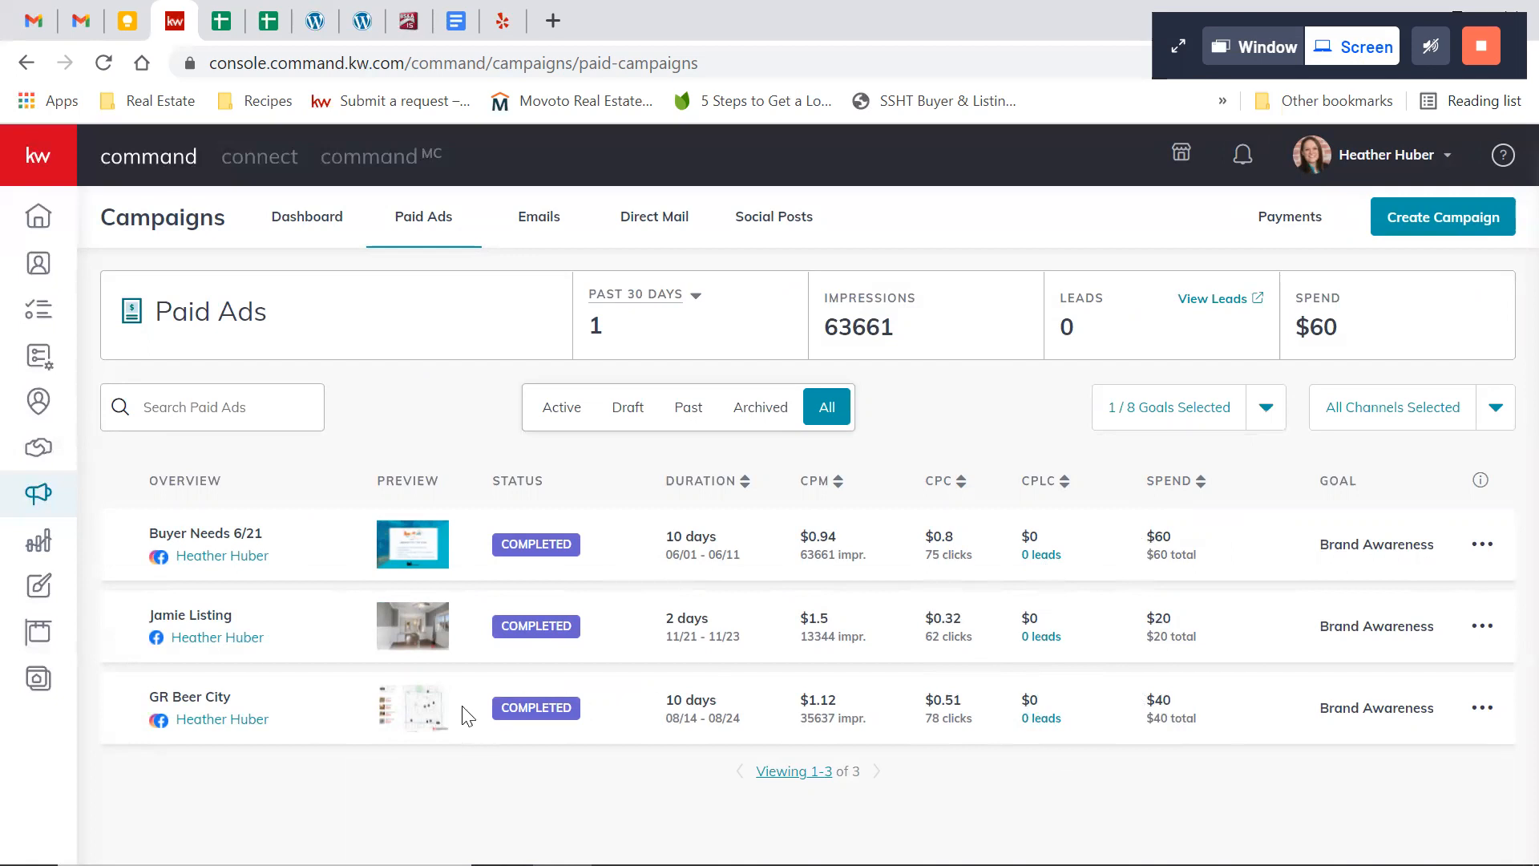
Open the preview of the GR Beer City ad and examine its text and map carousel
left_click(220, 723)
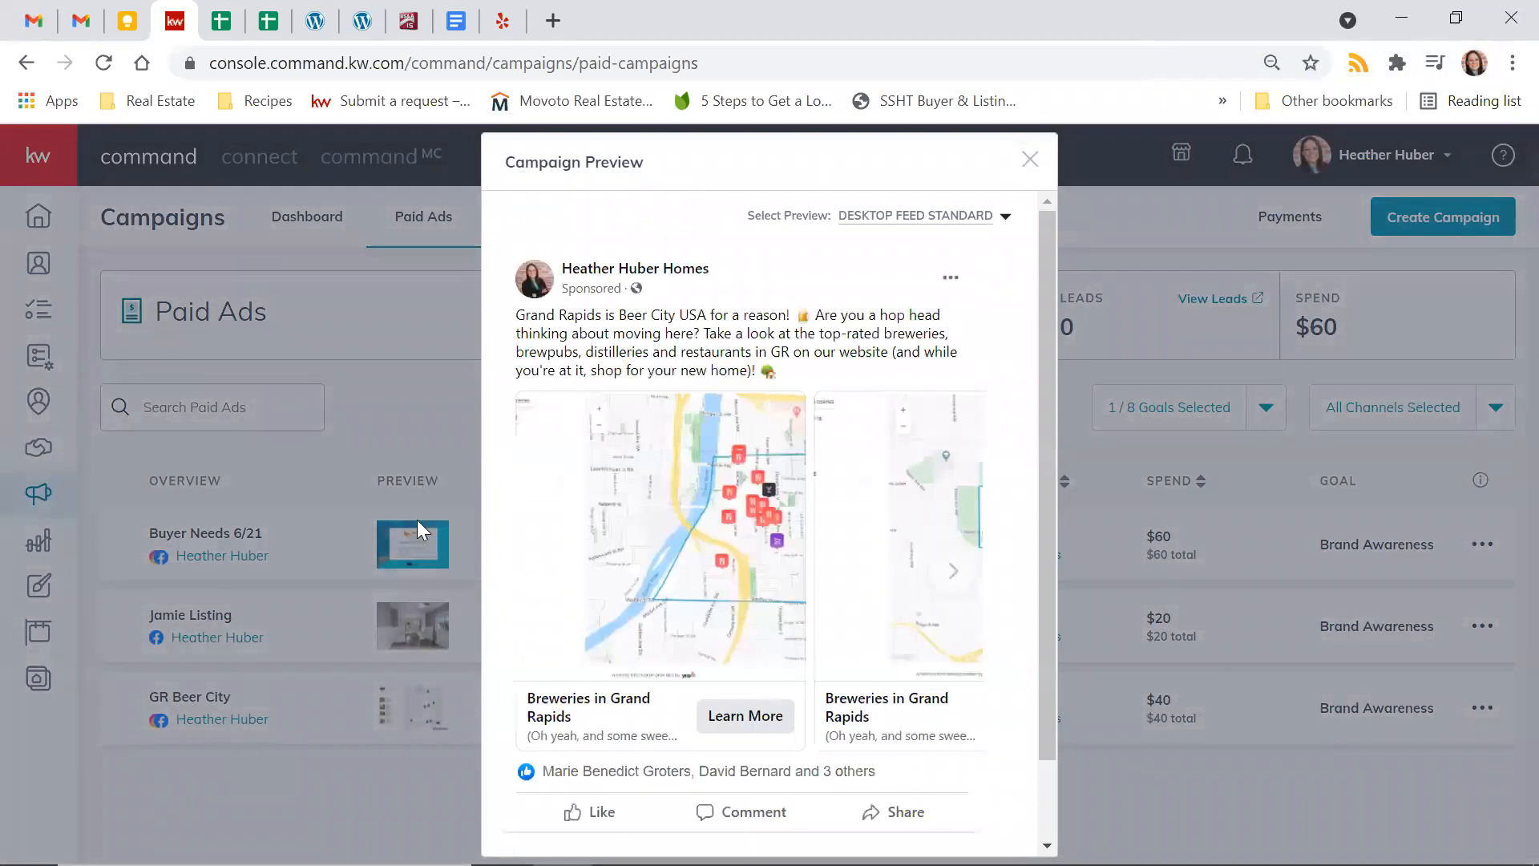
scroll(922, 344, "down", 1)
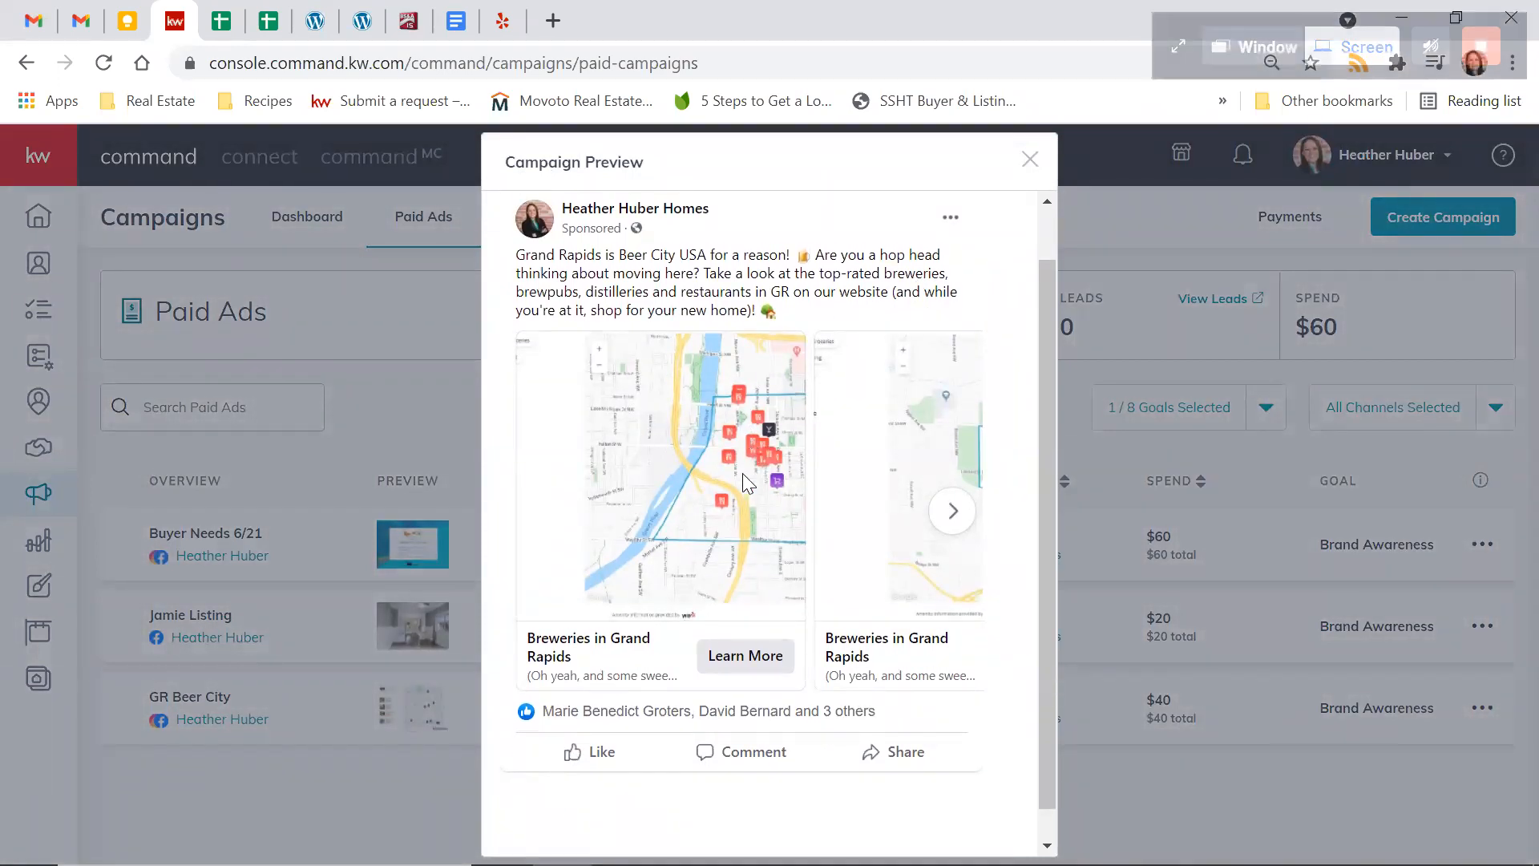
scroll(742, 472, "up", 1)
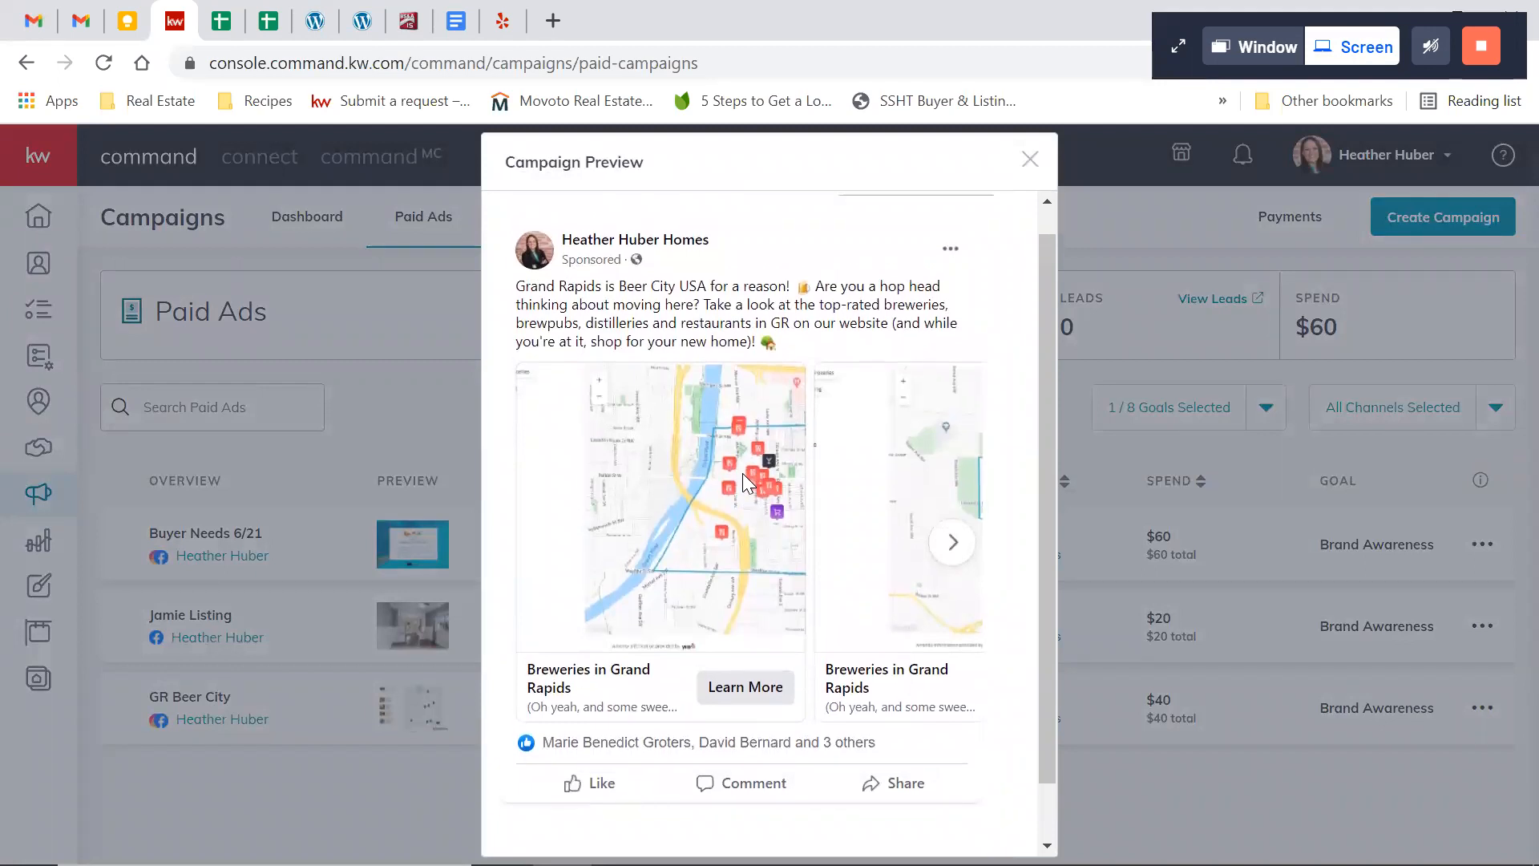
View the remaining map cards in the GR Beer City ad's carousel and close the campaign preview
scroll(742, 473, "down", 1)
scroll(742, 473, "up", 2)
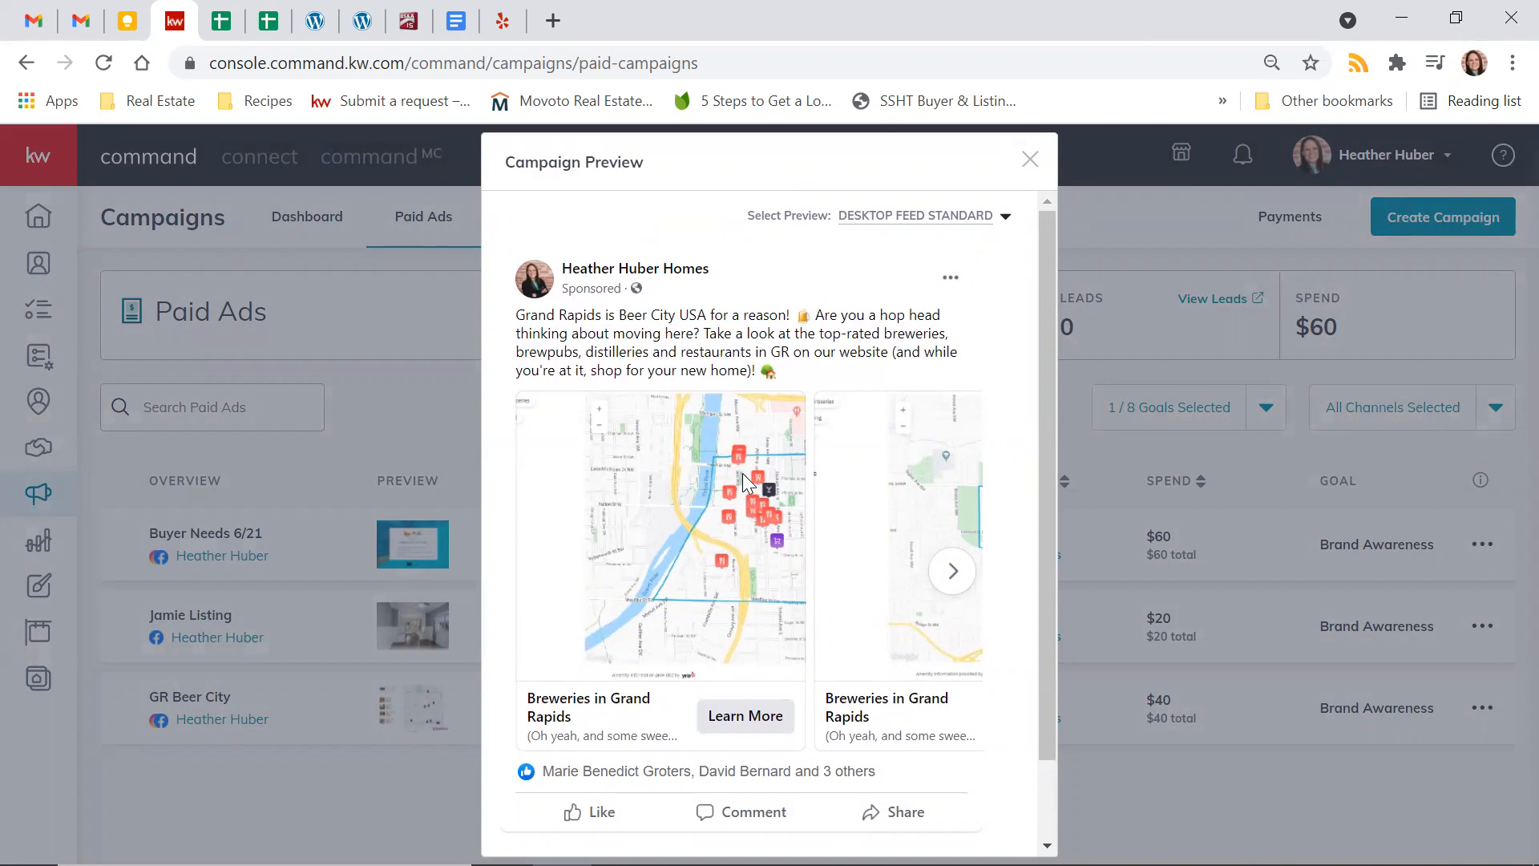
left_click(951, 584)
left_click(950, 583)
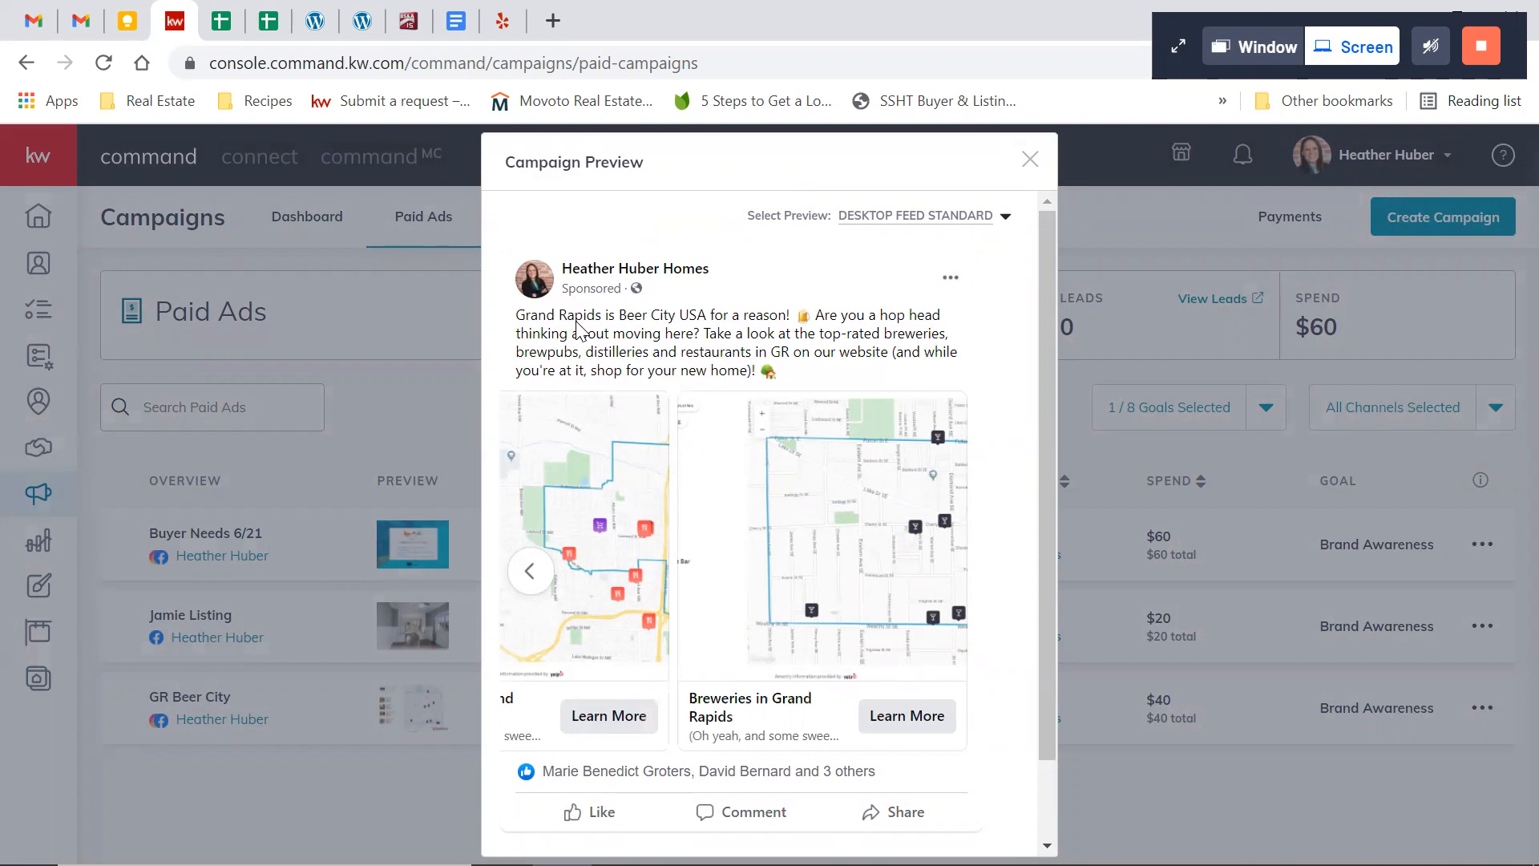
scroll(579, 328, "down", 2)
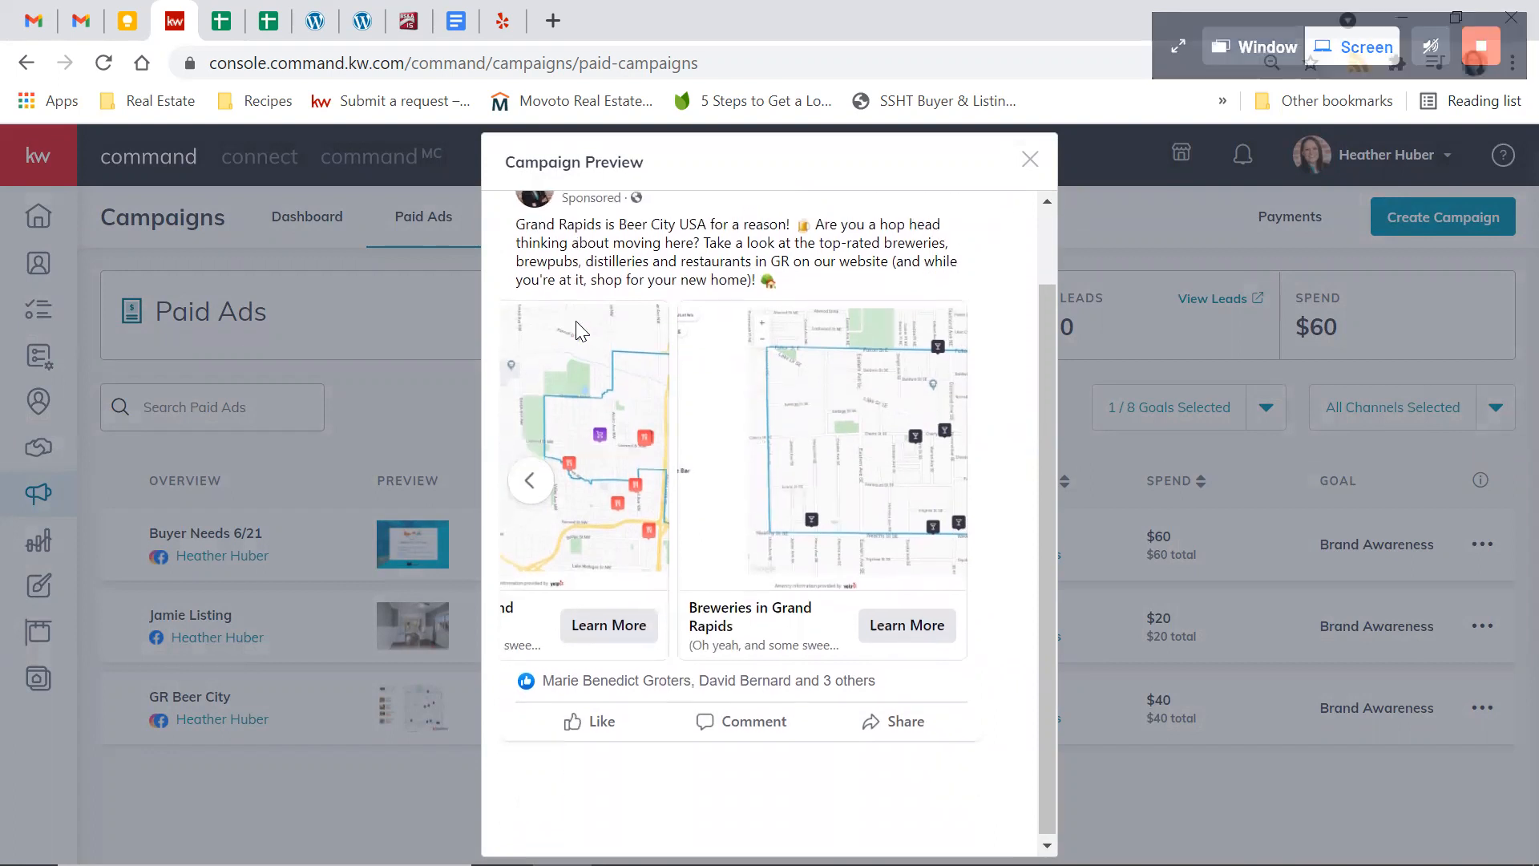
scroll(579, 328, "up", 2)
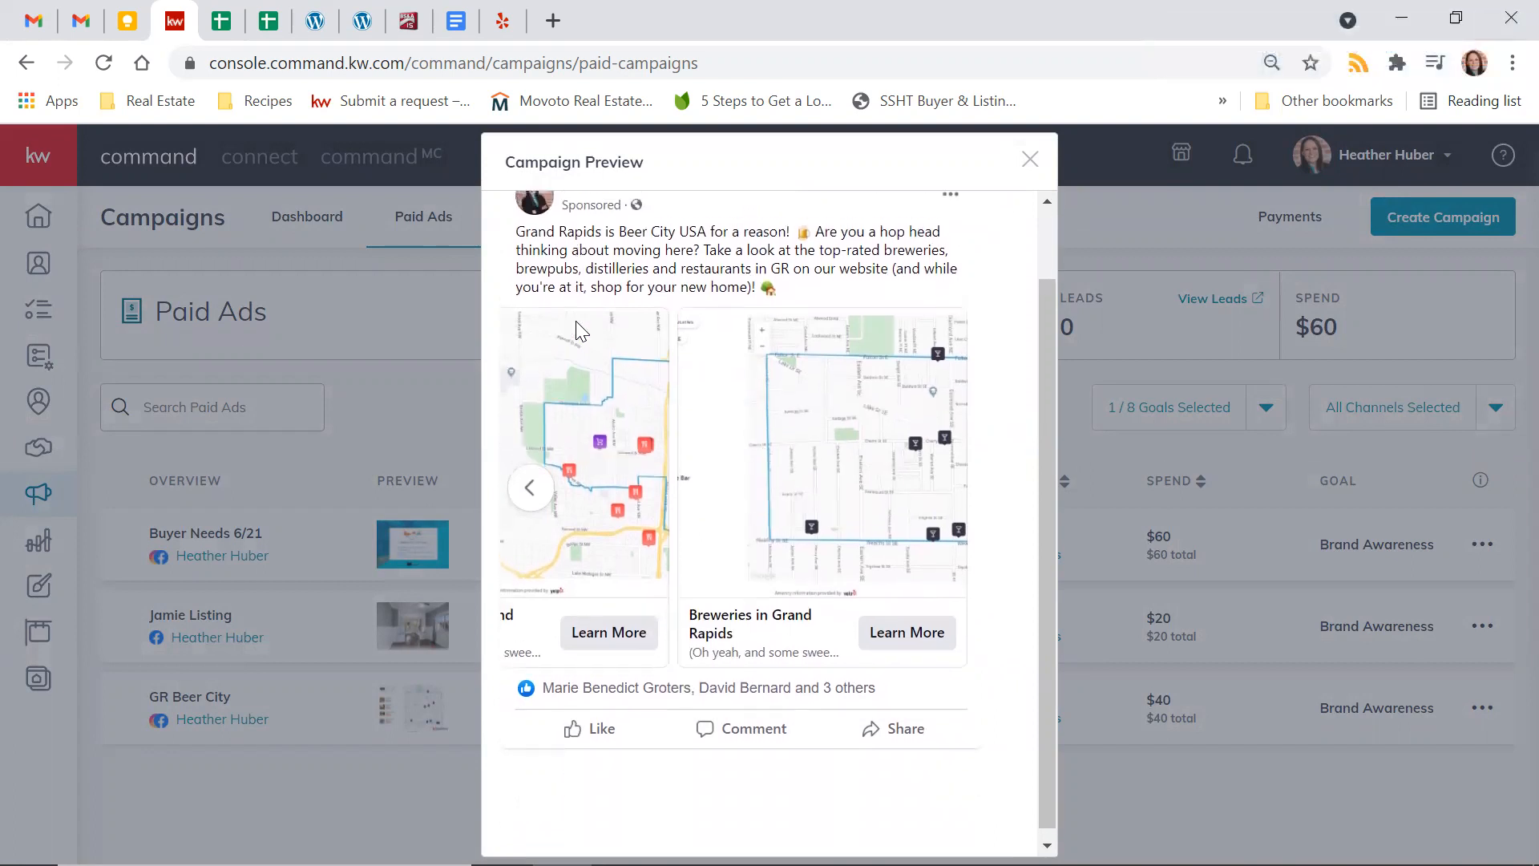
left_click(1031, 160)
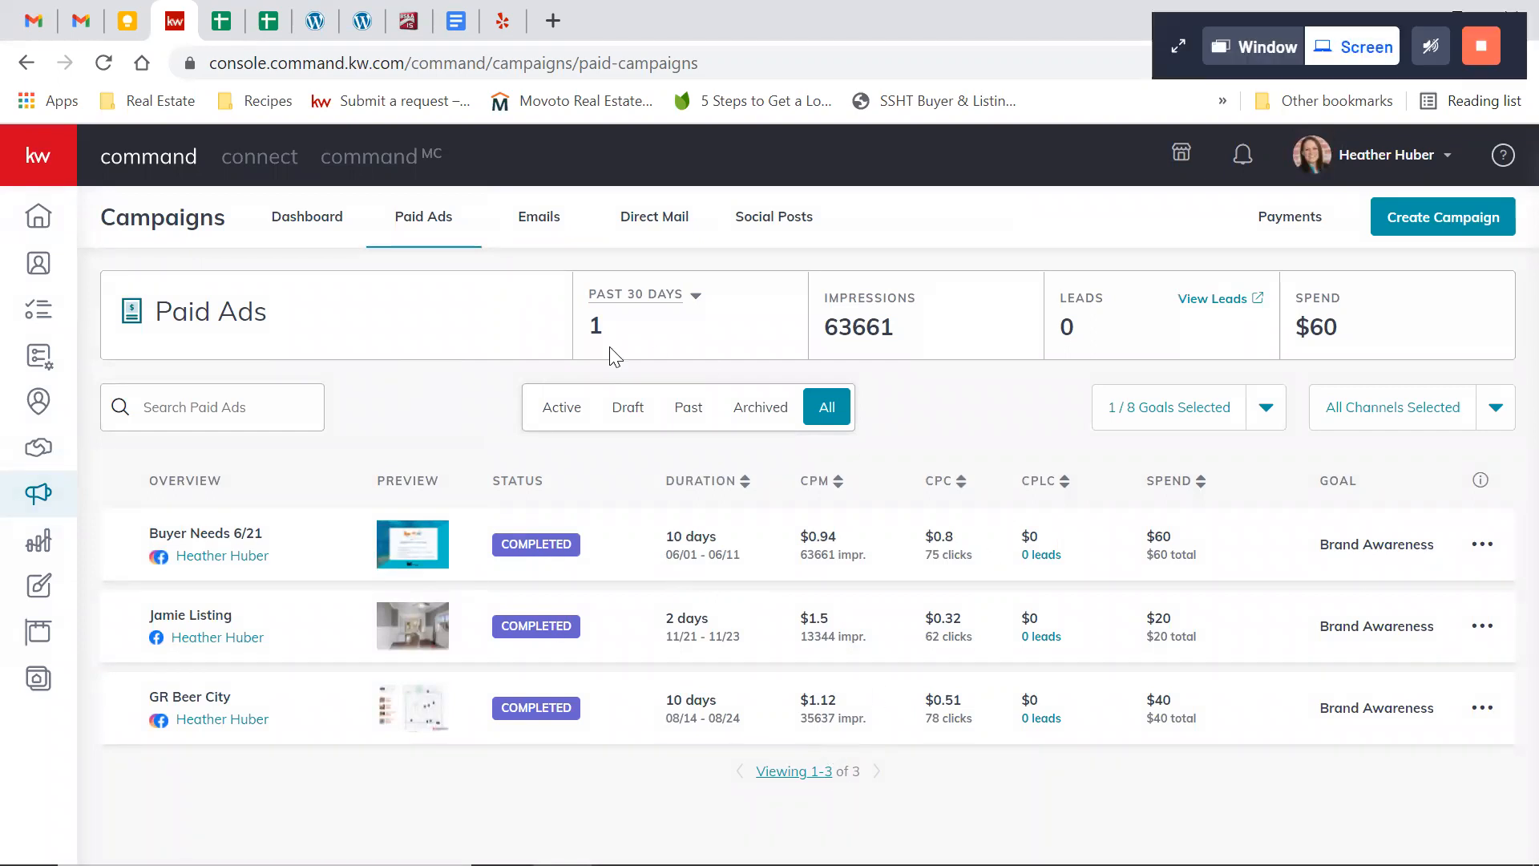
Open the social posts calendar and examine the published post in the week of June 13 – June 19
left_click(764, 224)
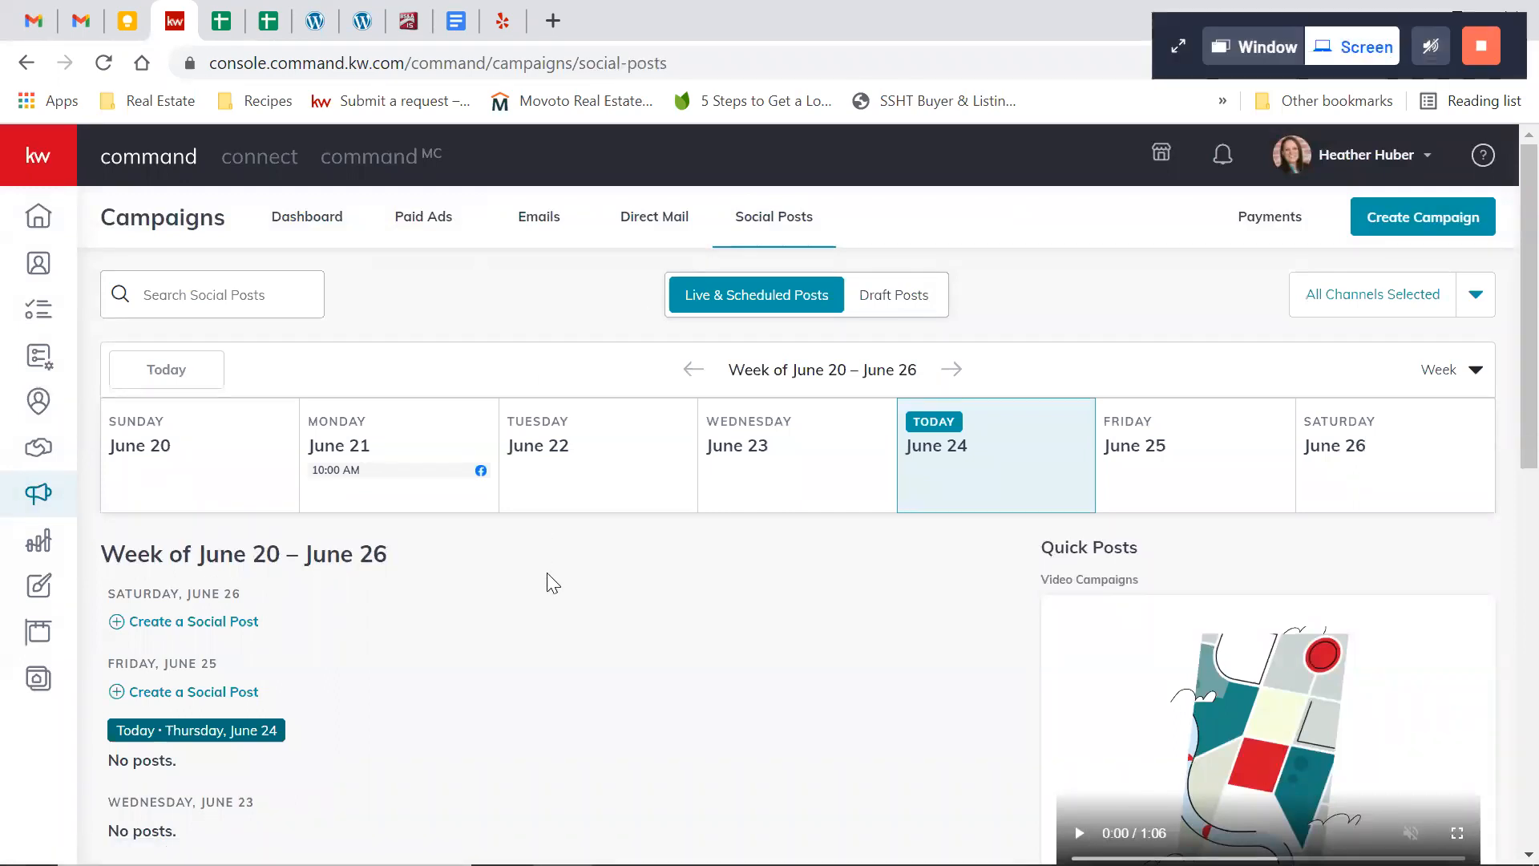
scroll(139, 666, "down", 5)
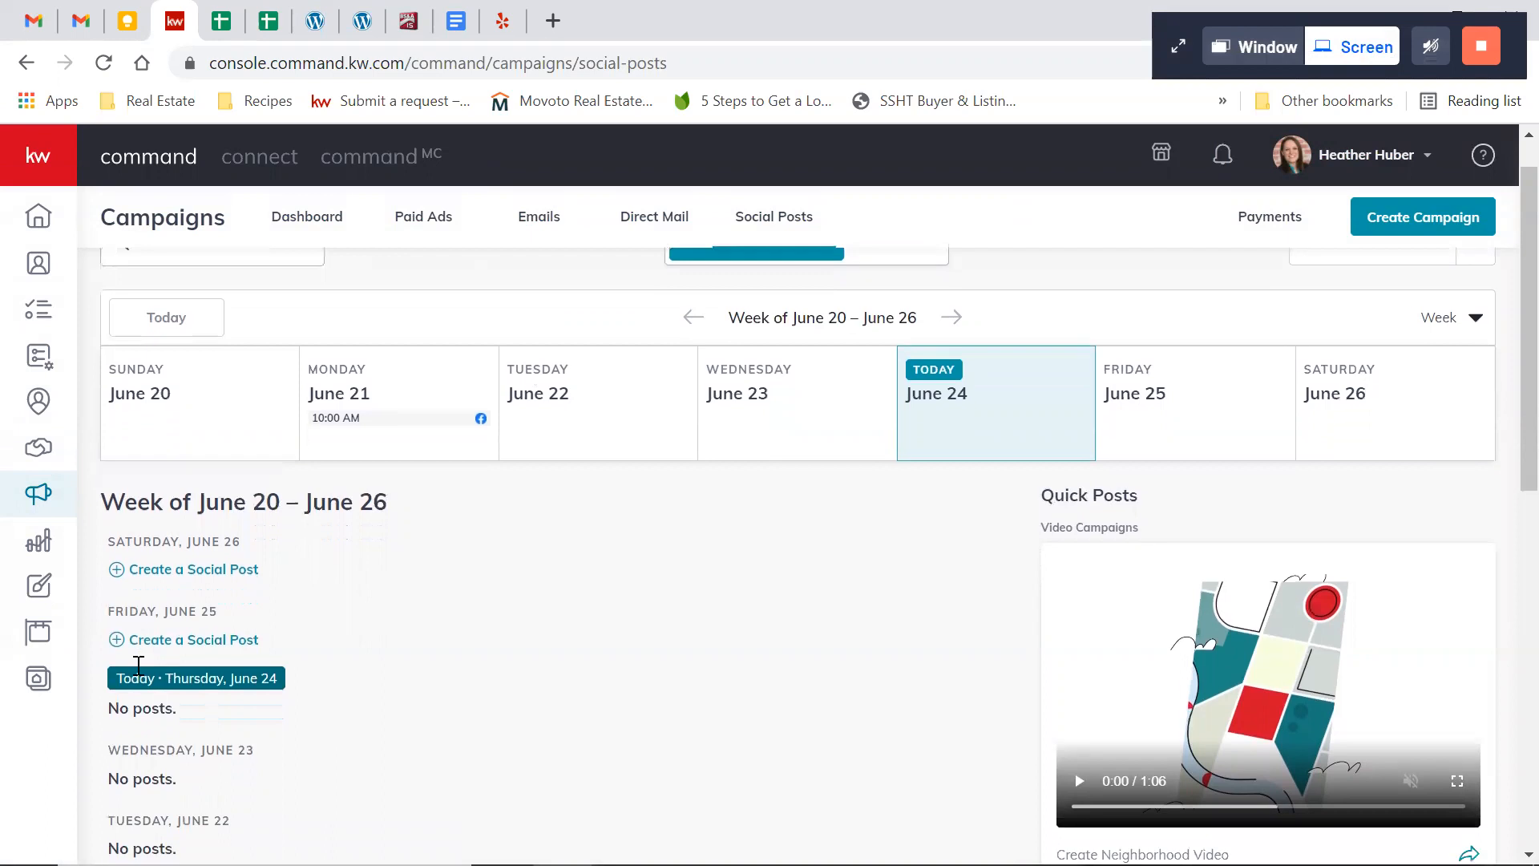
scroll(138, 665, "up", 5)
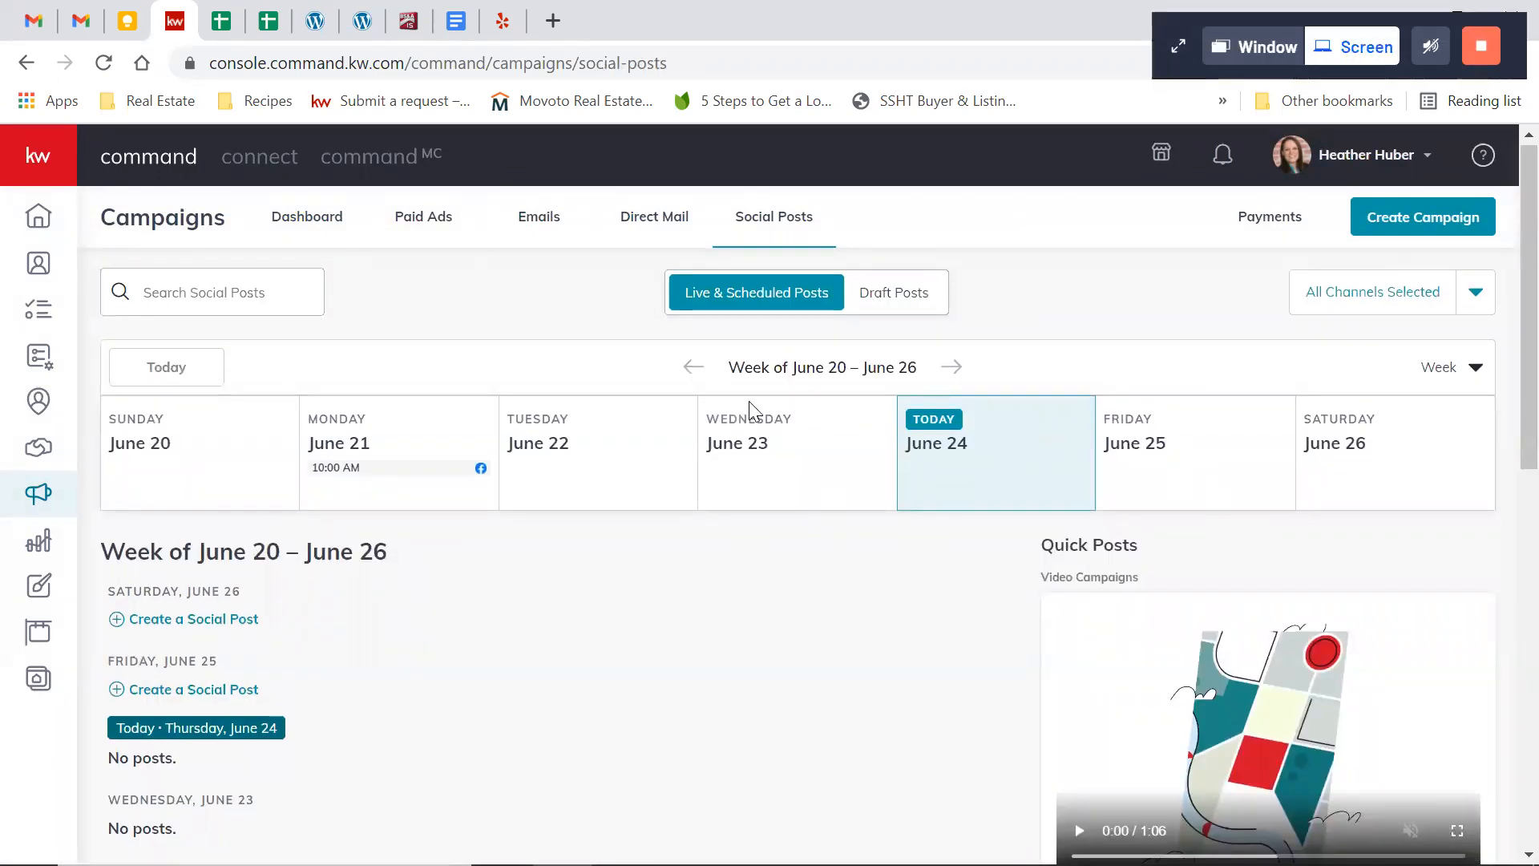
left_click(694, 368)
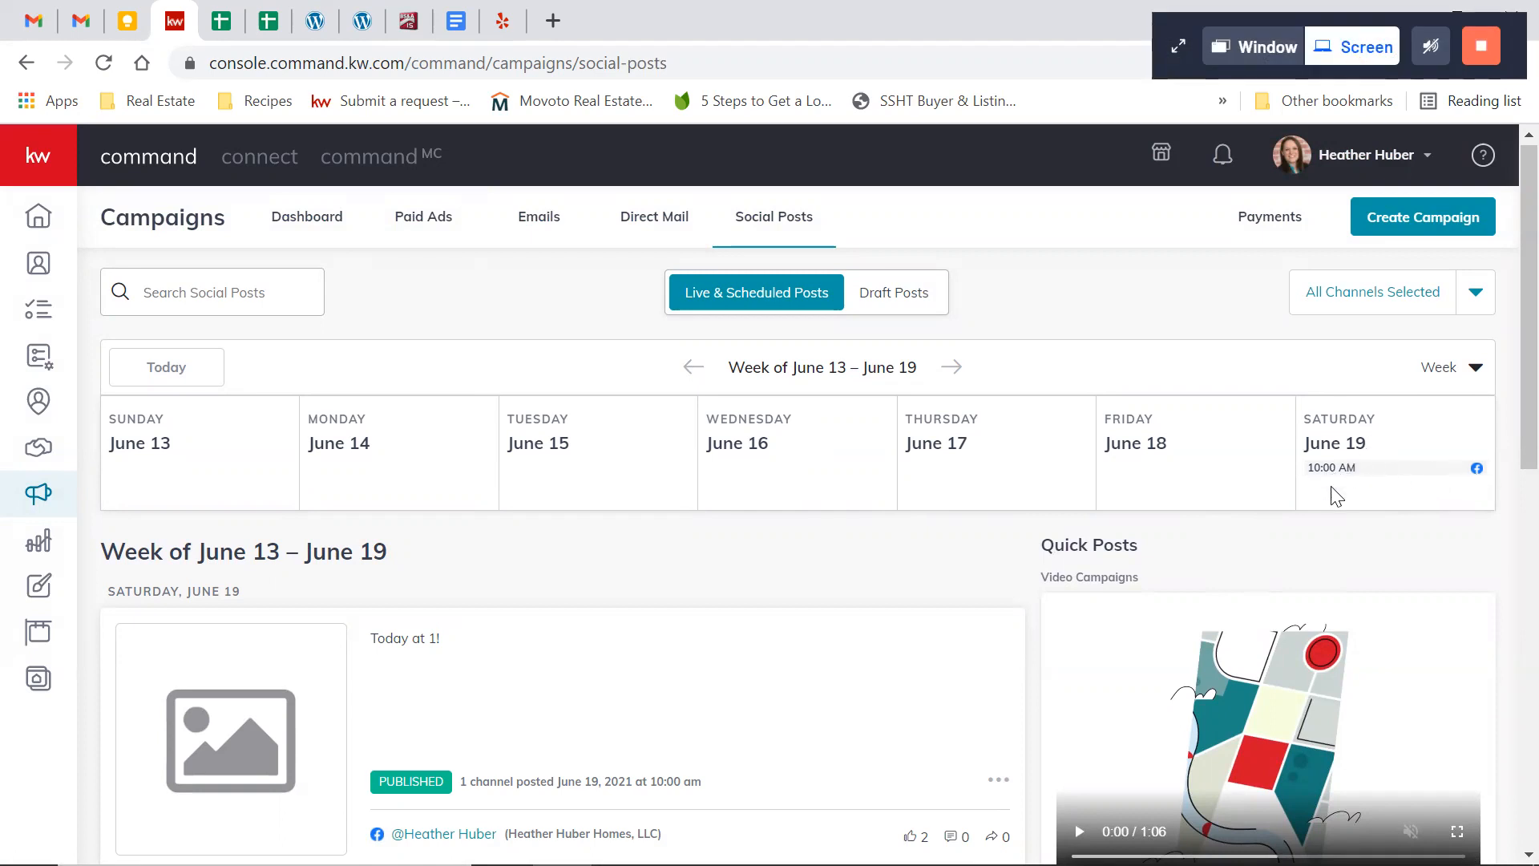
scroll(859, 574, "down", 2)
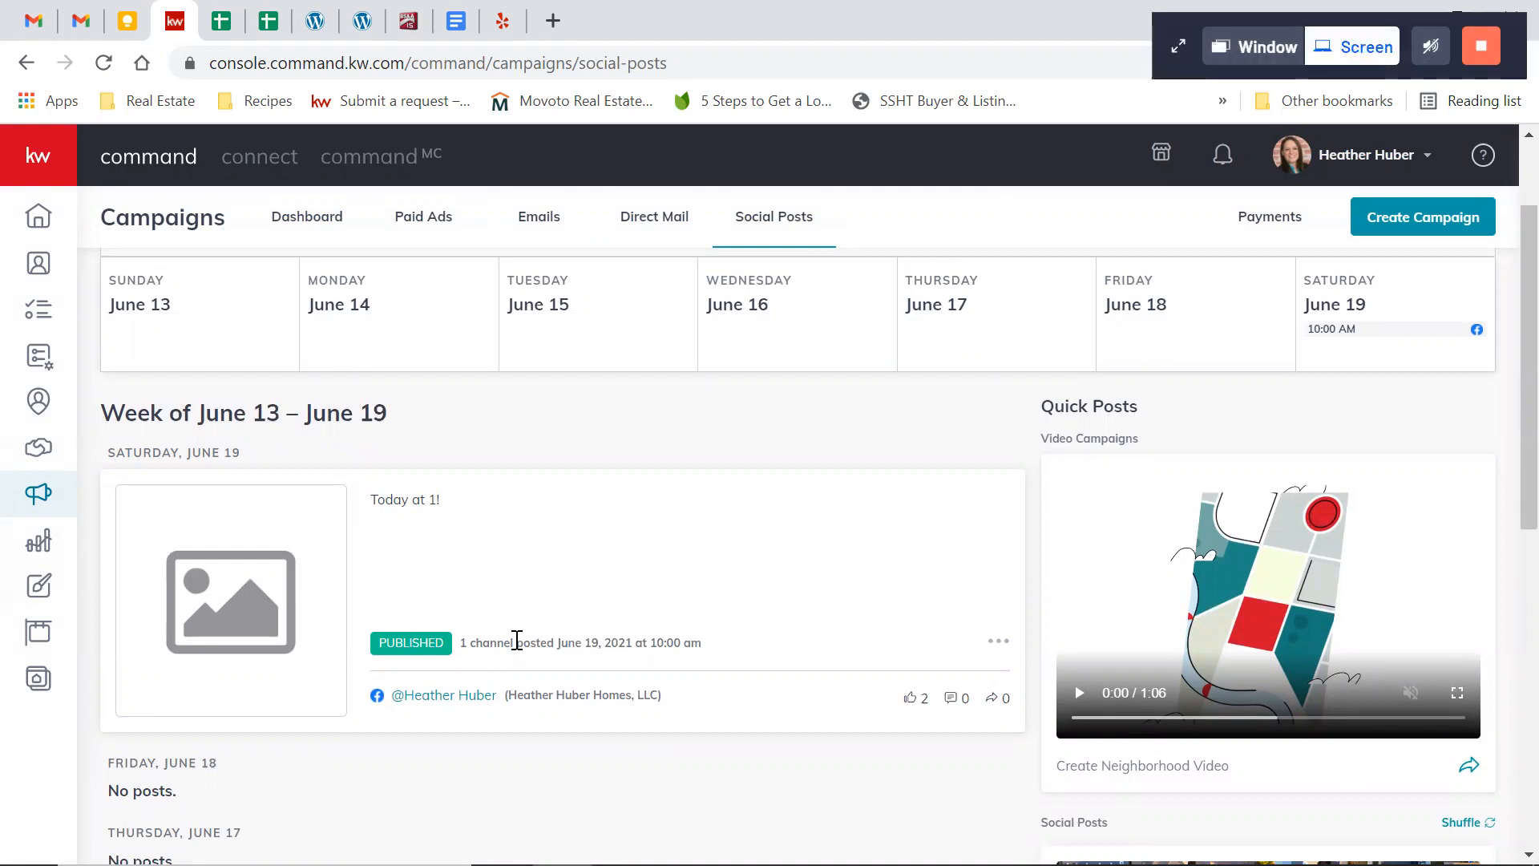
scroll(517, 639, "down", 2)
scroll(516, 639, "up", 3)
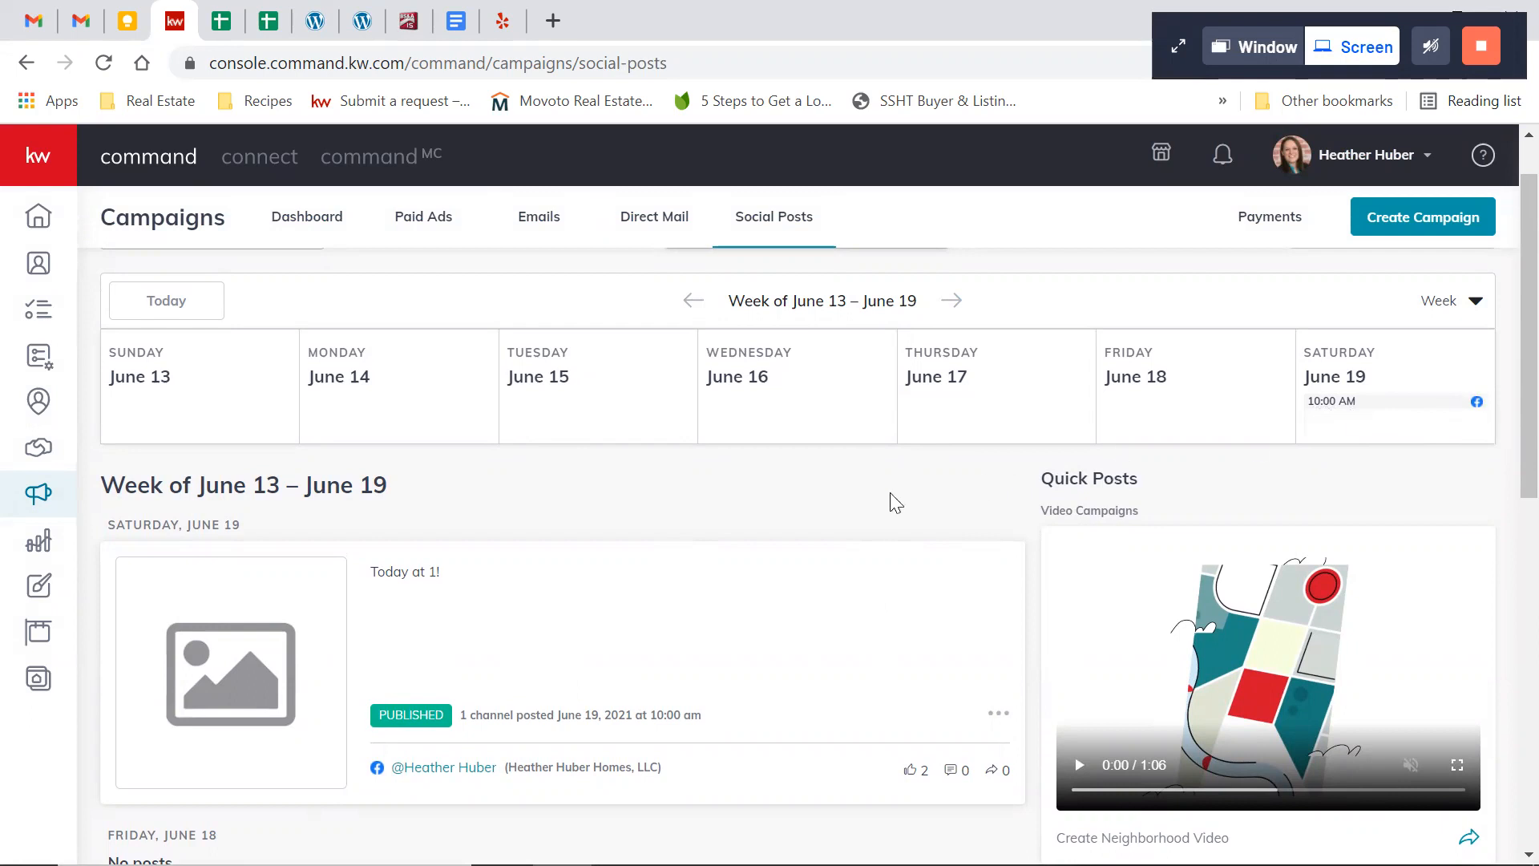
scroll(890, 494, "down", 10)
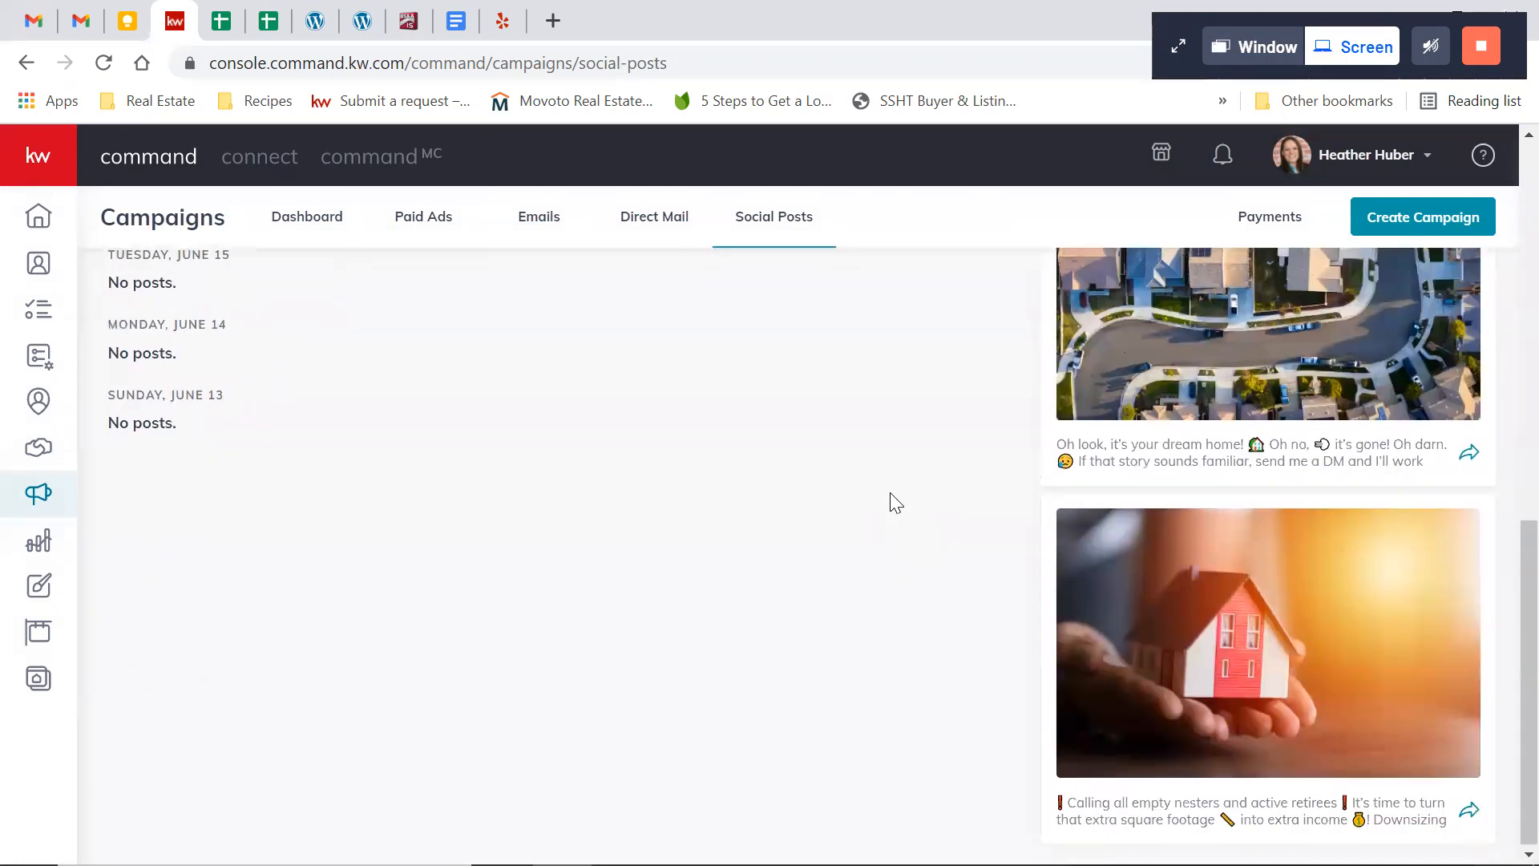
scroll(890, 494, "up", 10)
Return to the week of June 20 – June 26 and read the text of the post published Monday, June 21
left_click(947, 373)
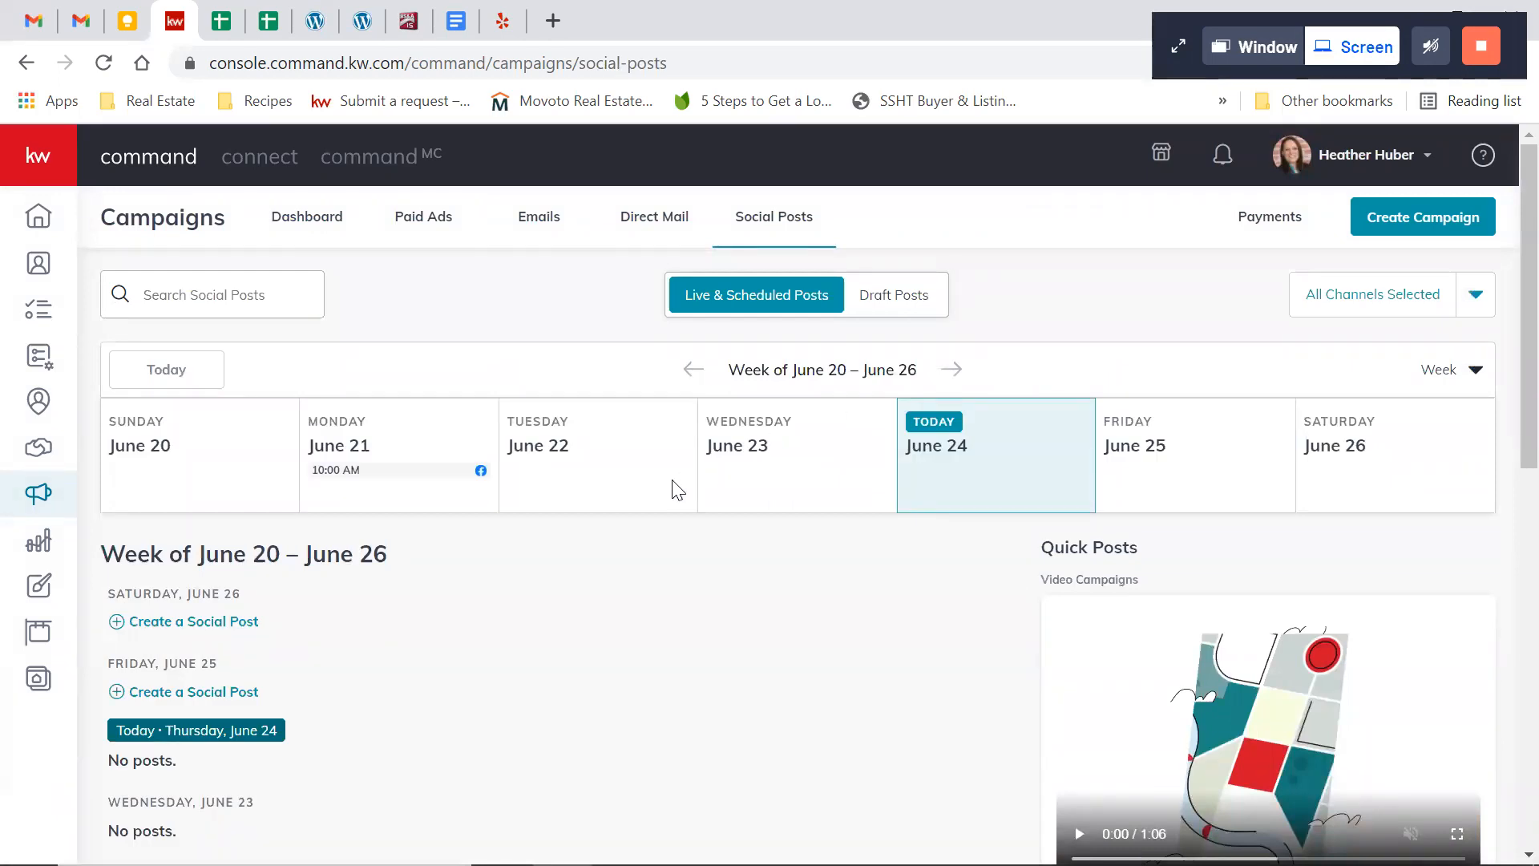
scroll(614, 553, "down", 4)
scroll(613, 552, "down", 3)
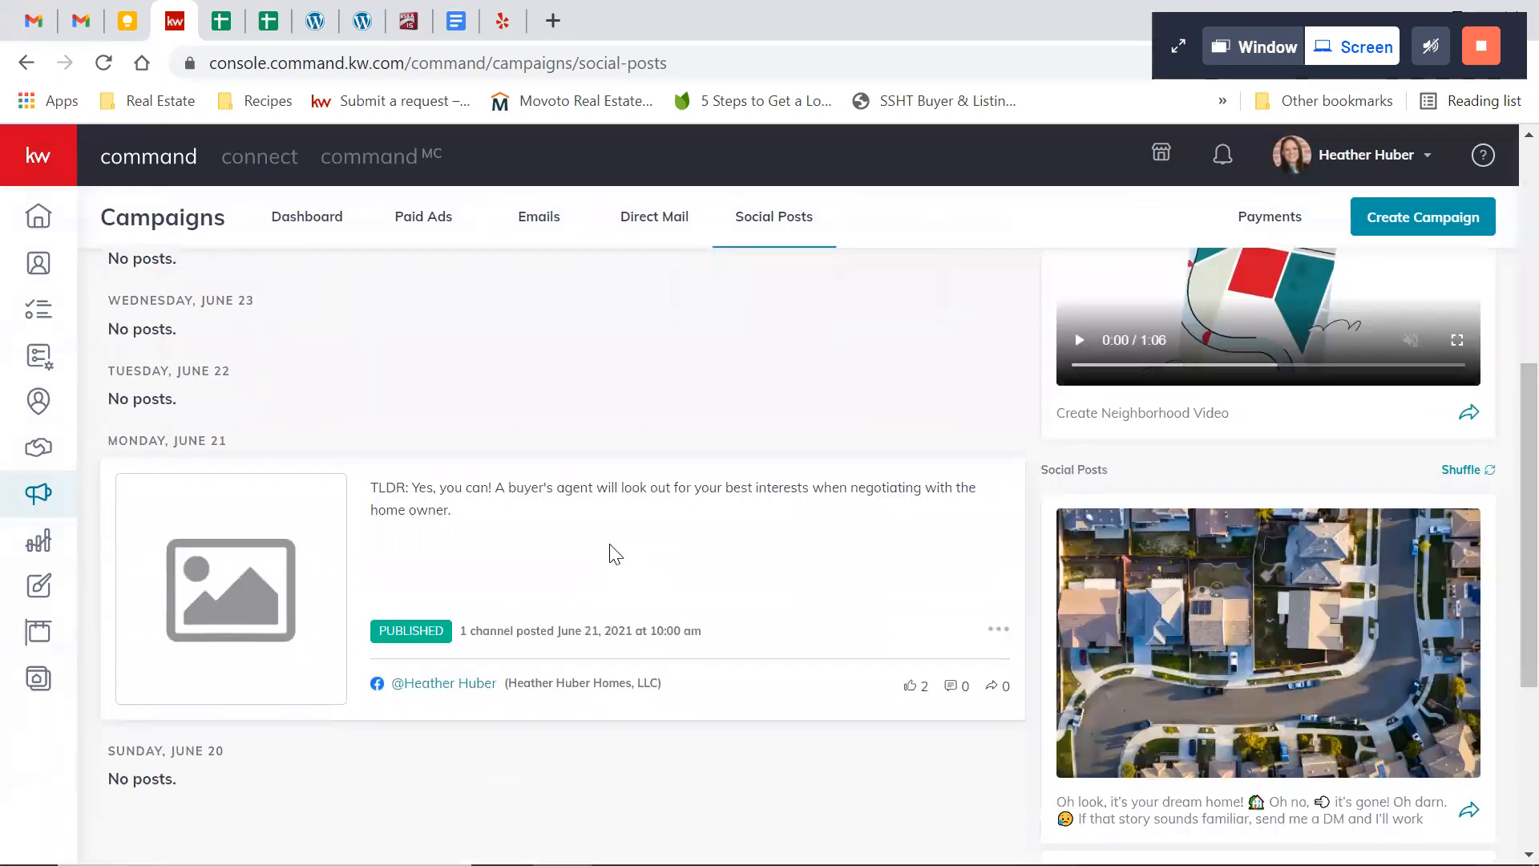
scroll(587, 552, "down", 1)
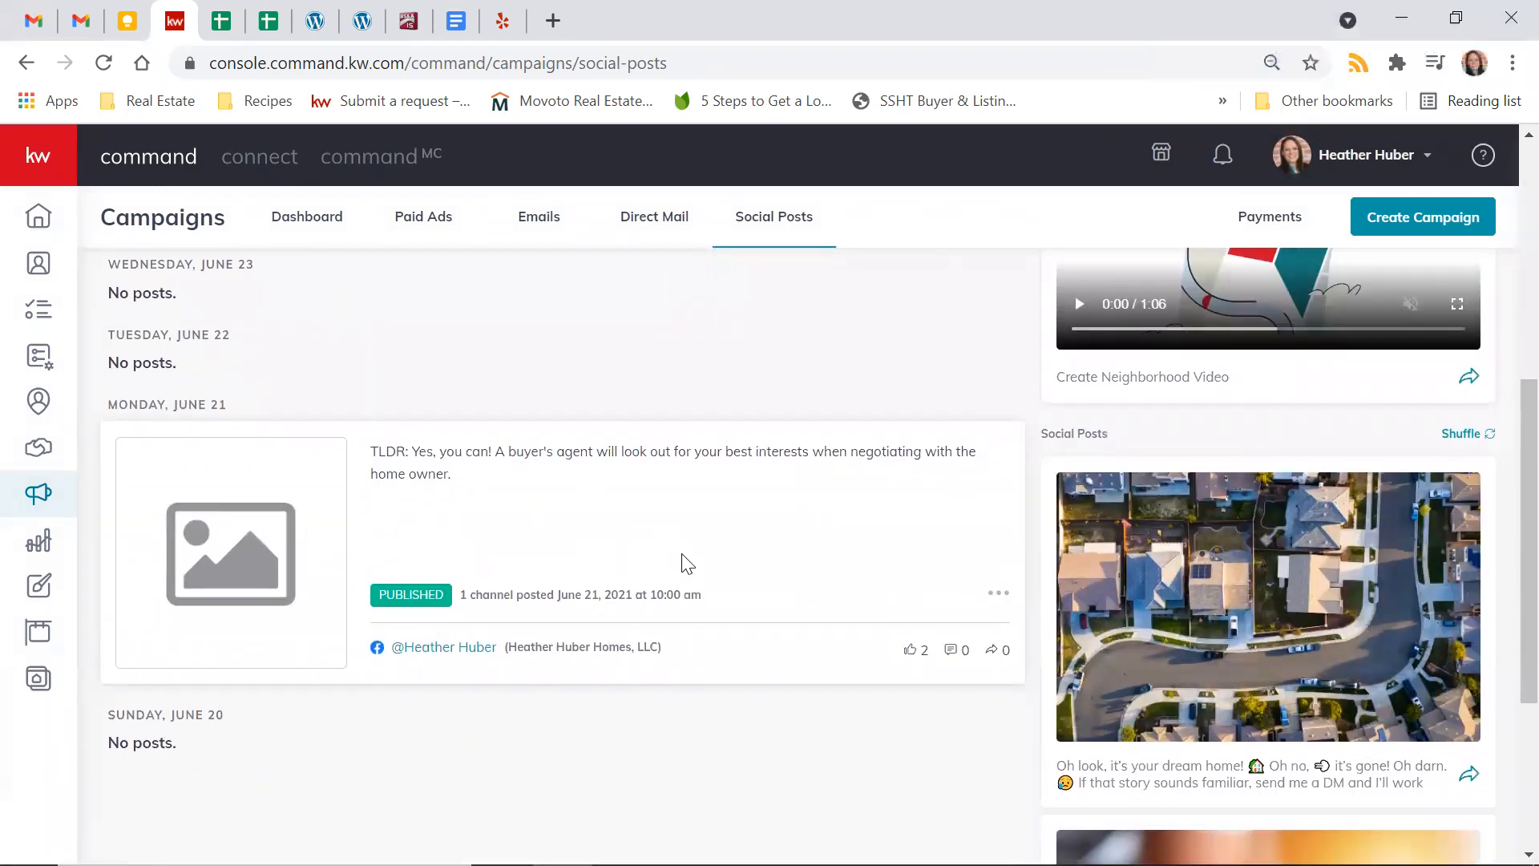
scroll(679, 556, "up", 2)
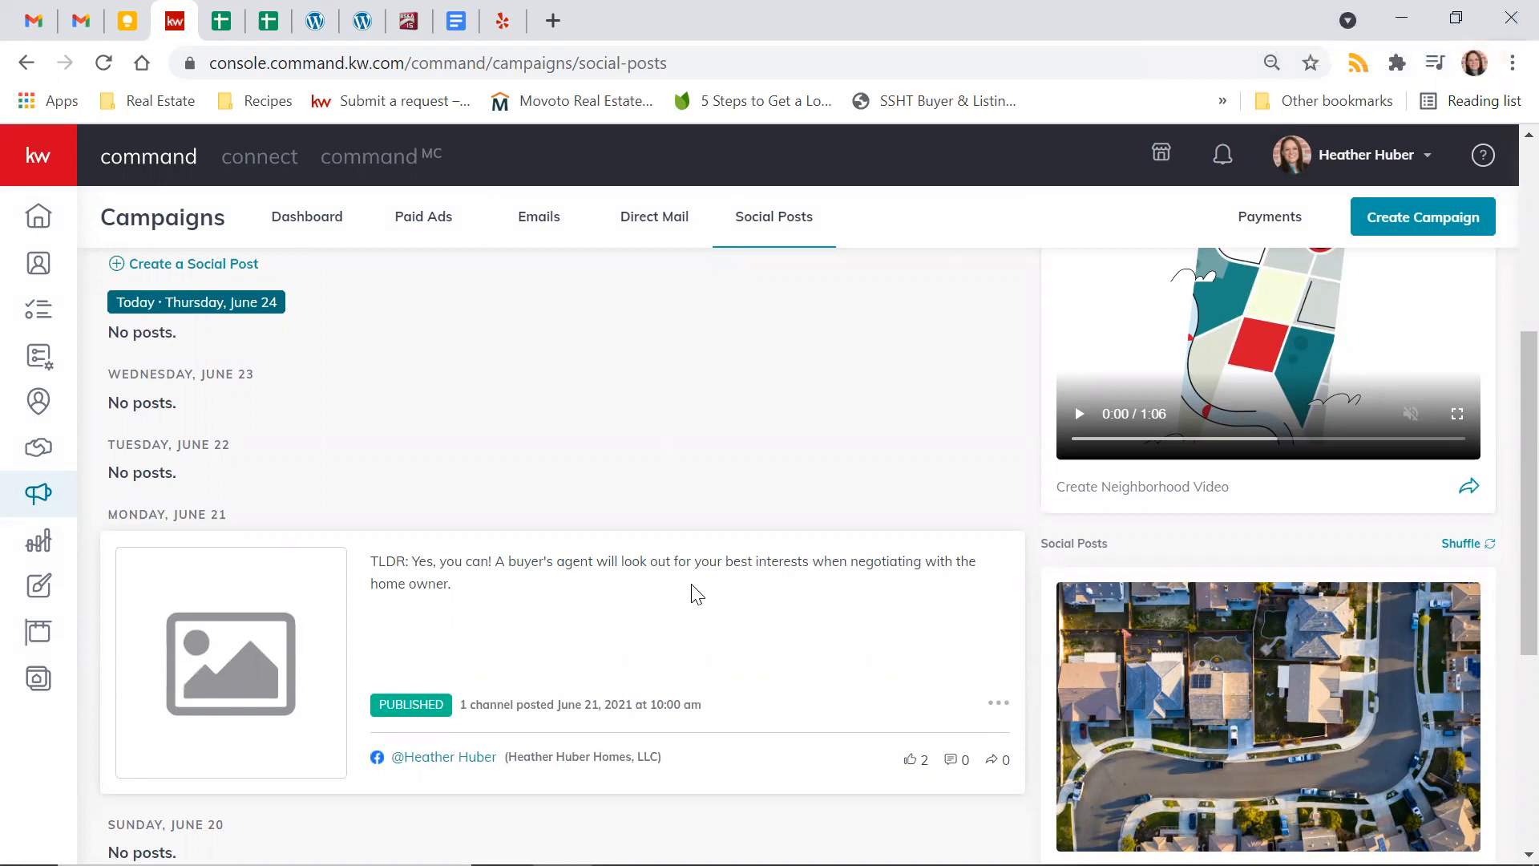
left_click_drag(371, 560, 457, 584)
left_click(459, 589)
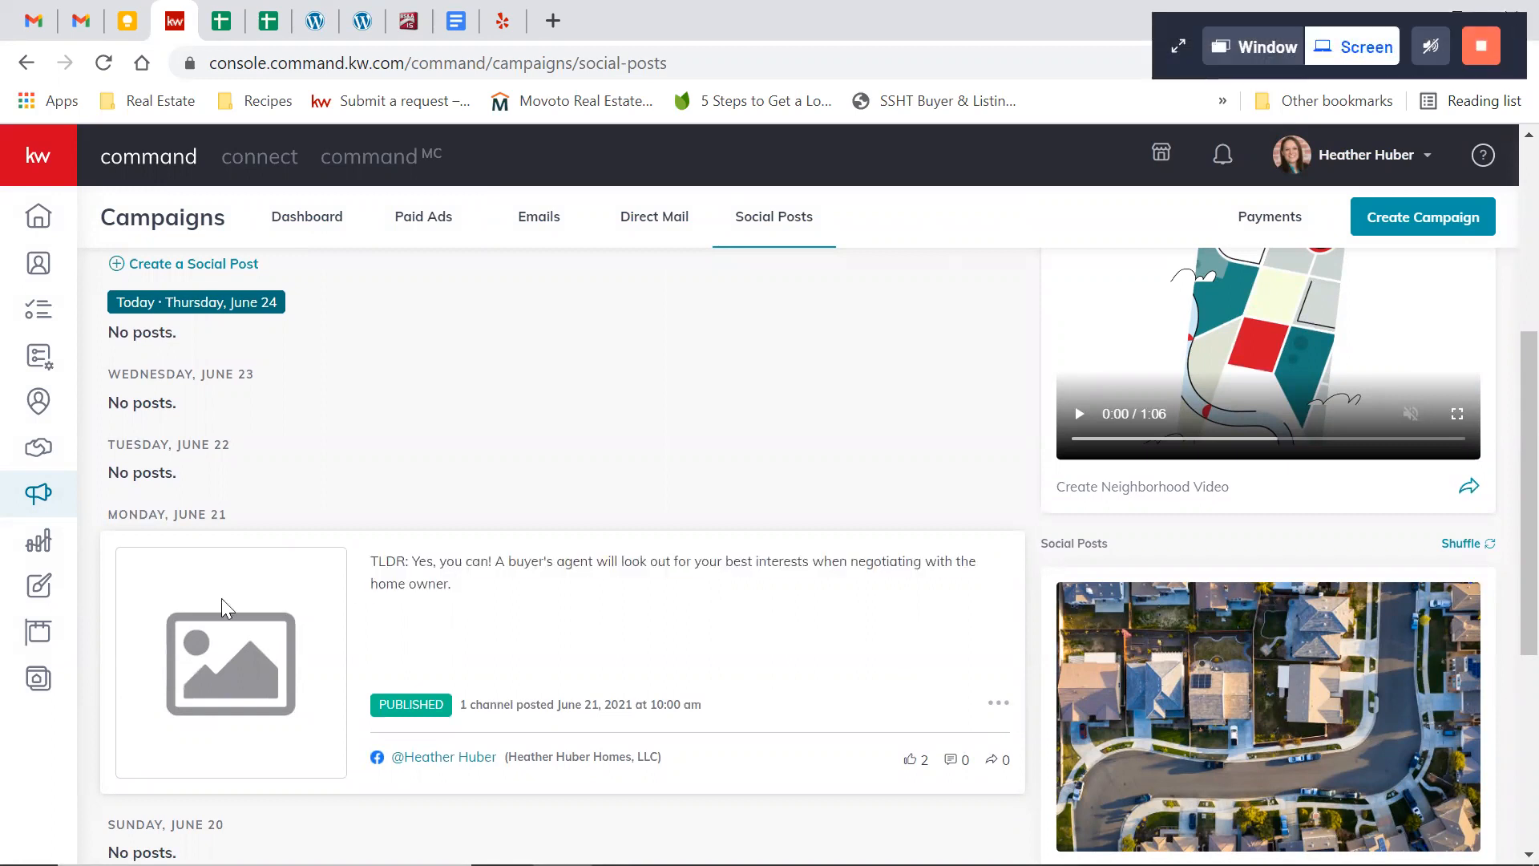
Open Facebook in a new browser tab and go to the real estate business page
key("ctrl+t")
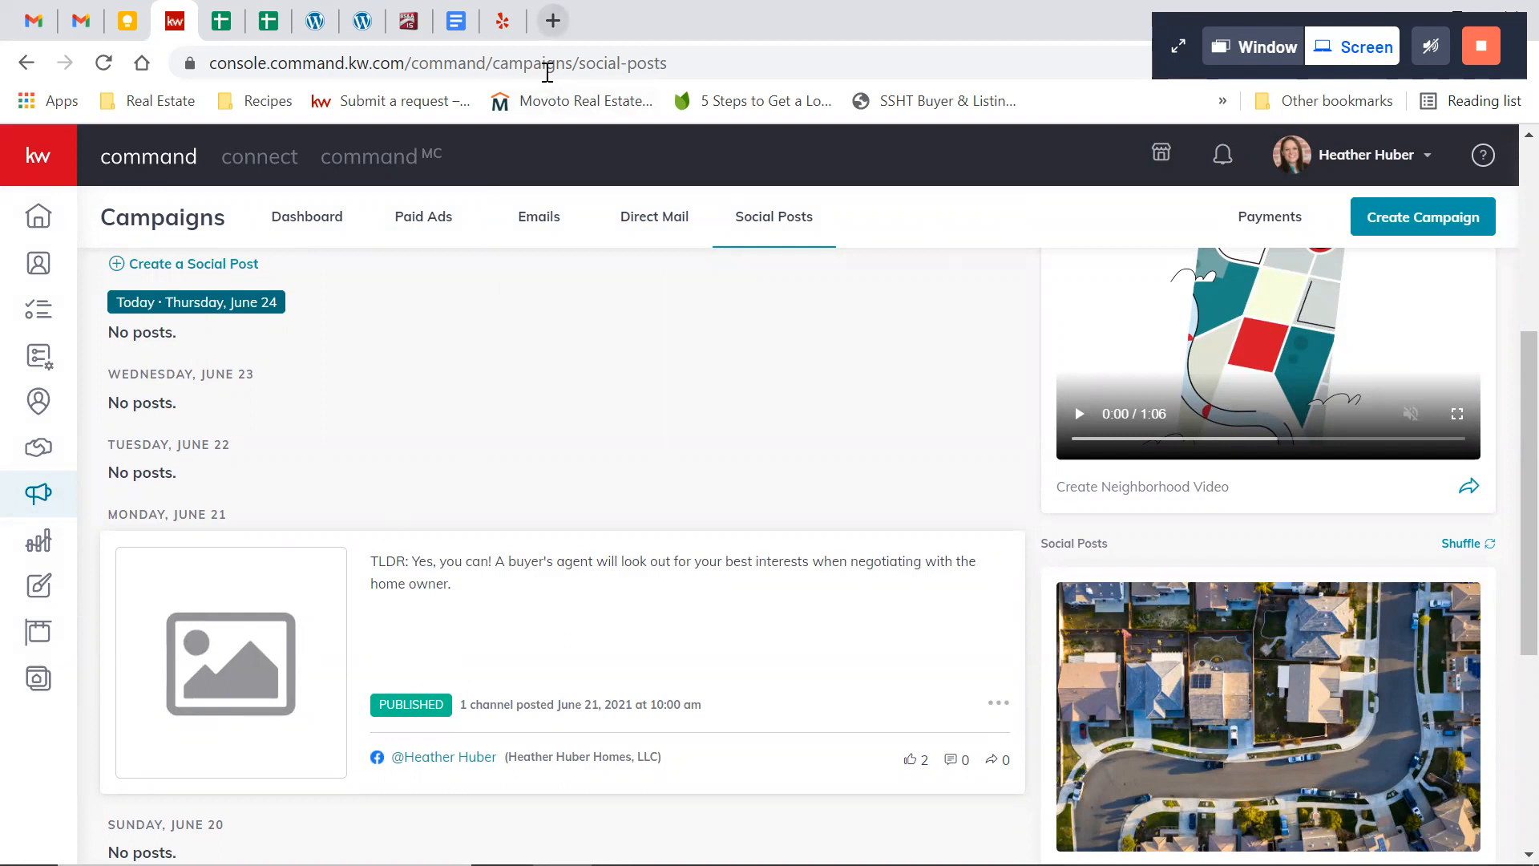
type("faceb")
key("Return")
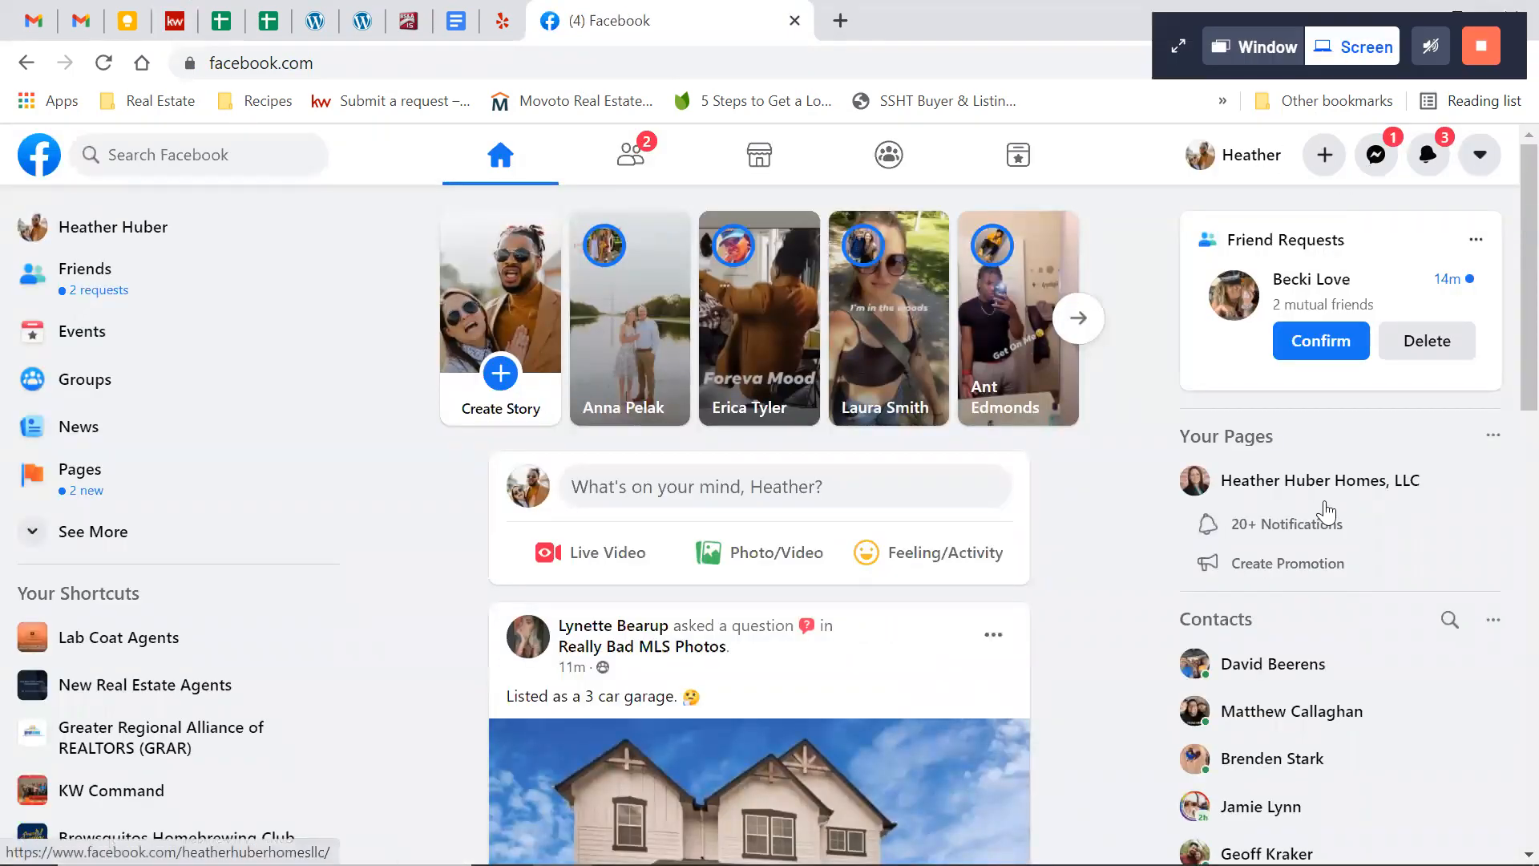
left_click(1330, 481)
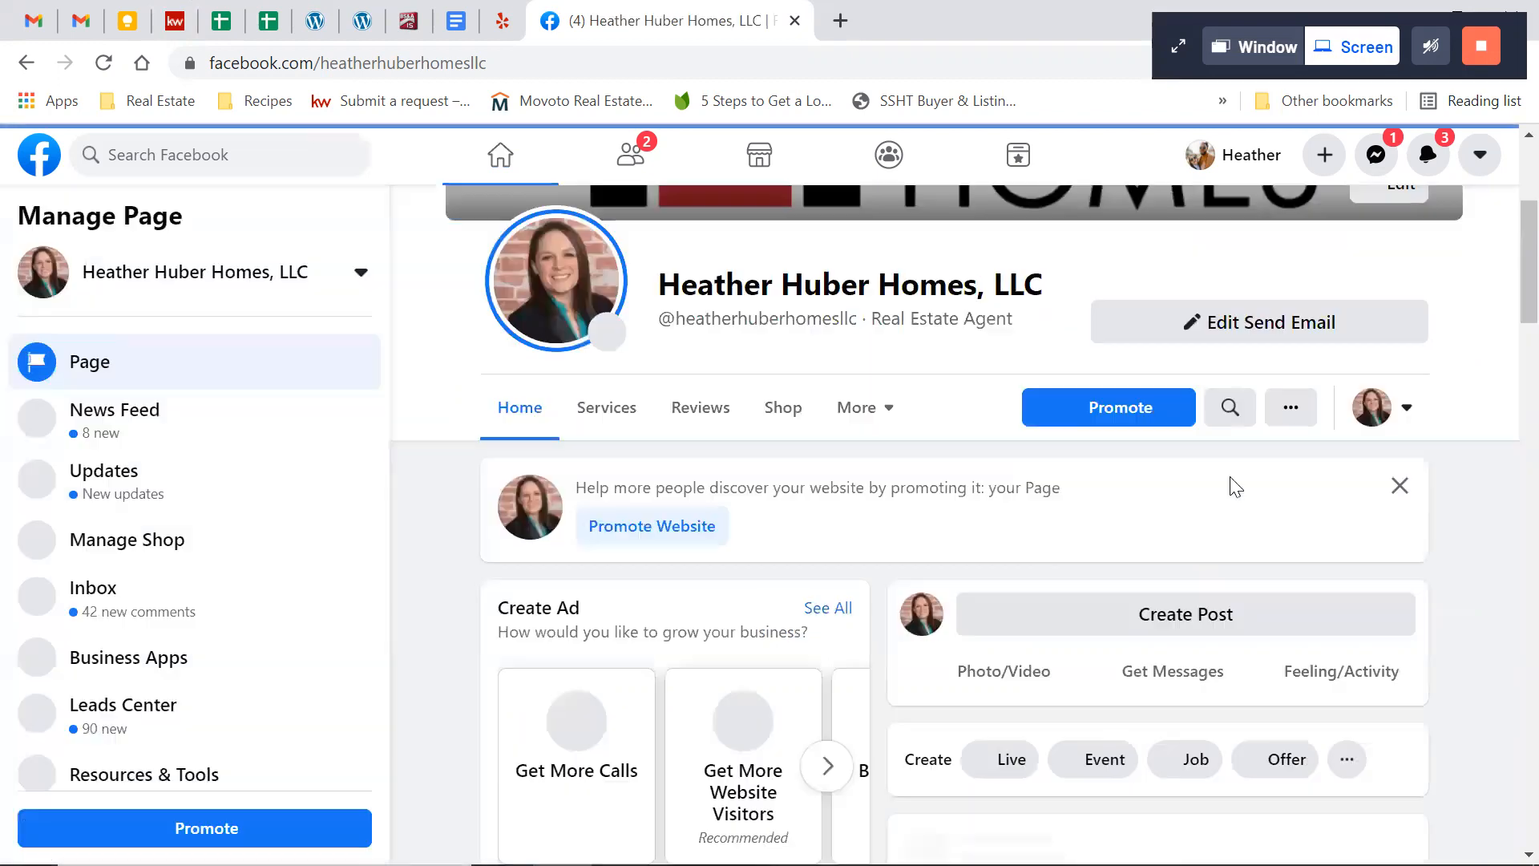
Find the June 21 post about buying a FSBO home on the business page and examine how it was published
scroll(1233, 486, "down", 2)
scroll(1231, 485, "down", 5)
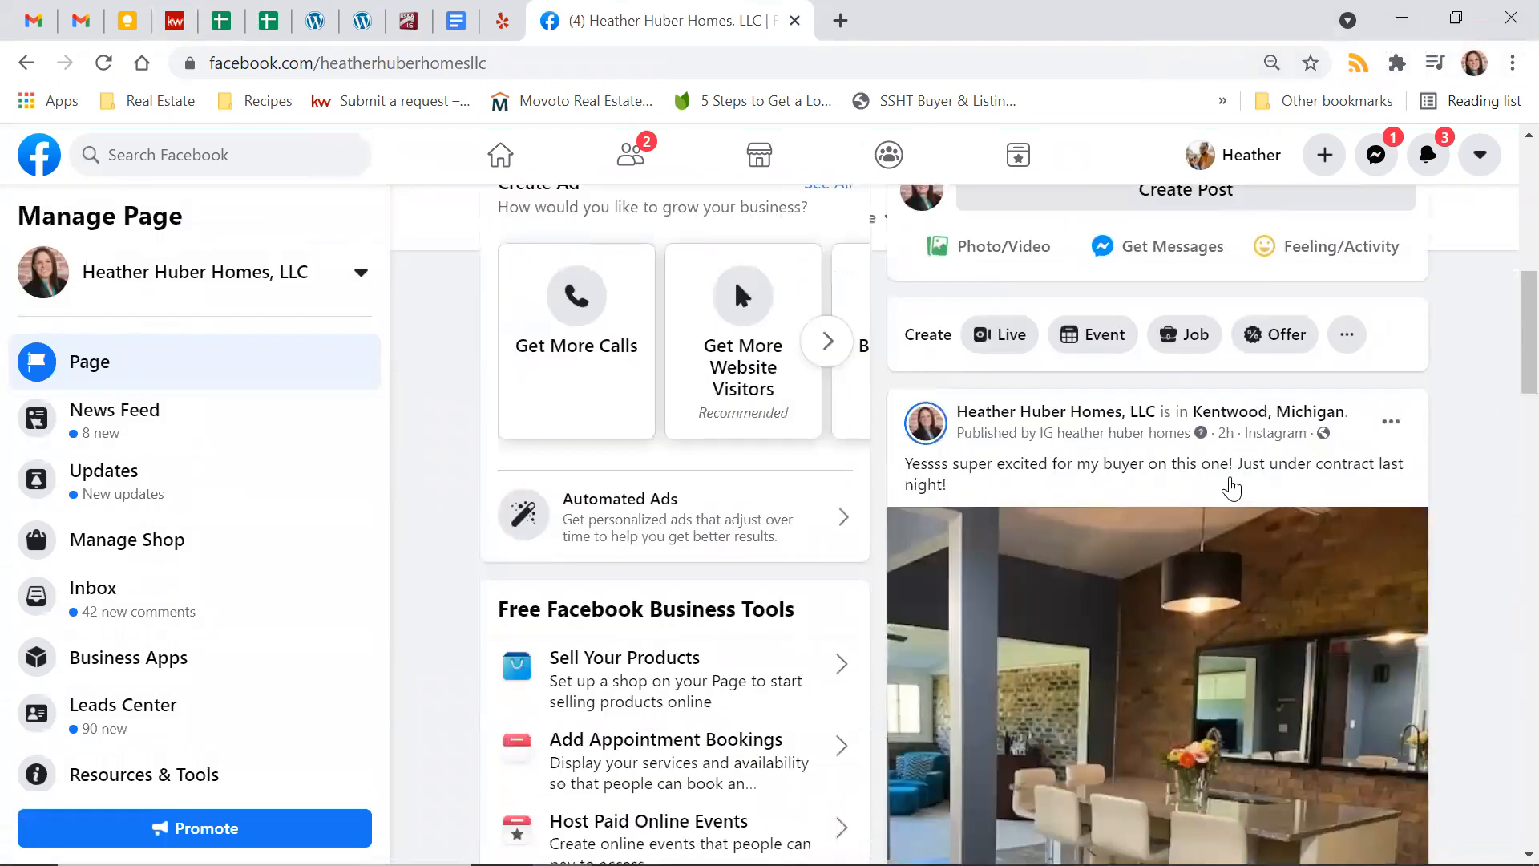
scroll(1506, 547, "down", 8)
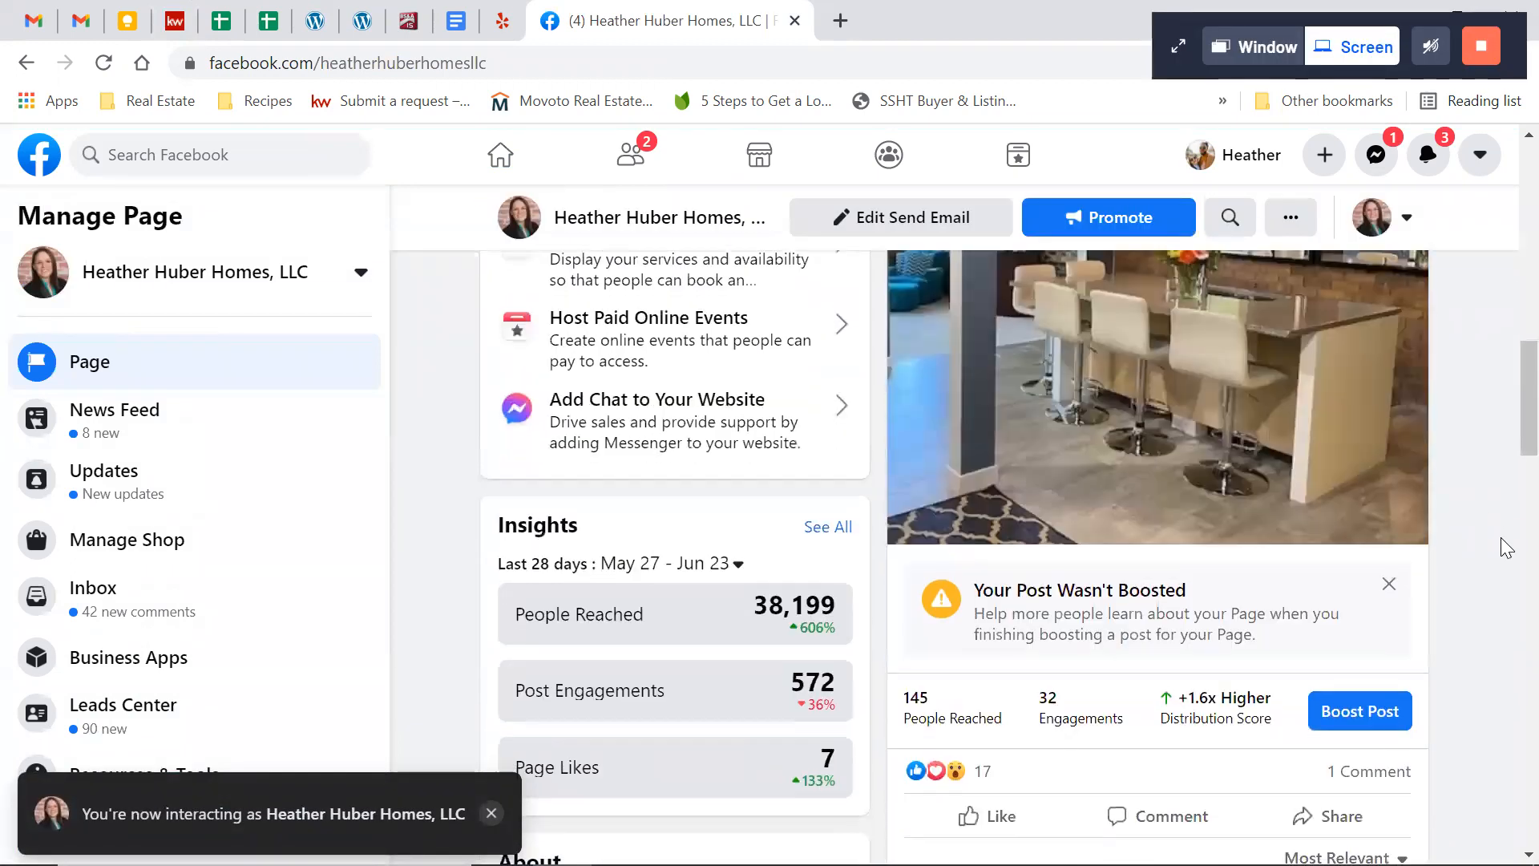
scroll(1506, 548, "down", 1)
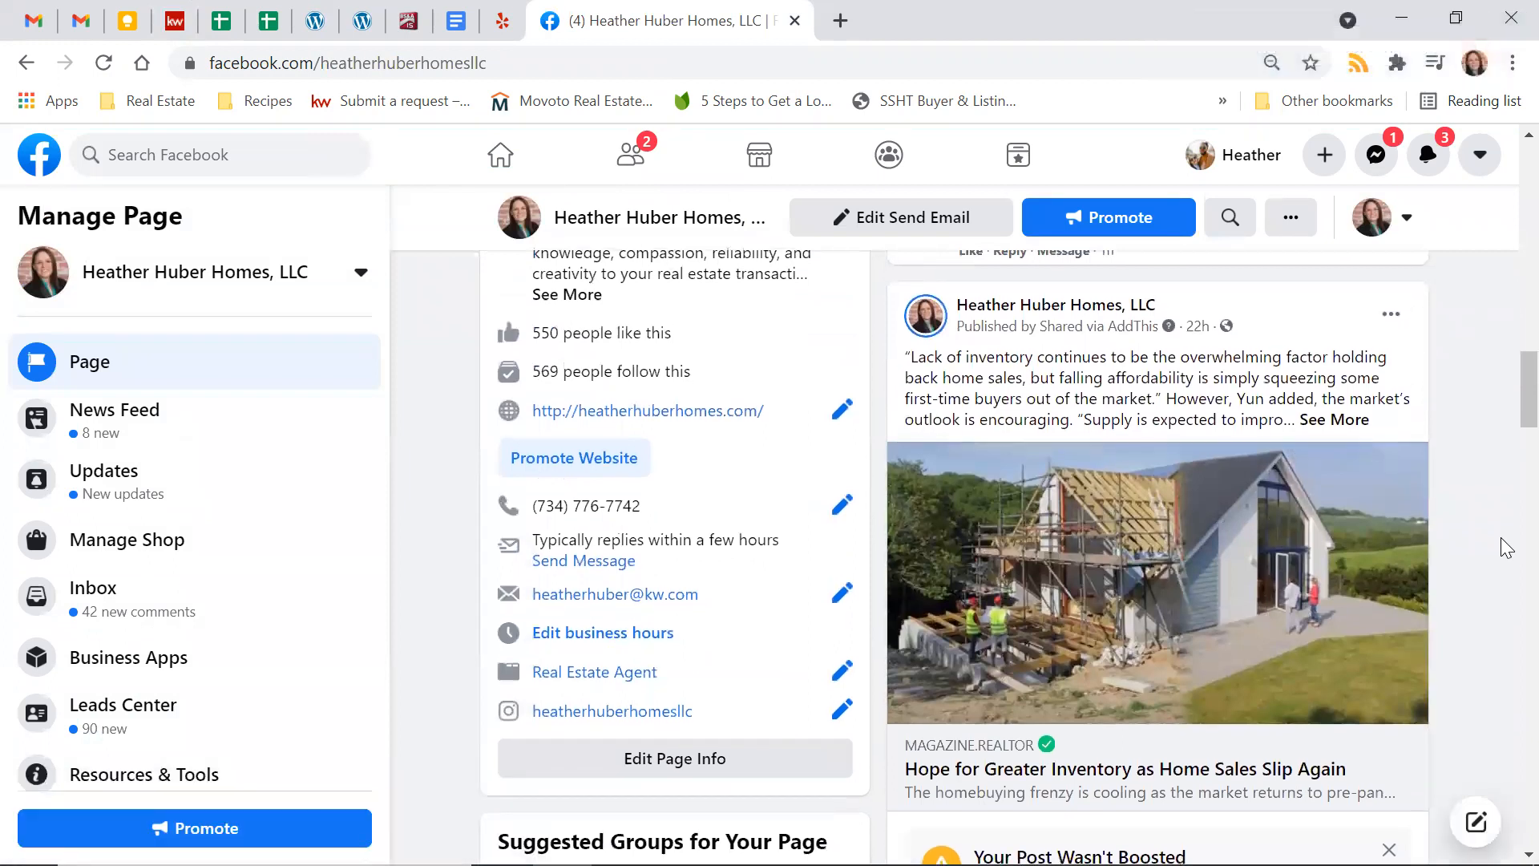
scroll(1505, 548, "down", 8)
scroll(1506, 548, "down", 1)
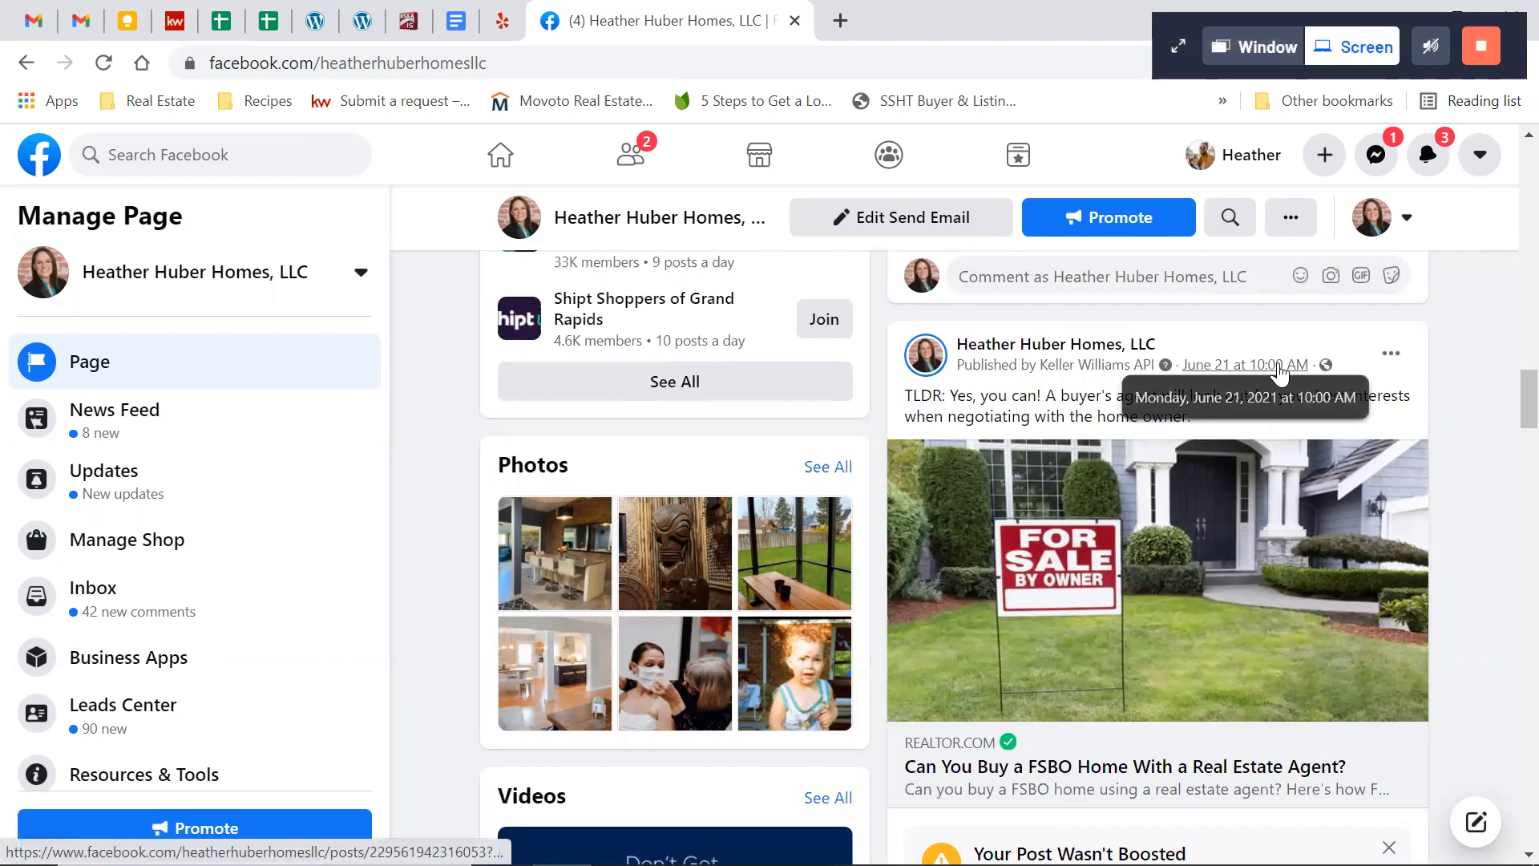
scroll(1488, 445, "down", 1)
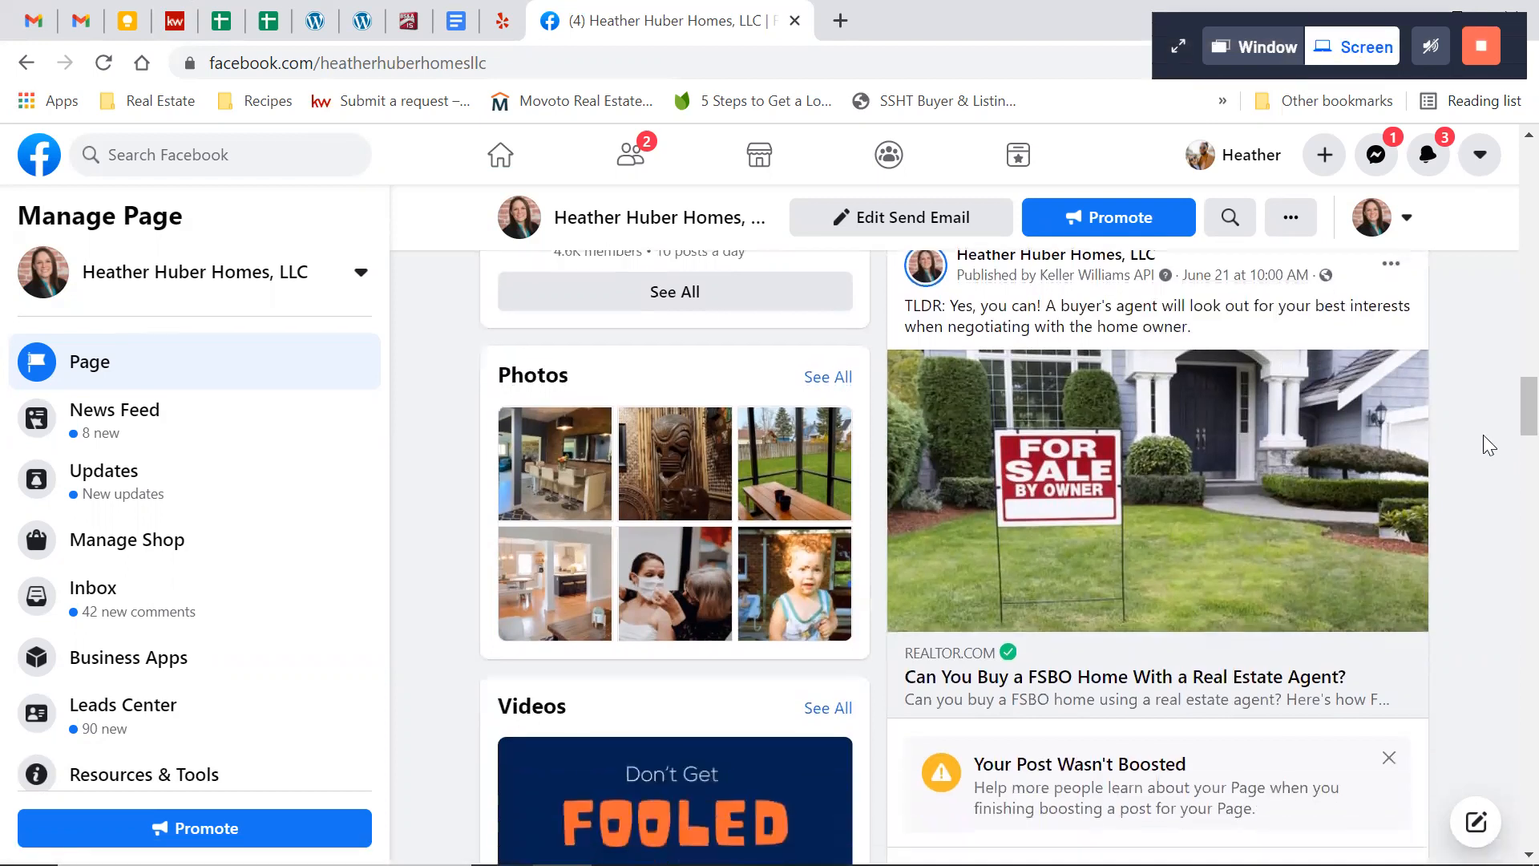
scroll(1488, 445, "up", 1)
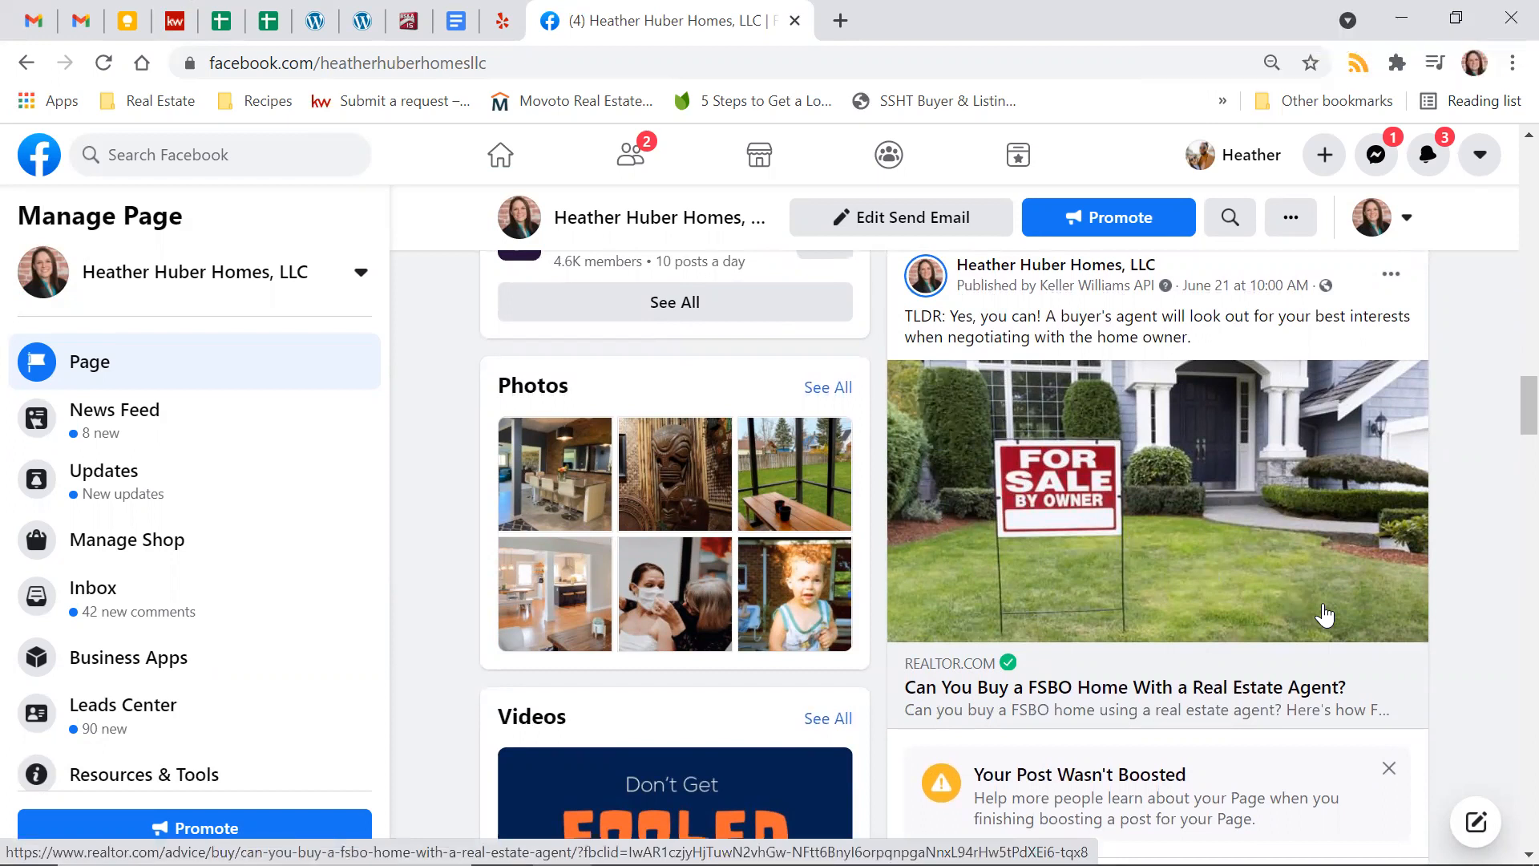
scroll(1324, 614, "up", 1)
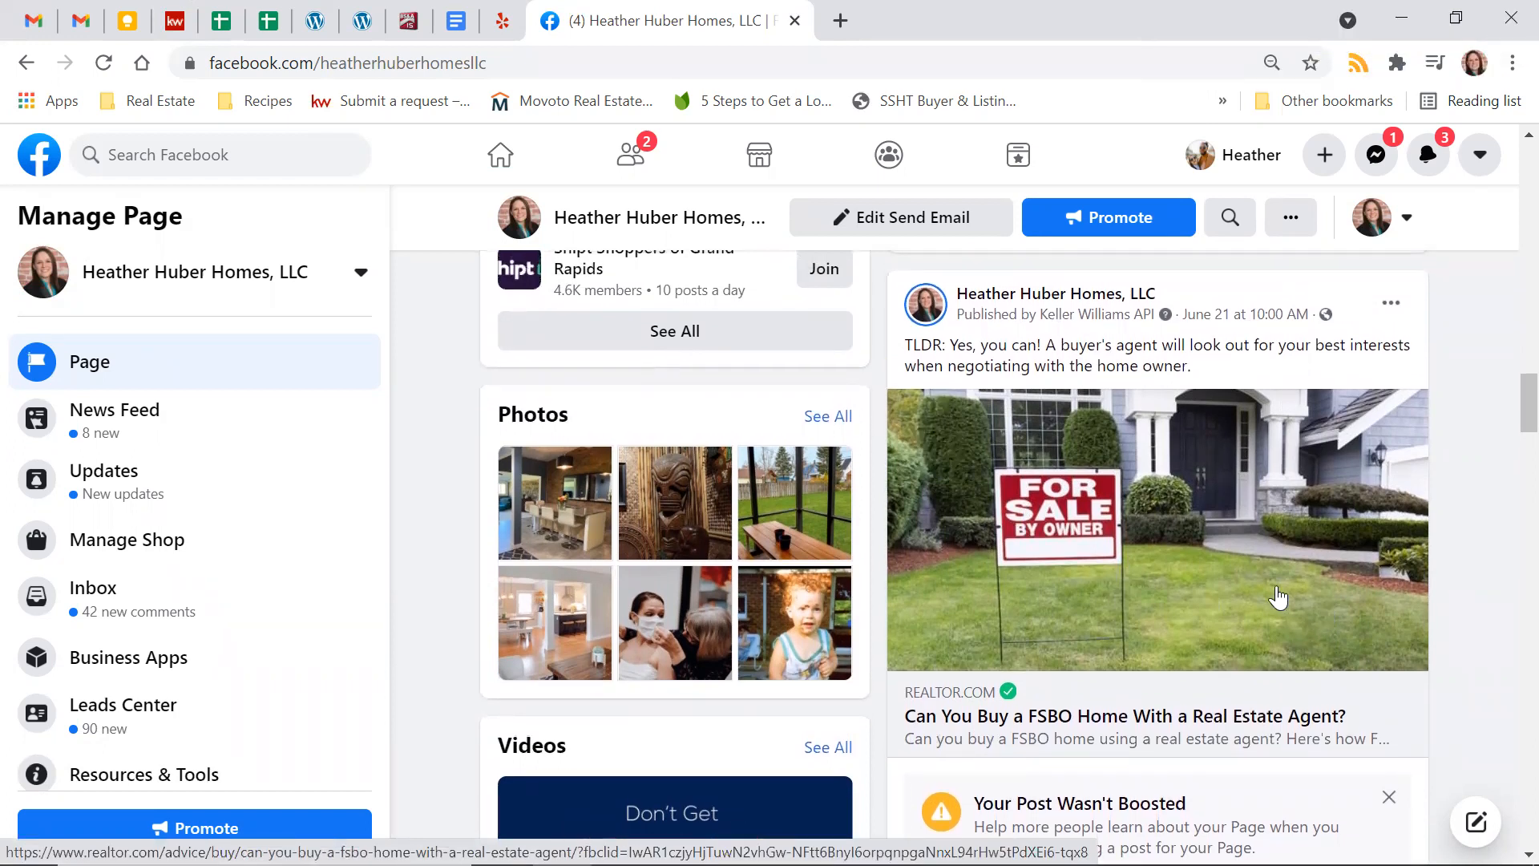
Switch back to KW Command and create a new Social Post campaign, ready for entering its content text
left_click(173, 24)
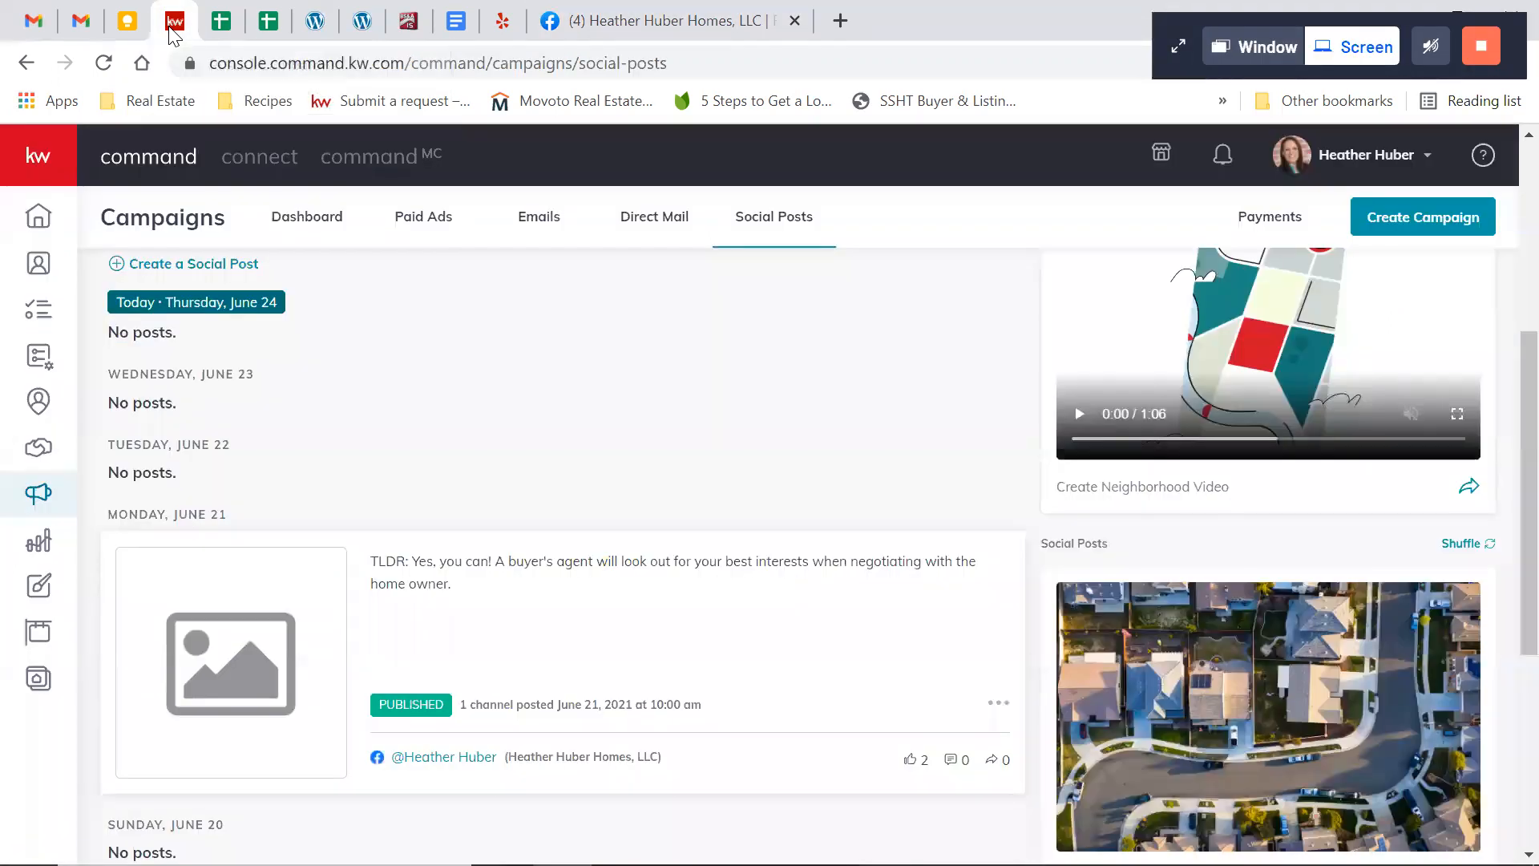
scroll(613, 384, "down", 5)
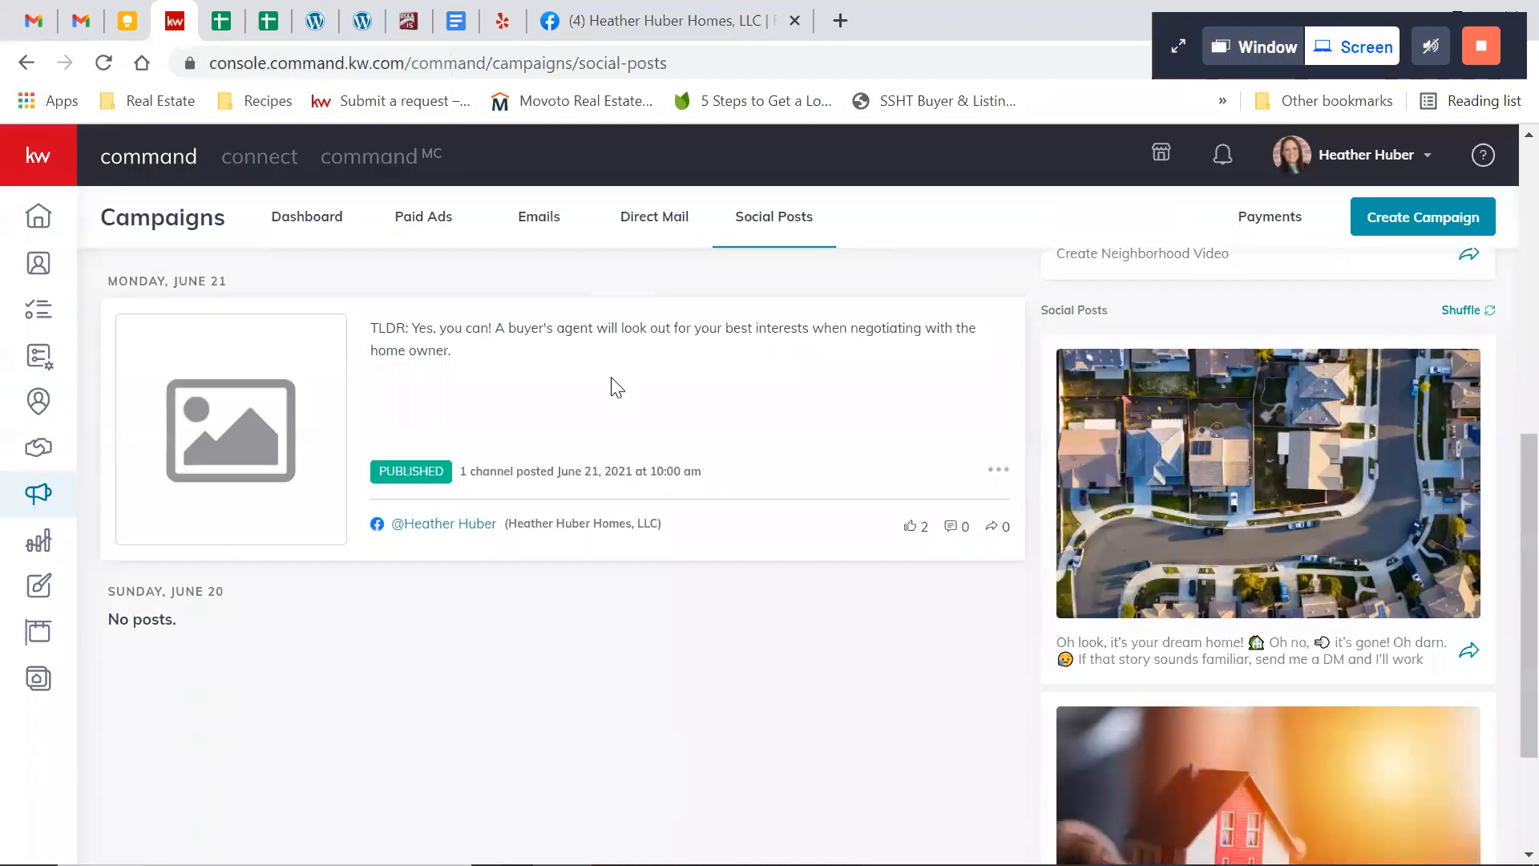
scroll(616, 387, "up", 6)
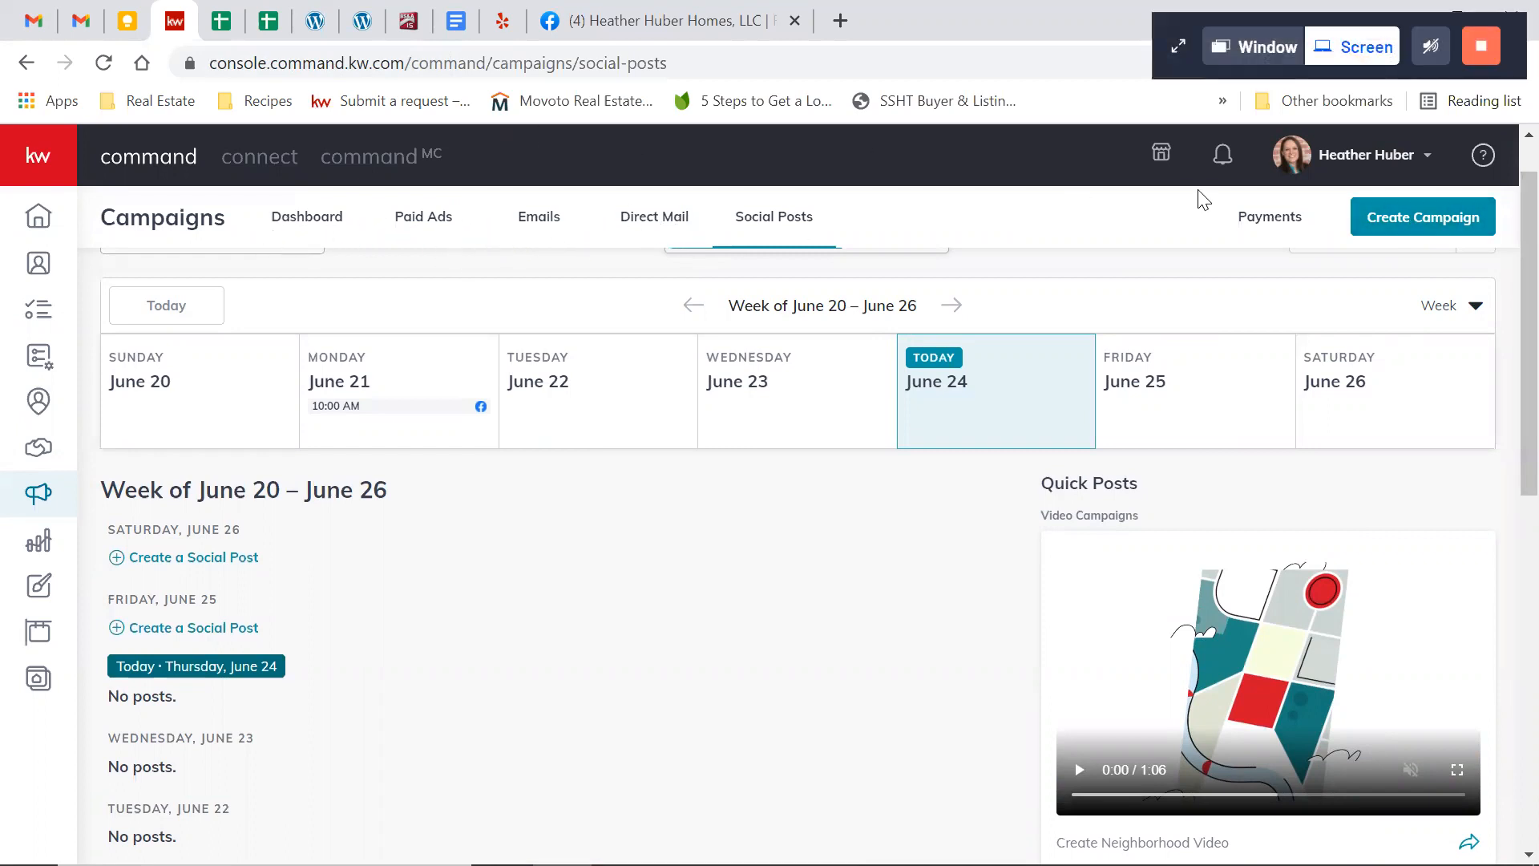
left_click(1471, 222)
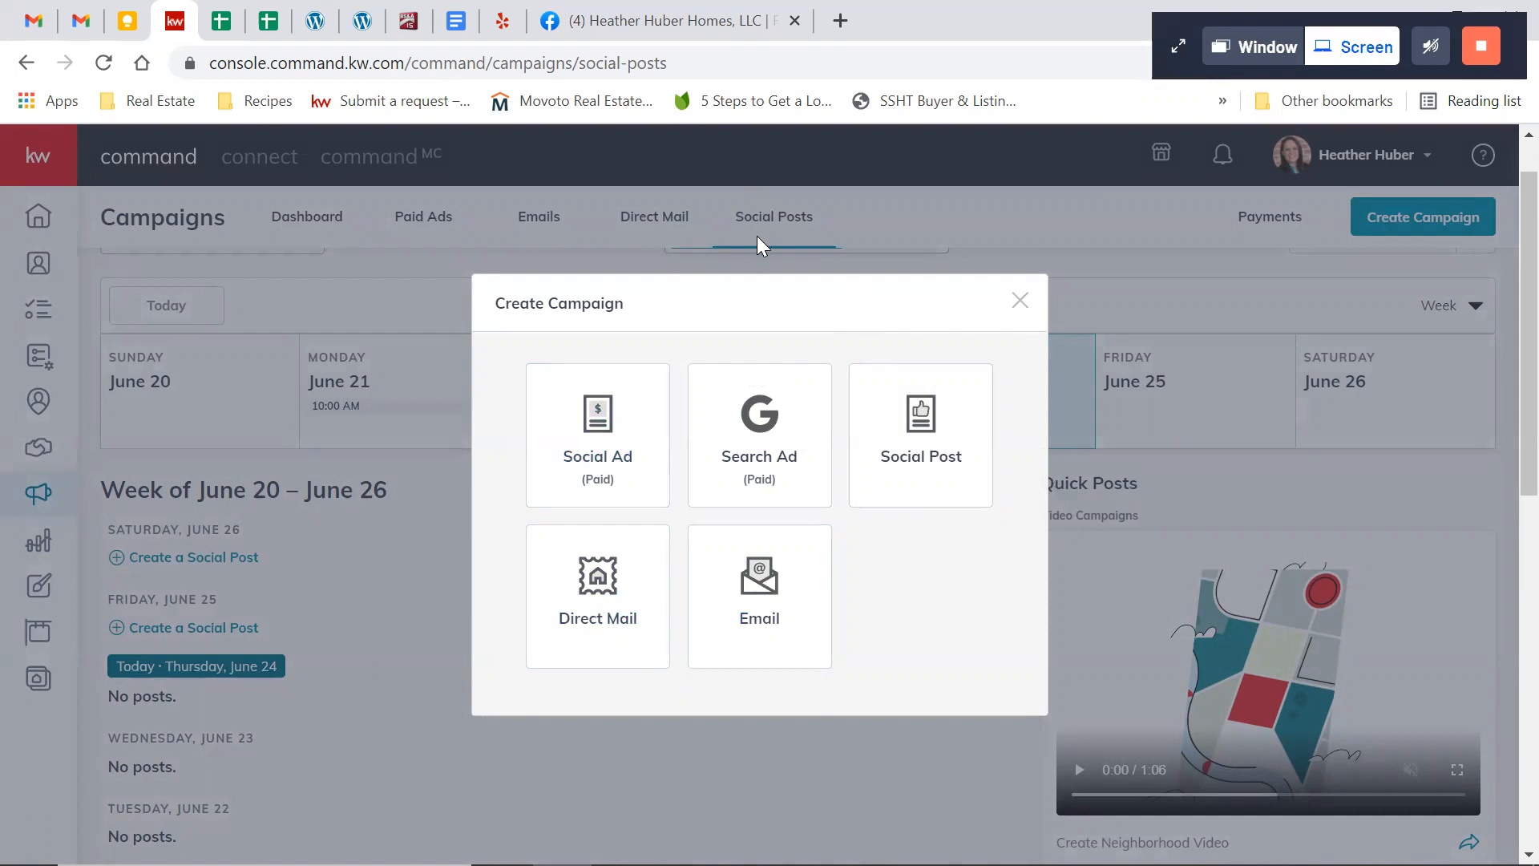
left_click(912, 451)
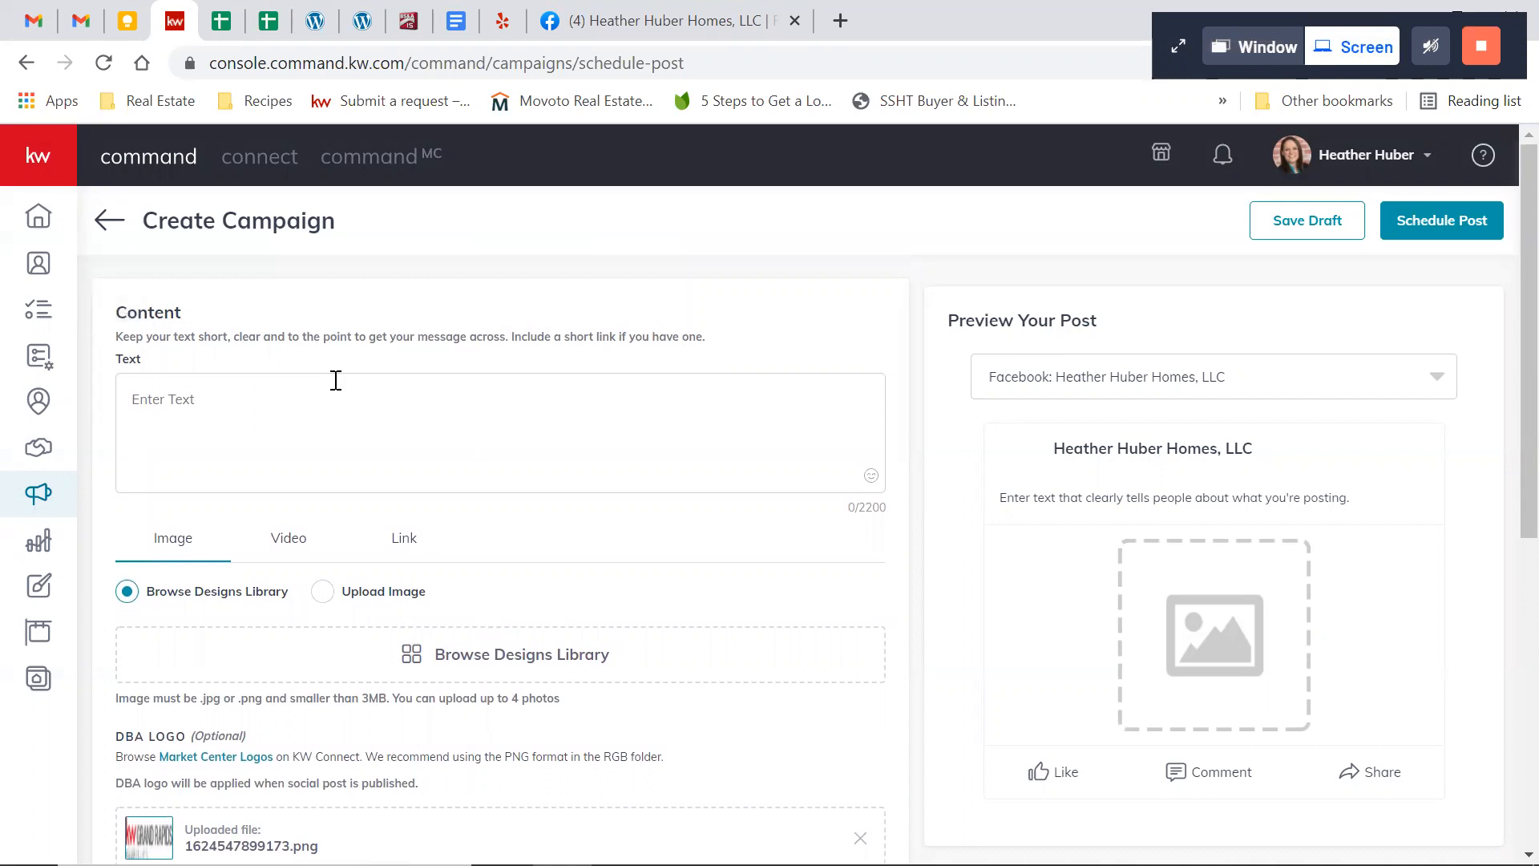
left_click(167, 412)
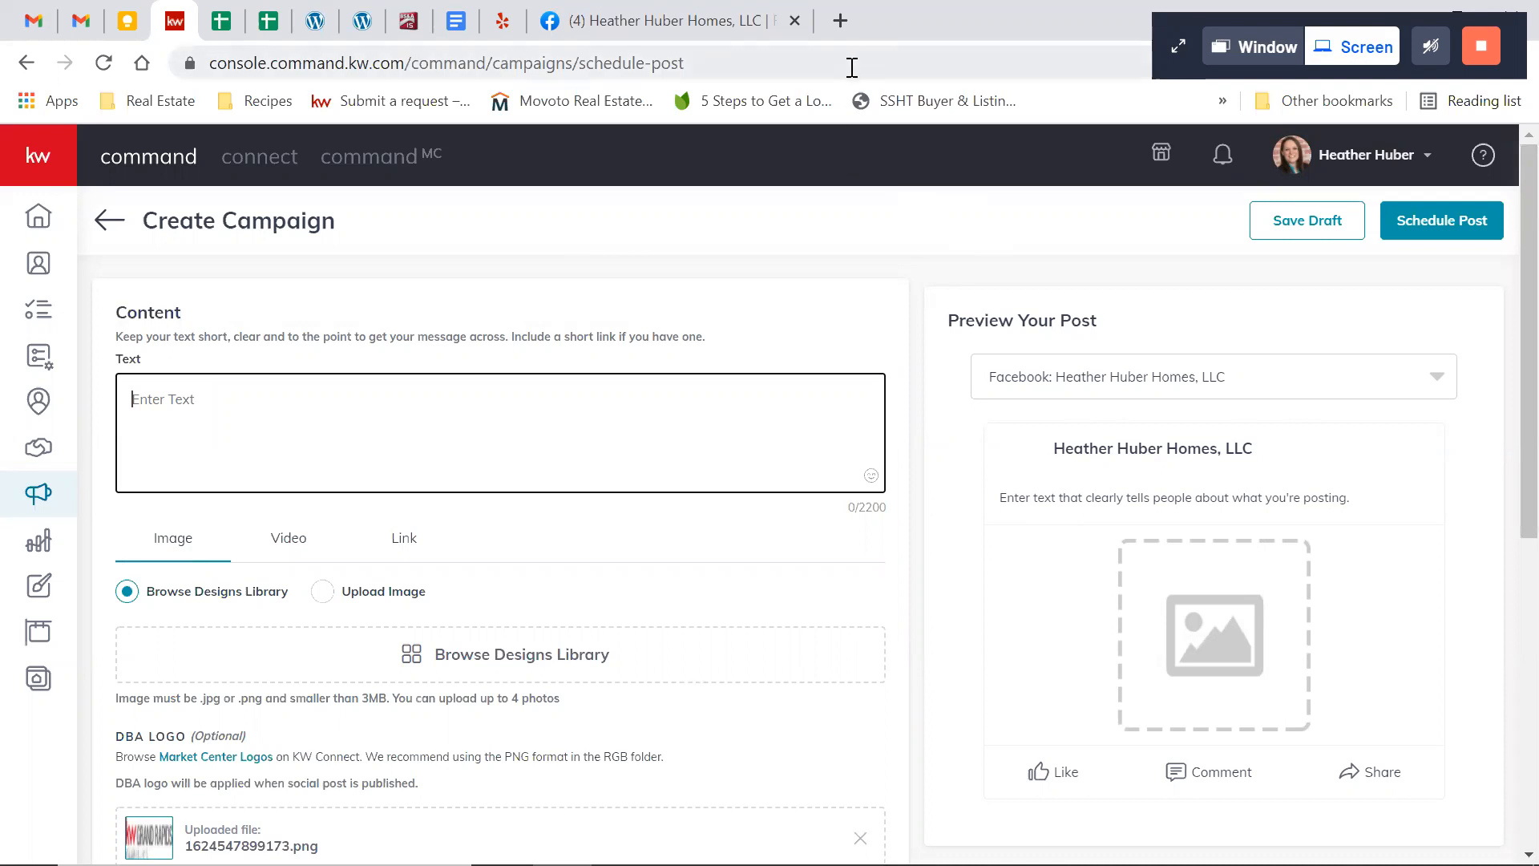
Open realtor.com in a new browser tab
left_click(839, 21)
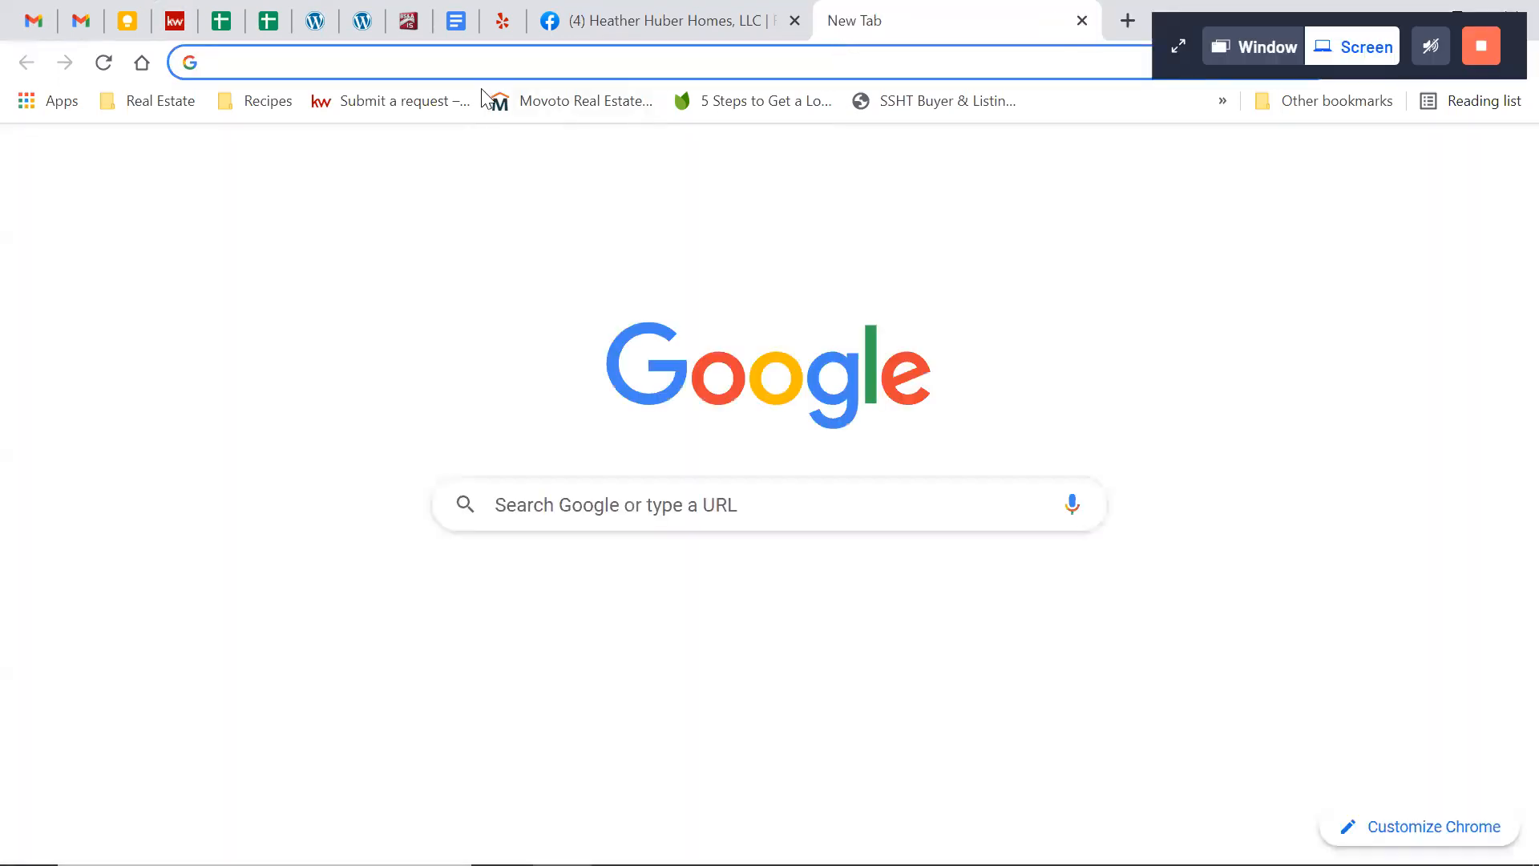
type("realtor.com")
key("Return")
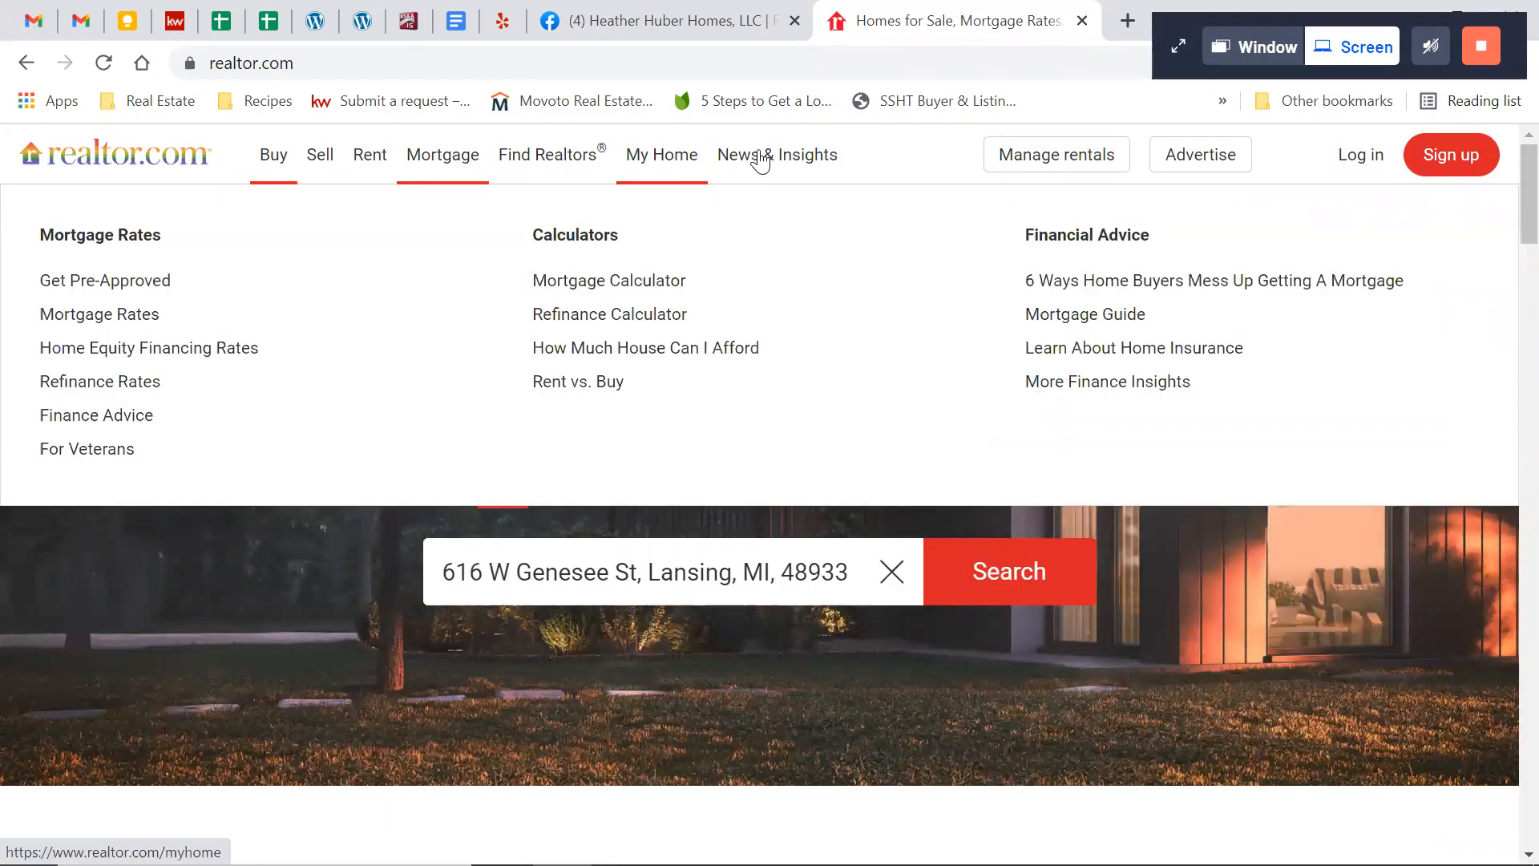
Open realtor.com's News & Insights and go to the article "The Housing Market Shows Signs of Softening—Has It Topped Out?"
mouse_move(761, 160)
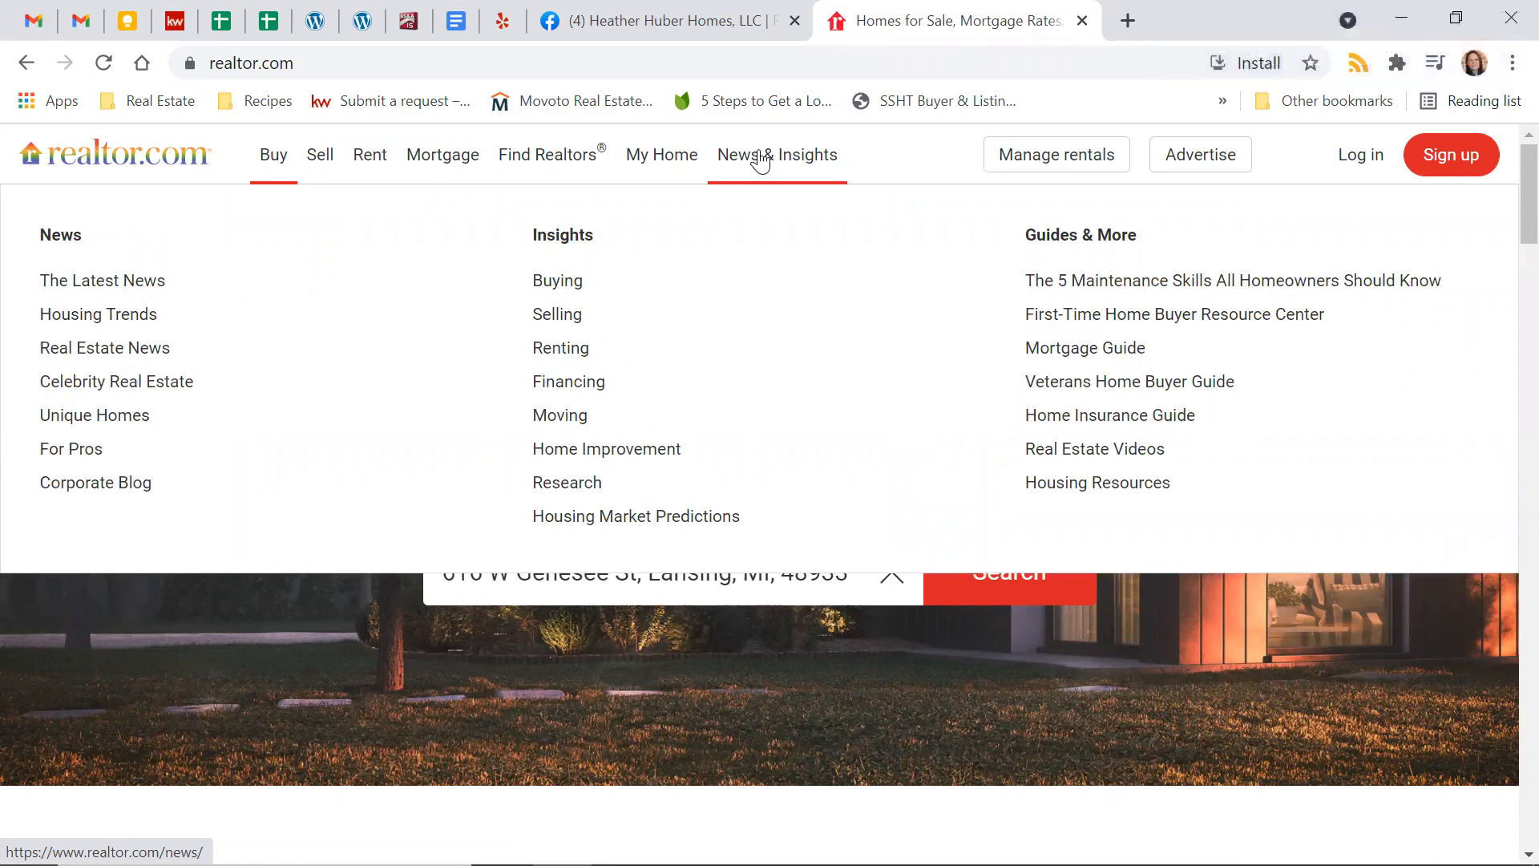
left_click(762, 159)
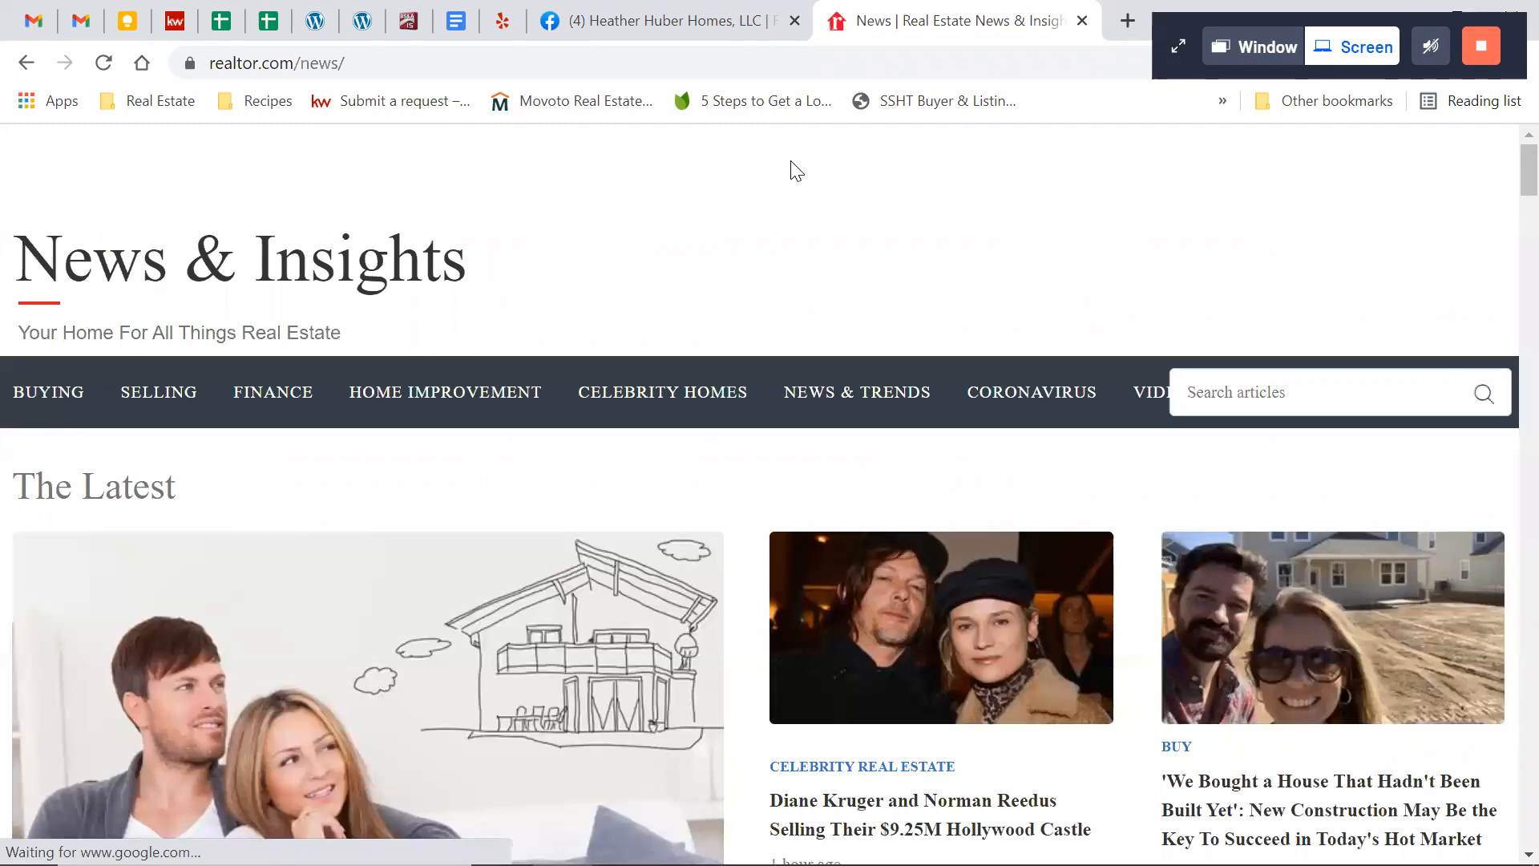
scroll(749, 484, "down", 5)
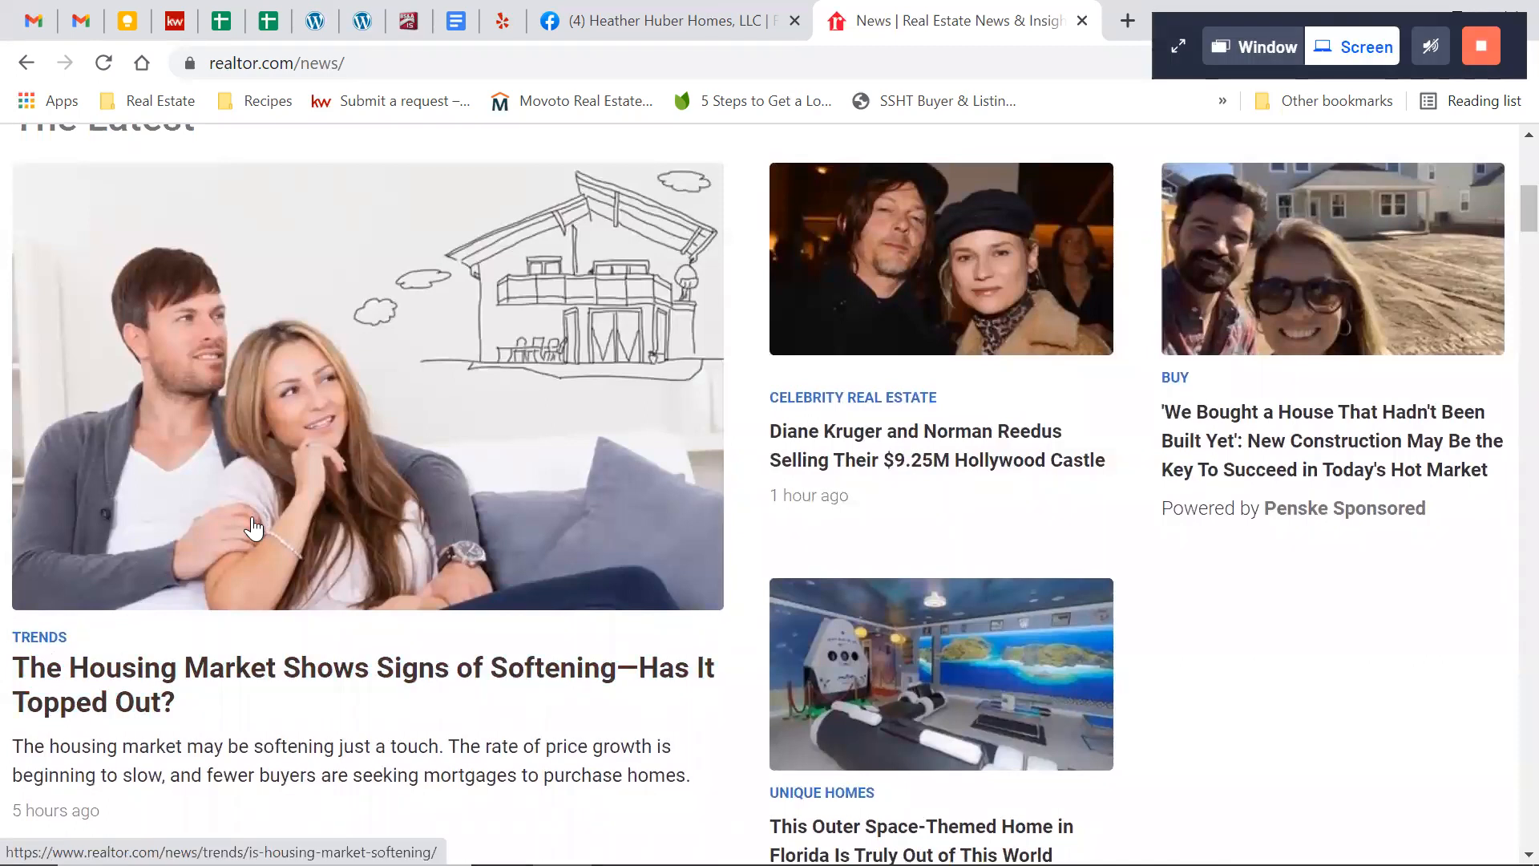
left_click(144, 709)
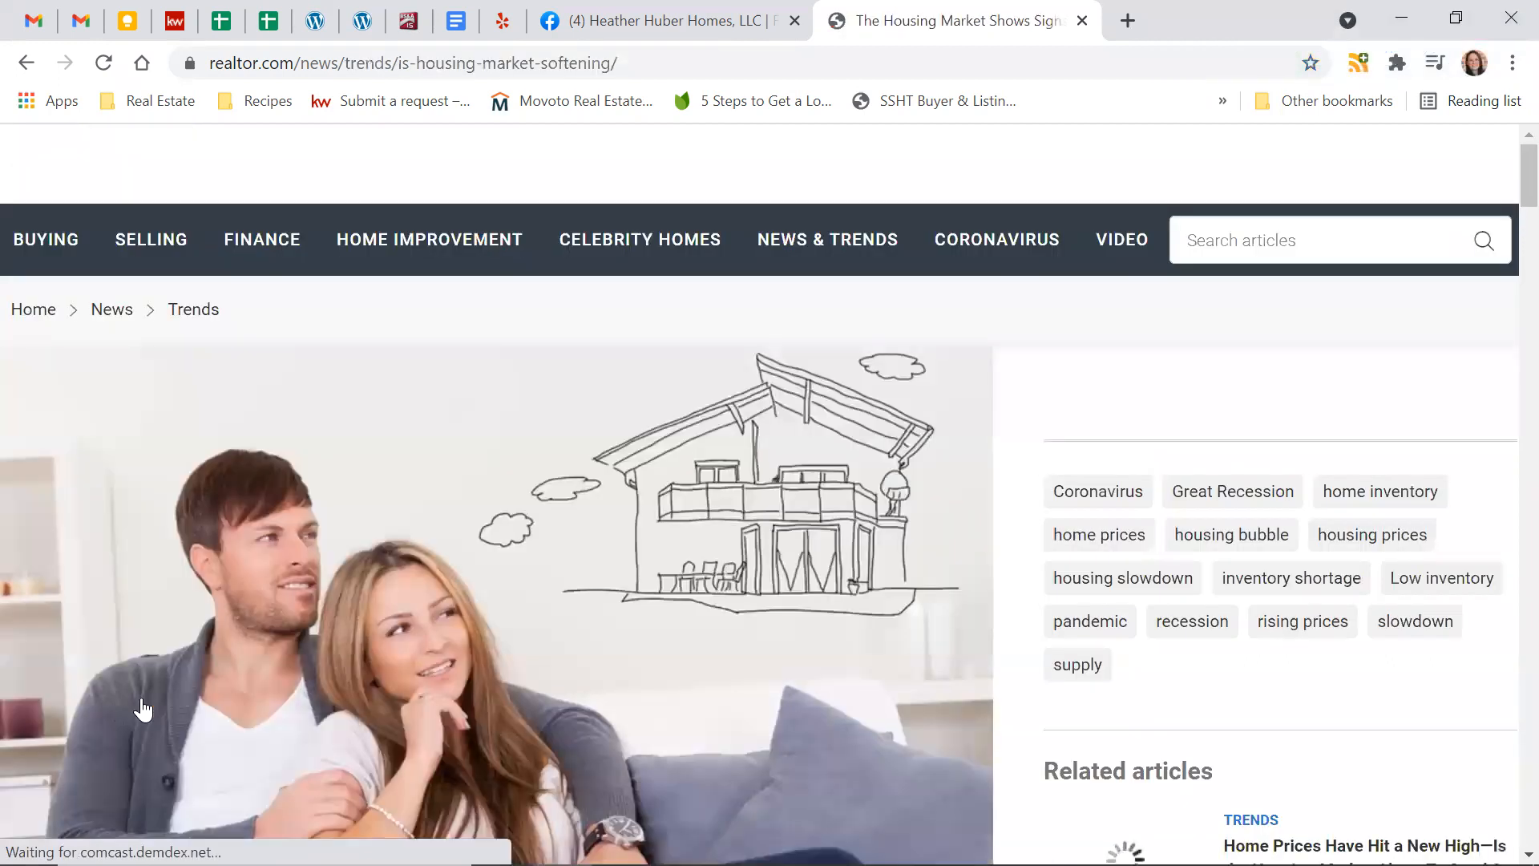
scroll(360, 651, "down", 10)
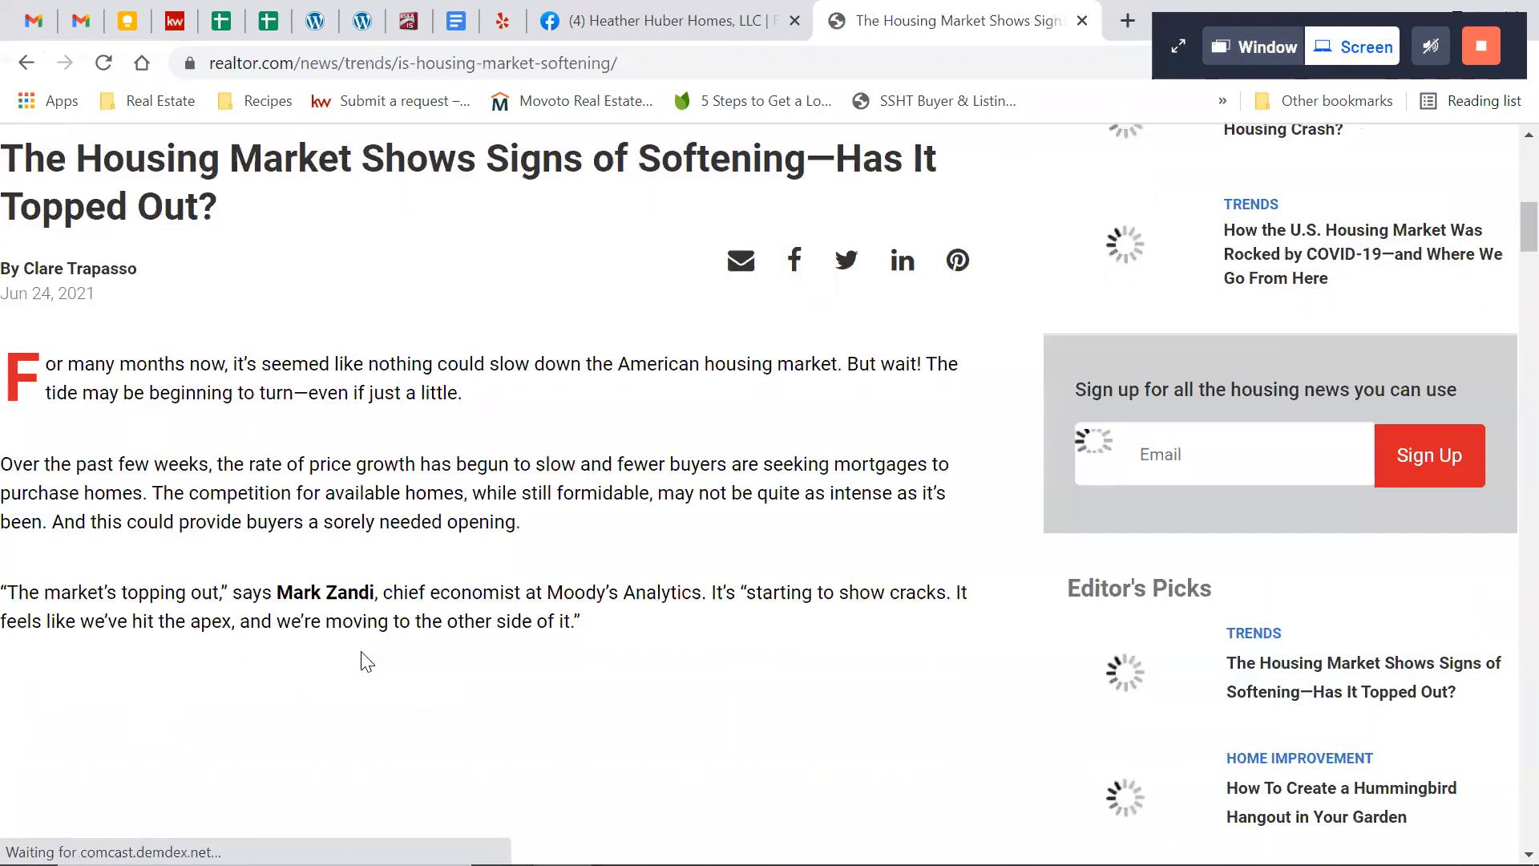
scroll(361, 661, "up", 10)
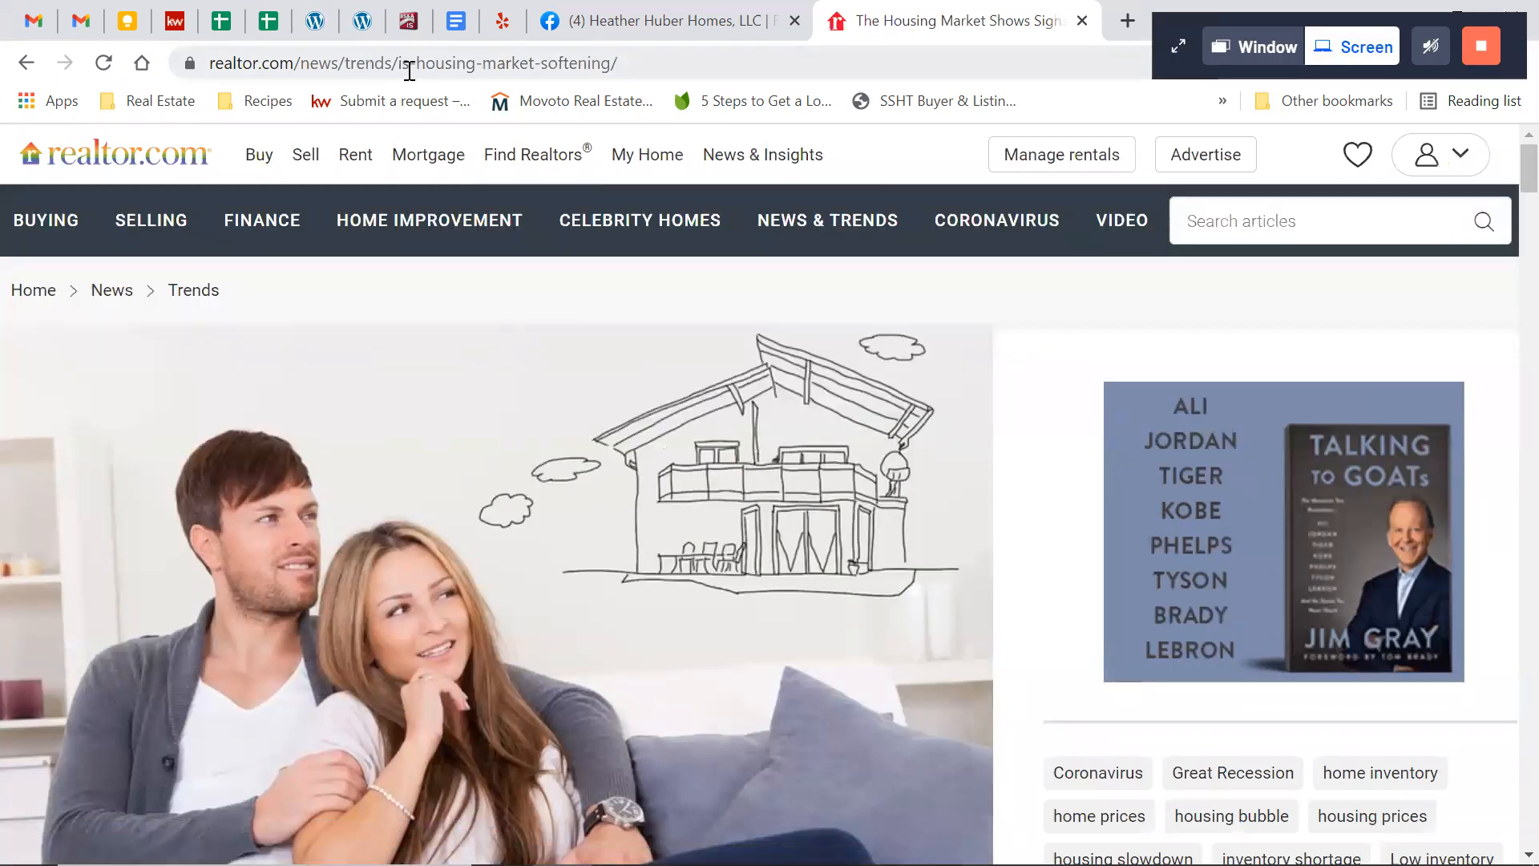
Copy the full web address of the housing market article
left_click(409, 71)
left_click(410, 70)
left_click(409, 69)
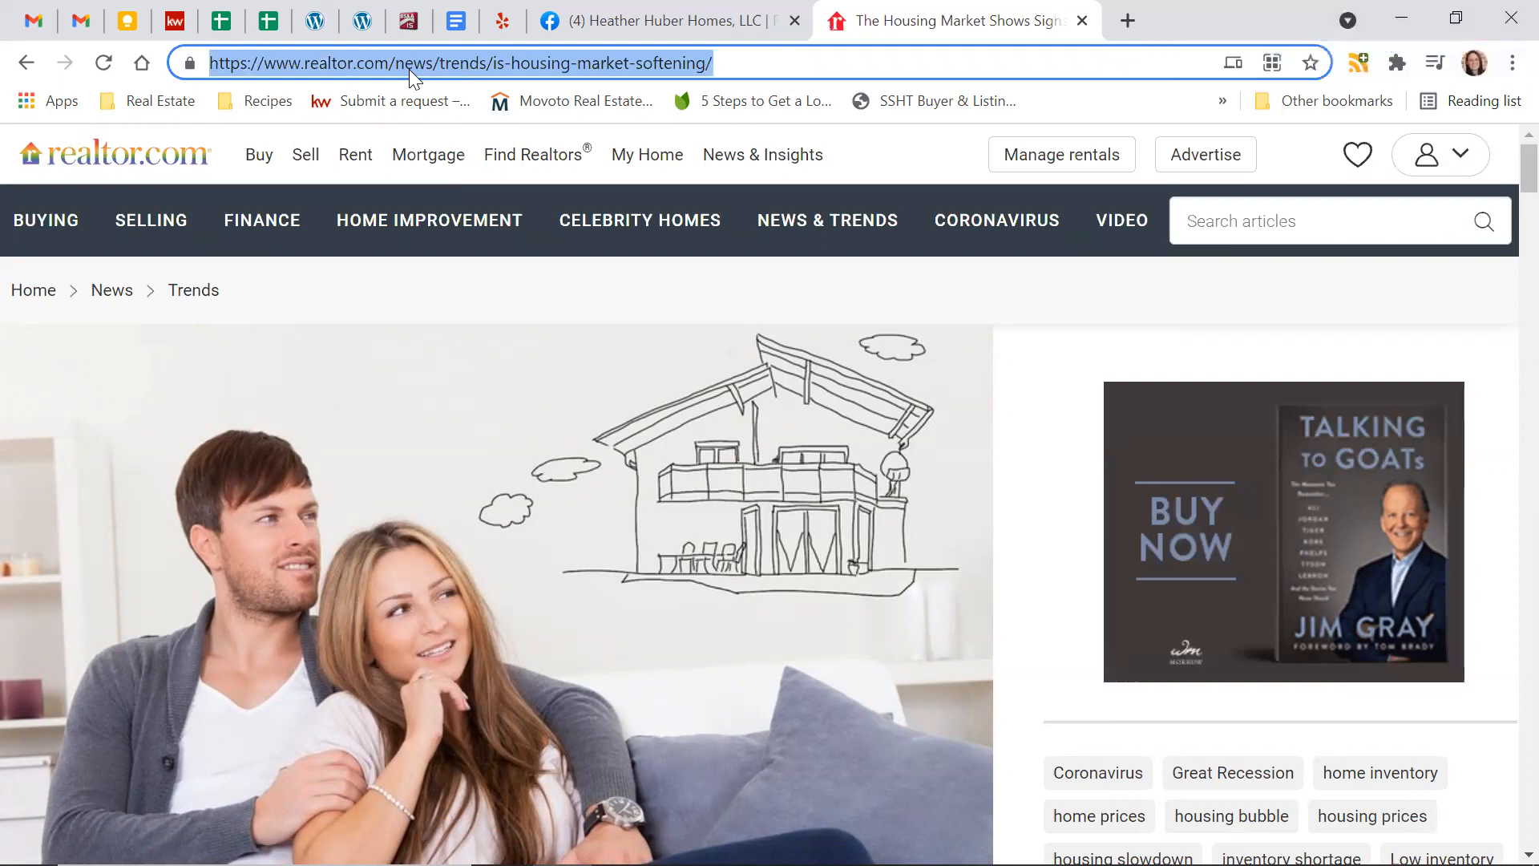
right_click(409, 69)
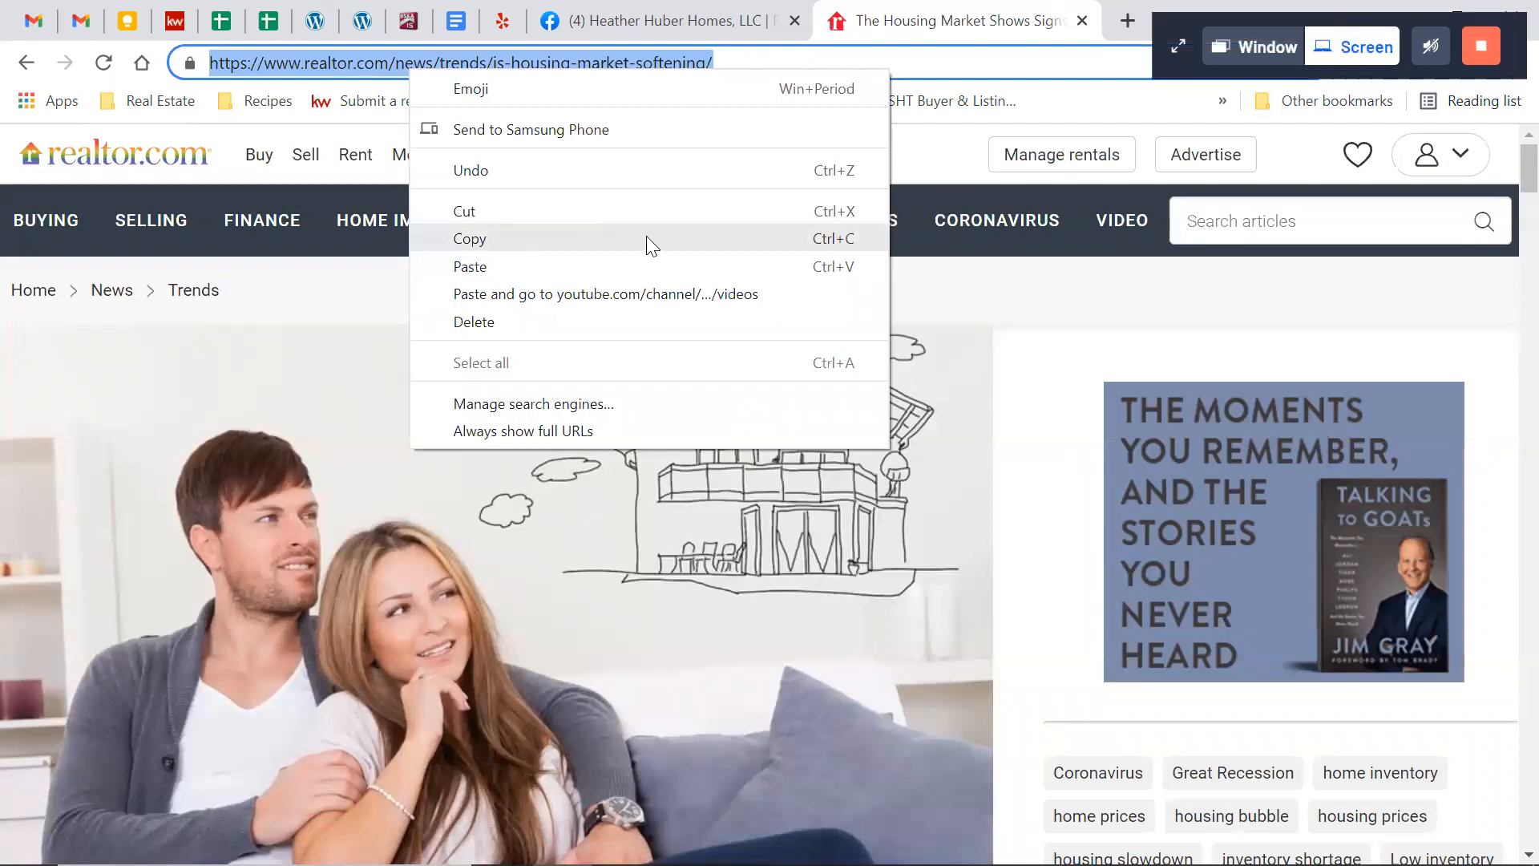
left_click(858, 242)
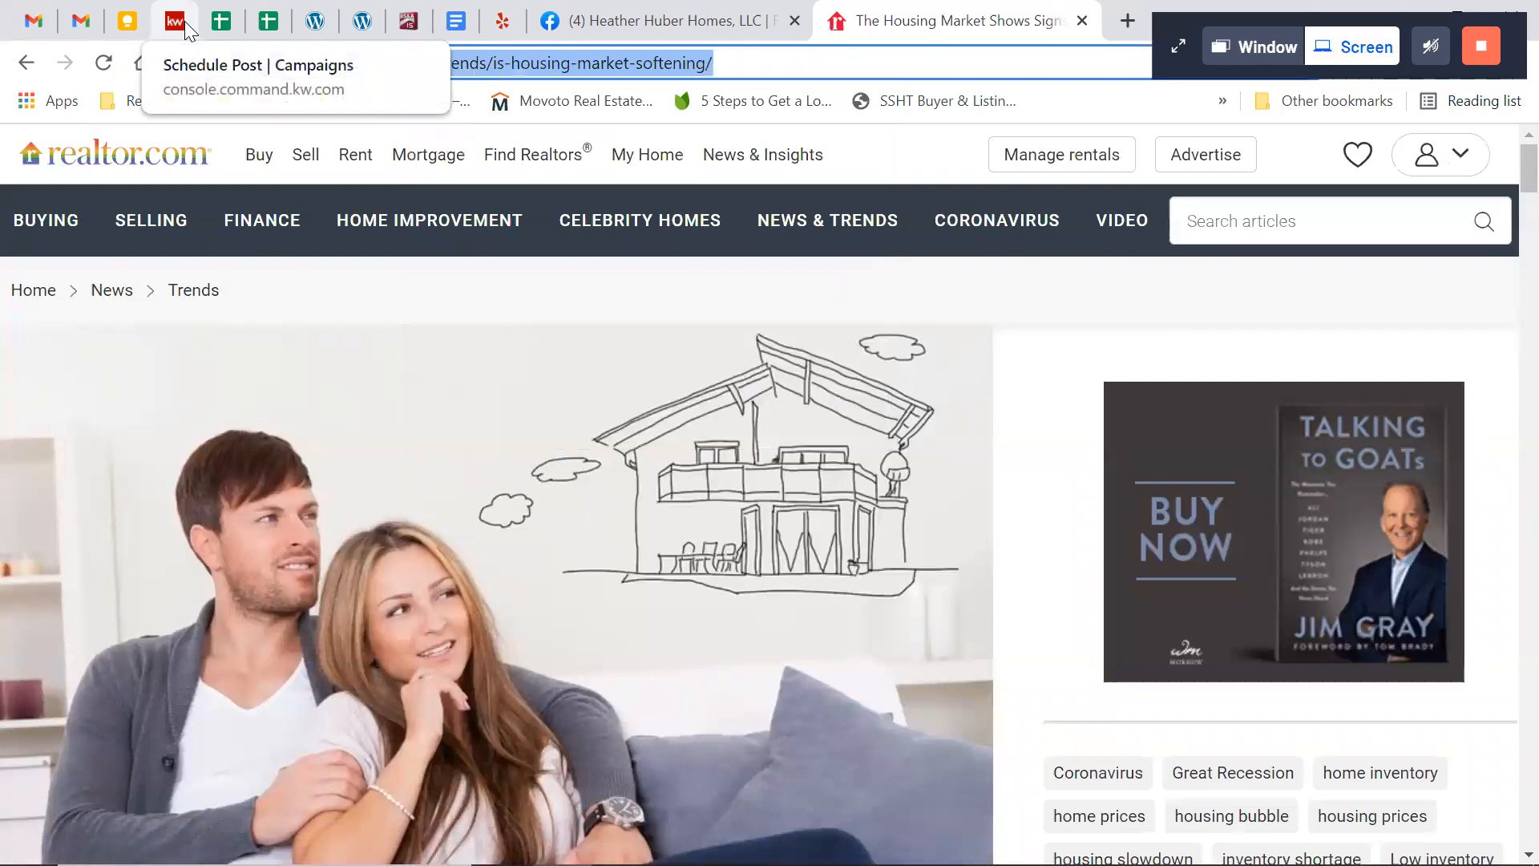
Switch back to KW Command and attach the copied realtor.com article link to the post, validating it
left_click(184, 23)
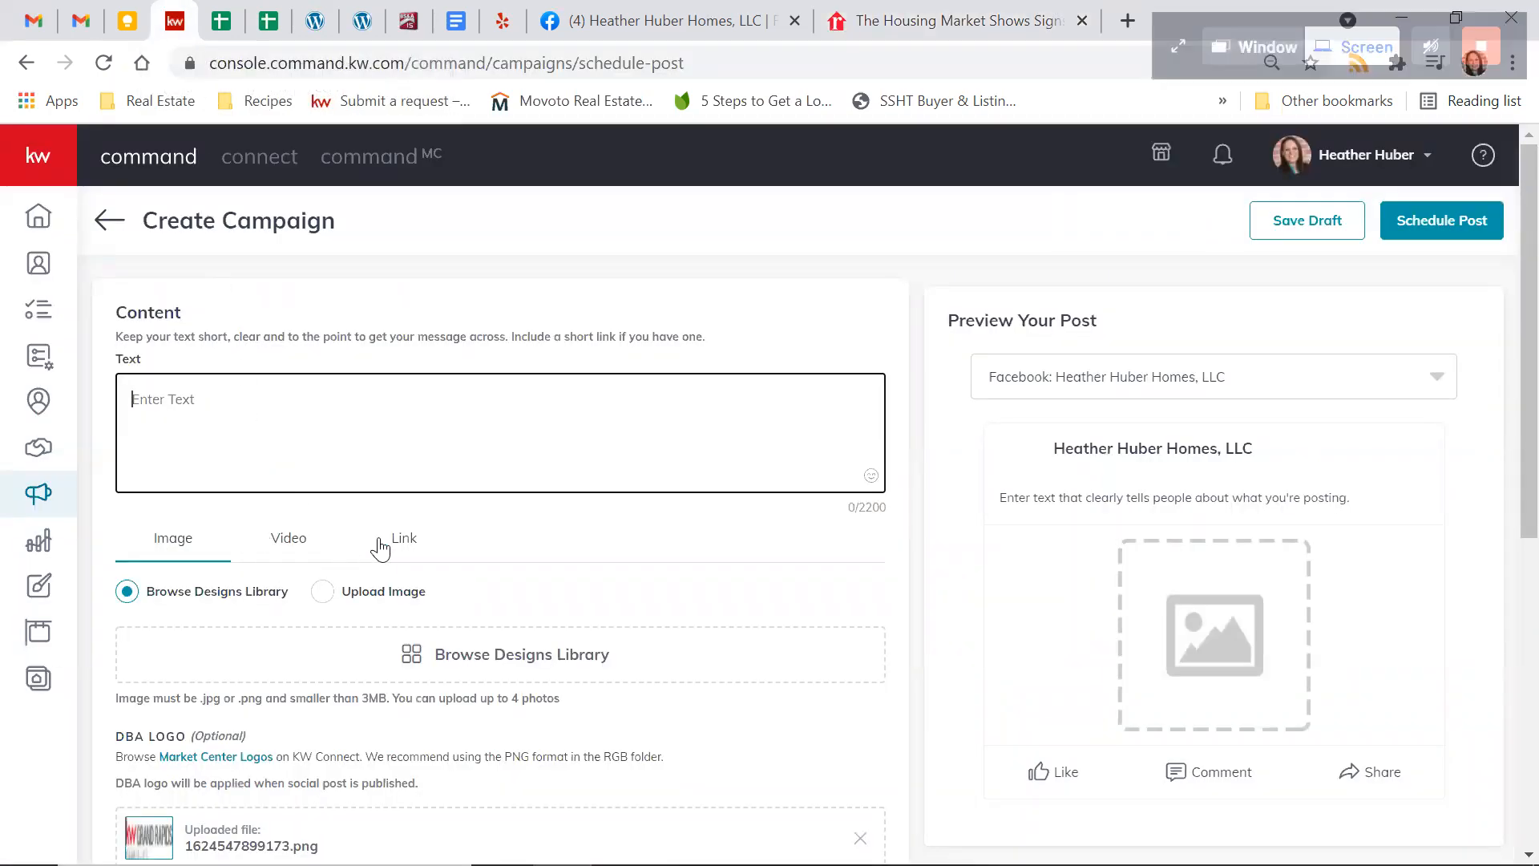
left_click(415, 544)
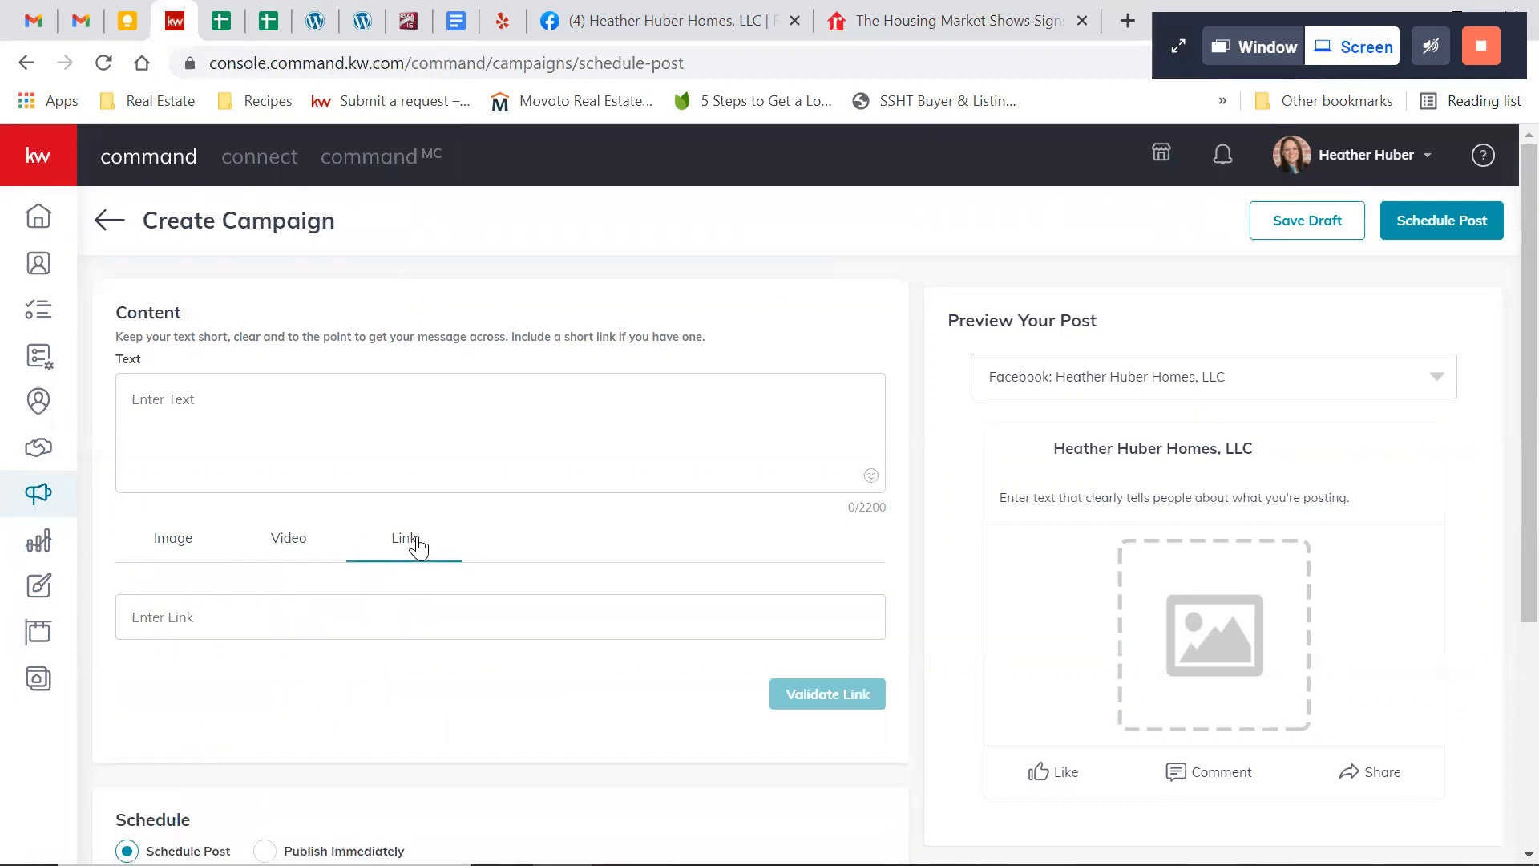
left_click(304, 625)
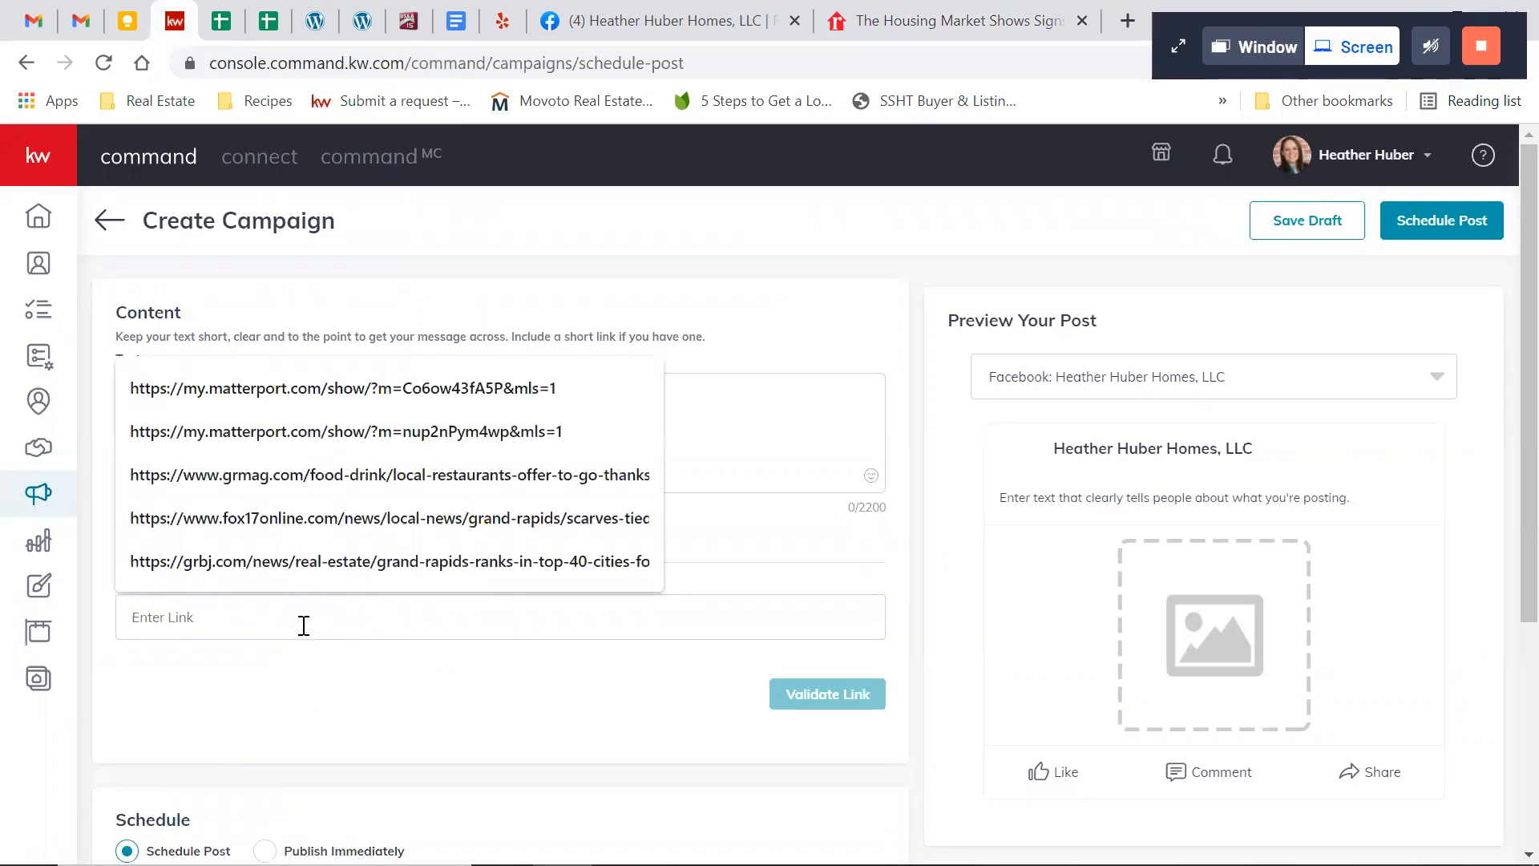
key("ctrl+v")
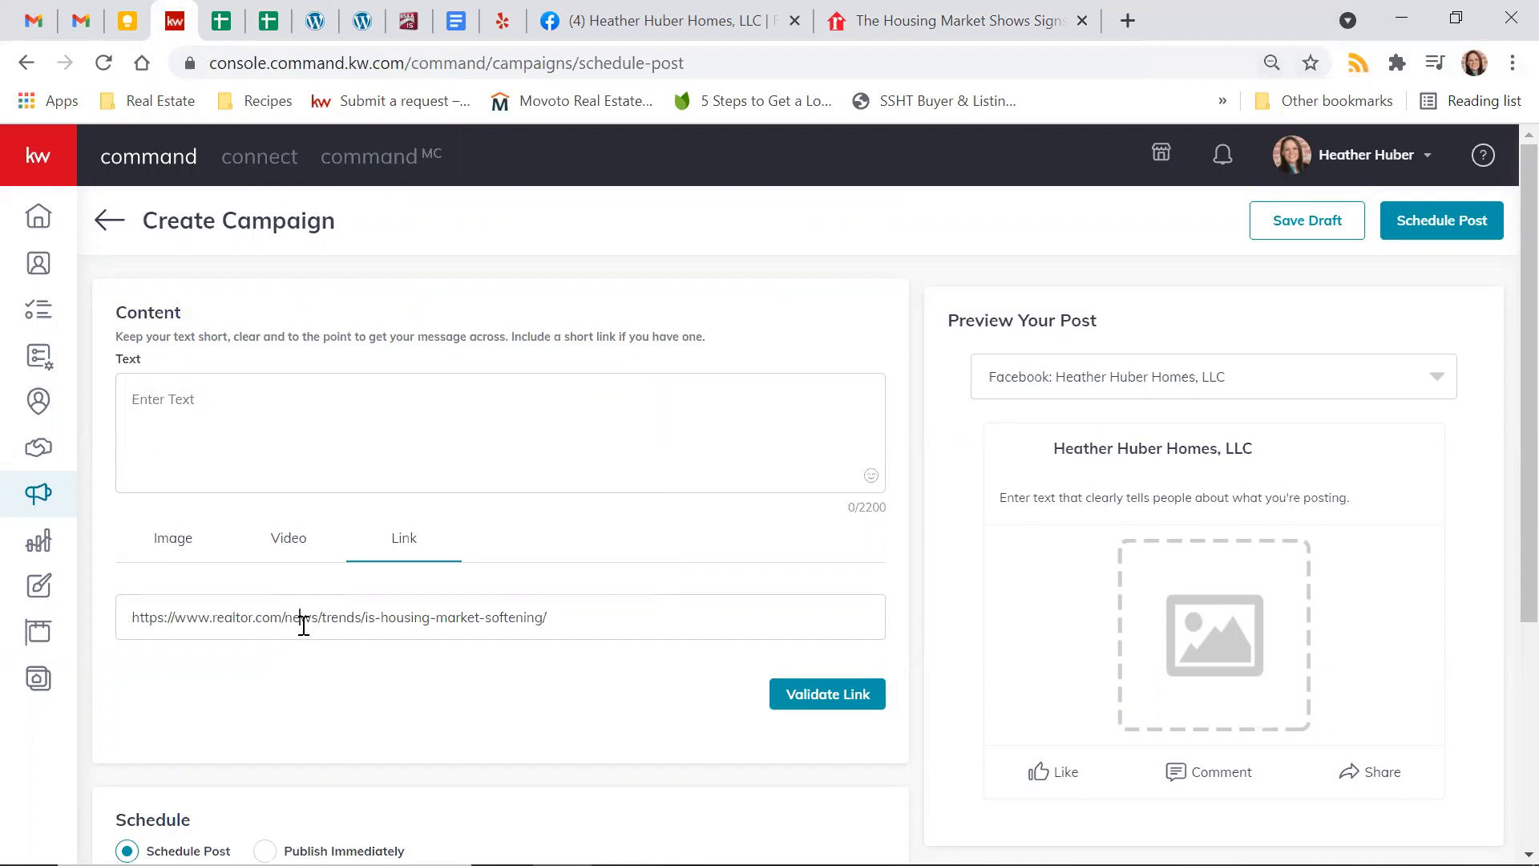
right_click(304, 626)
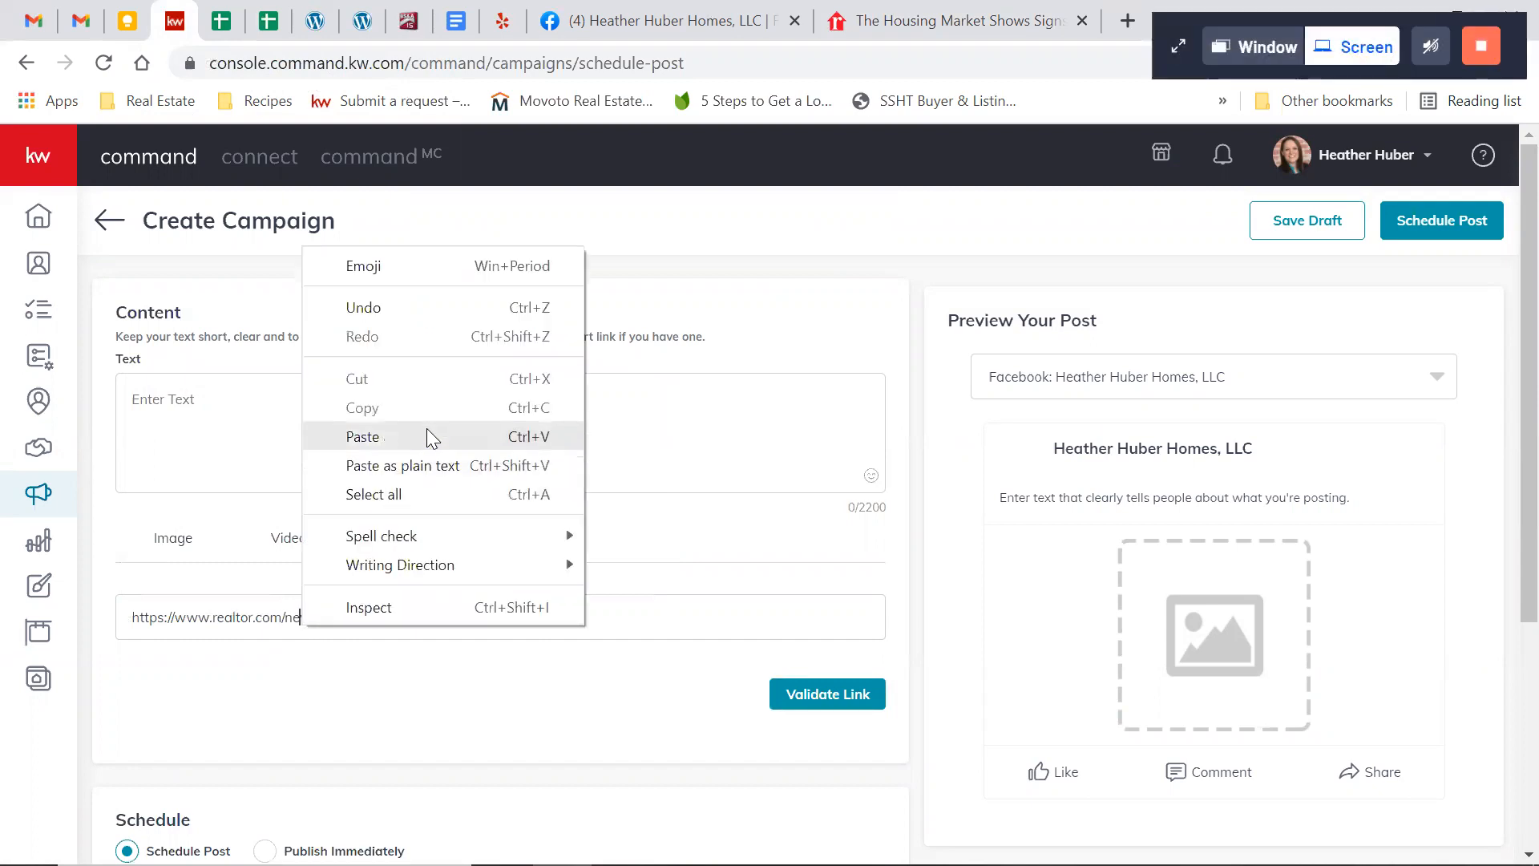
left_click(196, 641)
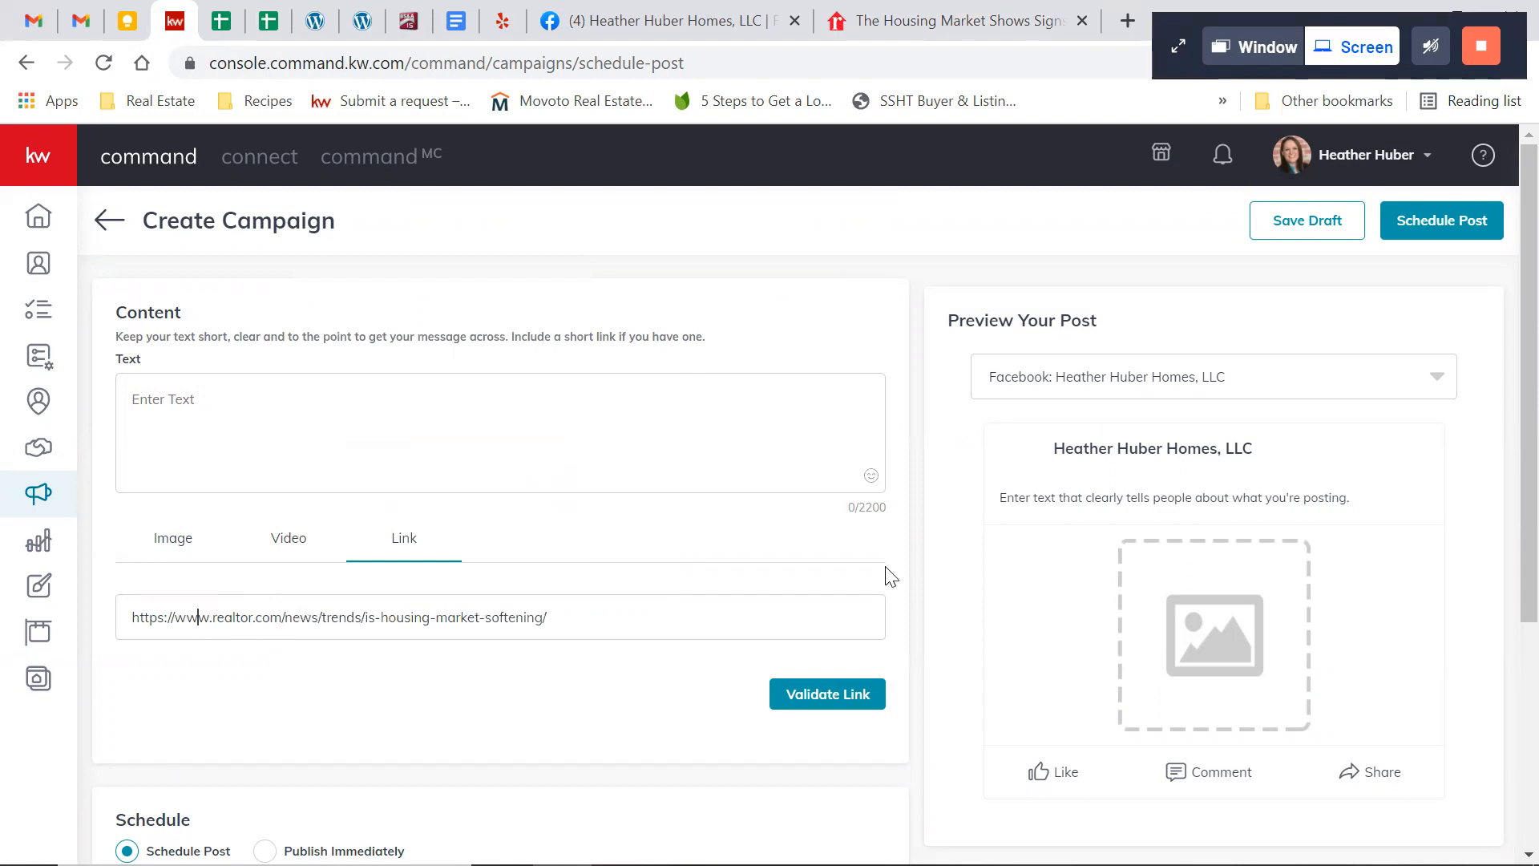
left_click(851, 713)
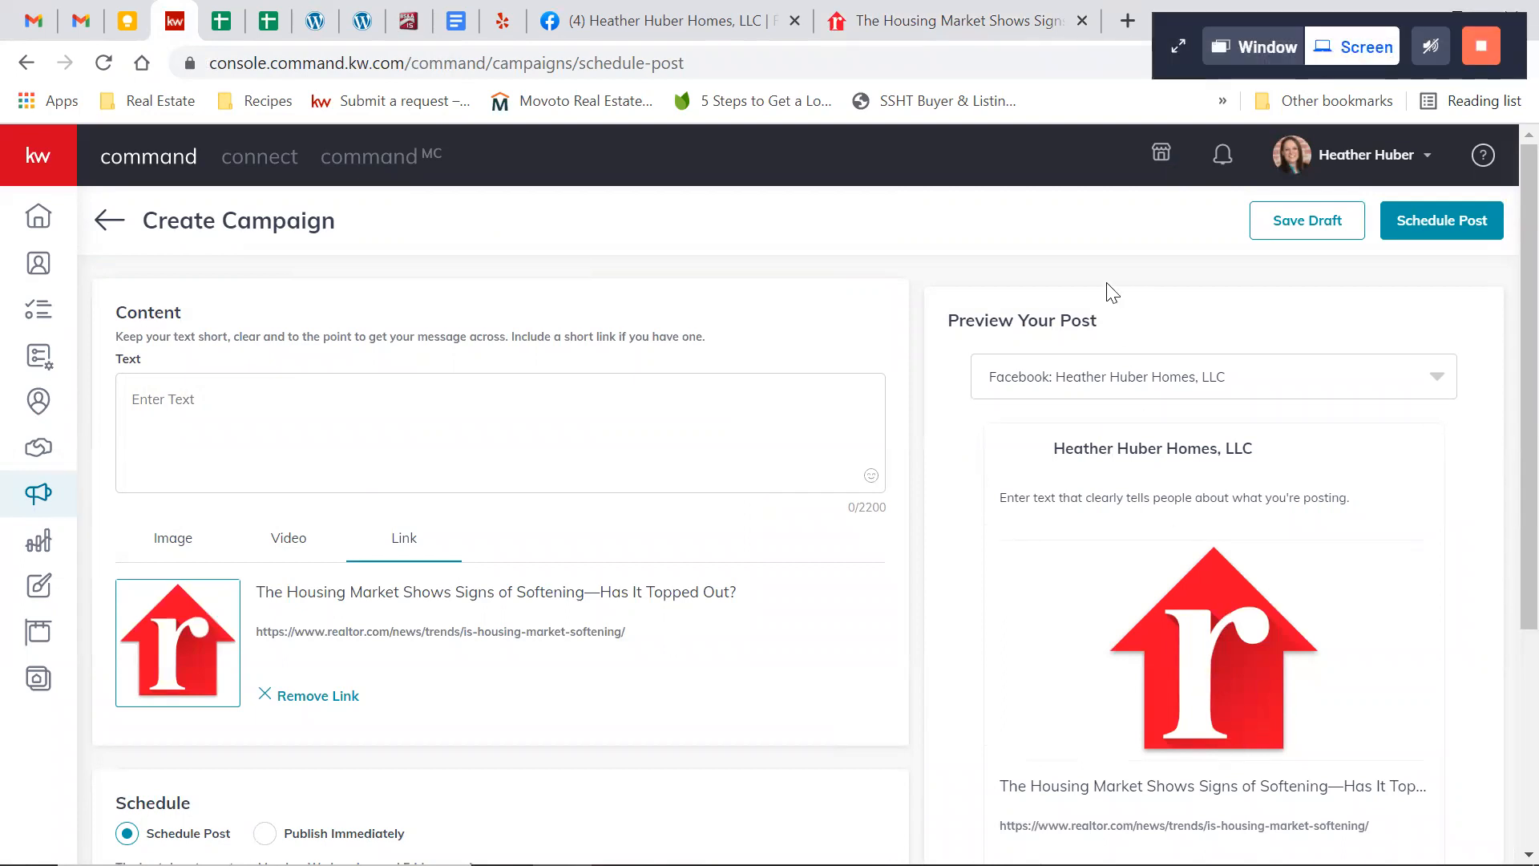
Enter the post text "Is now a good time for you to buy? Message me and let's talk about your options! :)"
left_click(1011, 36)
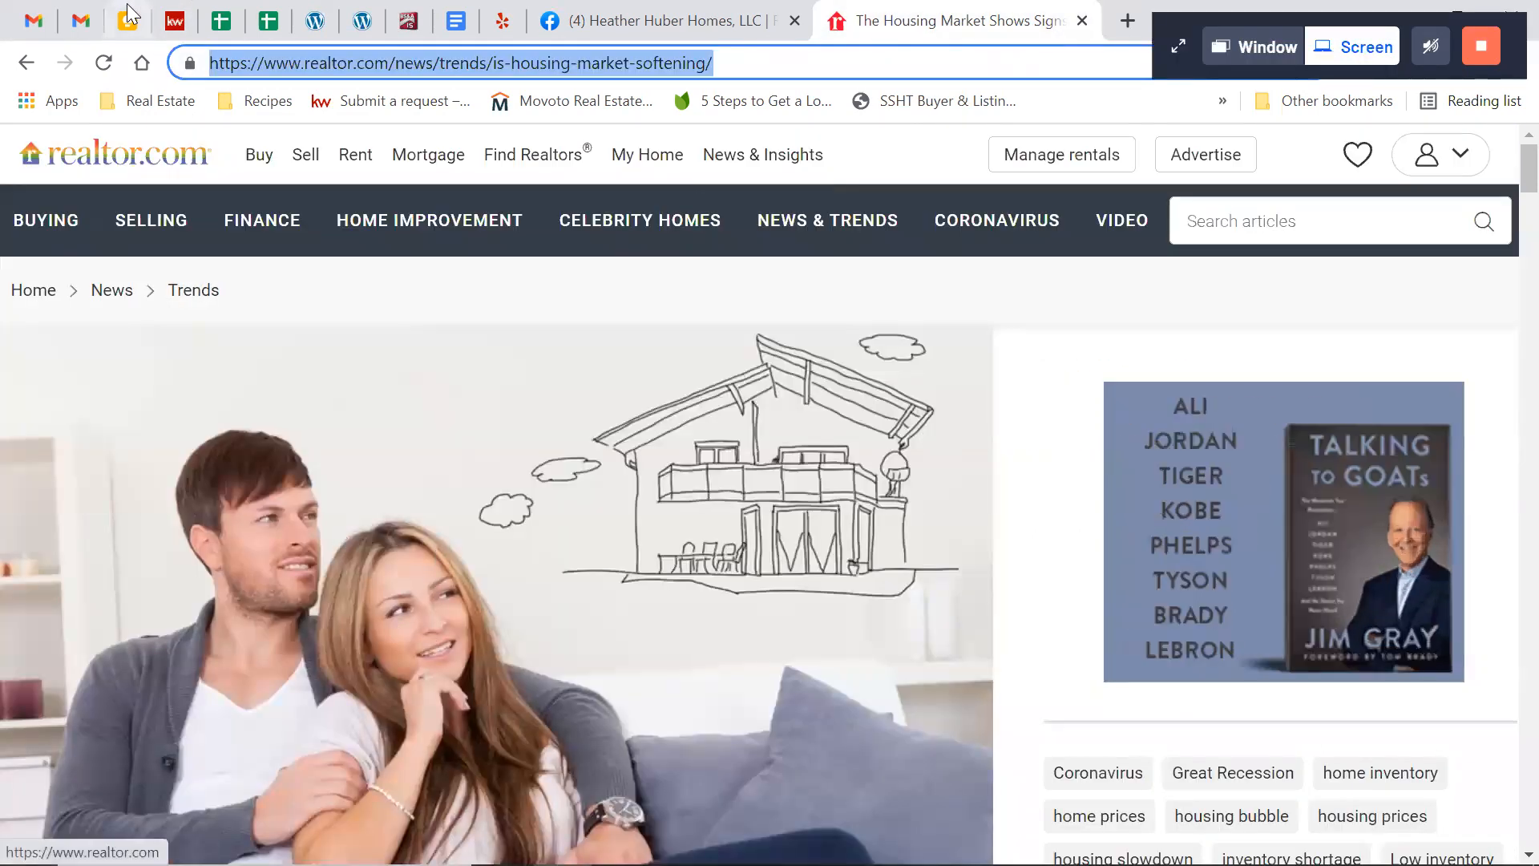
left_click(174, 20)
left_click(403, 411)
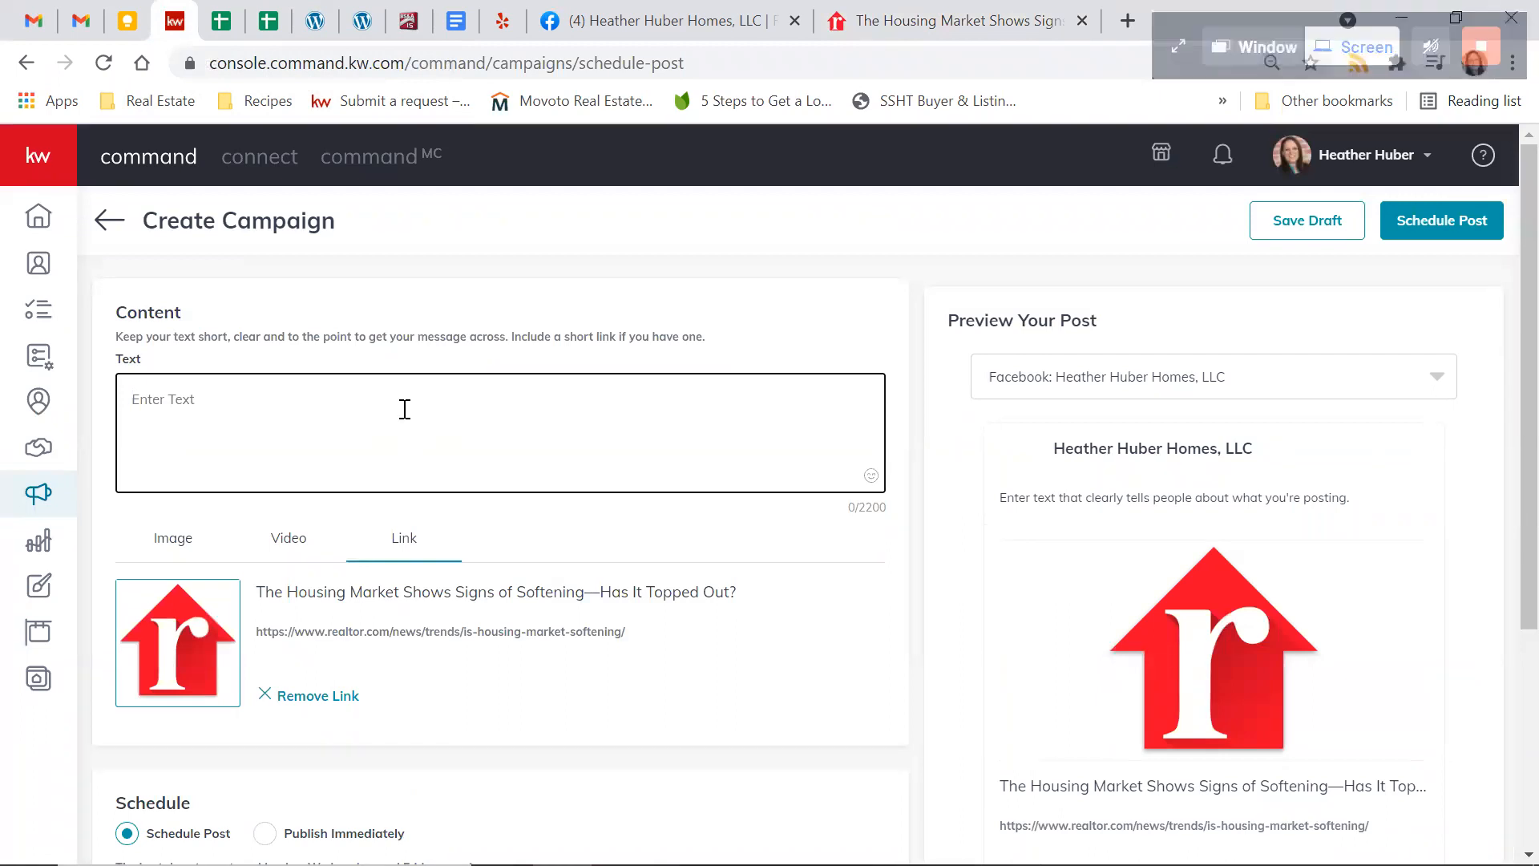
type("Is no")
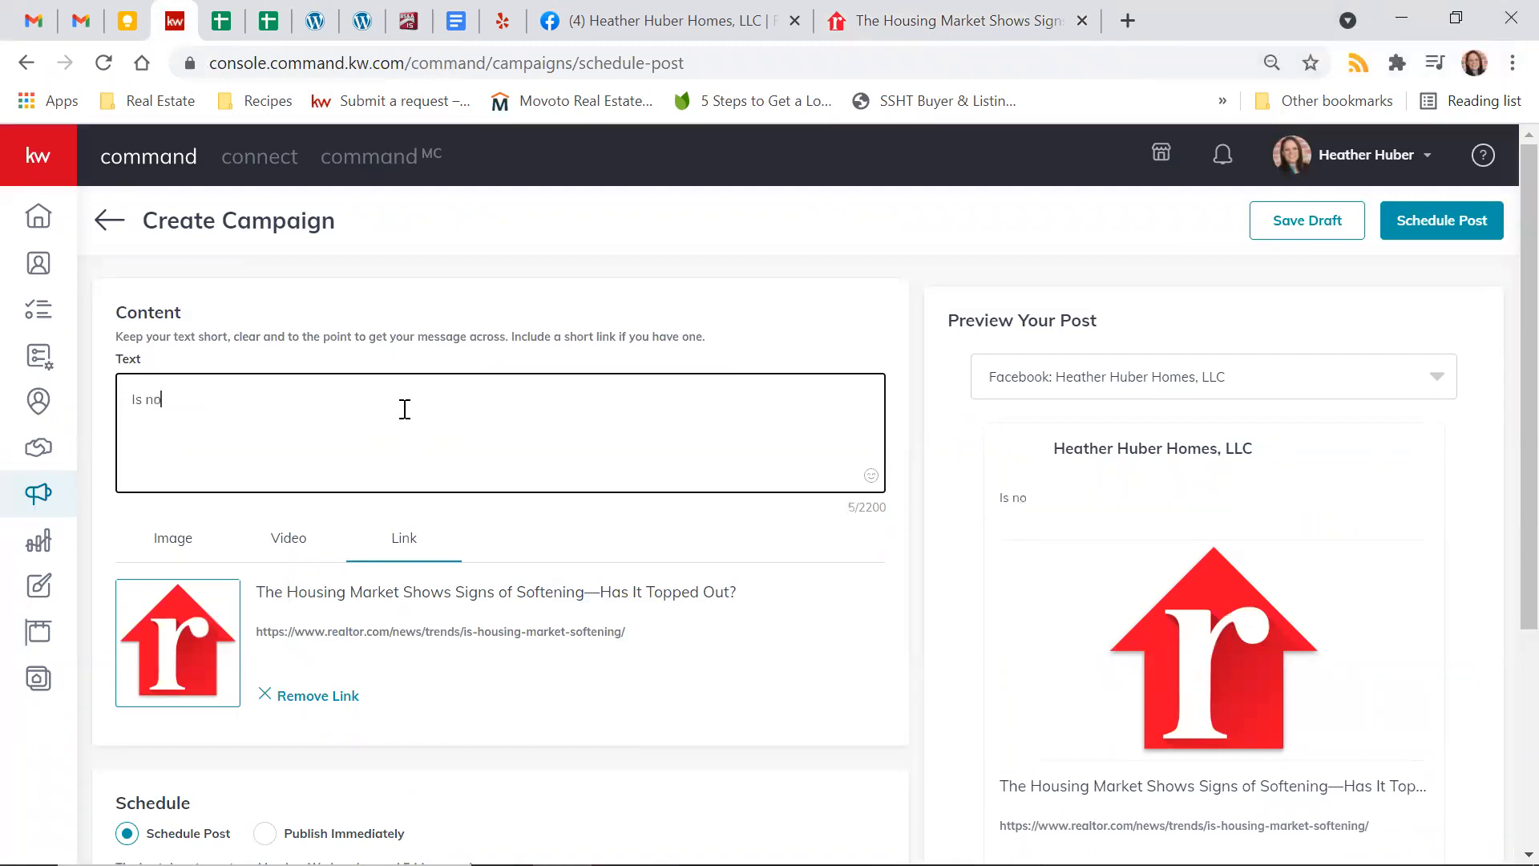
type("w a good time for you to buy")
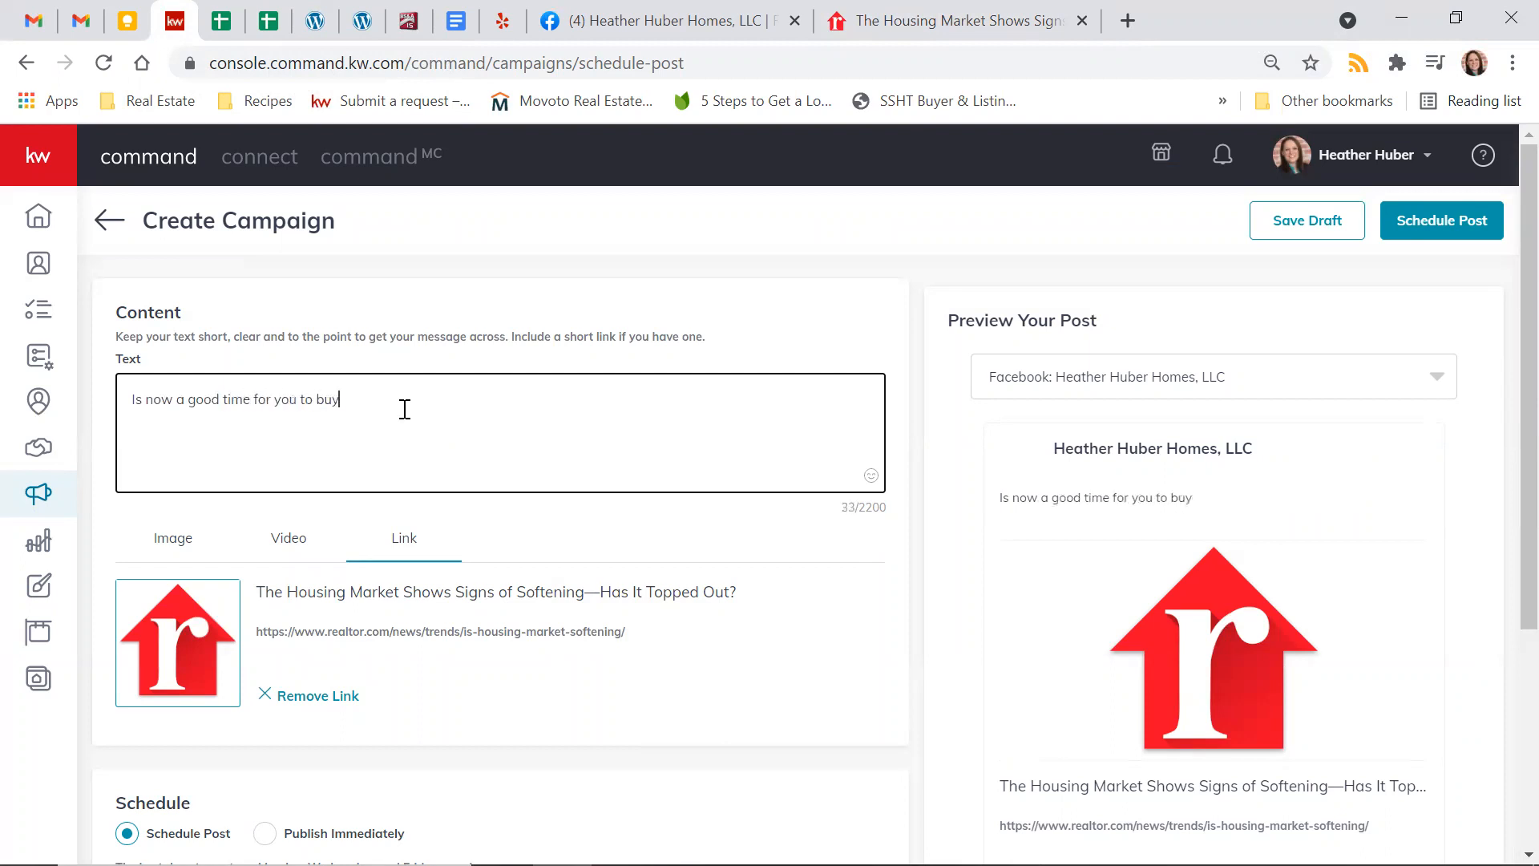
type("? Message me and let's talk about your options! :)")
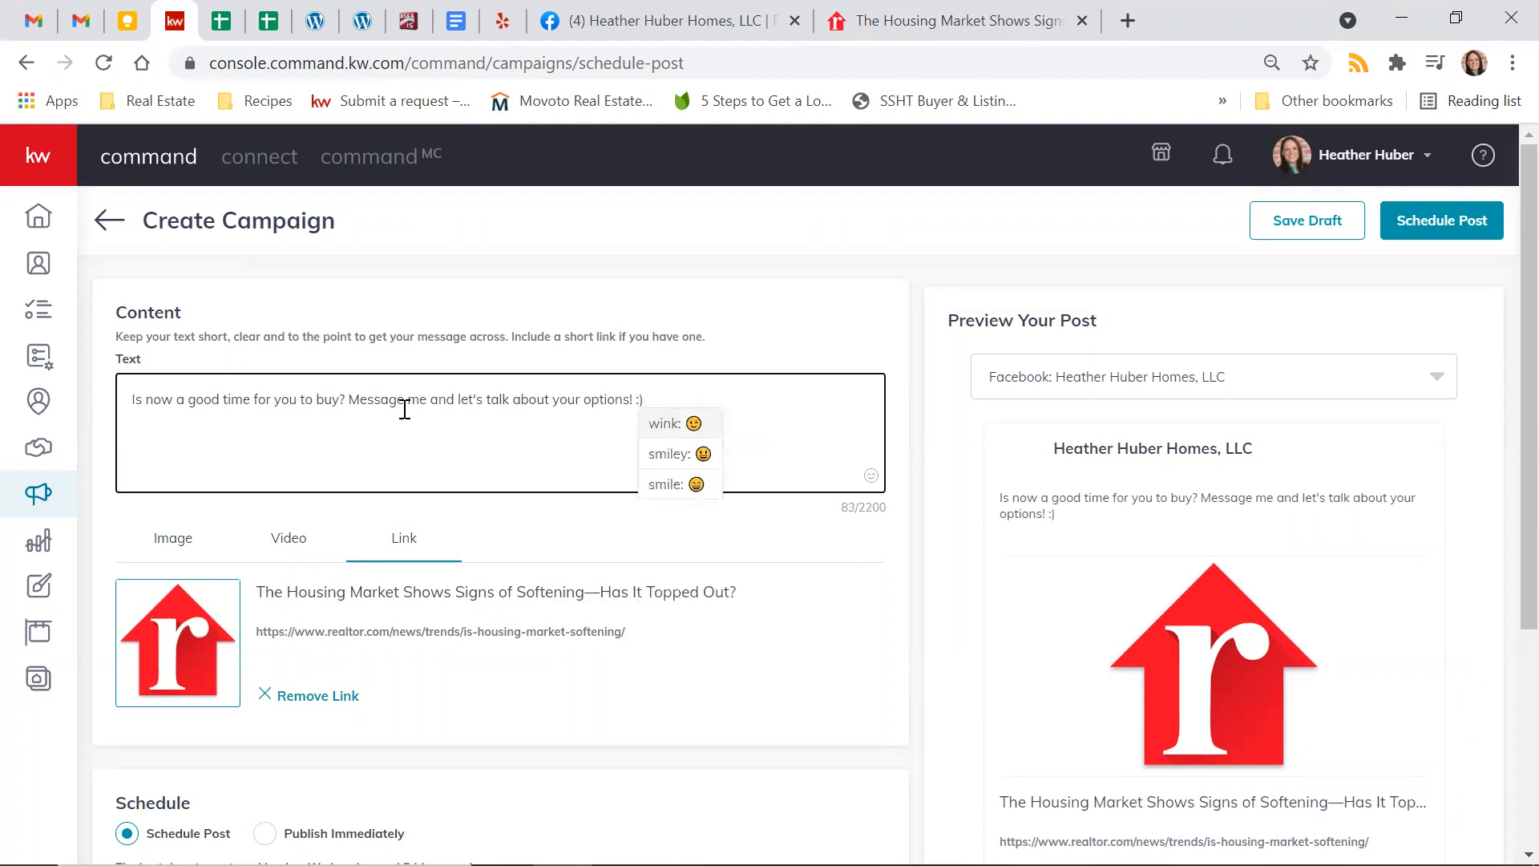
left_click(404, 404)
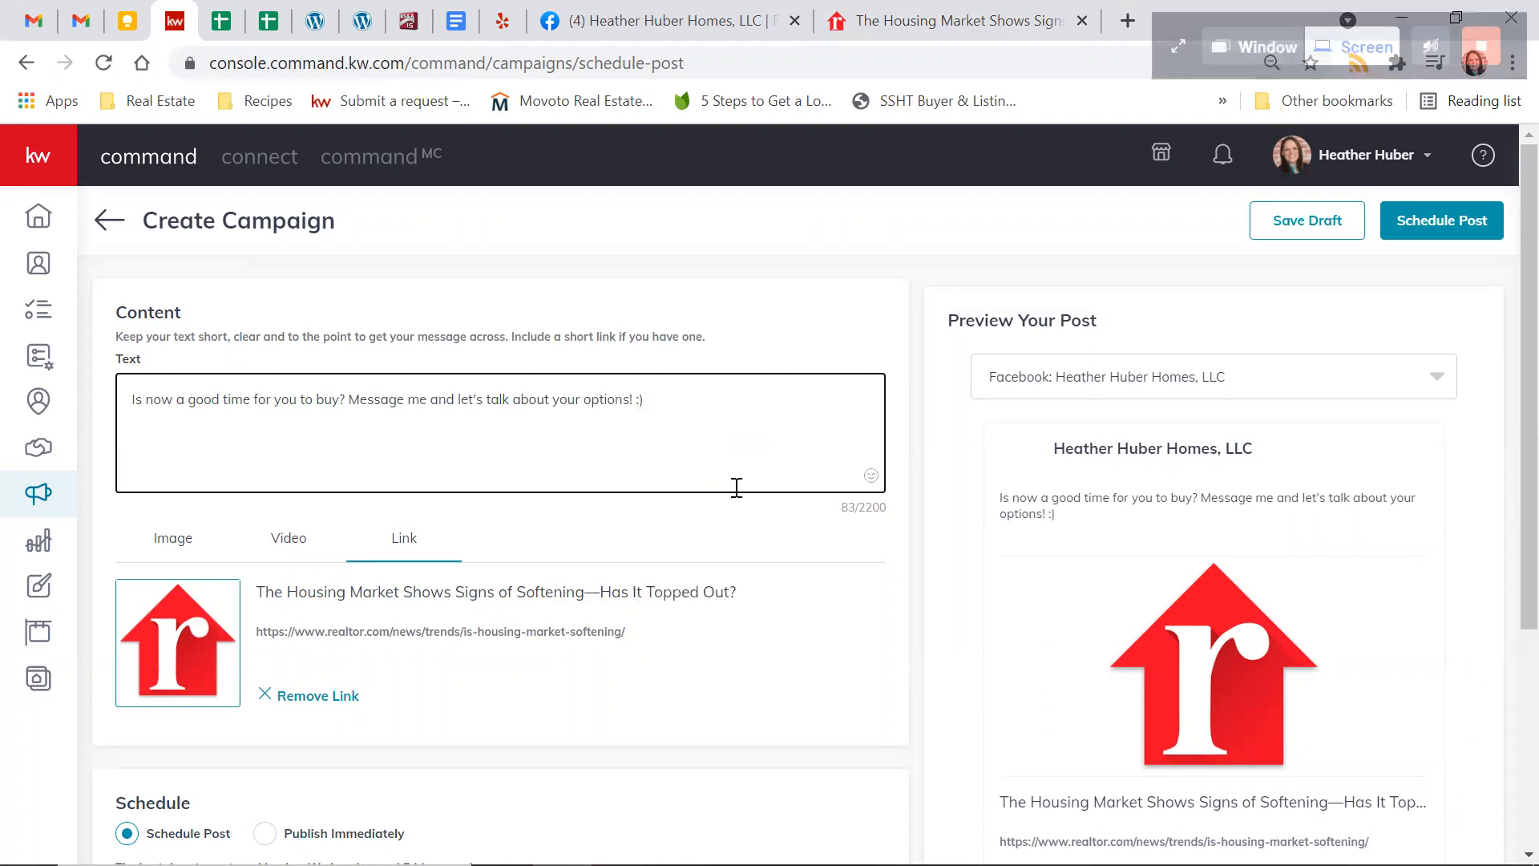
Replace the typed smiley ending the post text with a grinning emoji and a house-with-garden emoji found by searching "house"
key("BackSpace")
key("BackSpace")
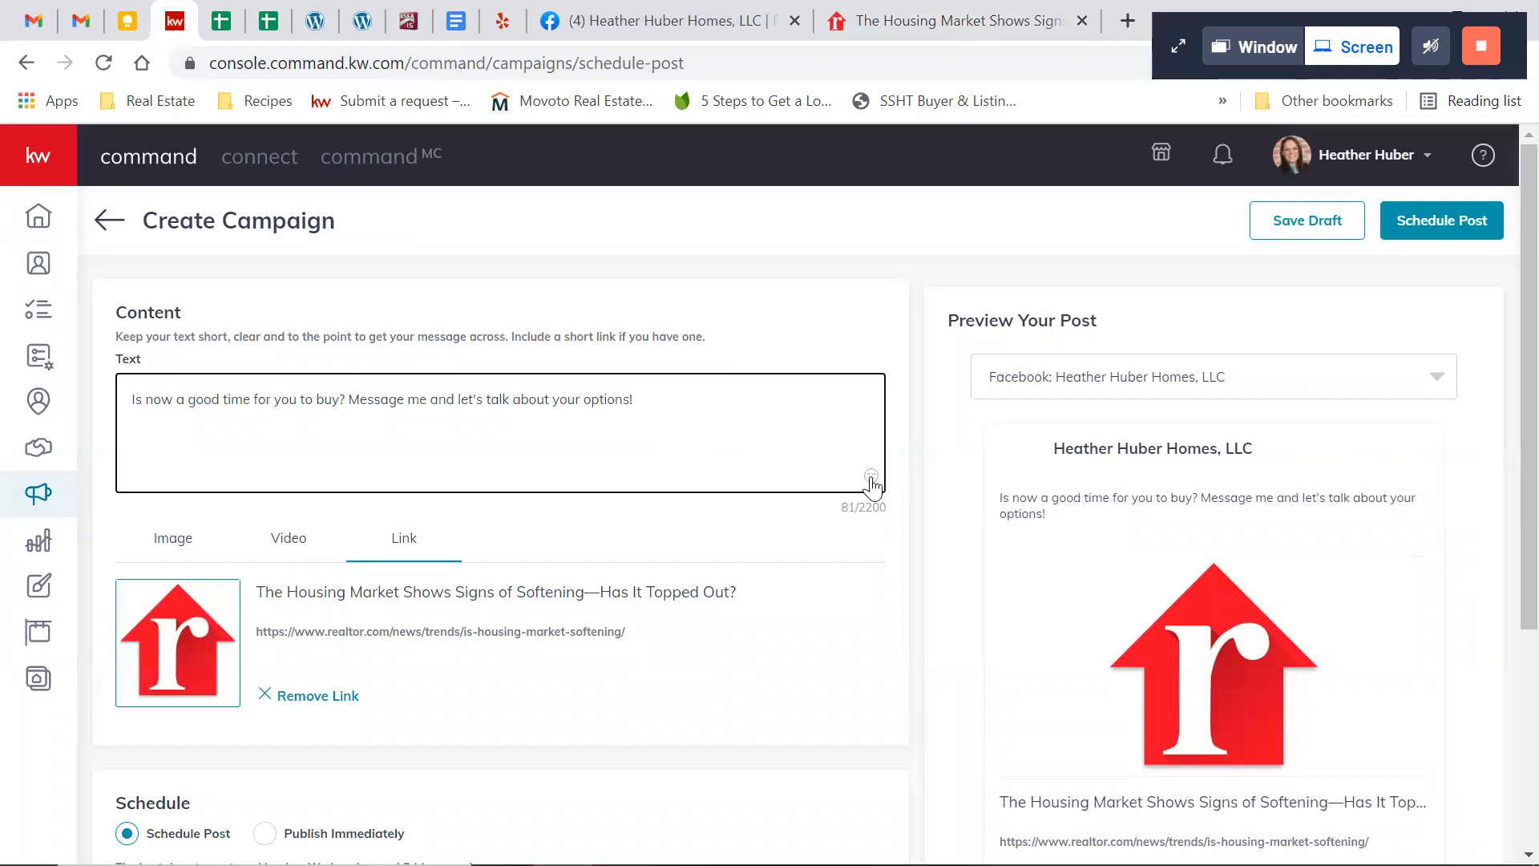
left_click(871, 479)
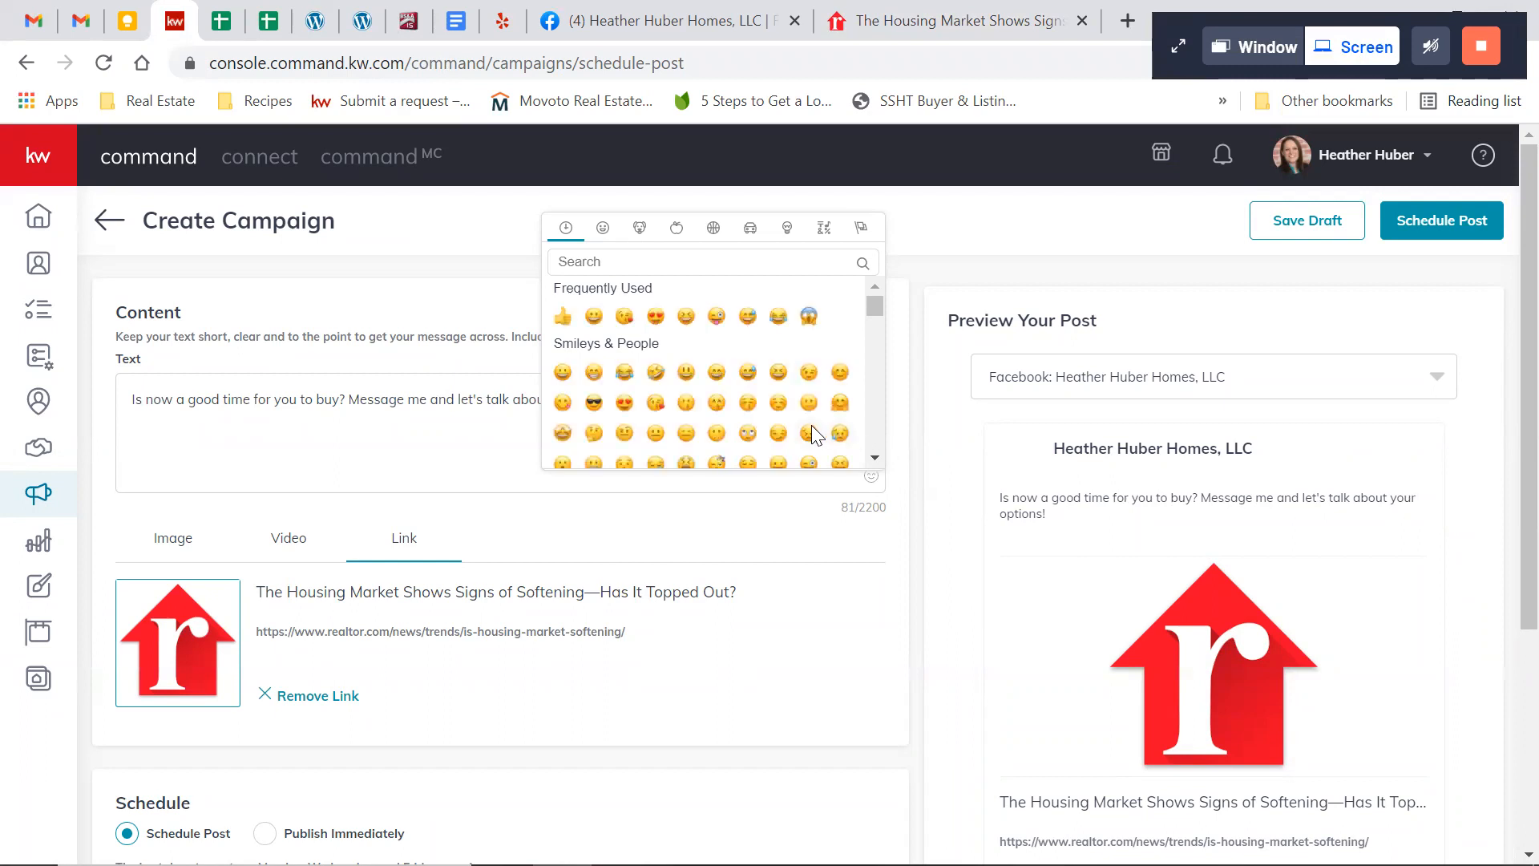
left_click(595, 316)
left_click(433, 412)
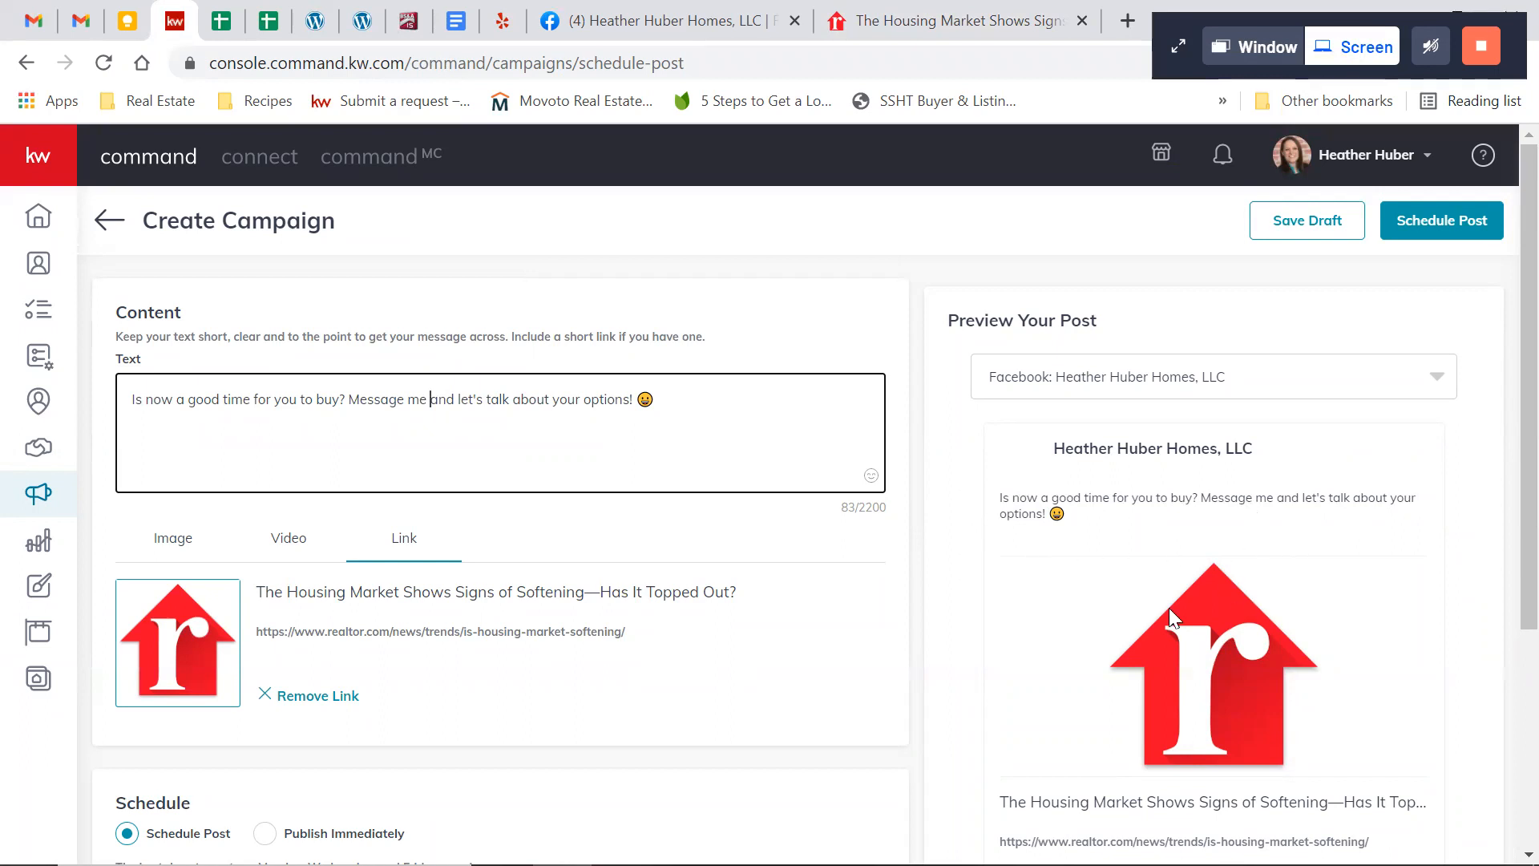
left_click(871, 475)
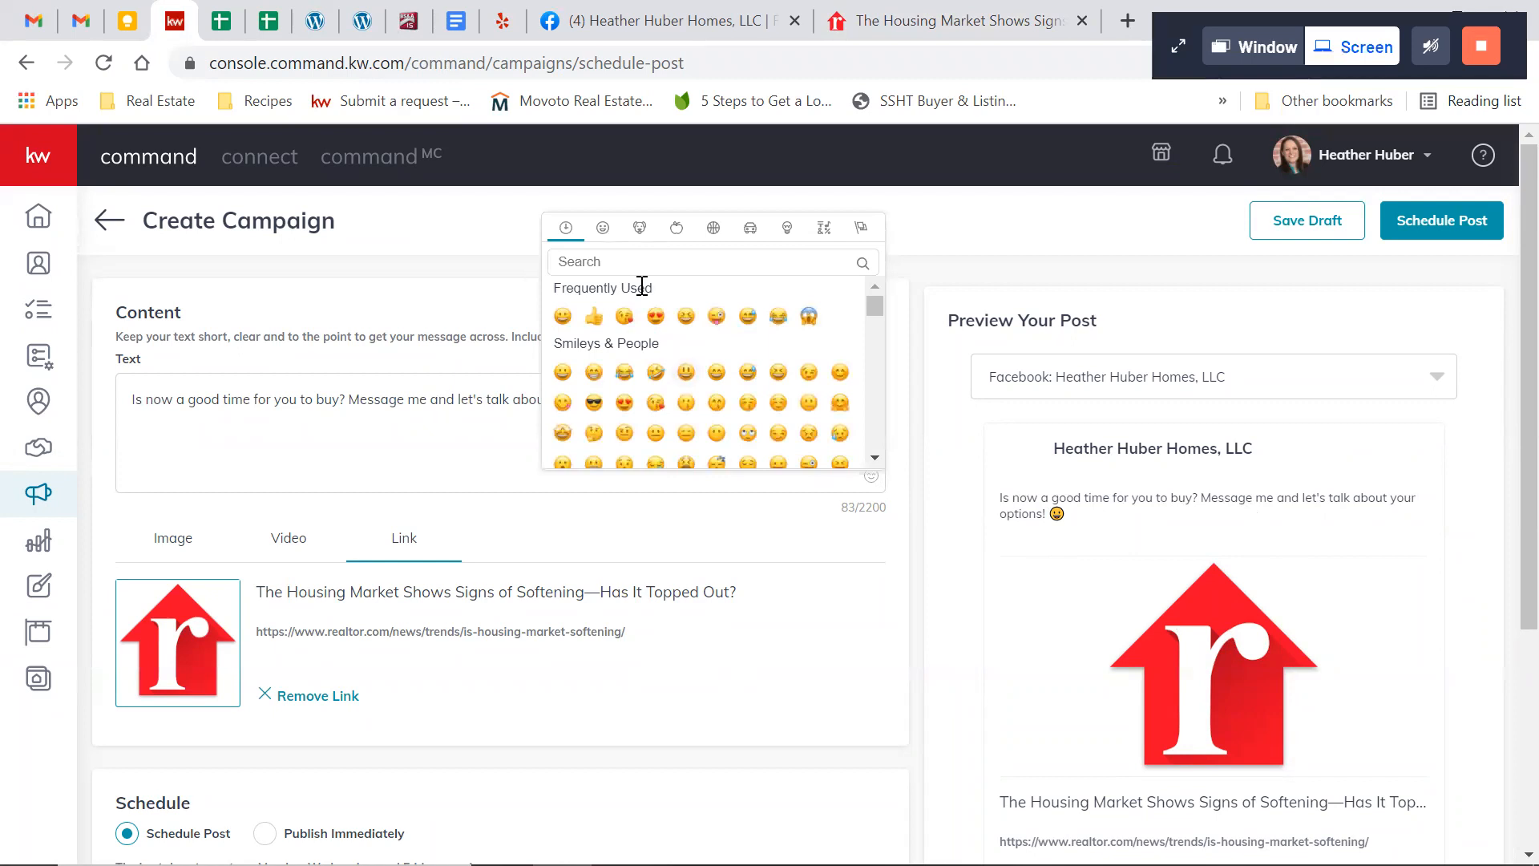
type("house")
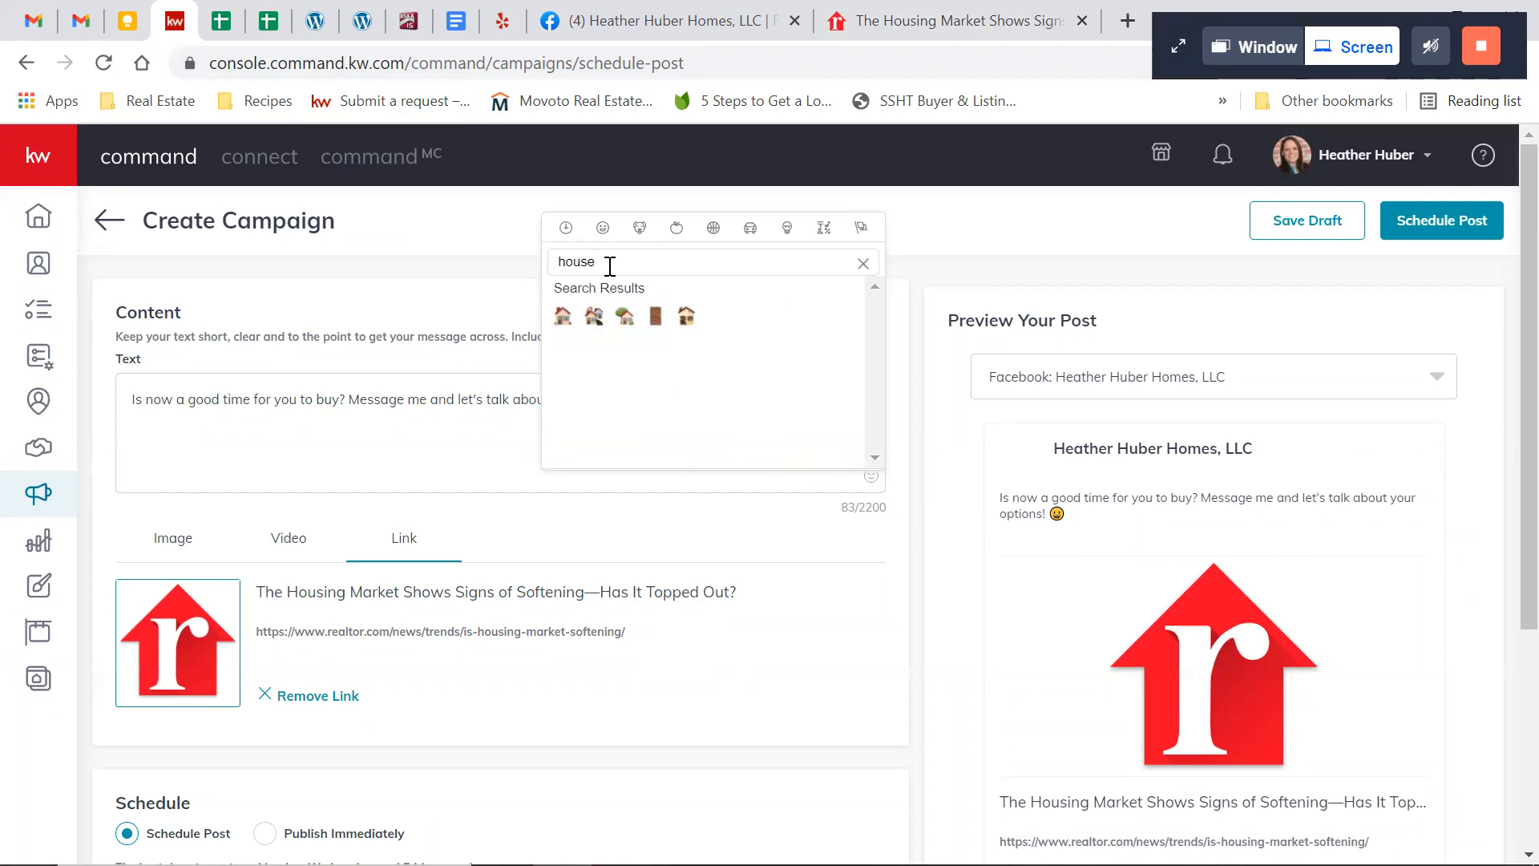
left_click(624, 317)
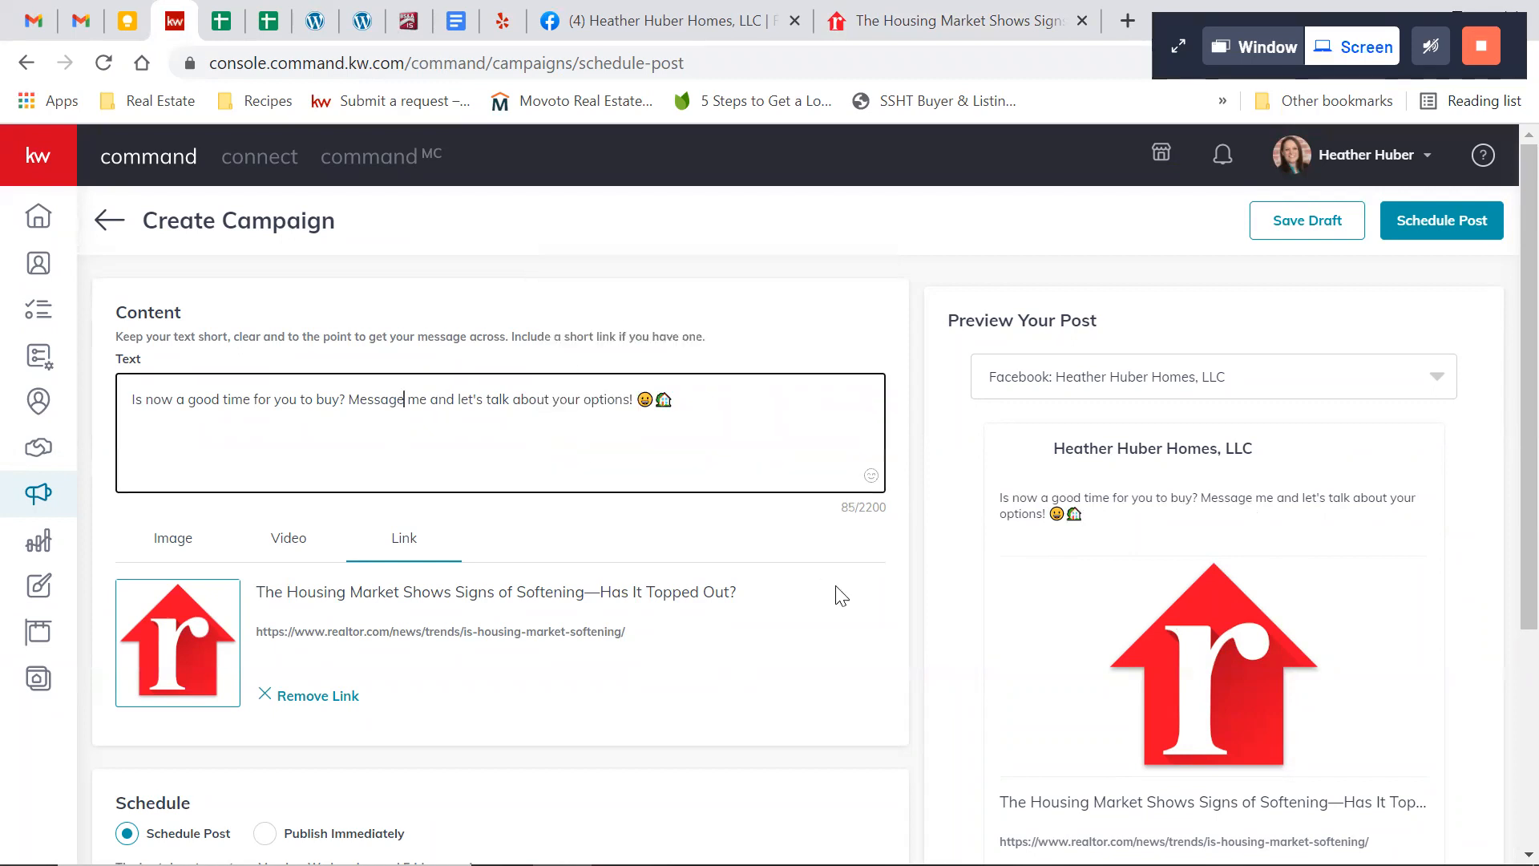
Set the post's publishing time to June 25, 2021 at 11:00 AM
scroll(833, 621, "down", 3)
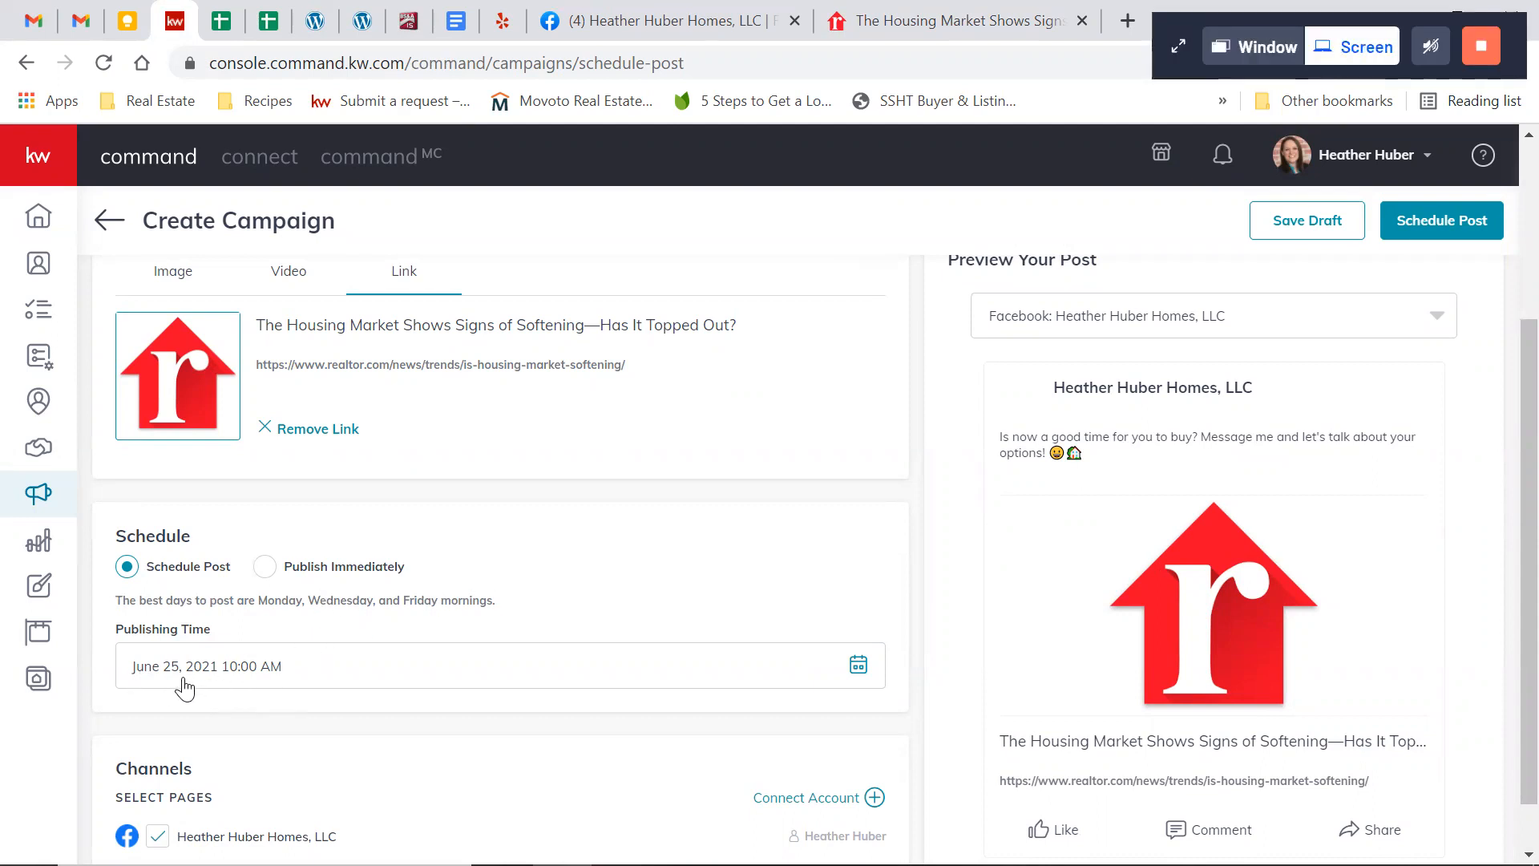
left_click(858, 669)
scroll(776, 502, "down", 2)
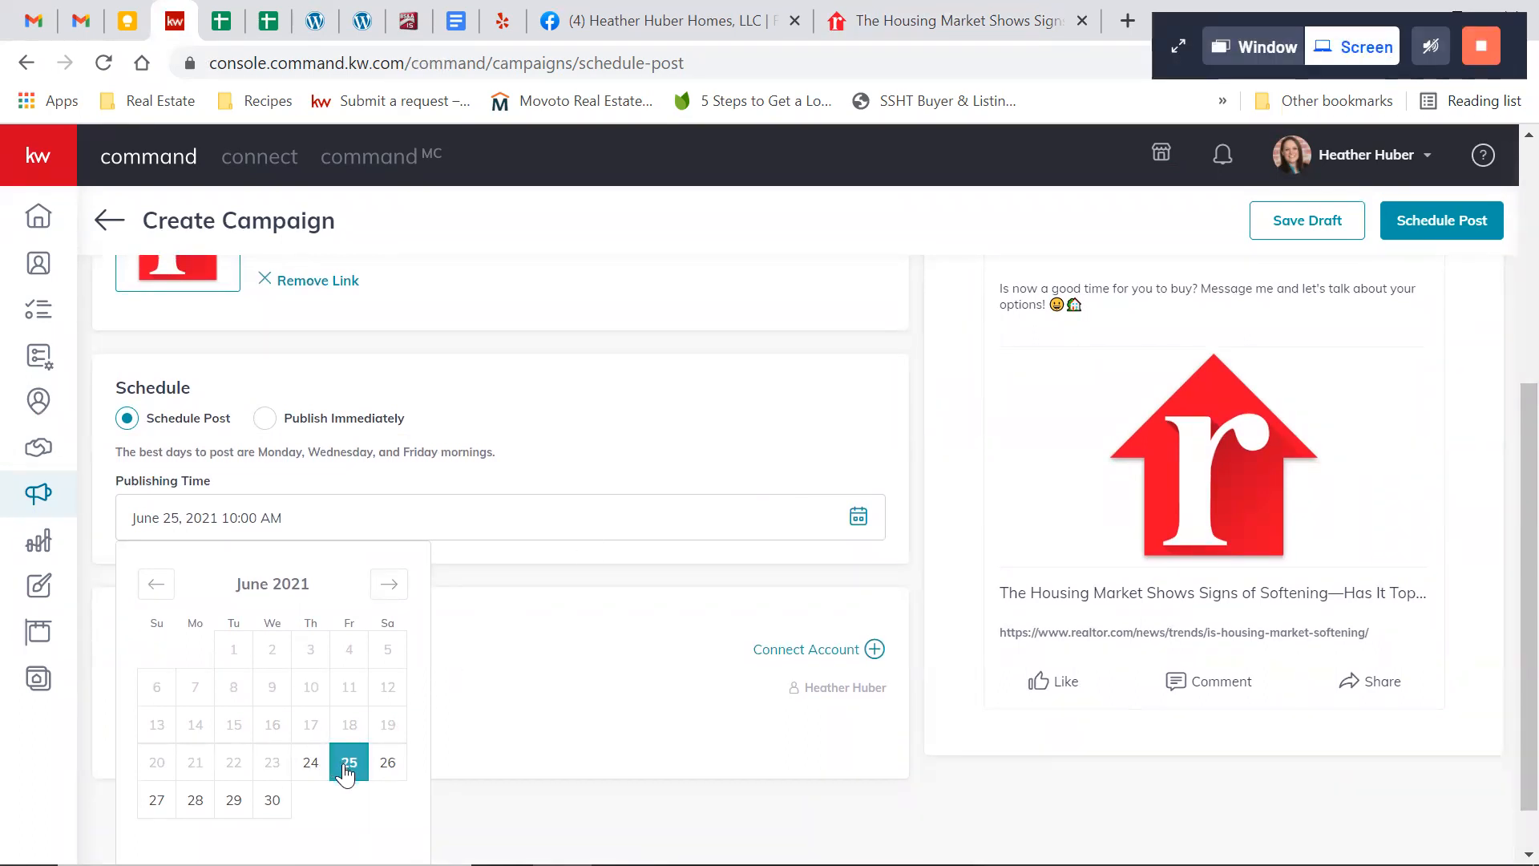
scroll(340, 774, "down", 1)
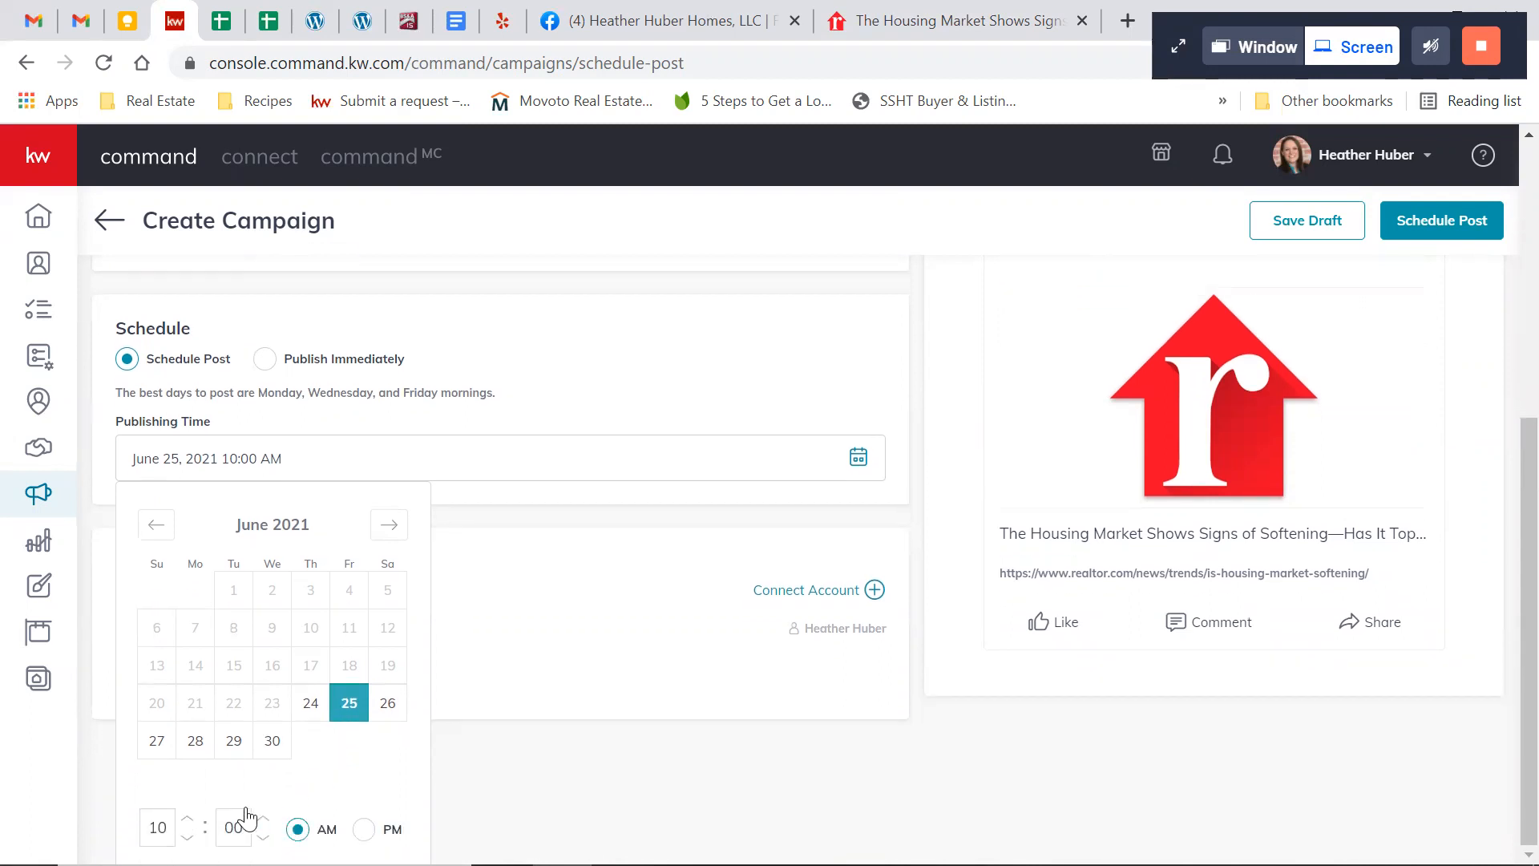
scroll(334, 783, "up", 1)
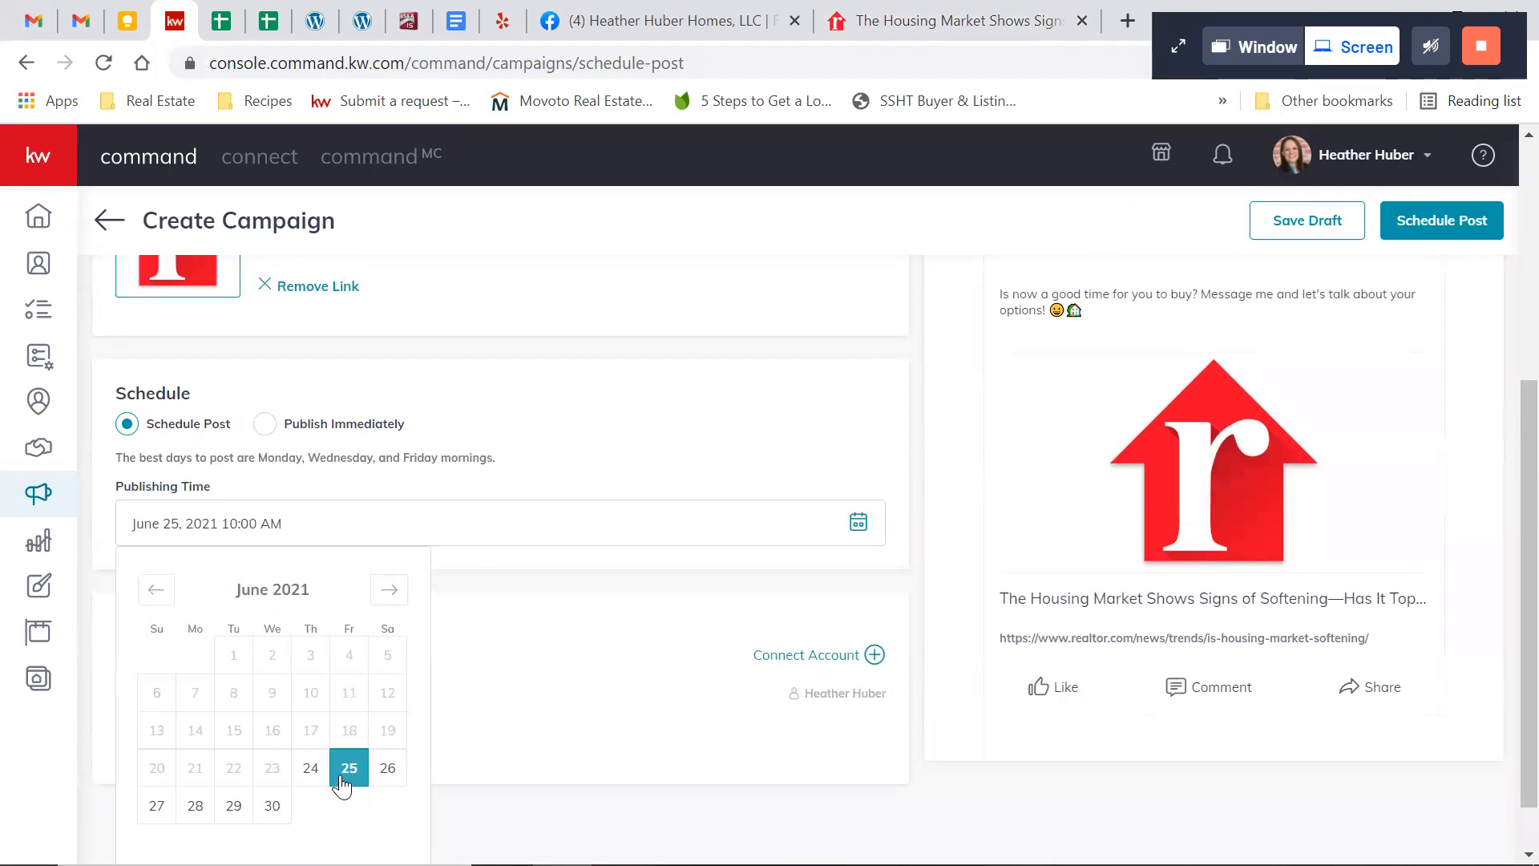
scroll(342, 780, "down", 1)
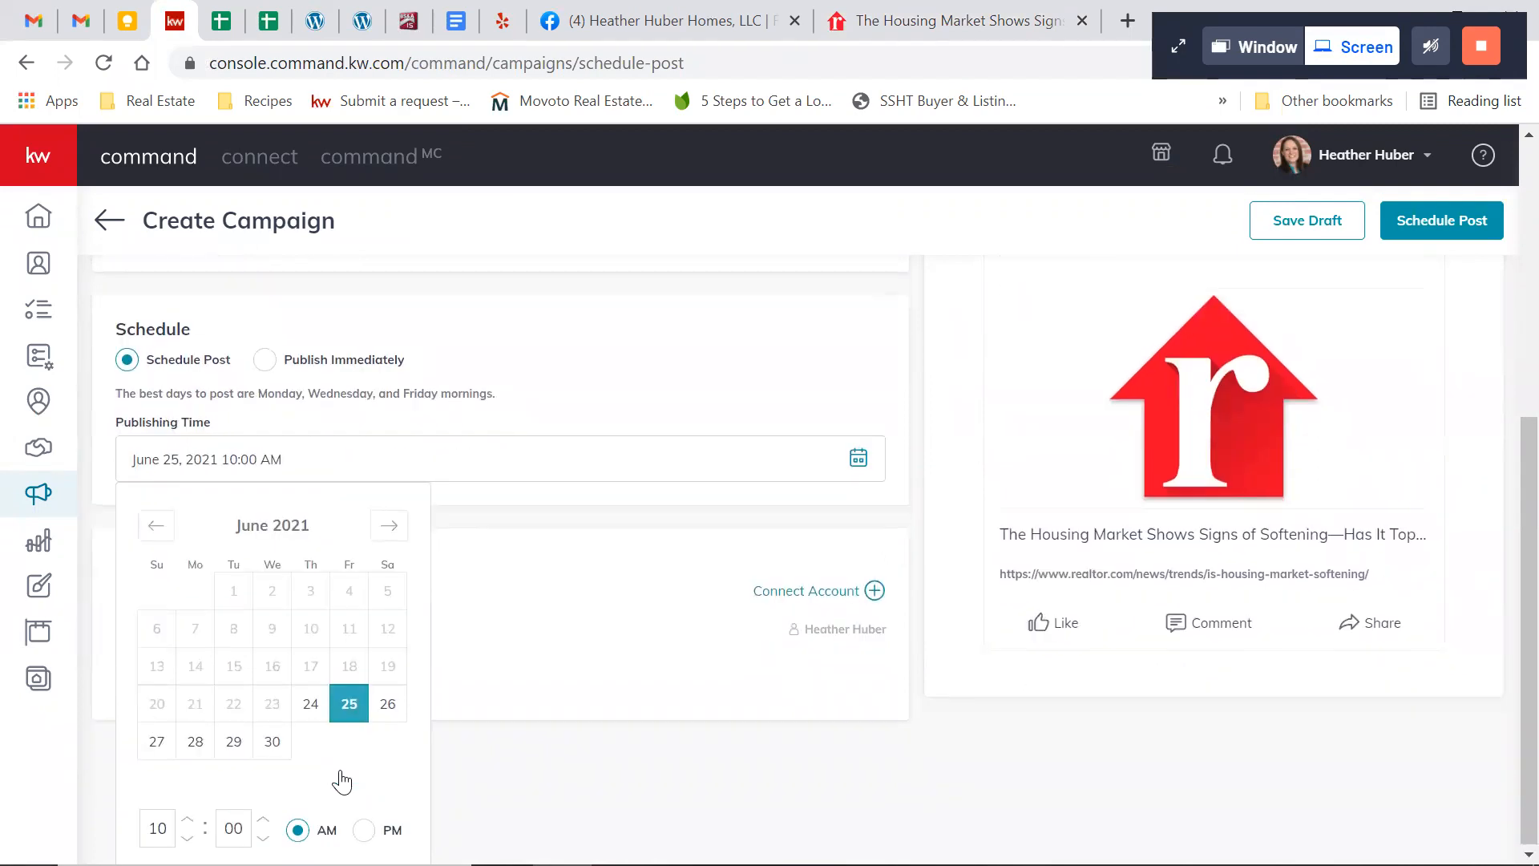
left_click(185, 821)
left_click(608, 427)
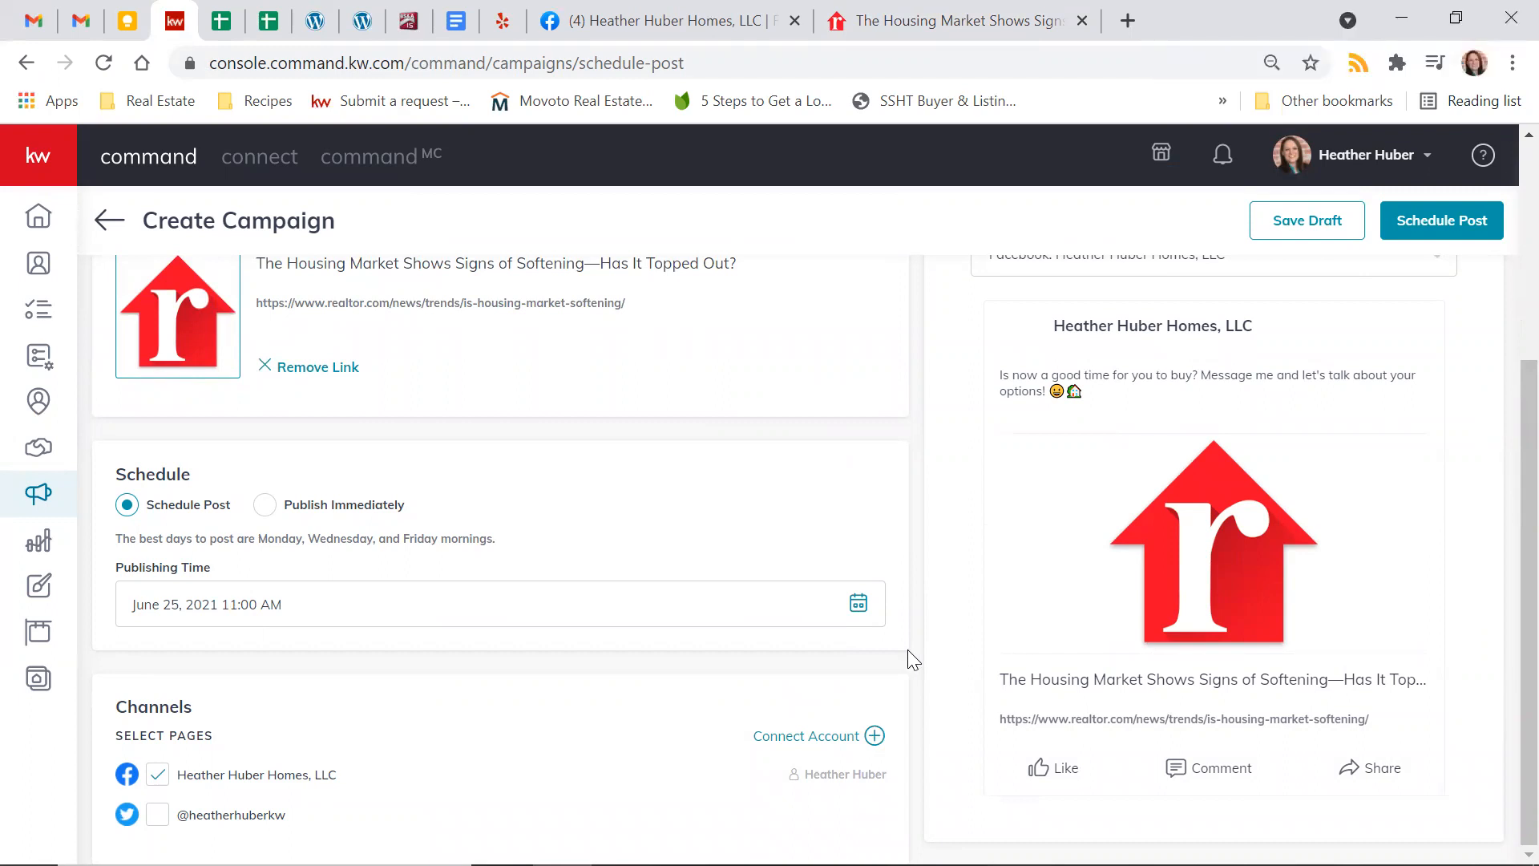
scroll(908, 659, "up", 4)
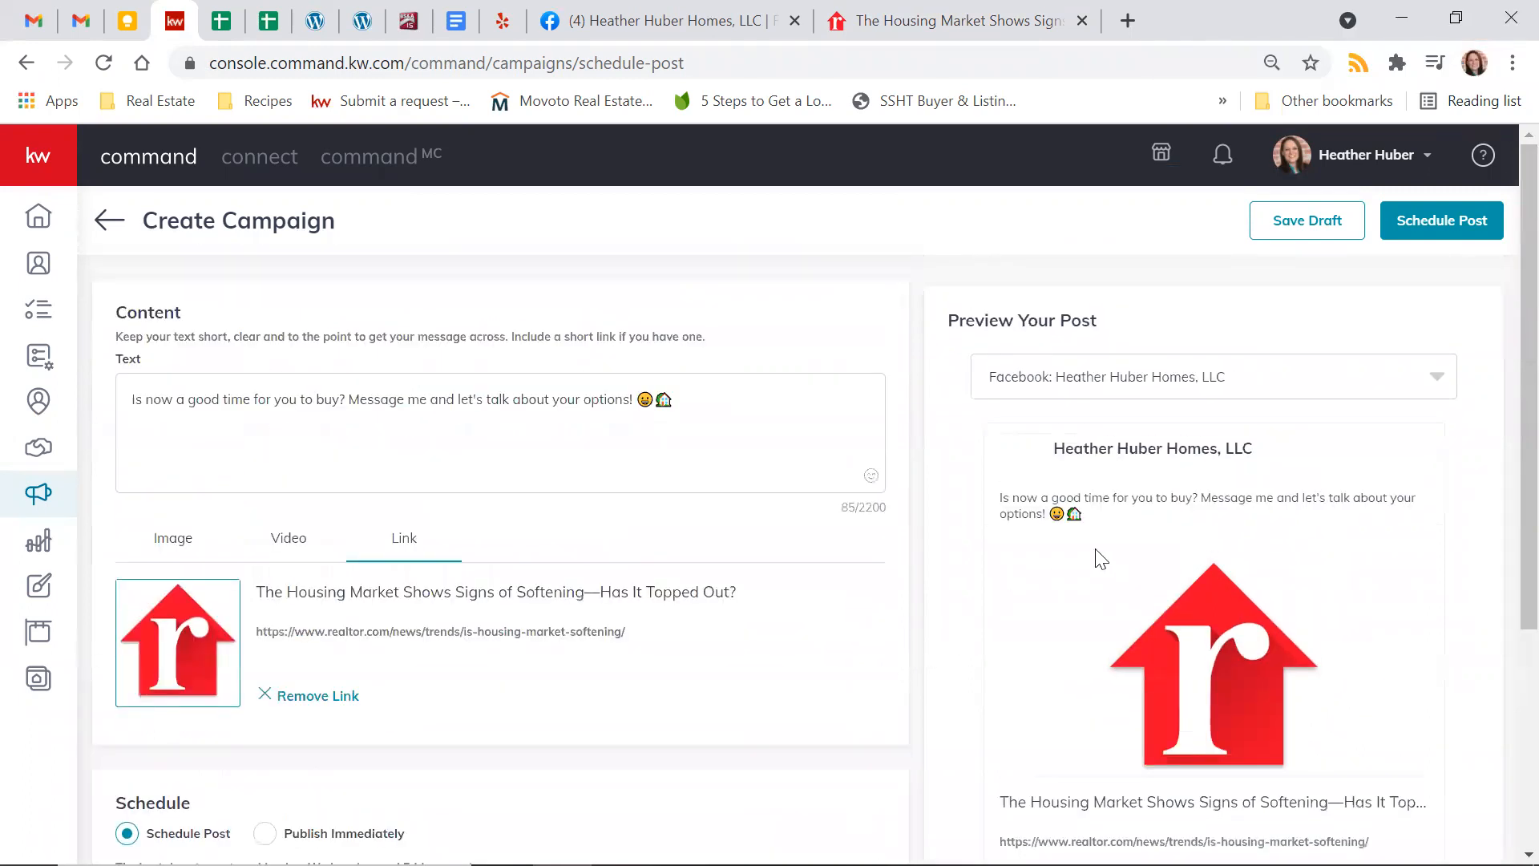
Schedule the realtor.com link post, confirming the request, and check its entry among the week's social posts
left_click(1452, 223)
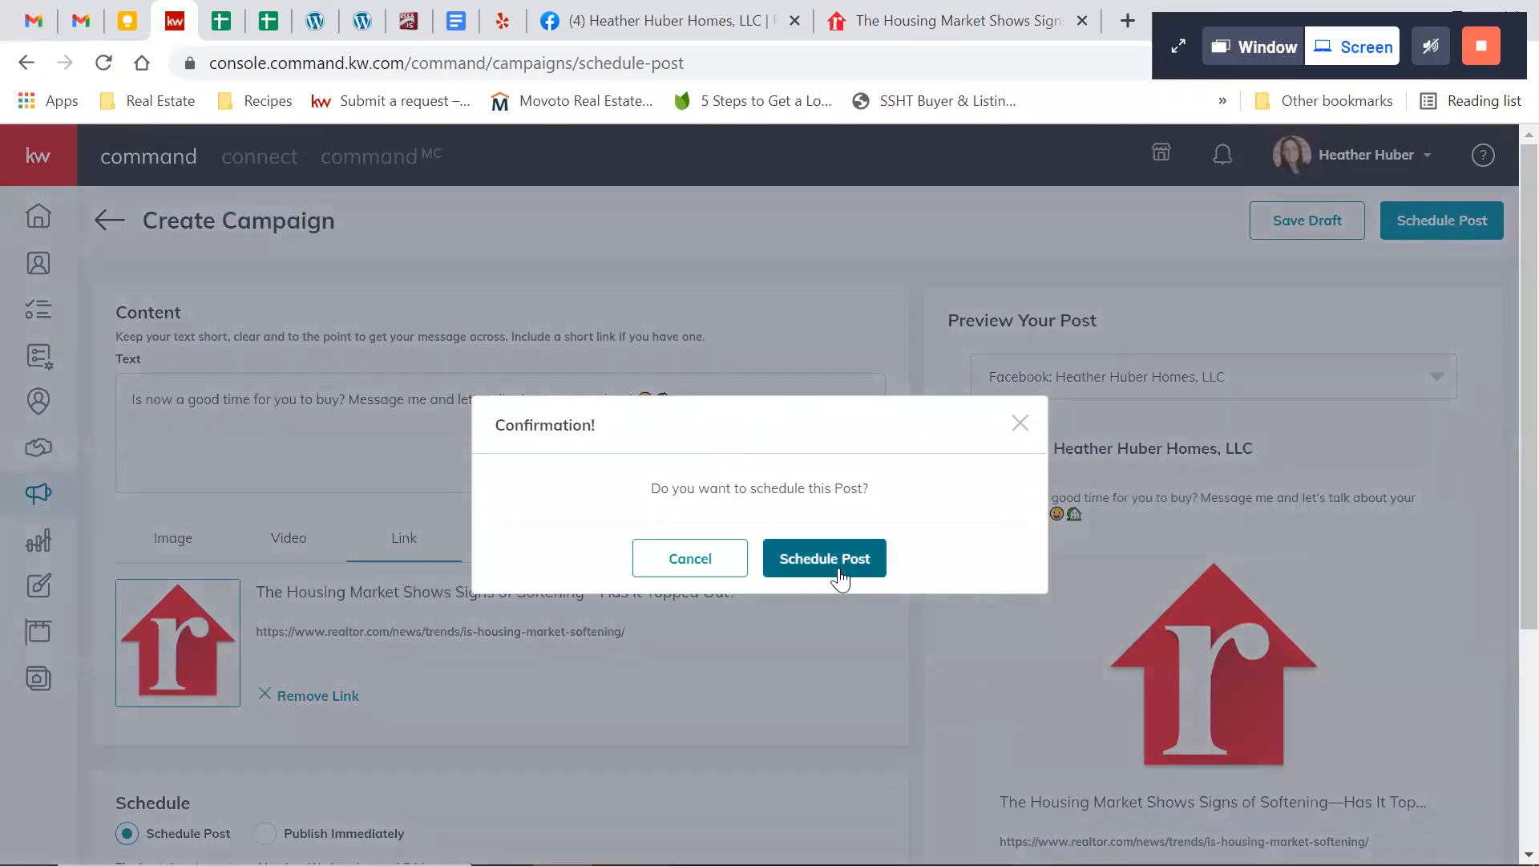
left_click(840, 565)
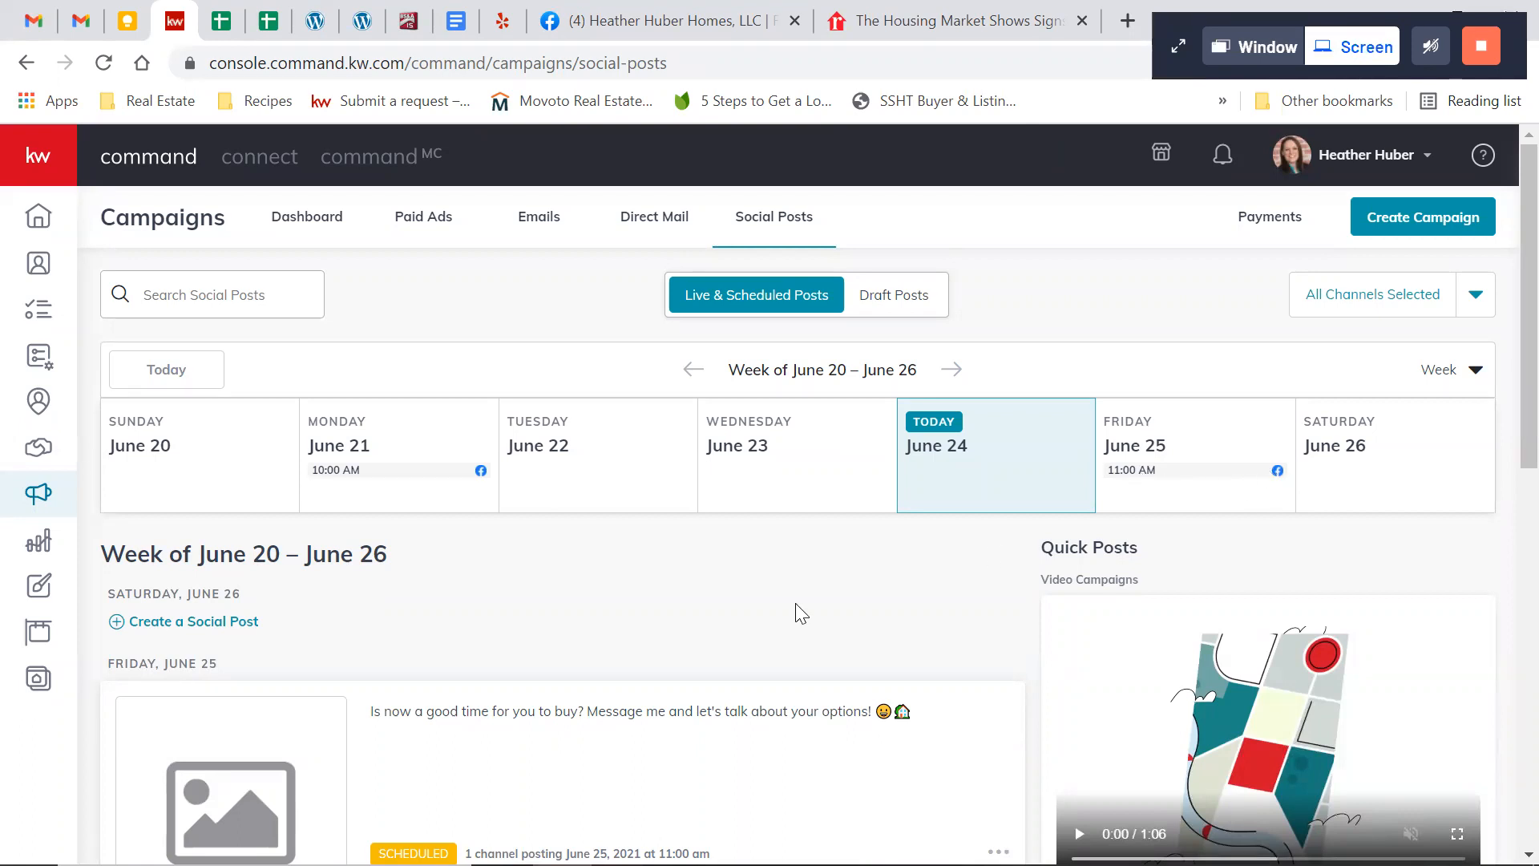
scroll(795, 602, "down", 3)
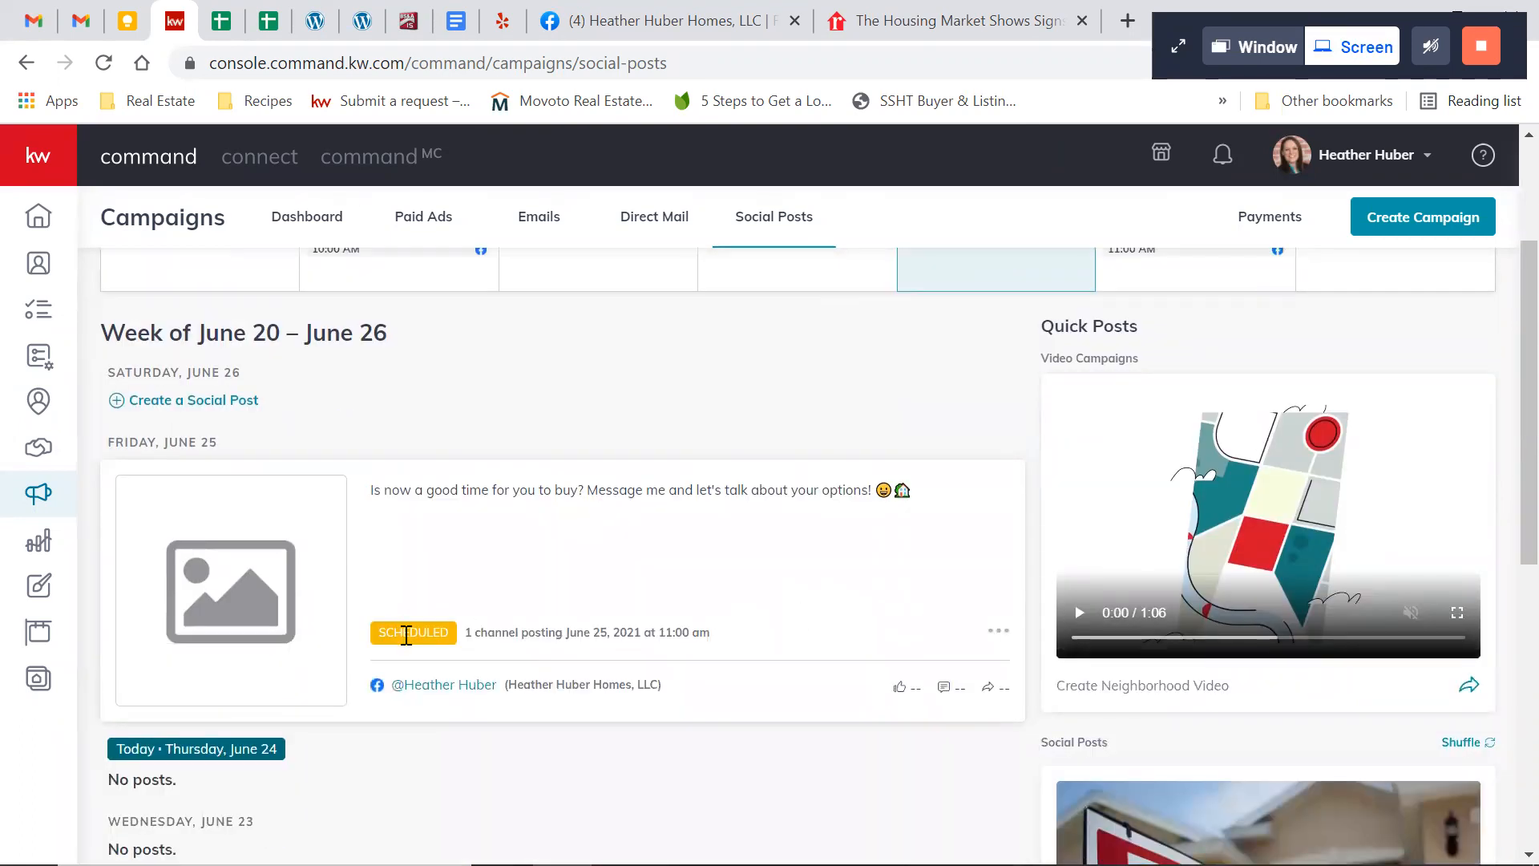
scroll(546, 669, "down", 7)
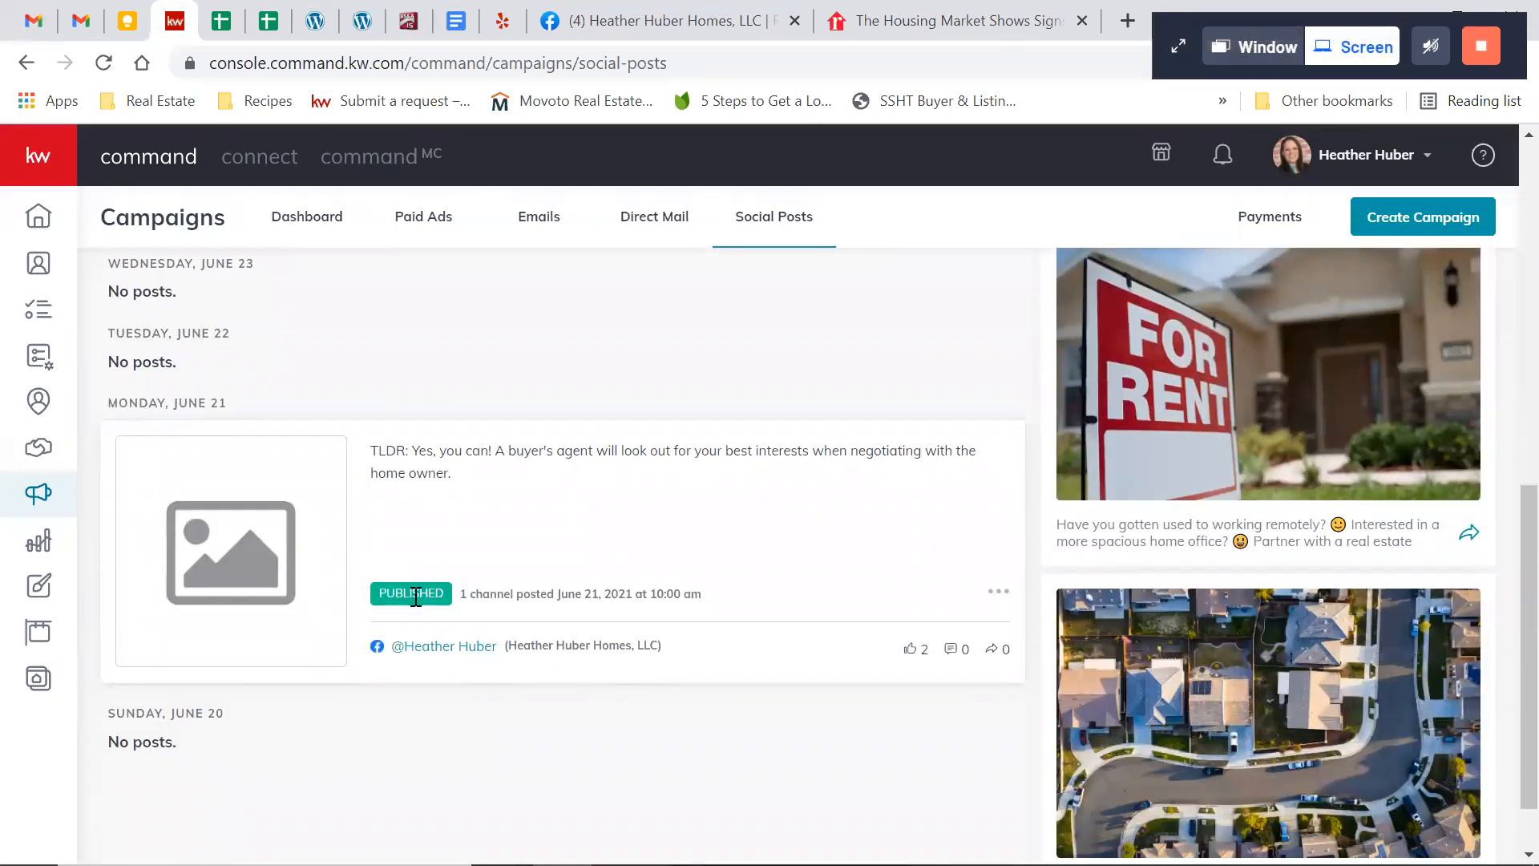
scroll(687, 544, "up", 6)
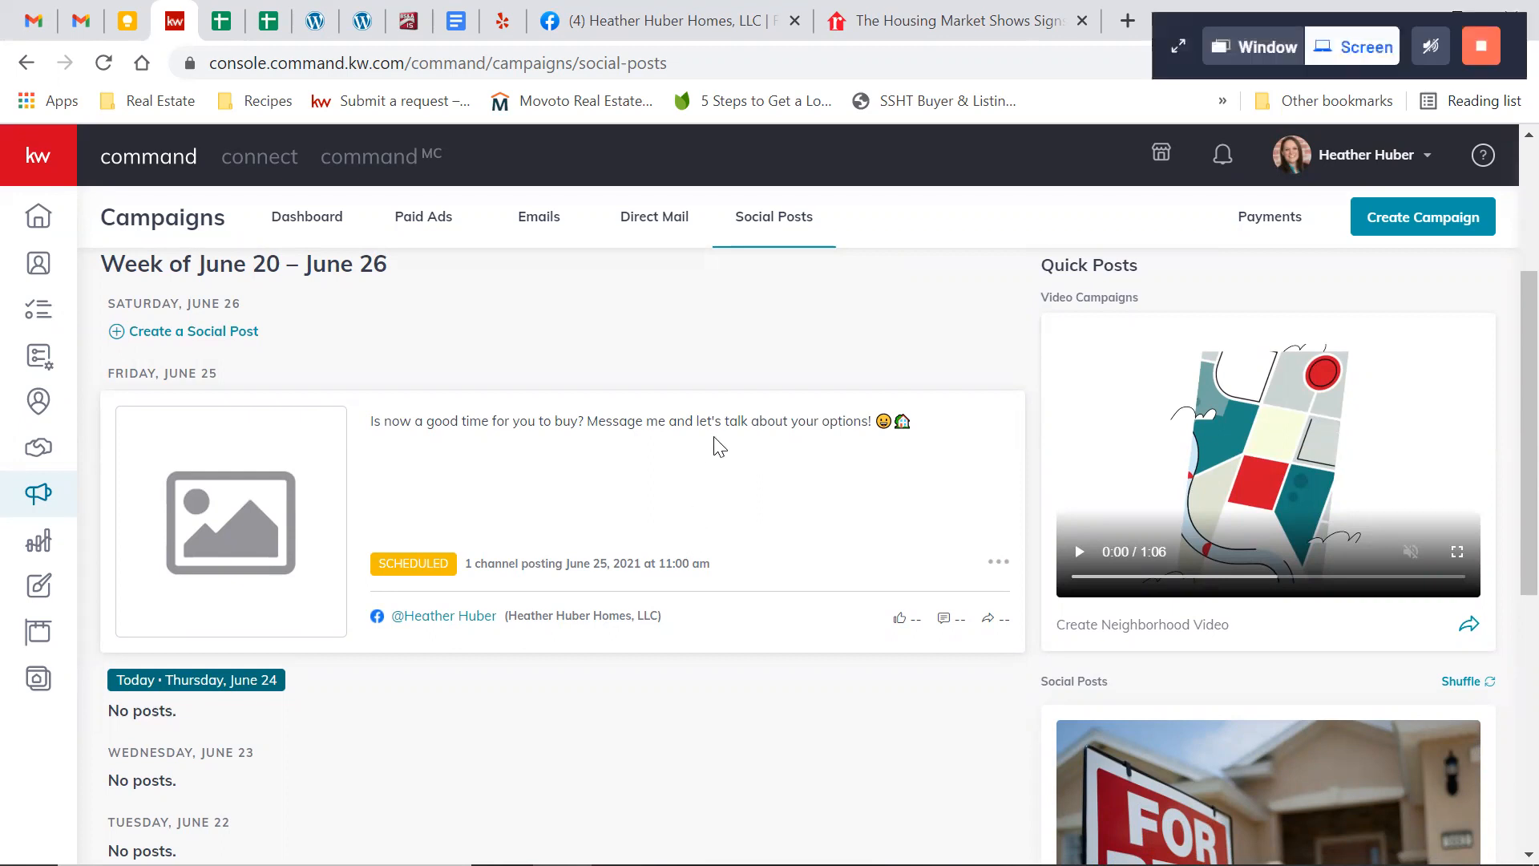
scroll(716, 445, "up", 3)
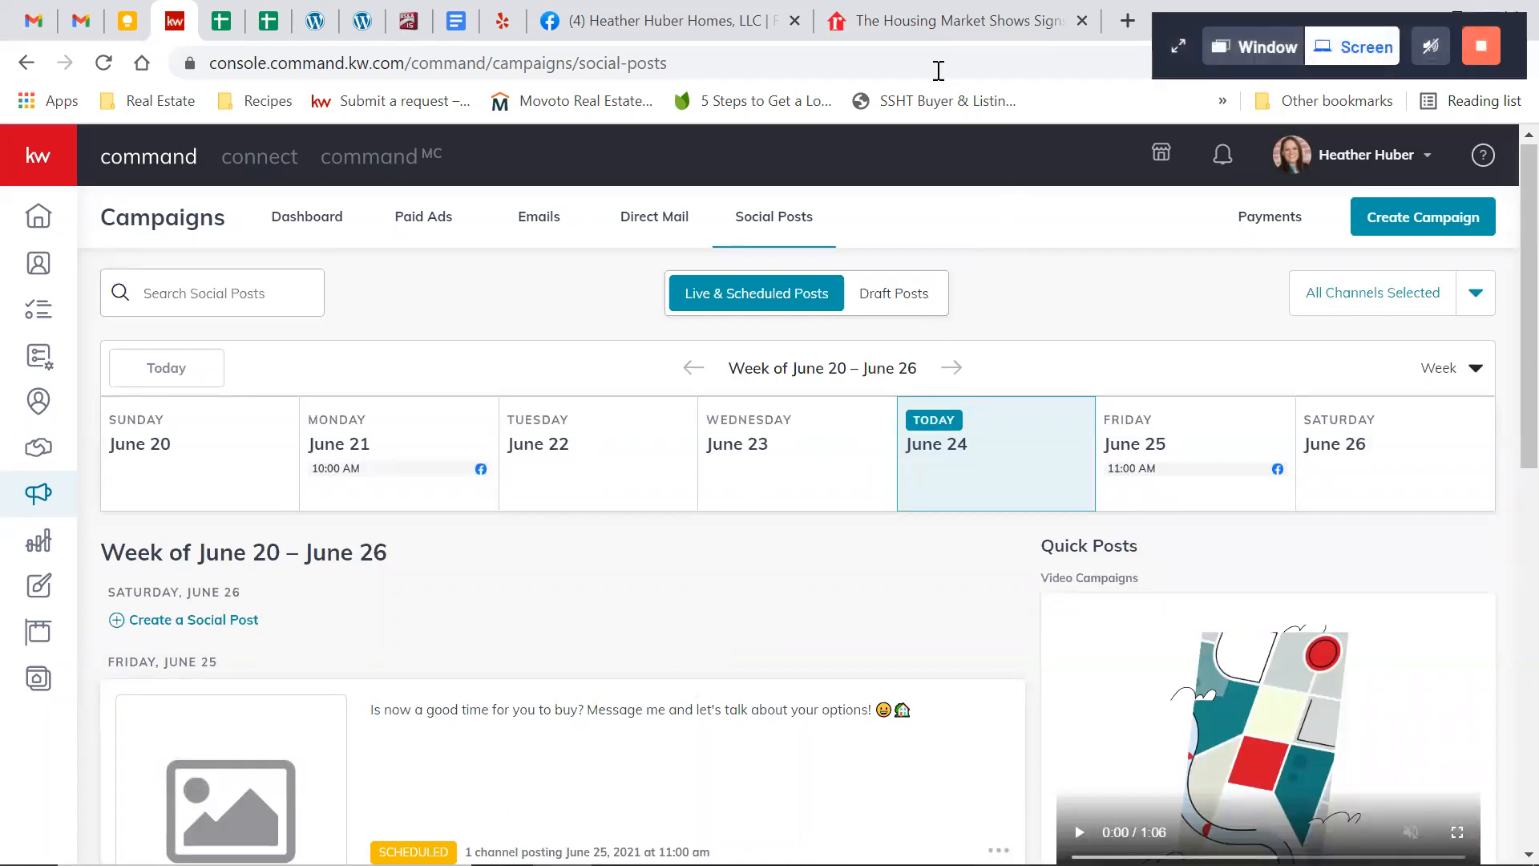
Switch to the realtor.com housing market article and open its Facebook sharing page
left_click(910, 36)
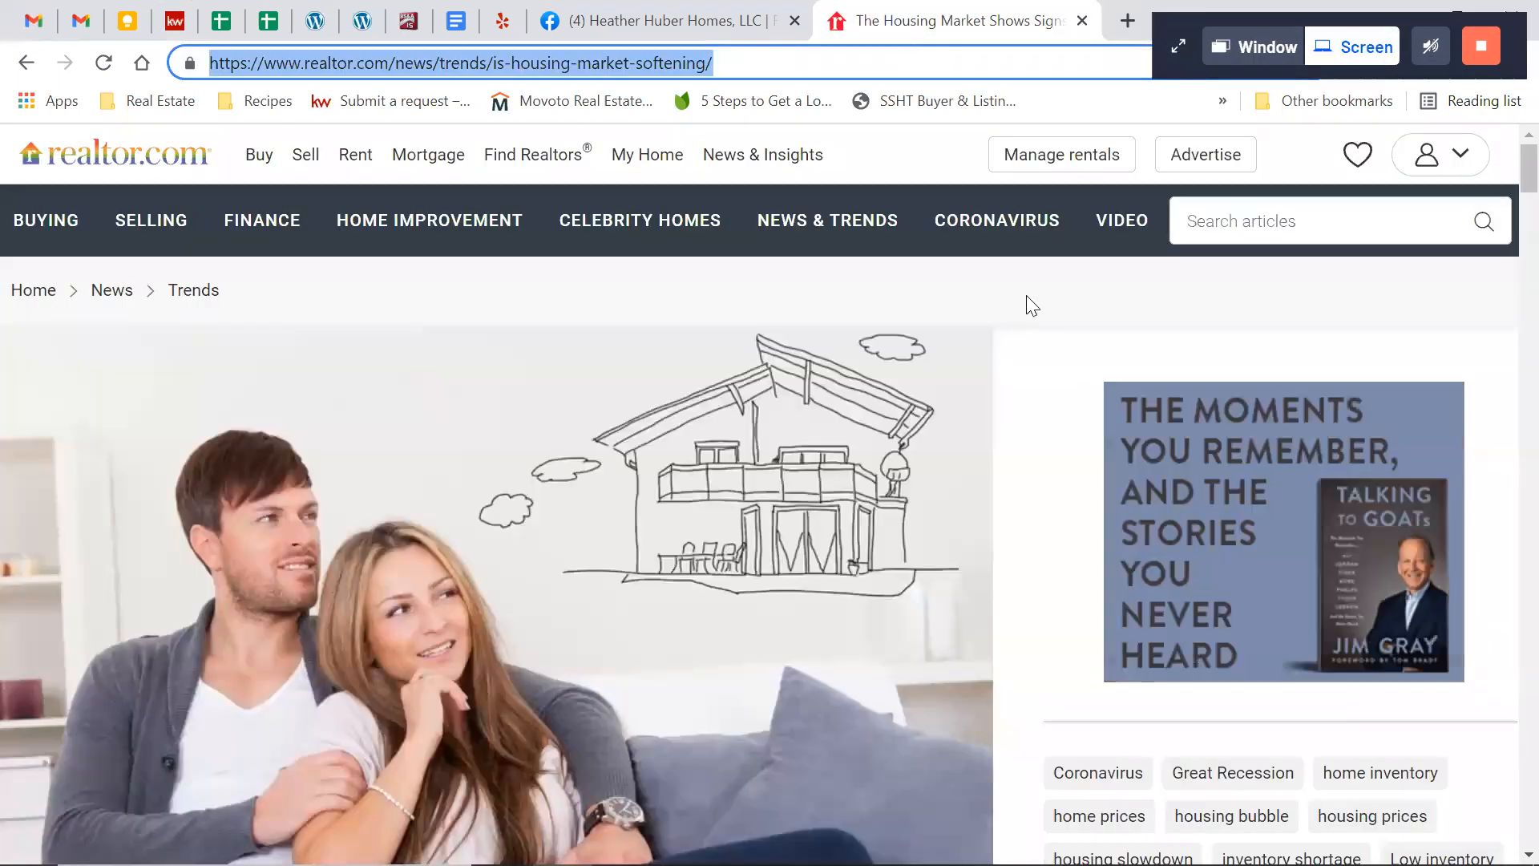
scroll(1027, 310, "down", 4)
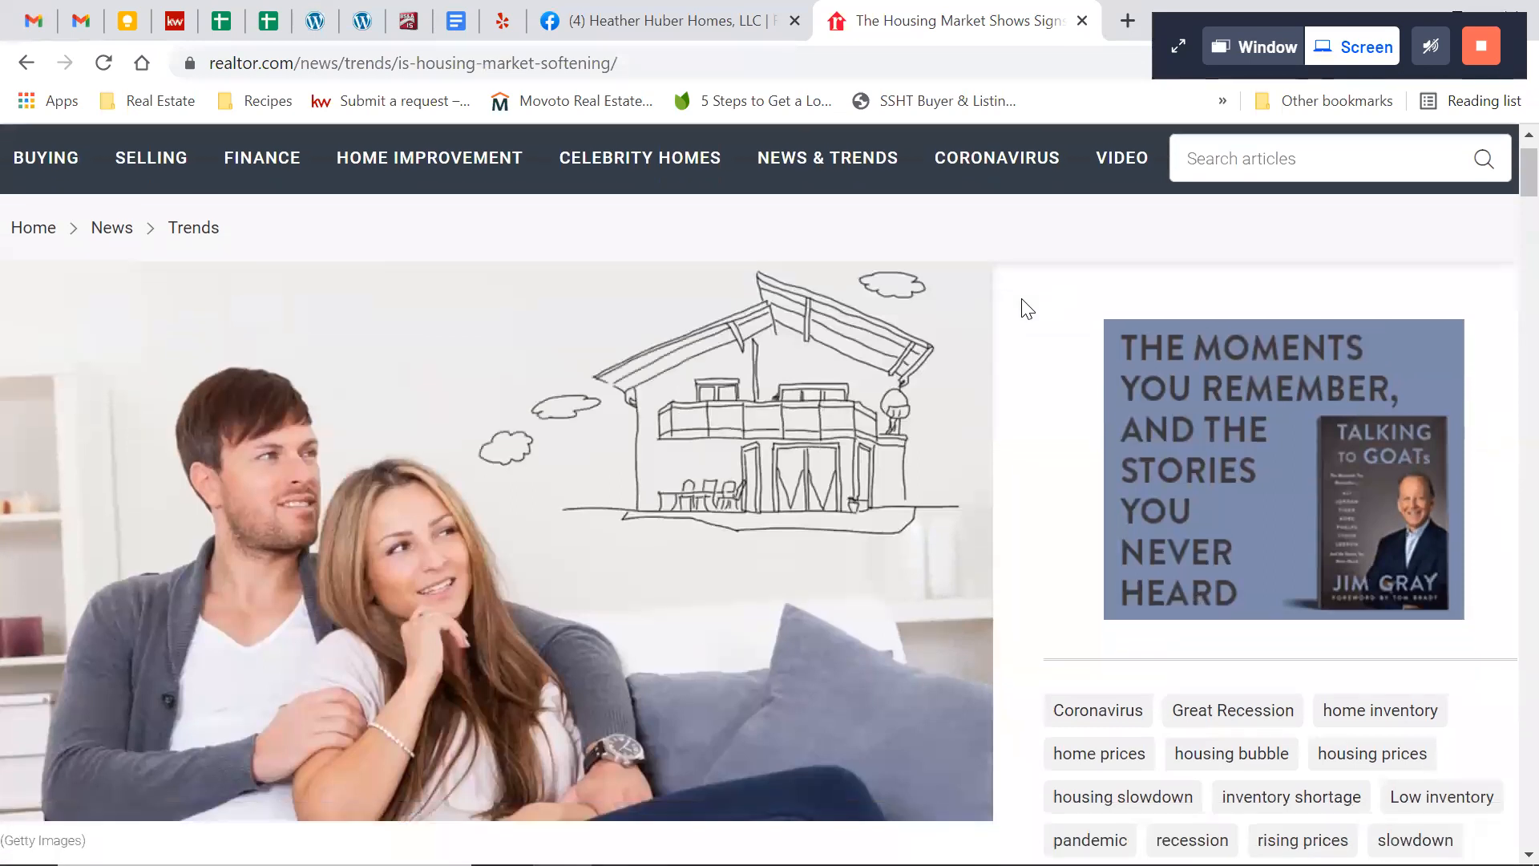
scroll(1027, 310, "down", 5)
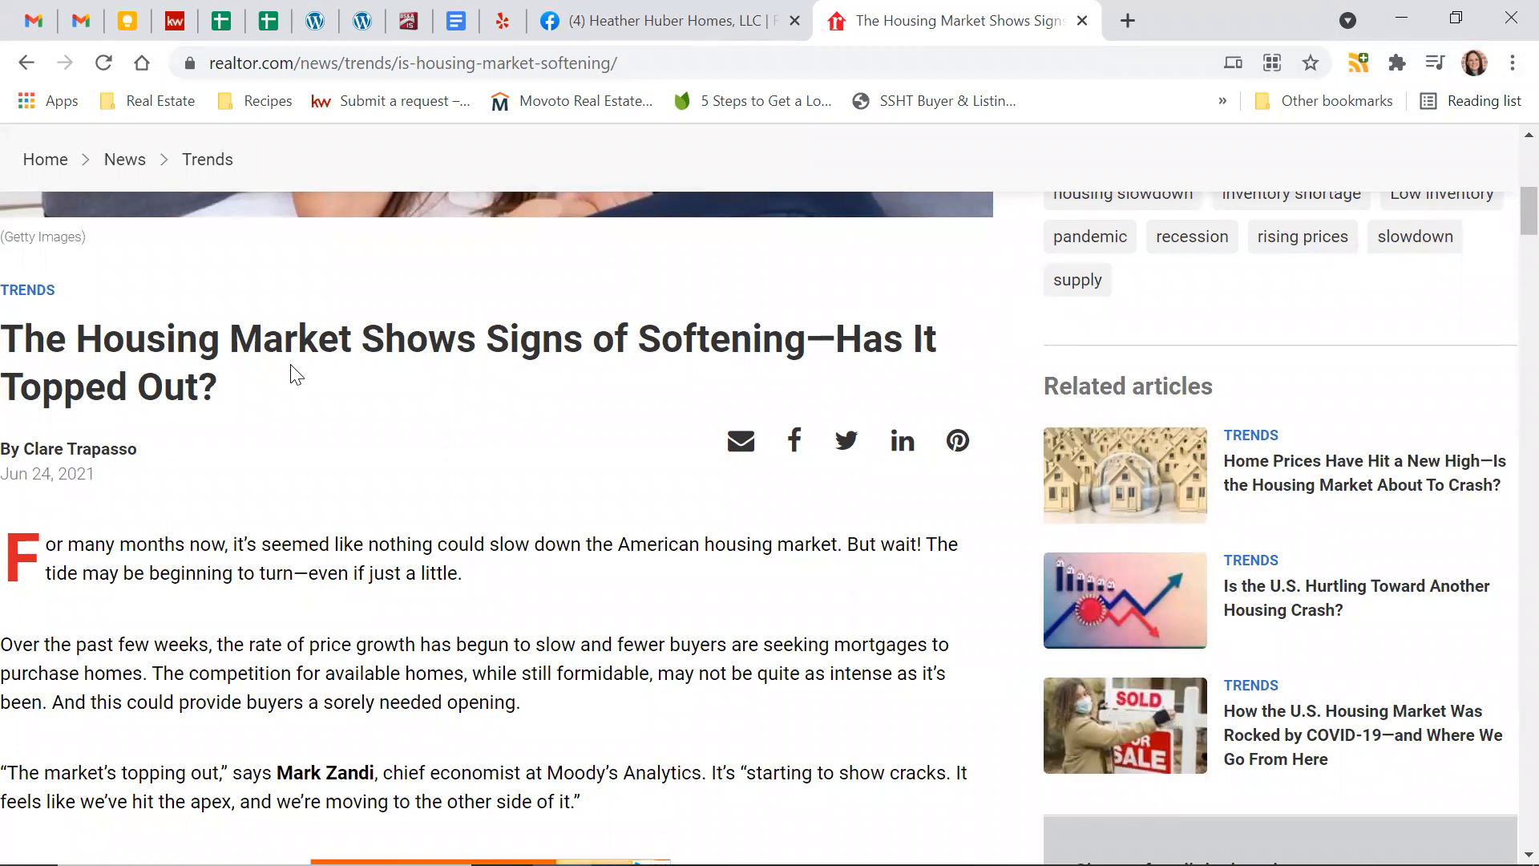
scroll(618, 388, "up", 6)
scroll(618, 388, "down", 4)
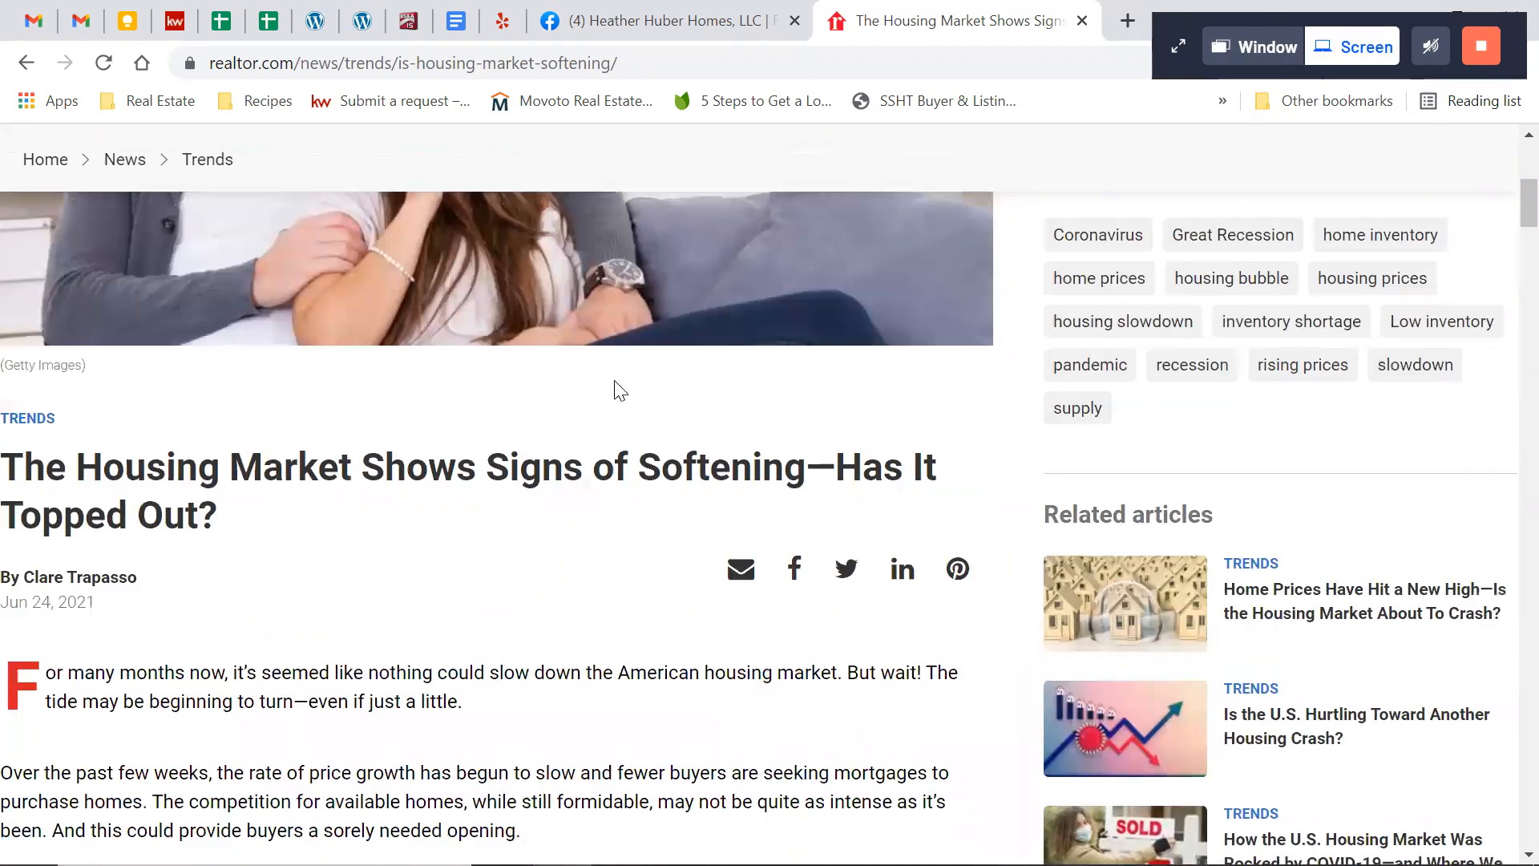
left_click(797, 574)
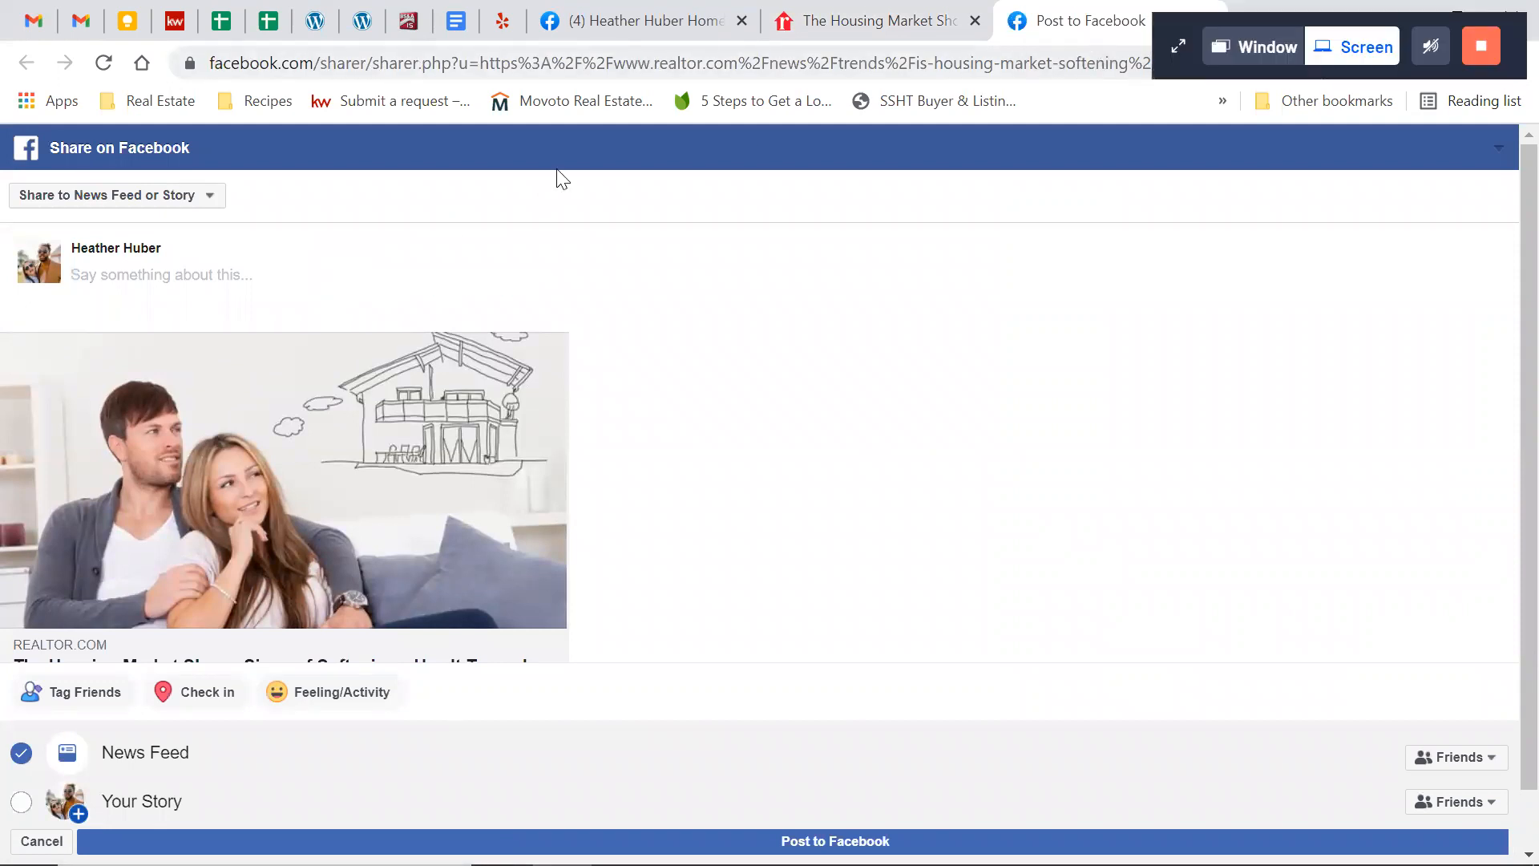
Switch back to KW Command and create a new social post with the text "Congrats to my buyer on the closing of their house!"
left_click(175, 22)
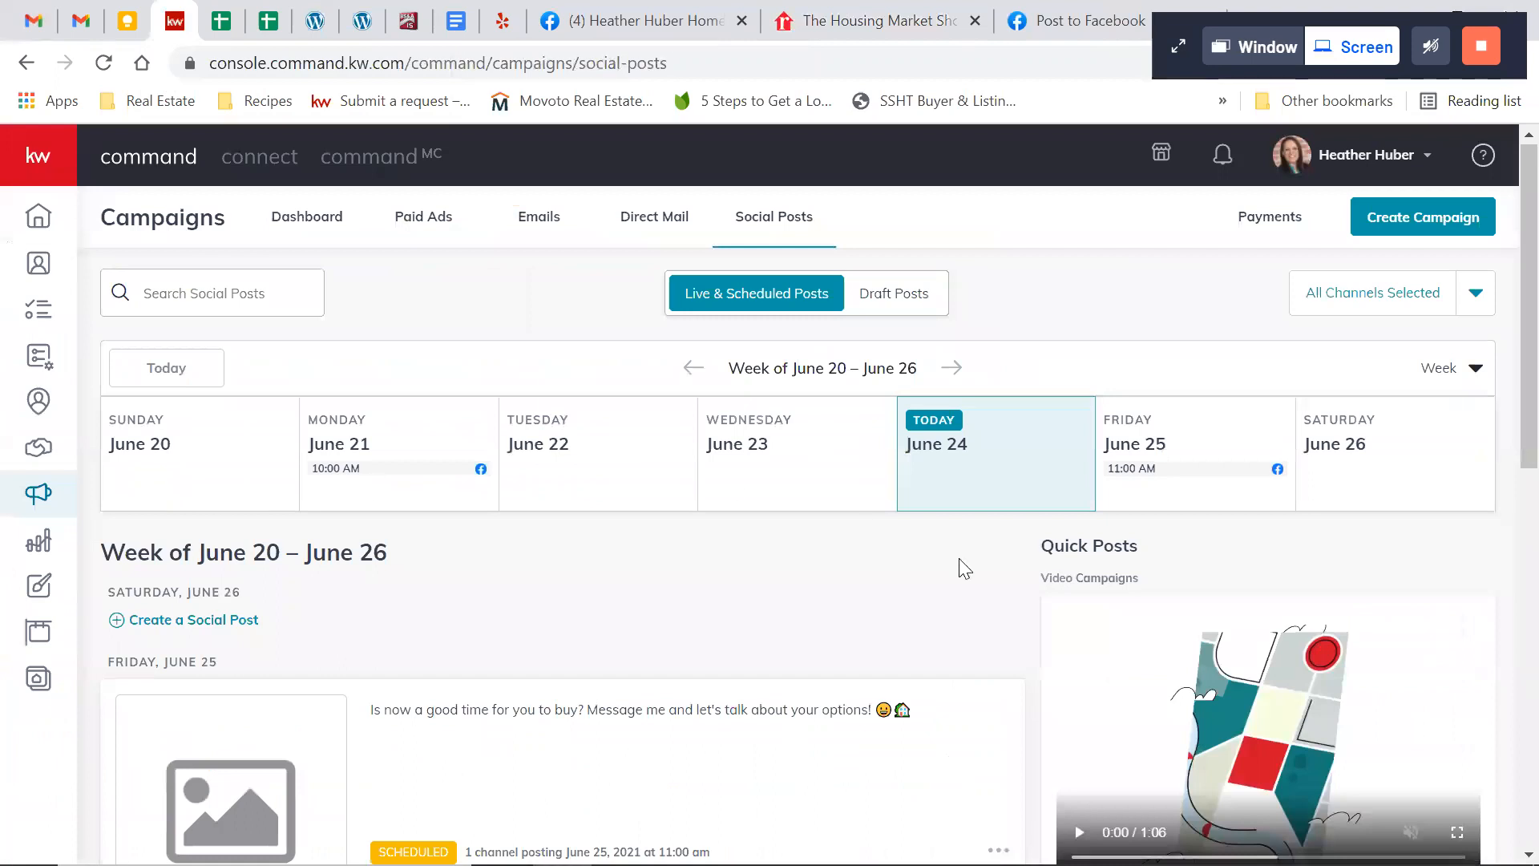
left_click(1425, 231)
left_click(921, 446)
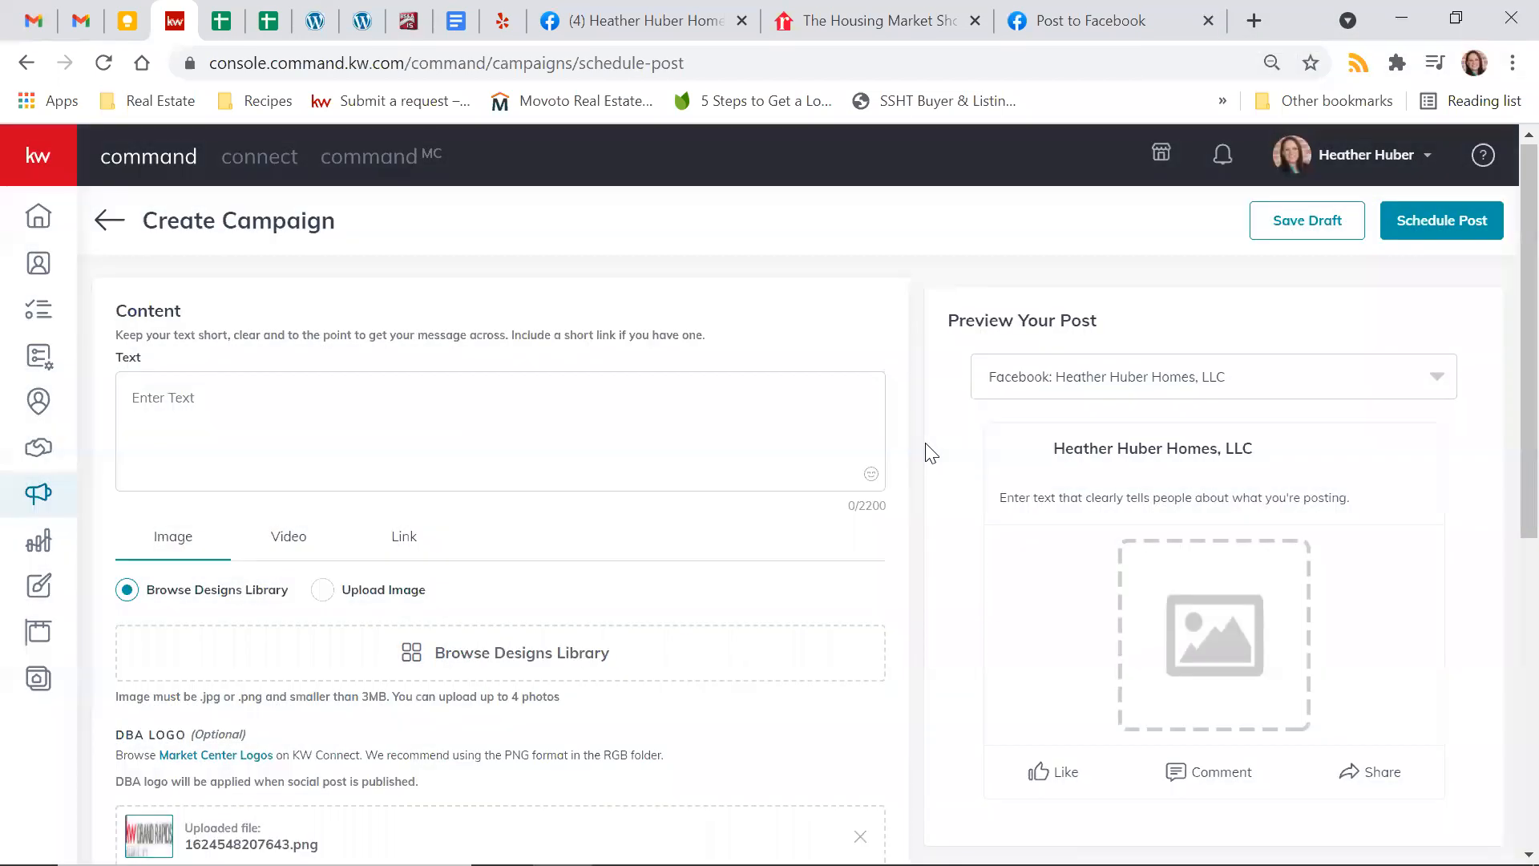
left_click(183, 388)
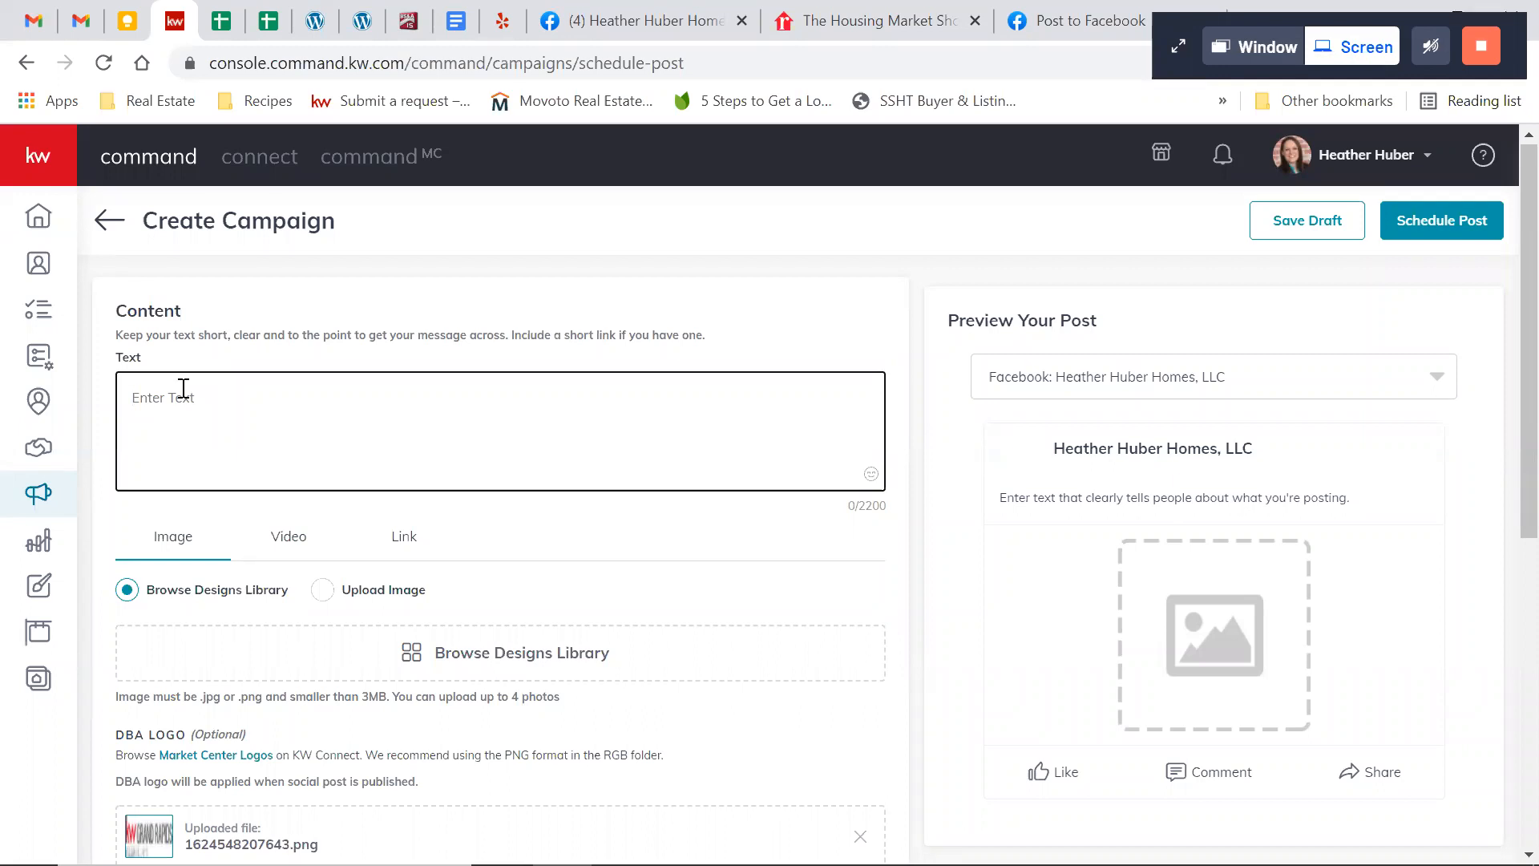
type("Congrats to")
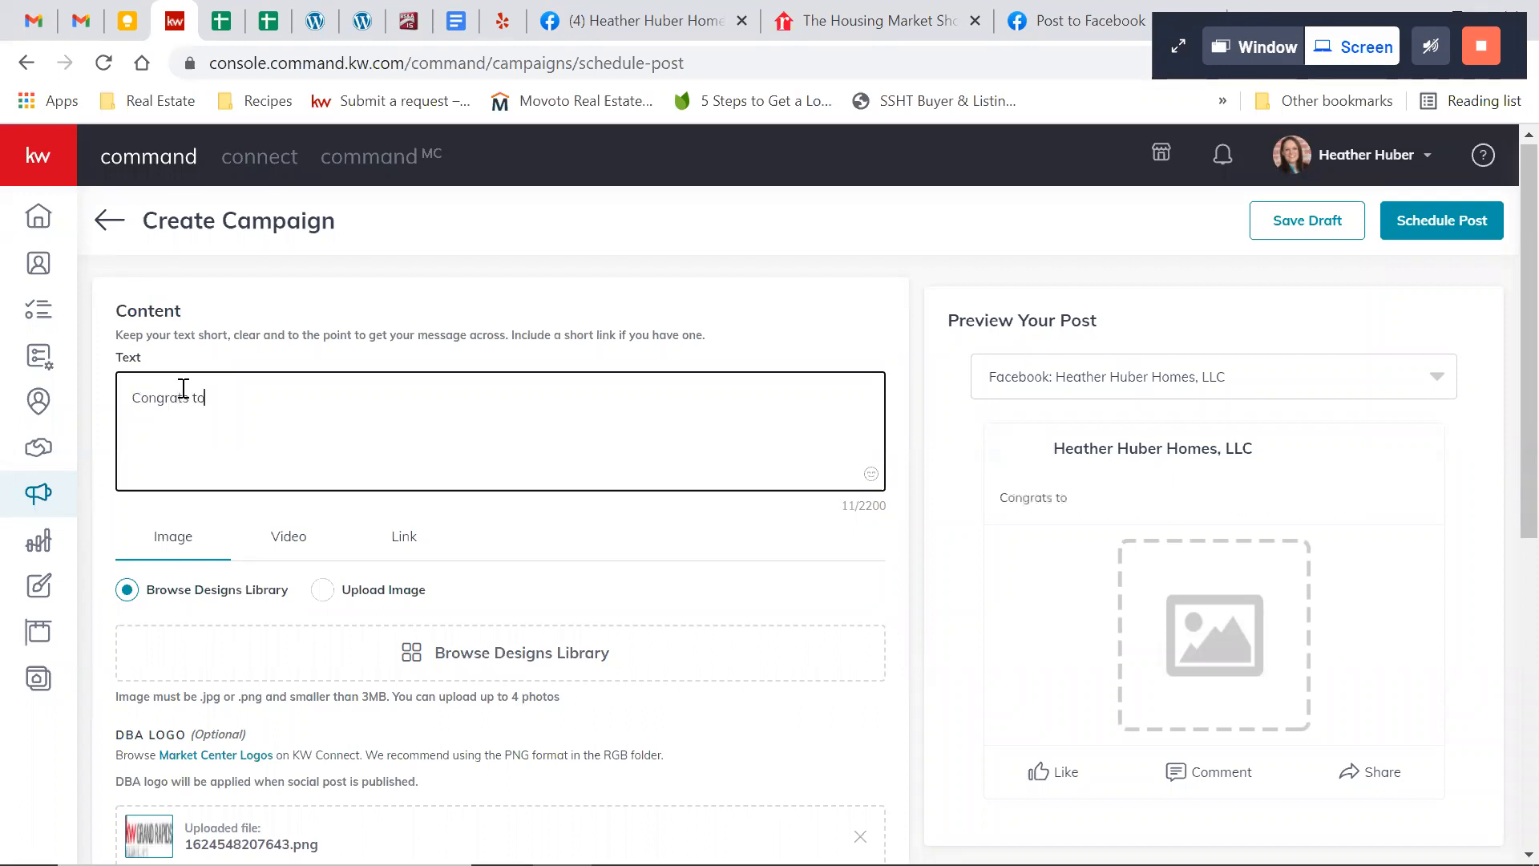
type(" my buyer on the closing of their house!")
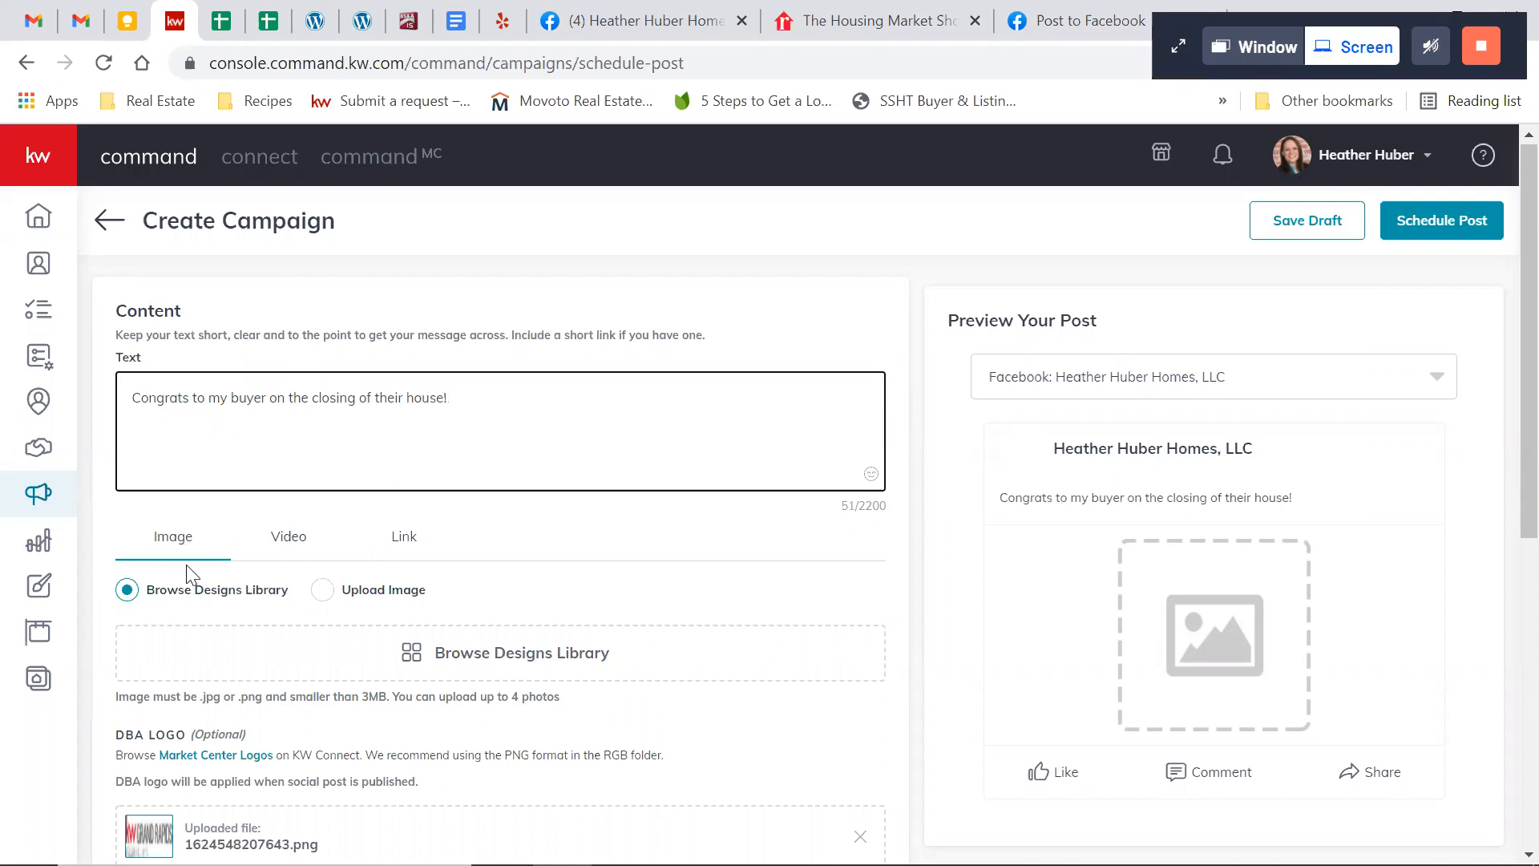
Upload the image "Copy of SOLD" from Downloads to the post and crop it to the Square (1:1) format
left_click(325, 597)
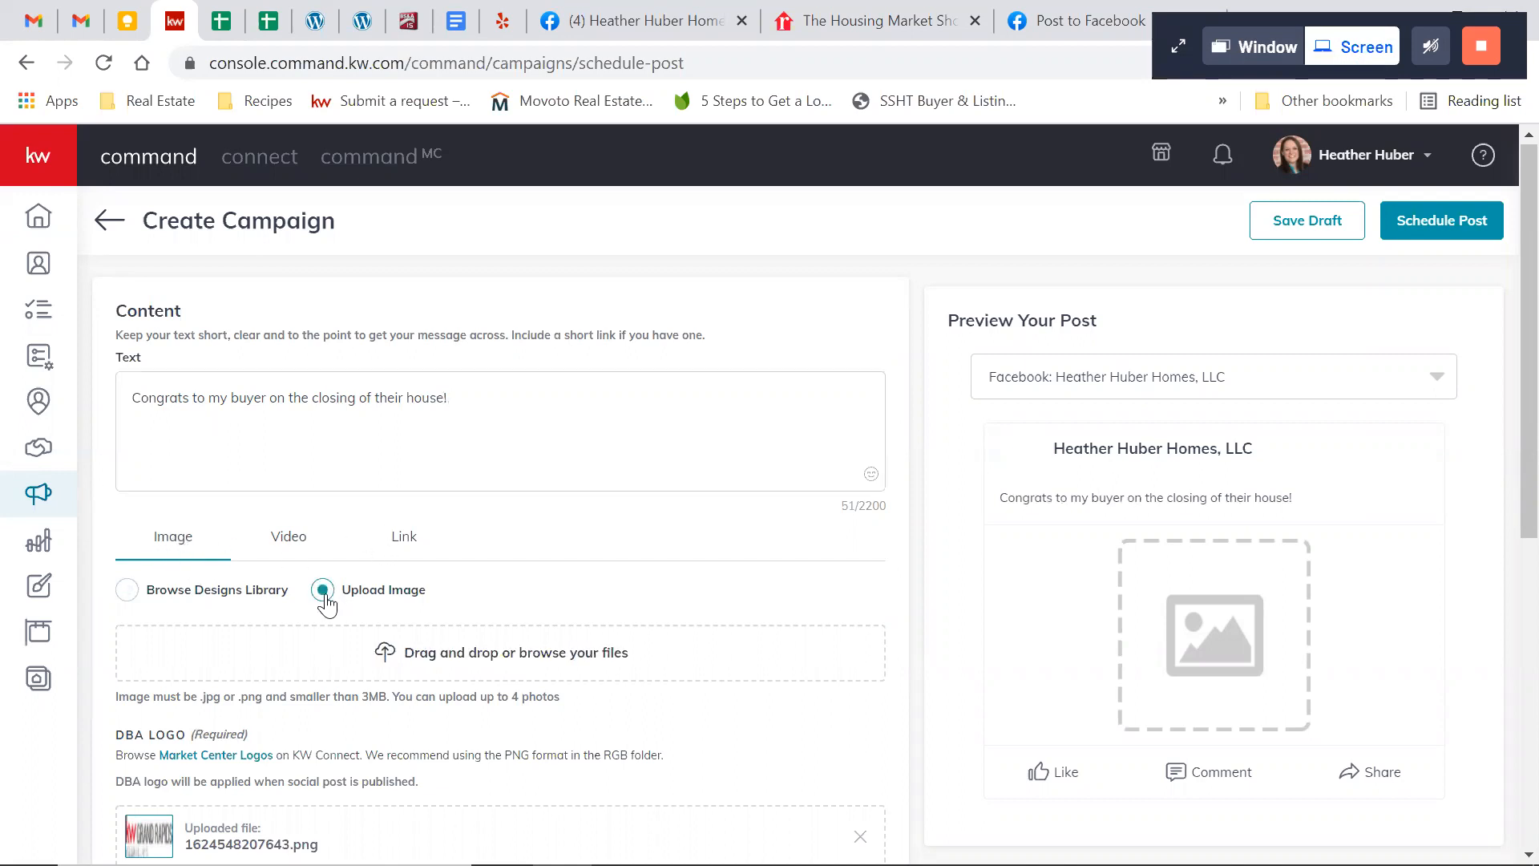
left_click(454, 653)
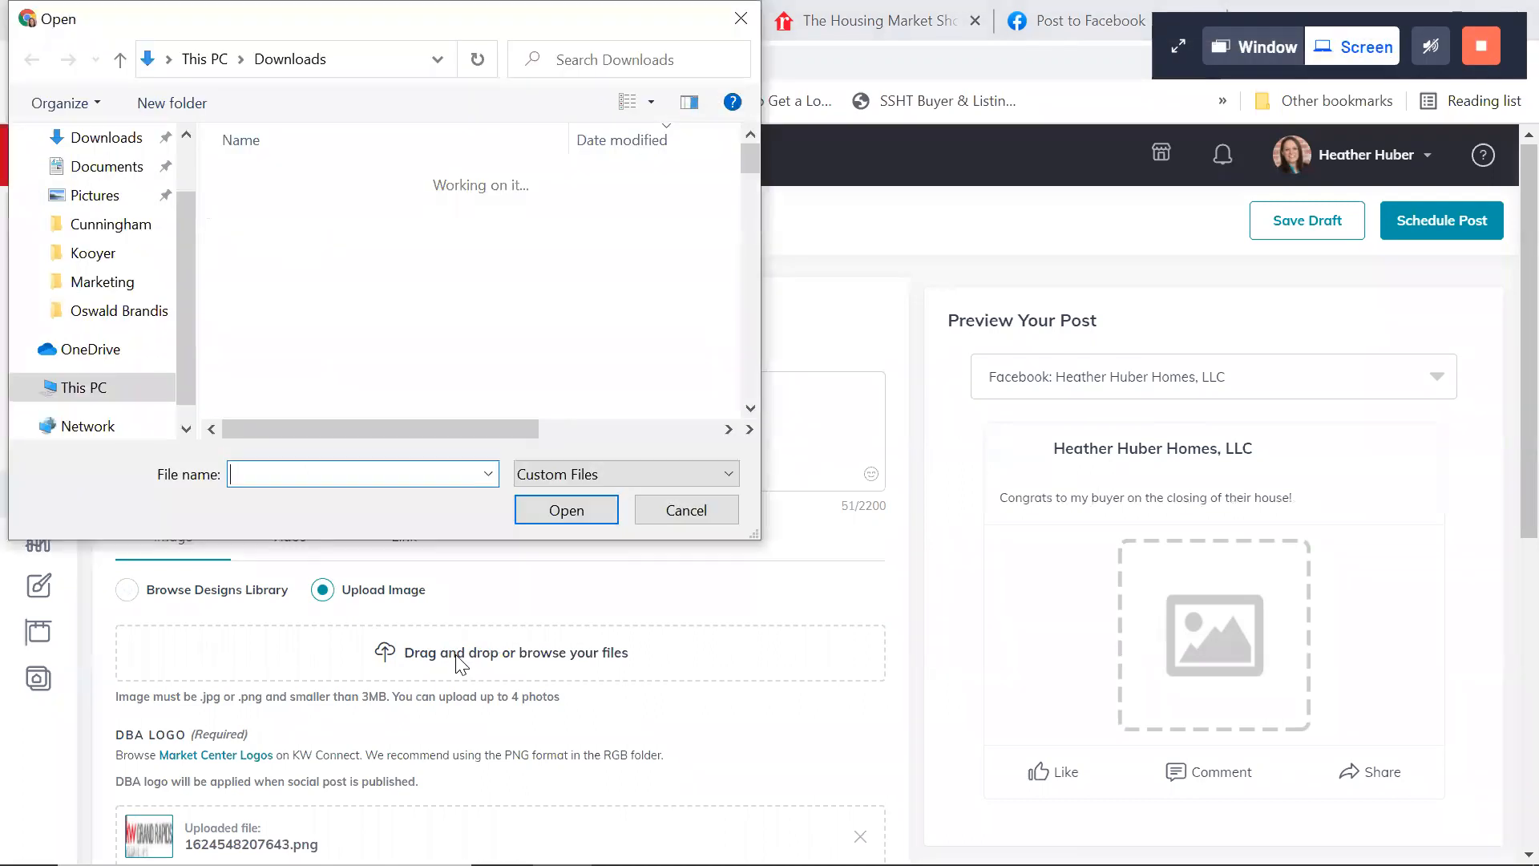
scroll(196, 301, "down", 1)
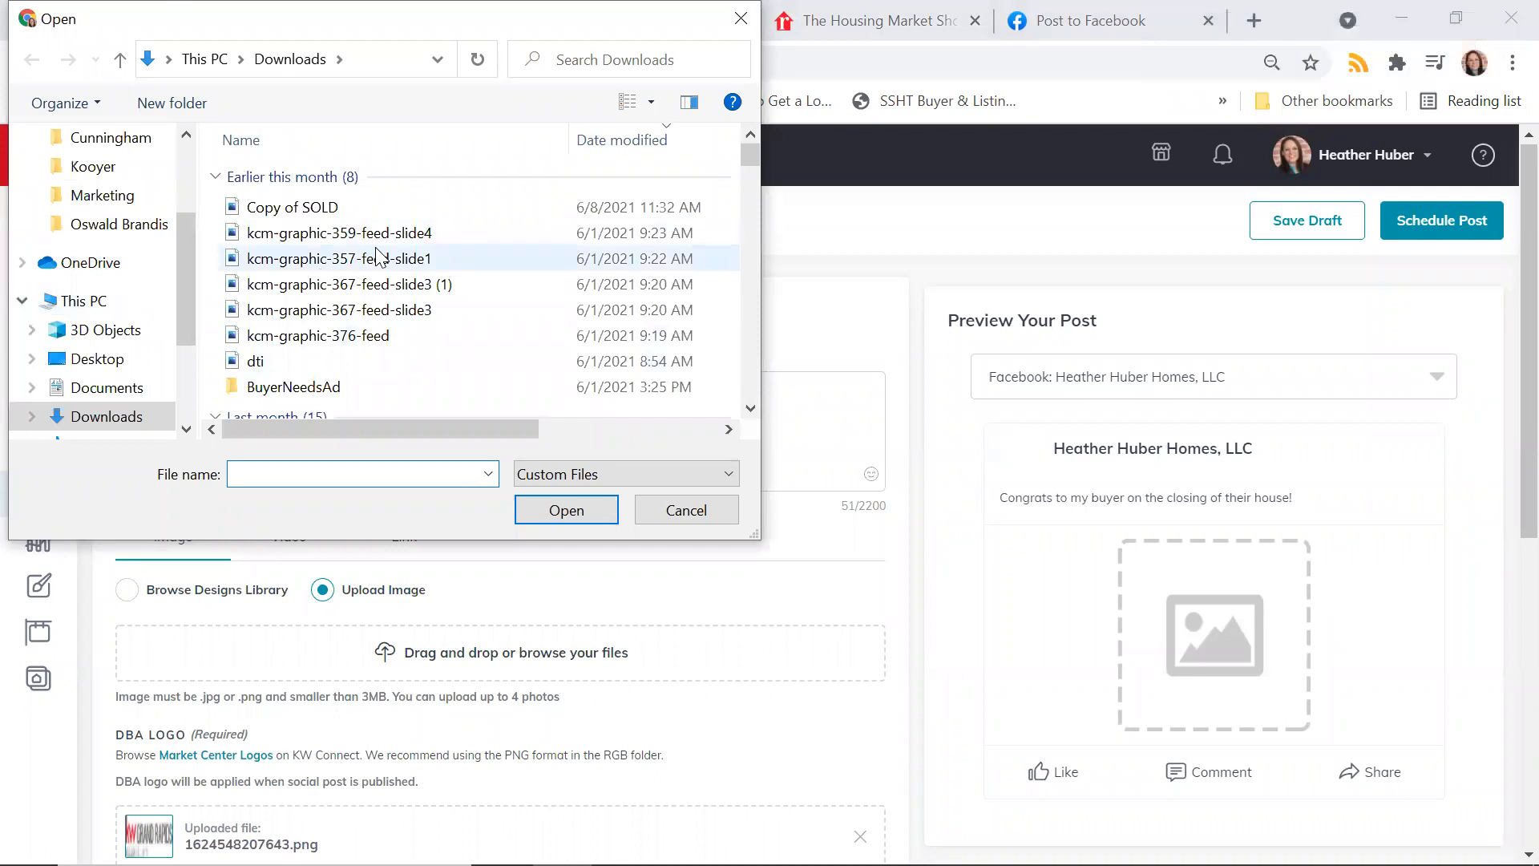
left_click(331, 208)
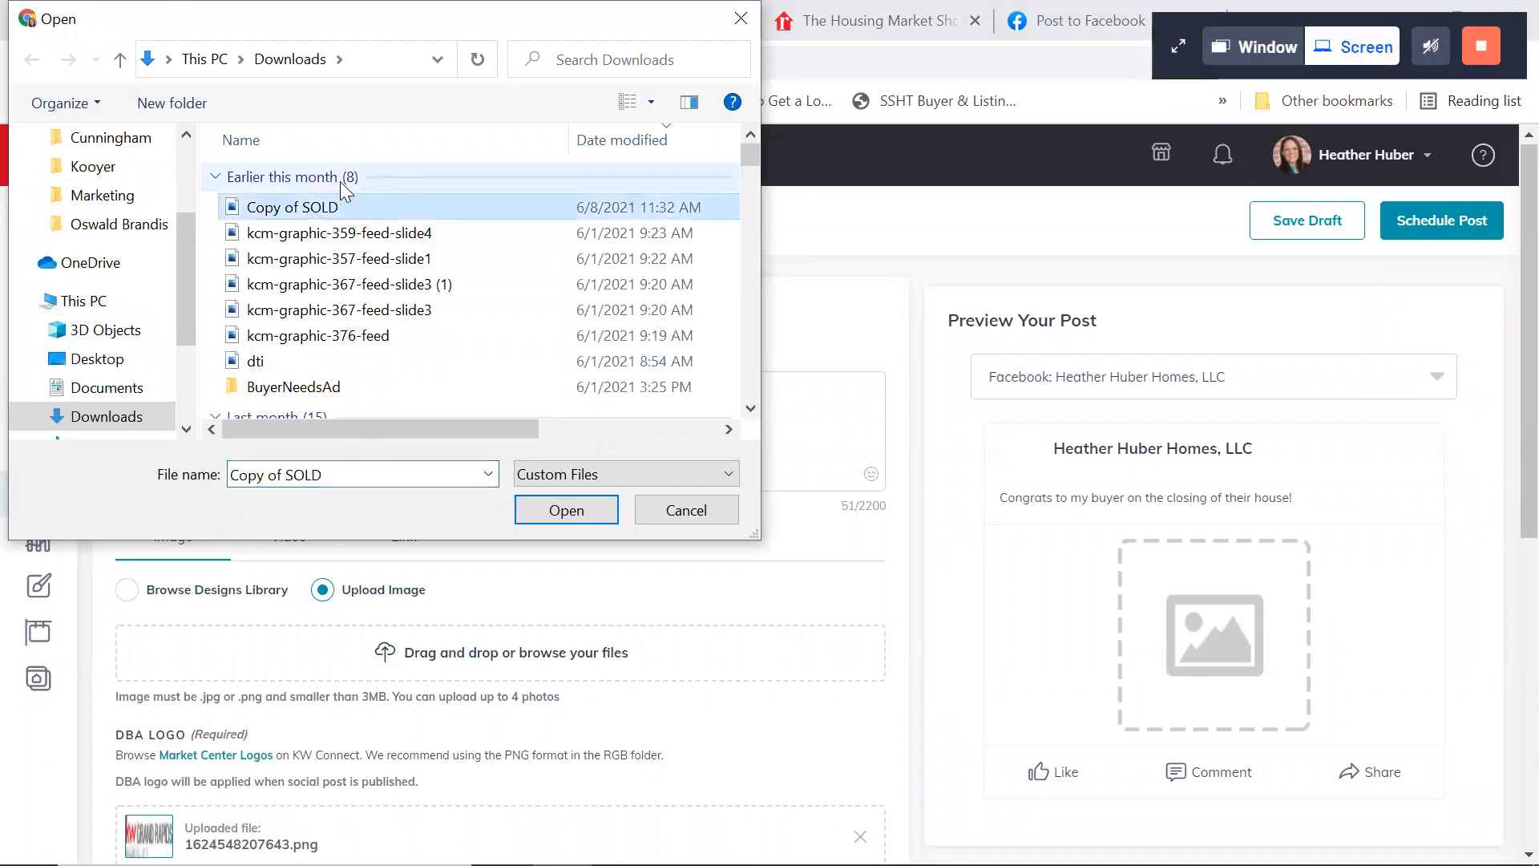
left_click(548, 511)
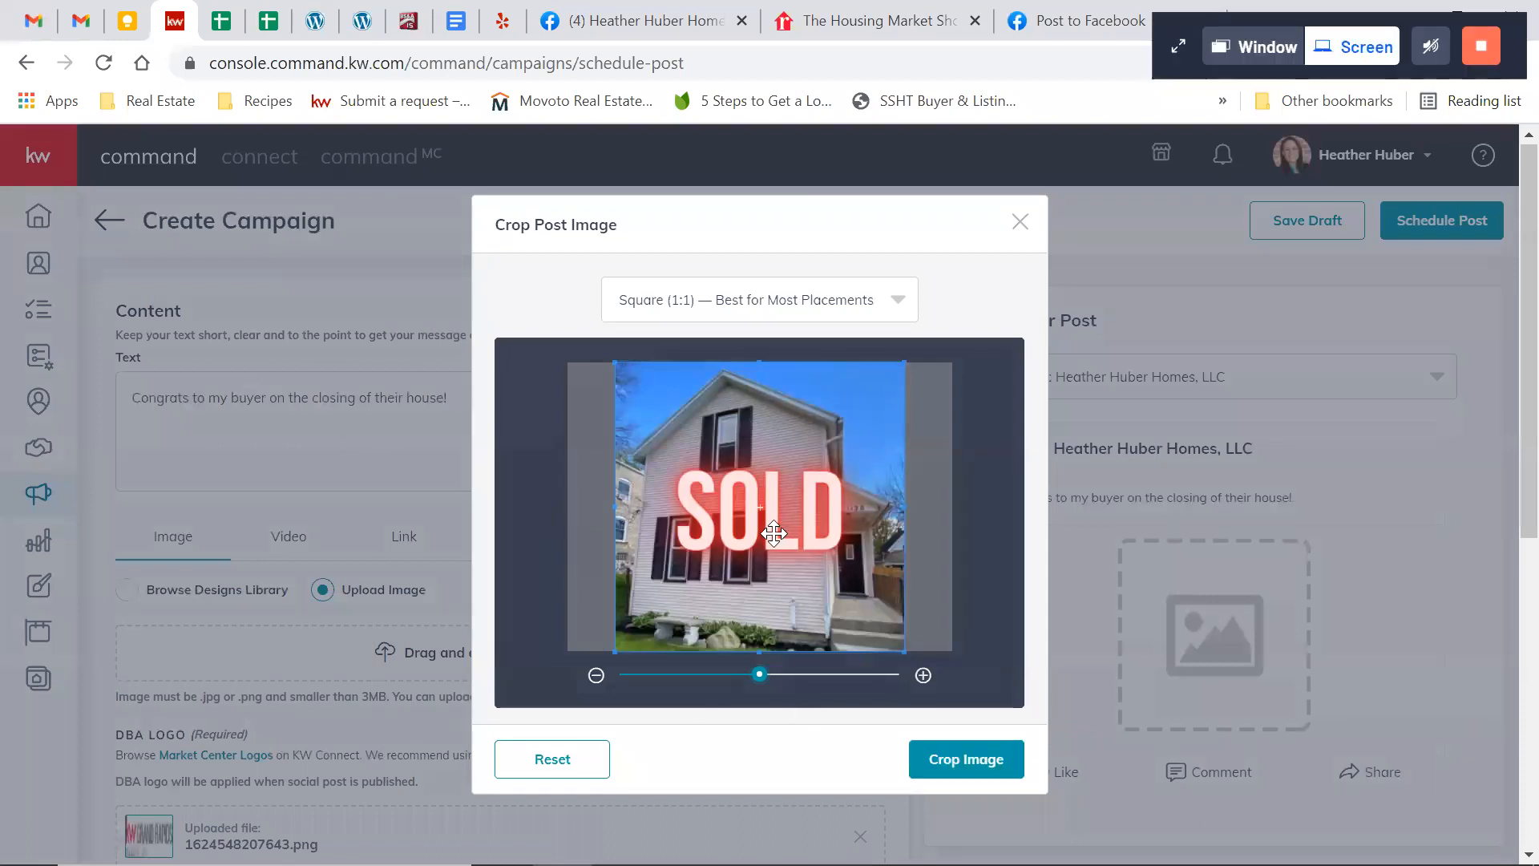
left_click(961, 759)
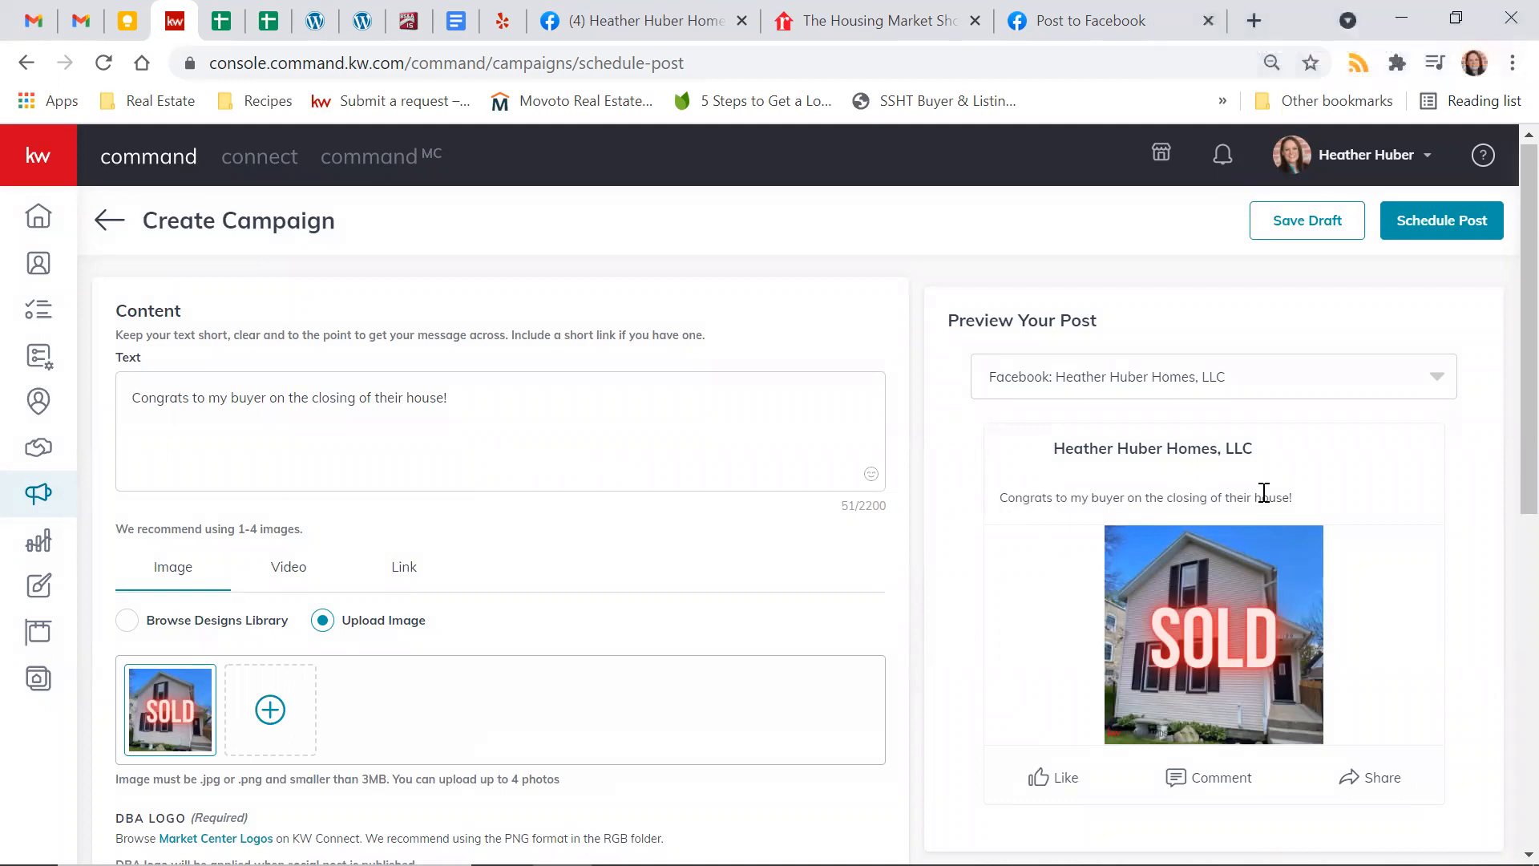
Set the congratulations post's publishing time to June 25, 2021 at 3:00 PM
scroll(377, 474, "down", 4)
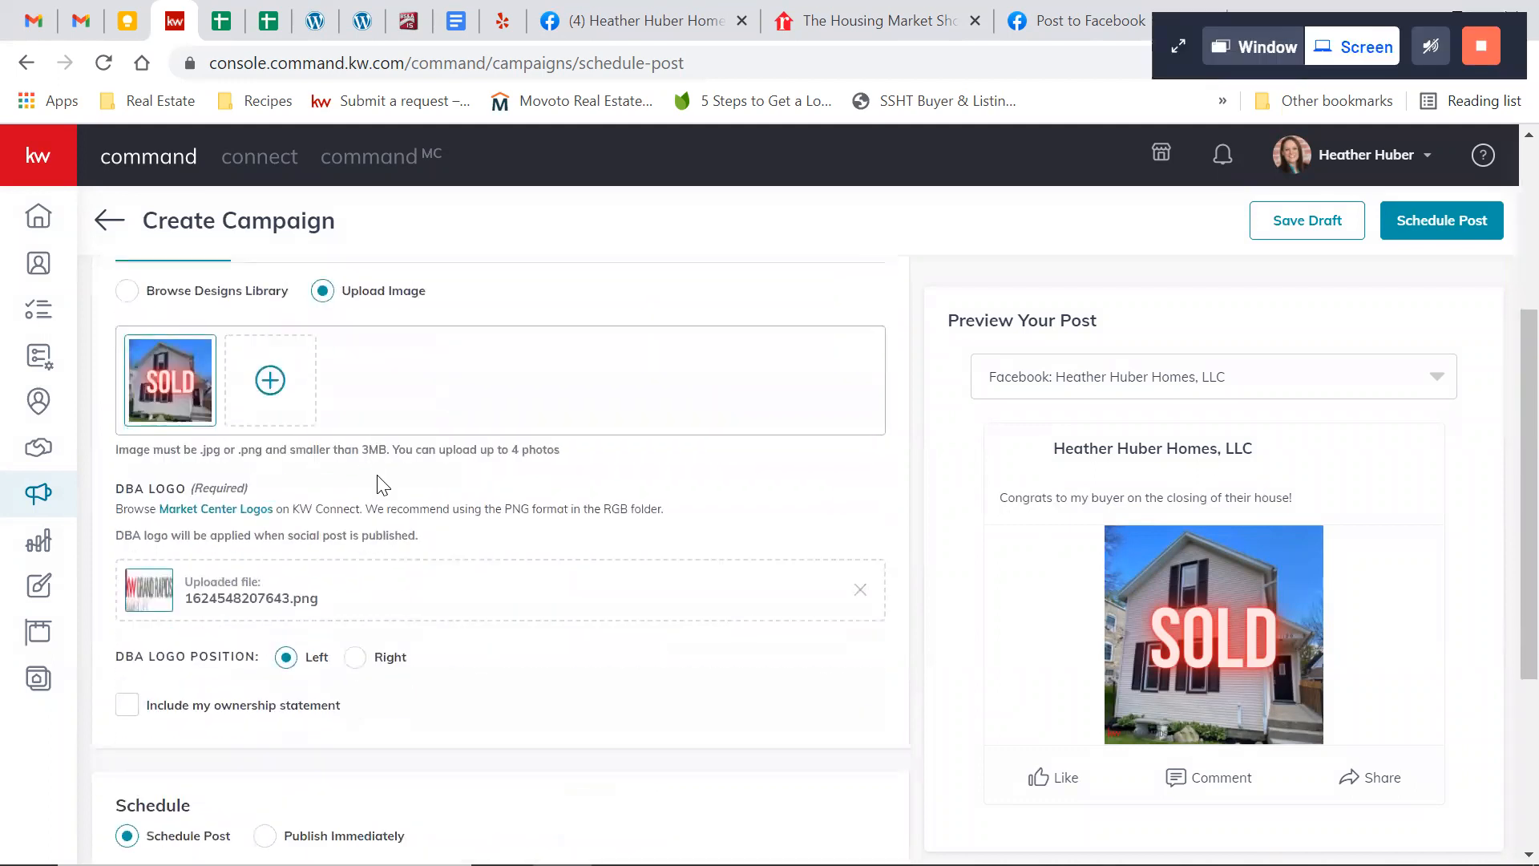
scroll(381, 485, "down", 3)
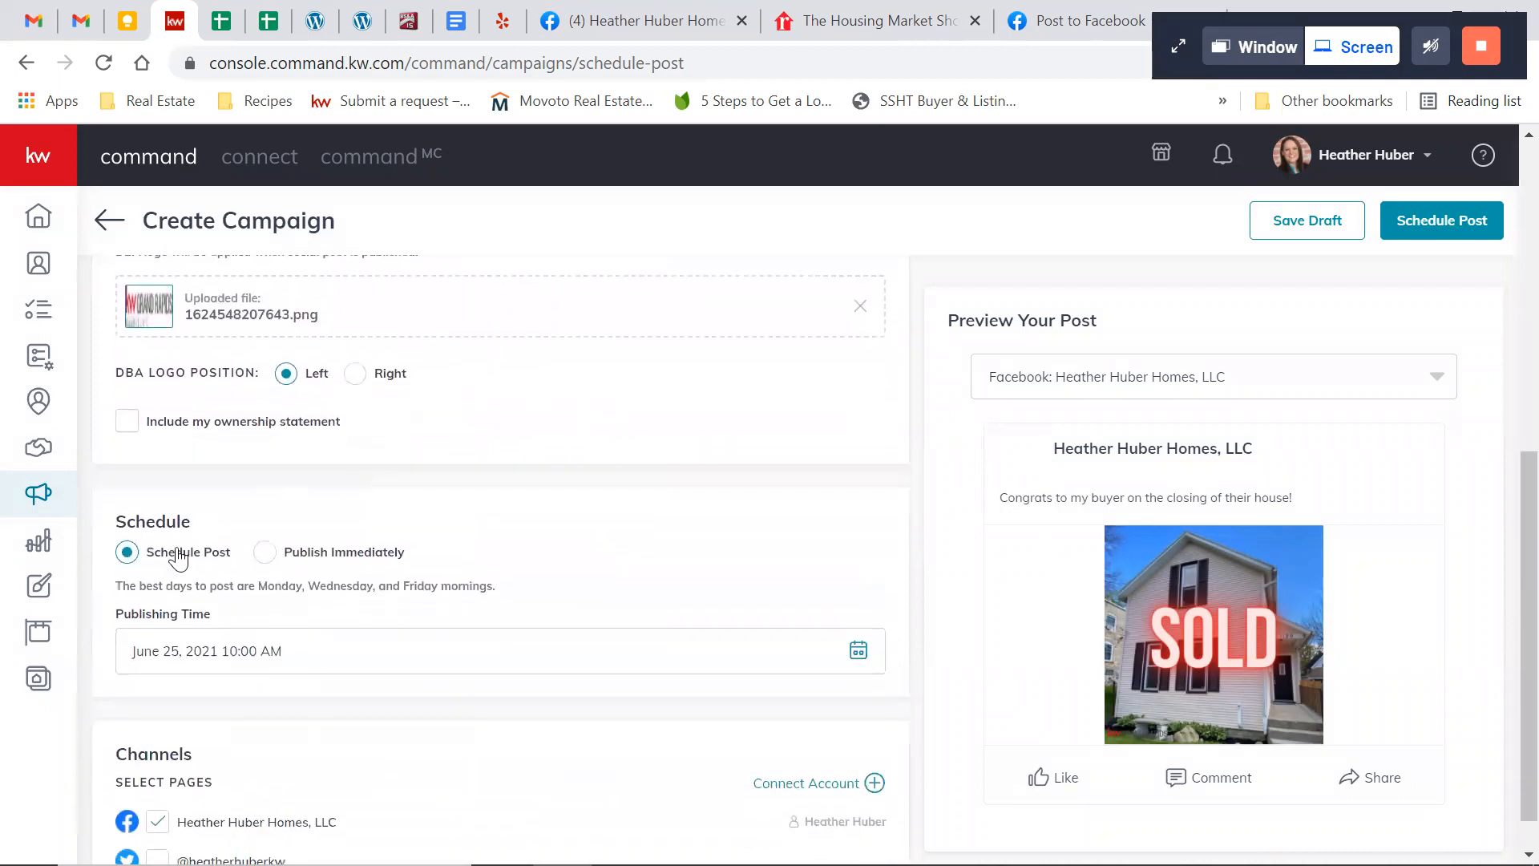
left_click(260, 671)
scroll(522, 618, "down", 2)
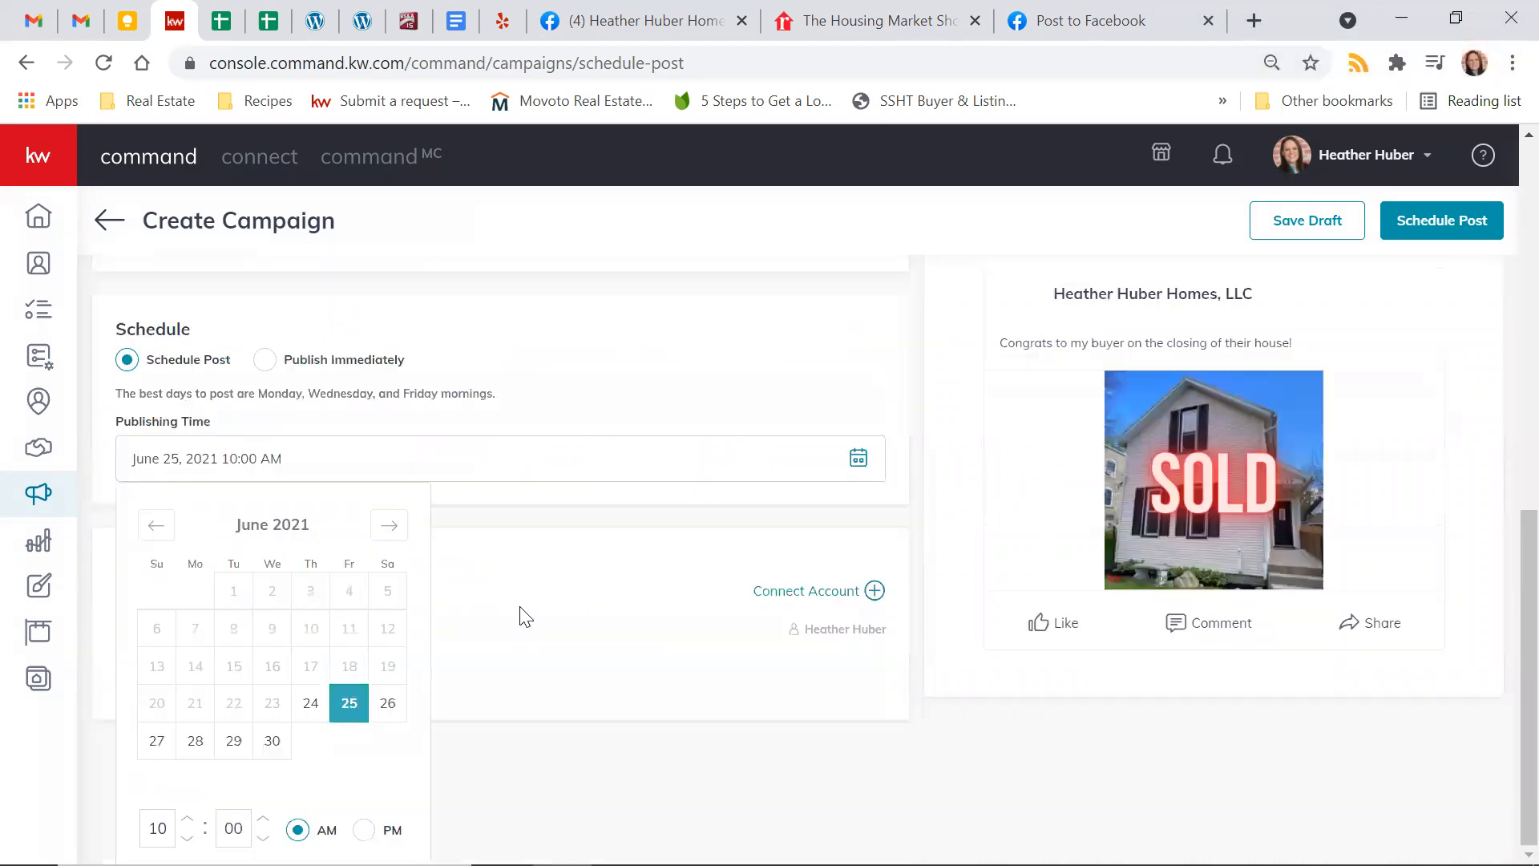
left_click(184, 819)
left_click(184, 819)
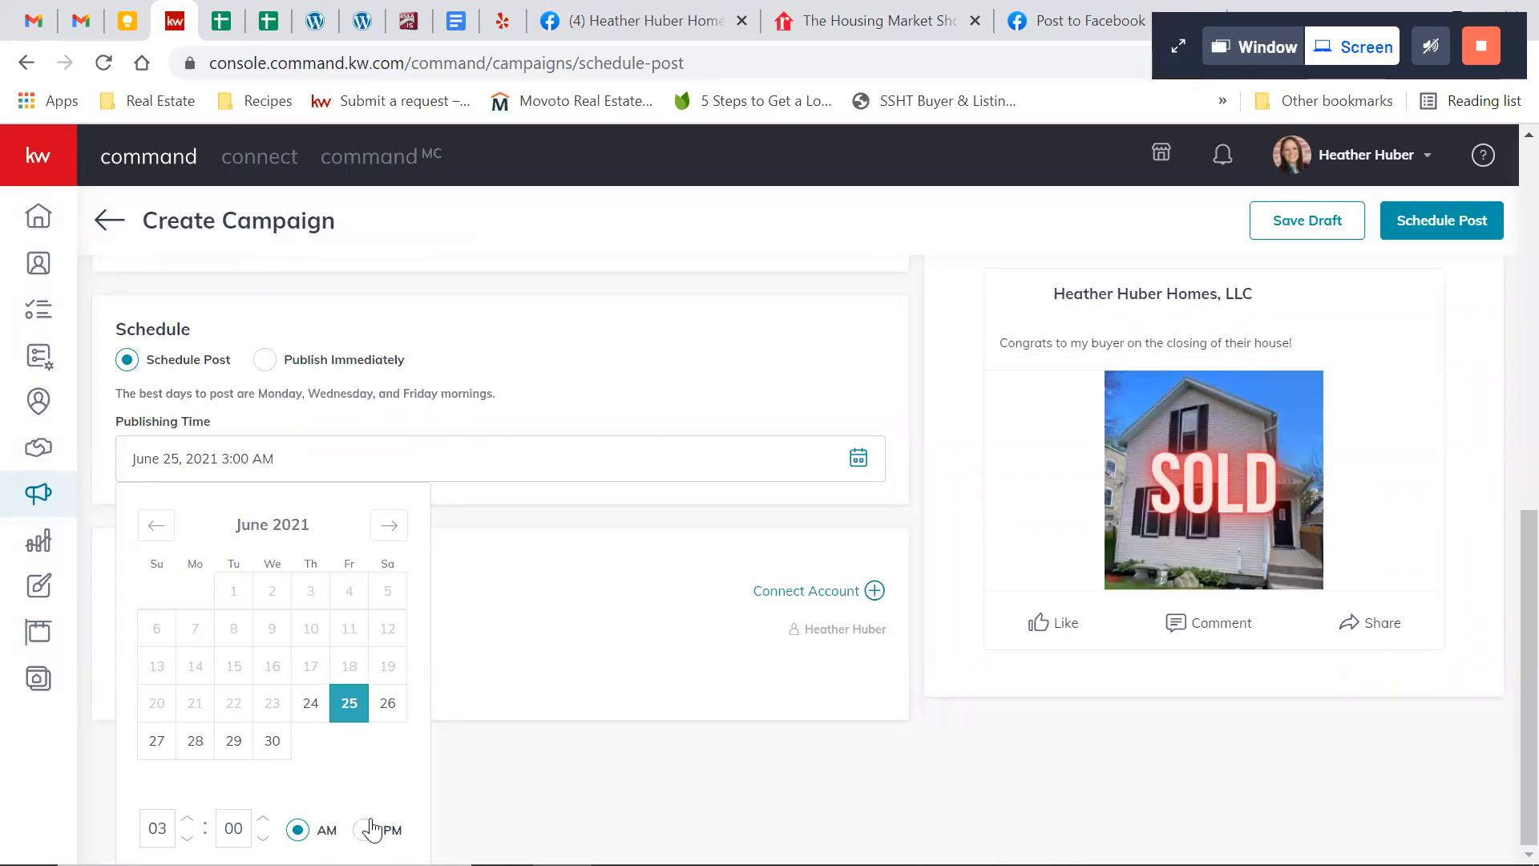
left_click(363, 830)
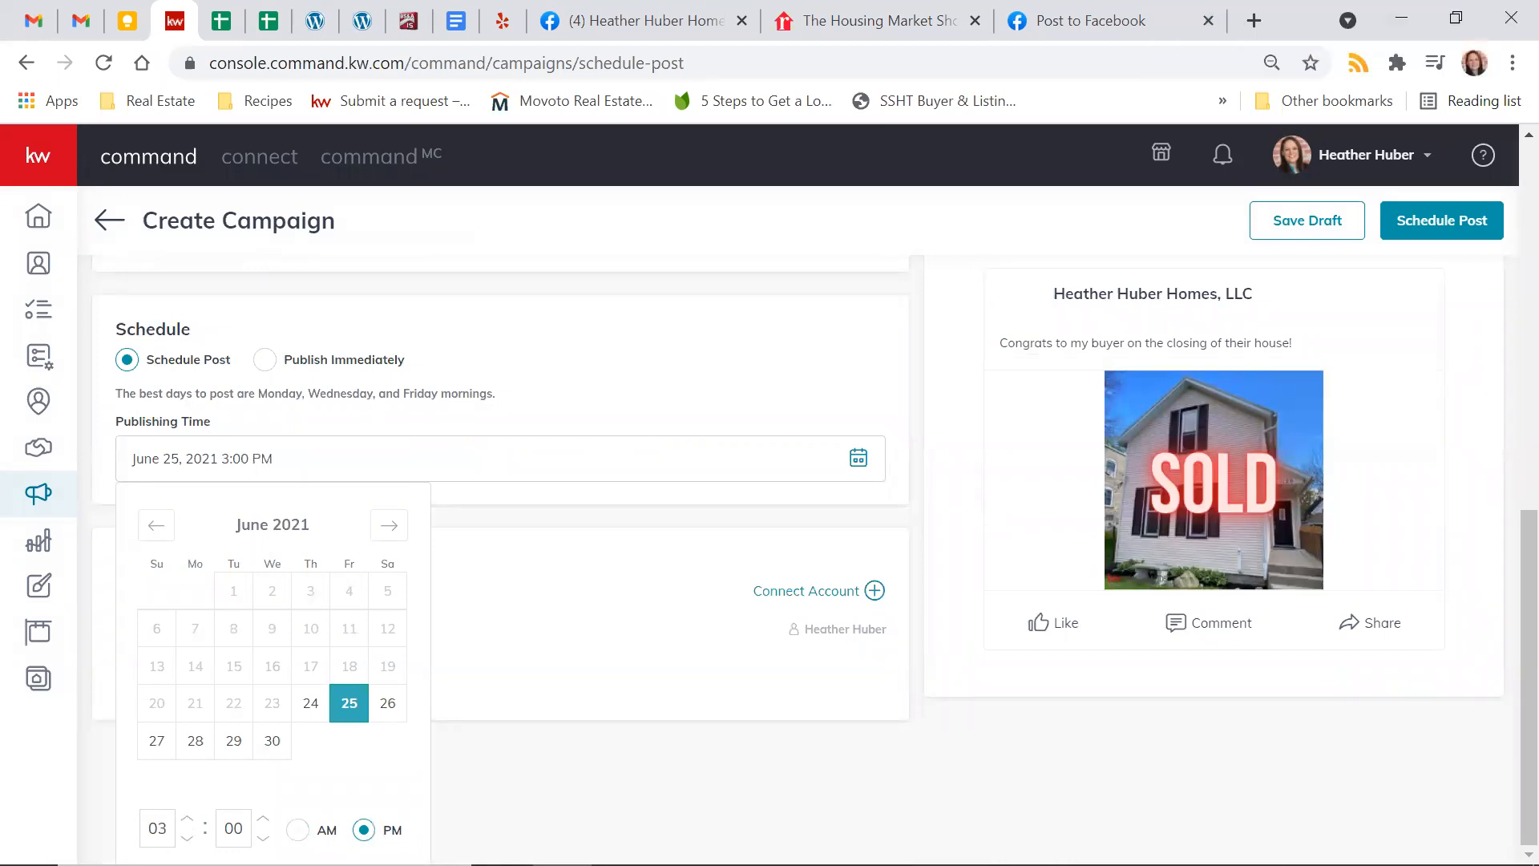
left_click(651, 535)
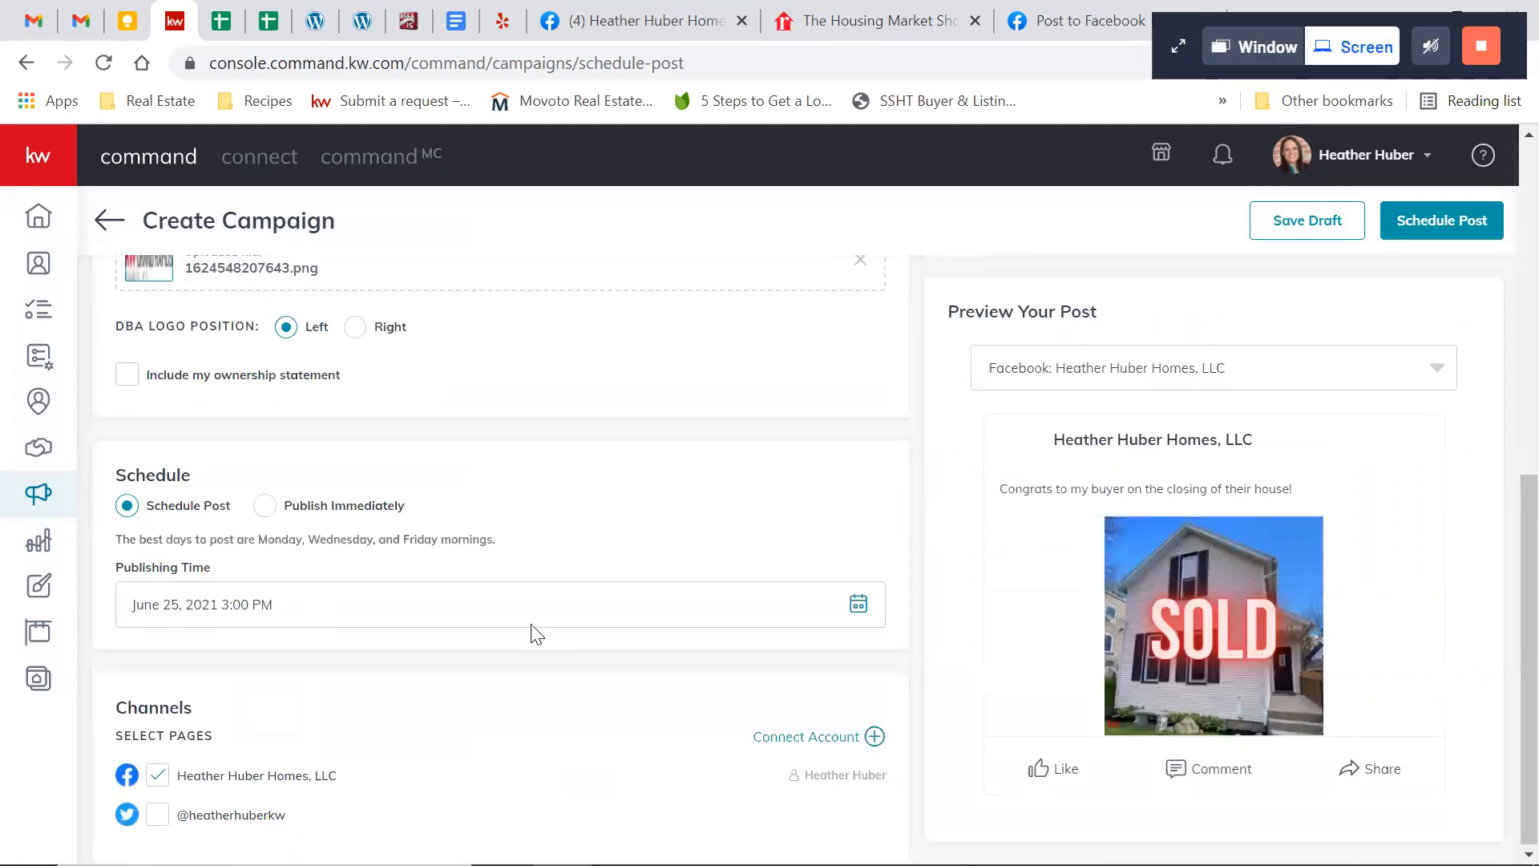
Schedule the congratulations post, confirming the request, and review the June 25 posts in the weekly list
left_click(1445, 219)
left_click(851, 561)
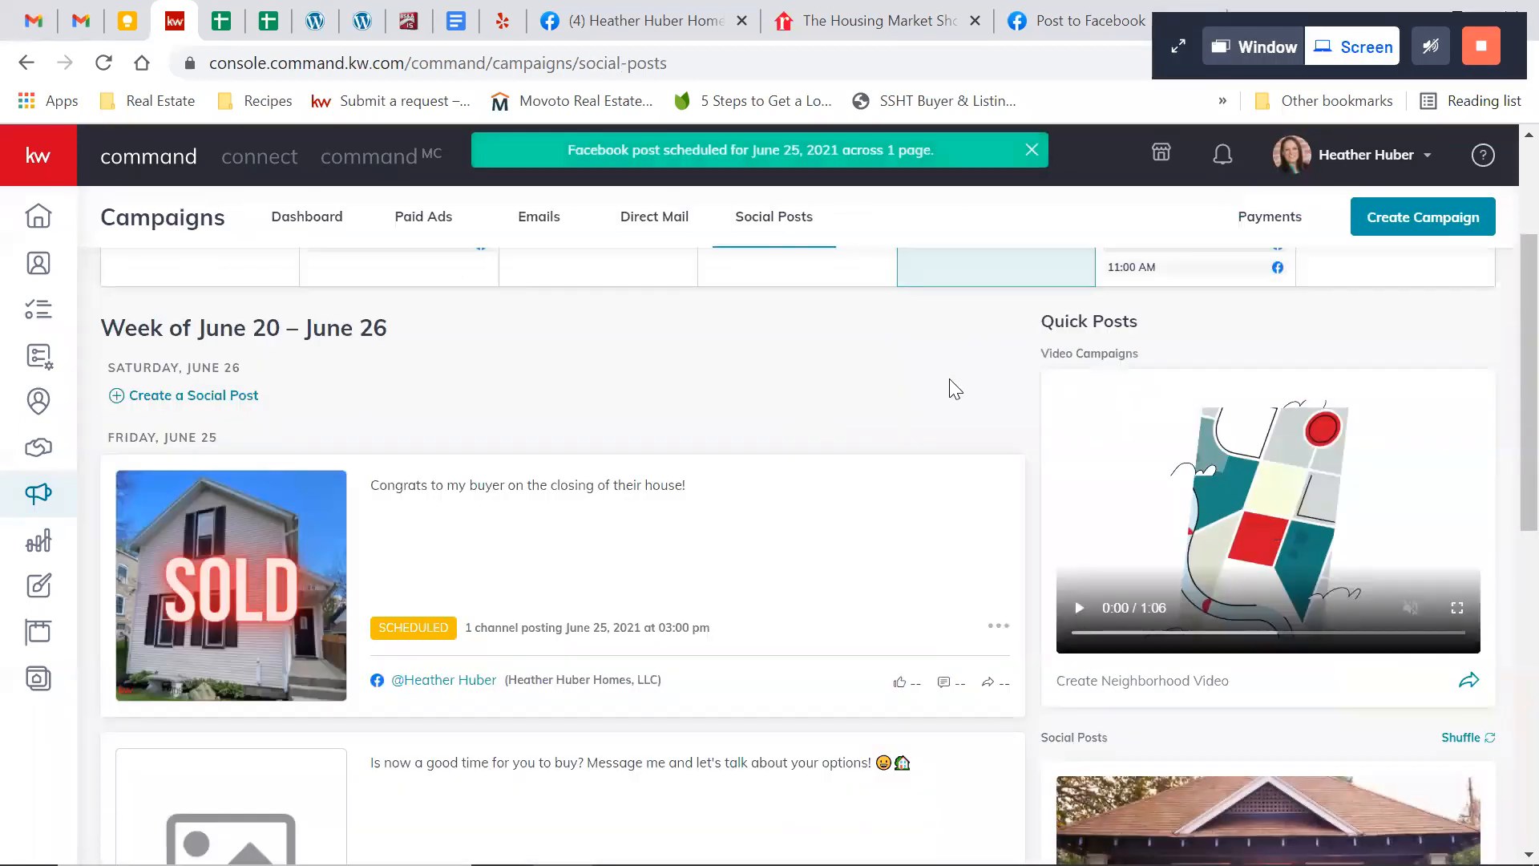
scroll(988, 403, "up", 1)
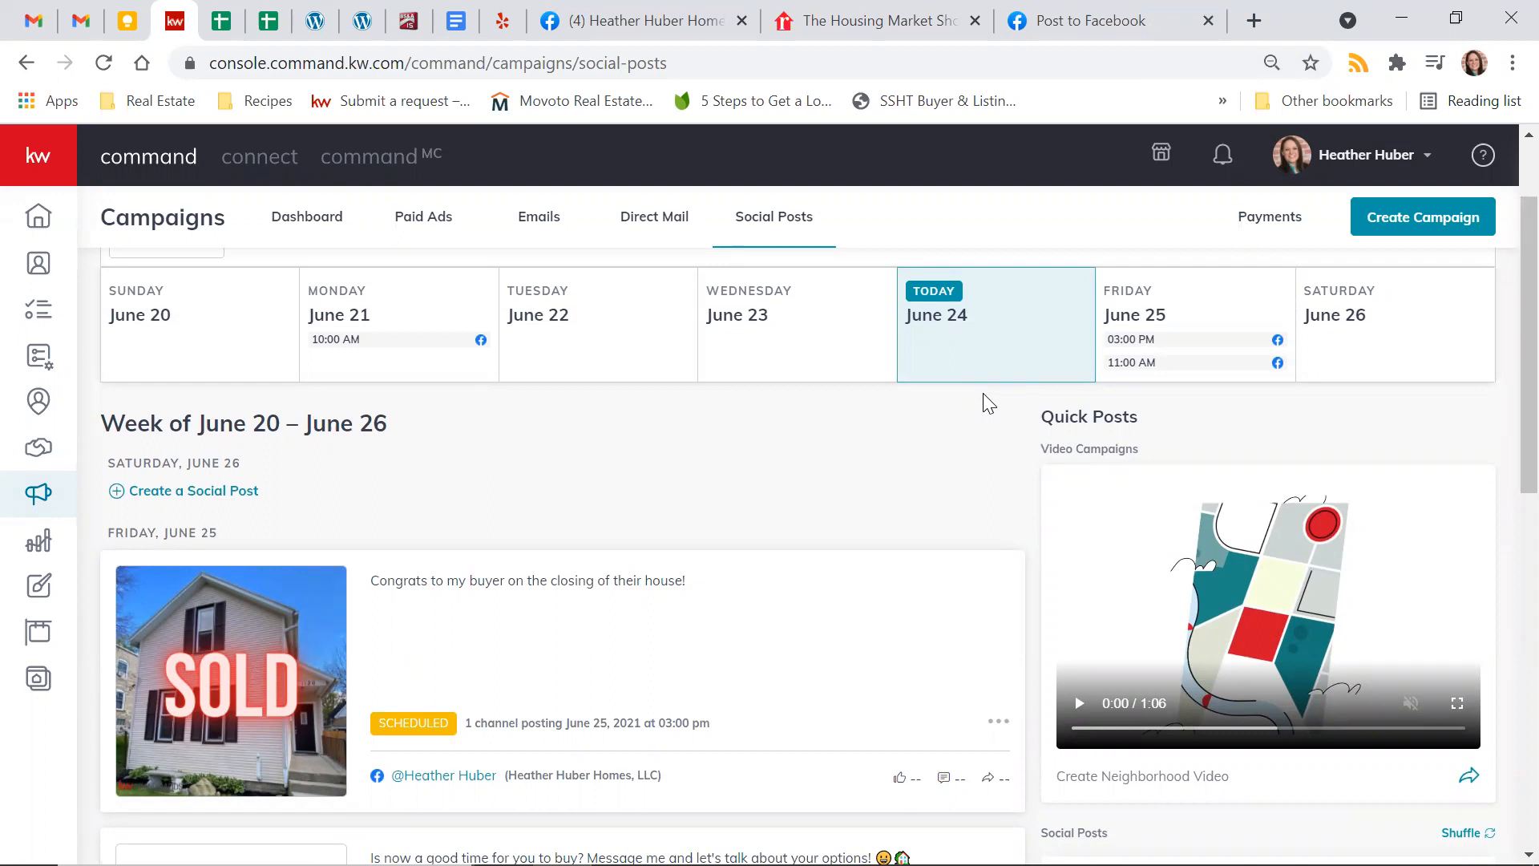
scroll(810, 433, "down", 2)
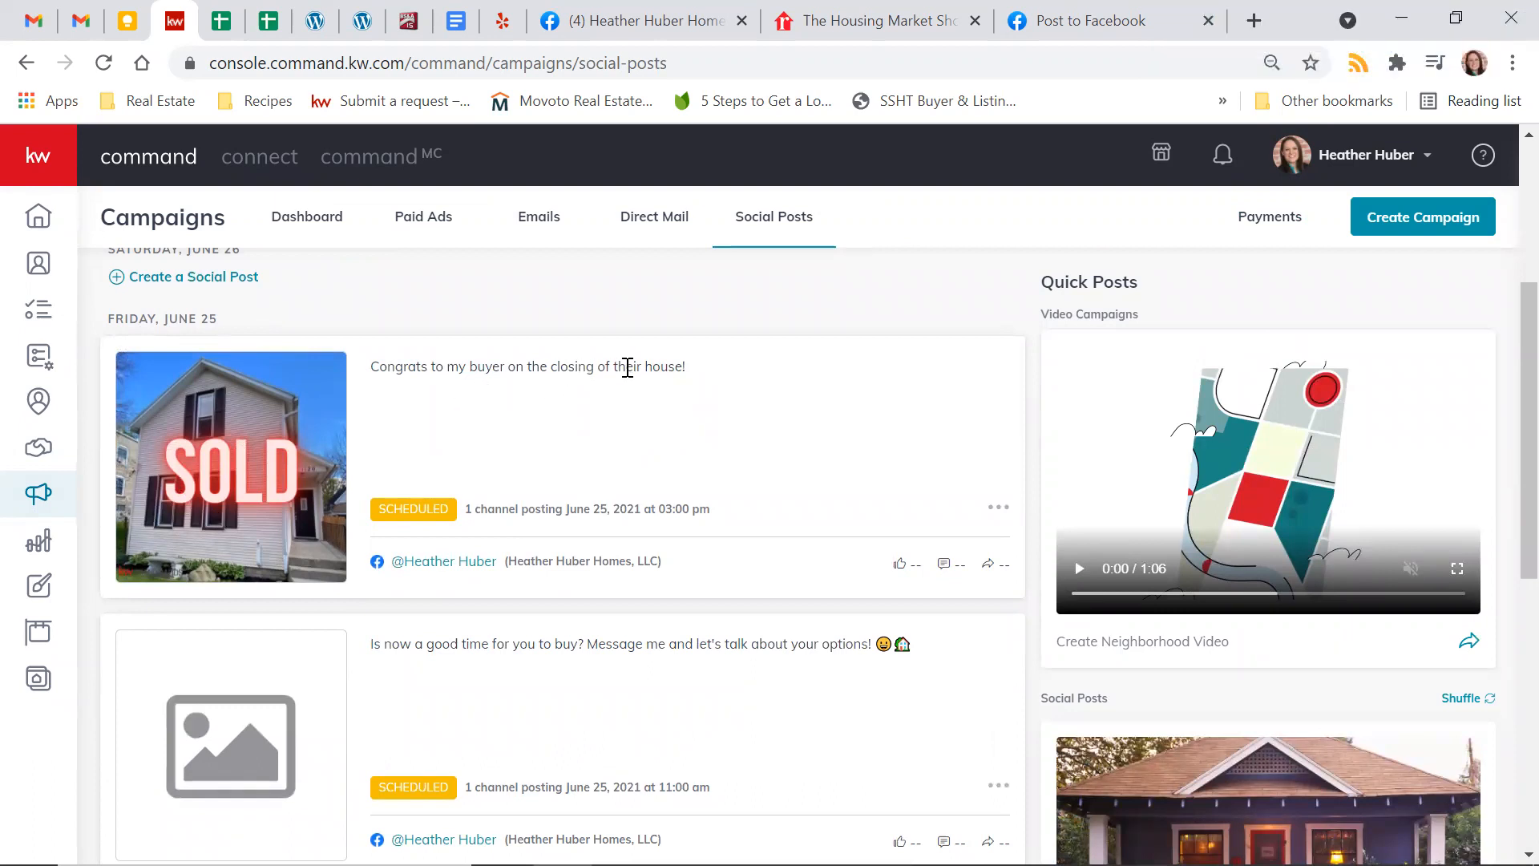
scroll(704, 384, "down", 2)
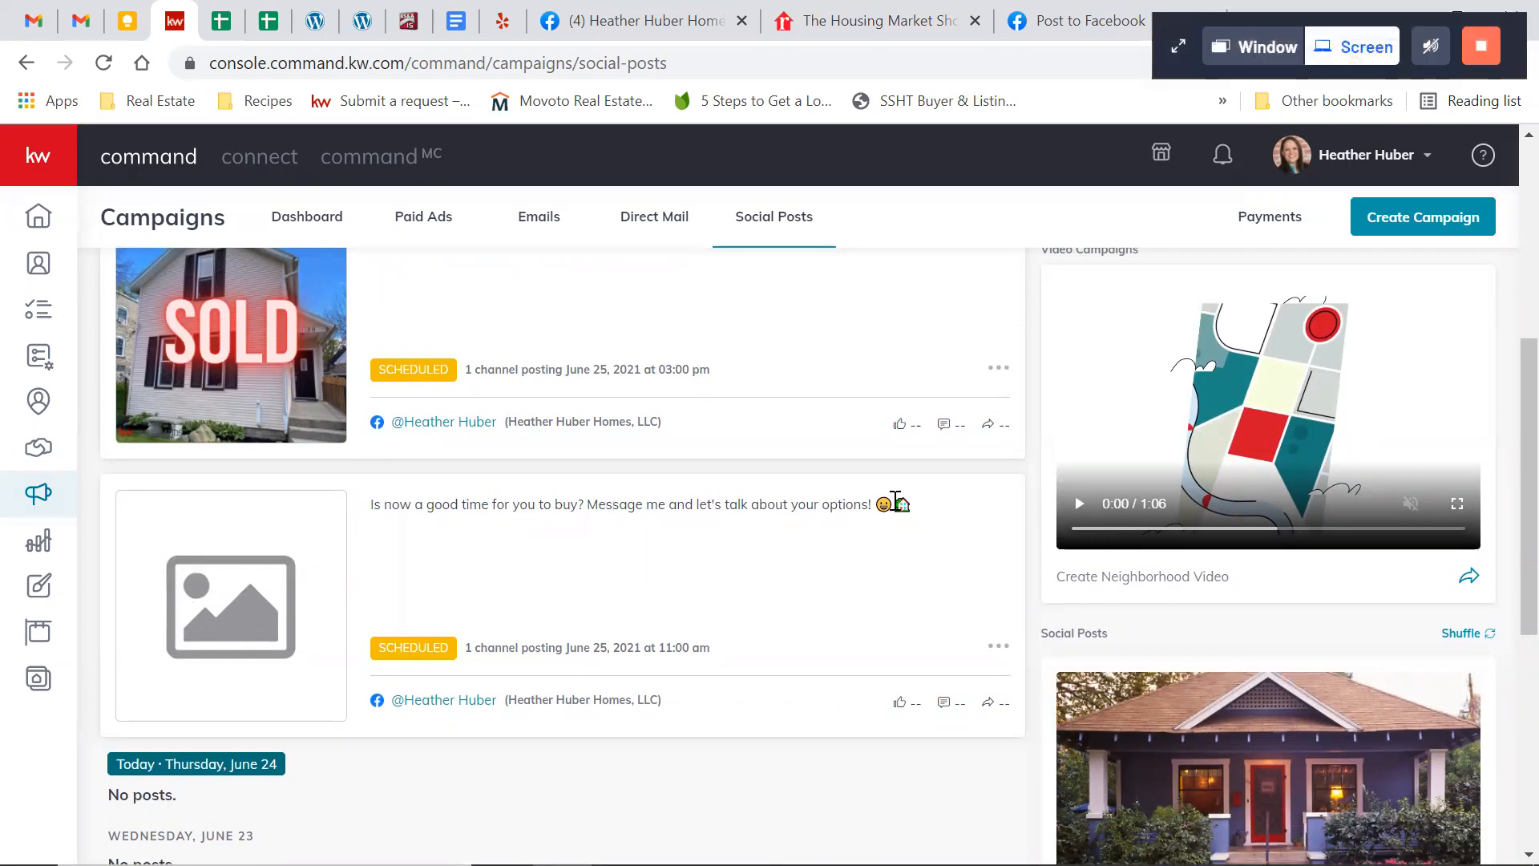
scroll(893, 502, "up", 5)
scroll(892, 499, "up", 2)
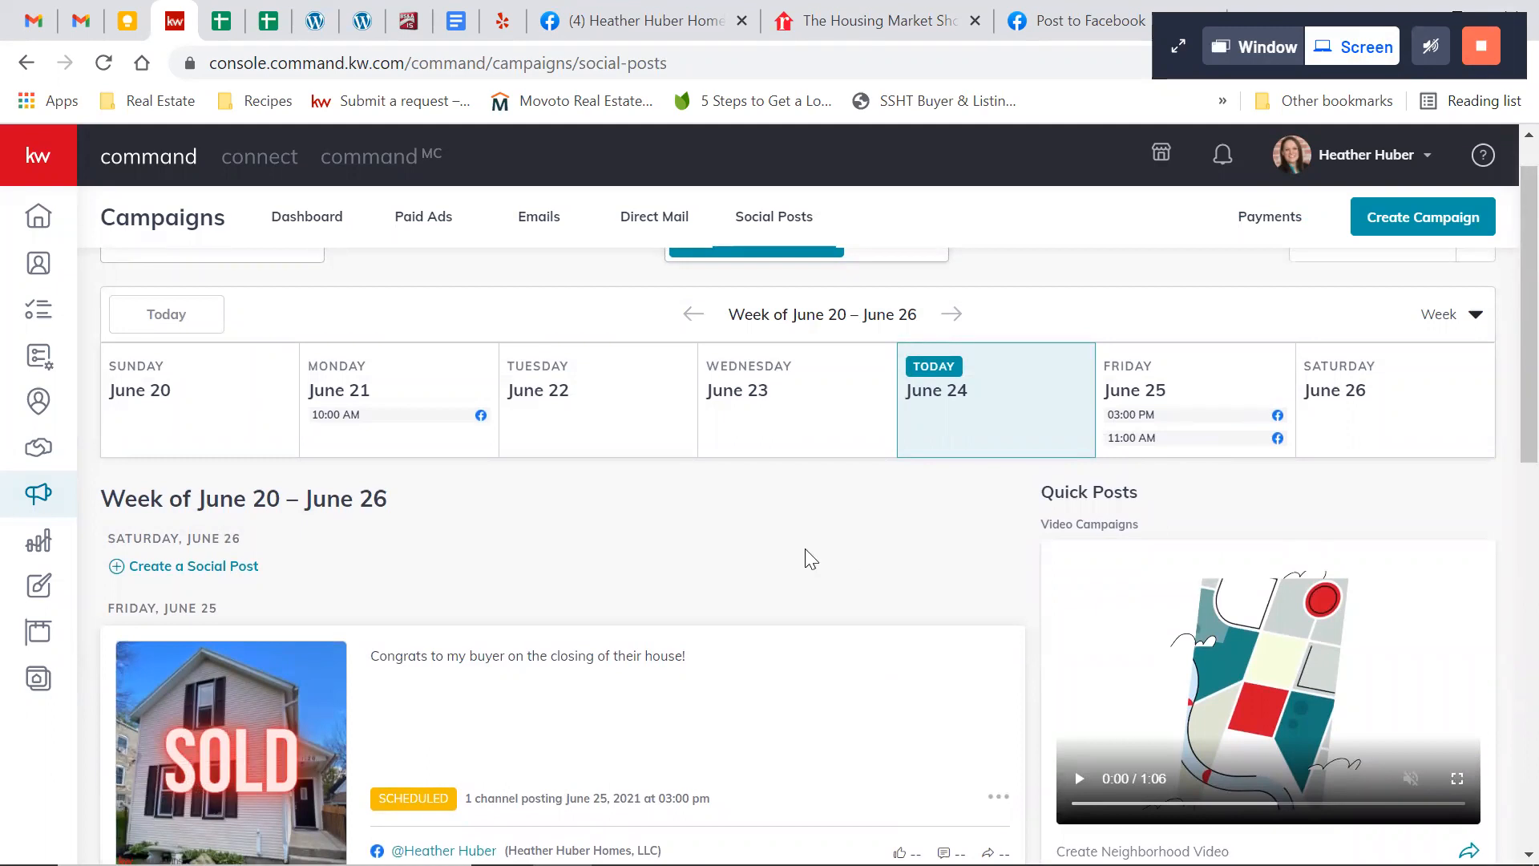
Delete the scheduled June 25 post congratulating the buyer on closing, confirming the deletion
scroll(809, 559, "down", 4)
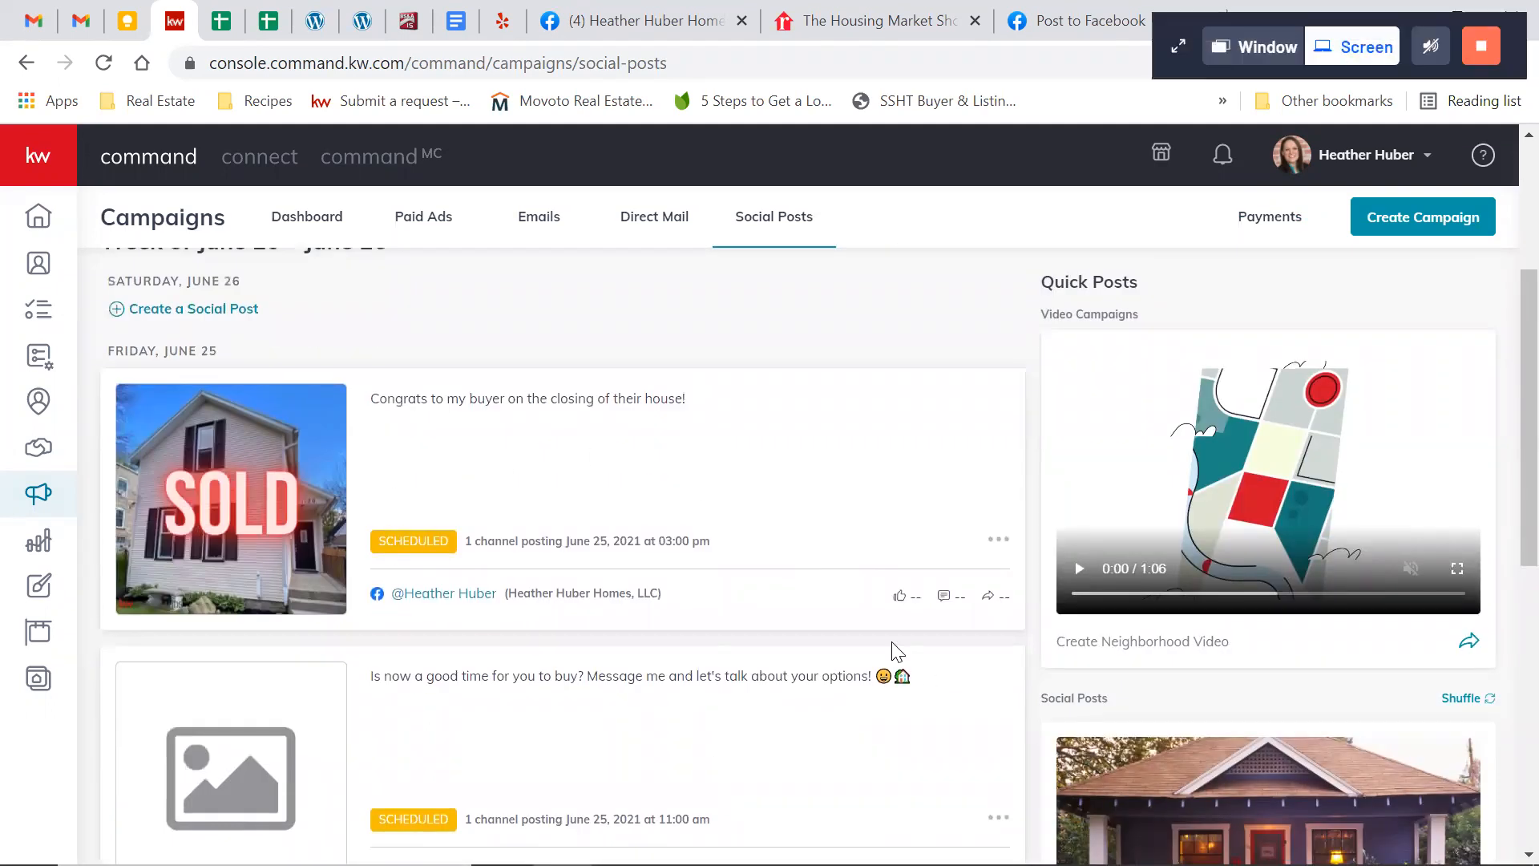
left_click(1001, 544)
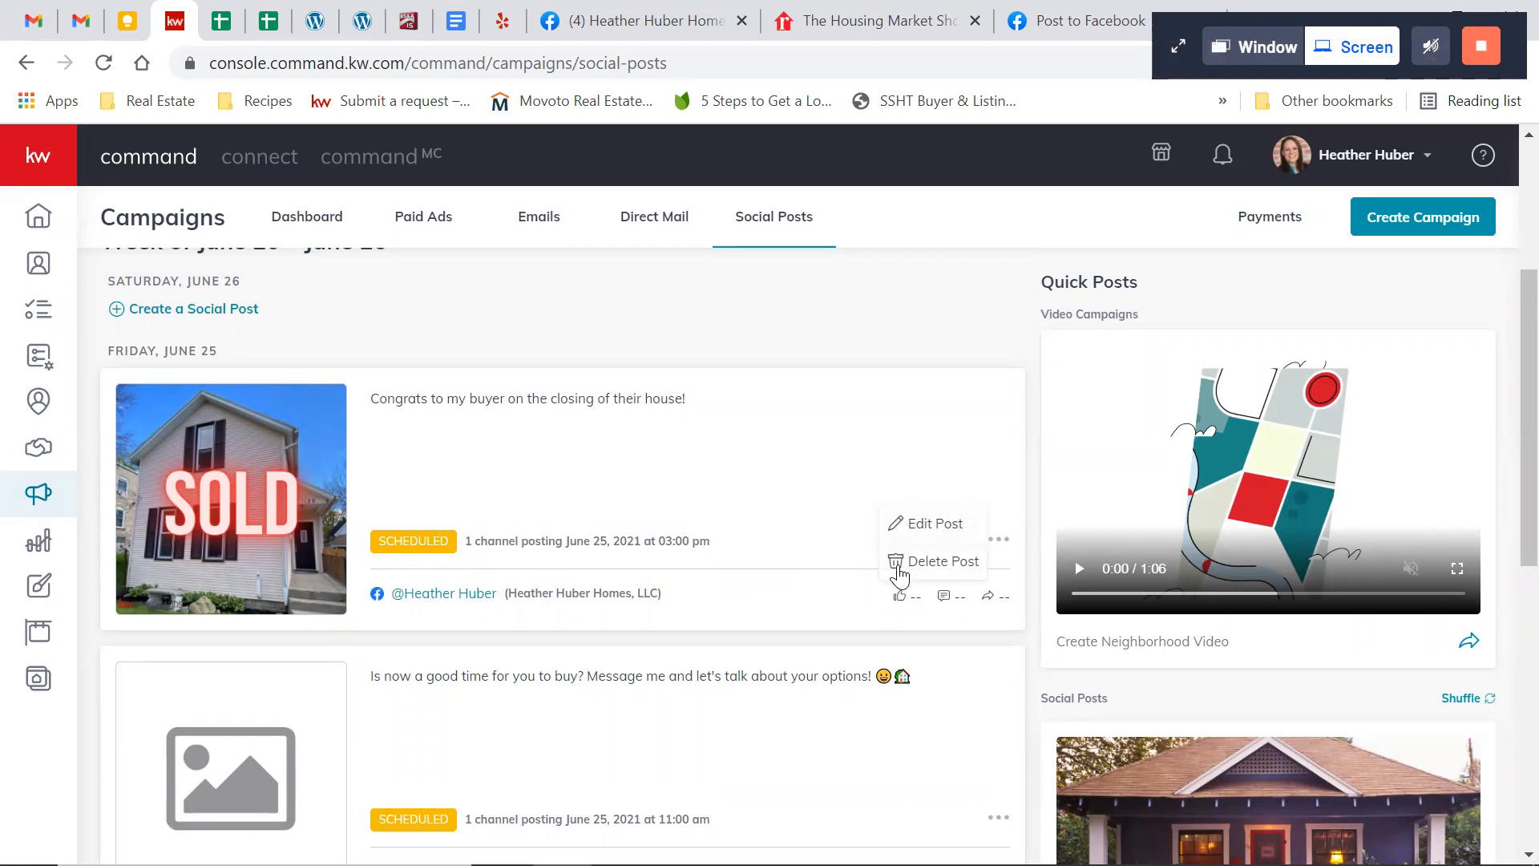
left_click(900, 572)
left_click(833, 567)
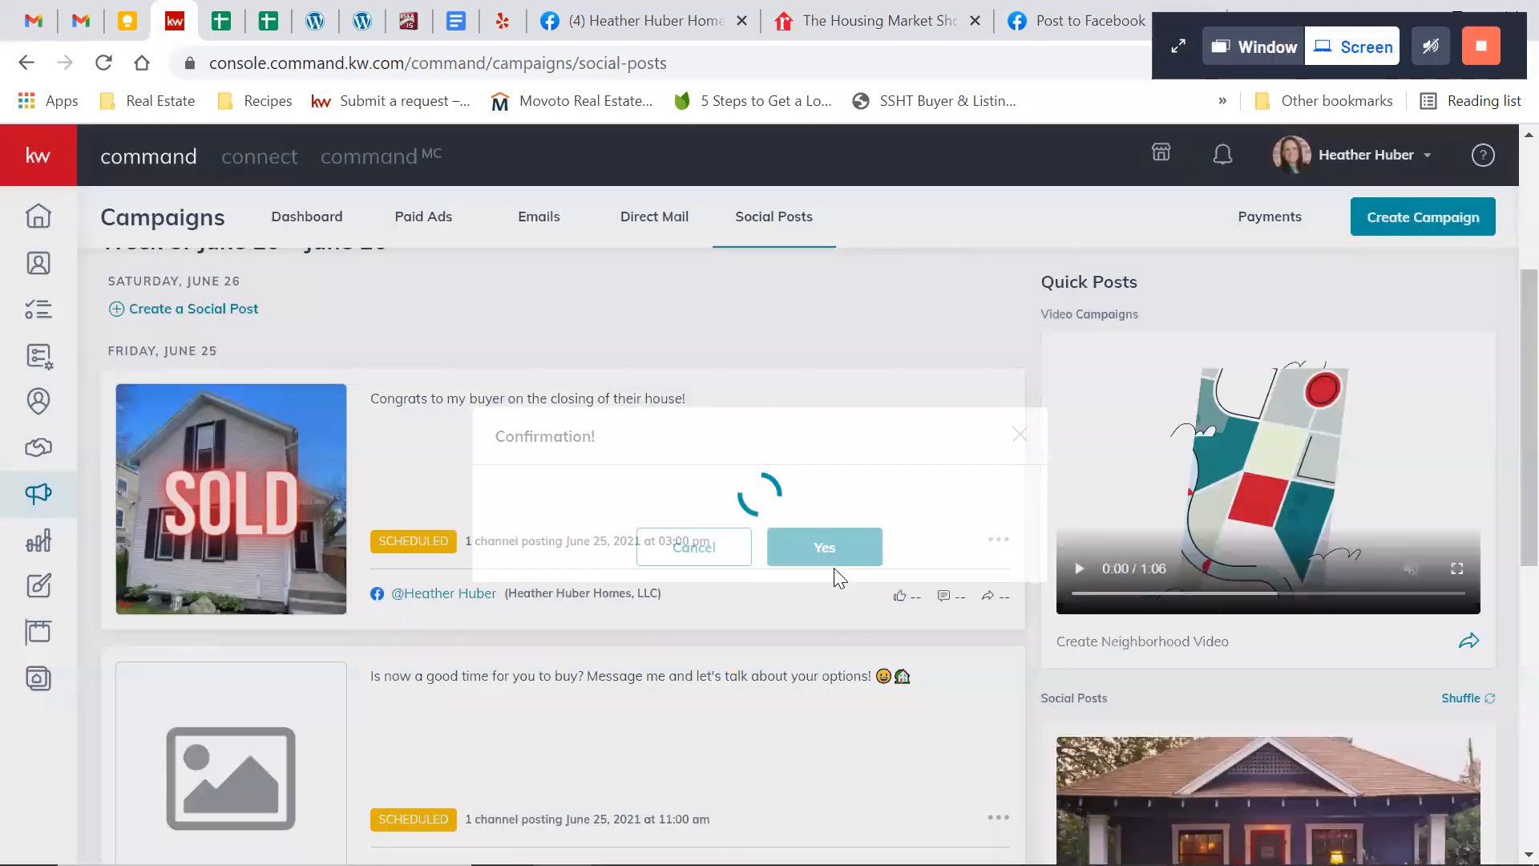
Delete the remaining June 25 post asking "Is now a good time for you to buy?" and check the weekly calendar
left_click(999, 538)
left_click(952, 564)
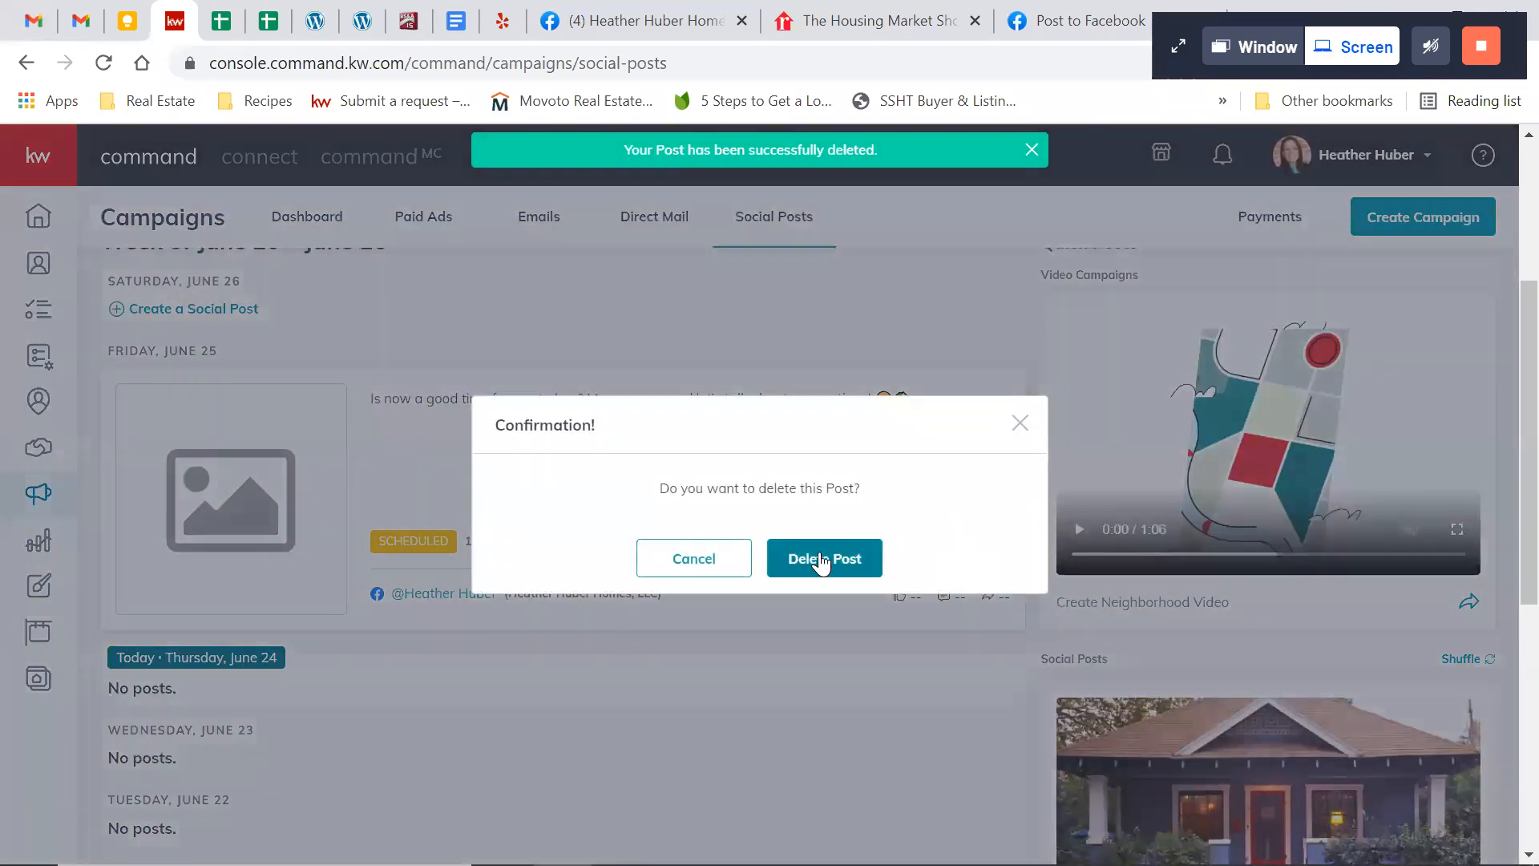
left_click(819, 553)
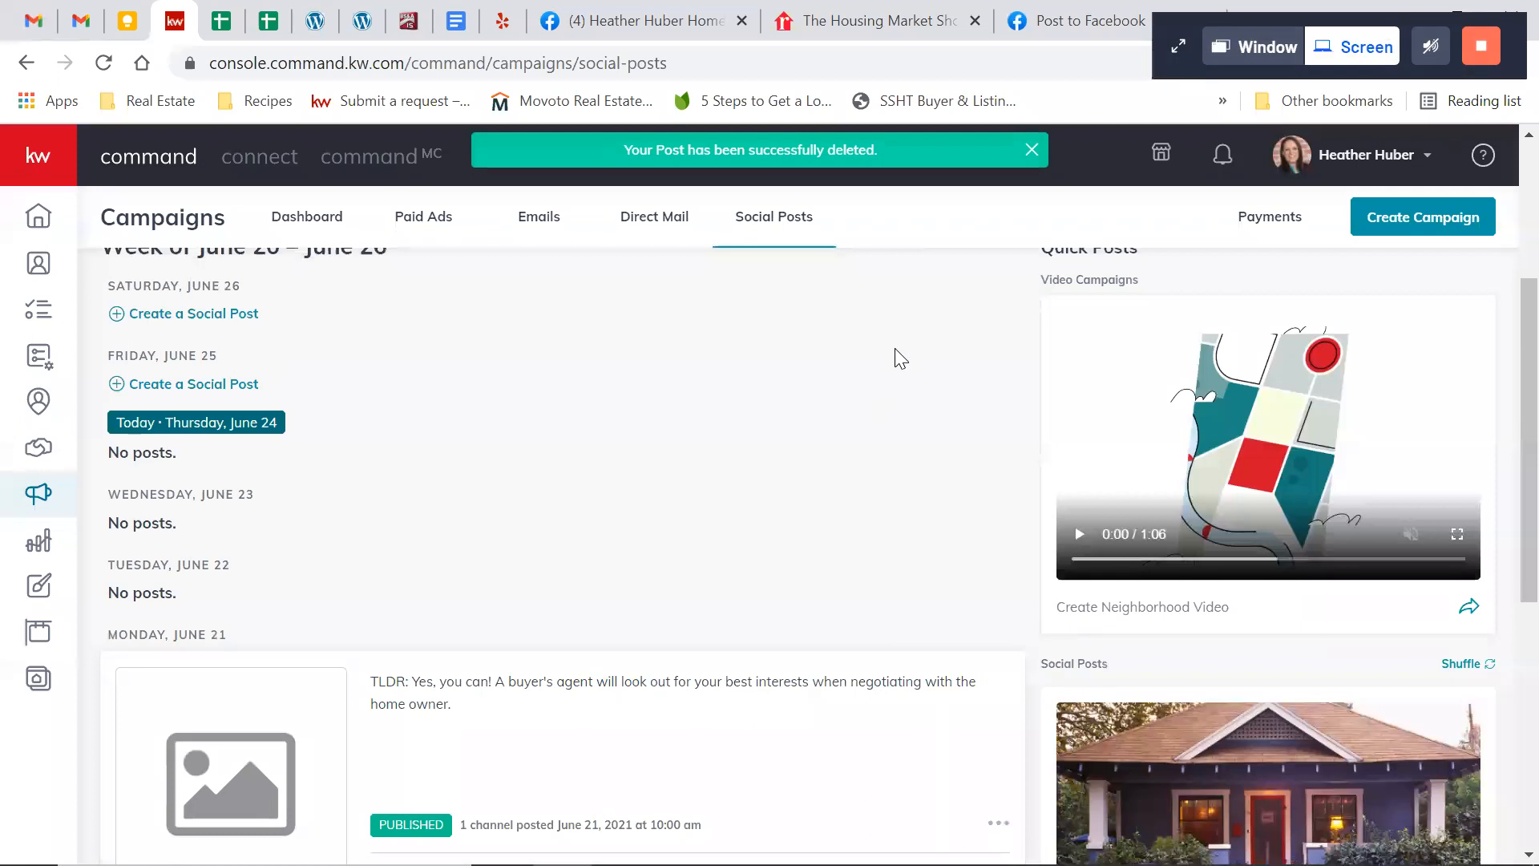
scroll(900, 352, "up", 4)
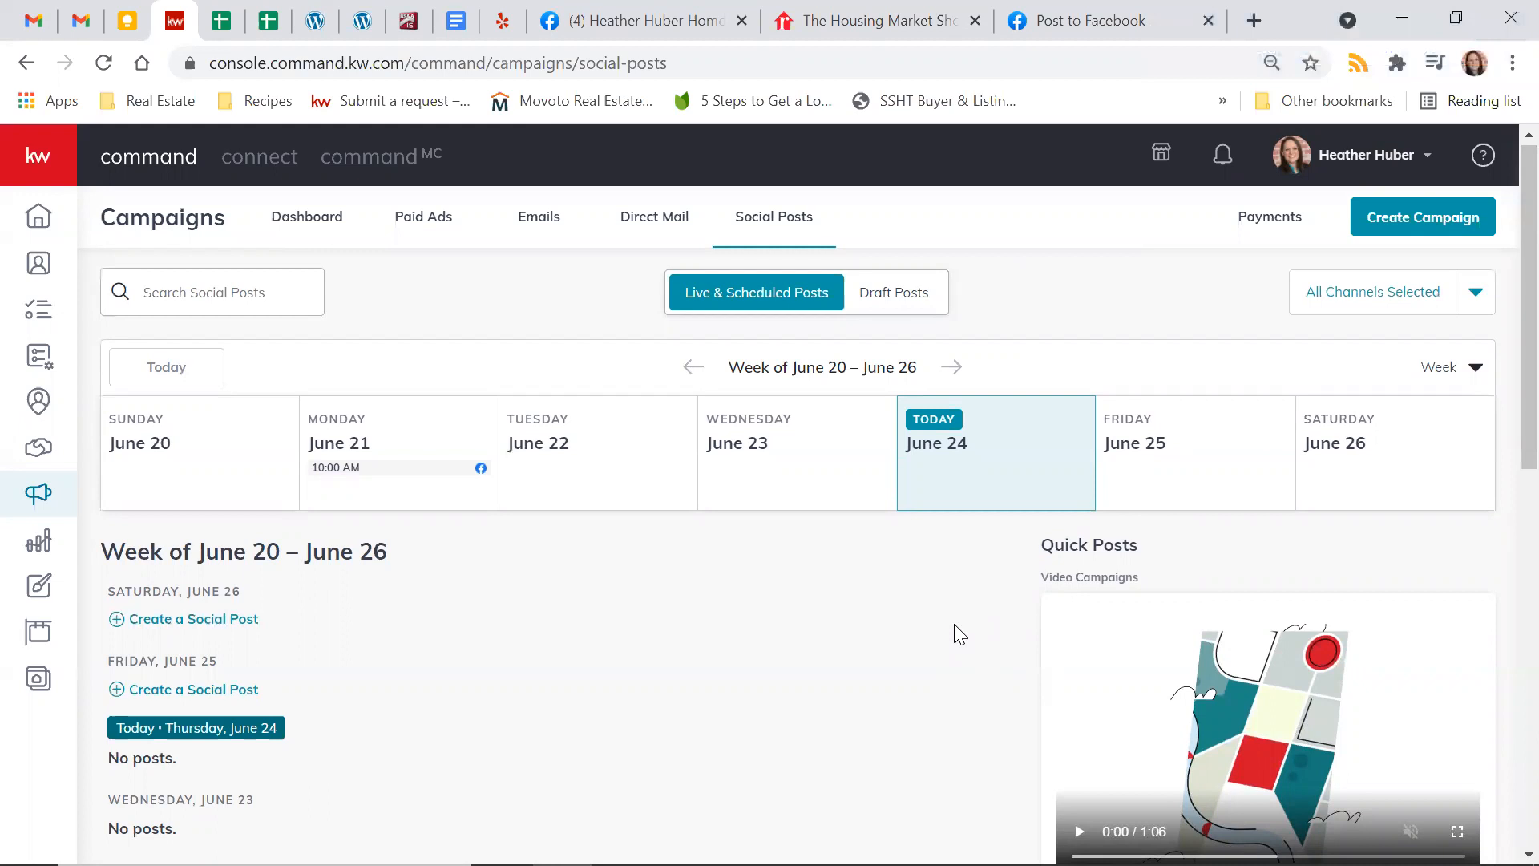
scroll(954, 629, "down", 4)
scroll(954, 629, "up", 4)
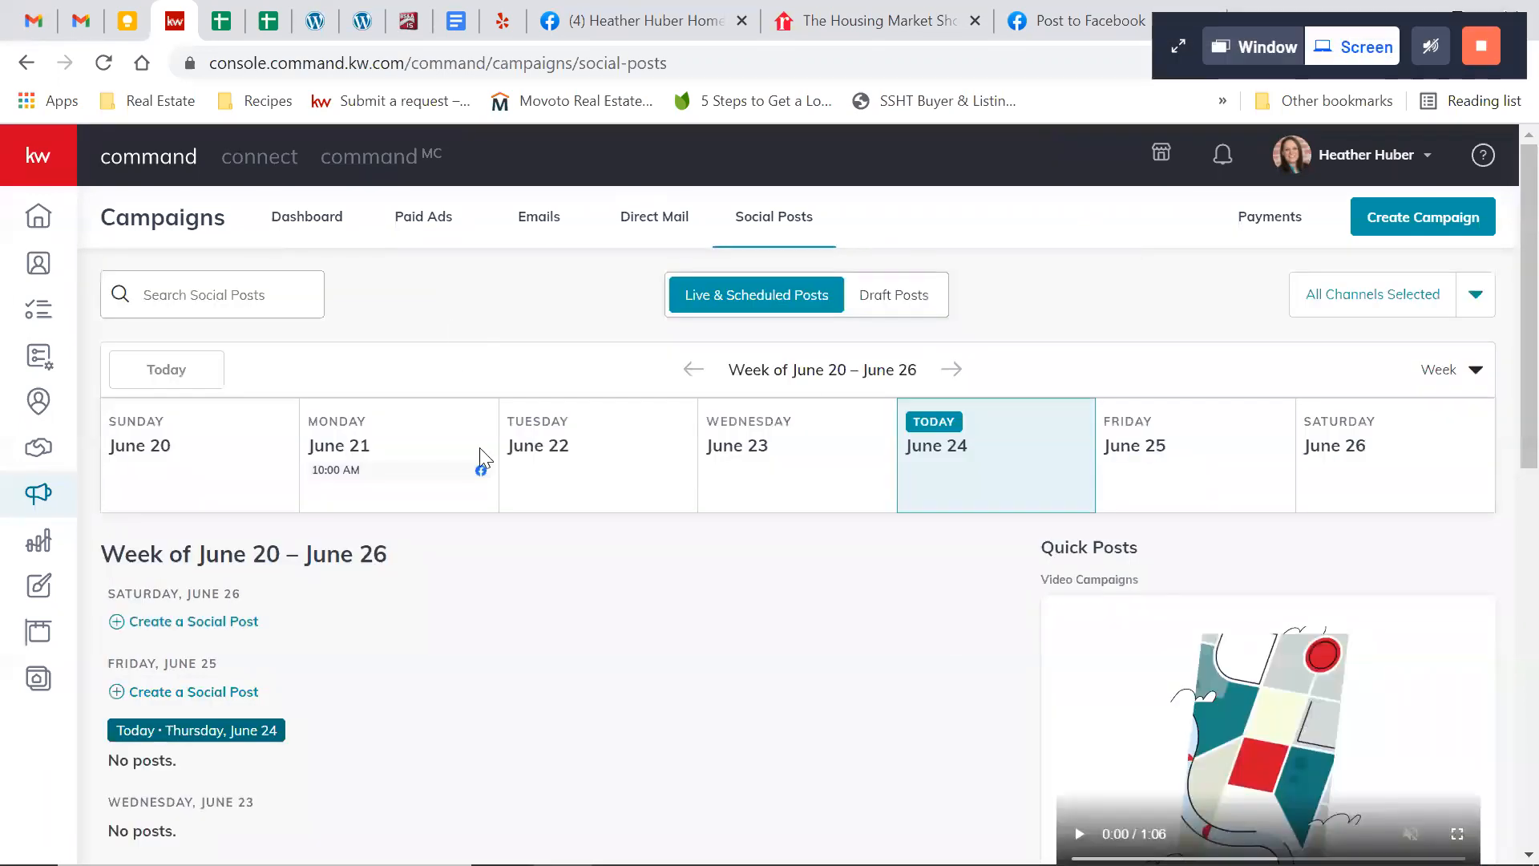
From the paid ads overview, start a new Social Ad campaign named "Test Campaign"
left_click(433, 227)
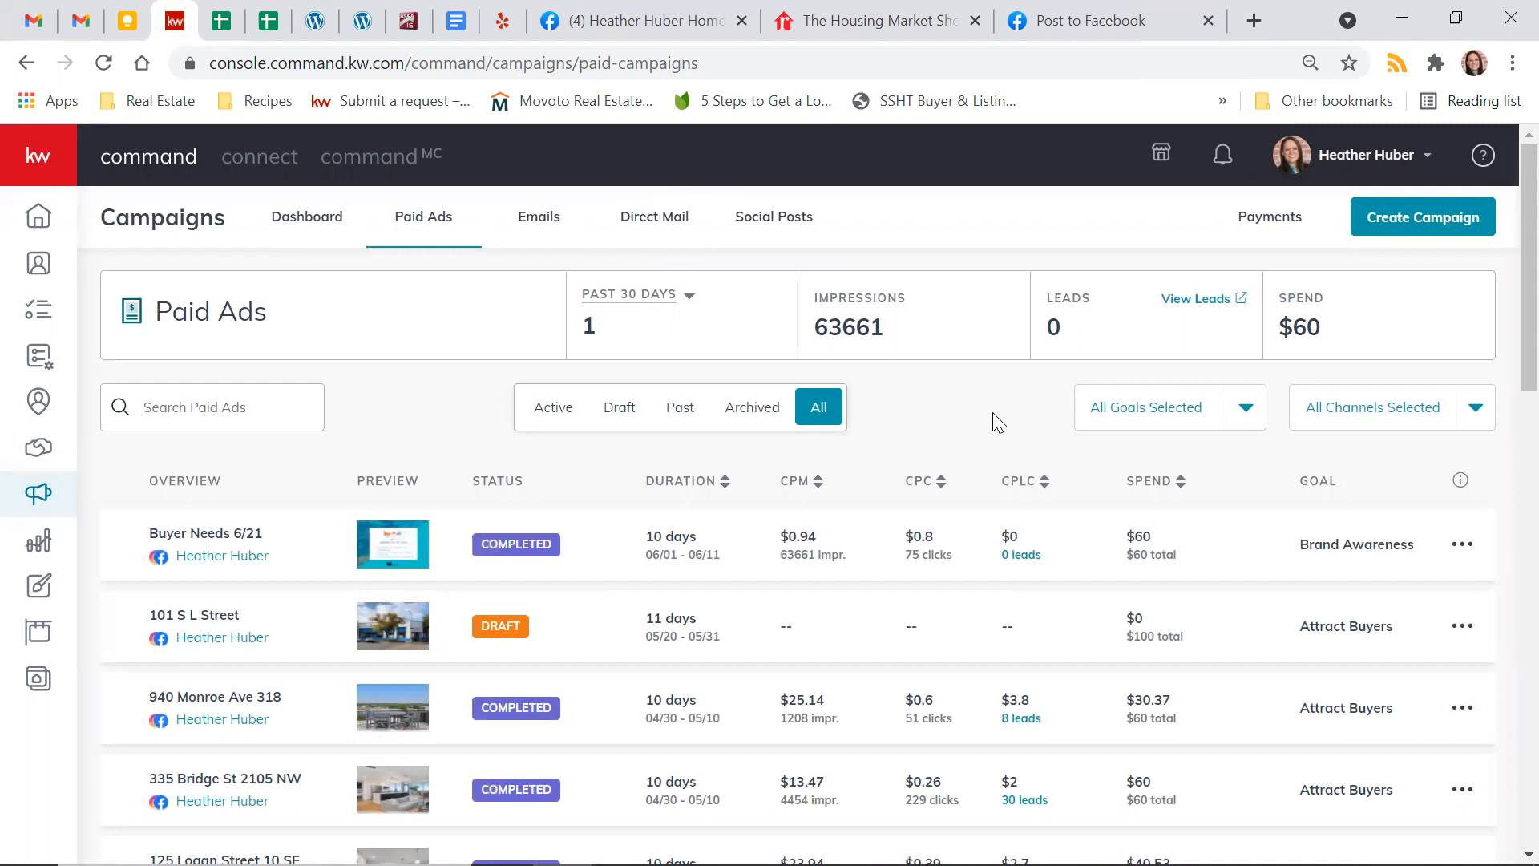
left_click(1384, 224)
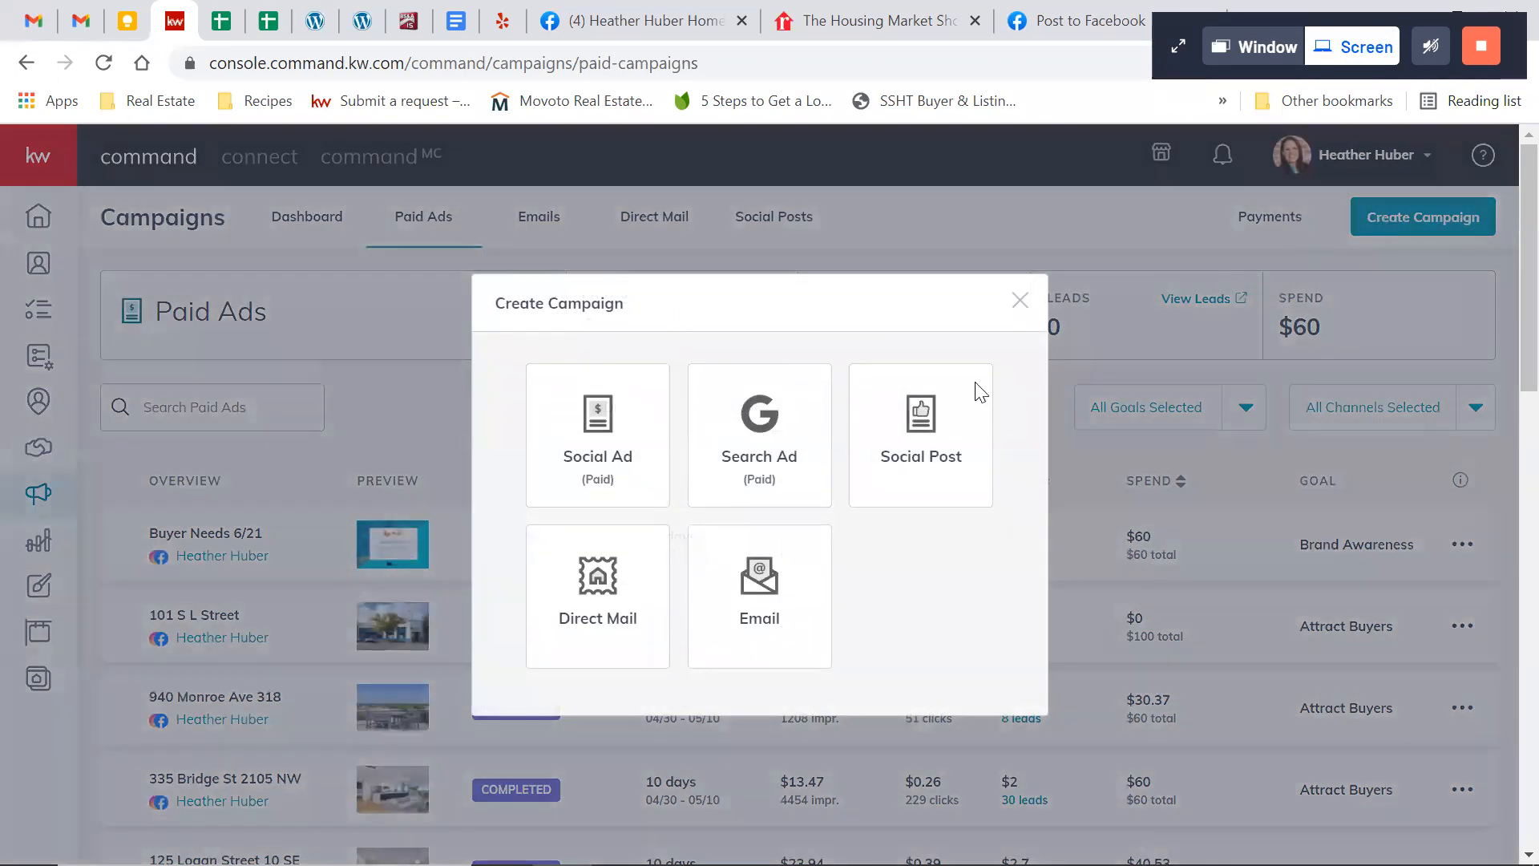
left_click(591, 474)
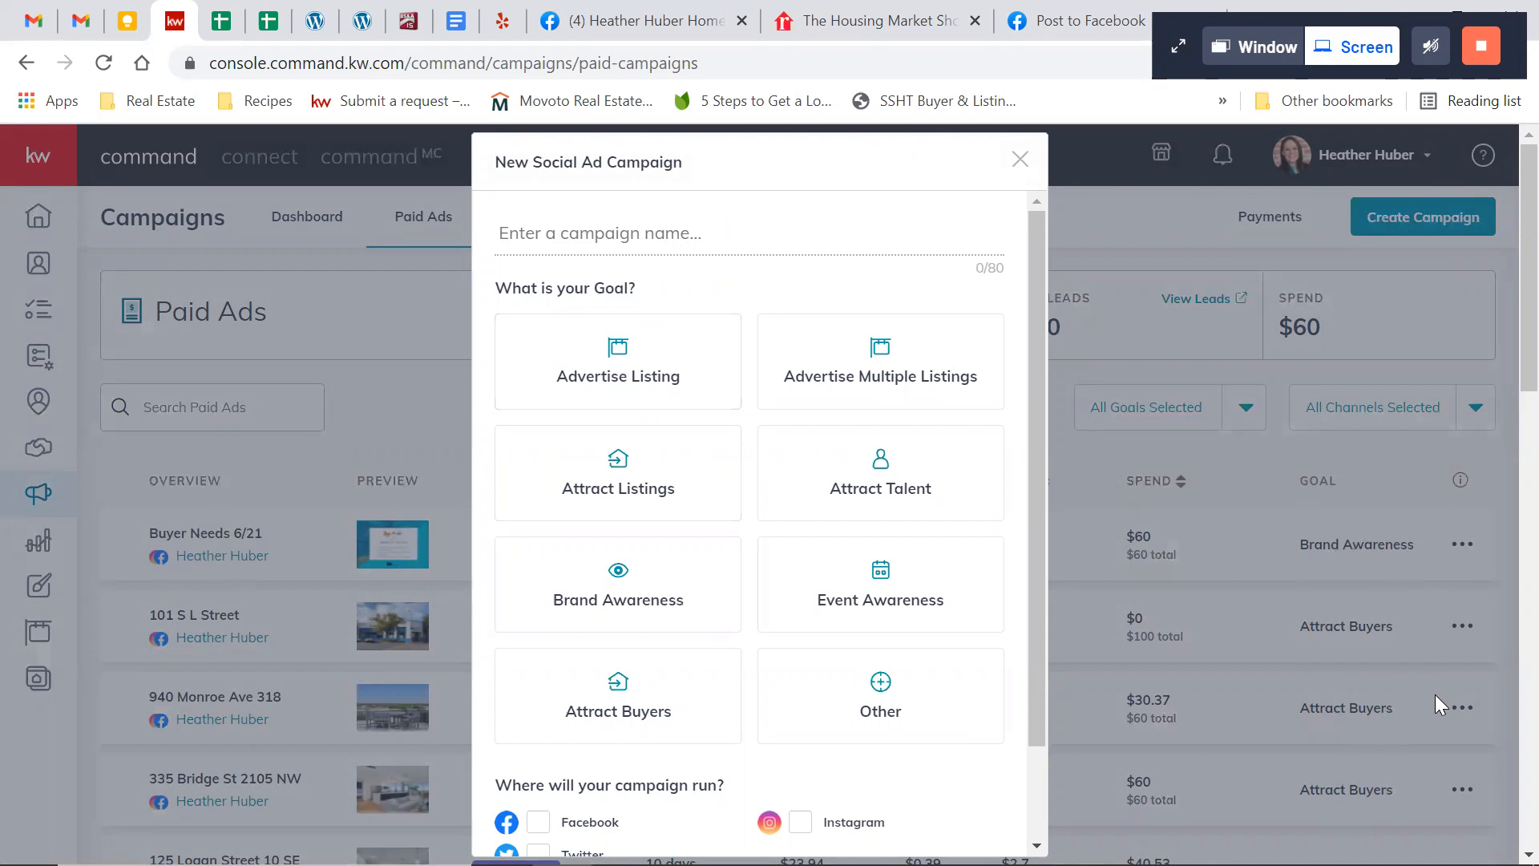
left_click(673, 234)
type("Test Campaign")
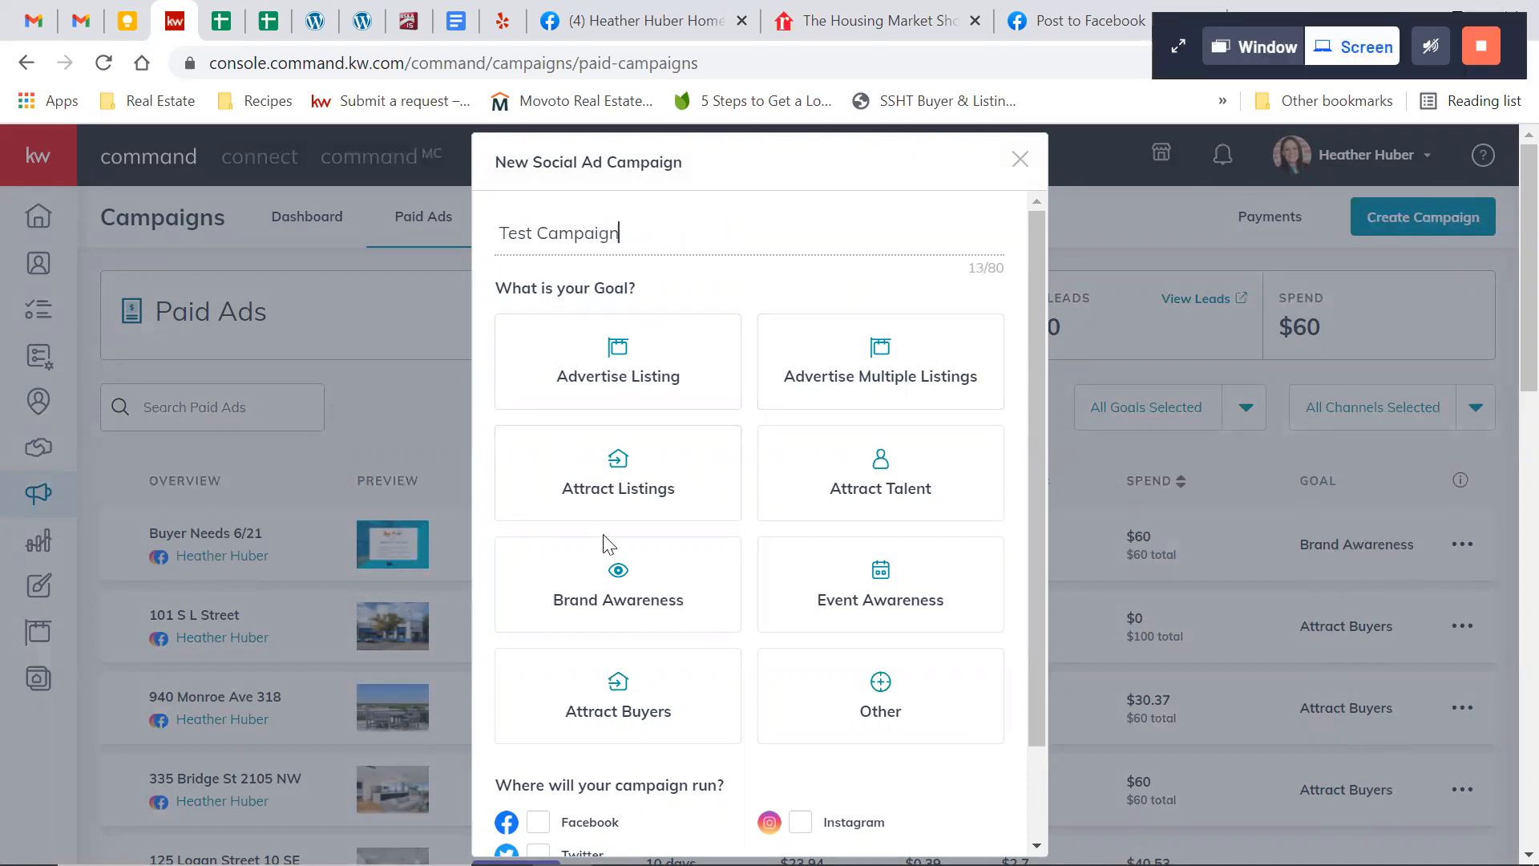
Set the campaign goal to Attract Buyers, run it on Facebook and Instagram, and create the campaign
left_click(683, 388)
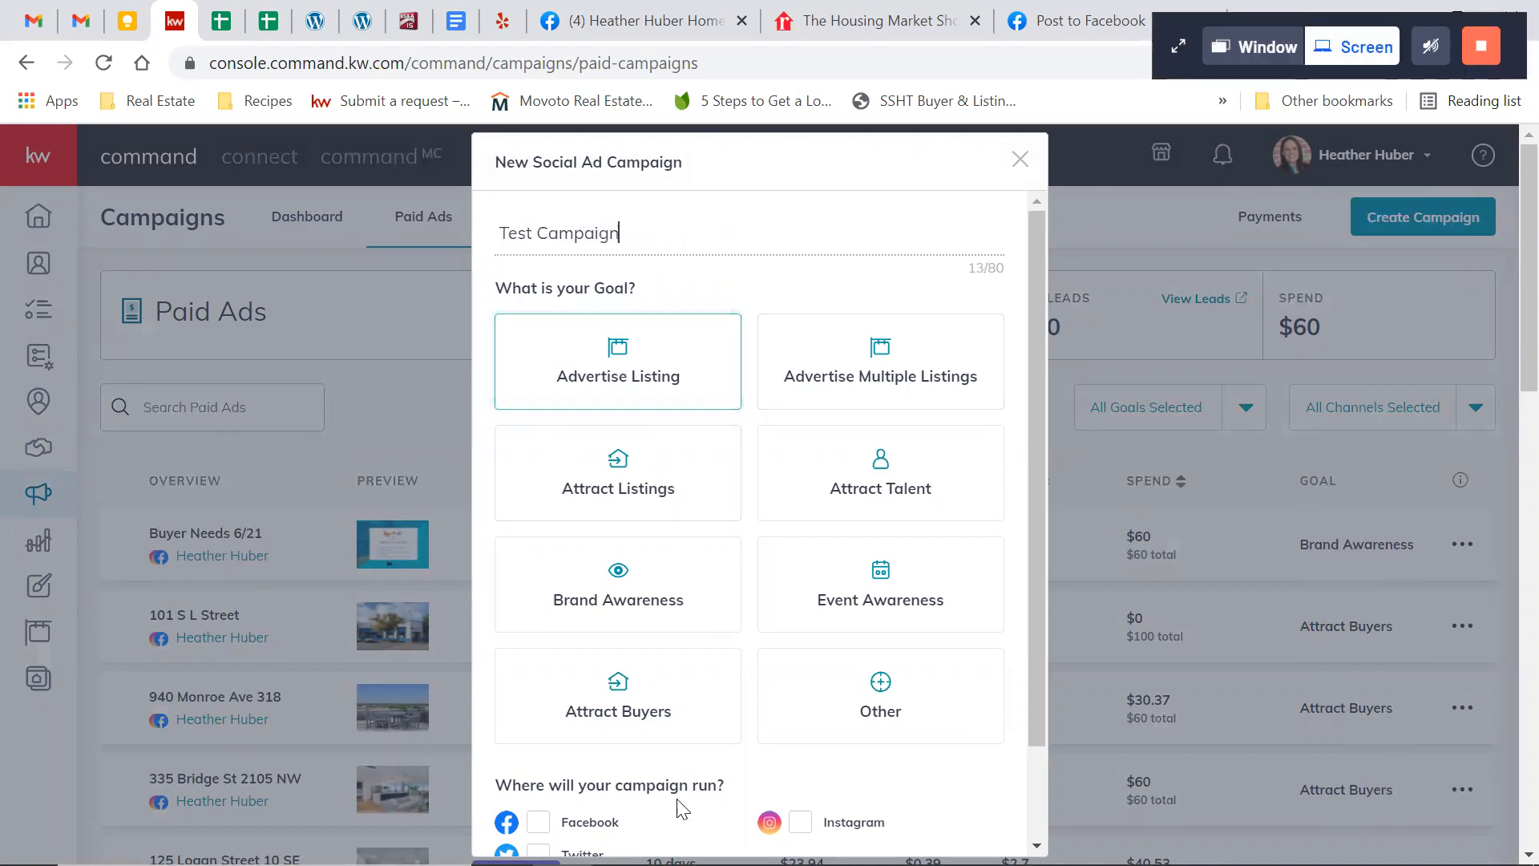
left_click(628, 704)
scroll(825, 493, "down", 1)
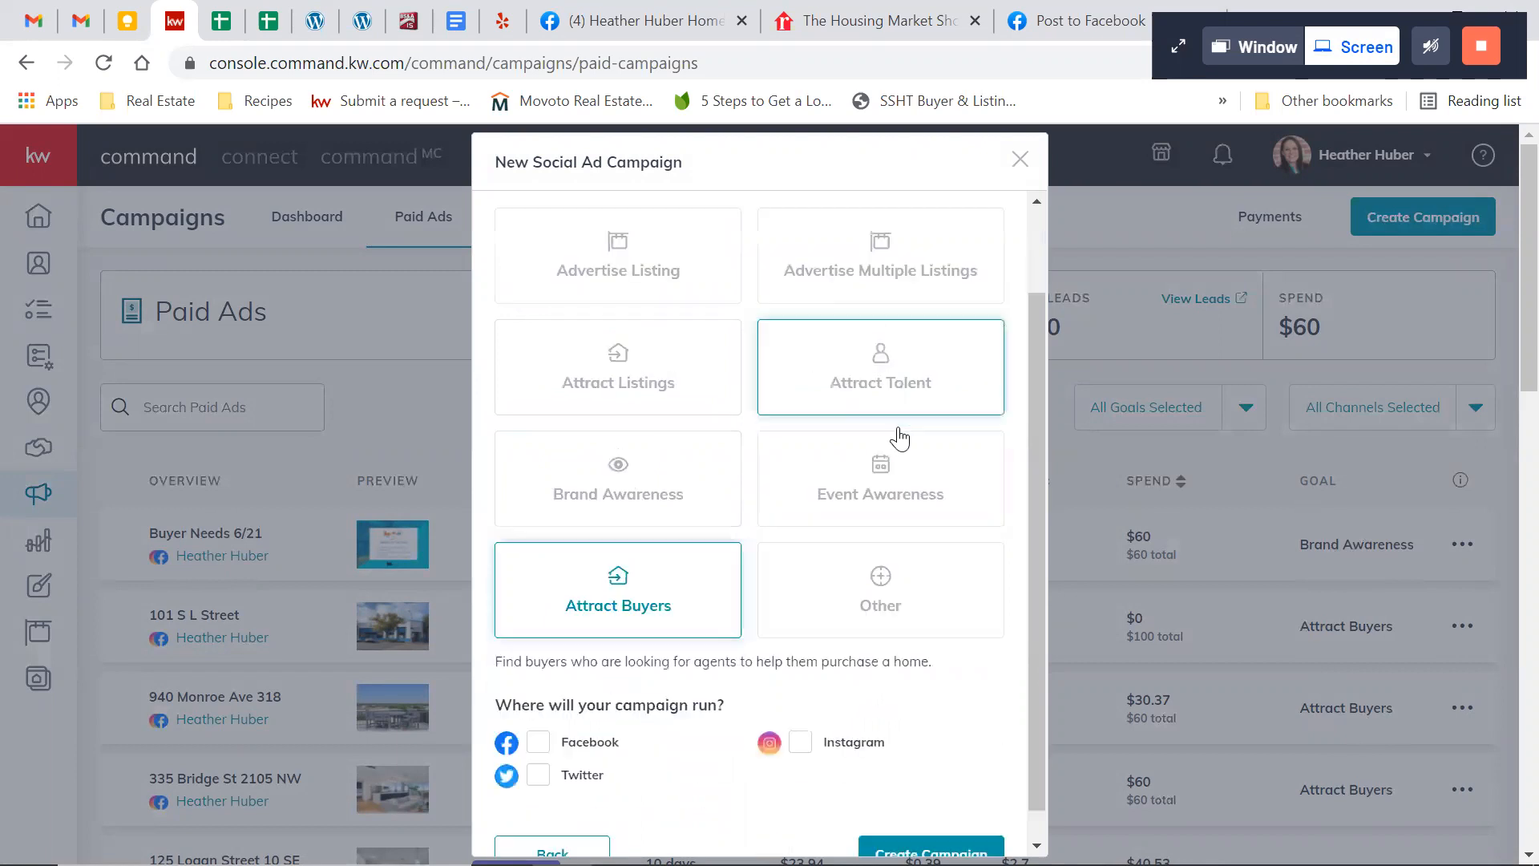
scroll(899, 439, "down", 1)
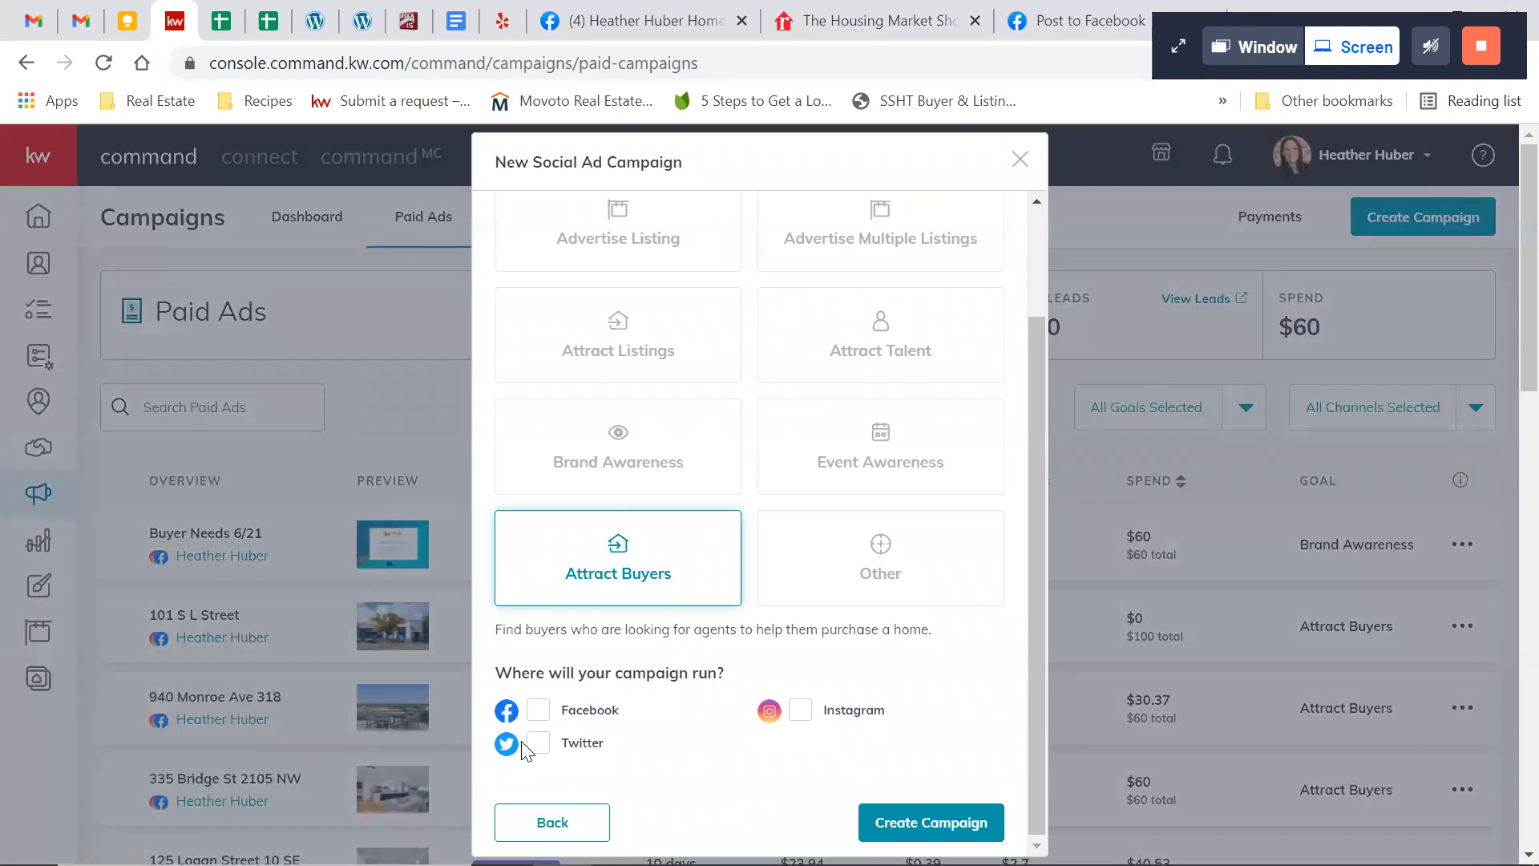
left_click(535, 710)
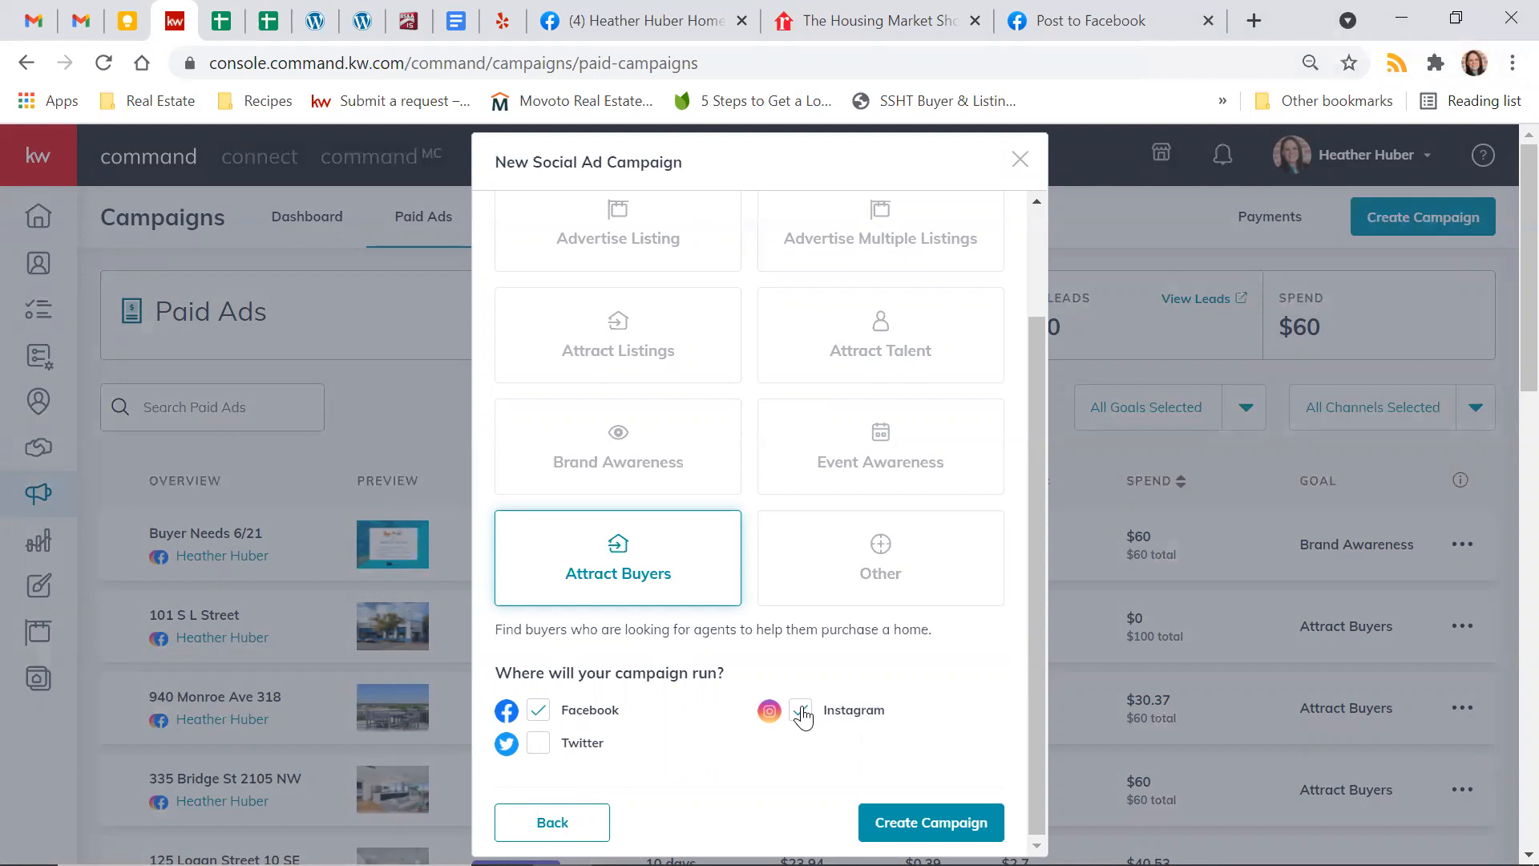
left_click(926, 826)
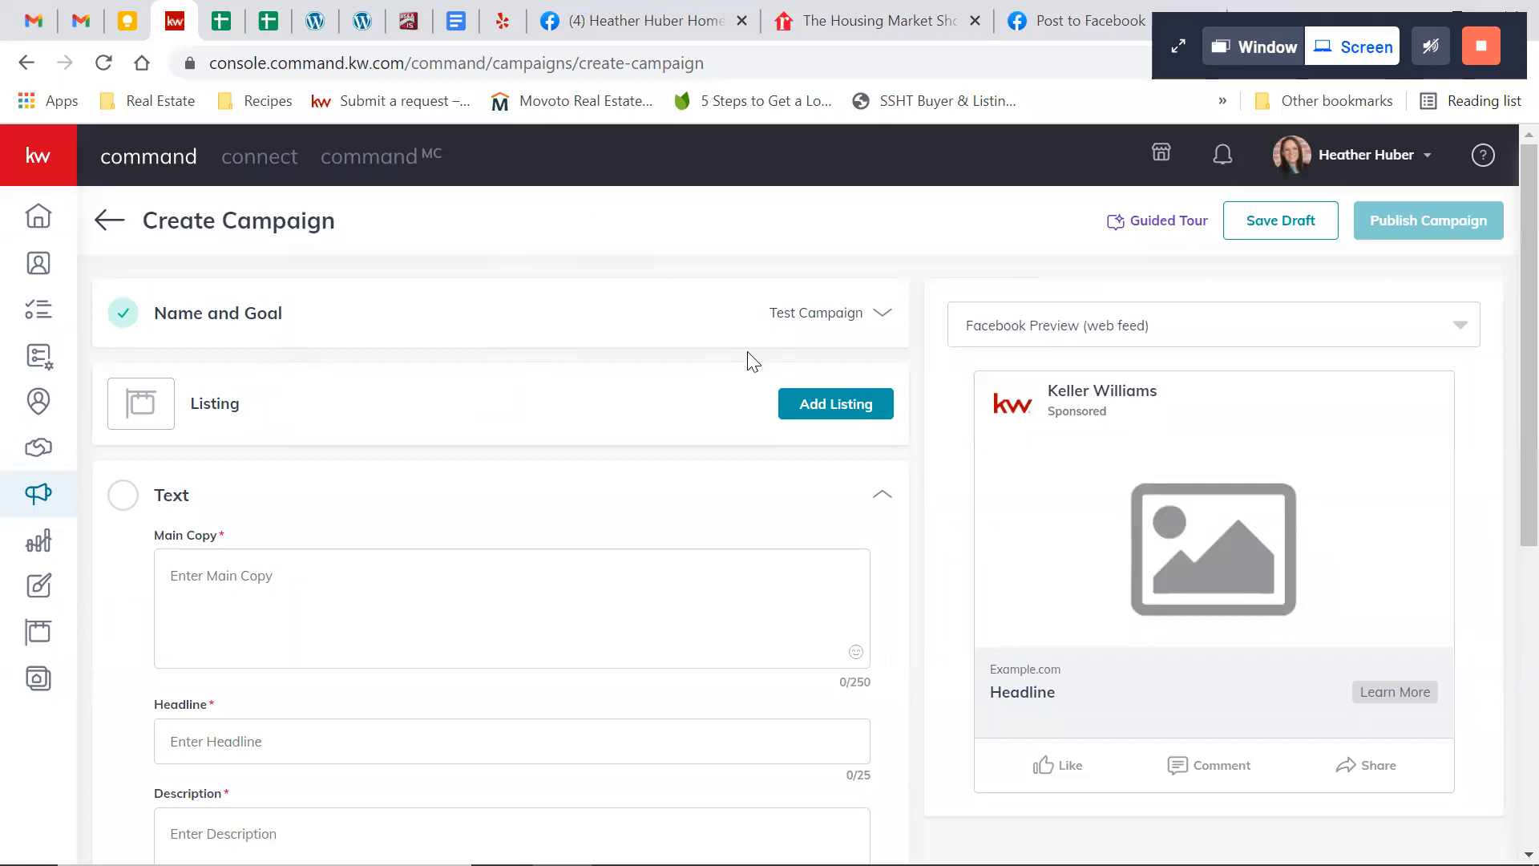
left_click(874, 321)
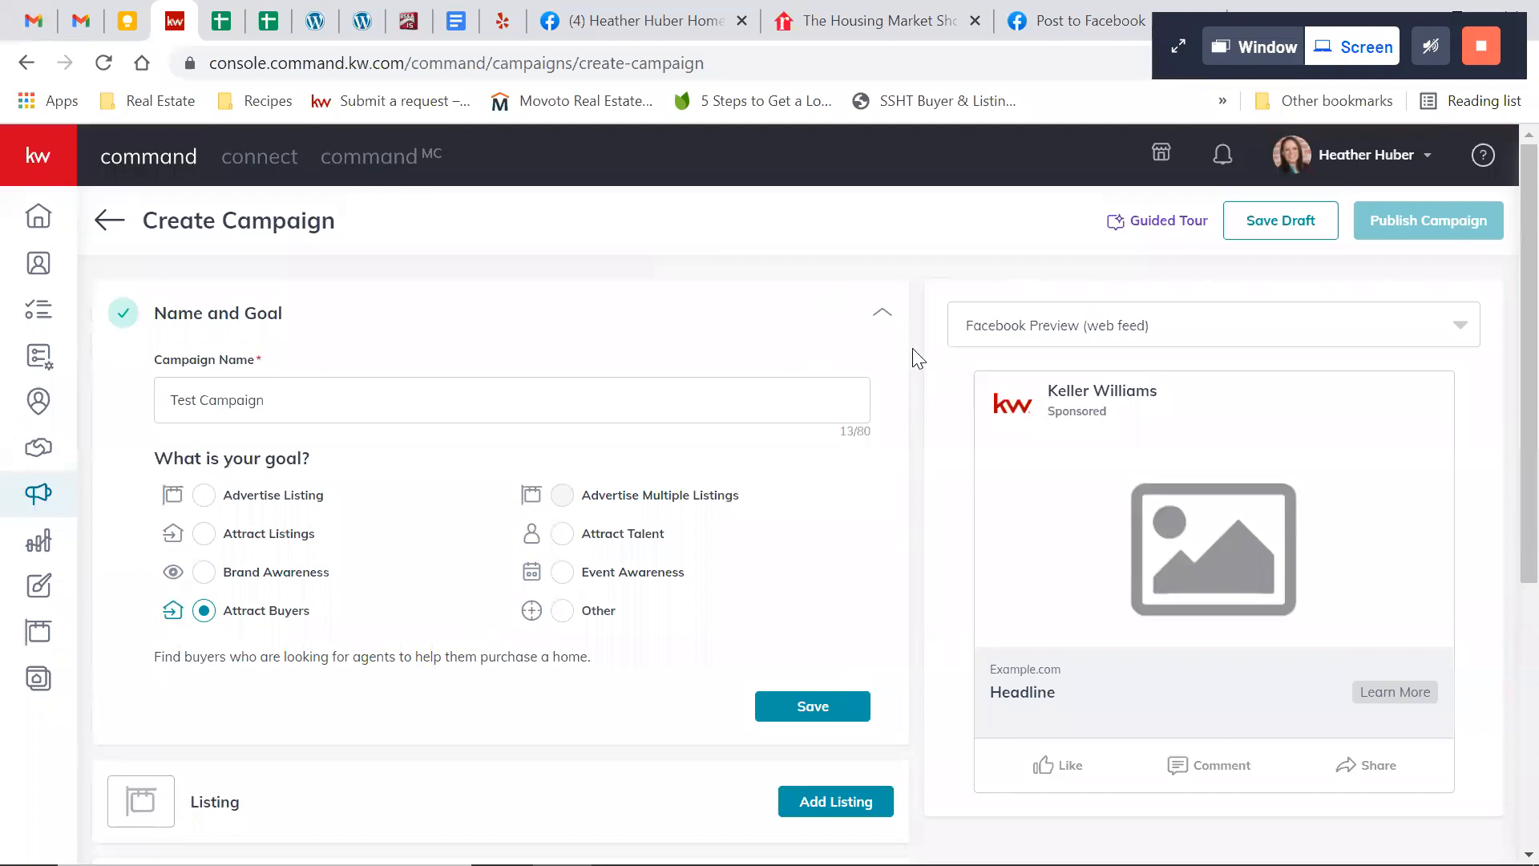
left_click(879, 322)
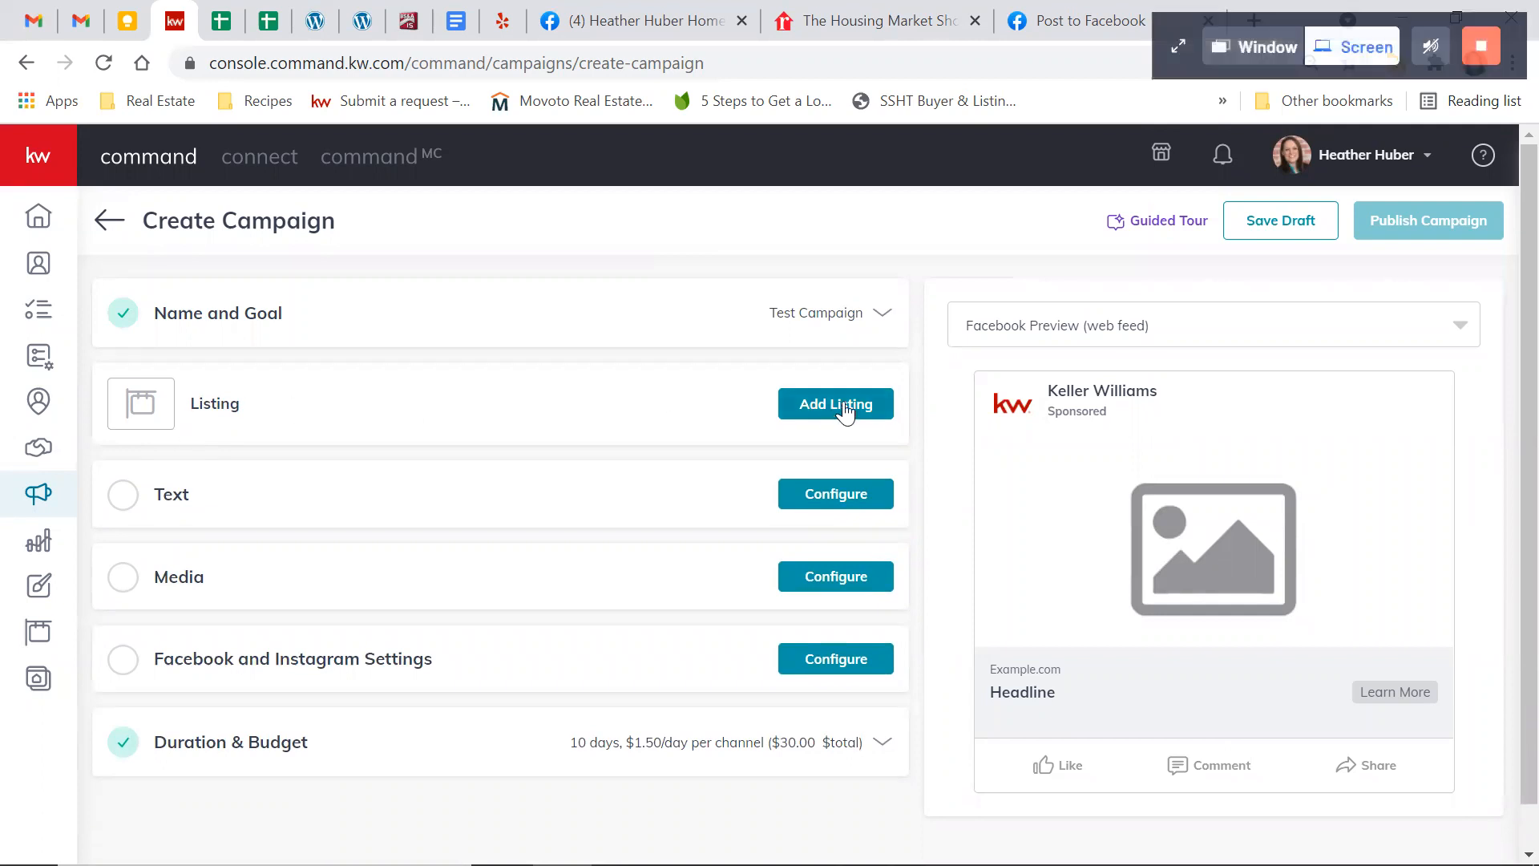
Start adding a listing to the campaign and search all listings by the property's street address
left_click(873, 415)
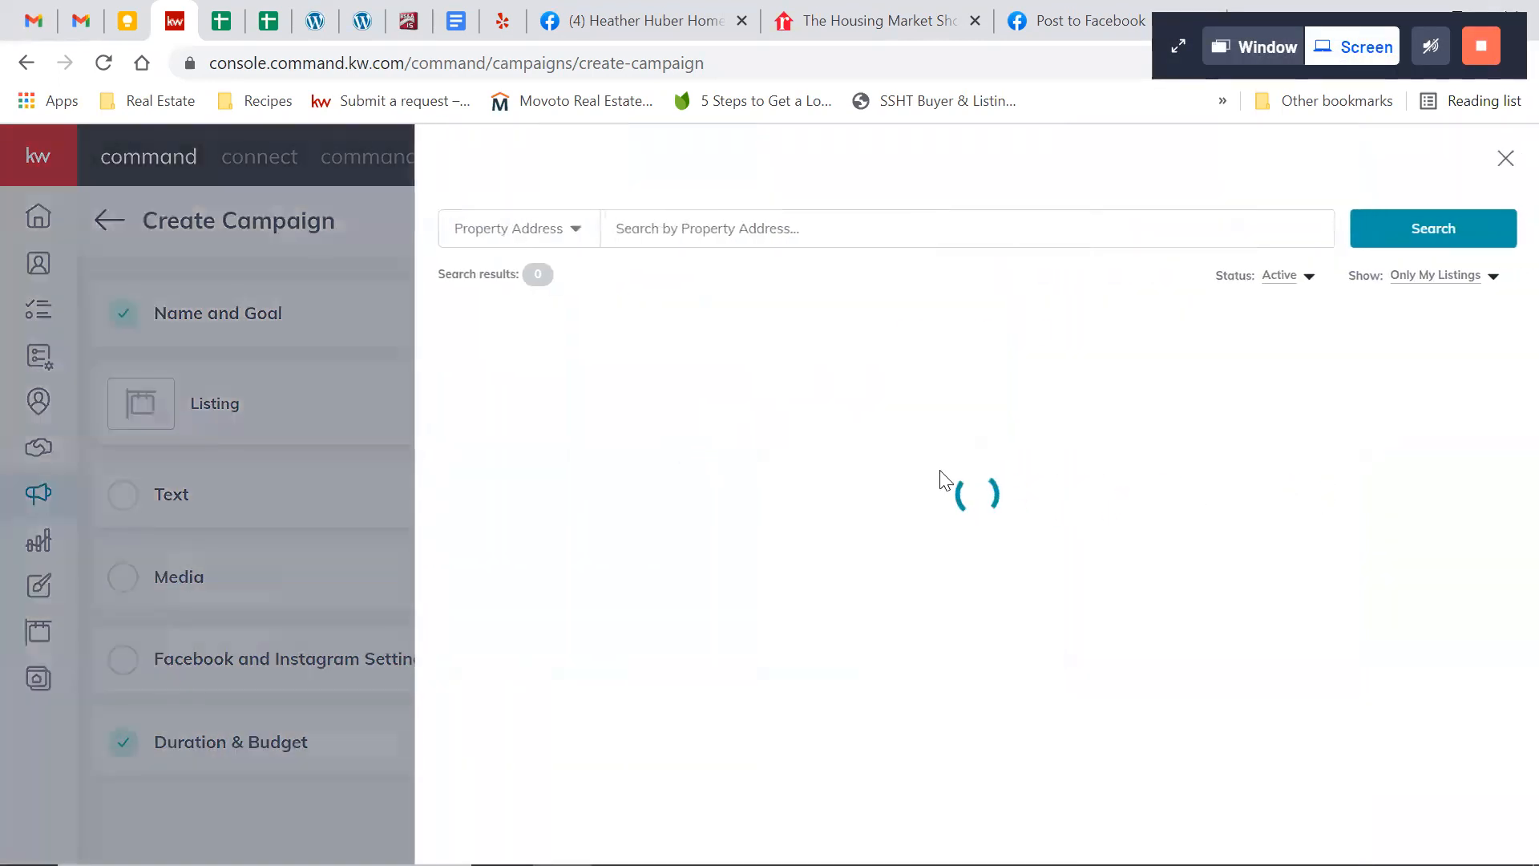
left_click(1475, 280)
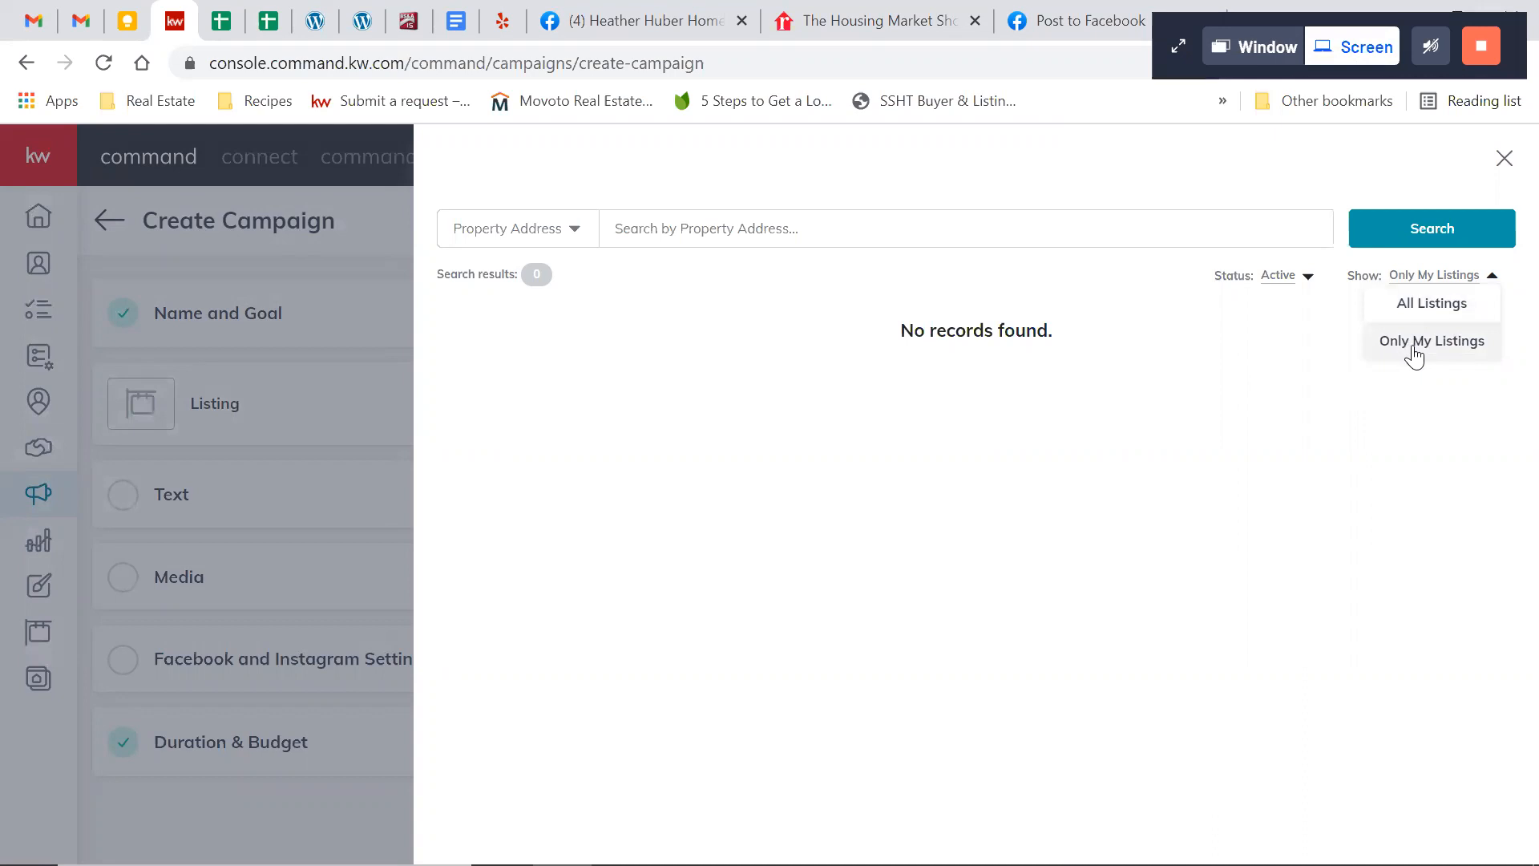
left_click(1433, 303)
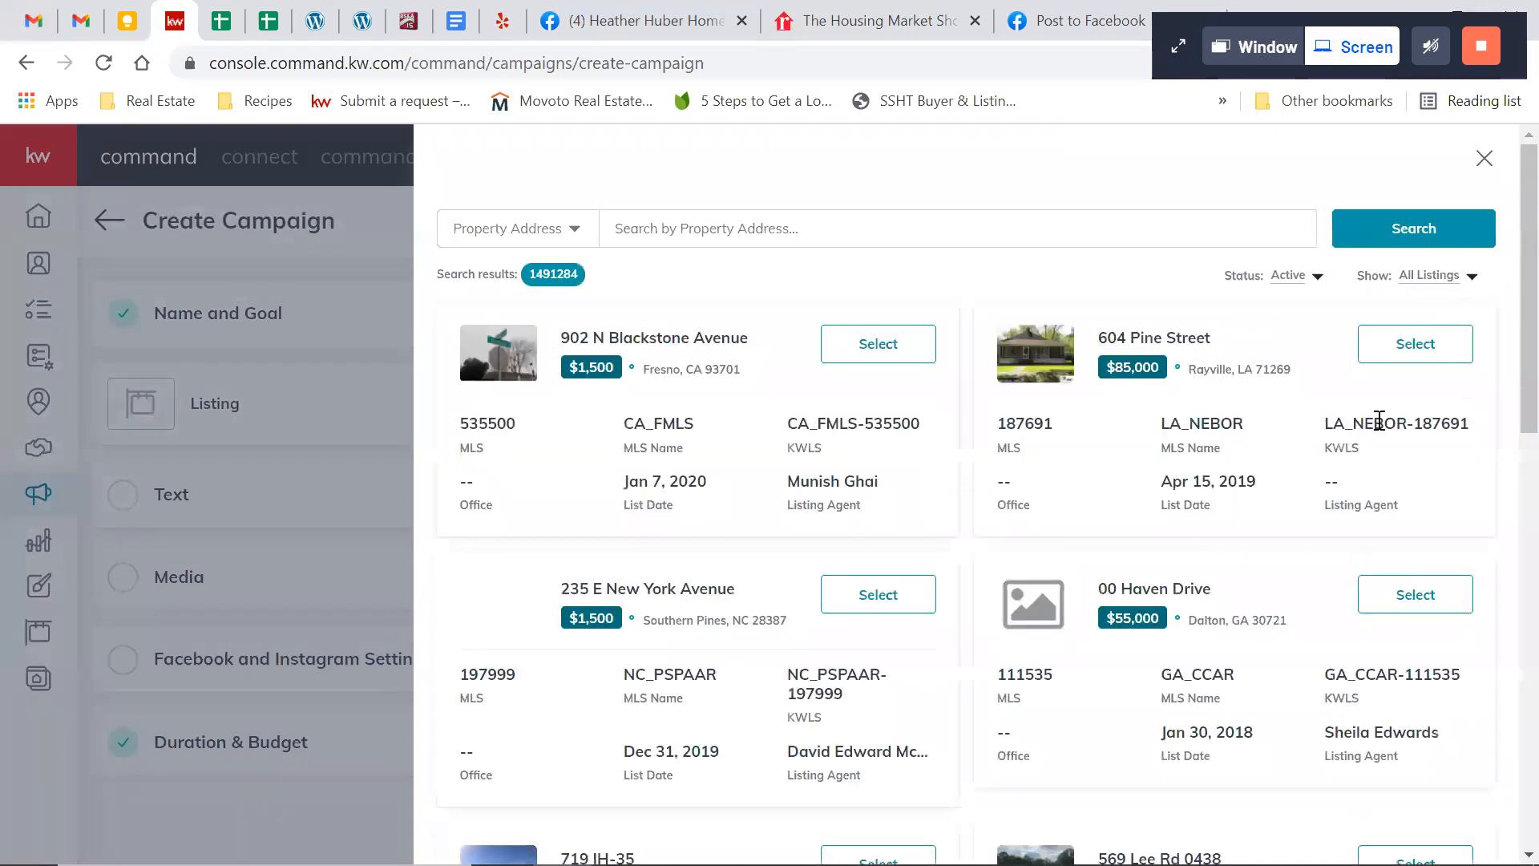
left_click(923, 228)
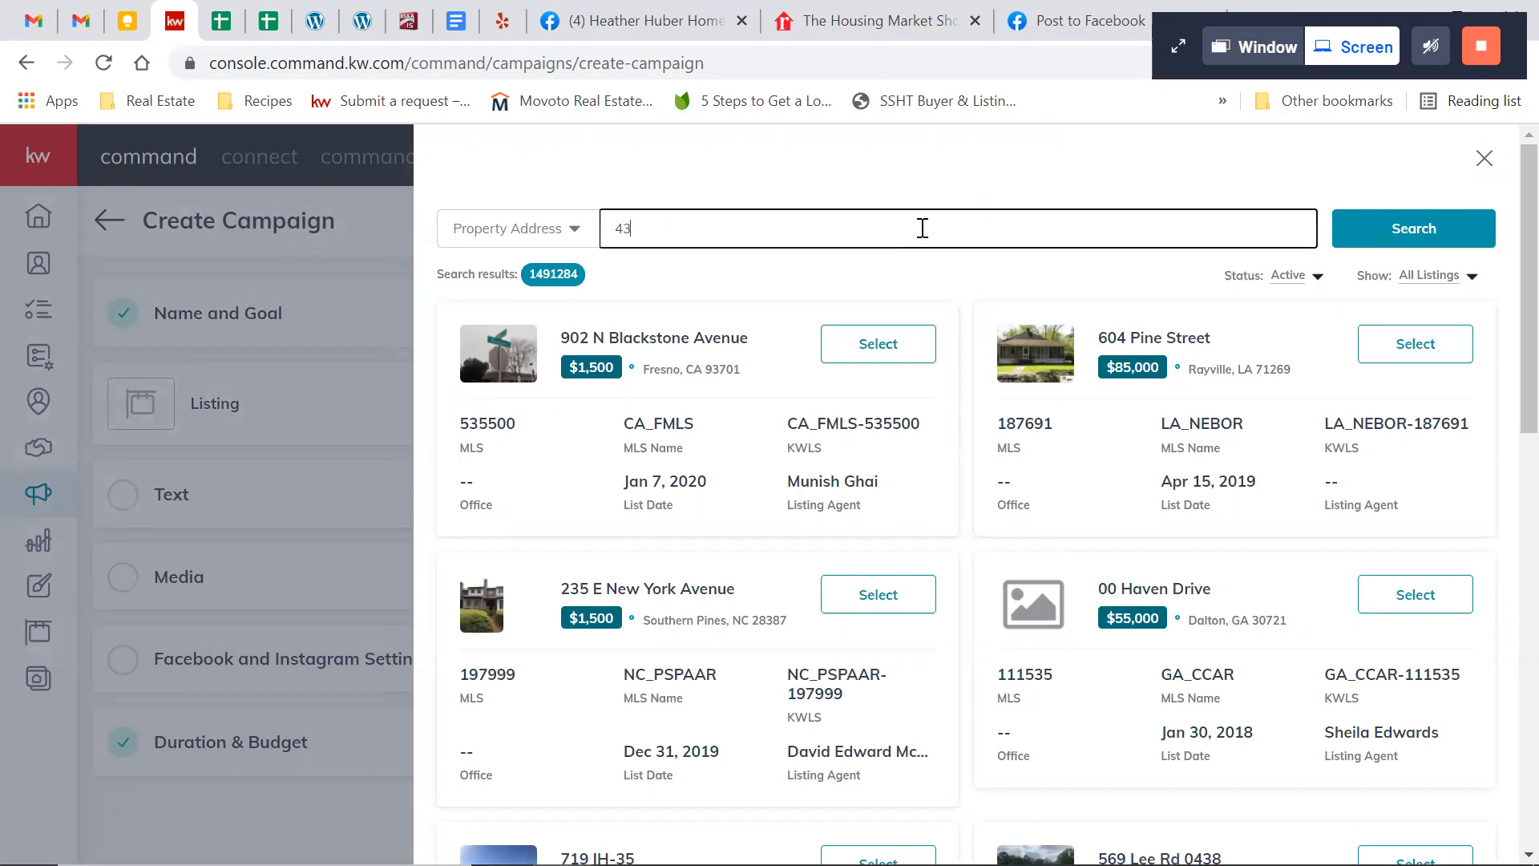
left_click(1369, 221)
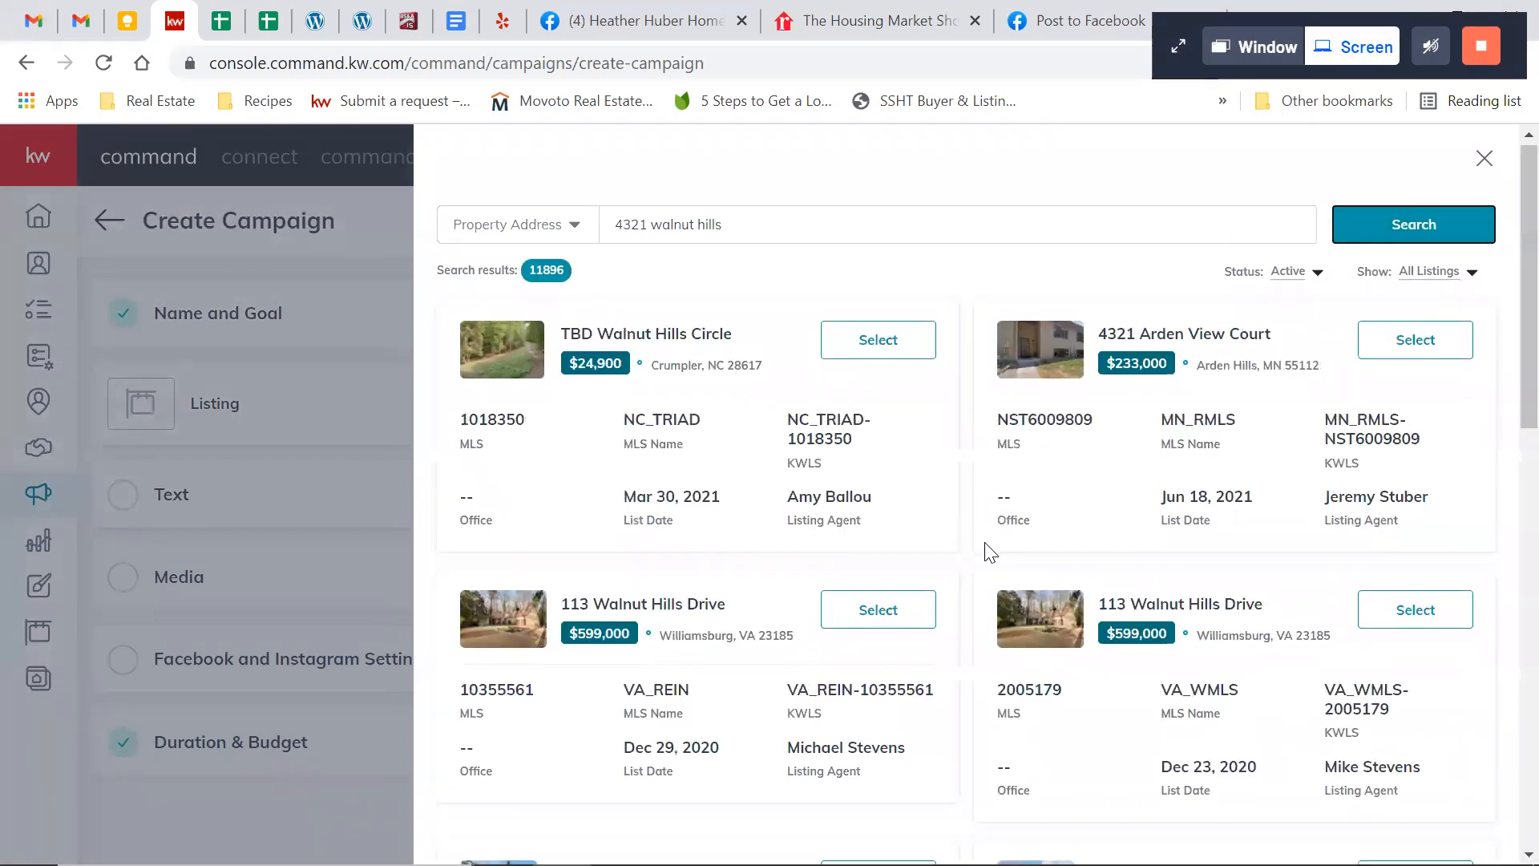
Filter the listing results to Pending status and select the $165,000 Grand Rapids property for the campaign
scroll(990, 551, "down", 5)
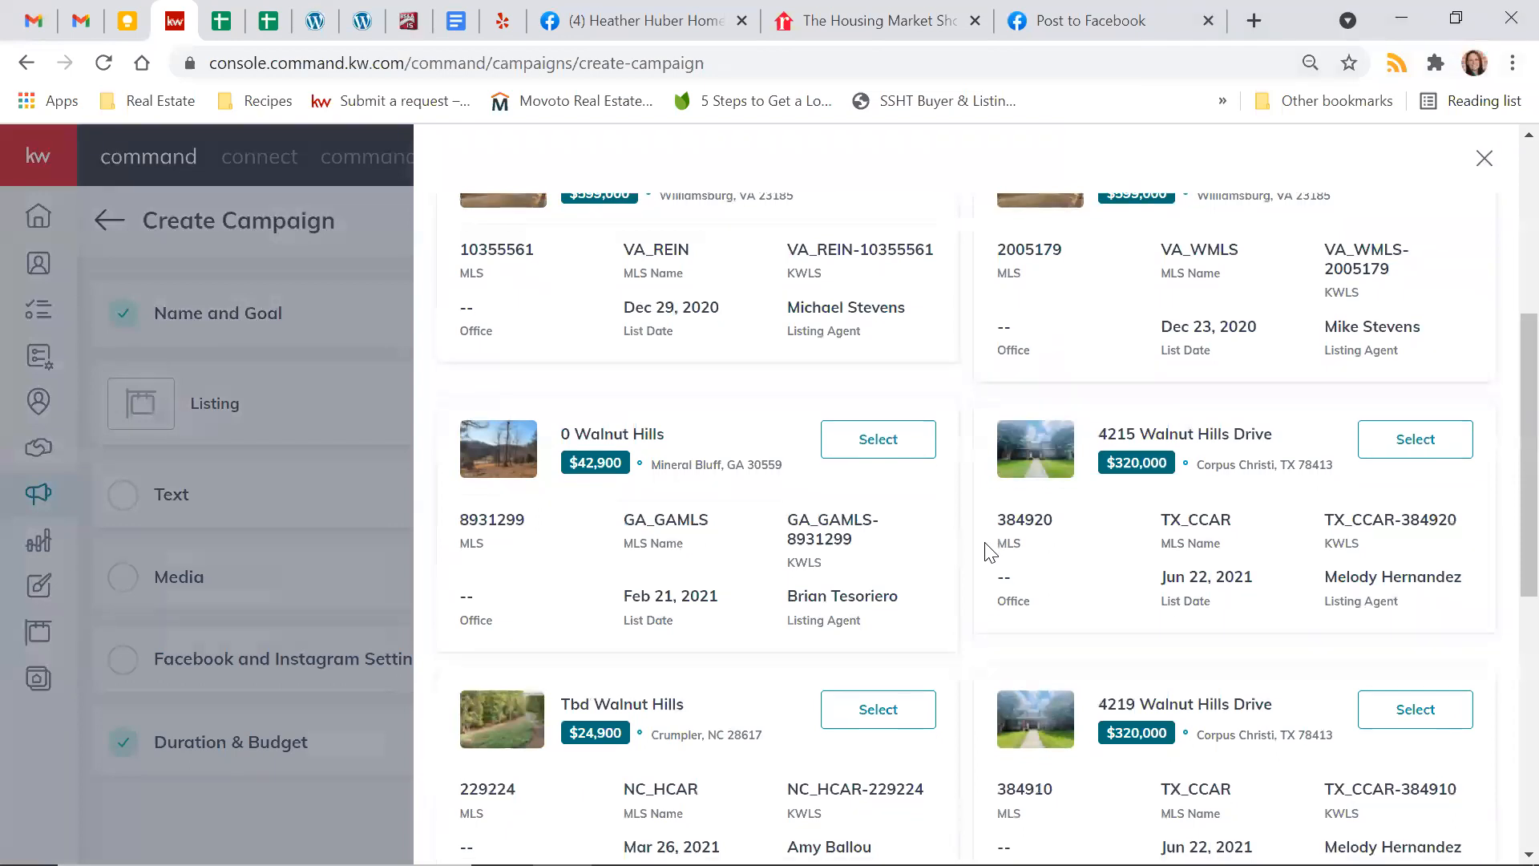
scroll(991, 551, "down", 7)
scroll(991, 551, "down", 1)
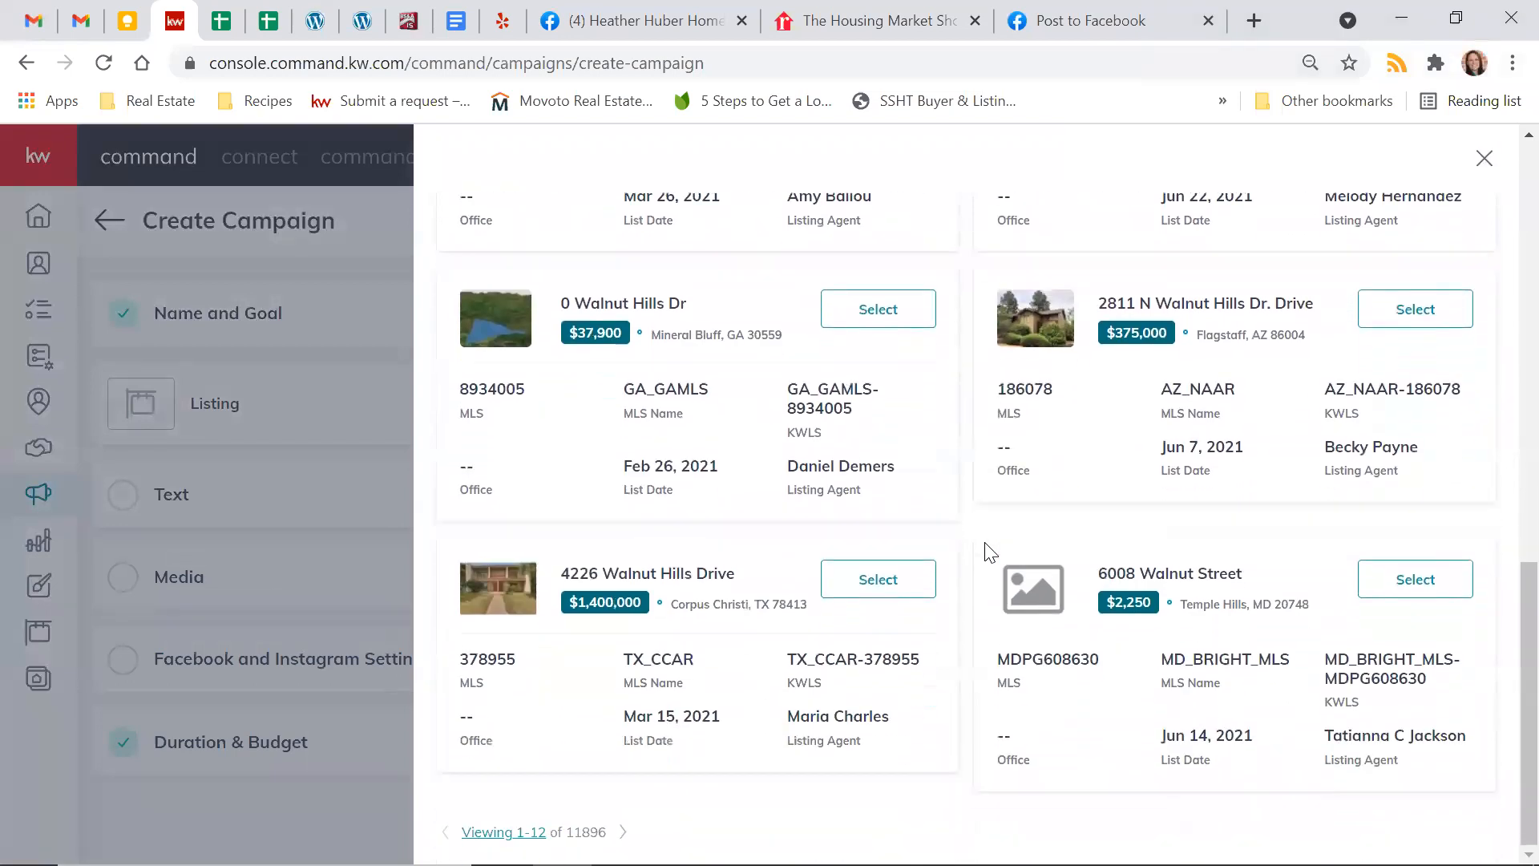
scroll(986, 549, "up", 13)
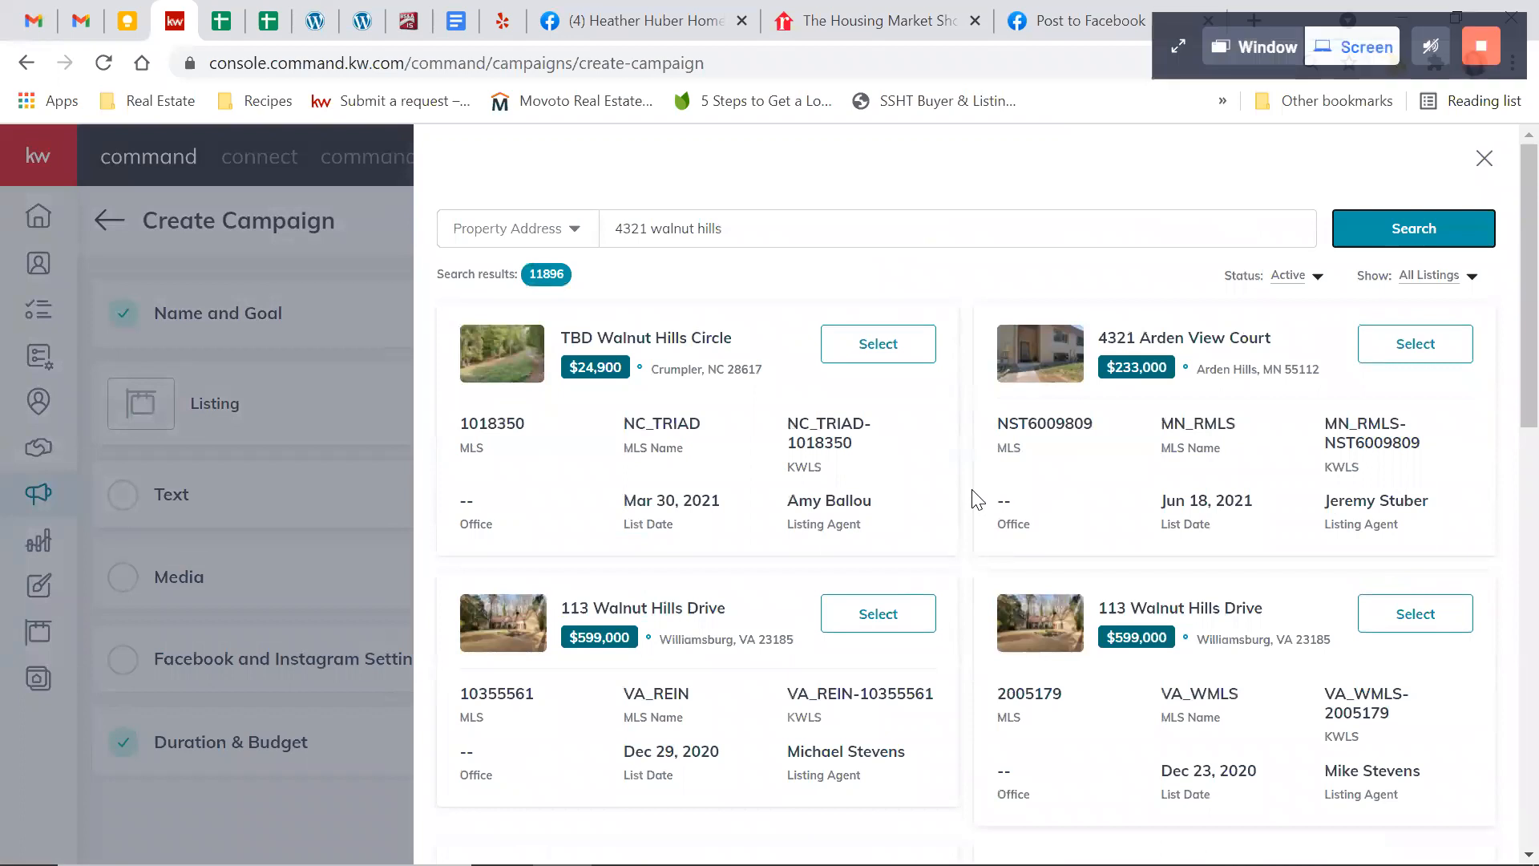
left_click(1306, 281)
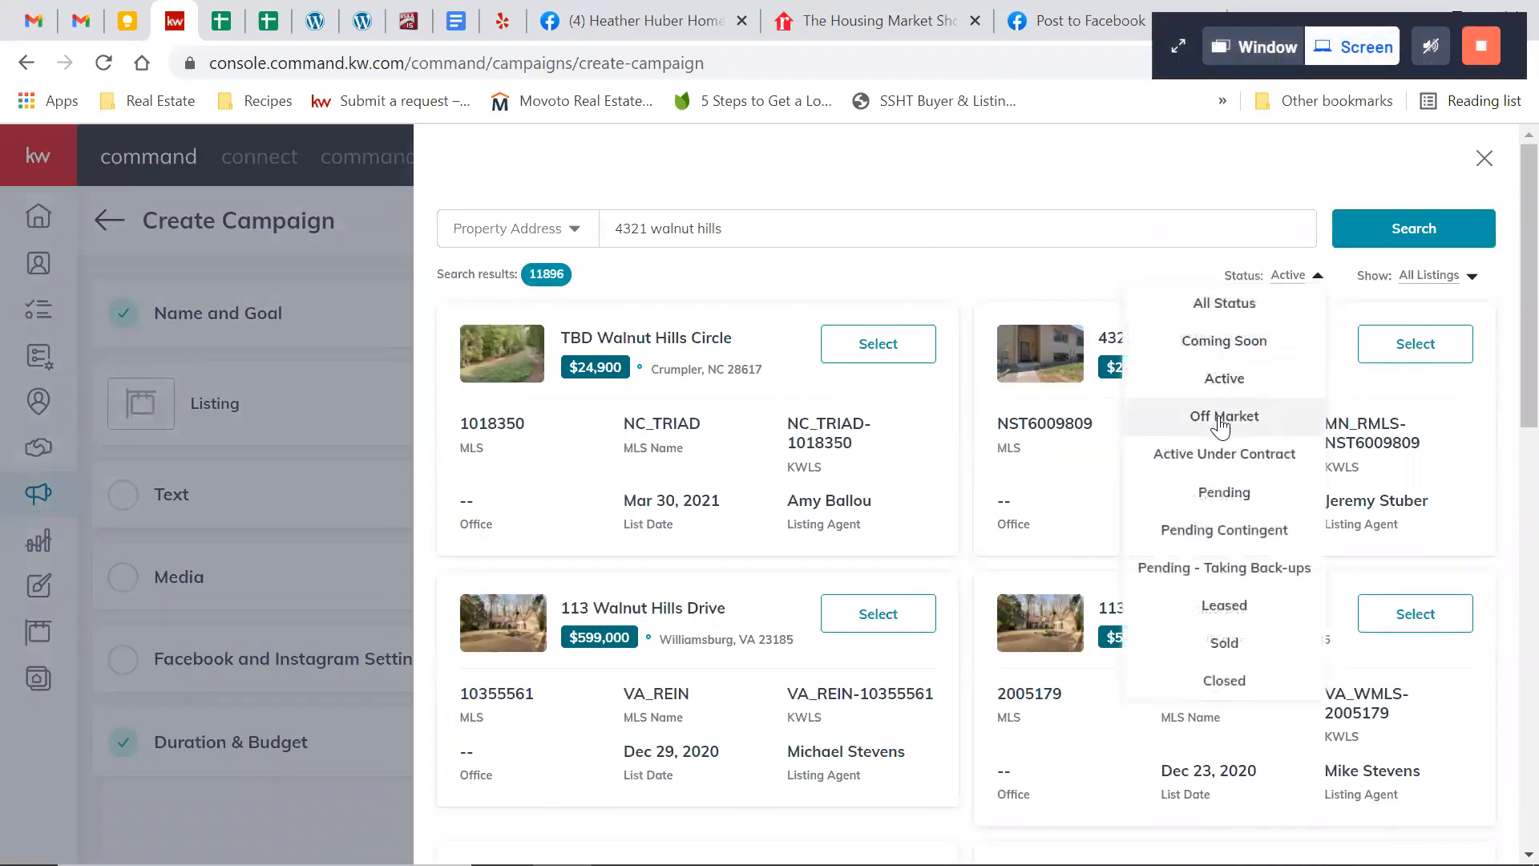
left_click(1226, 494)
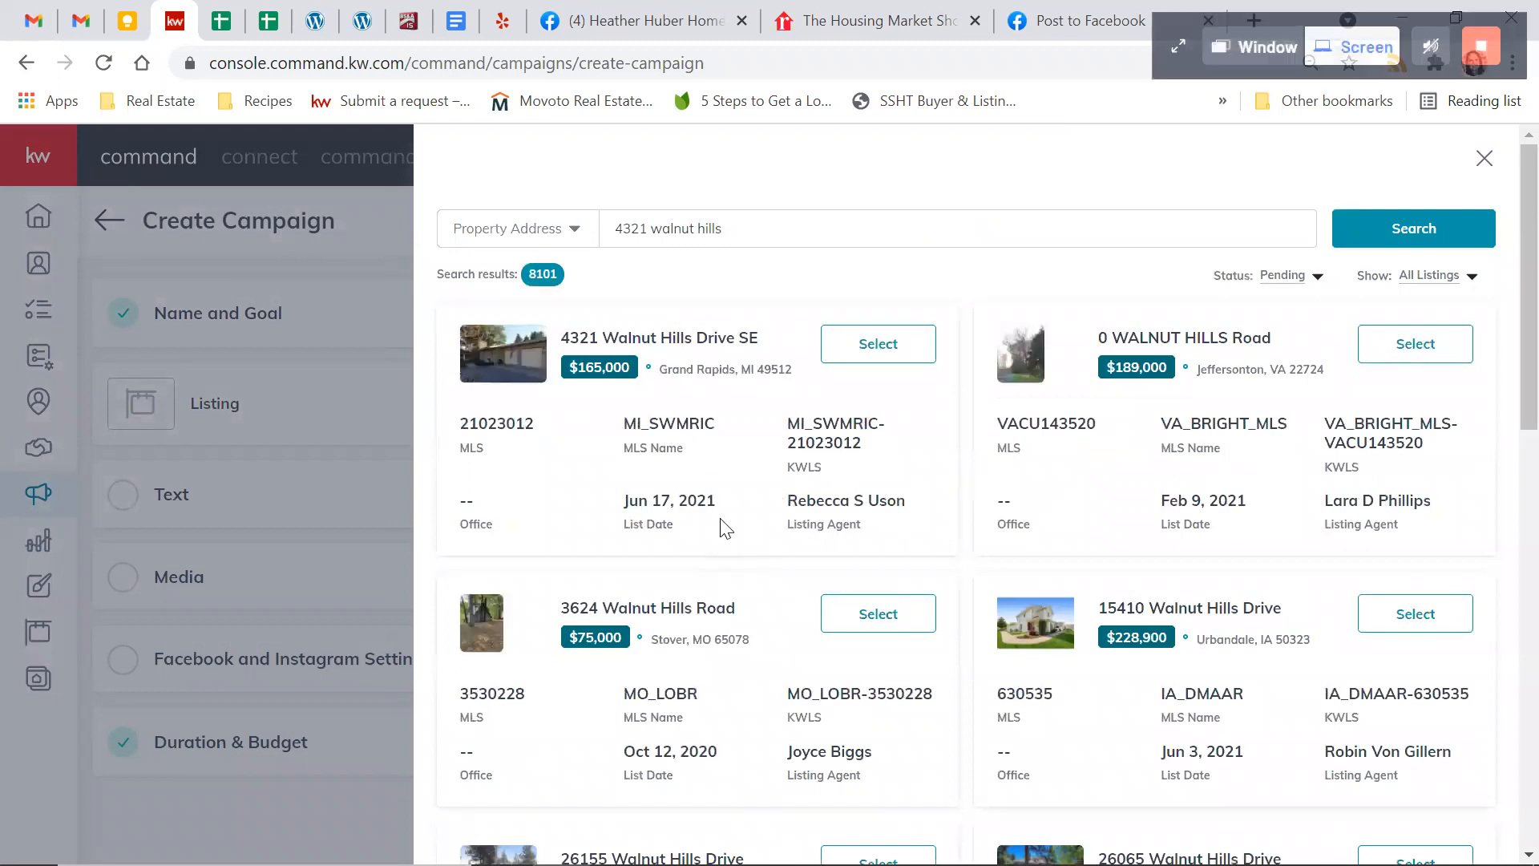
left_click(865, 352)
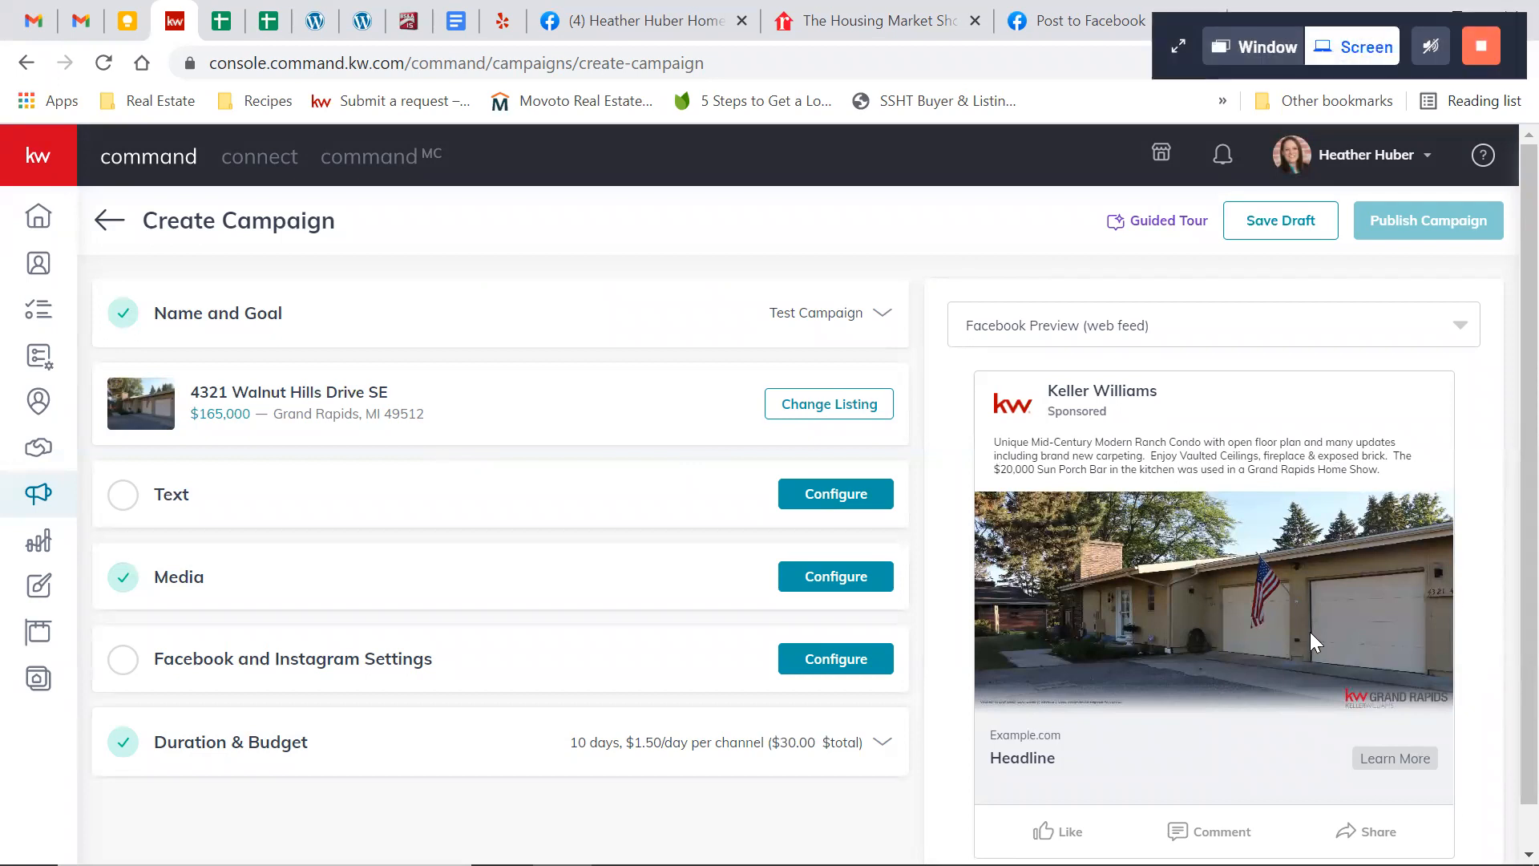
Configure the ad text with the headline "Stunning MCM Ranch!" followed by a smiling face with heart-eyes emoji
left_click(809, 494)
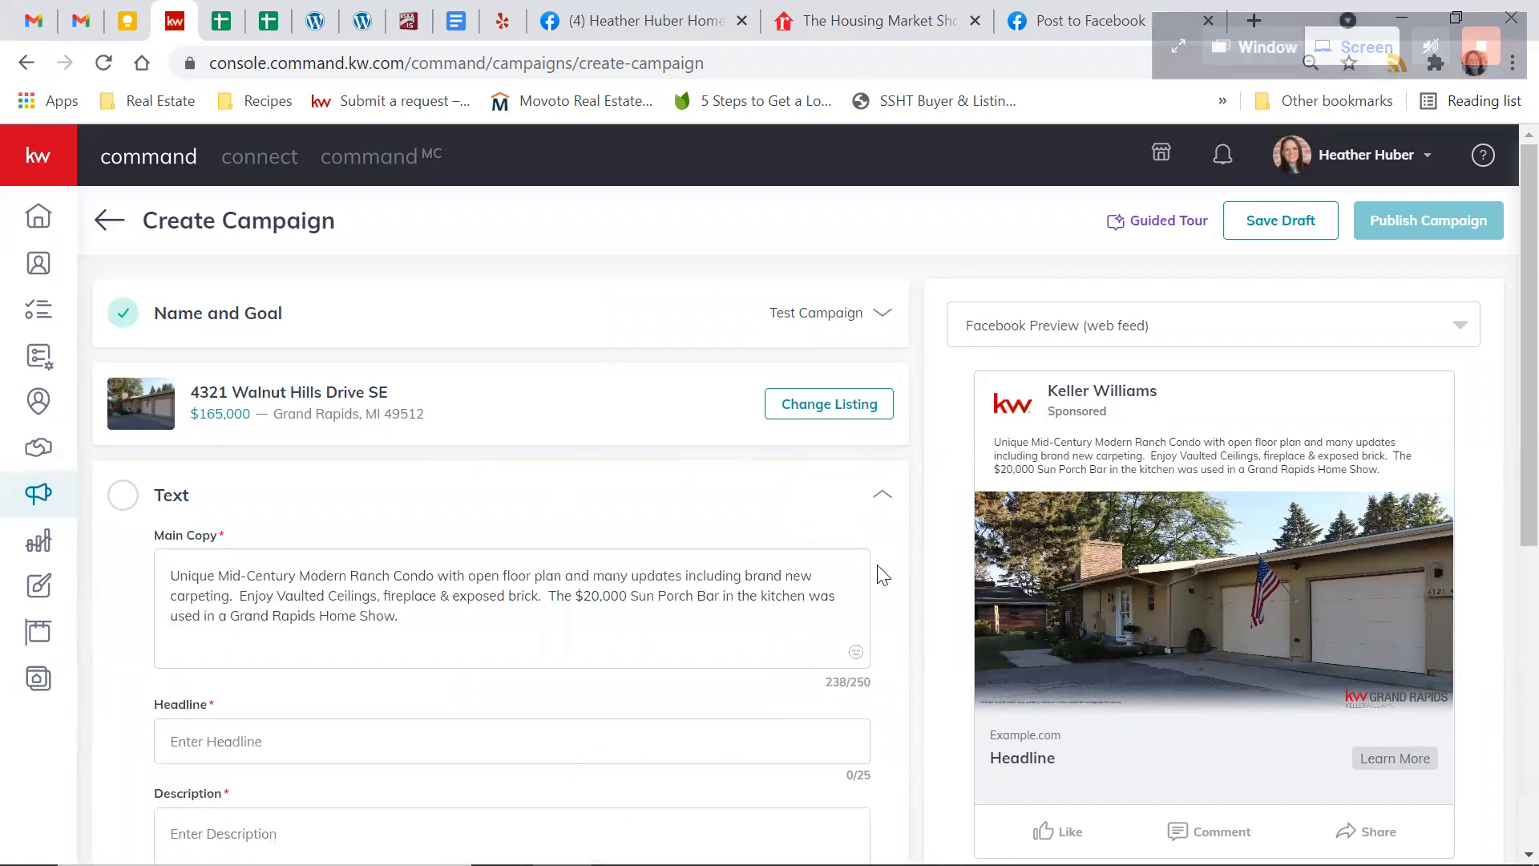
scroll(882, 574, "down", 1)
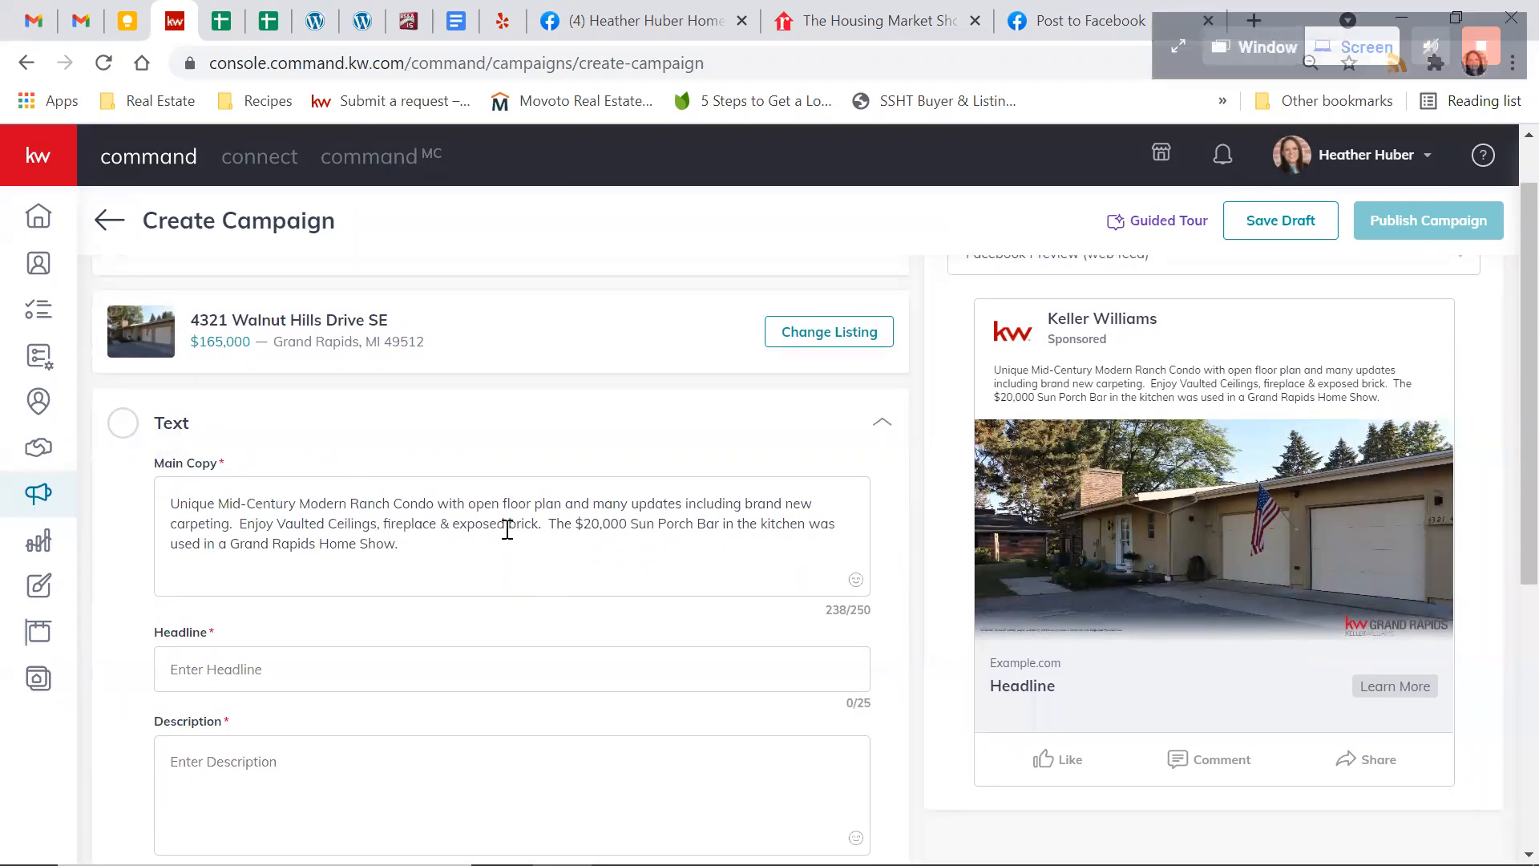
scroll(505, 527, "down", 1)
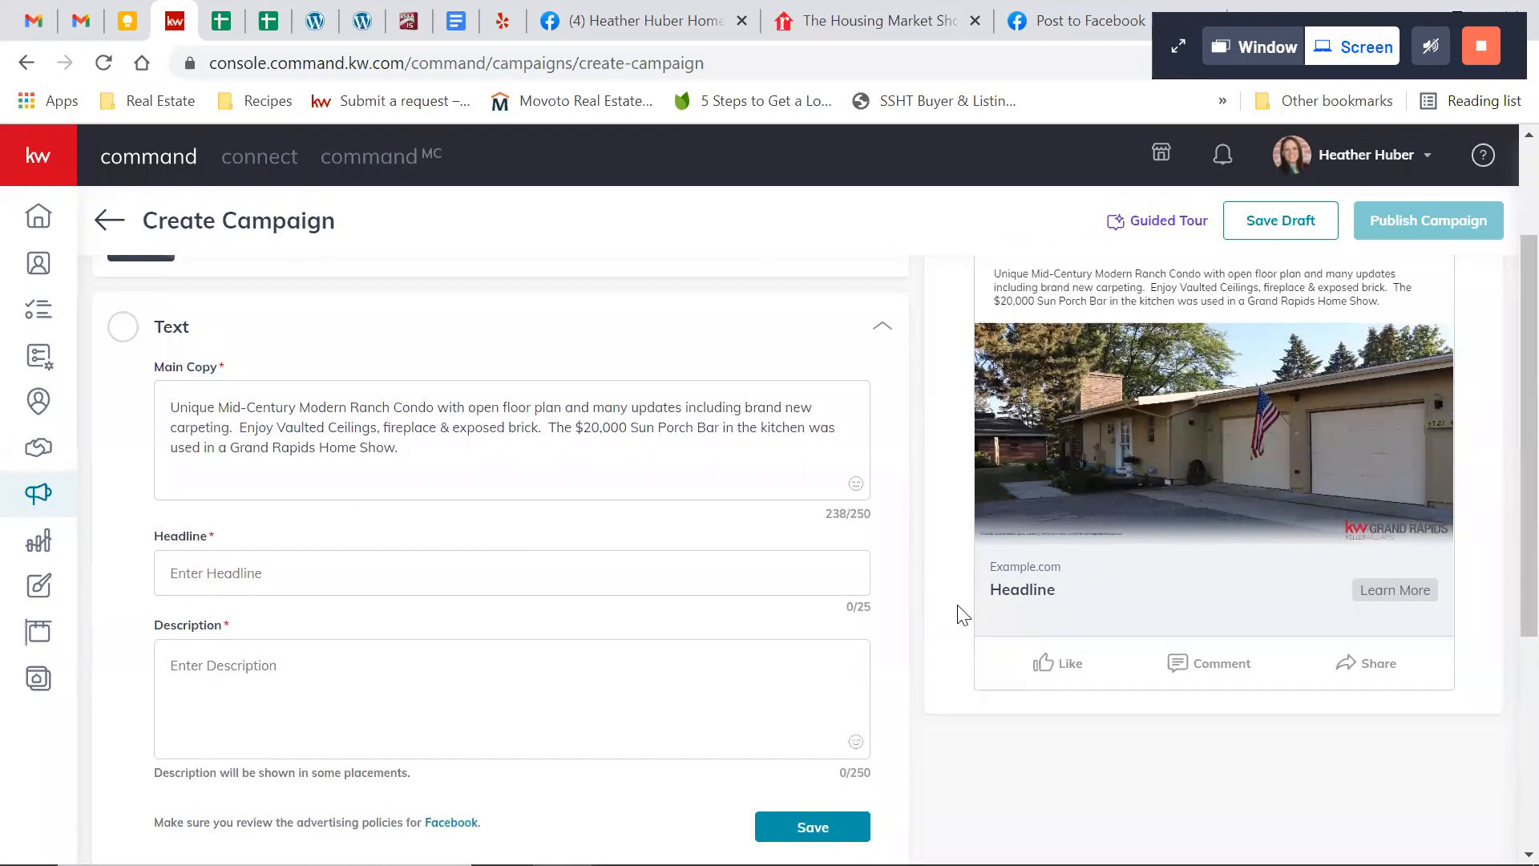
left_click(423, 563)
type("Stunning ")
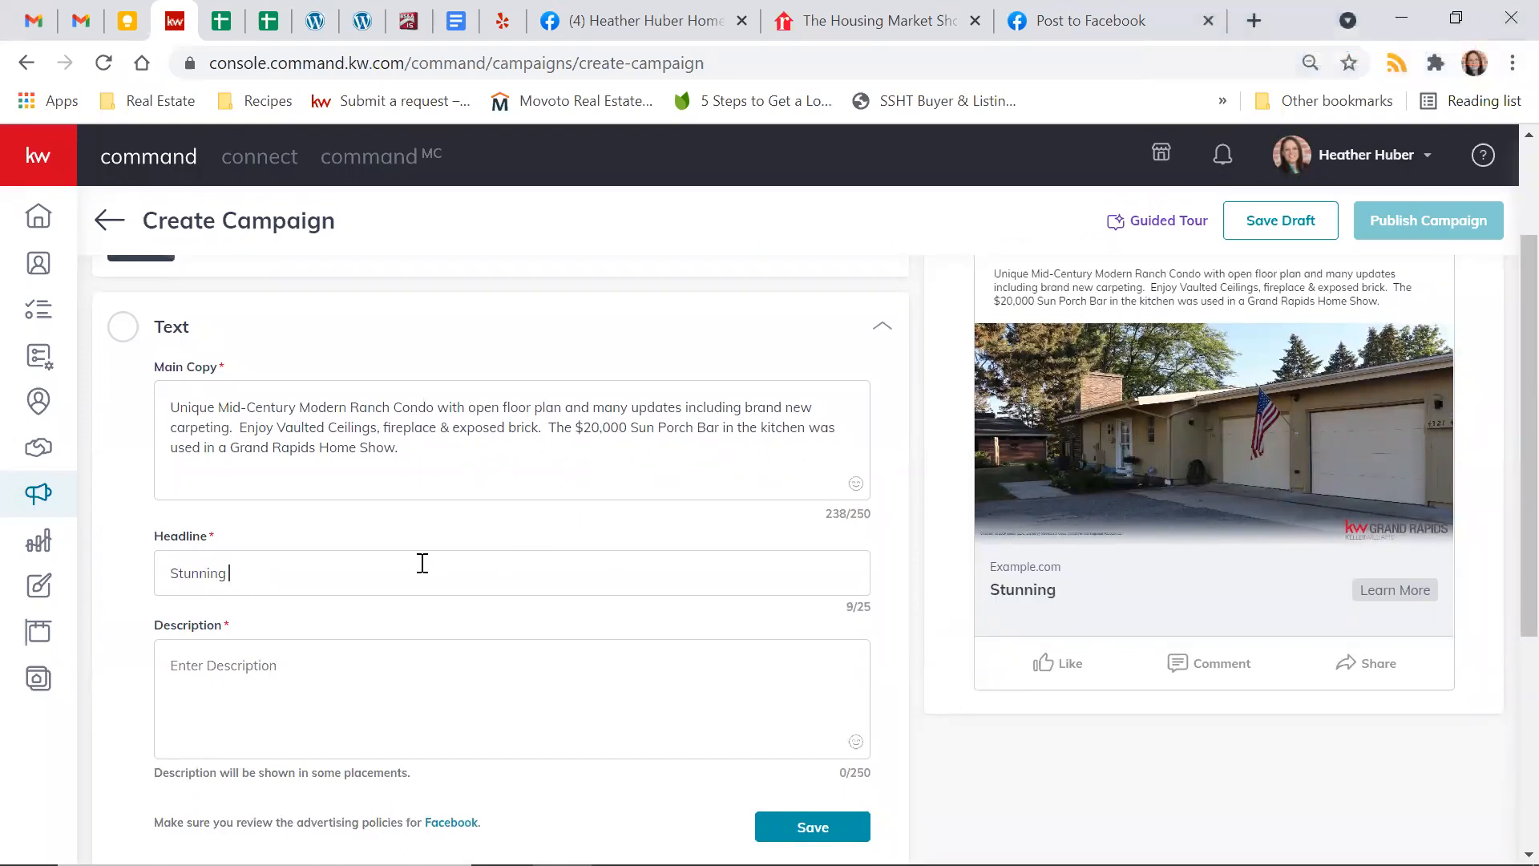
type("MCM Ranch!")
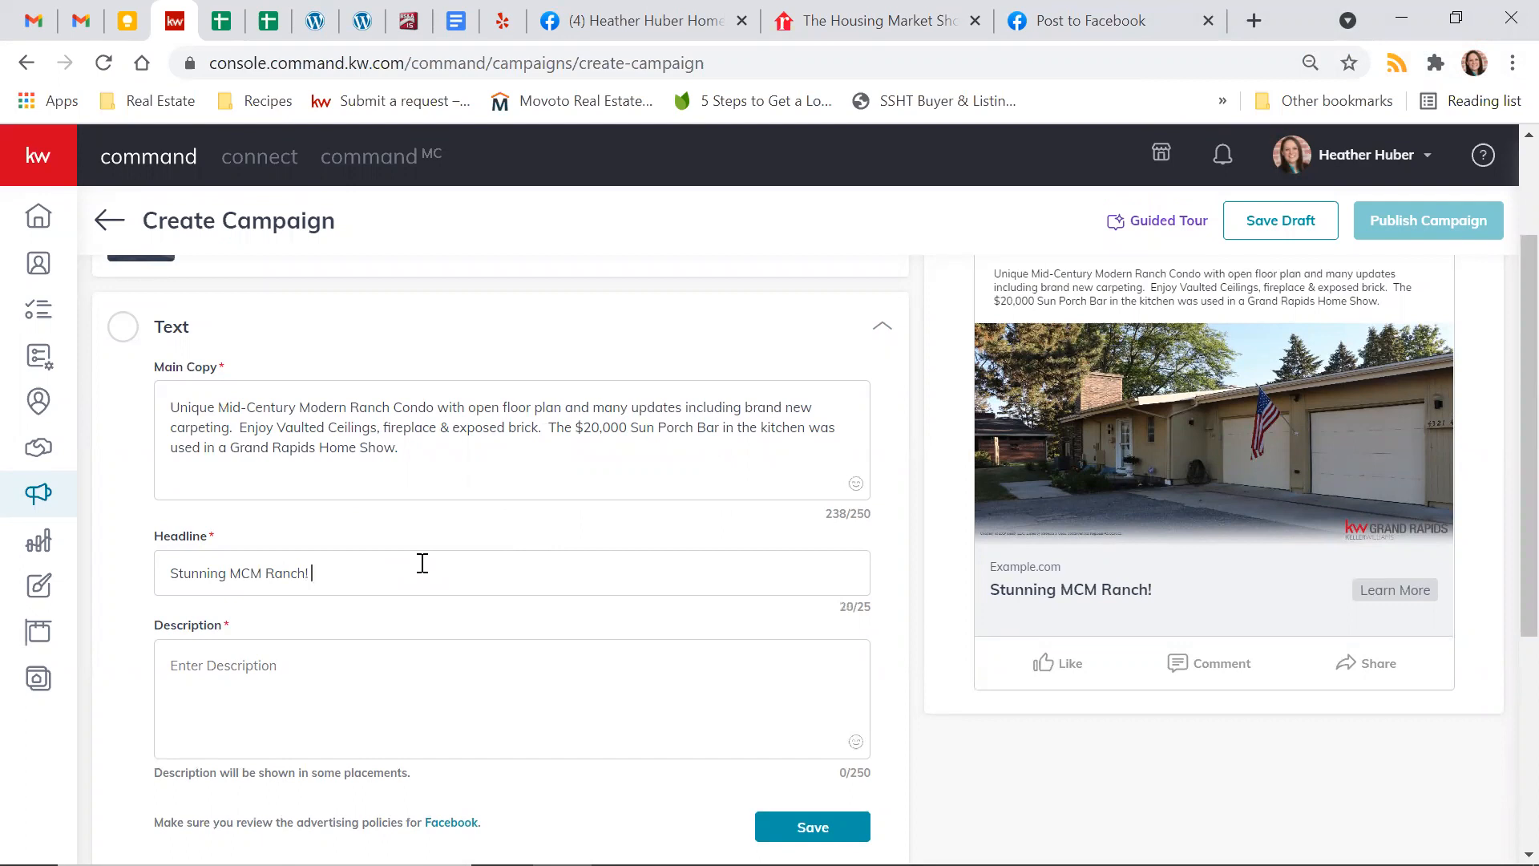
key("super+period")
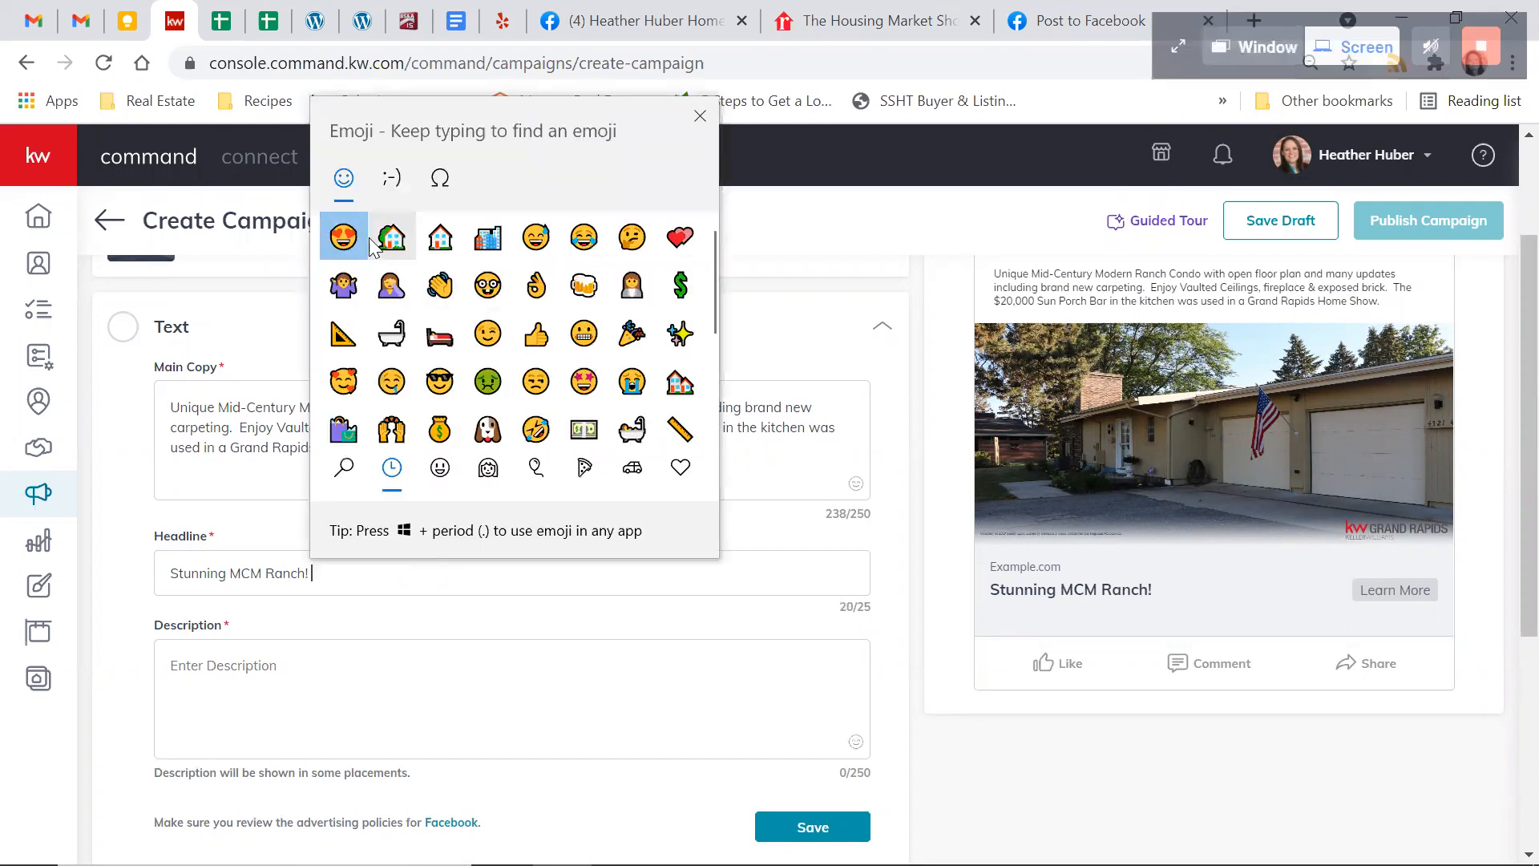
left_click(344, 238)
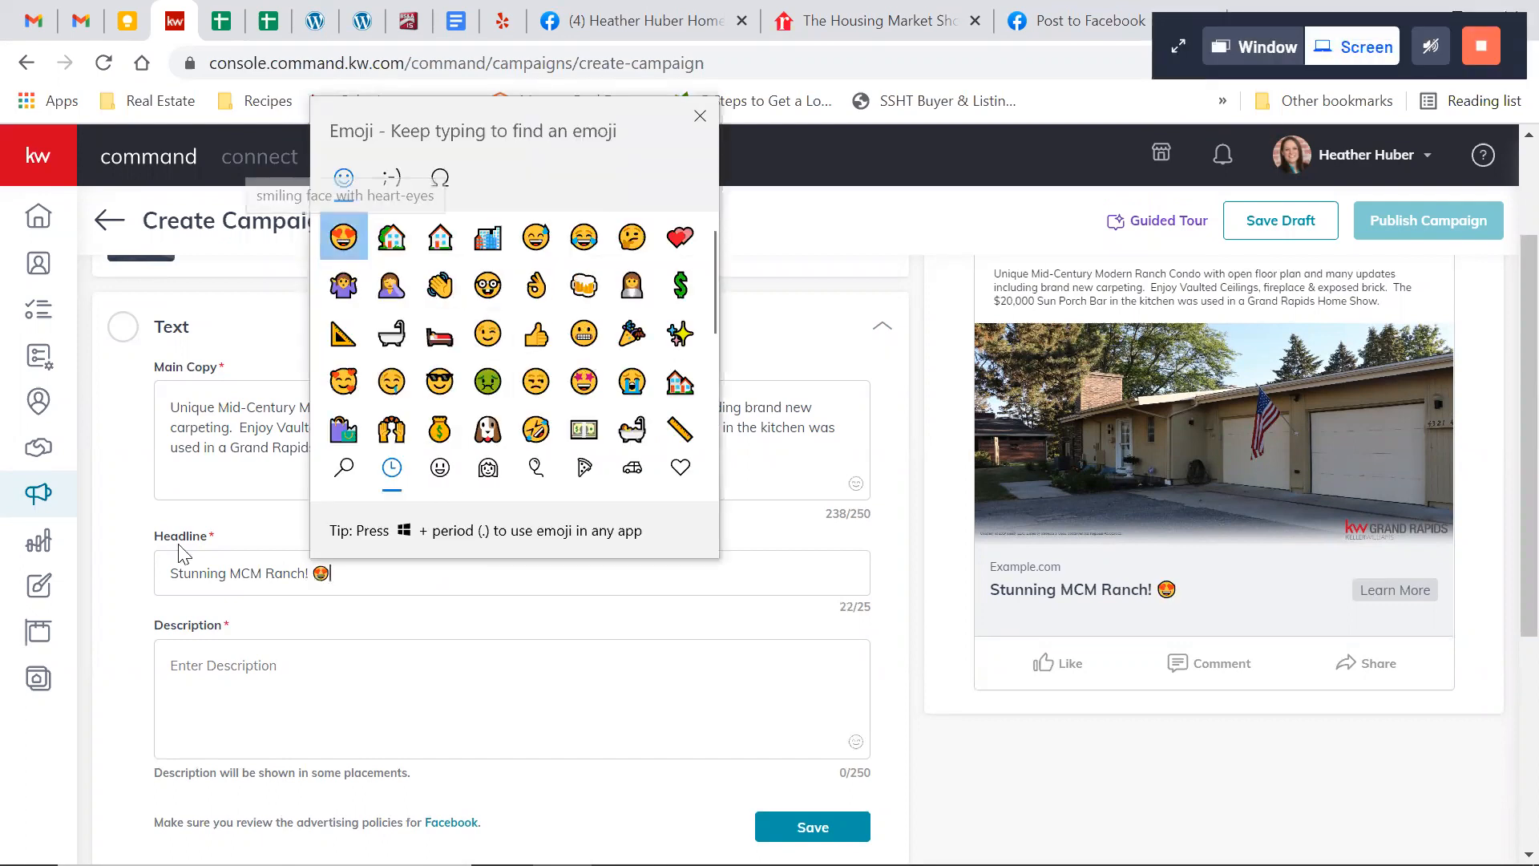
left_click(265, 578)
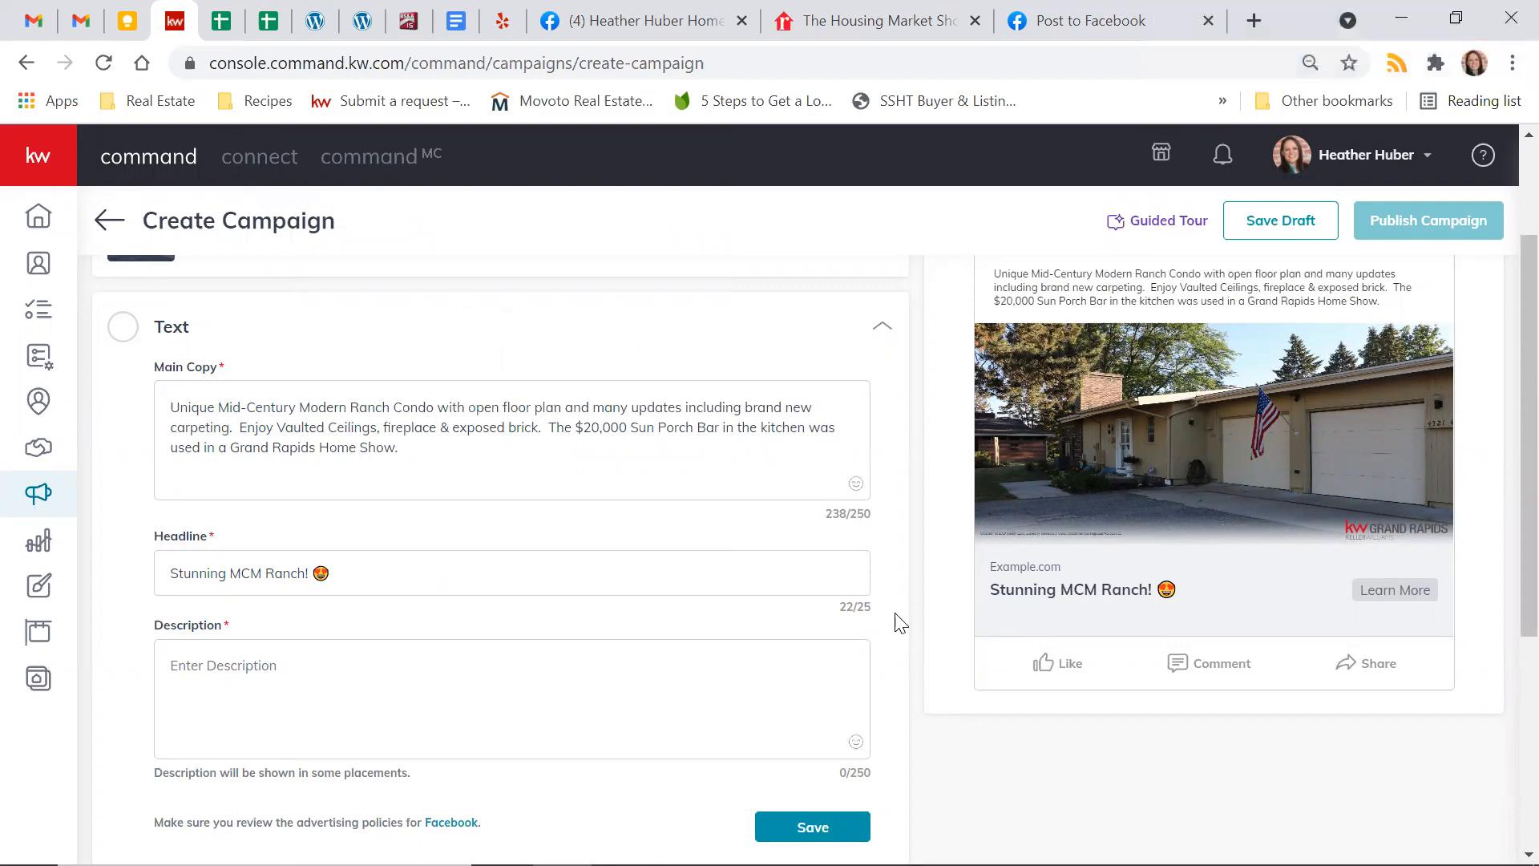
Enter "2 bed | 1 bath | 1,300 sq ft" as the ad description
left_click(420, 678)
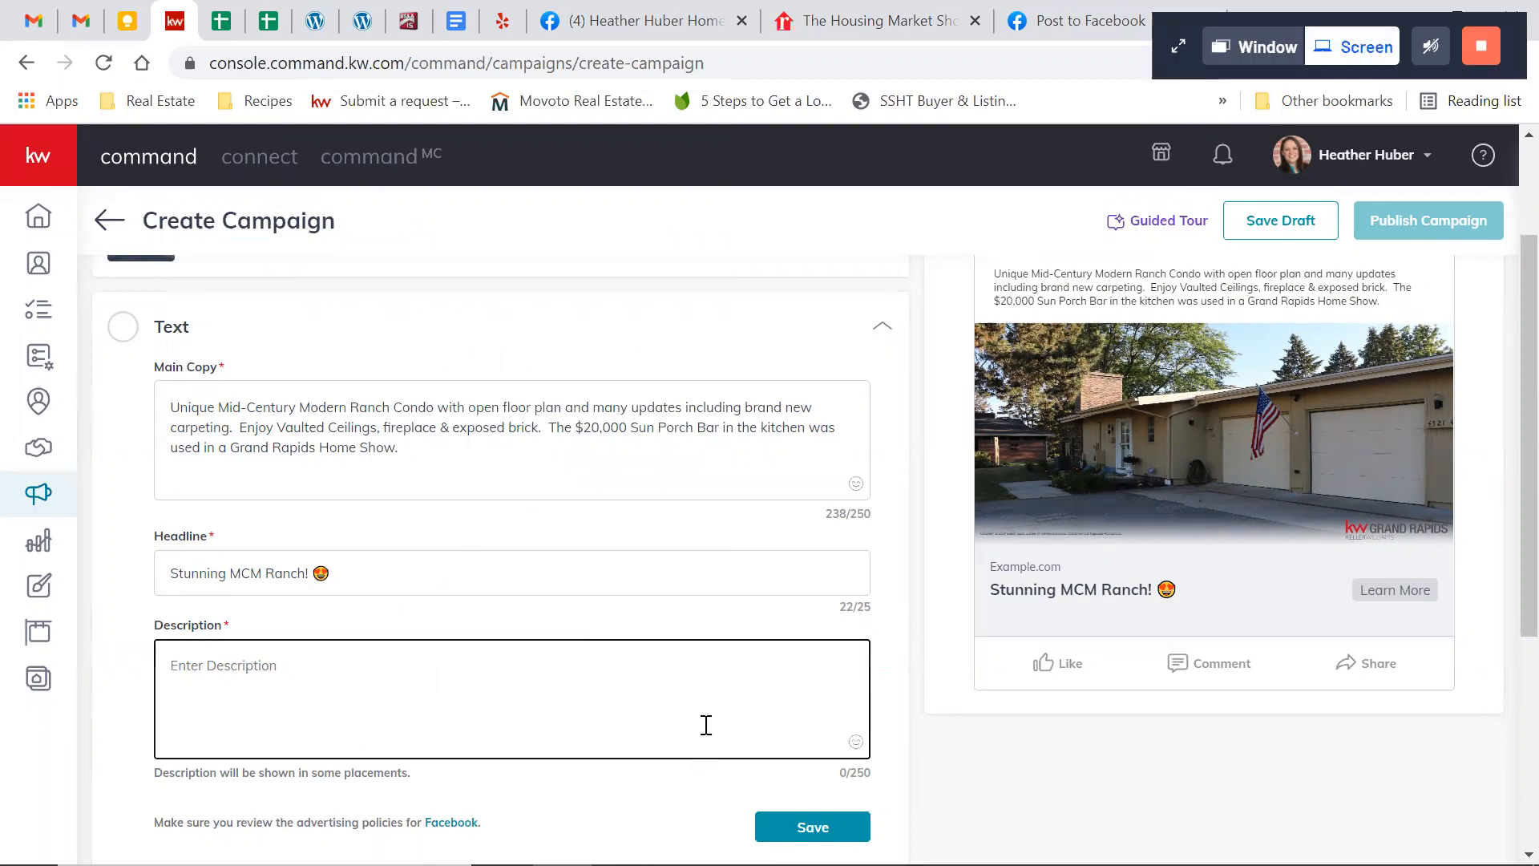
scroll(705, 725, "up", 1)
scroll(707, 725, "down", 1)
type("2 bed")
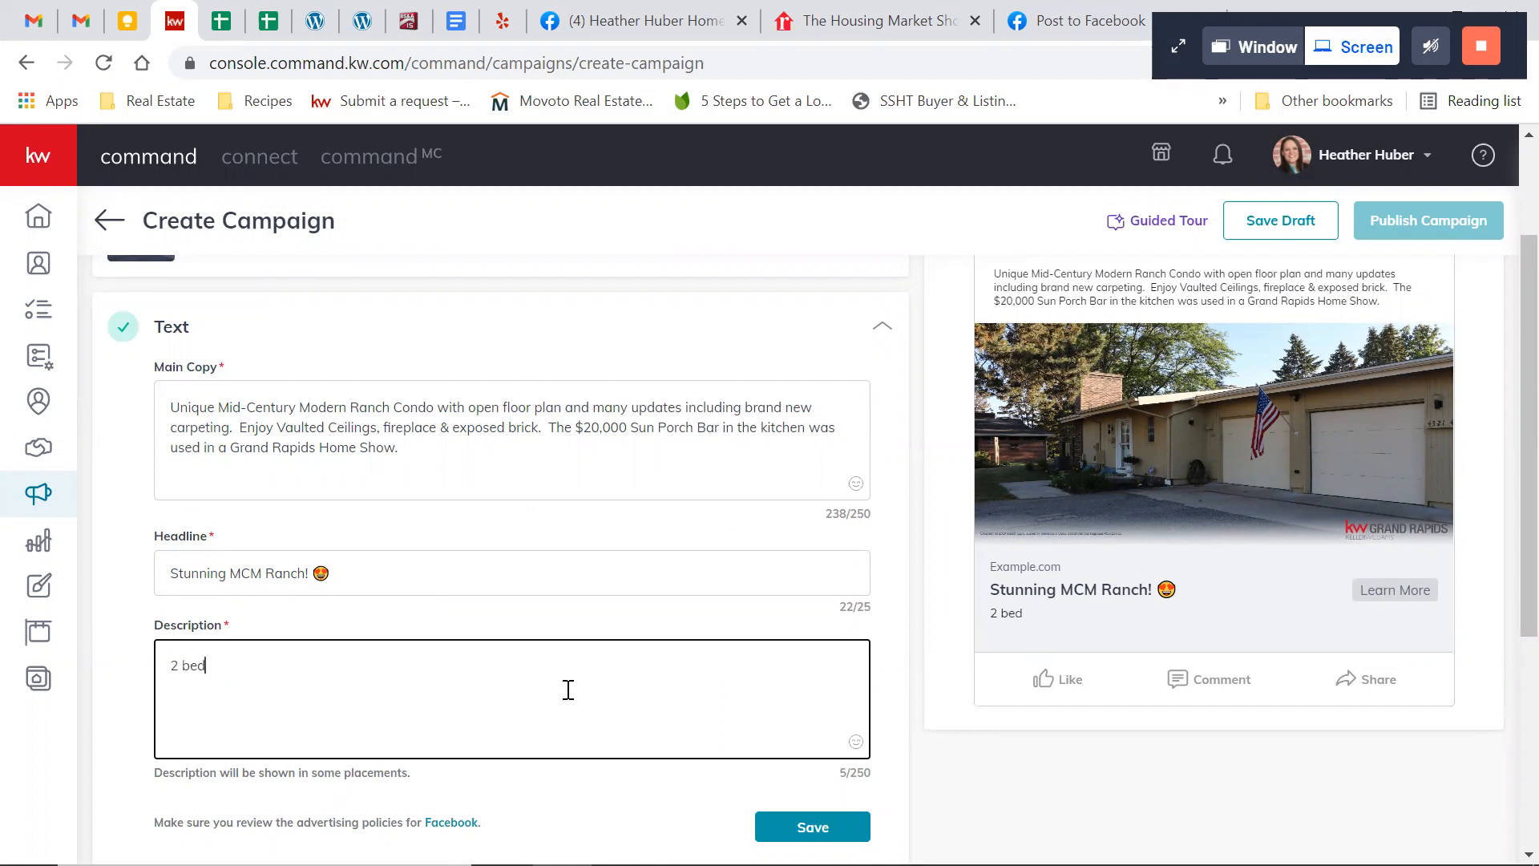
type(" | 1 bath")
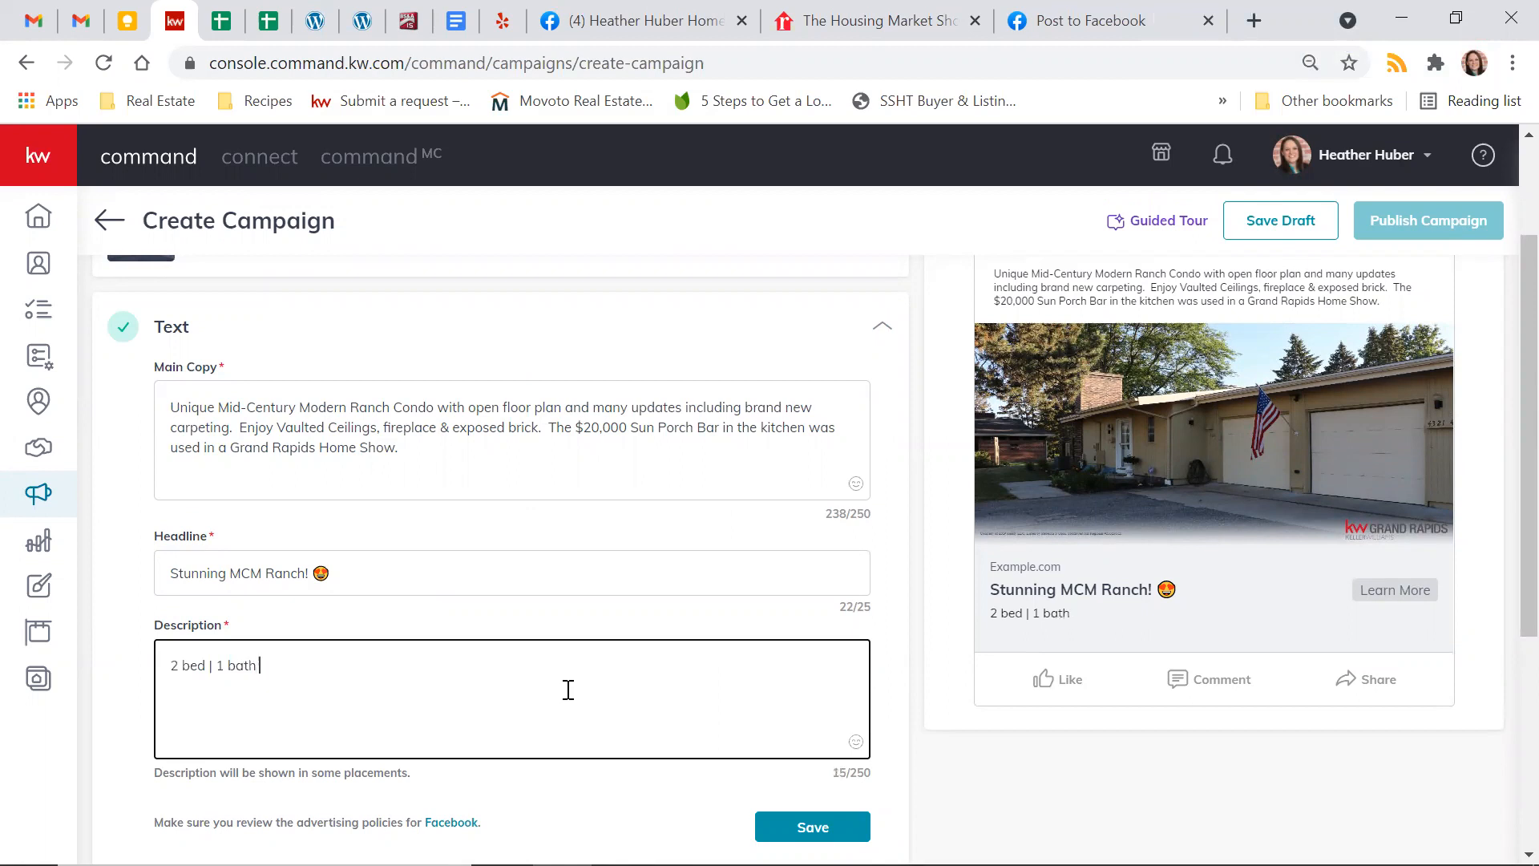
type(" | 1,300 sq ft")
Replace the main copy with "Could this be your new home? Click "Learn More" to find out!" plus a house-with-garden emoji
left_click(425, 443)
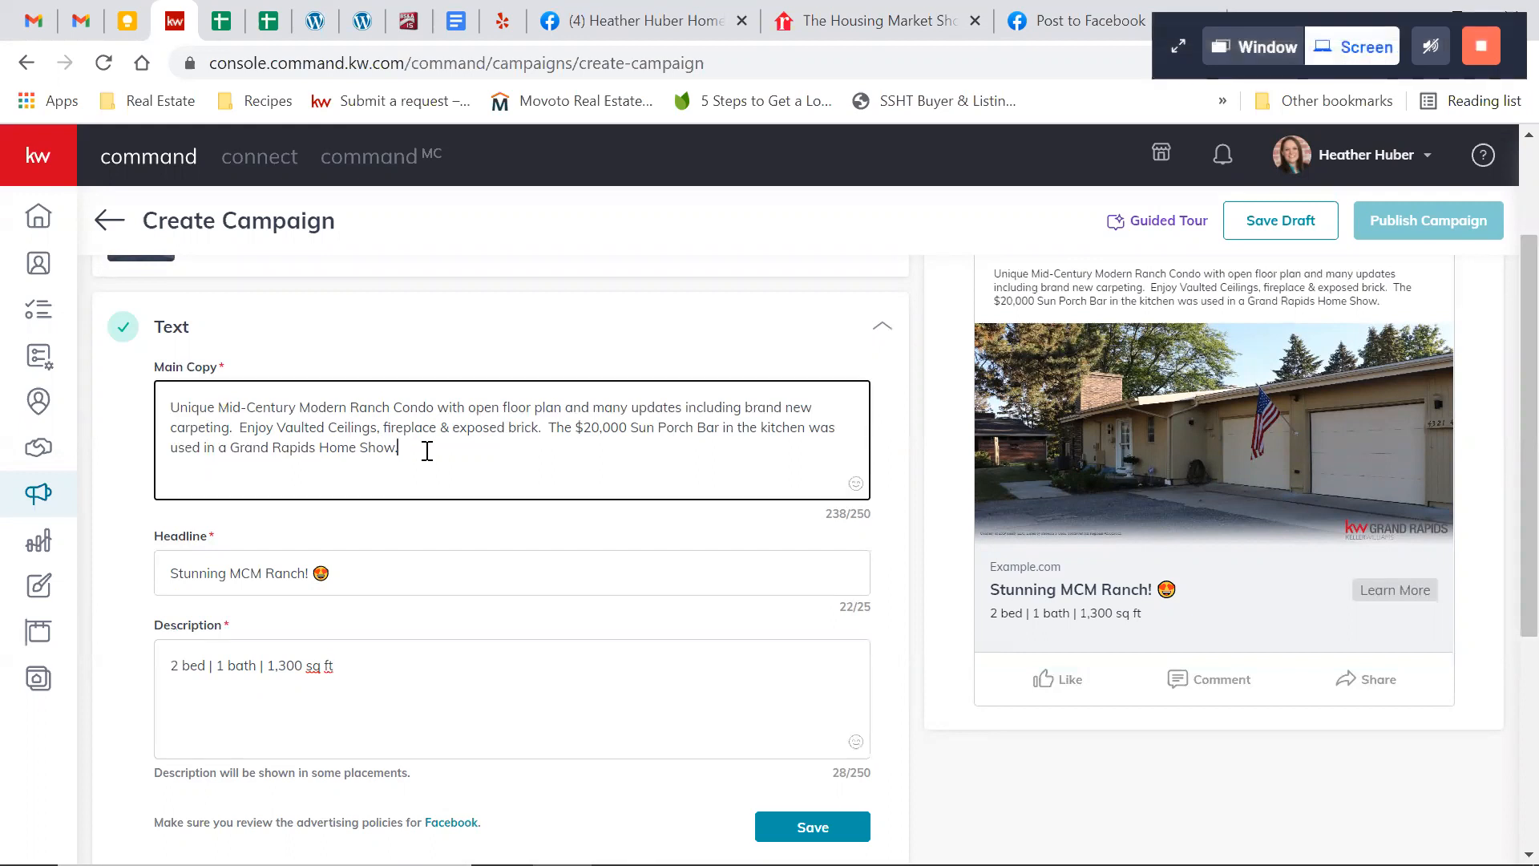
key("ctrl+a")
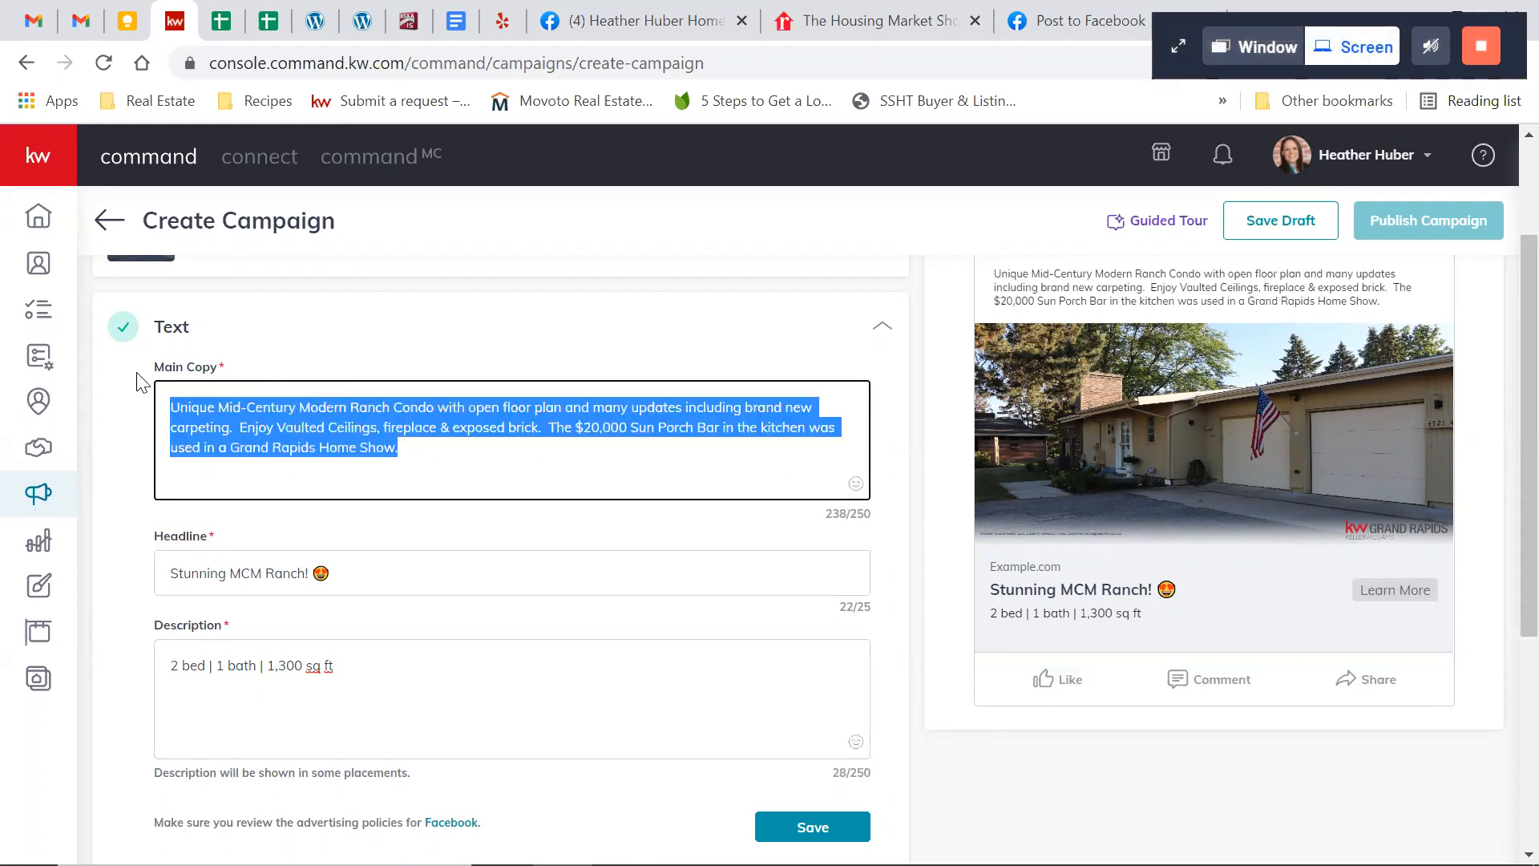
type("Could this b")
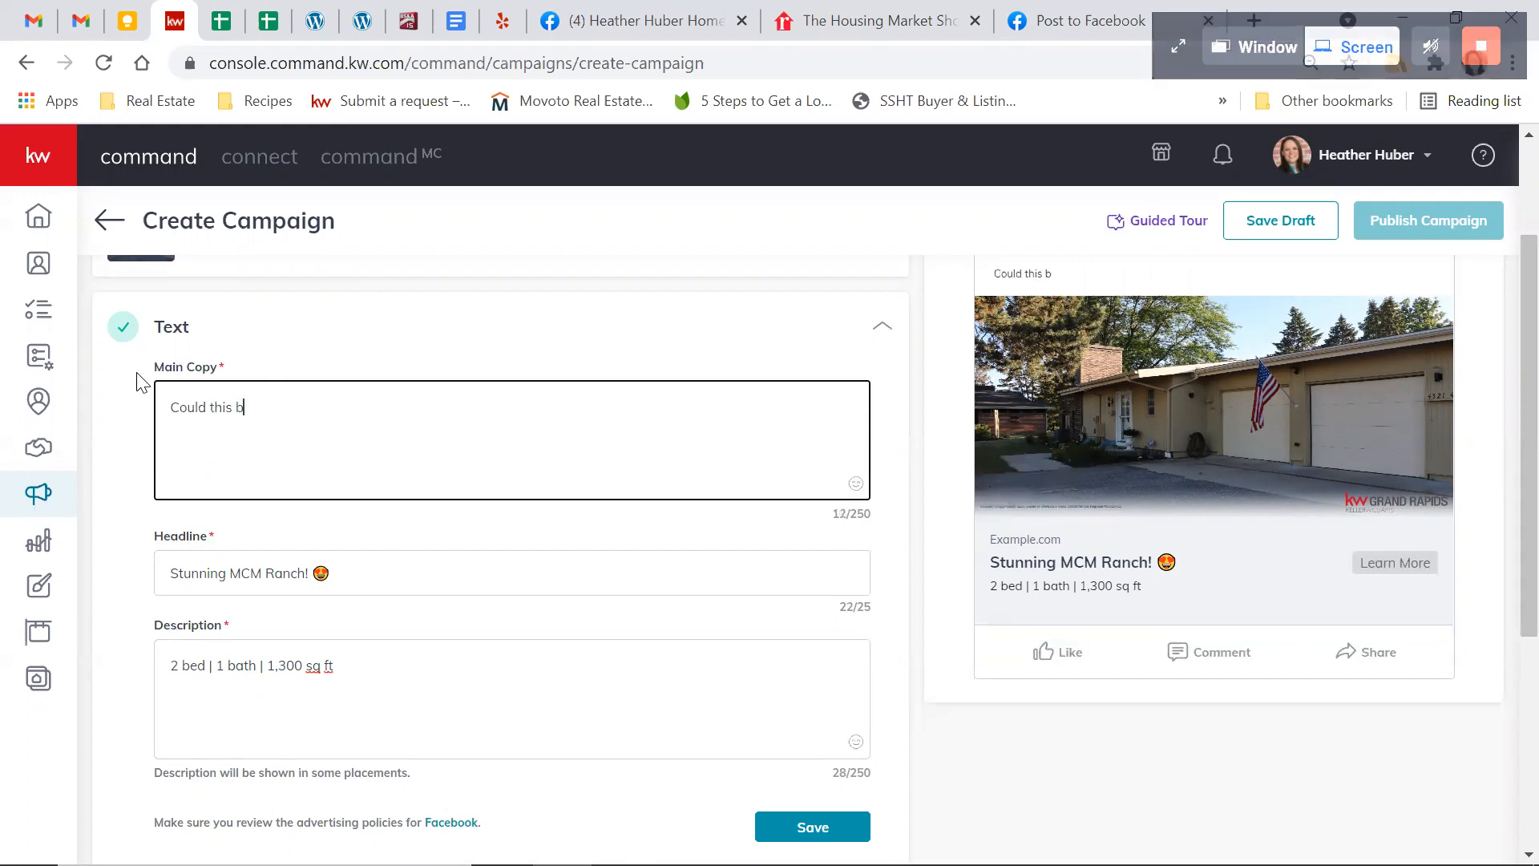
type("e your new home? C")
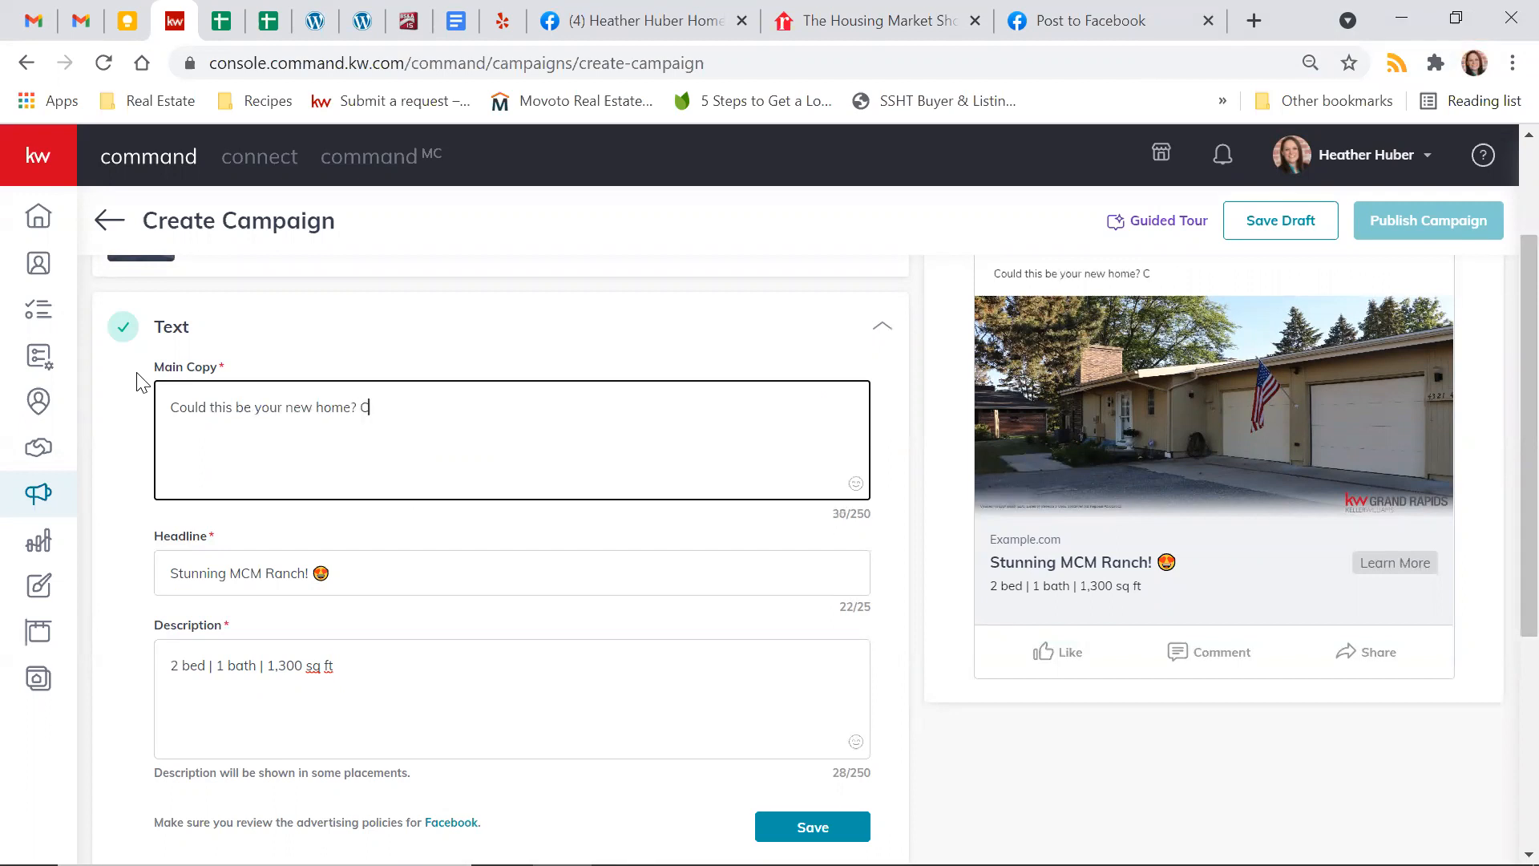
type("lick \"Learn More\" to find out!")
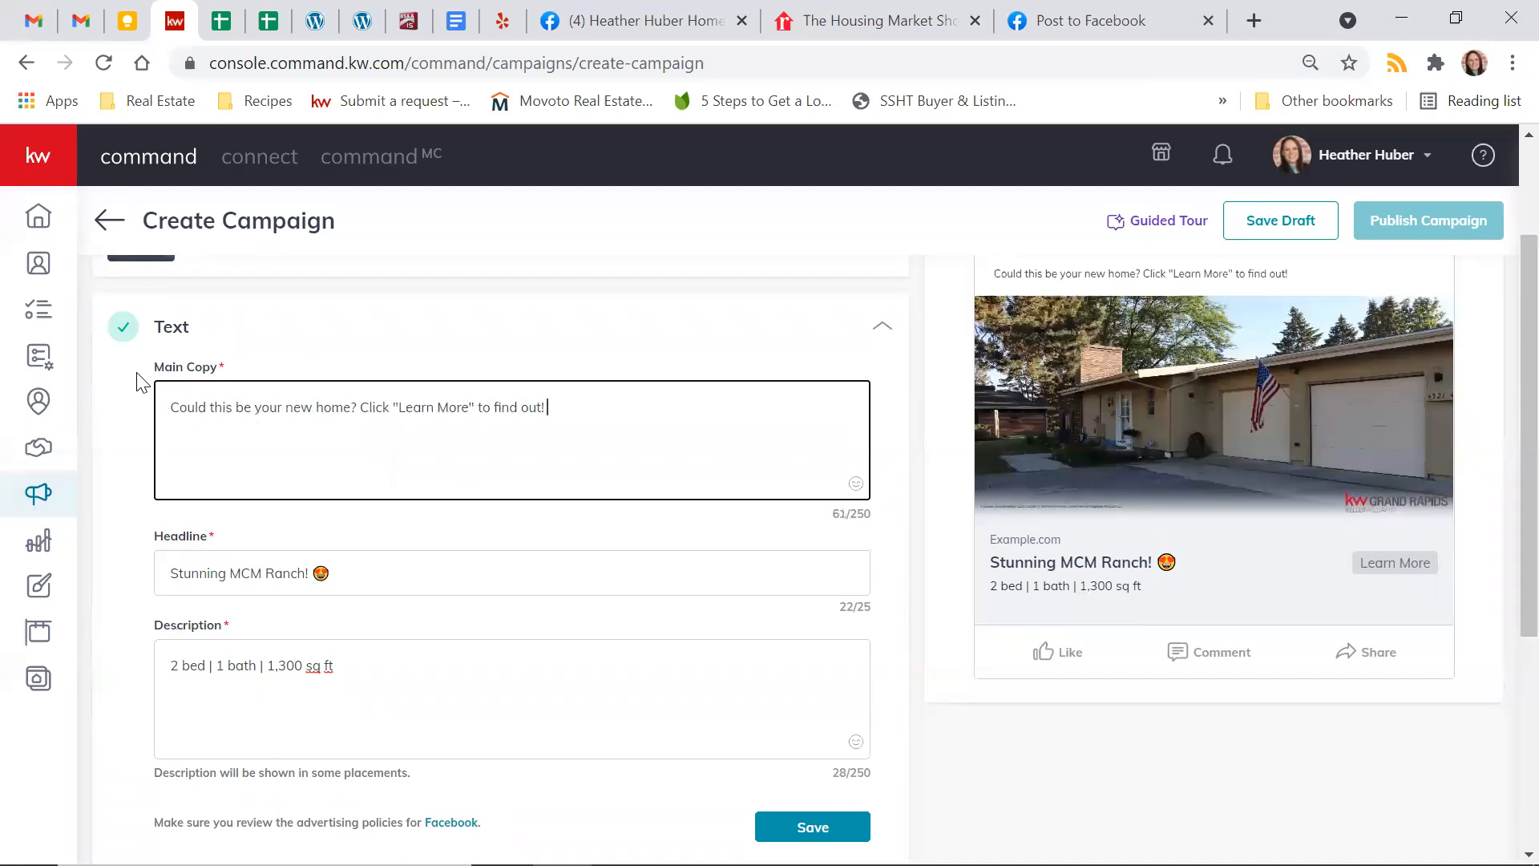
key("super+period")
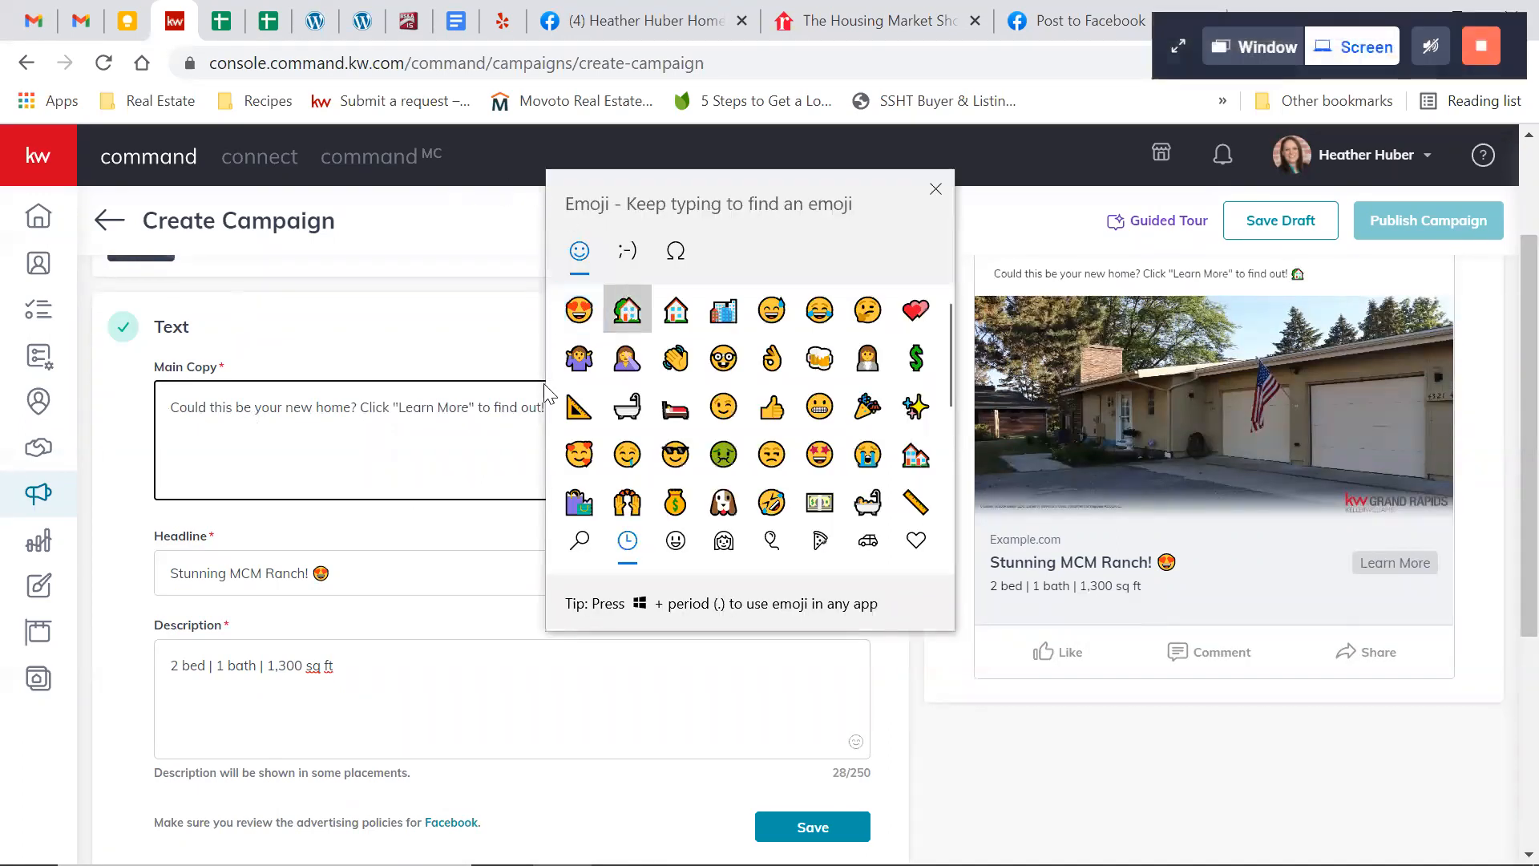
left_click(627, 308)
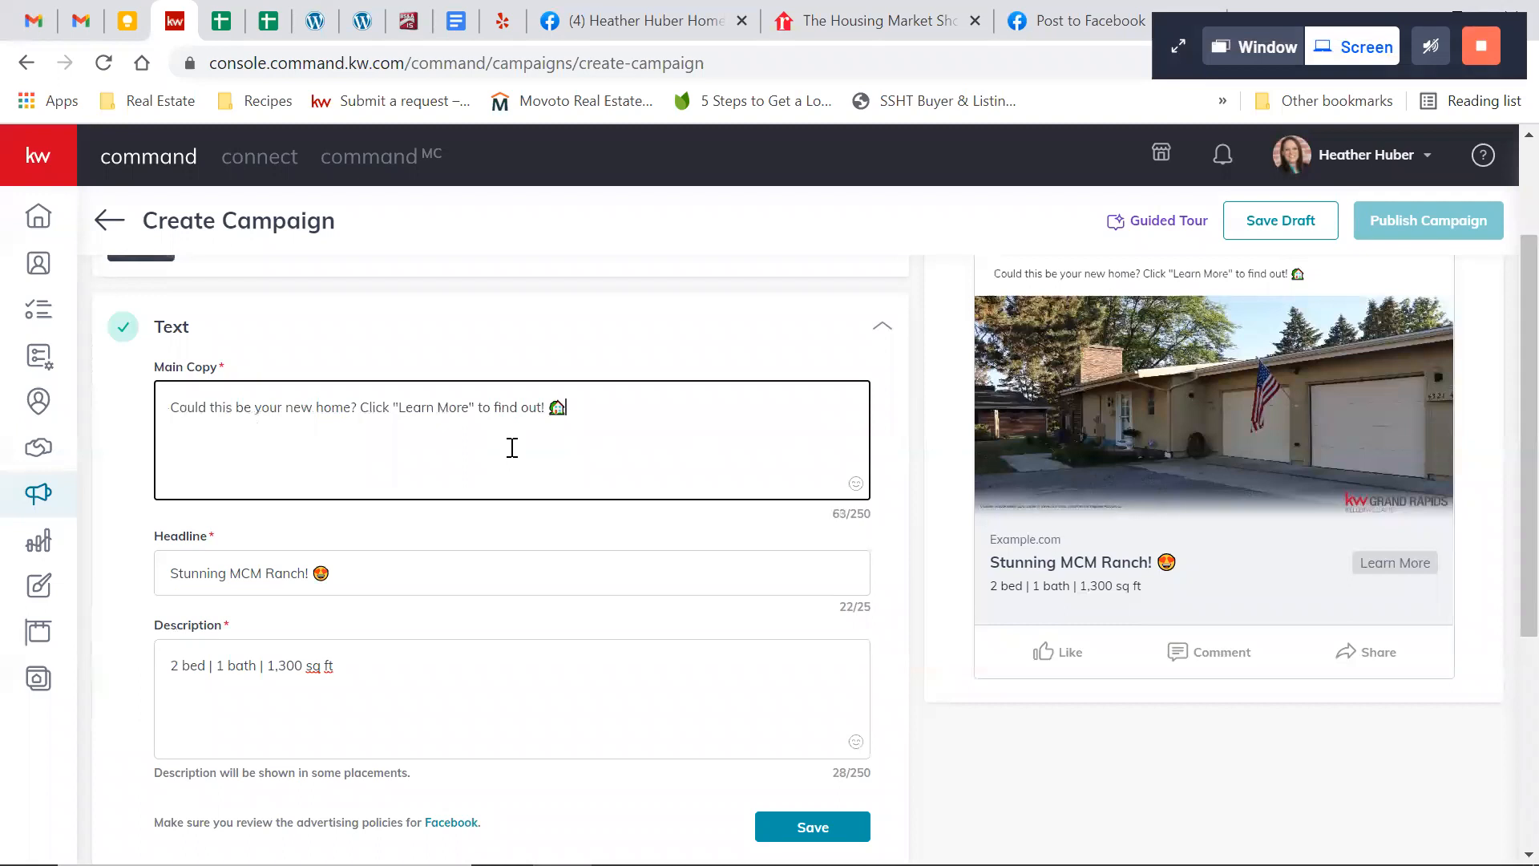
Examine the Facebook web feed preview against the entered copy, headline and description, and look over the remaining campaign sections
scroll(764, 565, "down", 1)
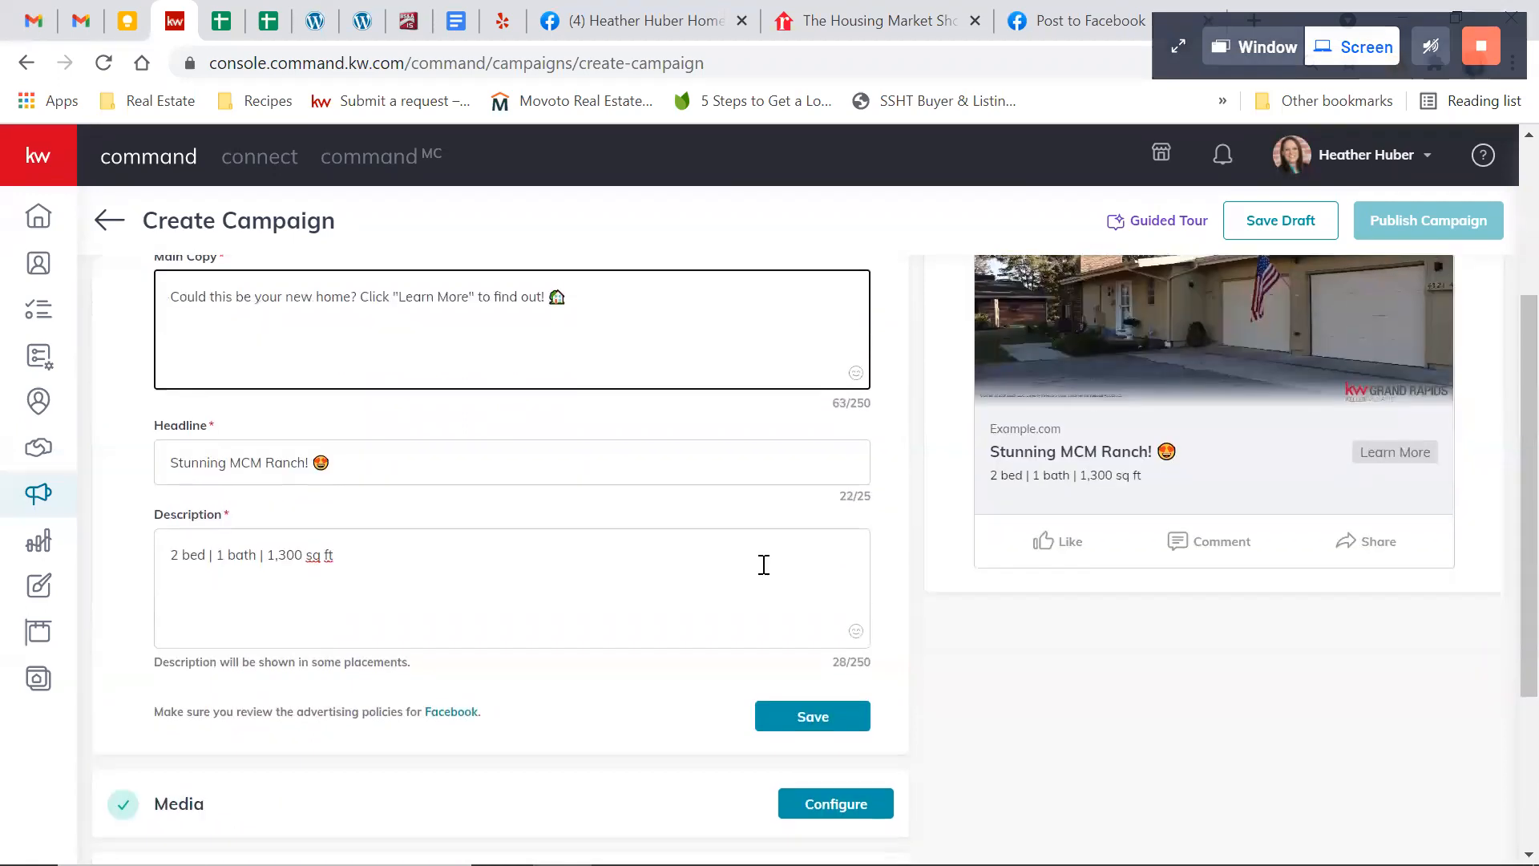
scroll(936, 599, "up", 1)
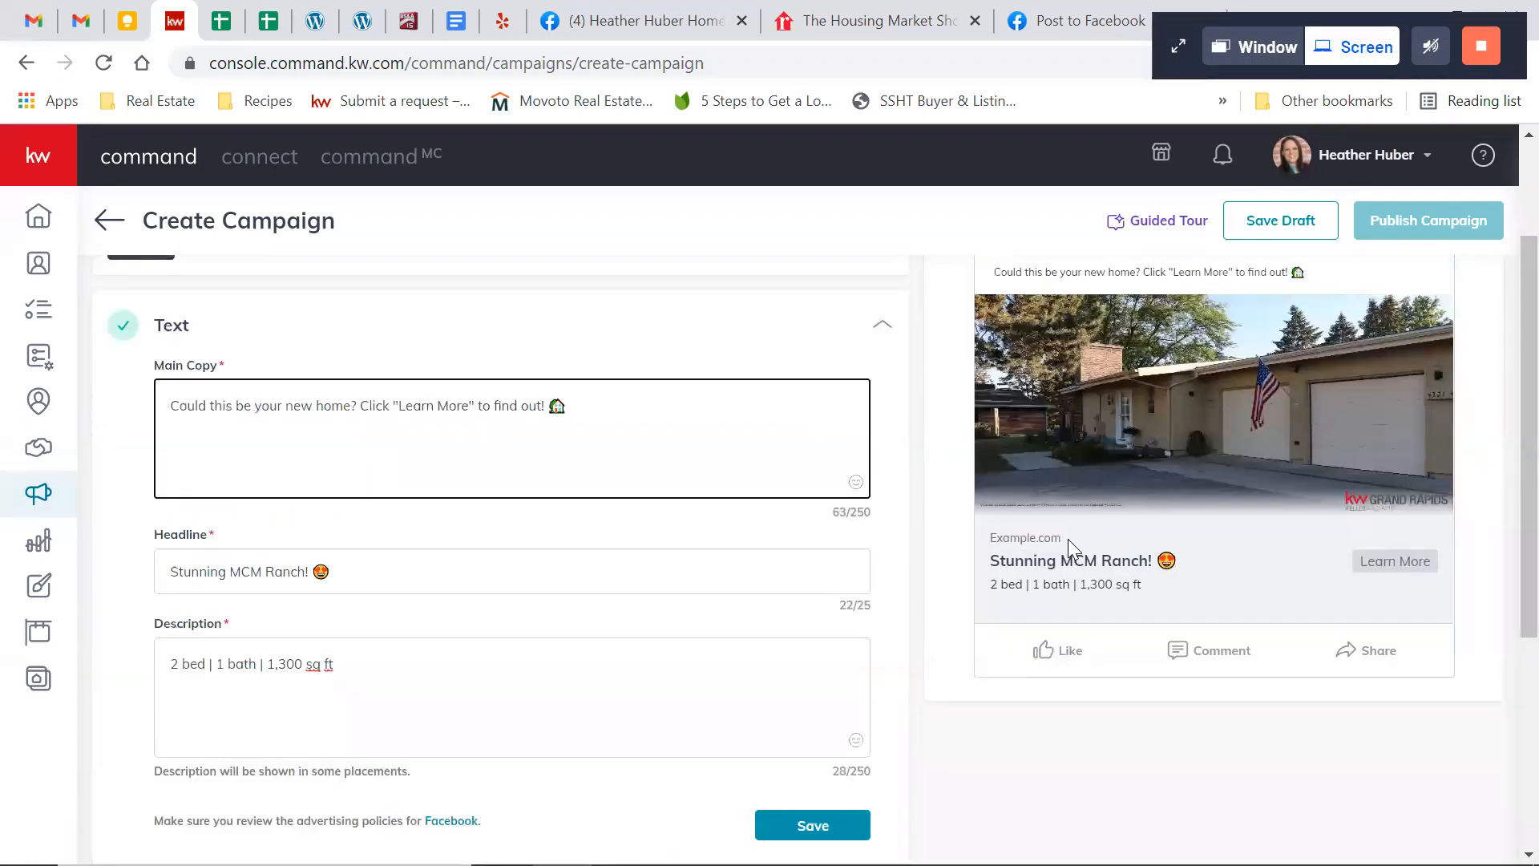
scroll(961, 537, "up", 2)
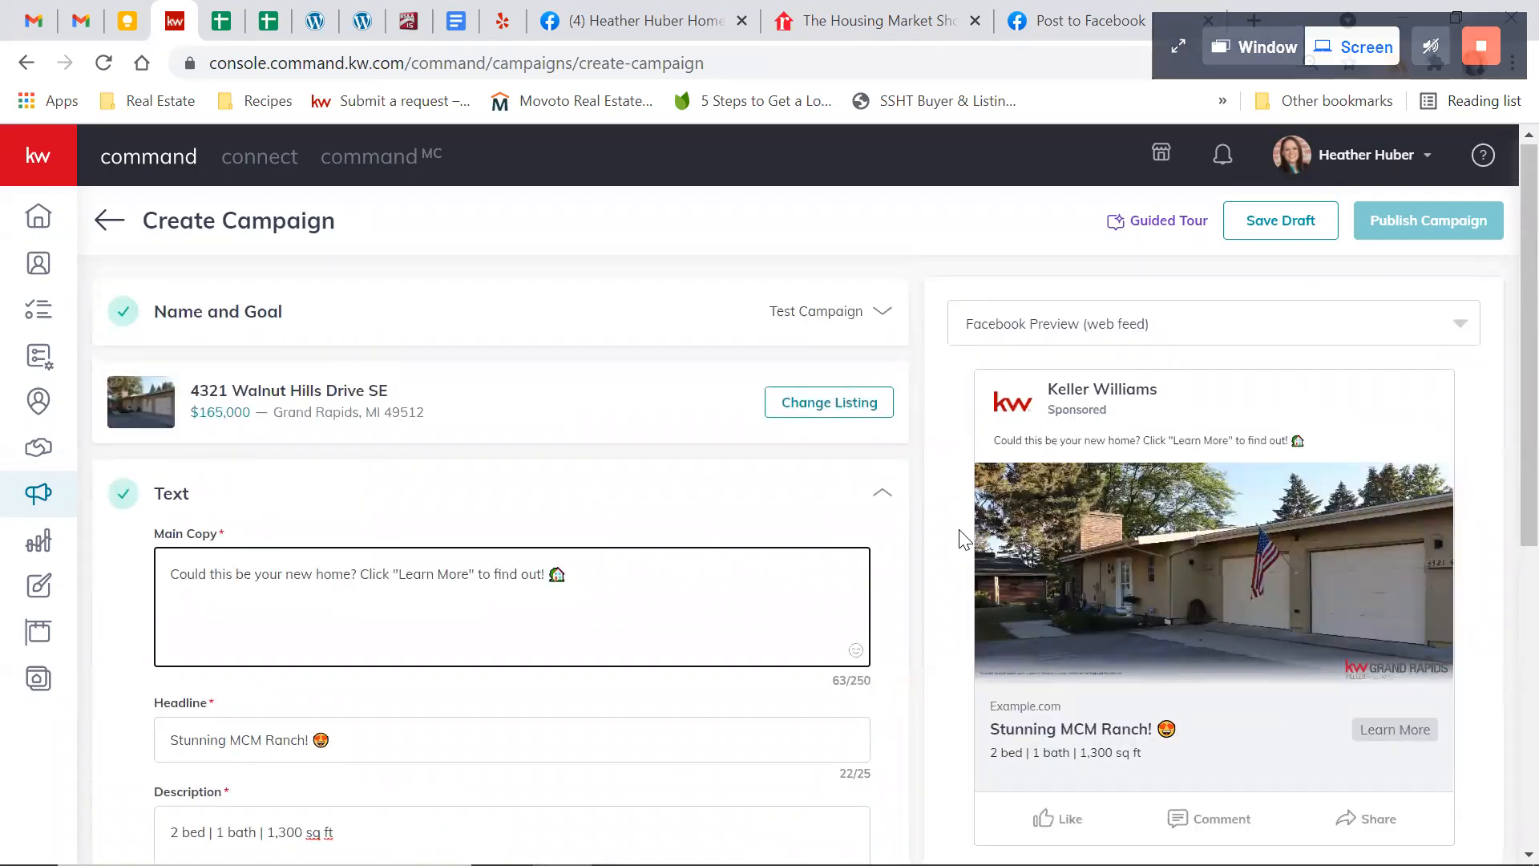
scroll(961, 535, "down", 1)
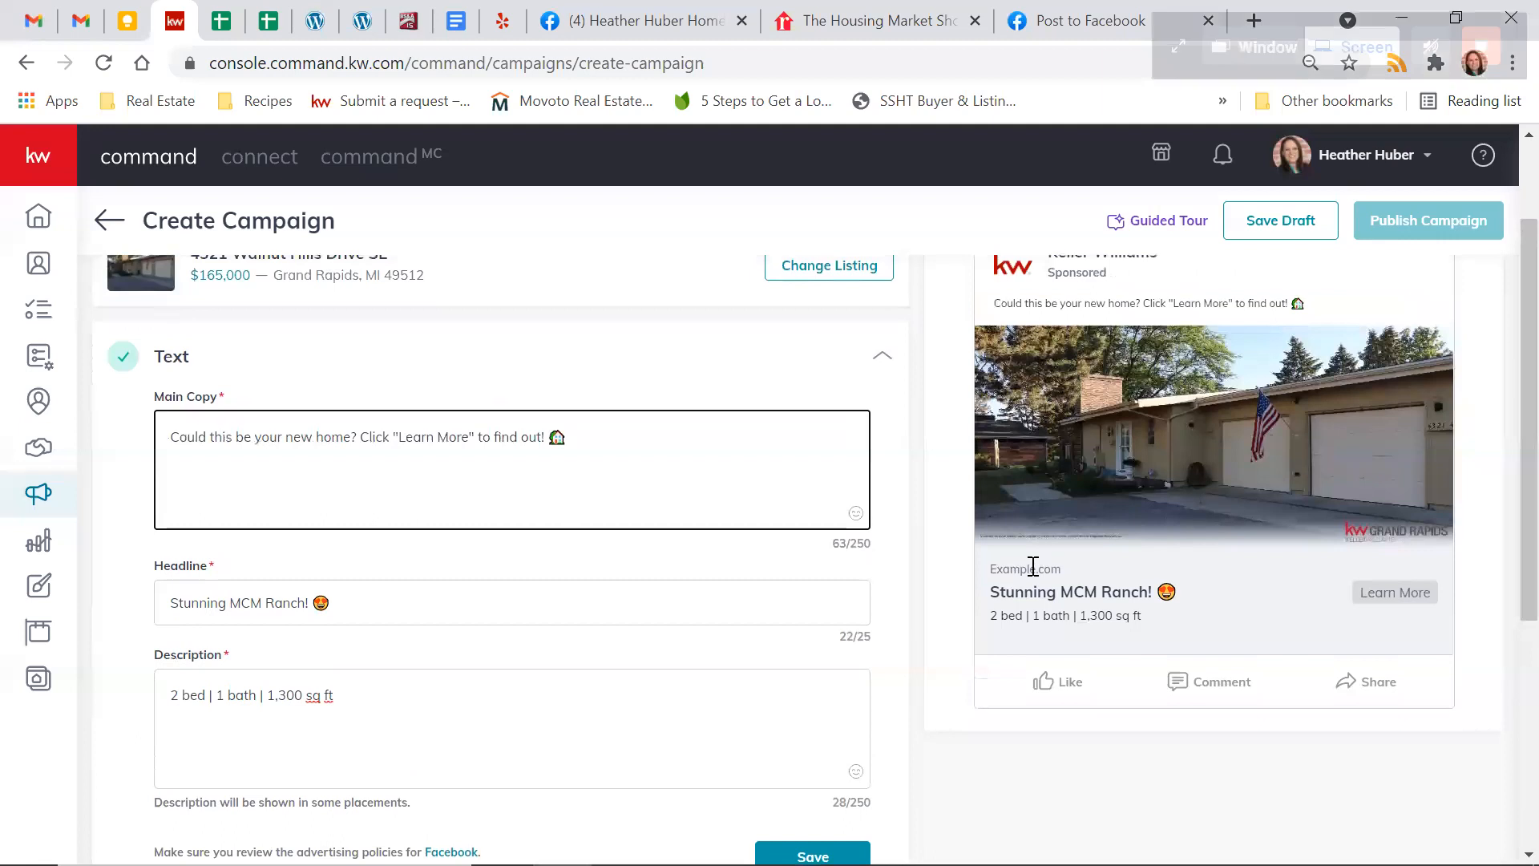
scroll(945, 635, "down", 1)
scroll(945, 635, "down", 3)
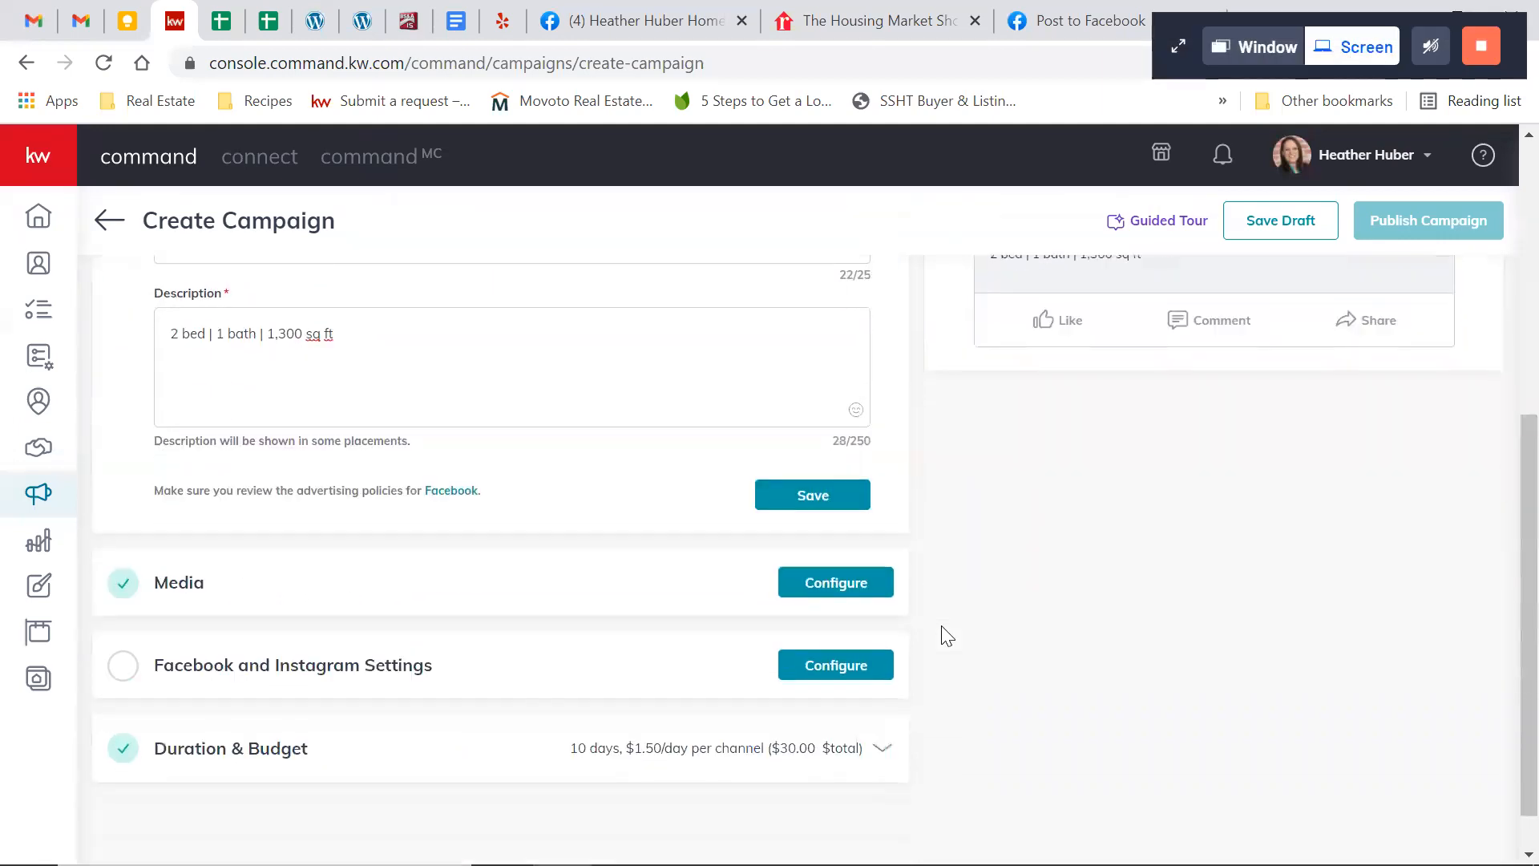
scroll(945, 635, "up", 5)
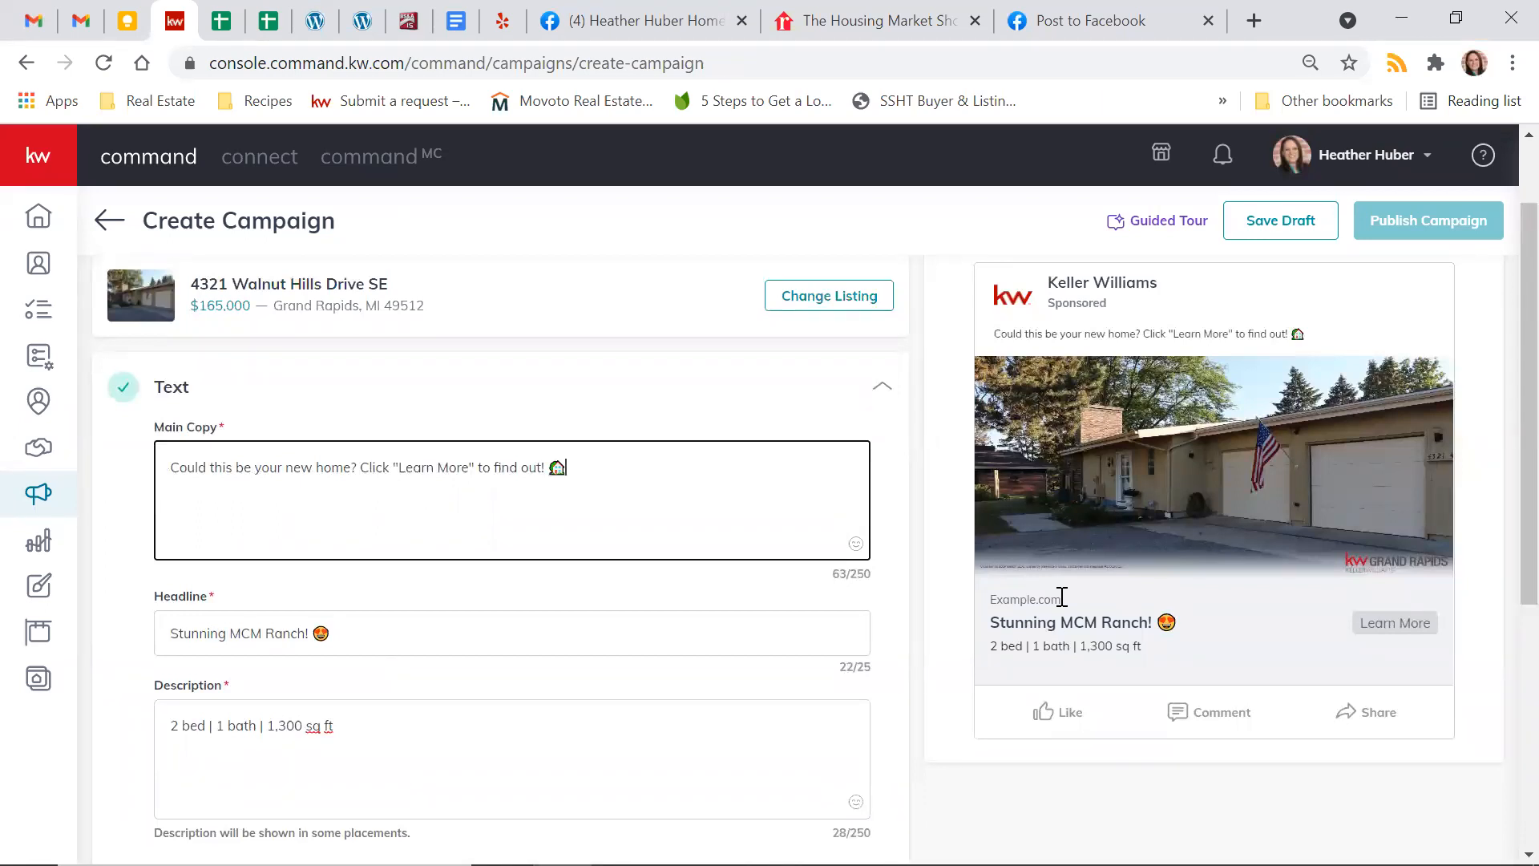
left_click(908, 658)
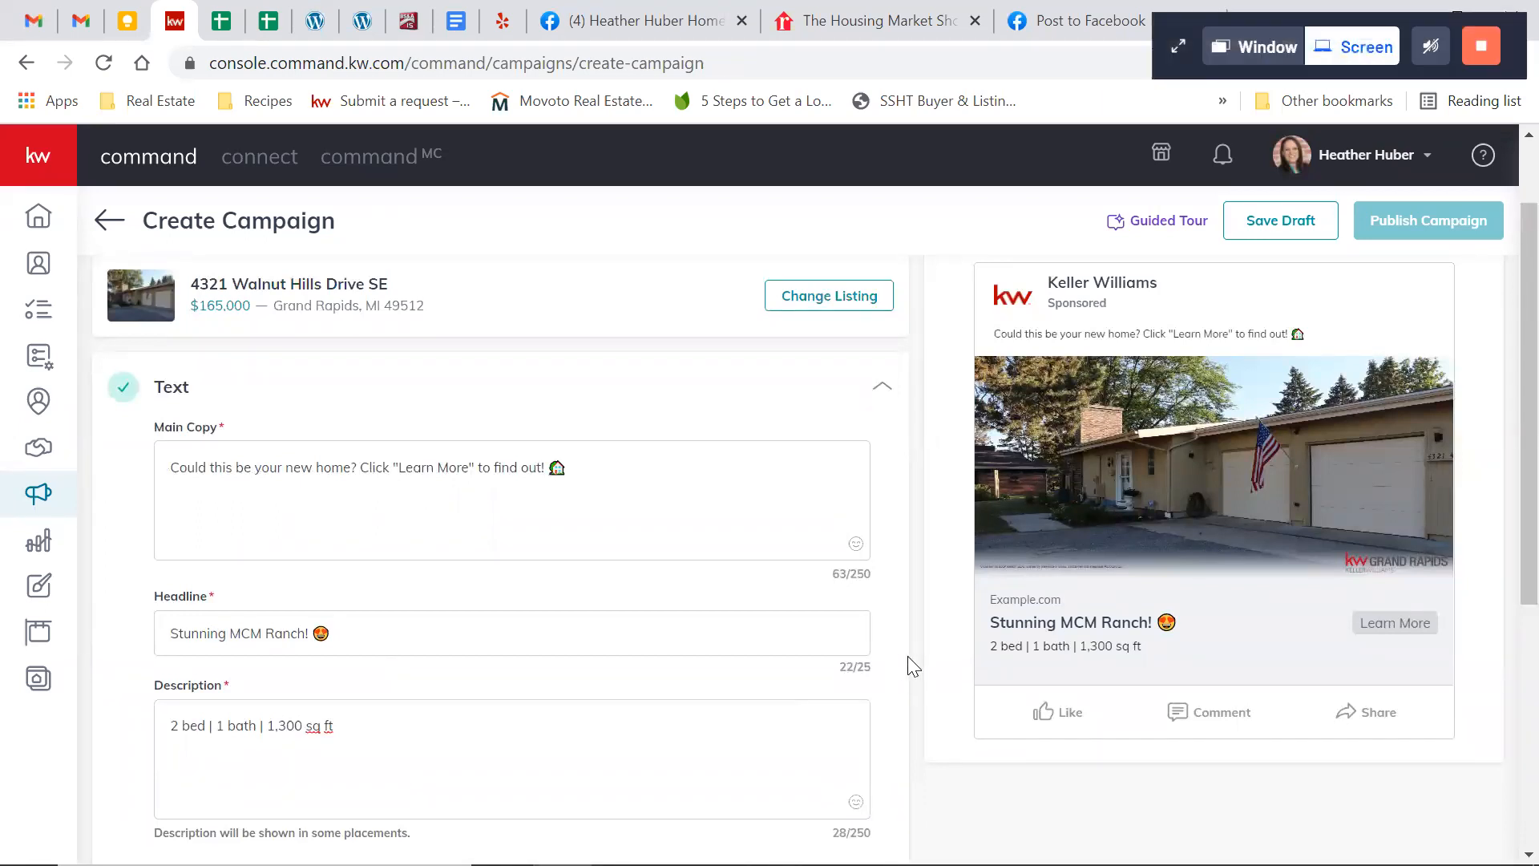
Save the ad's text section
scroll(907, 656, "down", 1)
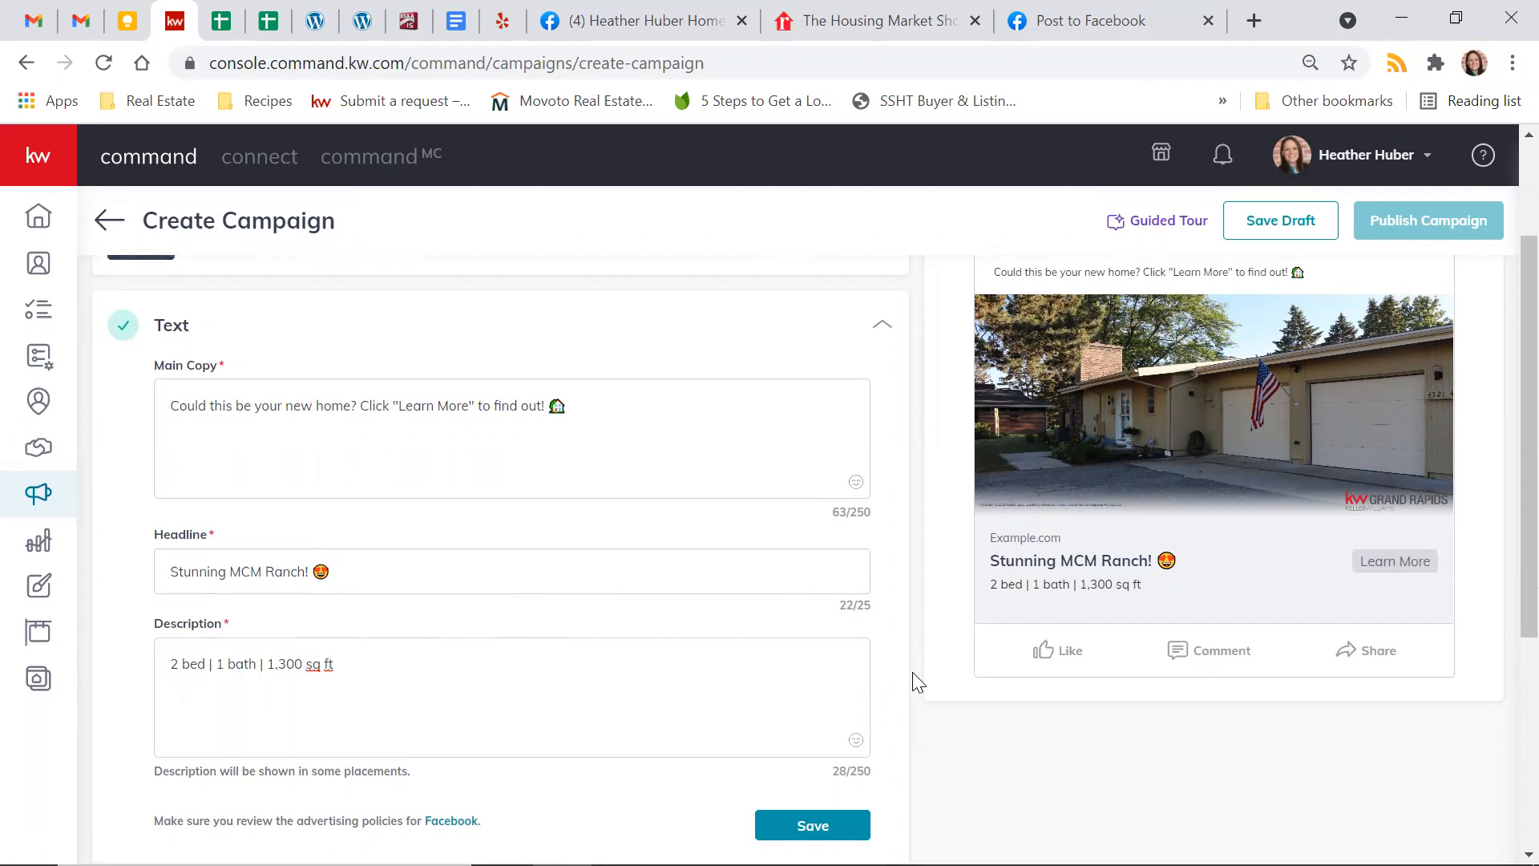
scroll(912, 672, "down", 1)
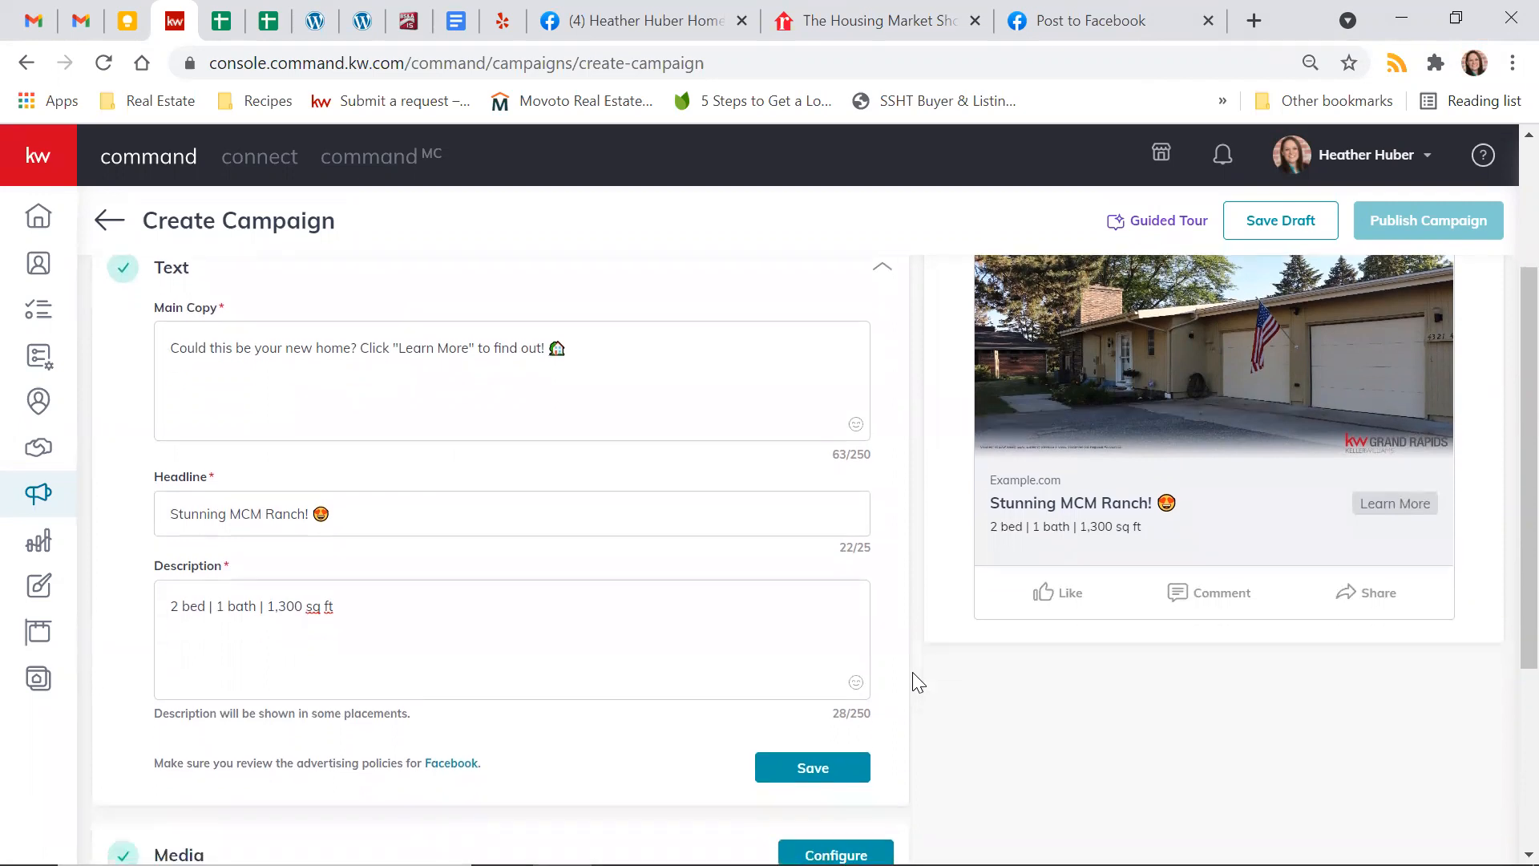
scroll(912, 671, "down", 3)
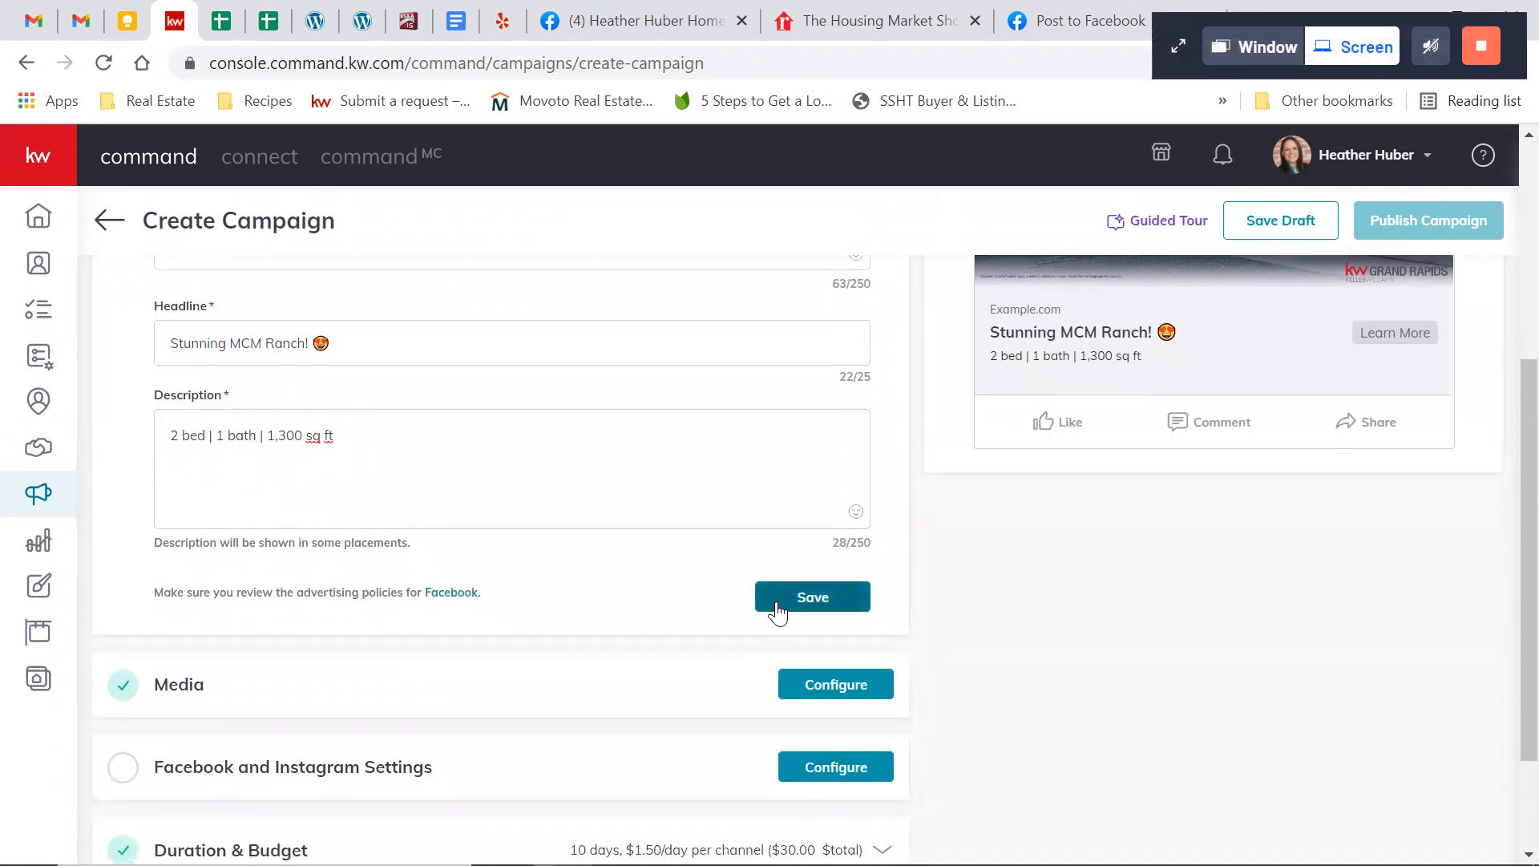
left_click(777, 603)
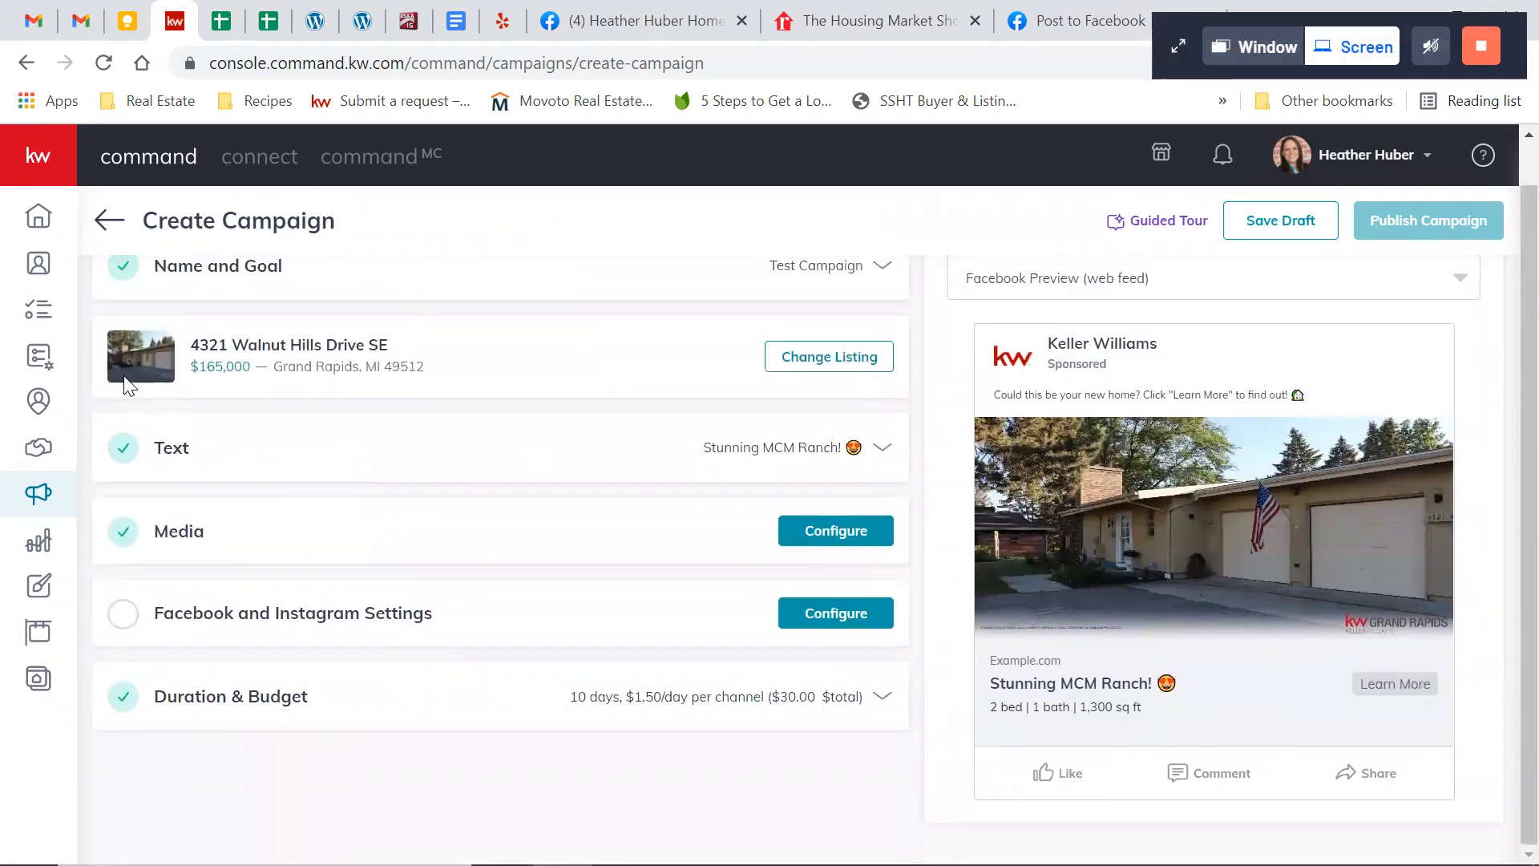
Add the listing's kitchen photo with yellow shelving and the sink island to the campaign media and bring it into the crop preview
scroll(127, 372, "up", 1)
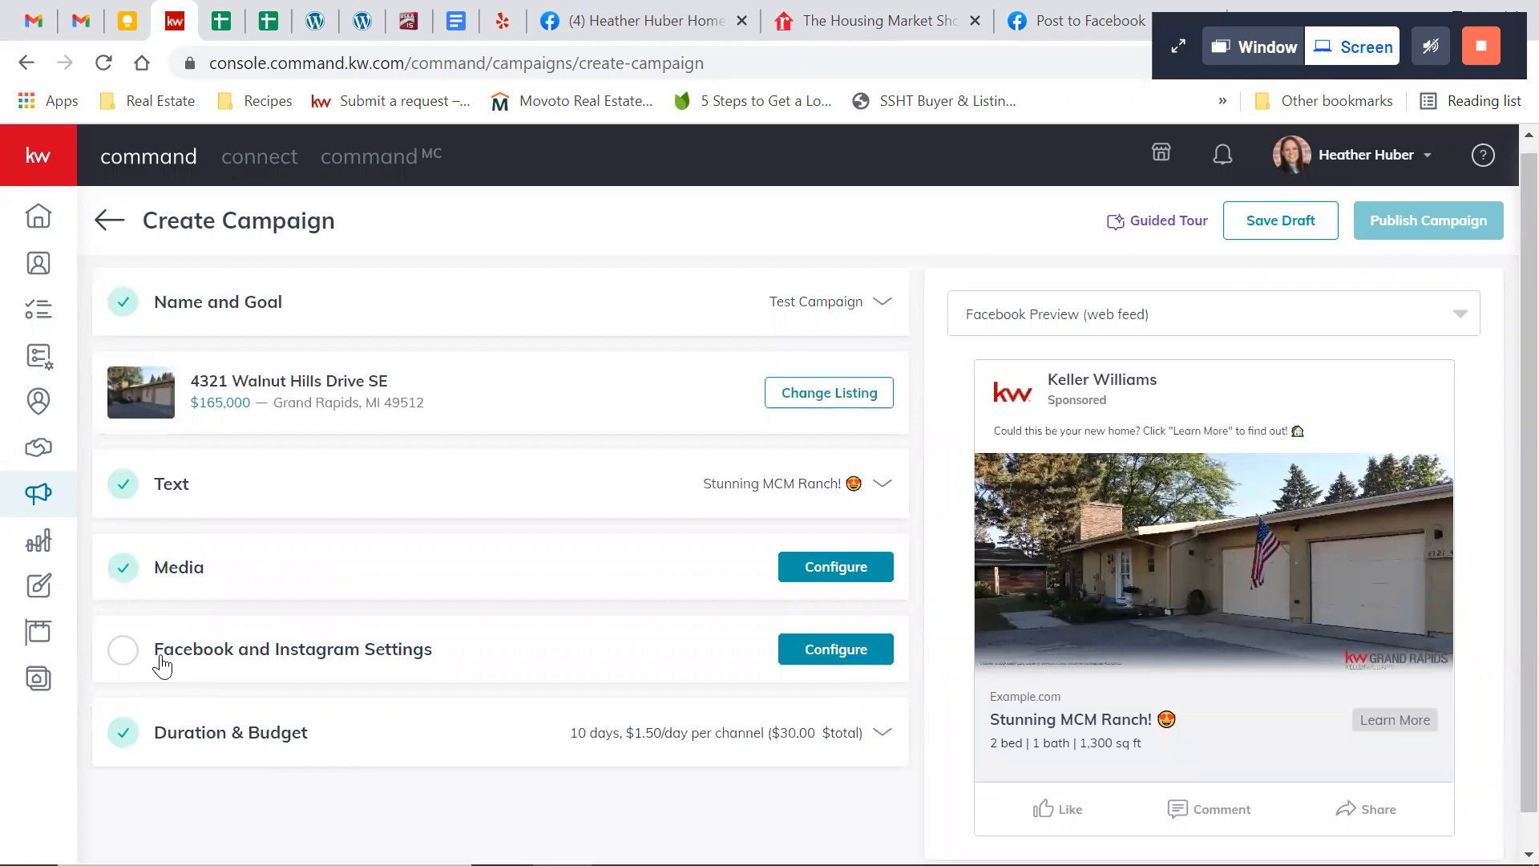
left_click(885, 571)
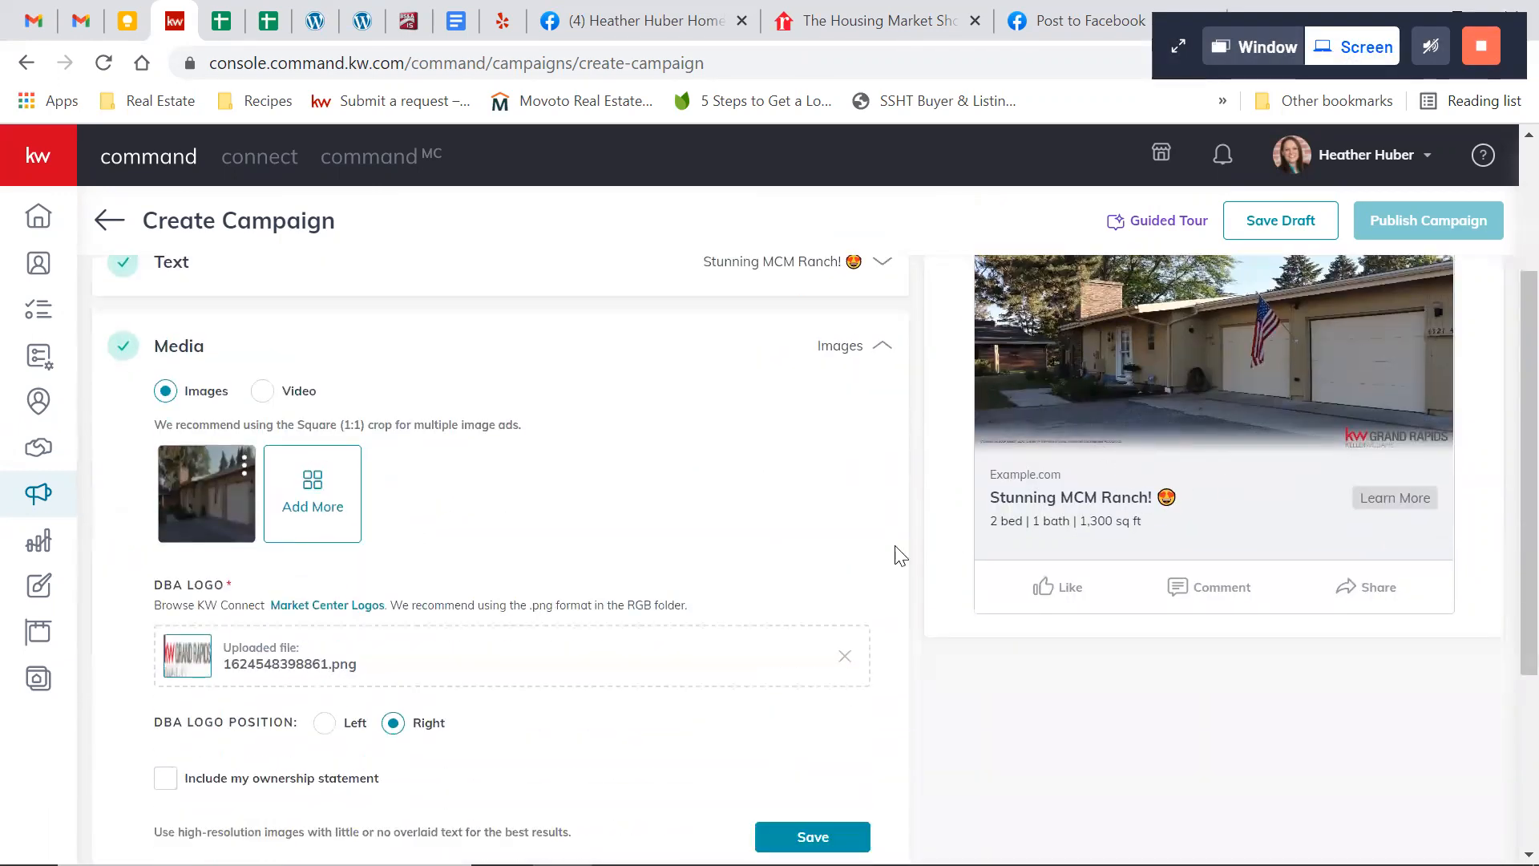
left_click(325, 481)
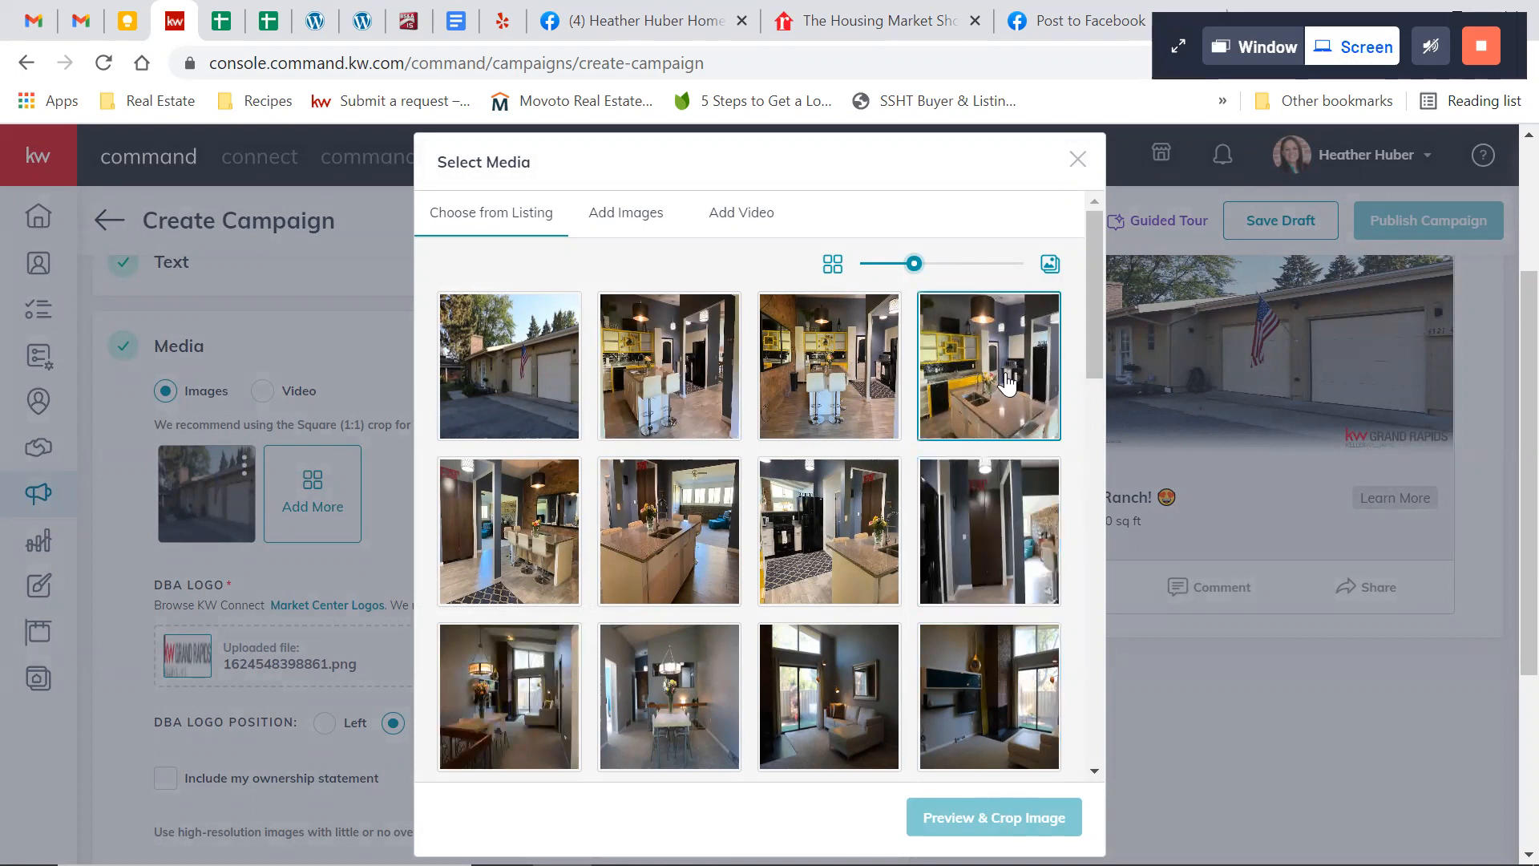
scroll(1002, 385, "down", 3)
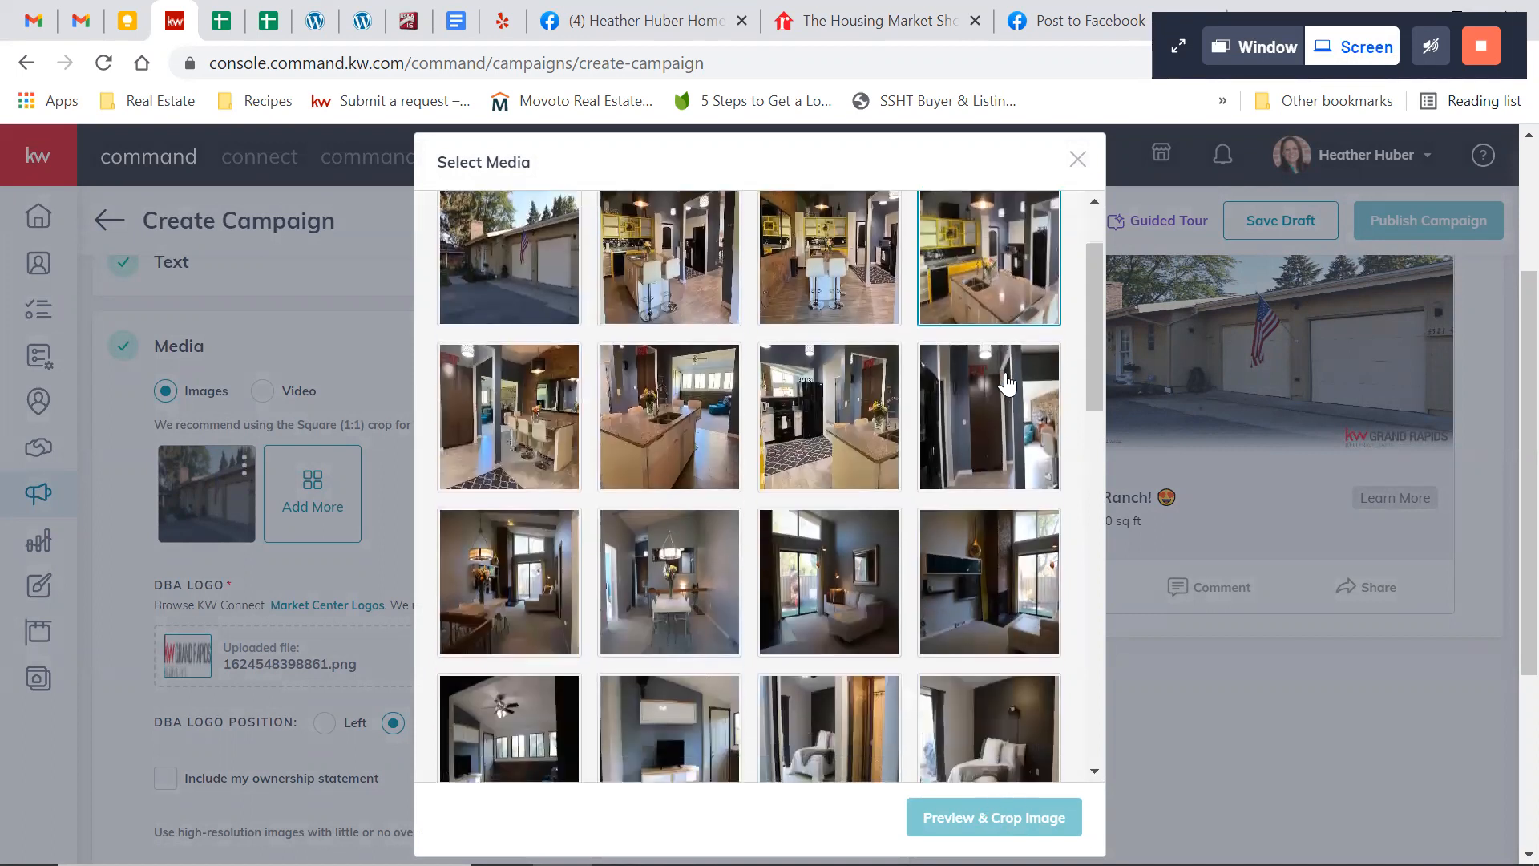
scroll(977, 380, "up", 3)
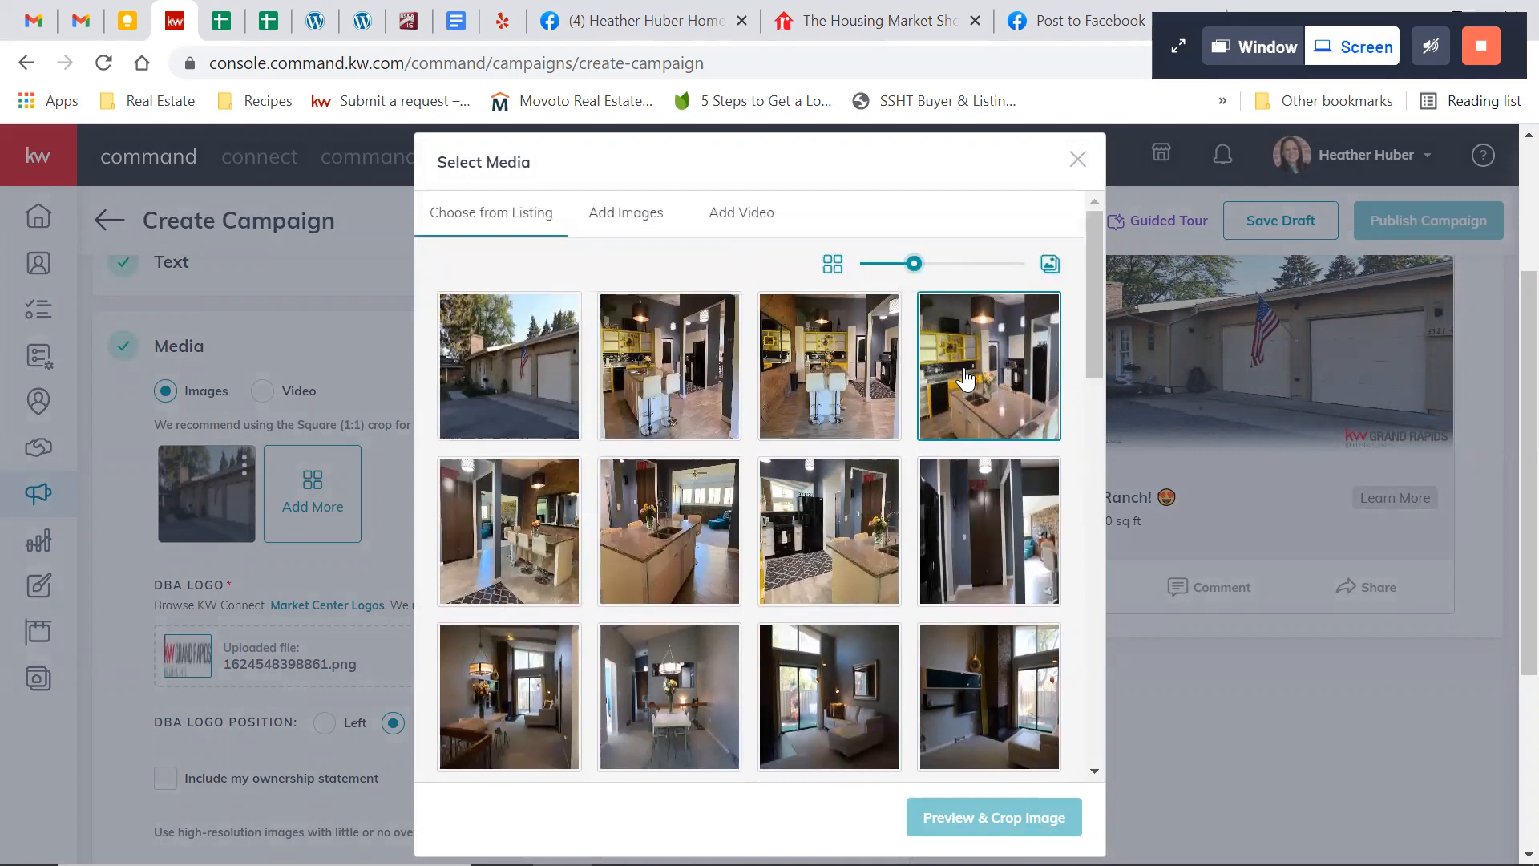
left_click(1008, 380)
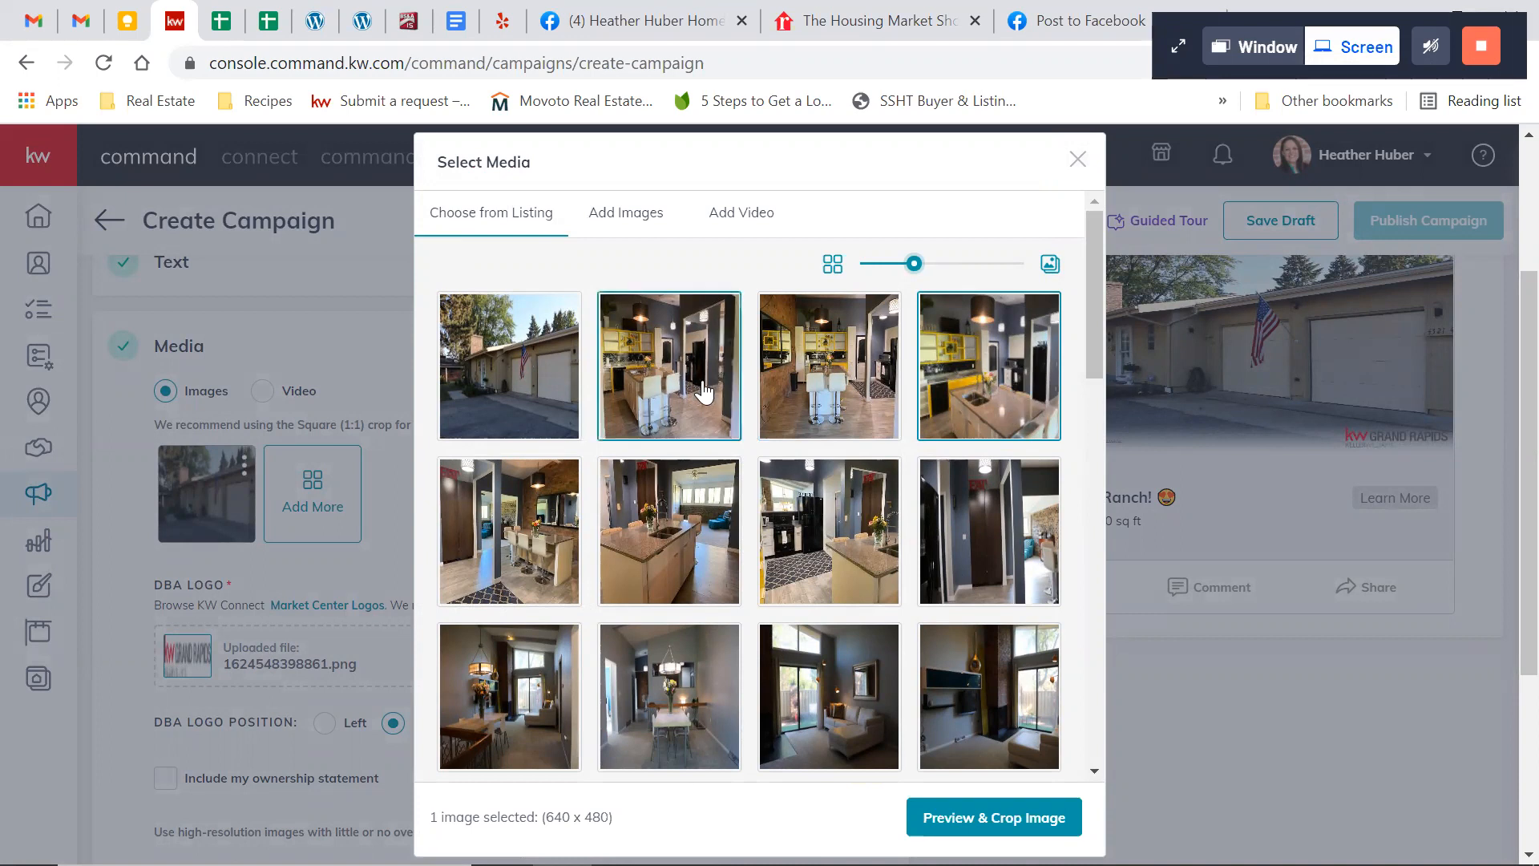
scroll(758, 528, "down", 4)
scroll(755, 521, "up", 5)
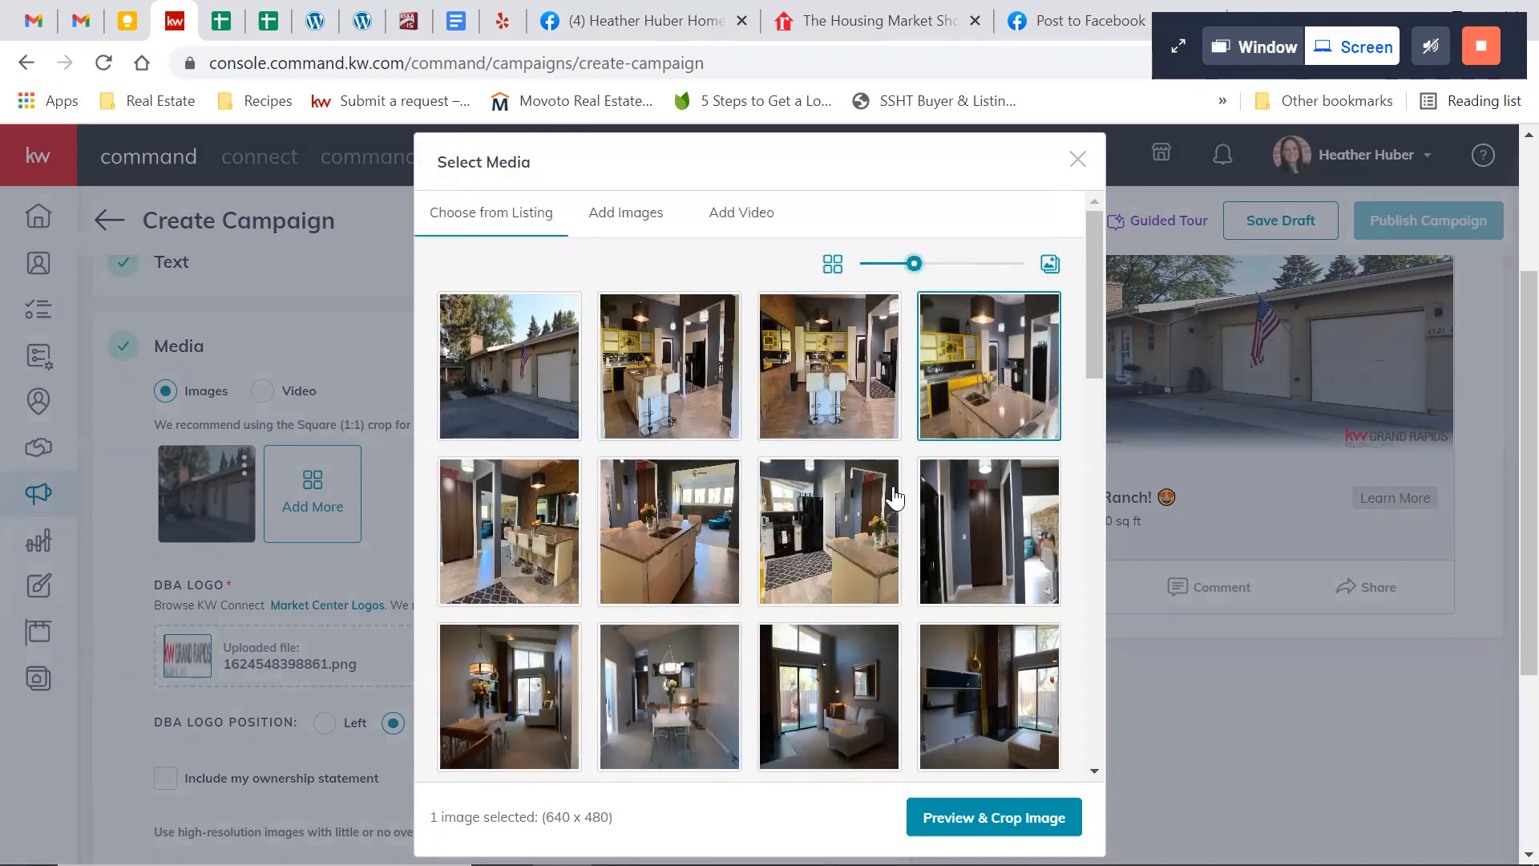
left_click(1024, 811)
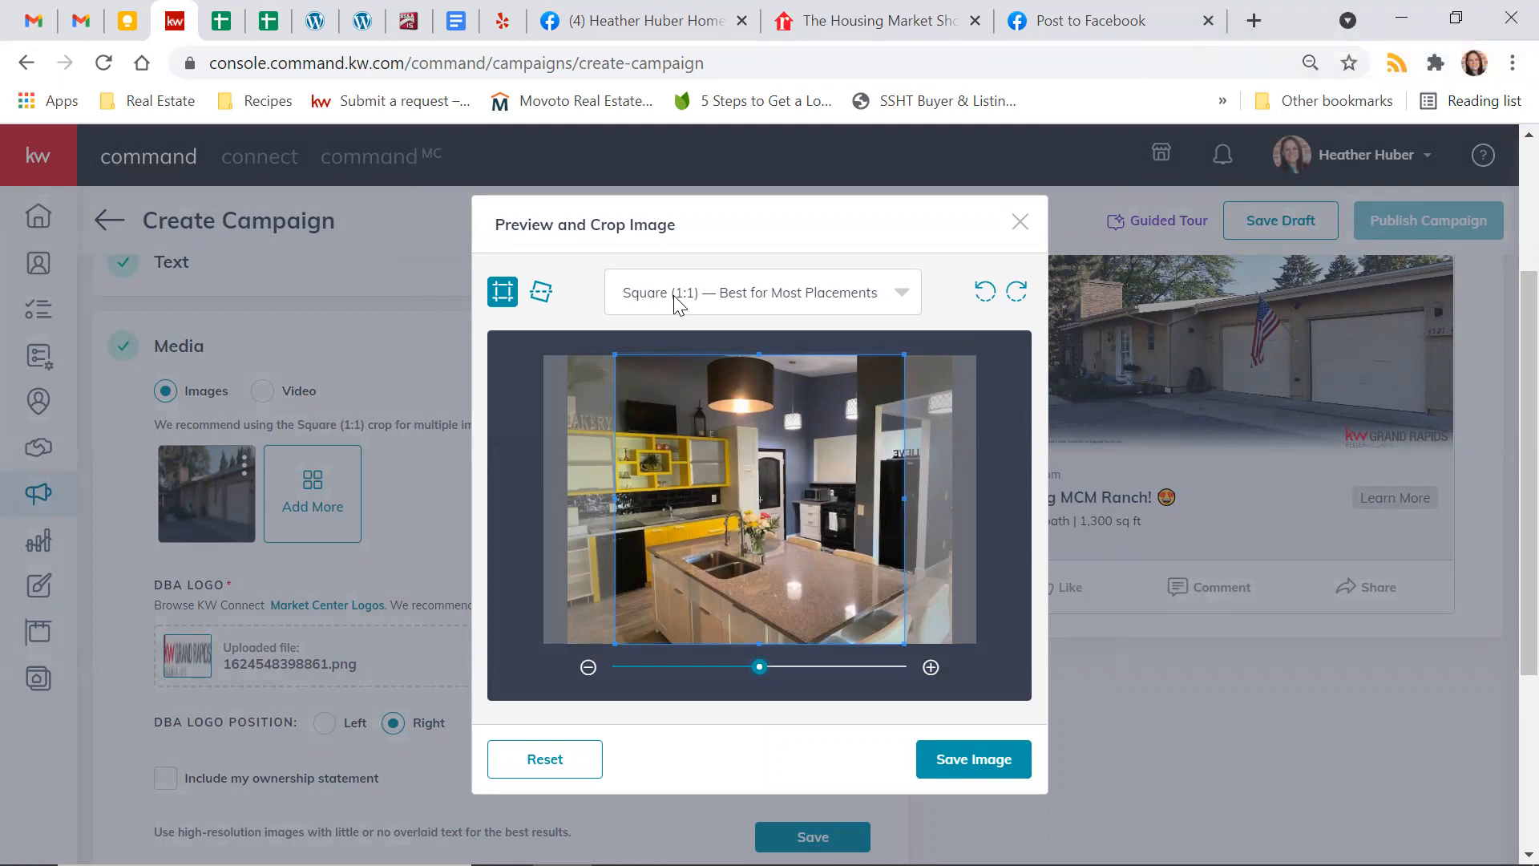
Compare the Wide (1.91:1) and Vertical (4:5) crops of the kitchen photo, and save the image as Square (1:1)
left_click(676, 303)
left_click(675, 383)
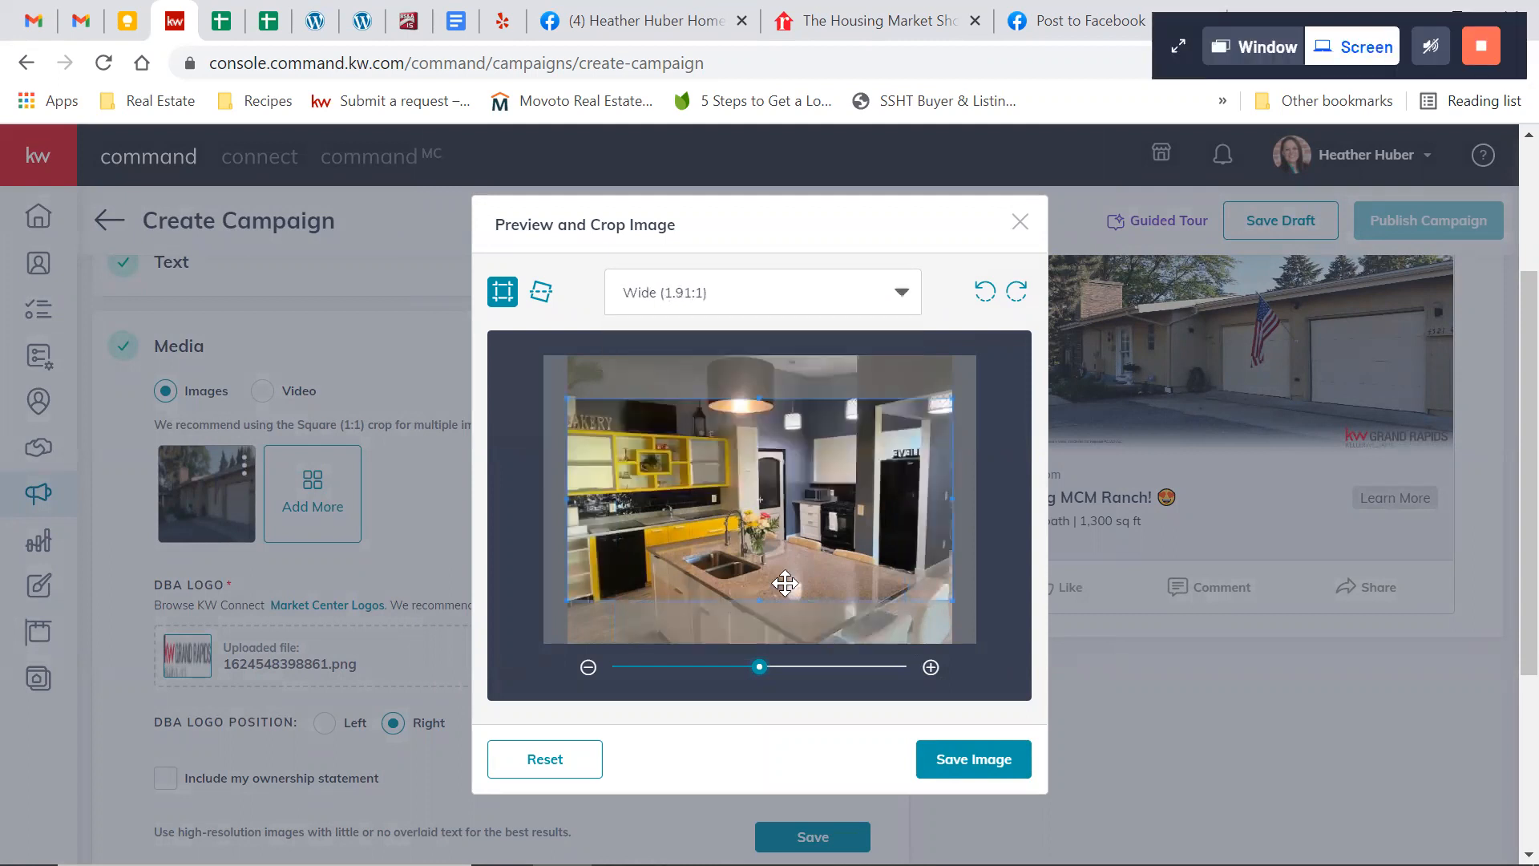
left_click(741, 305)
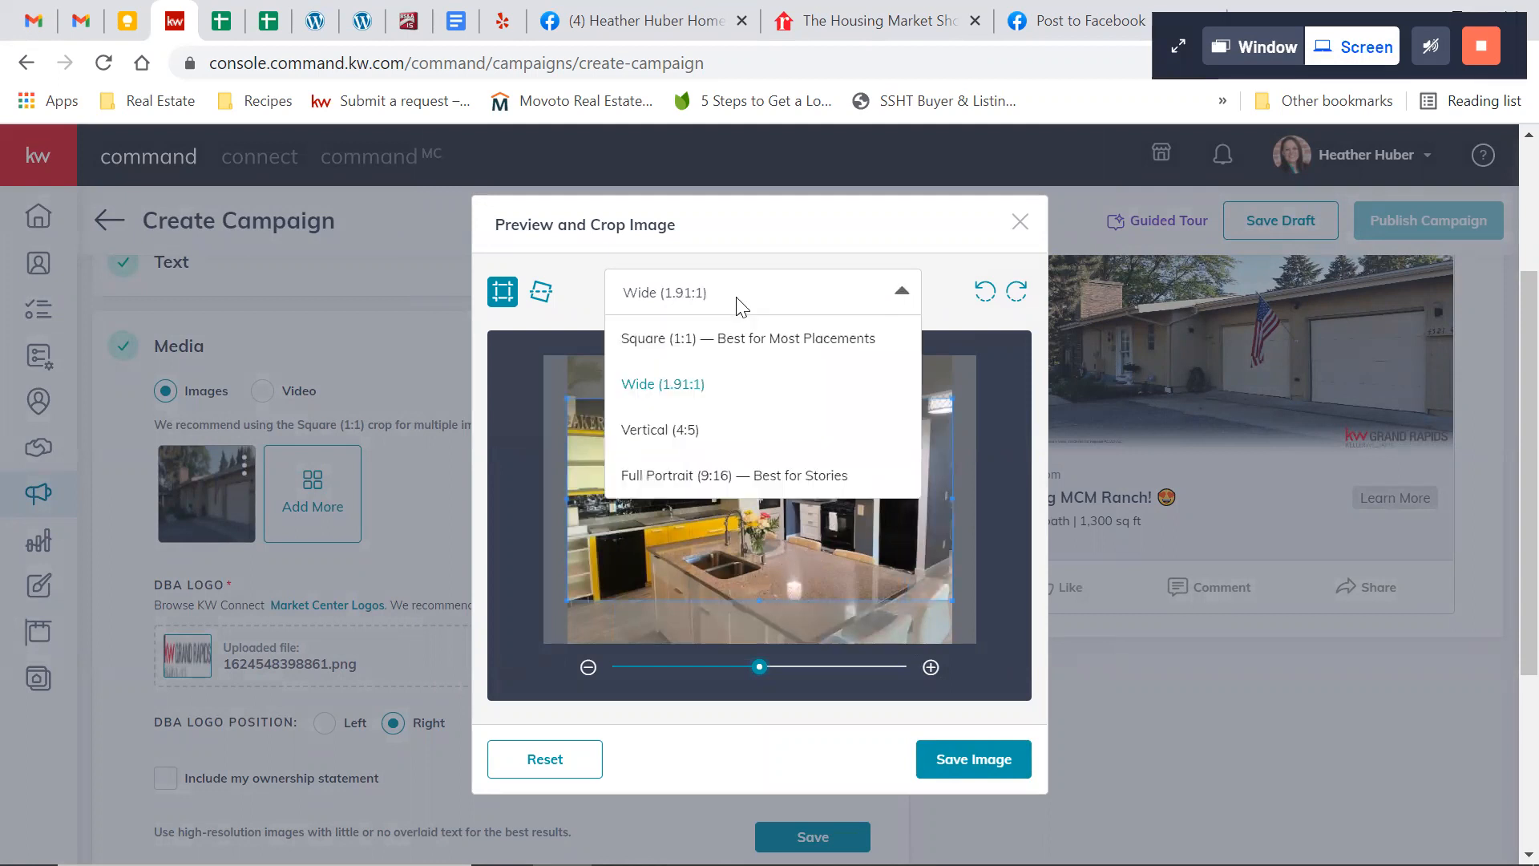
left_click(694, 429)
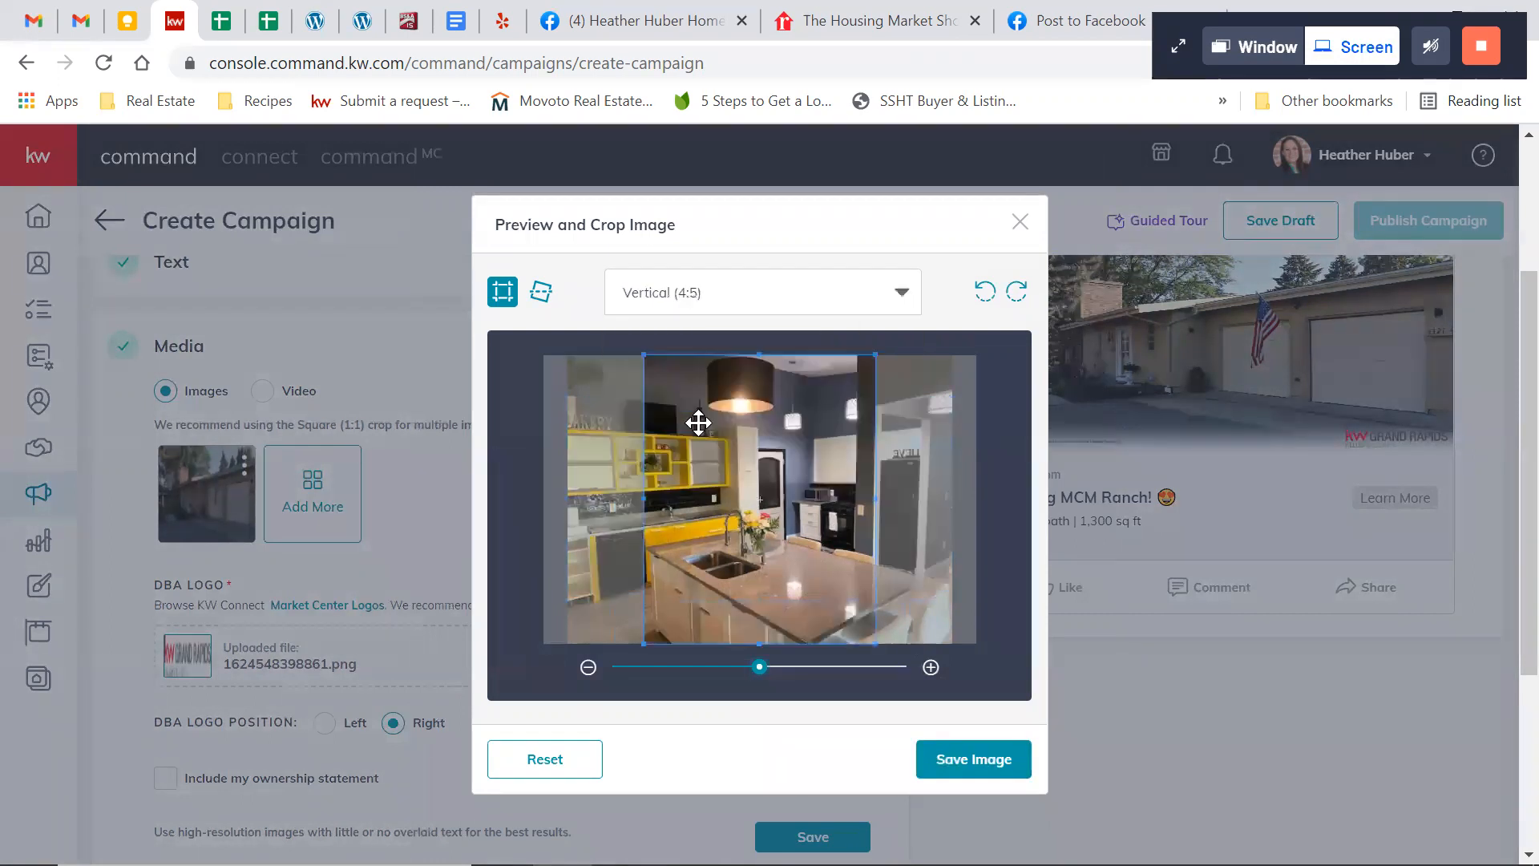
left_click(741, 297)
left_click(721, 333)
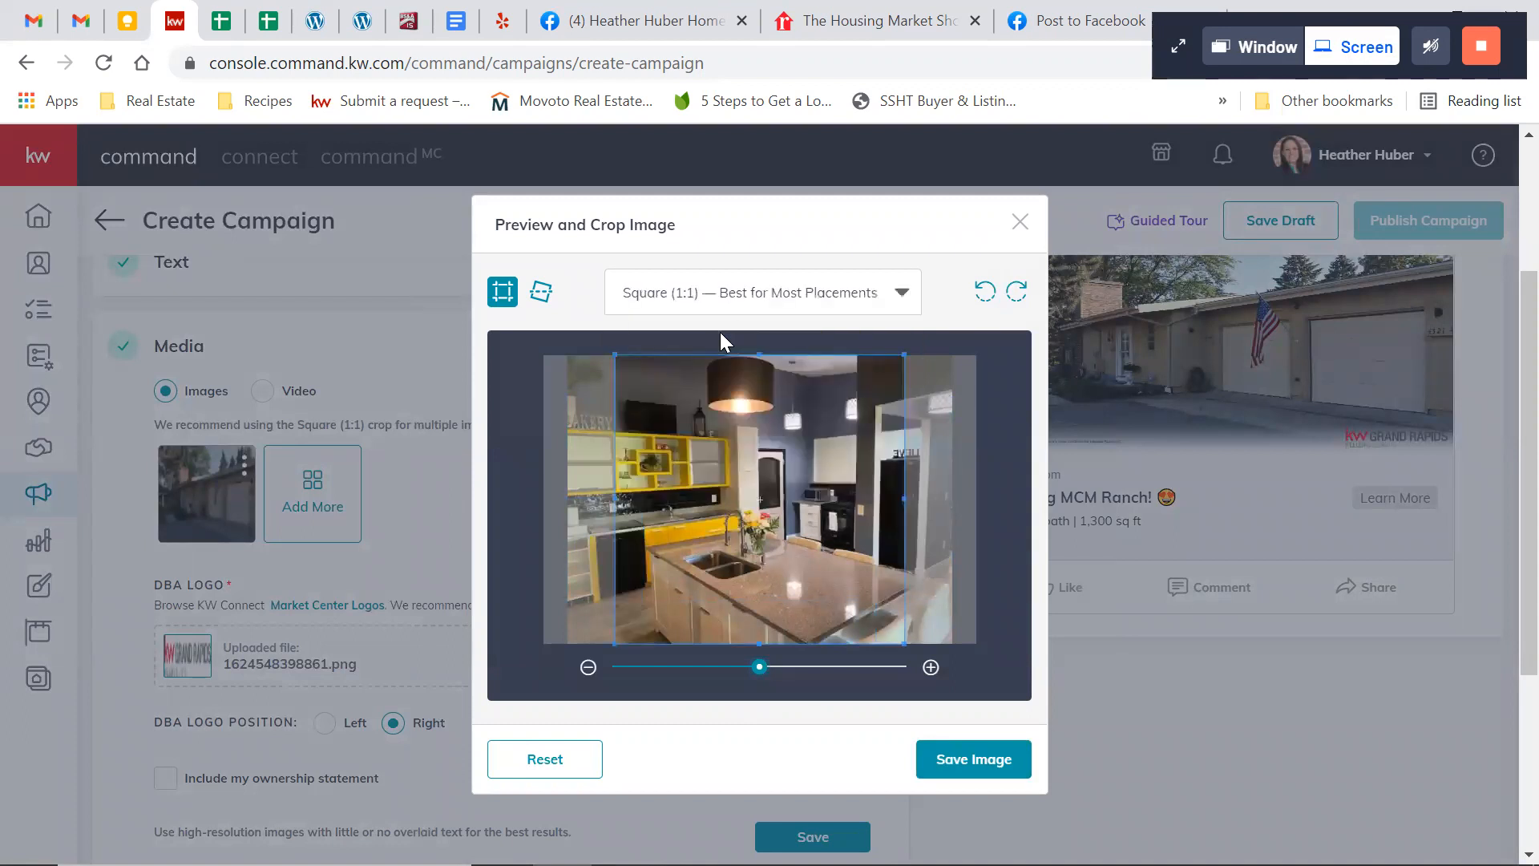
left_click(967, 761)
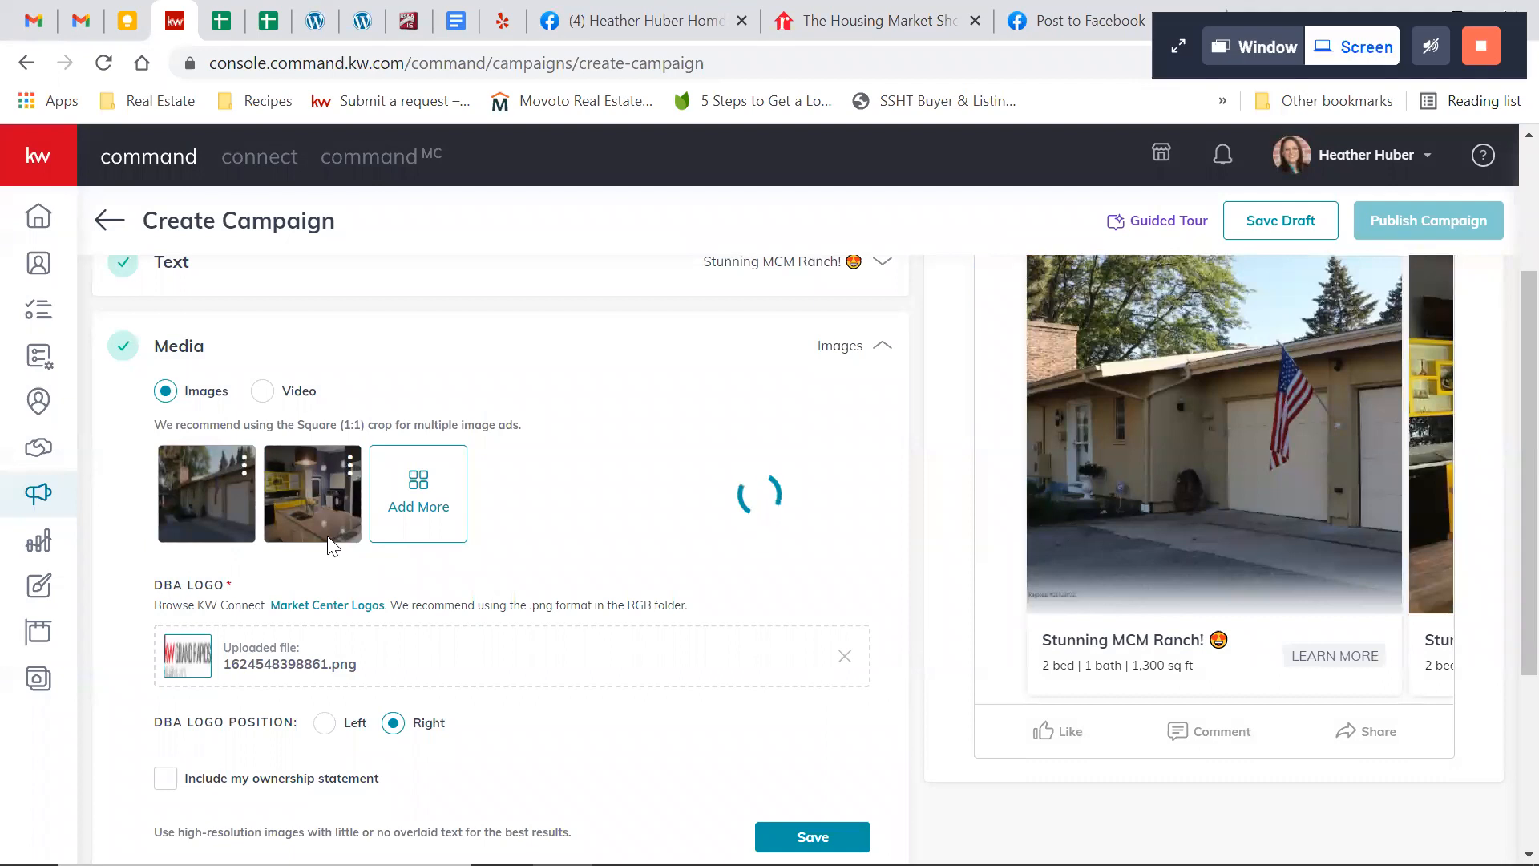
Browse the exterior and kitchen images in the ad's carousel preview
scroll(1164, 468, "up", 1)
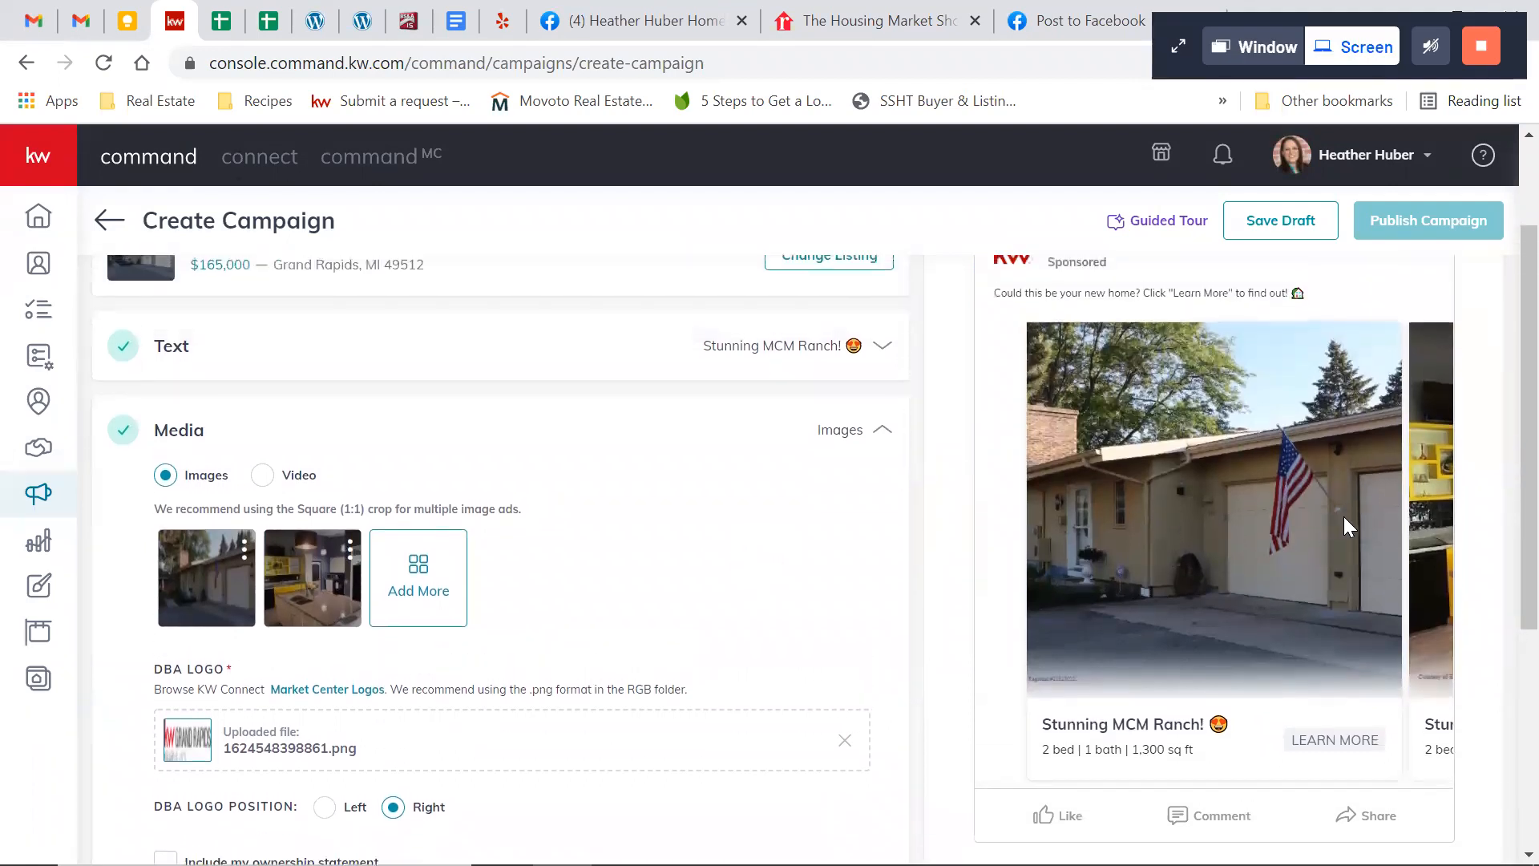
left_click_drag(1343, 516, 1218, 534)
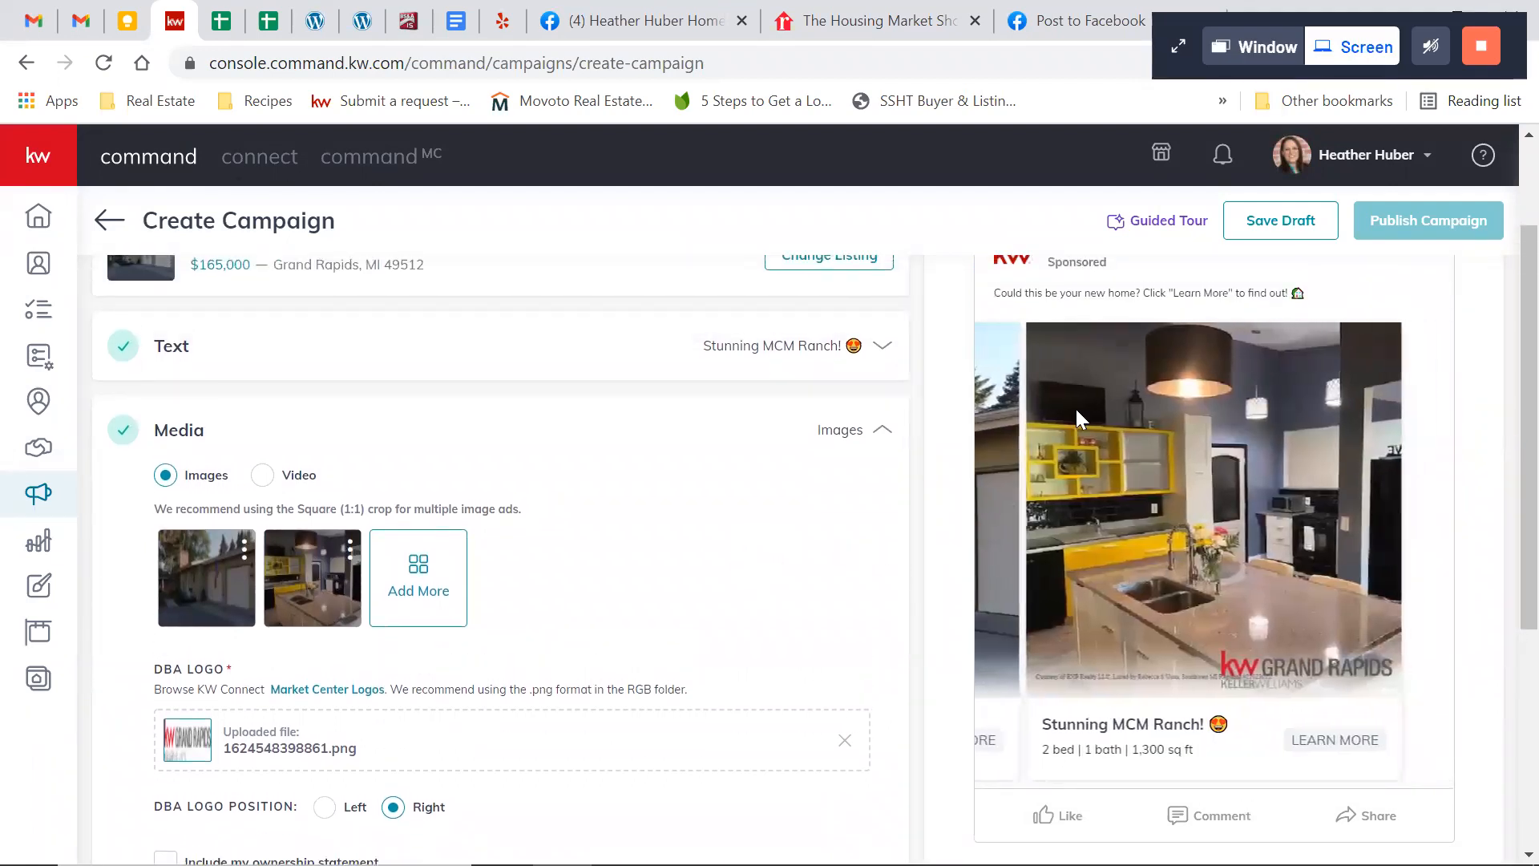
left_click_drag(1138, 547, 1485, 531)
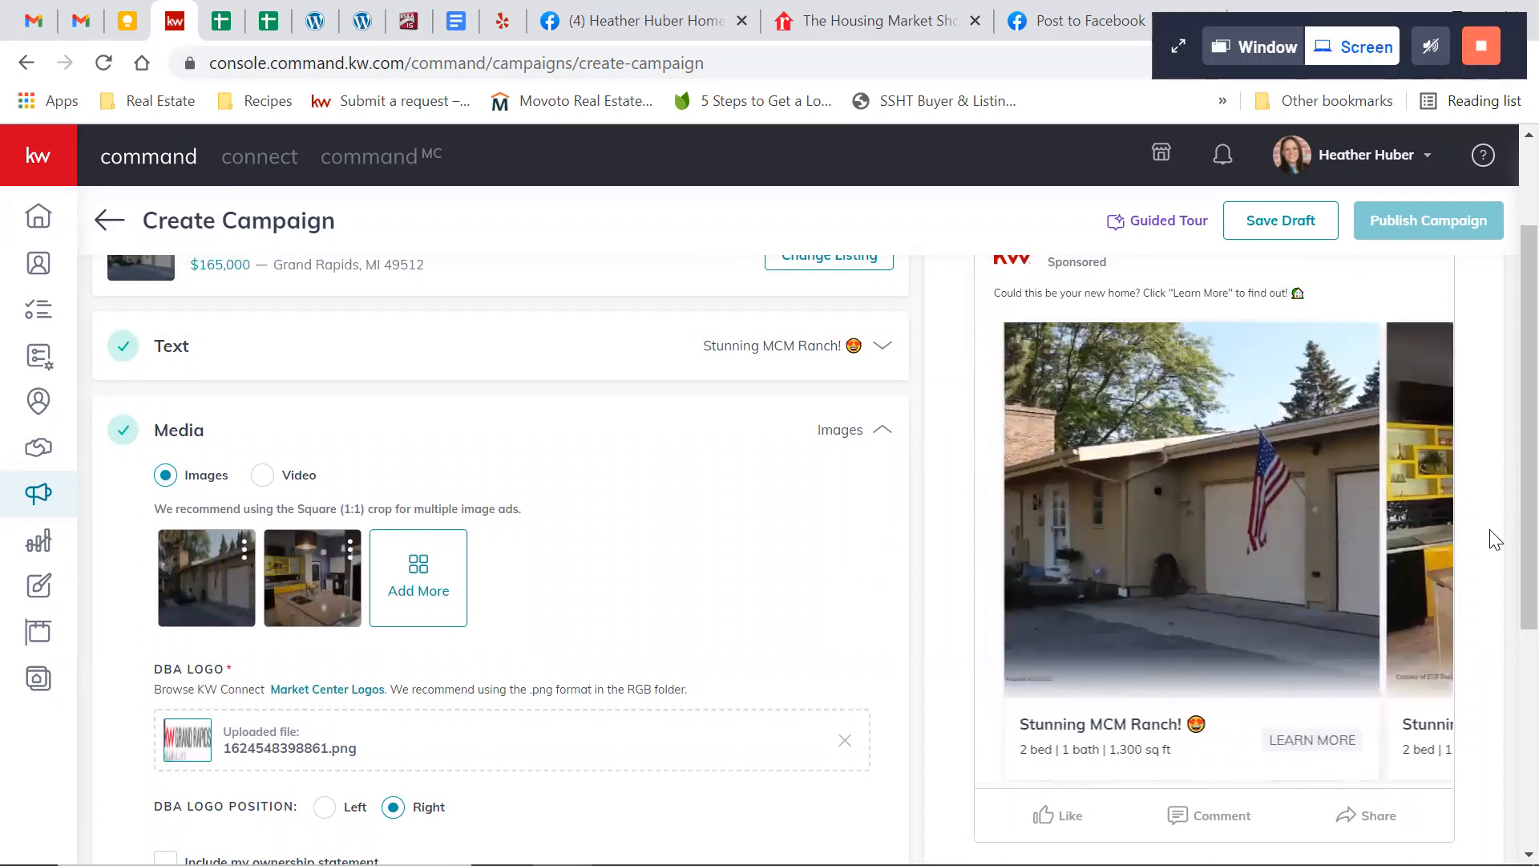
left_click_drag(1333, 622, 1234, 689)
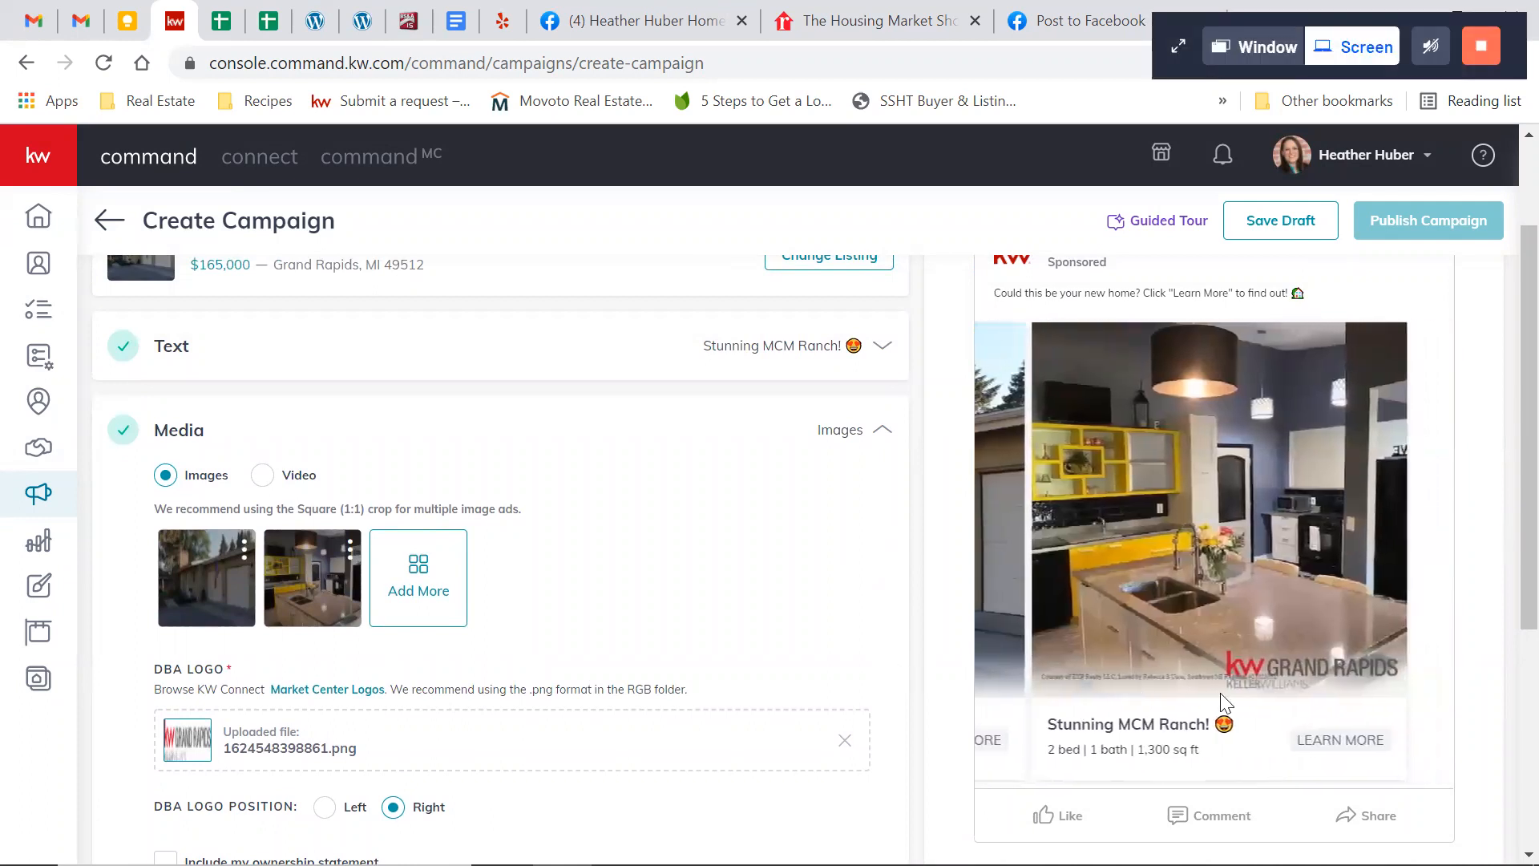
Remove the uploaded DBA logo from the ad's media settings
scroll(834, 635, "down", 1)
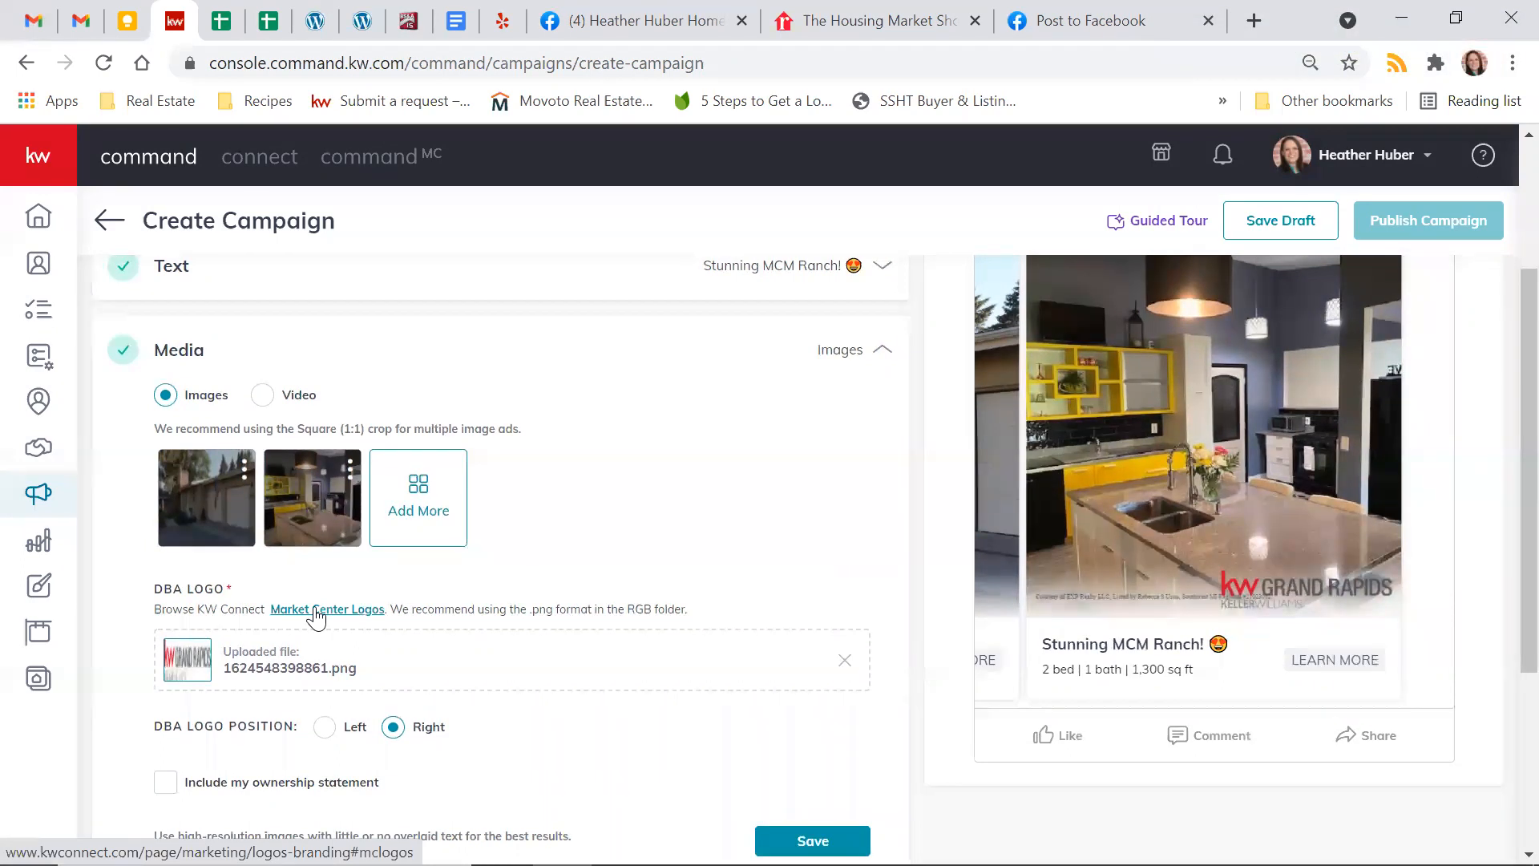
left_click(844, 661)
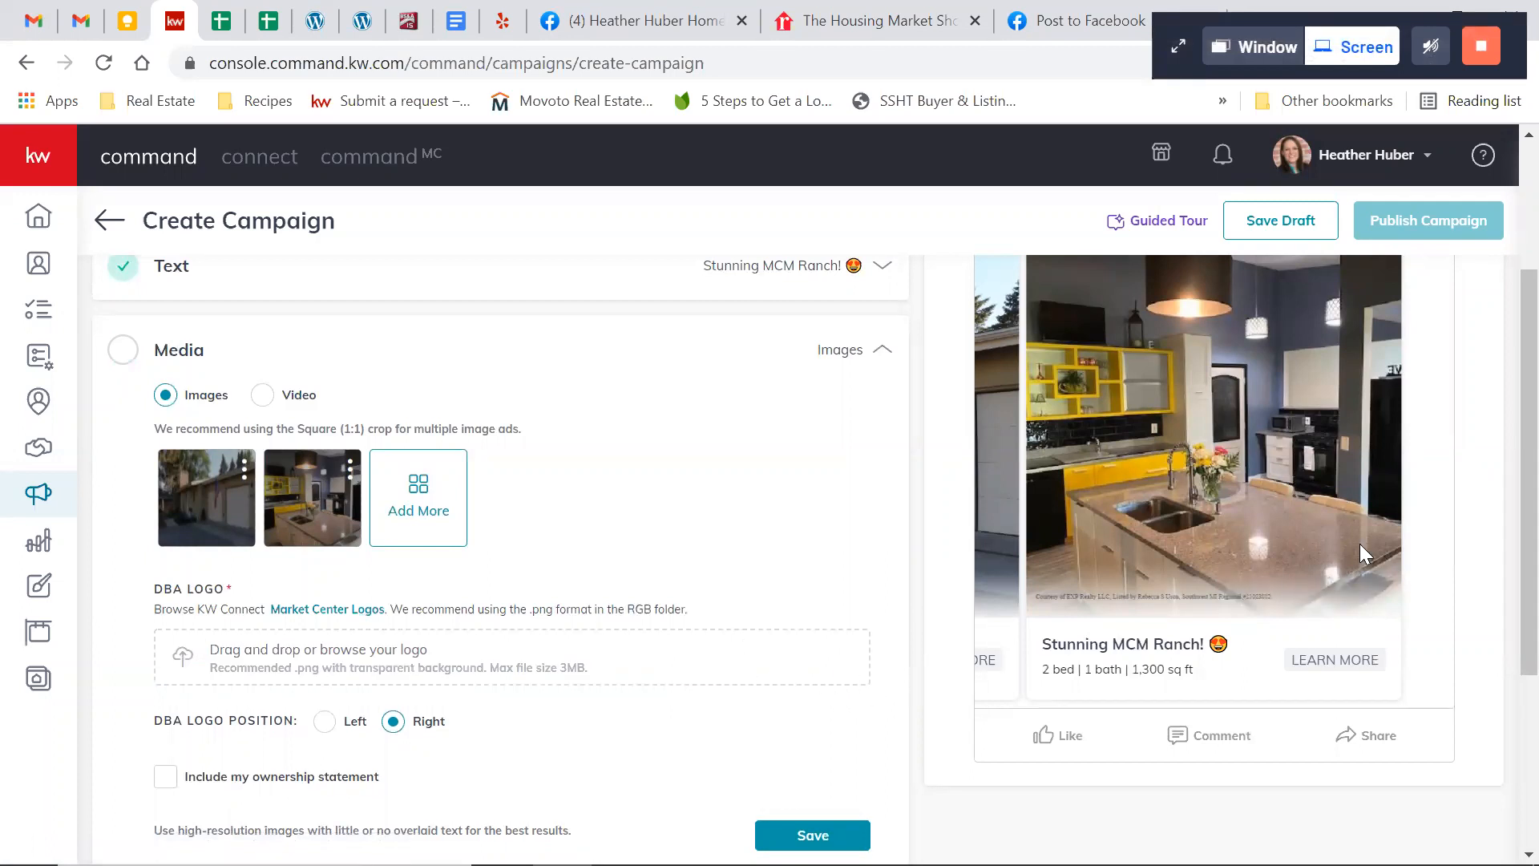
scroll(786, 483, "down", 2)
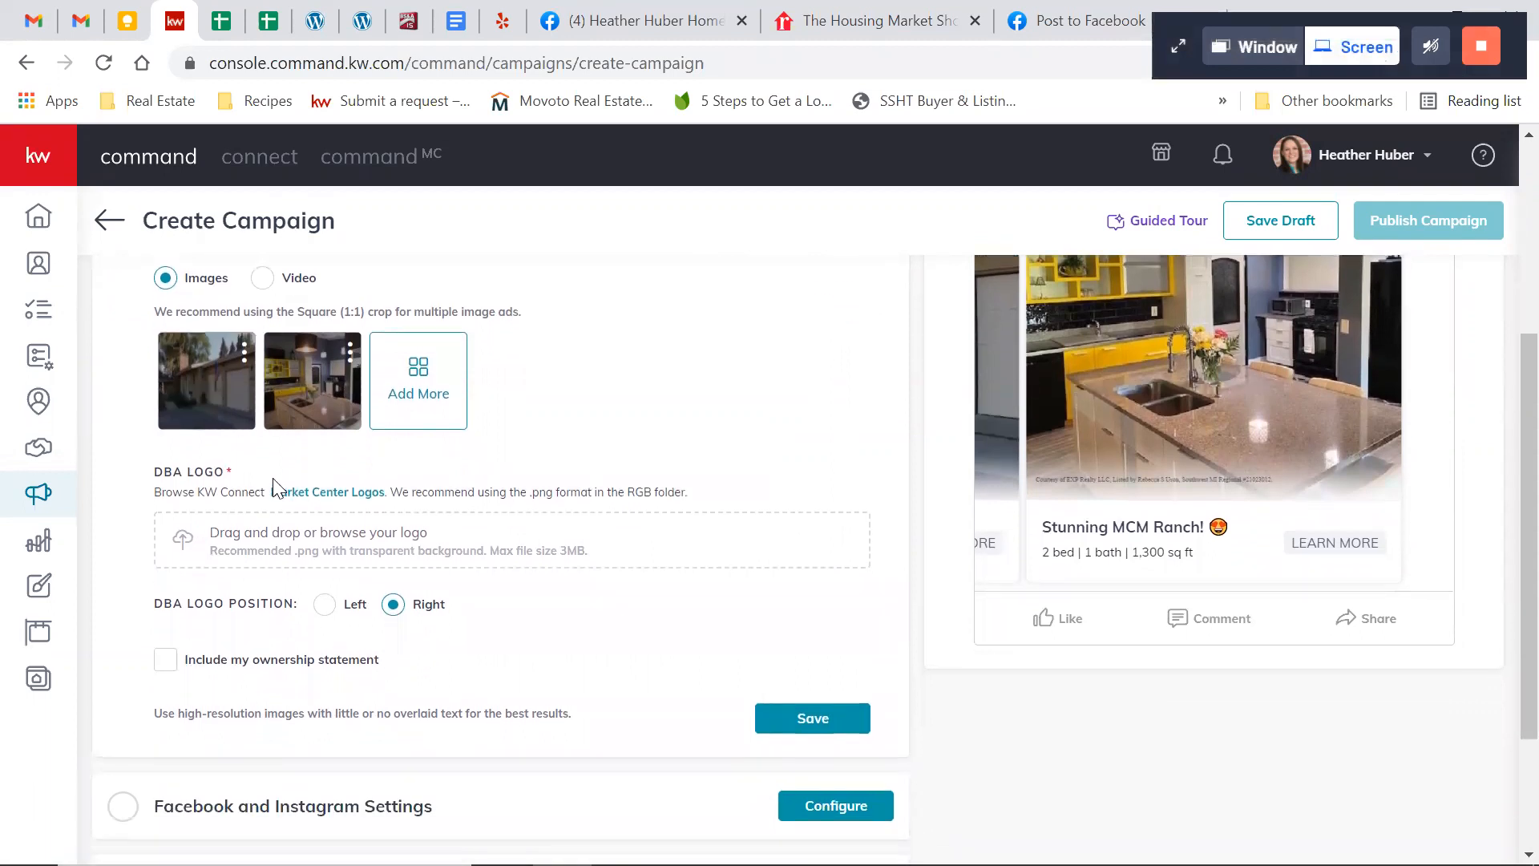
scroll(230, 475, "up", 1)
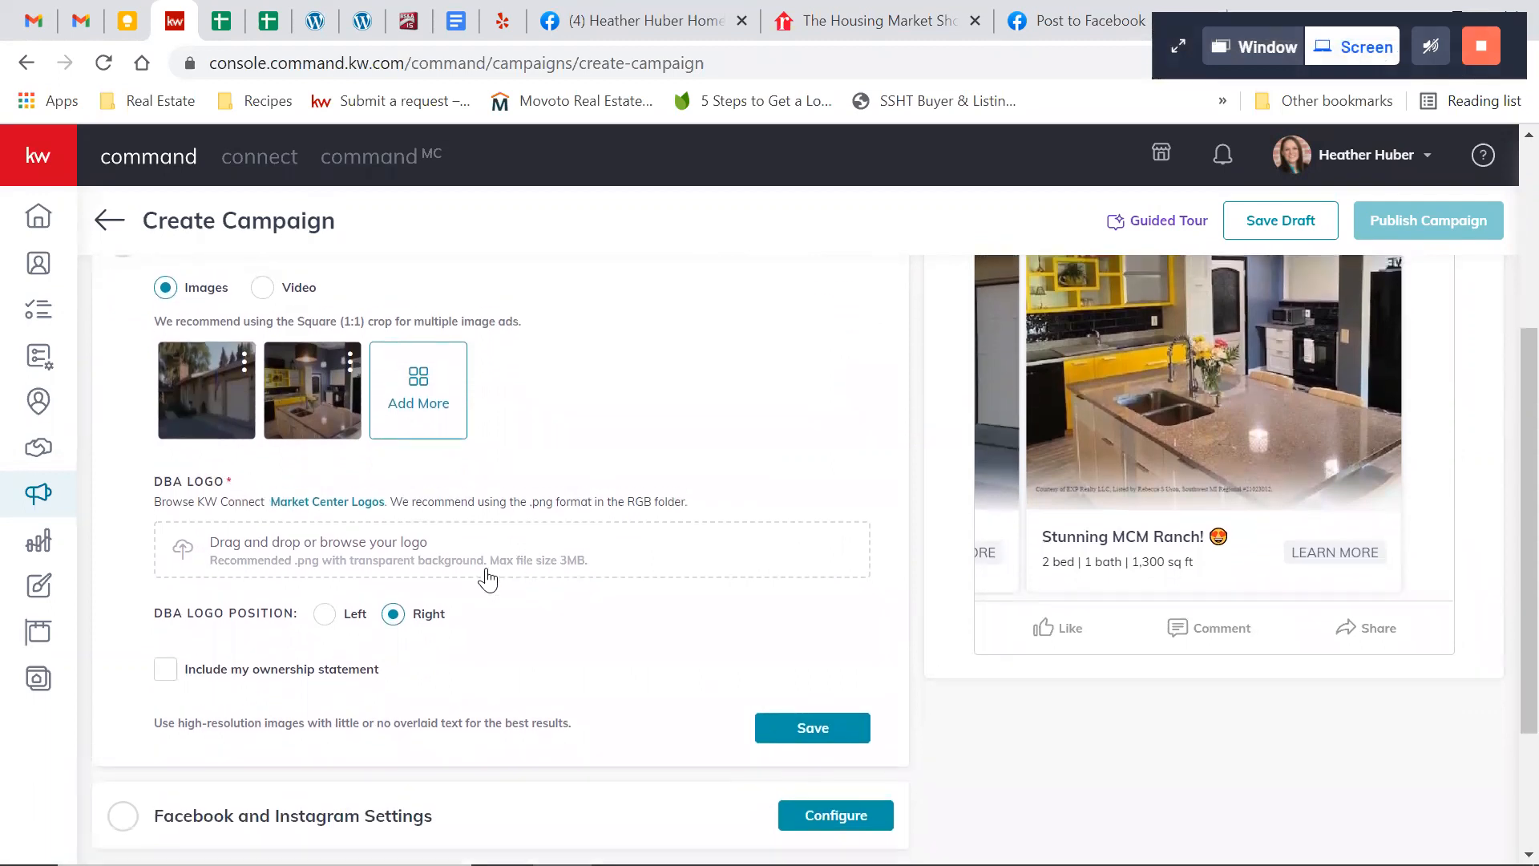
Try including the ownership statement on the ad images, dismiss the battery notice, and exclude the statement again
left_click(167, 670)
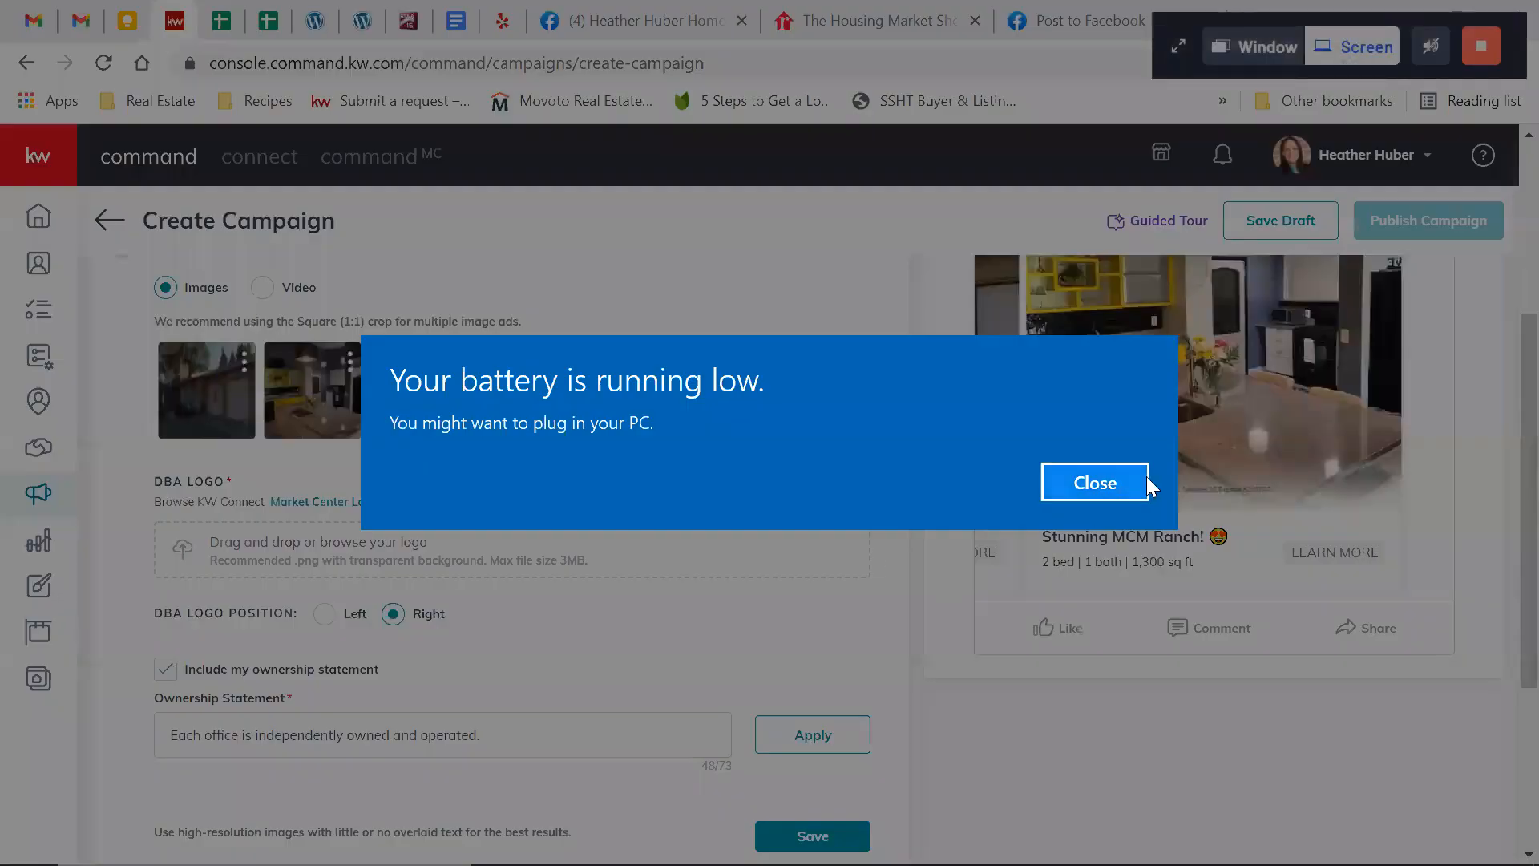
left_click(1137, 479)
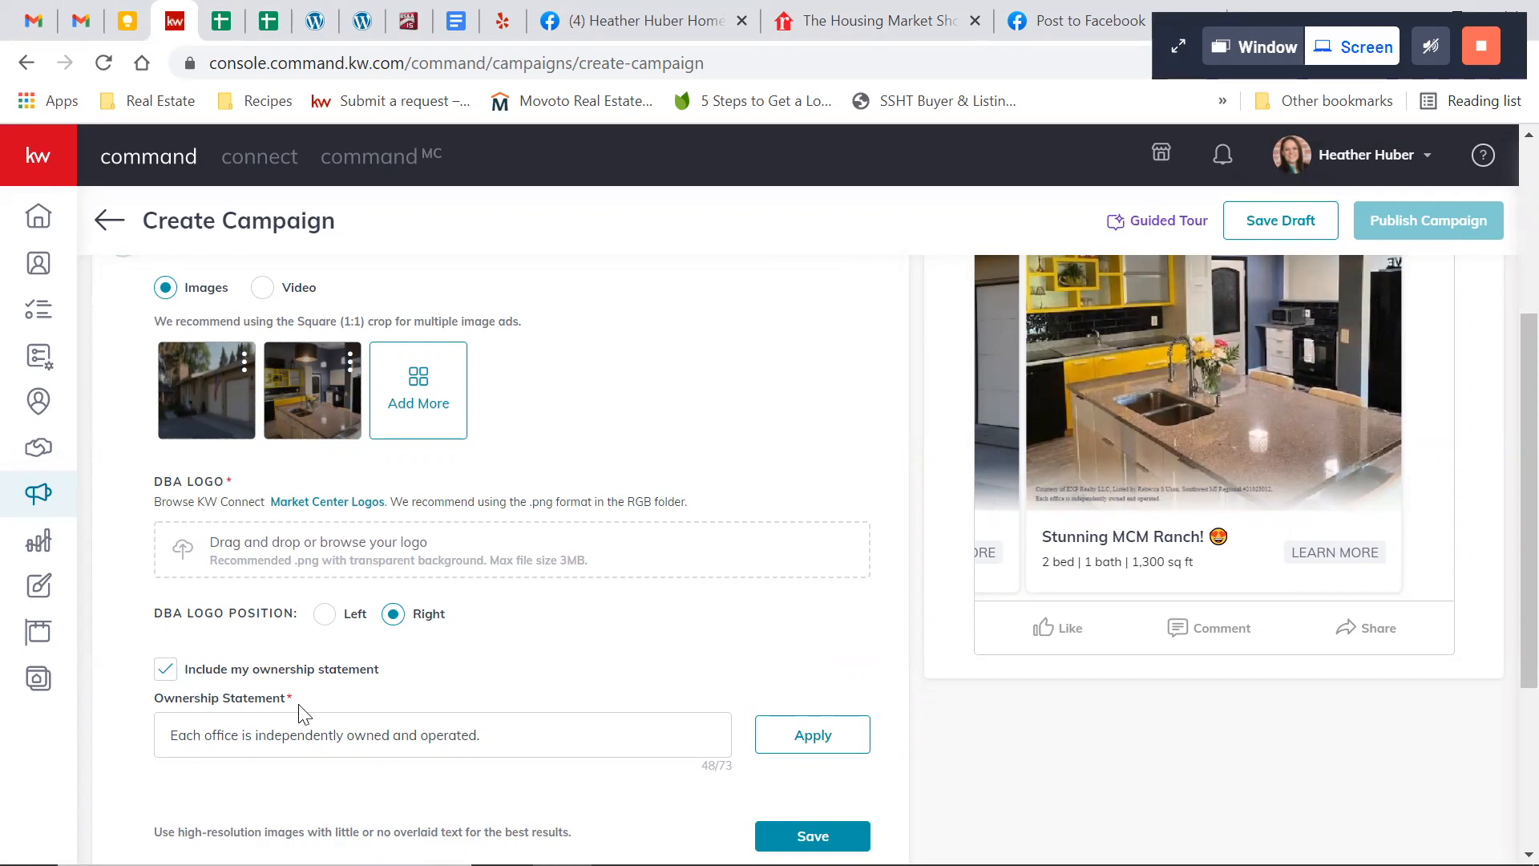
scroll(544, 746, "down", 1)
scroll(545, 747, "down", 1)
scroll(544, 747, "up", 1)
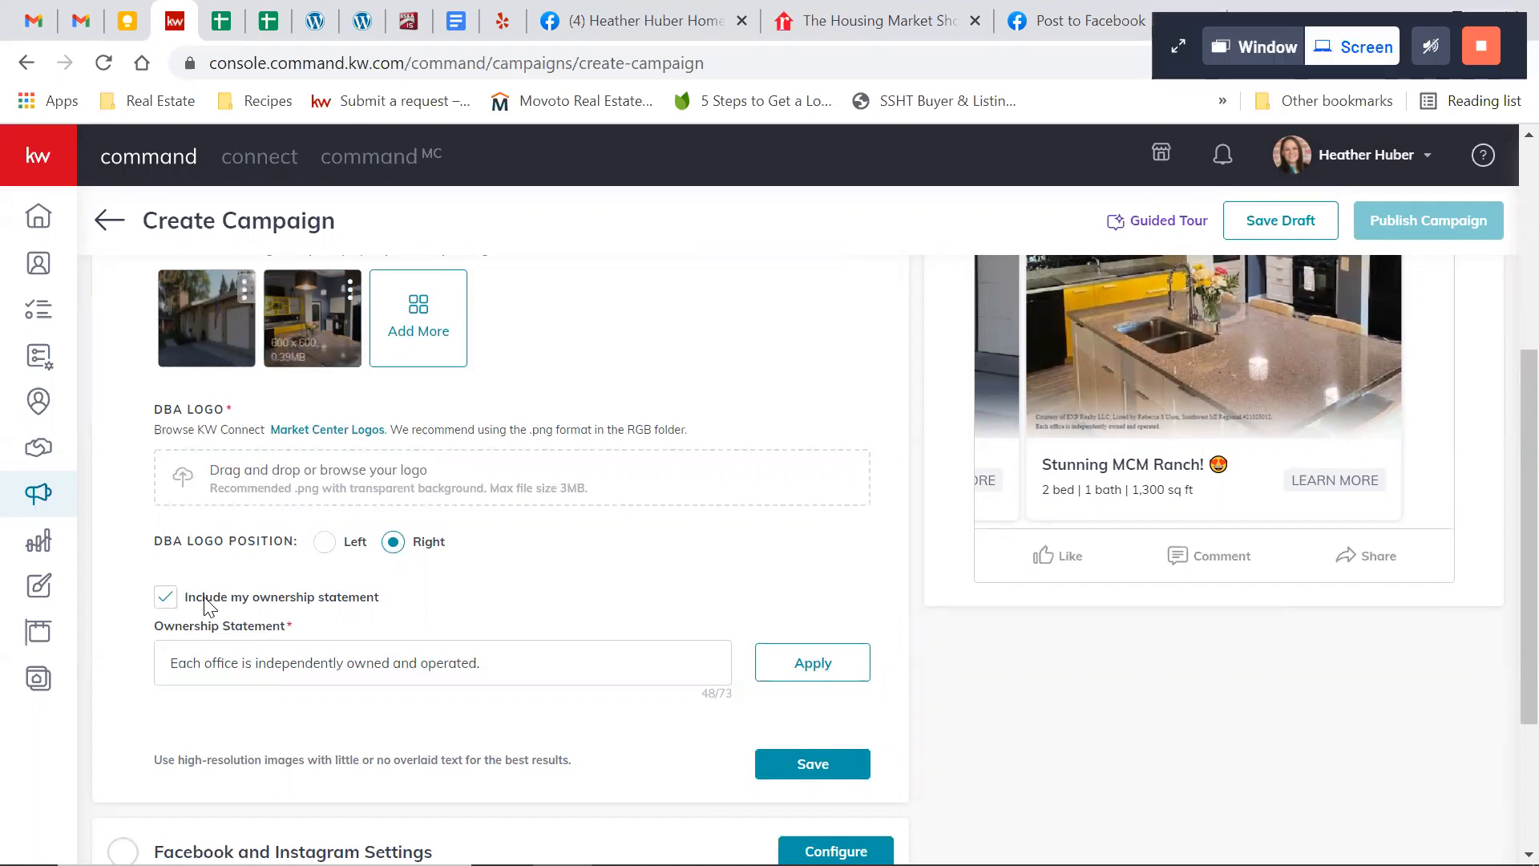
left_click(168, 600)
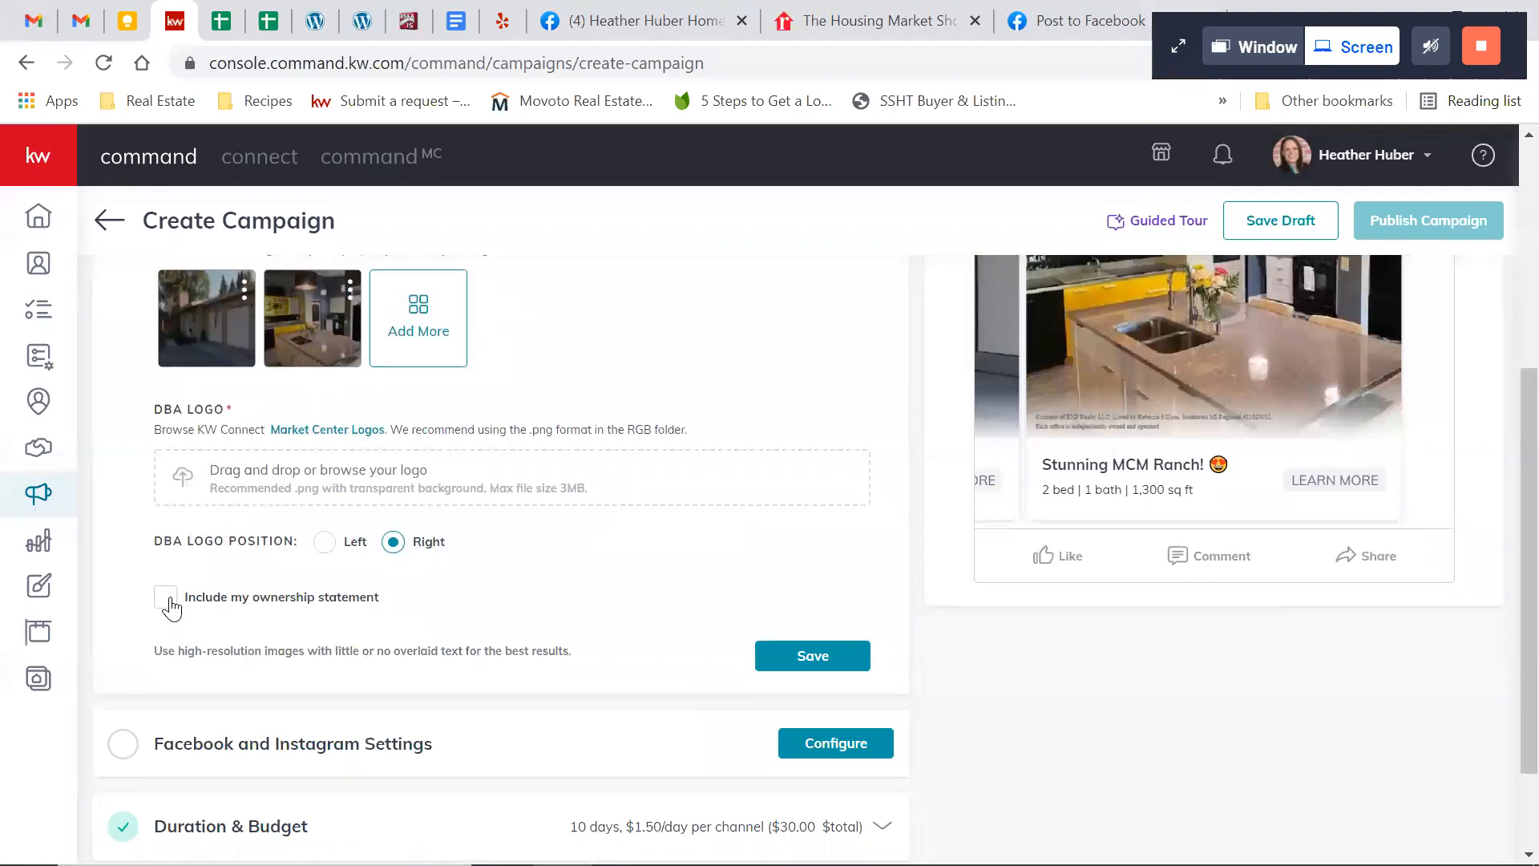
Try to save the media section without a DBA logo, and open the logo file chooser without picking a file
left_click(797, 654)
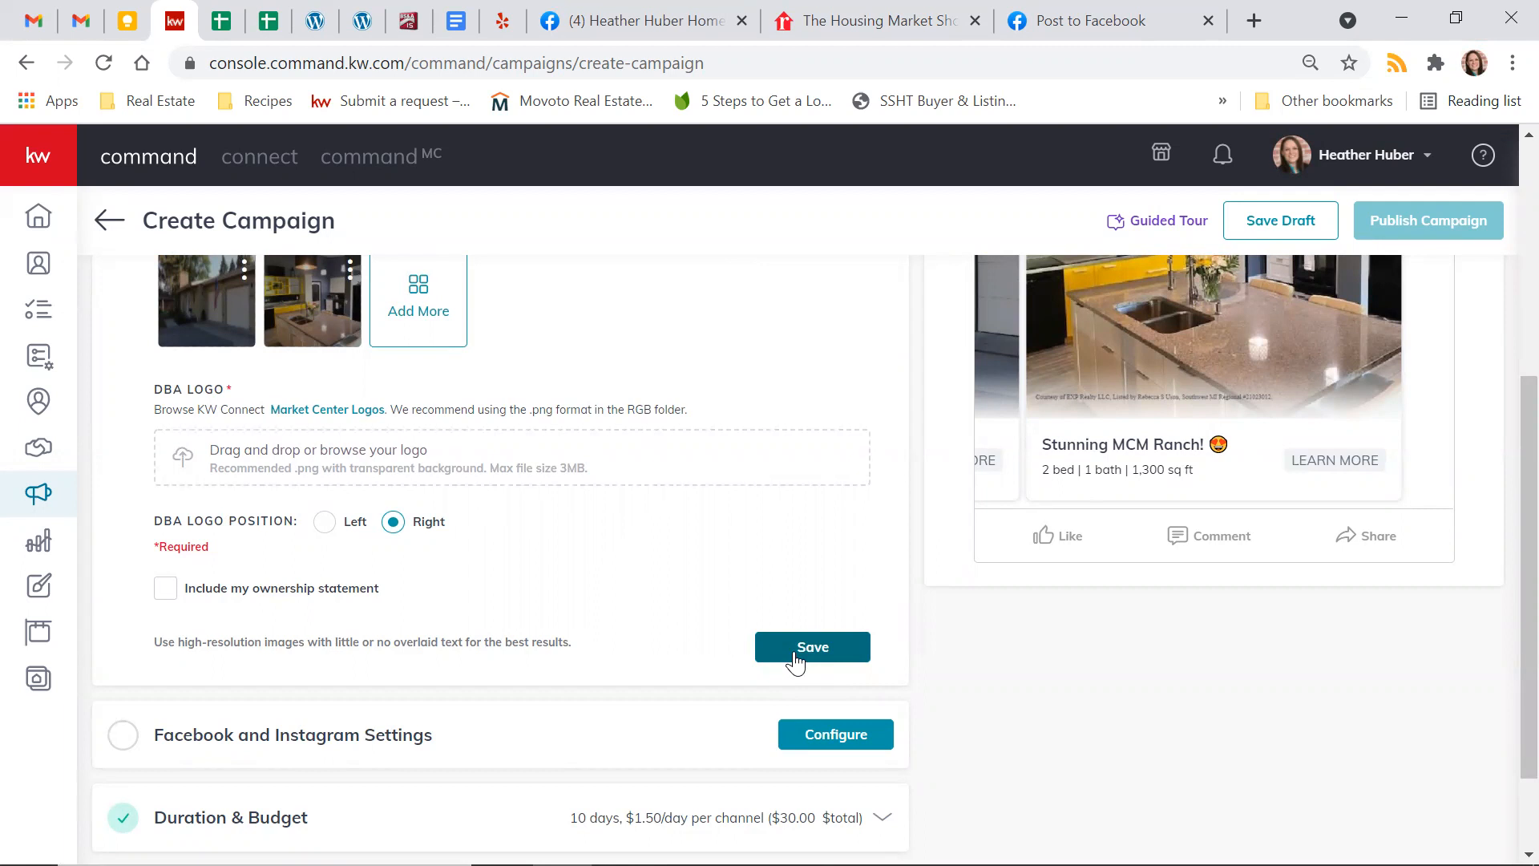
scroll(947, 561, "up", 3)
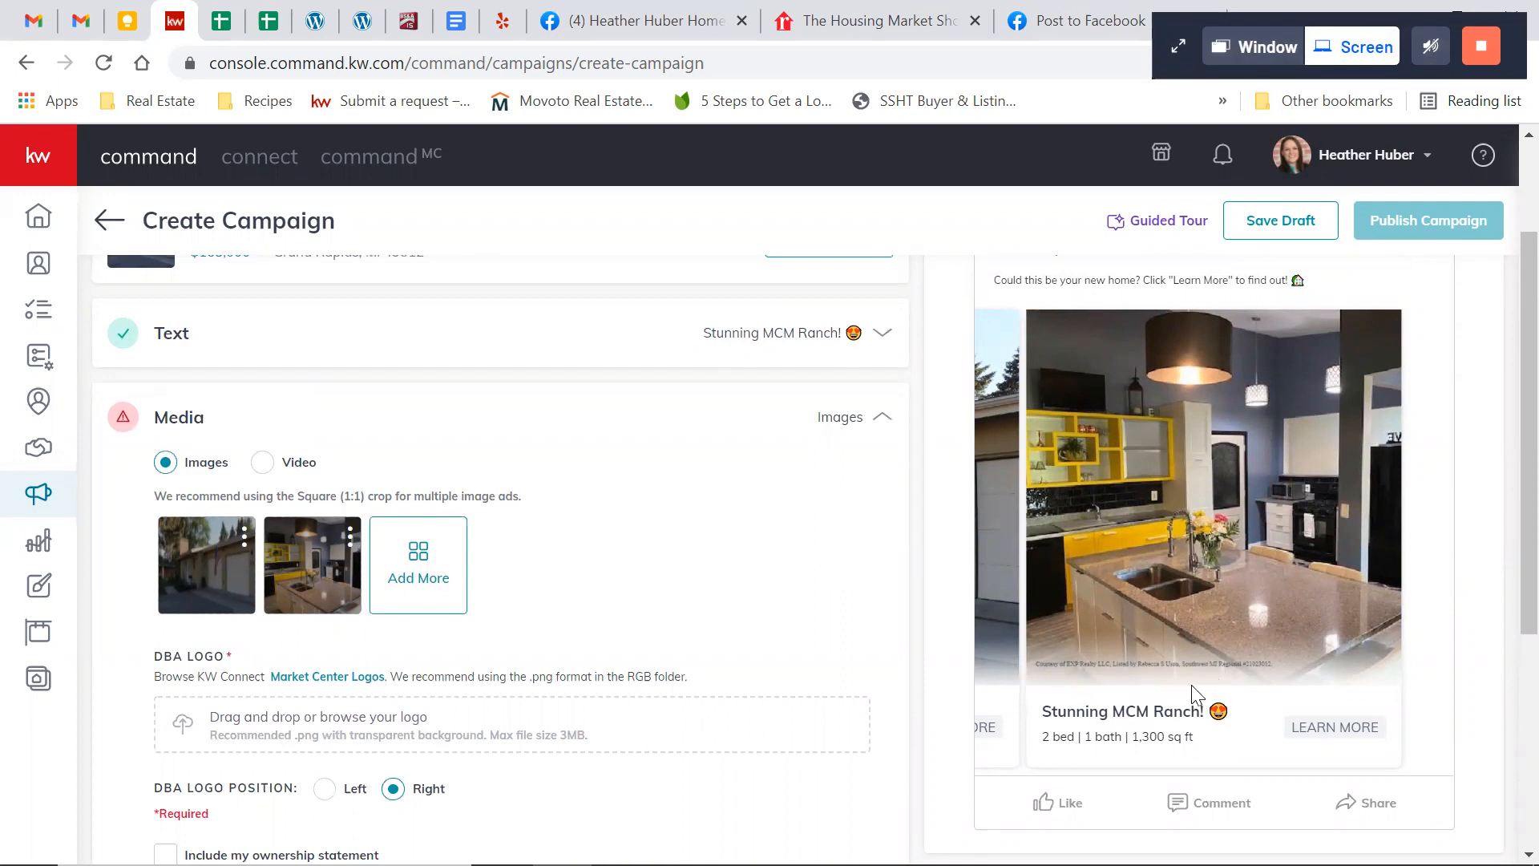
scroll(1005, 646, "down", 1)
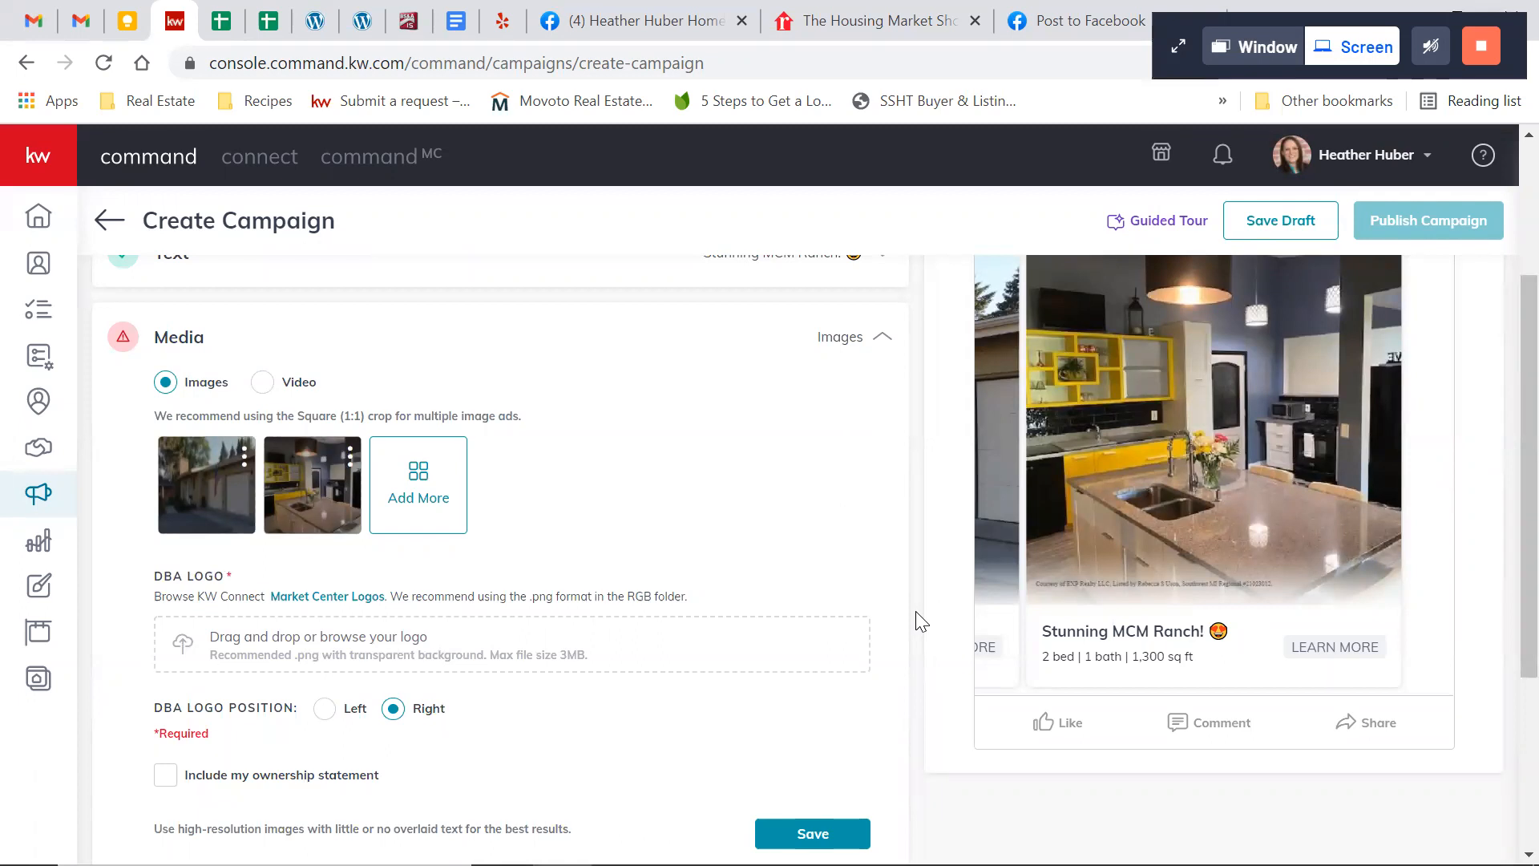
scroll(920, 621, "down", 1)
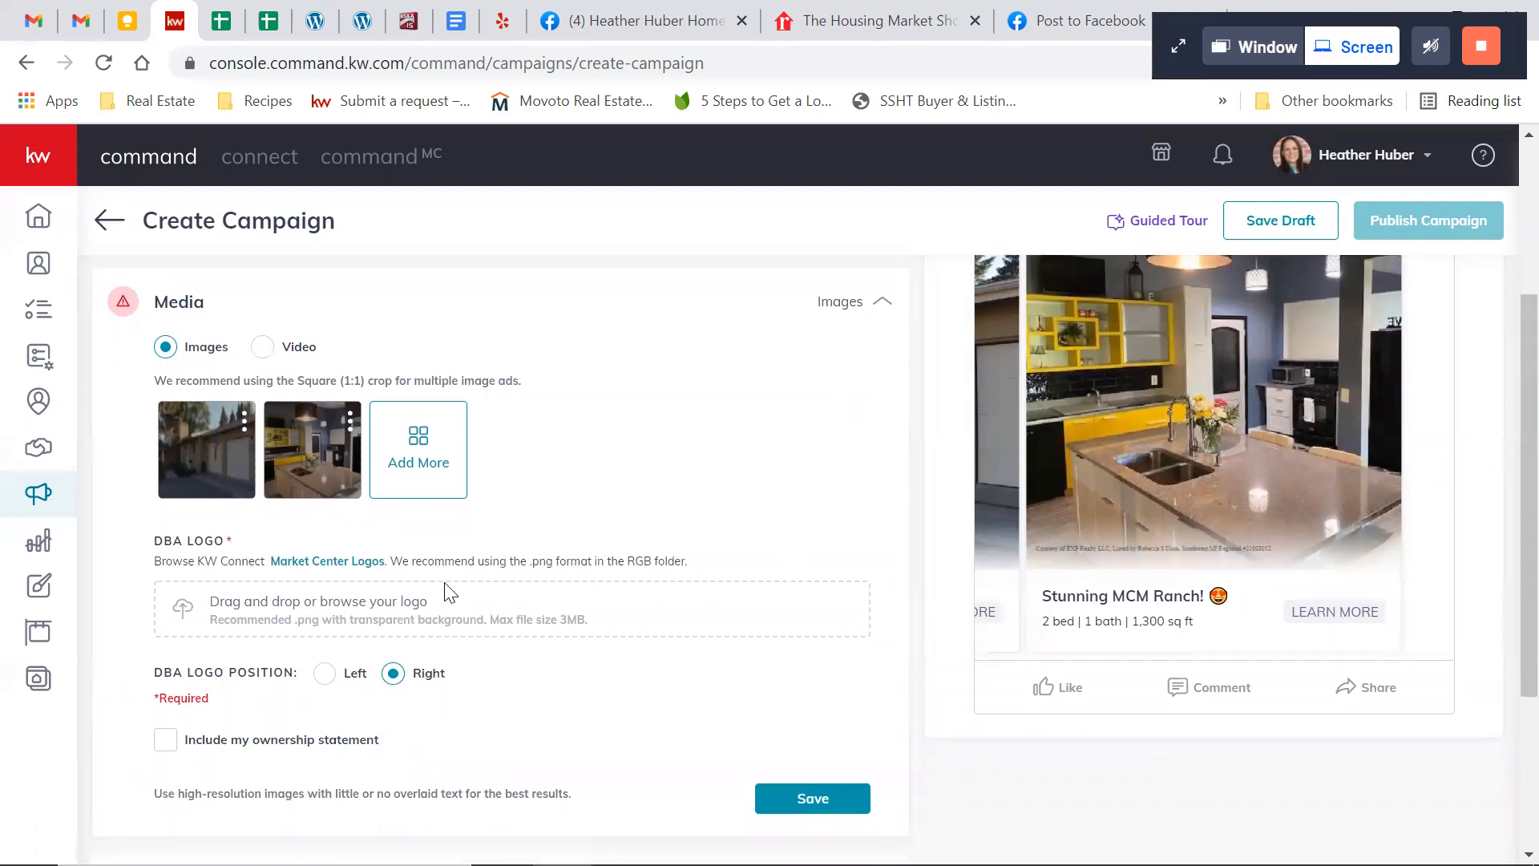
left_click(335, 598)
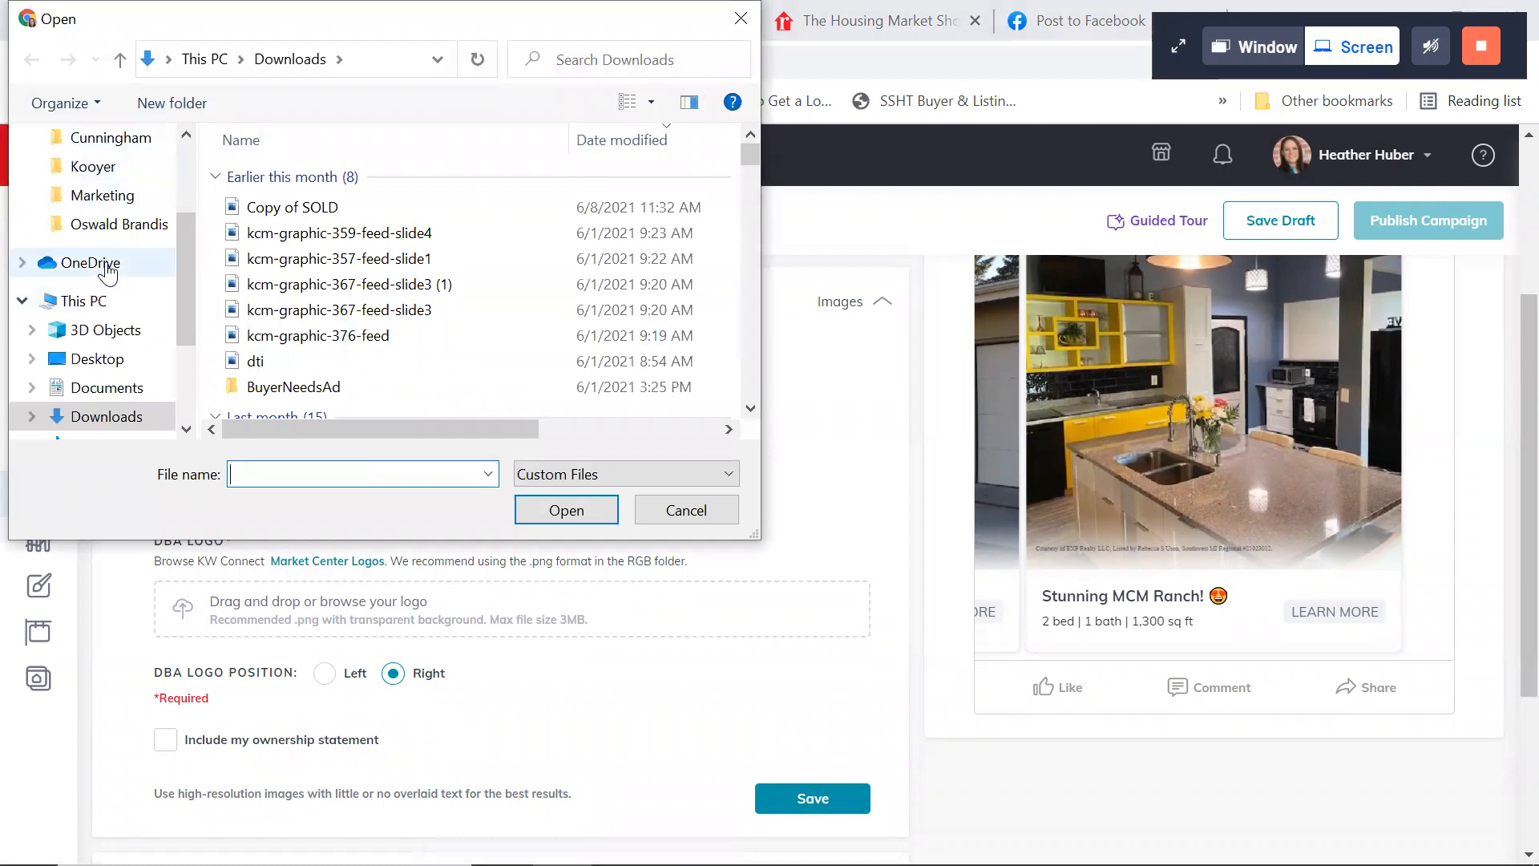
left_click(704, 510)
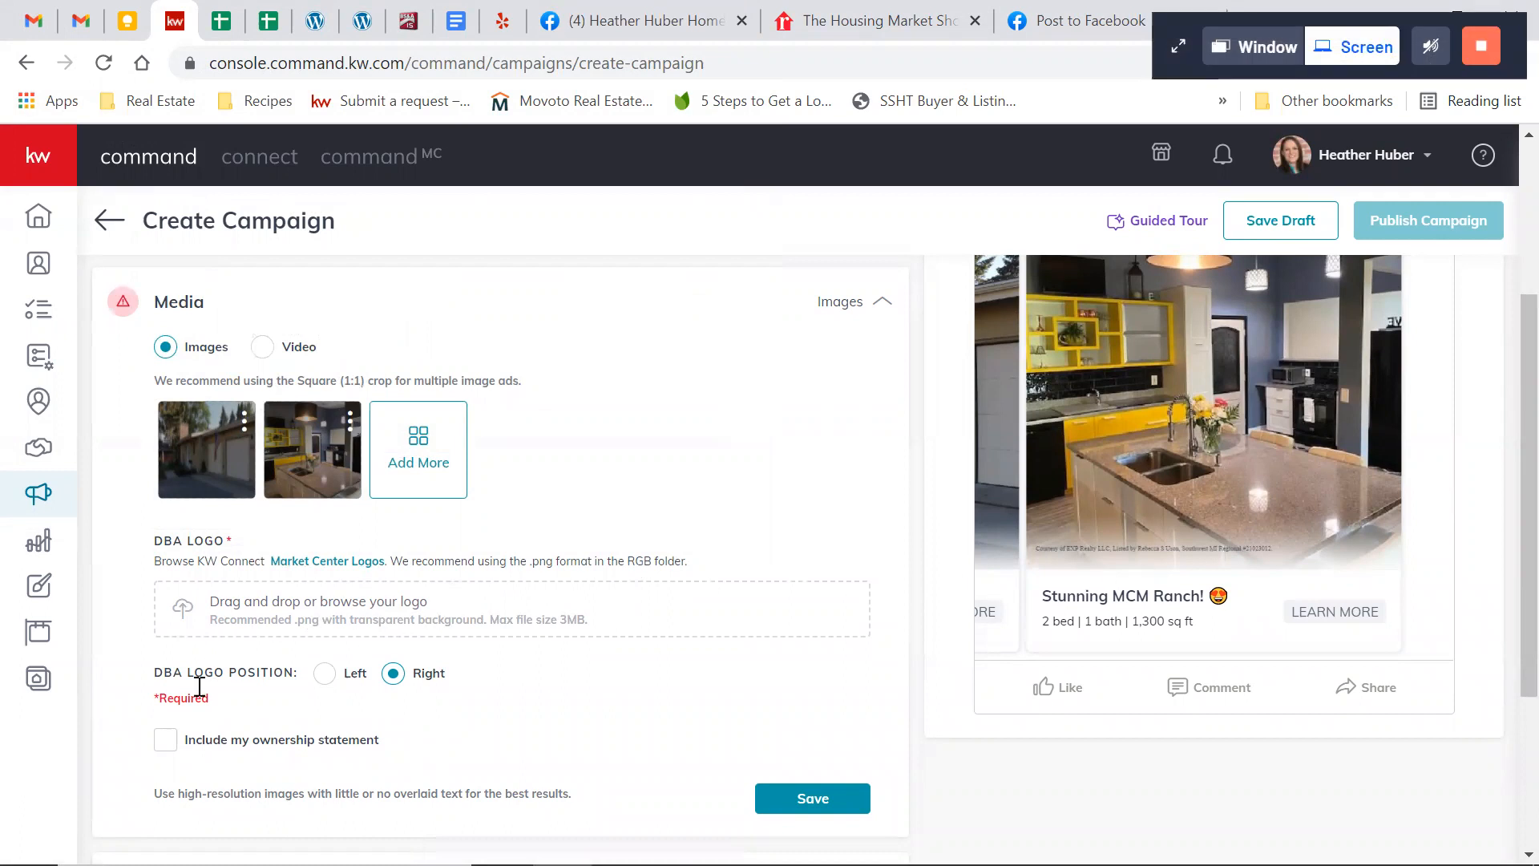
Include the ownership statement on the ad images and open the Market Center Logos page in KW Connect
left_click(166, 742)
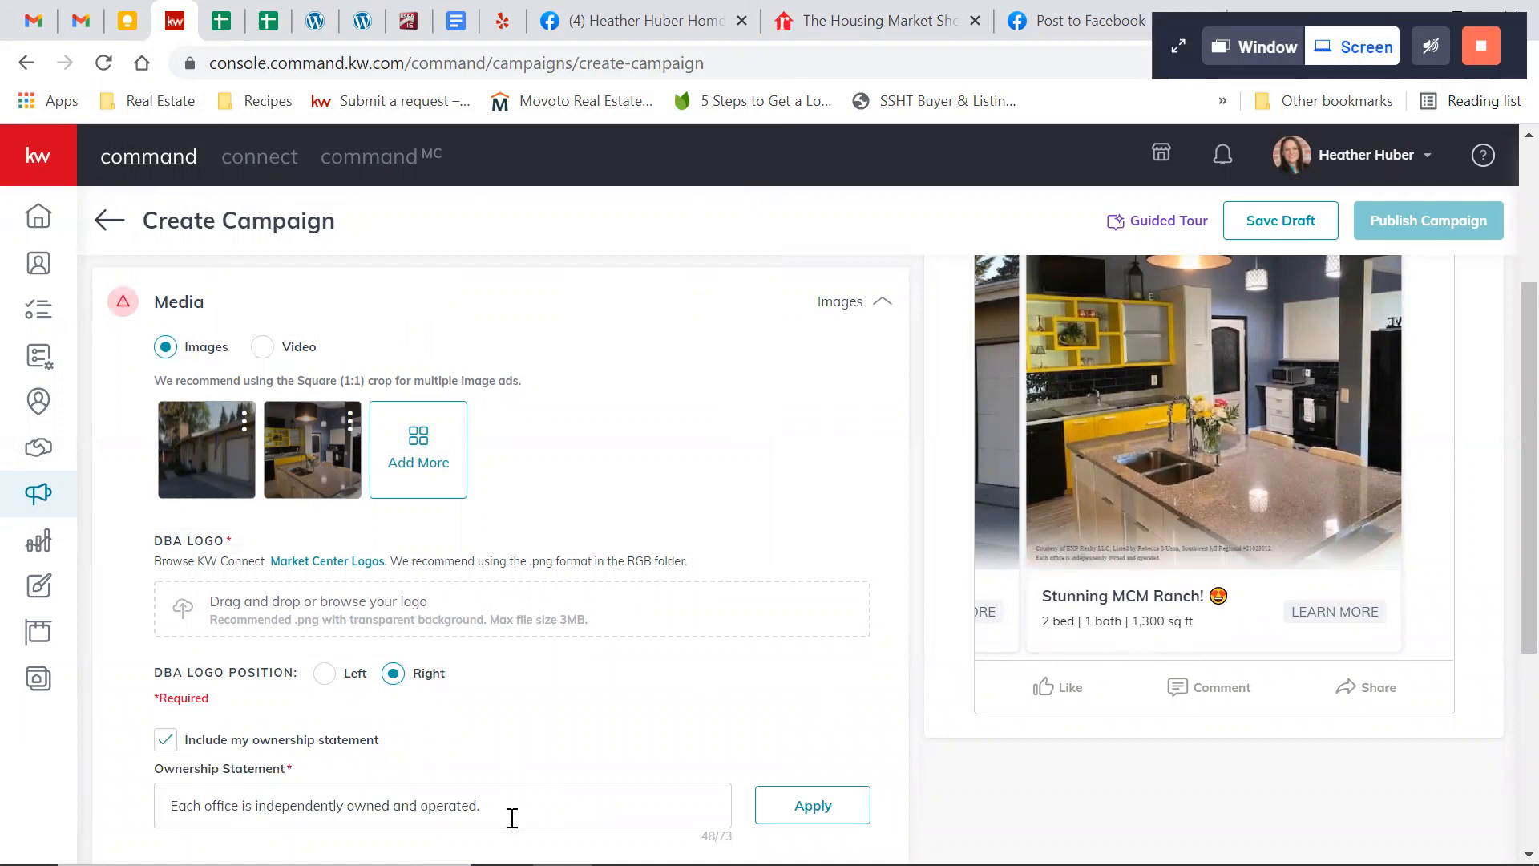
scroll(511, 817, "down", 1)
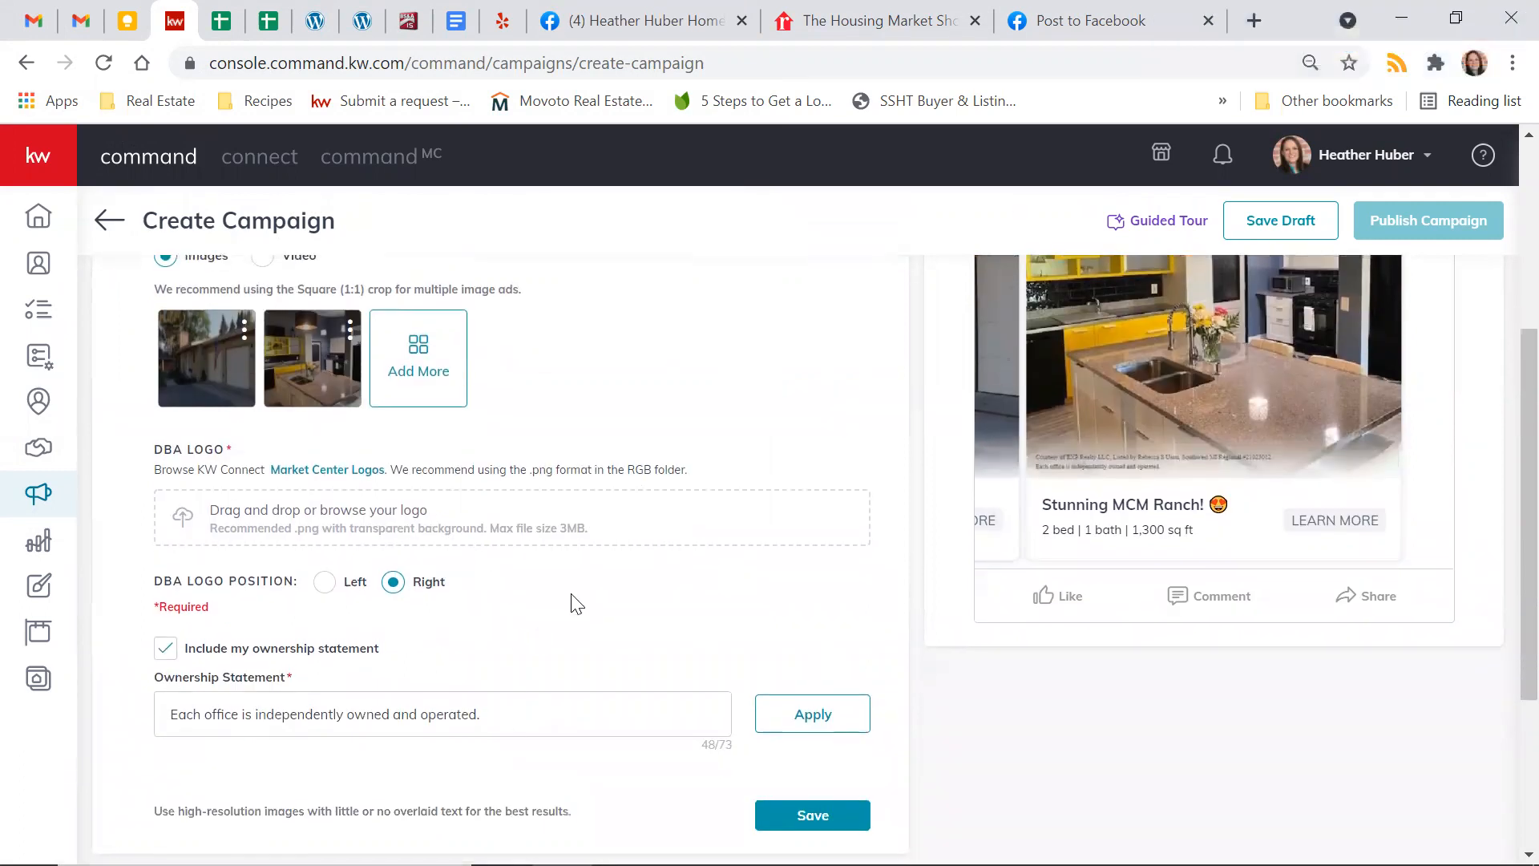
scroll(618, 649, "up", 1)
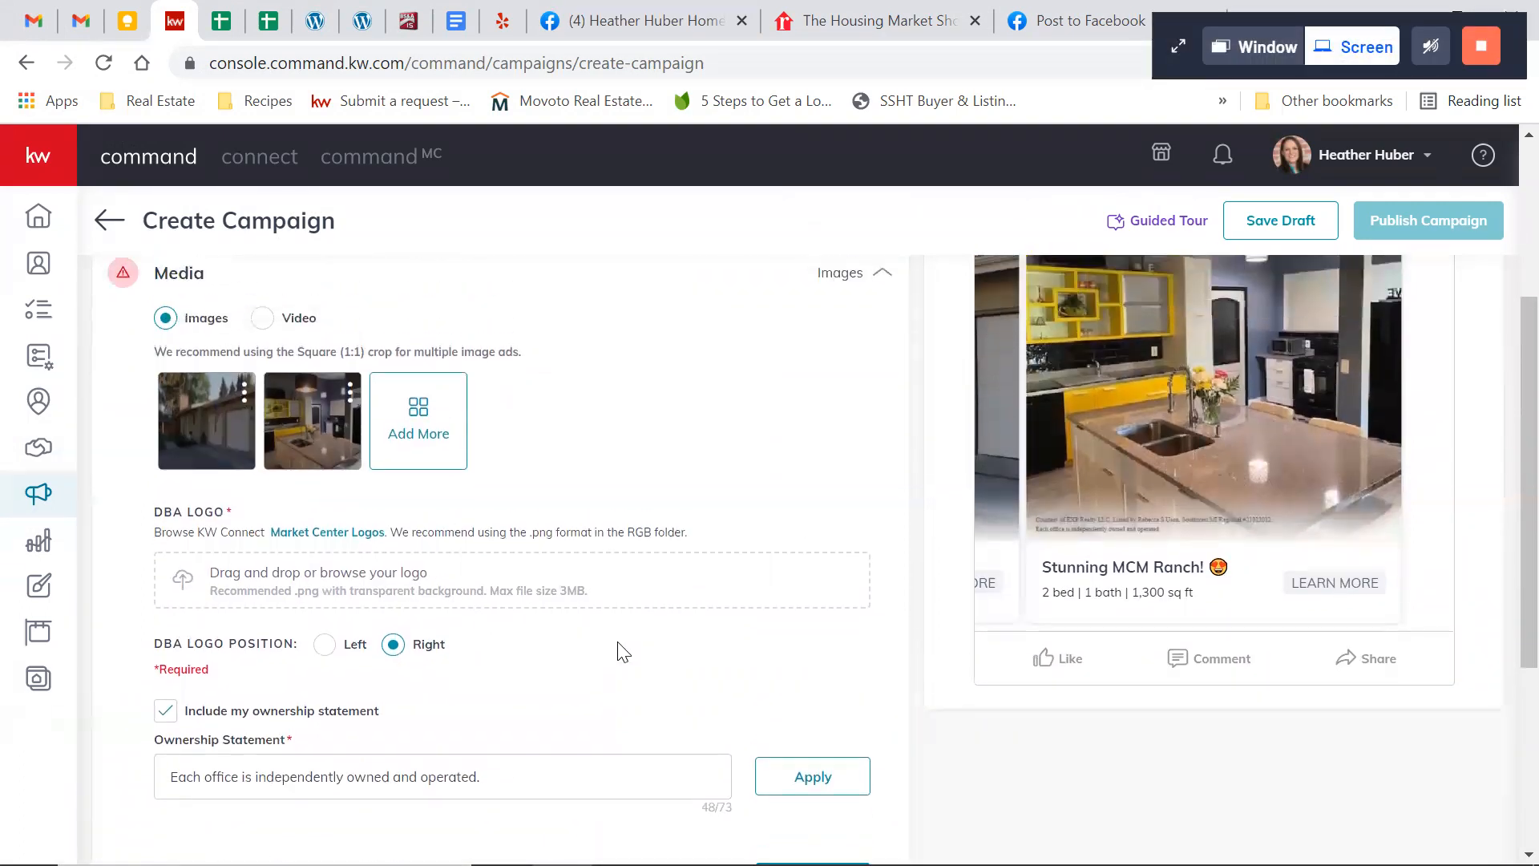
left_click(347, 533)
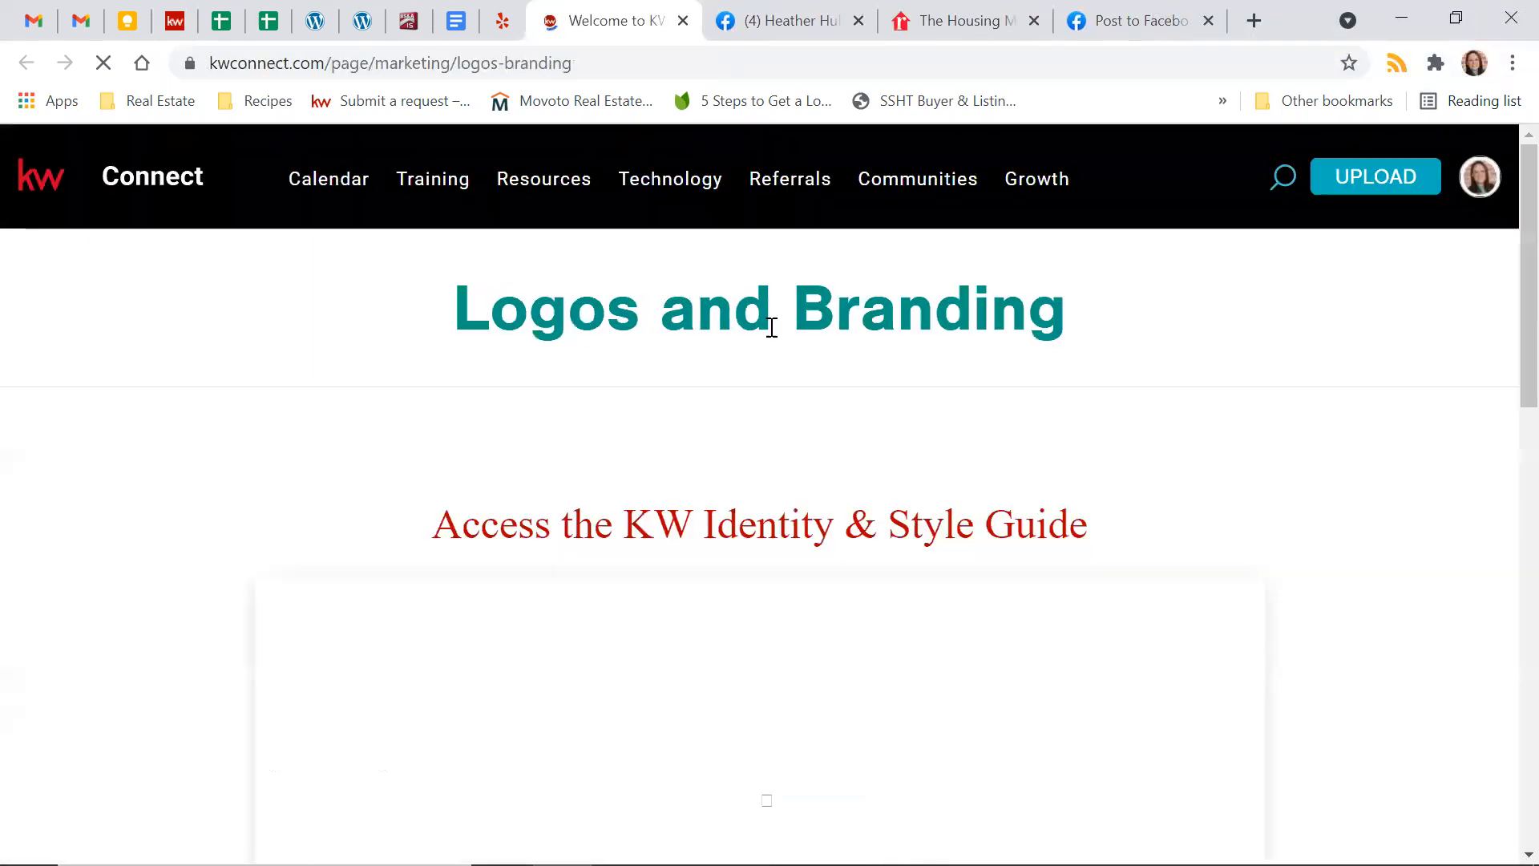
Search the Market Center Logos on the KW Connect Logos and Branding page for market center 191
scroll(1200, 470, "down", 10)
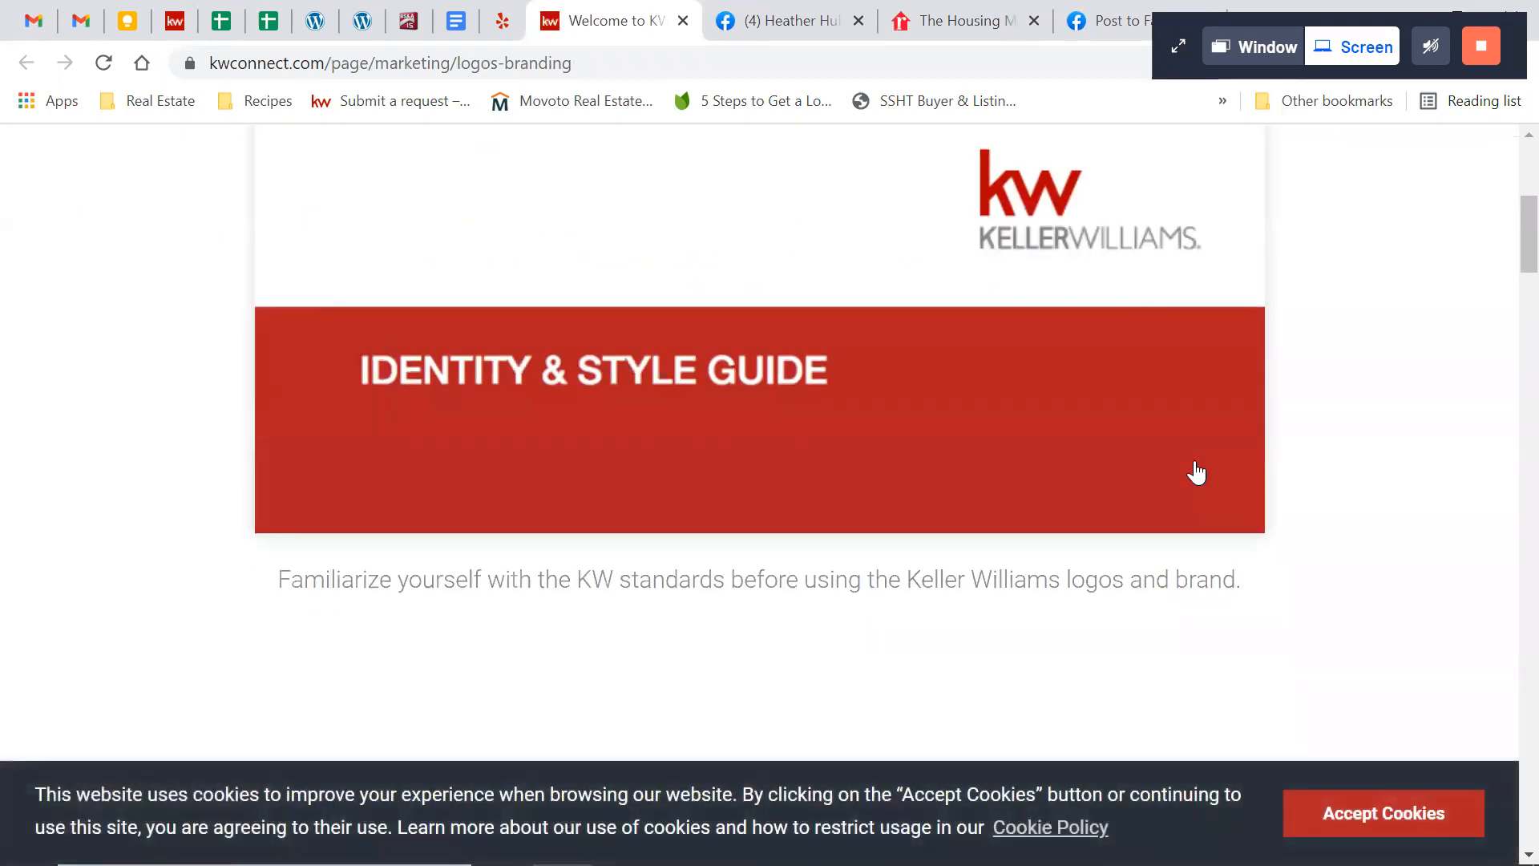
scroll(1401, 386, "down", 13)
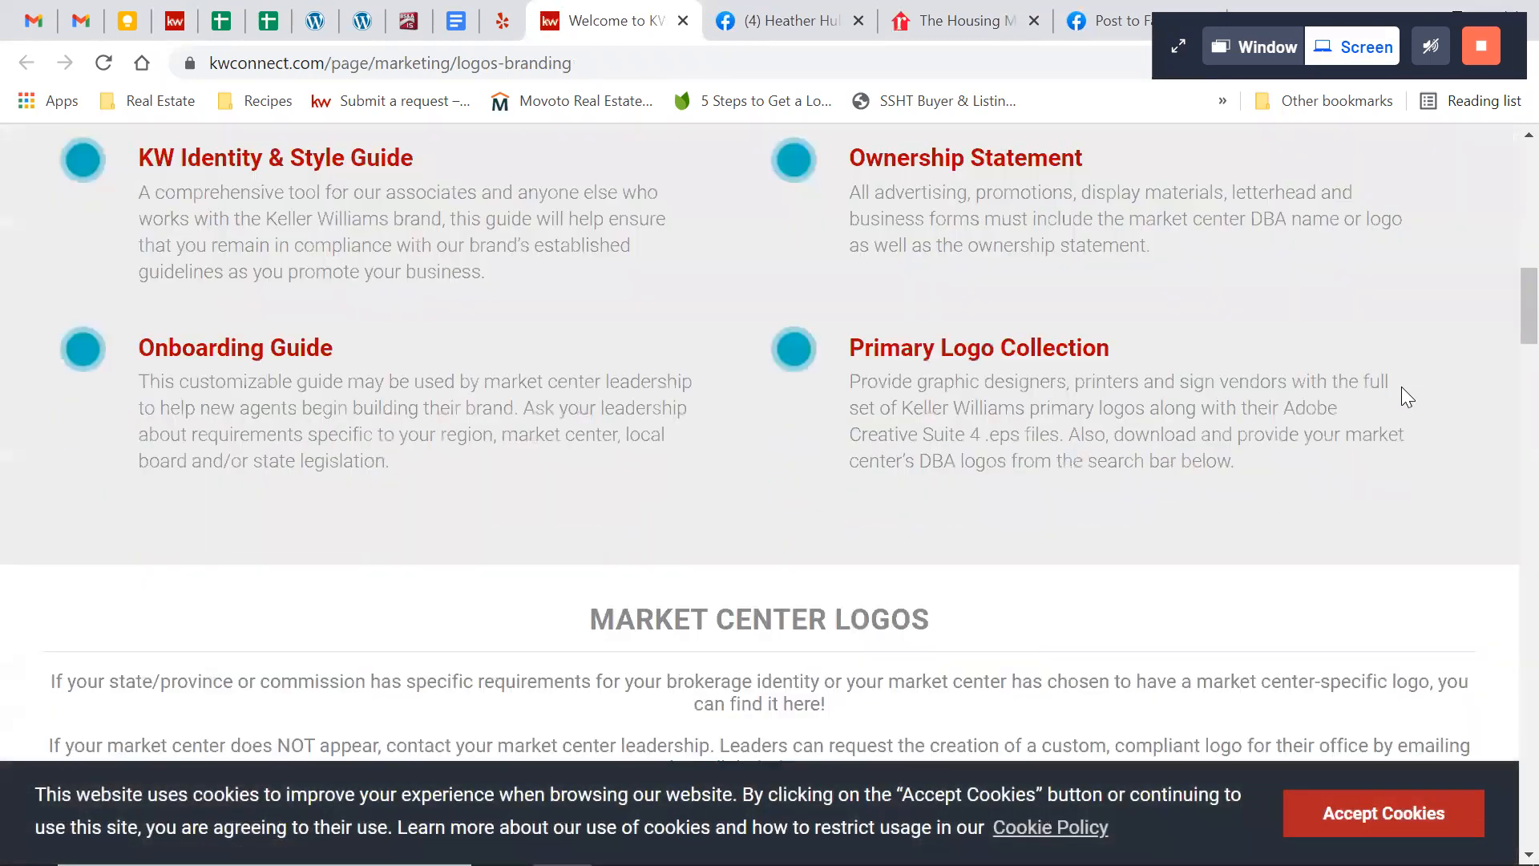
scroll(1407, 397, "down", 2)
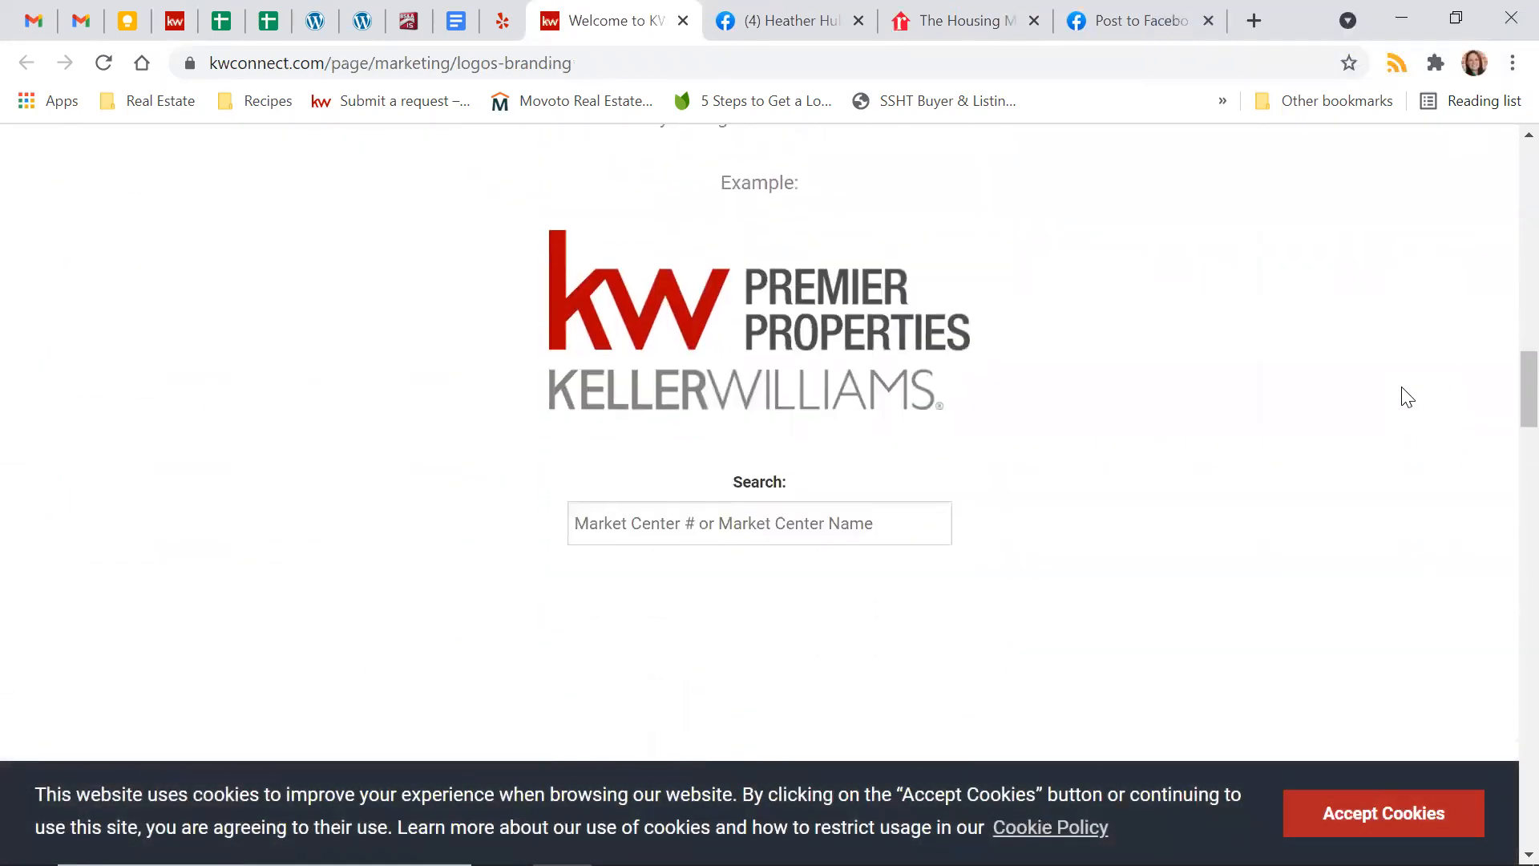
left_click(762, 530)
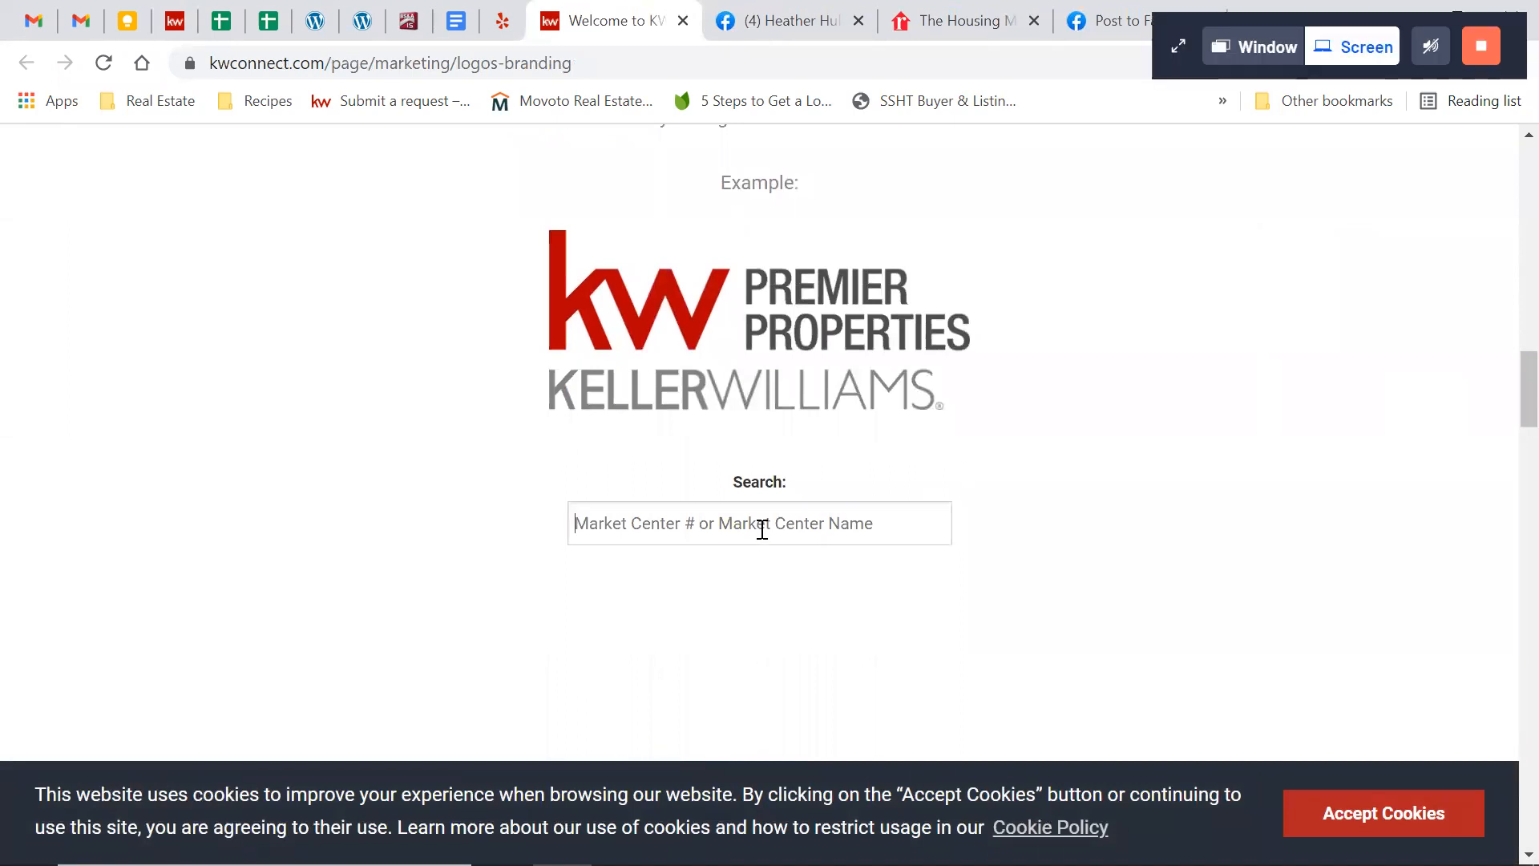
type("191")
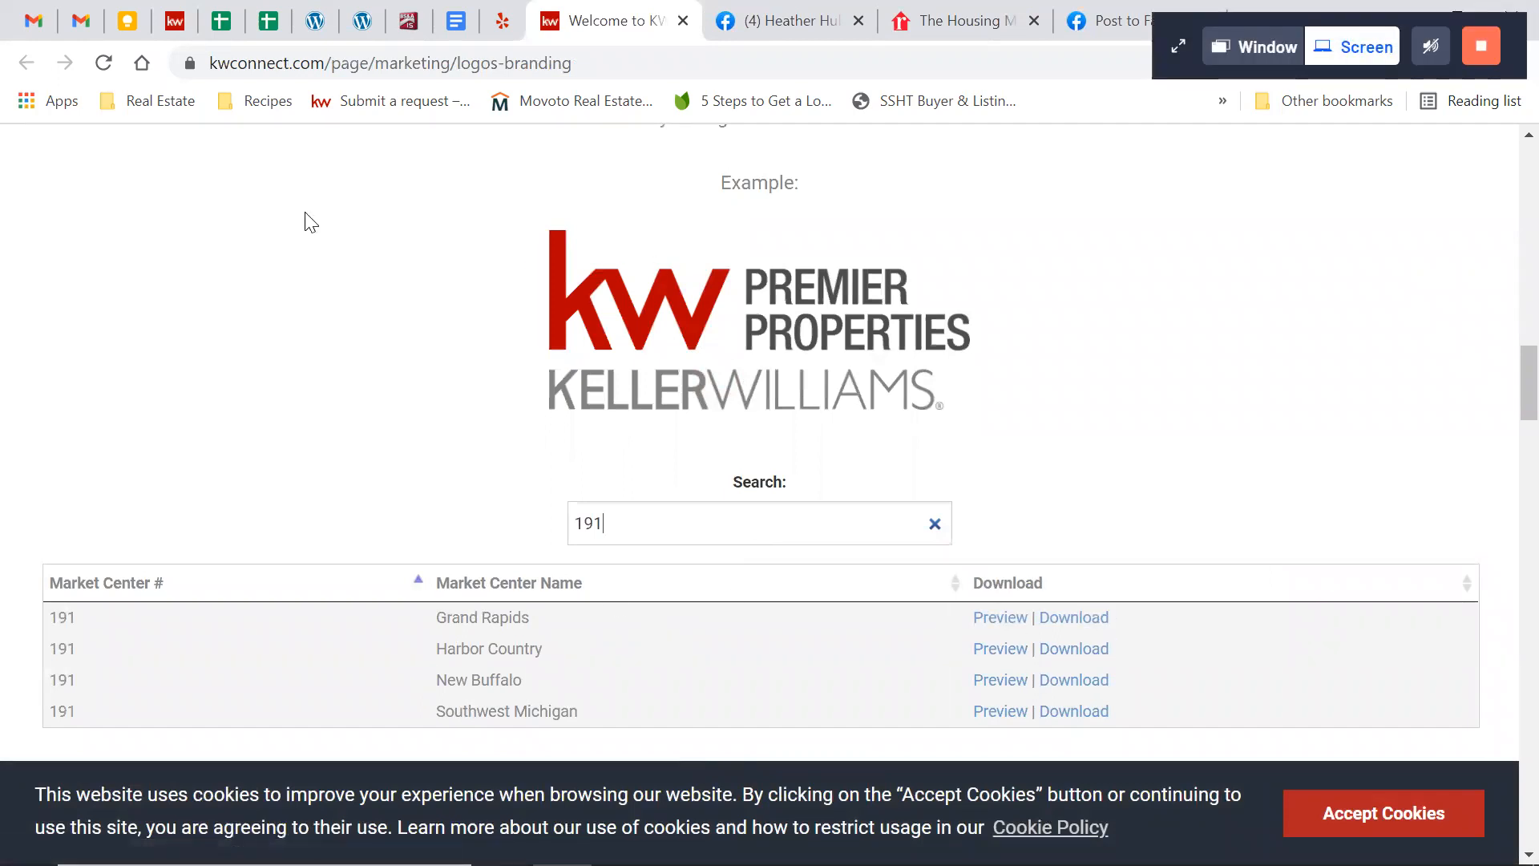
Return to the KW Command campaign and browse for the DBA logo in the 191_GrandRapids folder under Real Estate marketing files
left_click(174, 22)
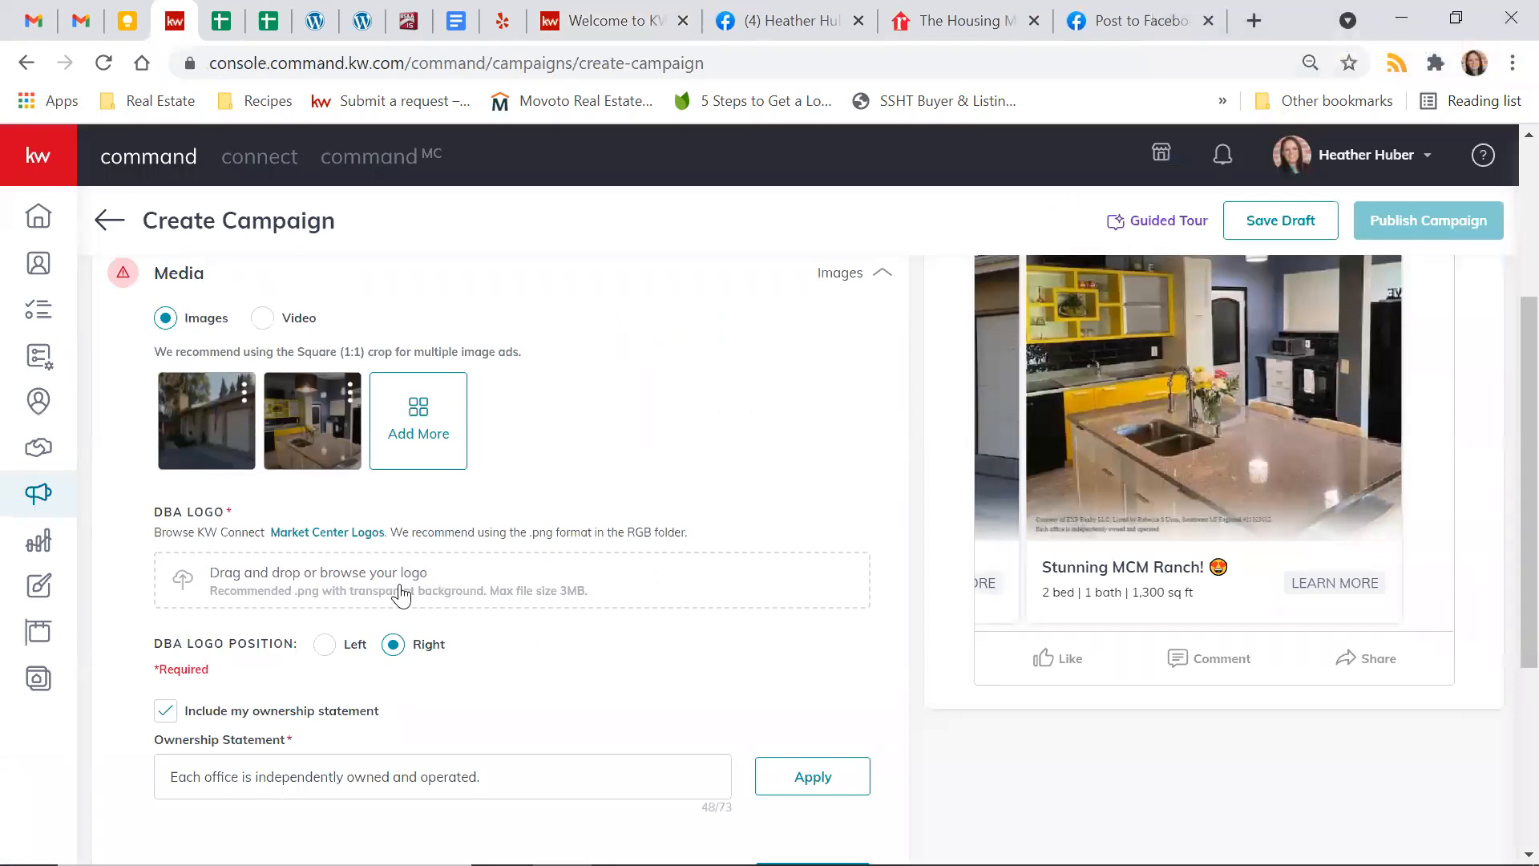
left_click(400, 585)
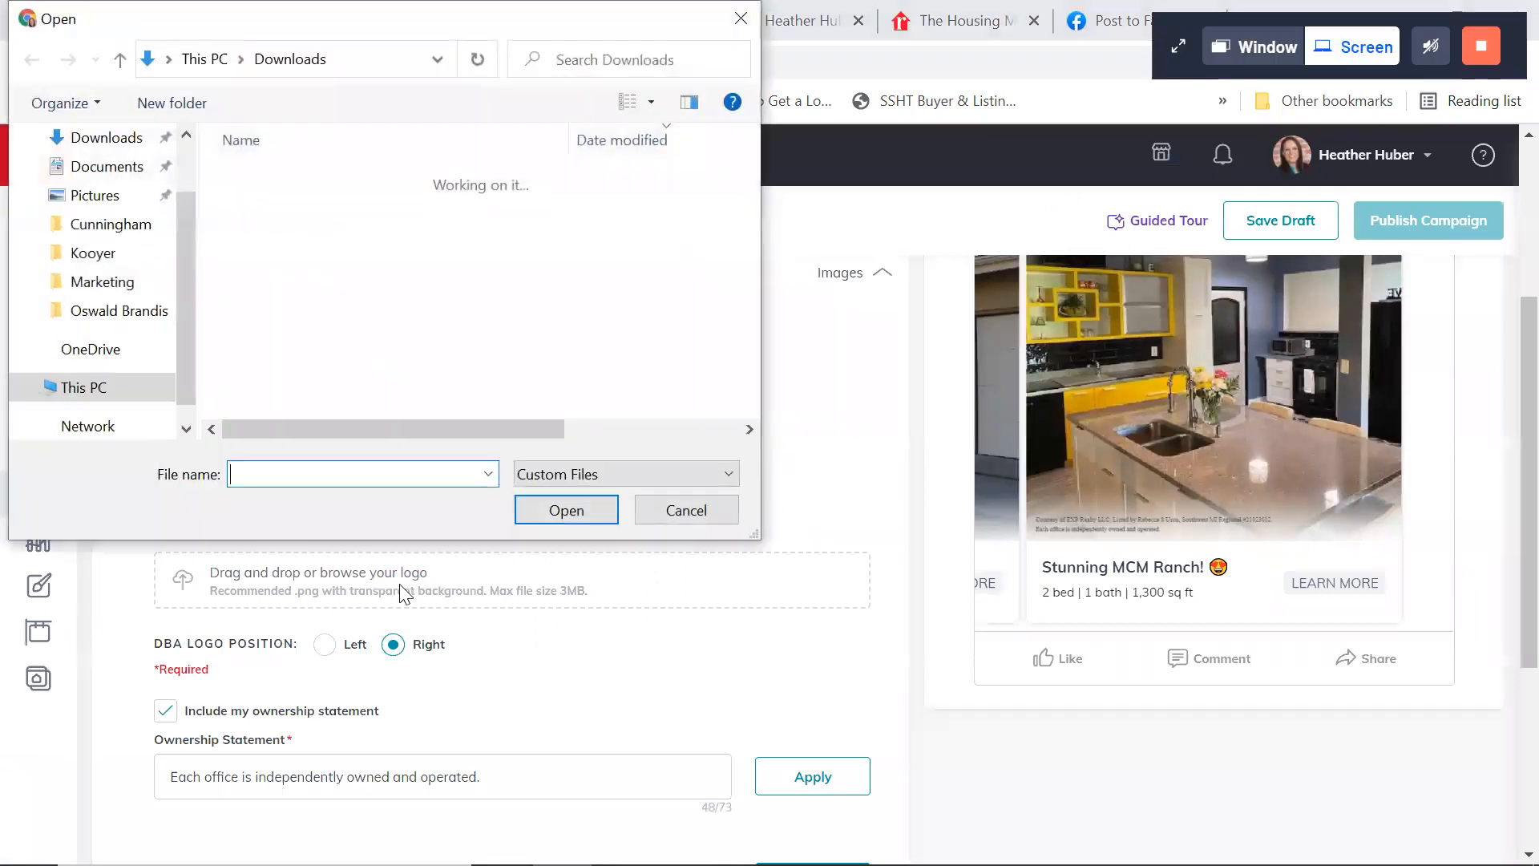
scroll(87, 387, "down", 2)
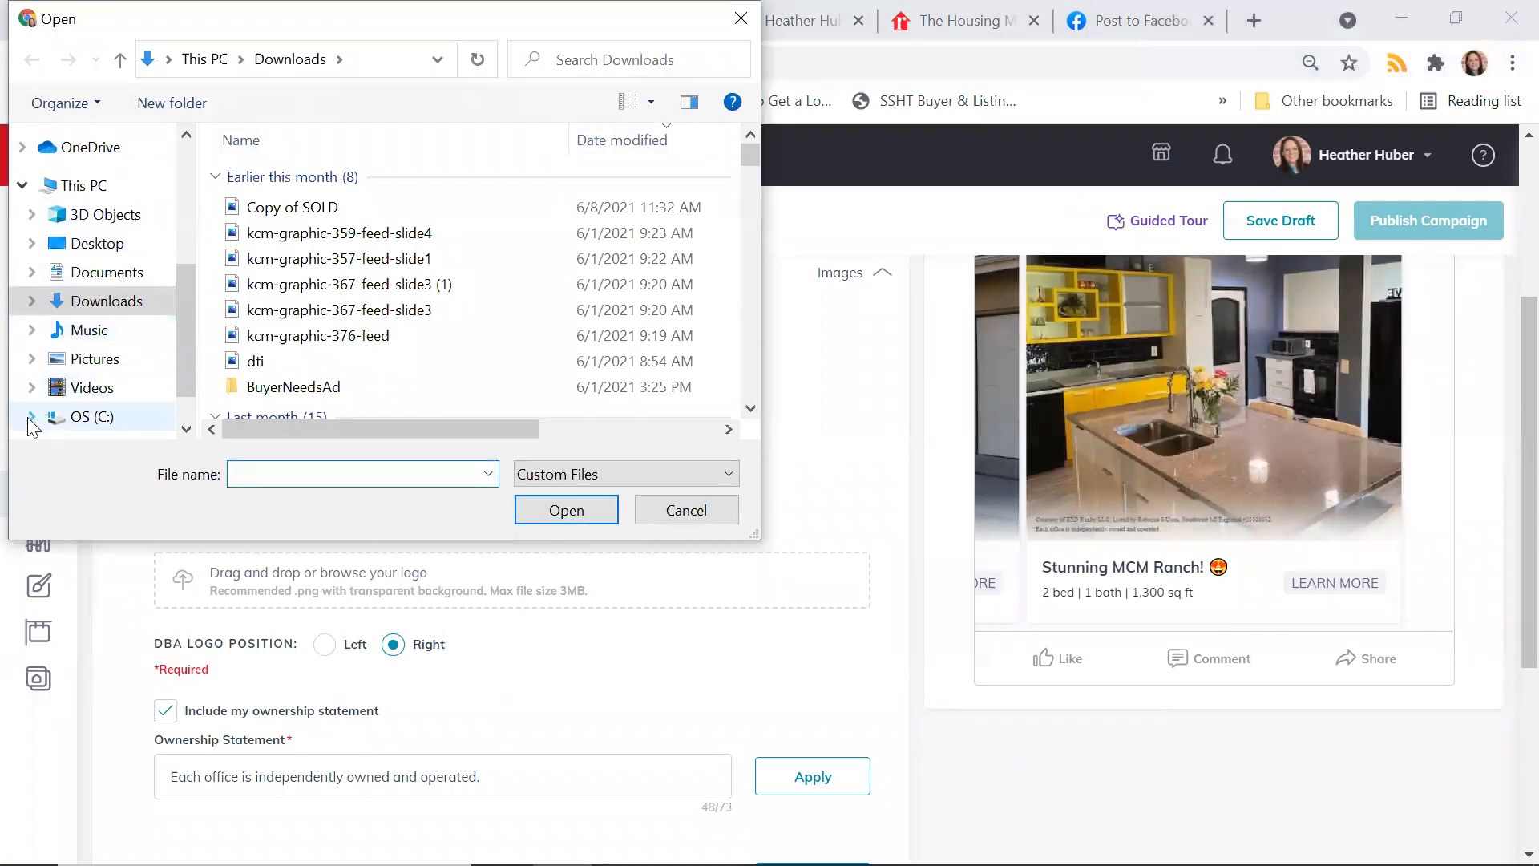
left_click(32, 415)
left_click(41, 224)
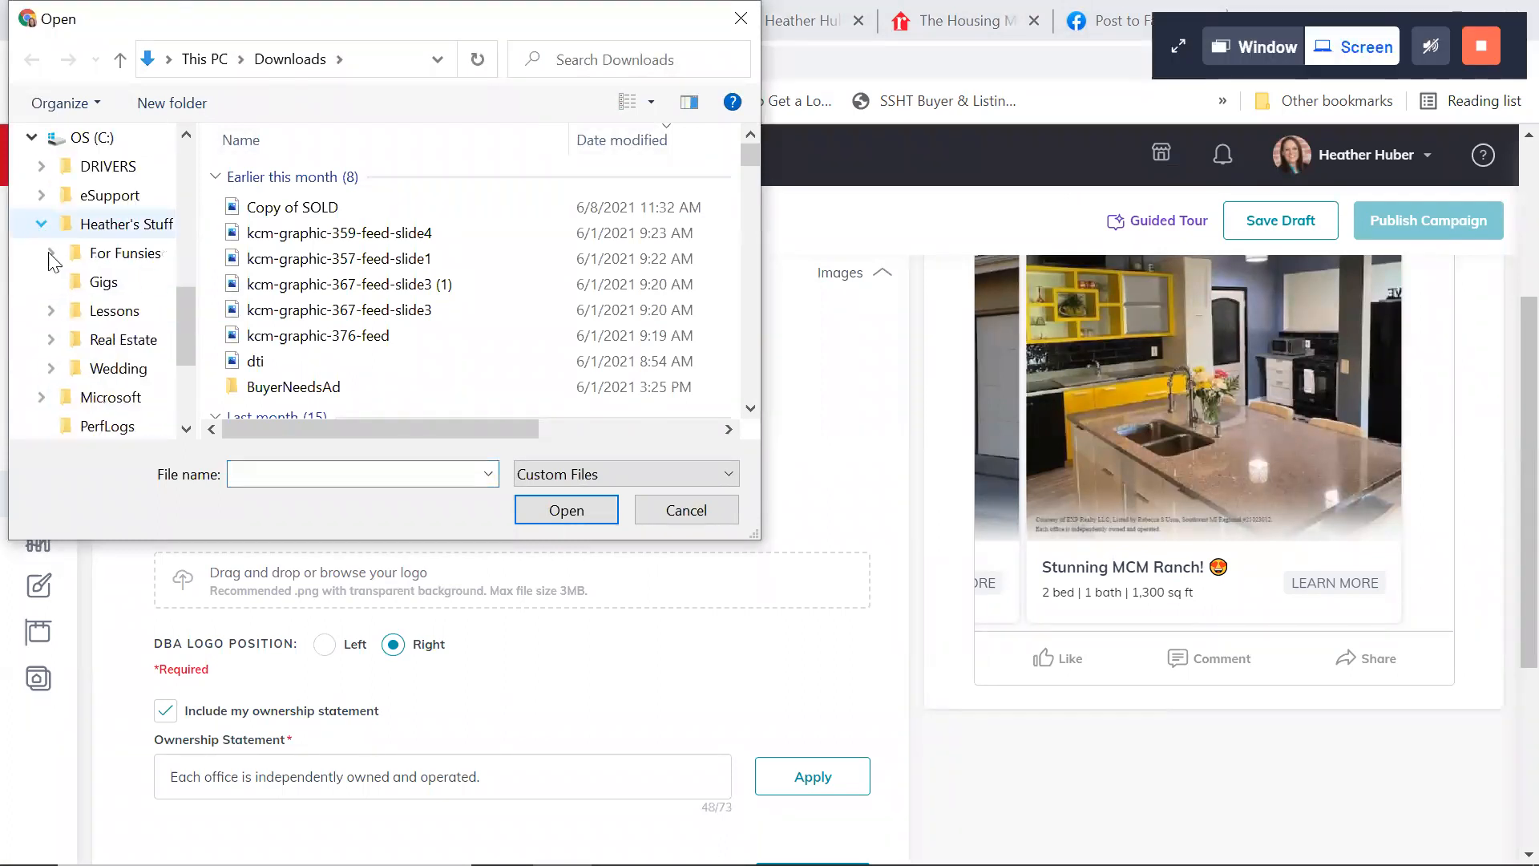
left_click(50, 339)
left_click(61, 339)
left_click(147, 229)
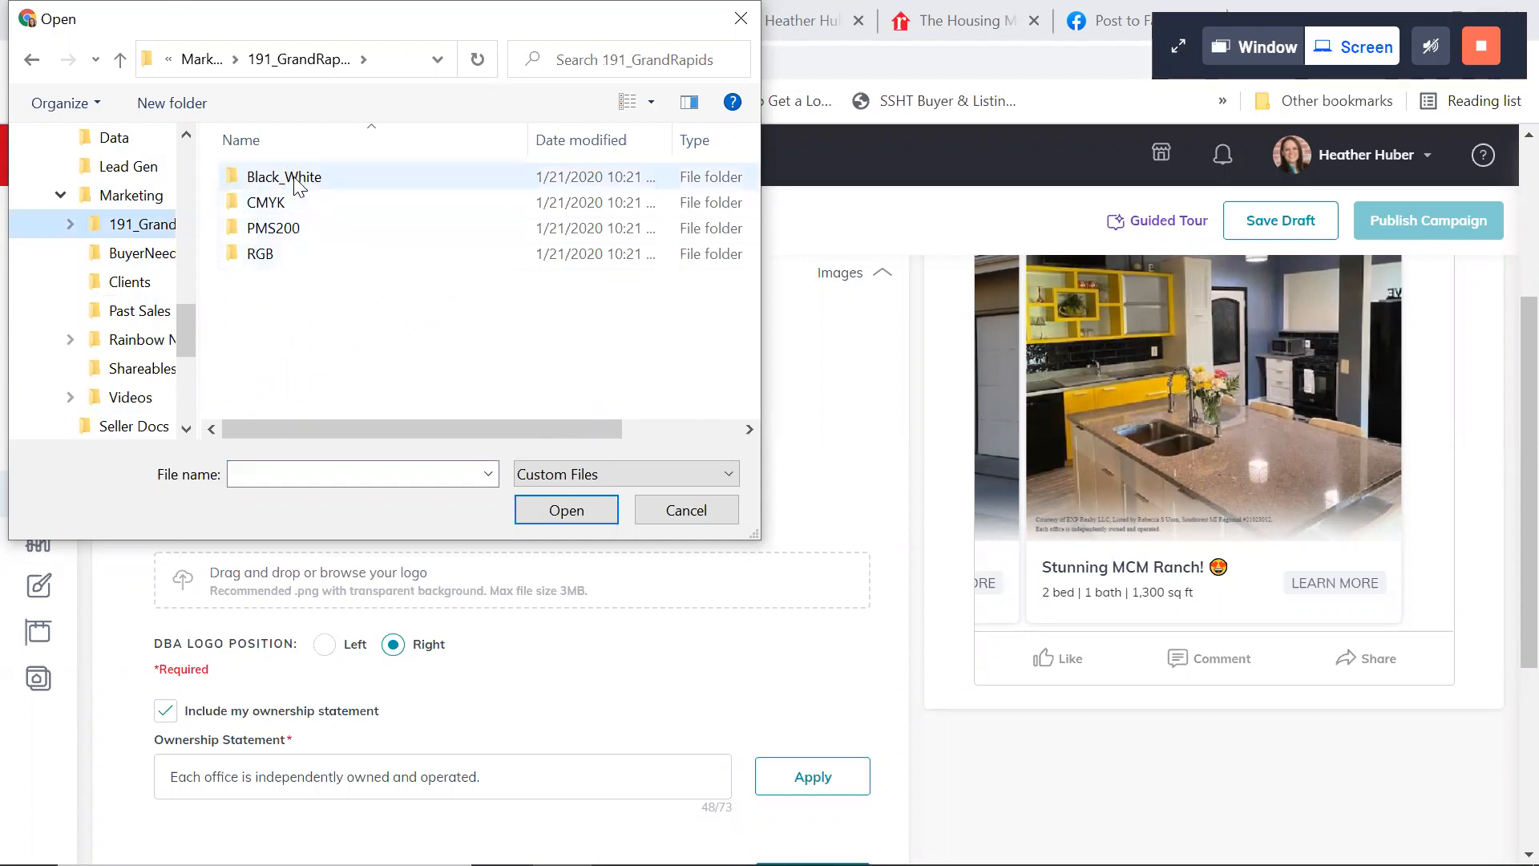
Look through the RGB logo folder, then upload KellerWilliams_GrandRapids_Logo_CMYK from the CMYK folder as the DBA logo
left_click(271, 258)
double_click(271, 262)
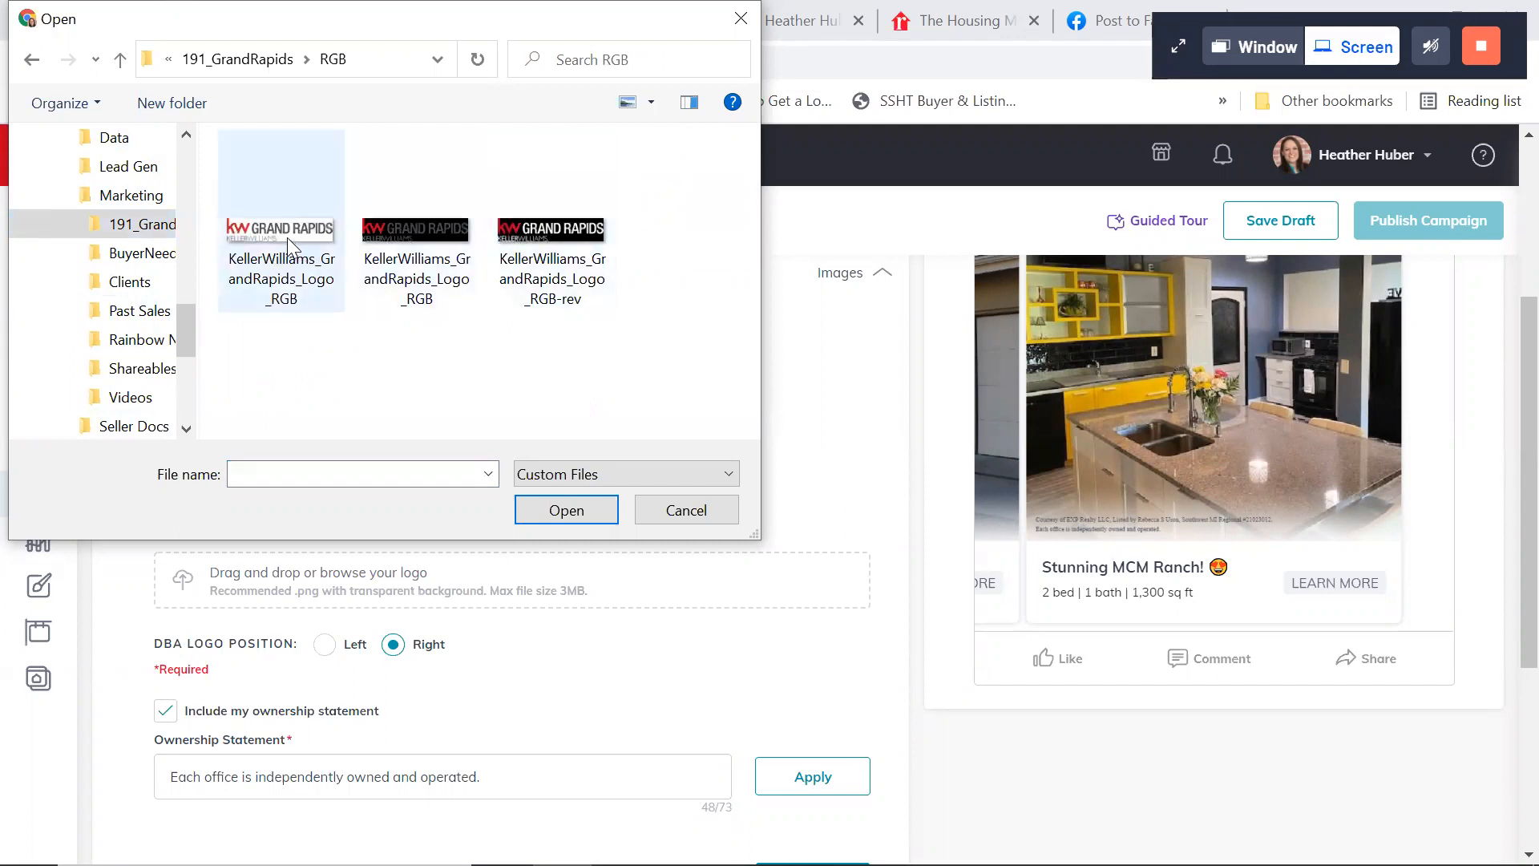
left_click(270, 64)
double_click(284, 197)
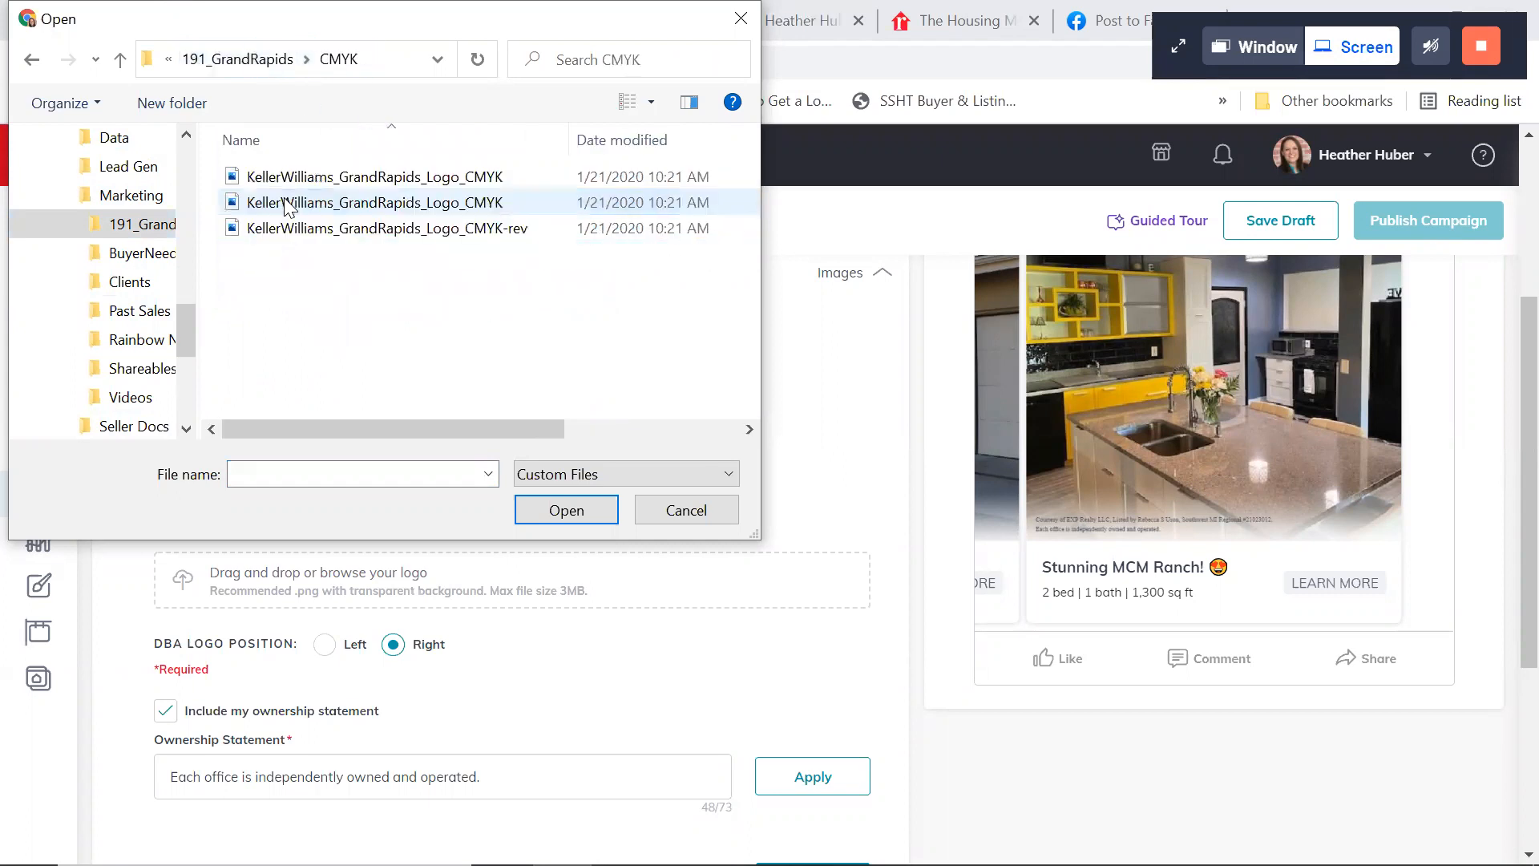
double_click(319, 177)
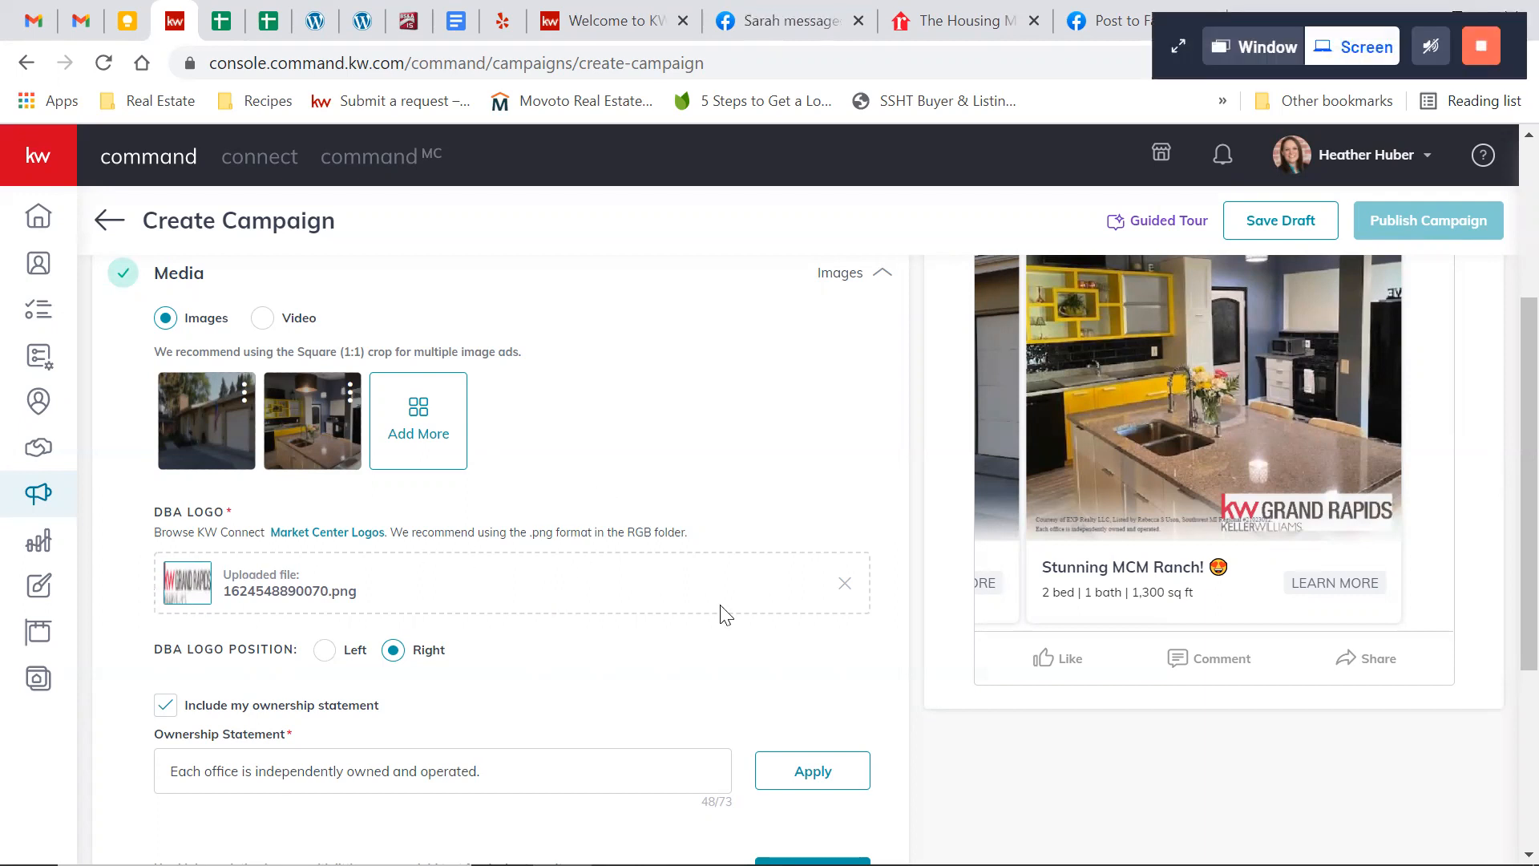
Review the logo and ownership statement on the ad preview and save the media section
scroll(804, 559, "down", 1)
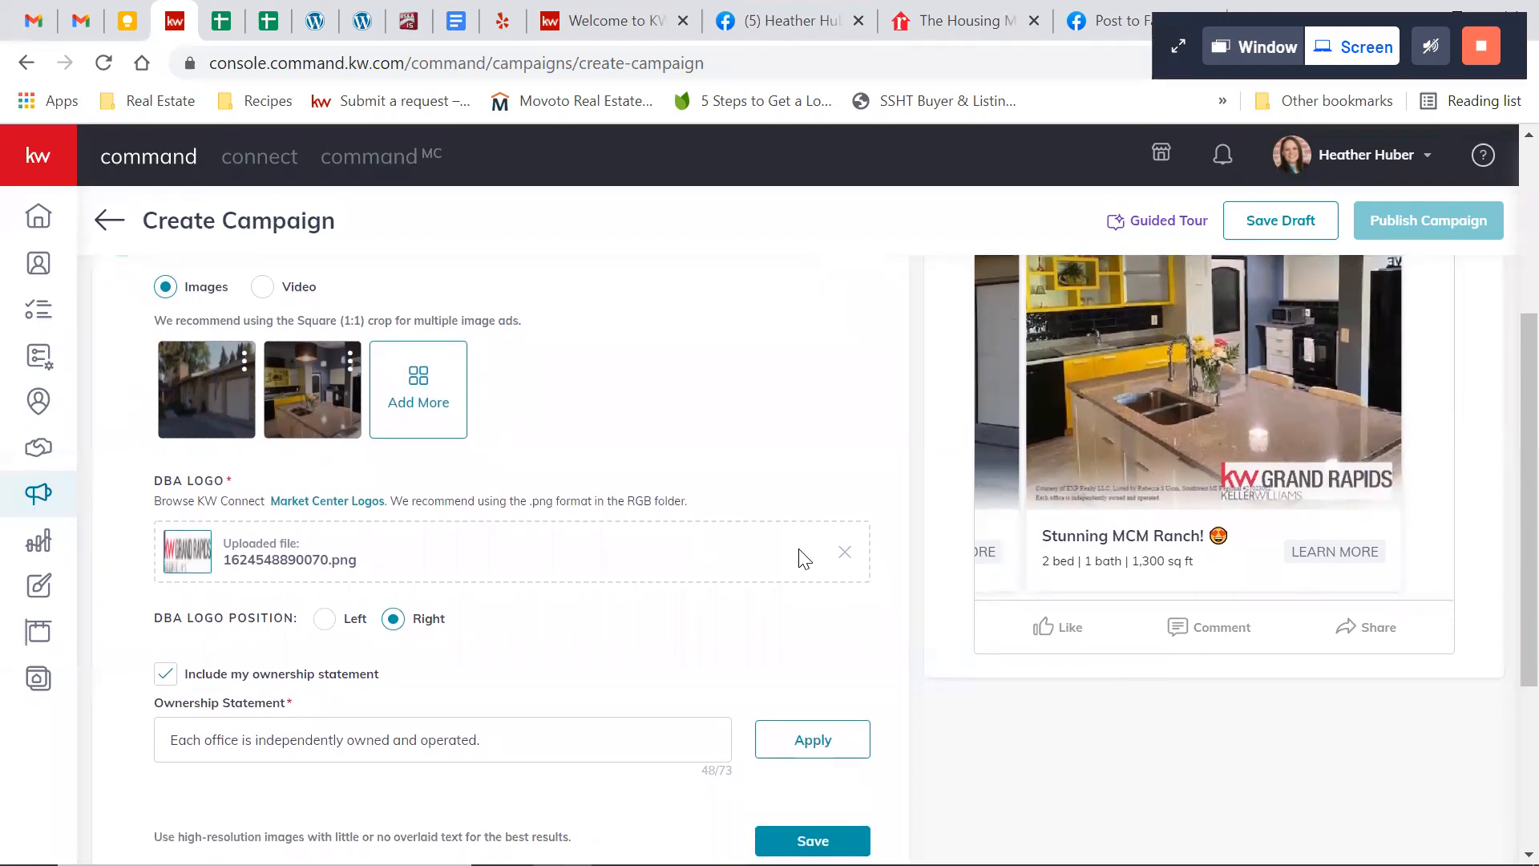
scroll(801, 559, "down", 3)
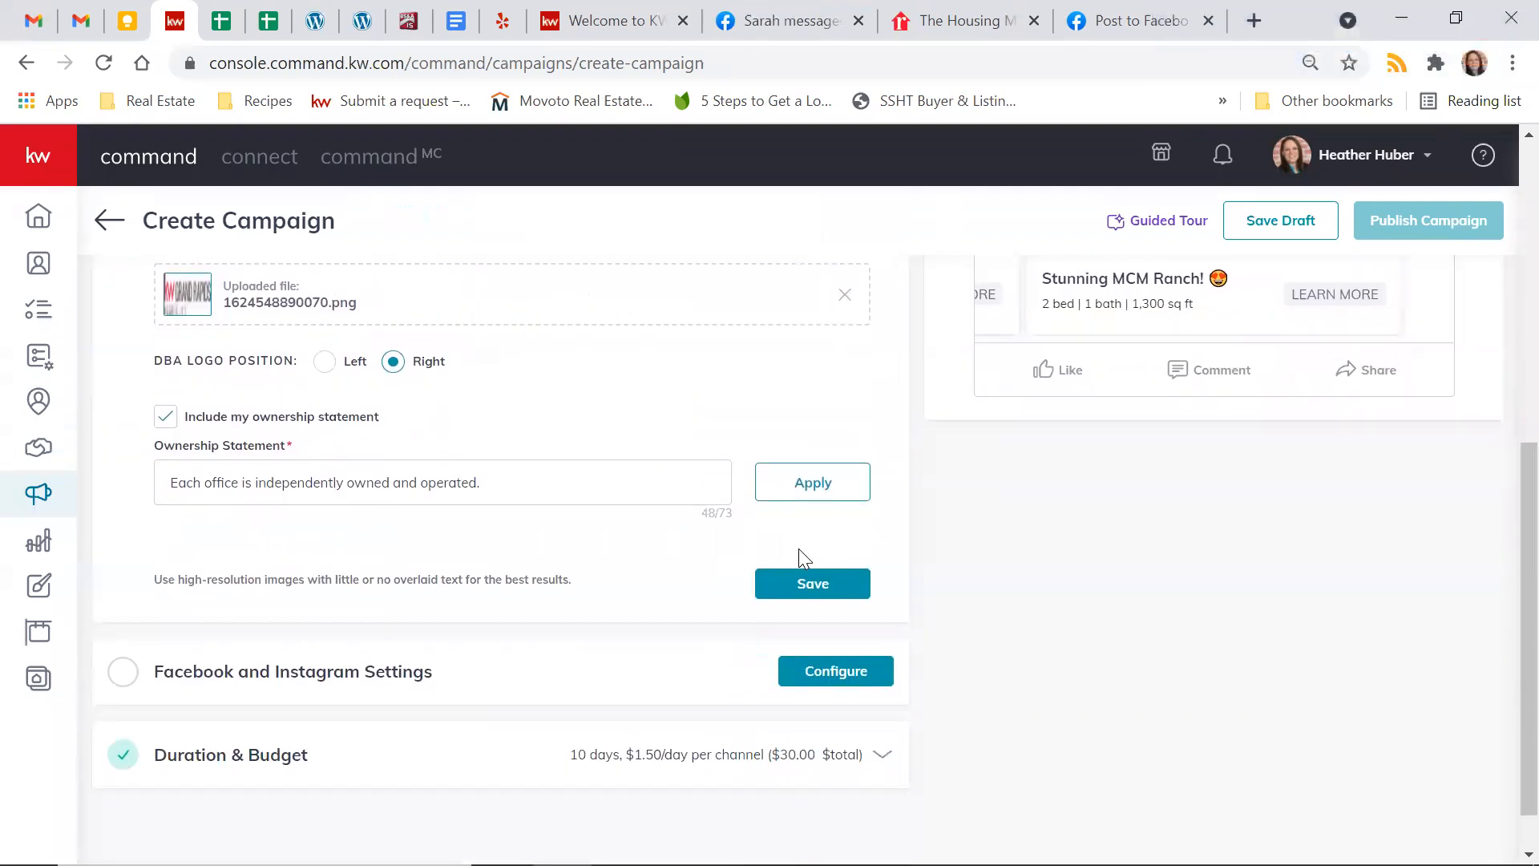
scroll(802, 559, "up", 3)
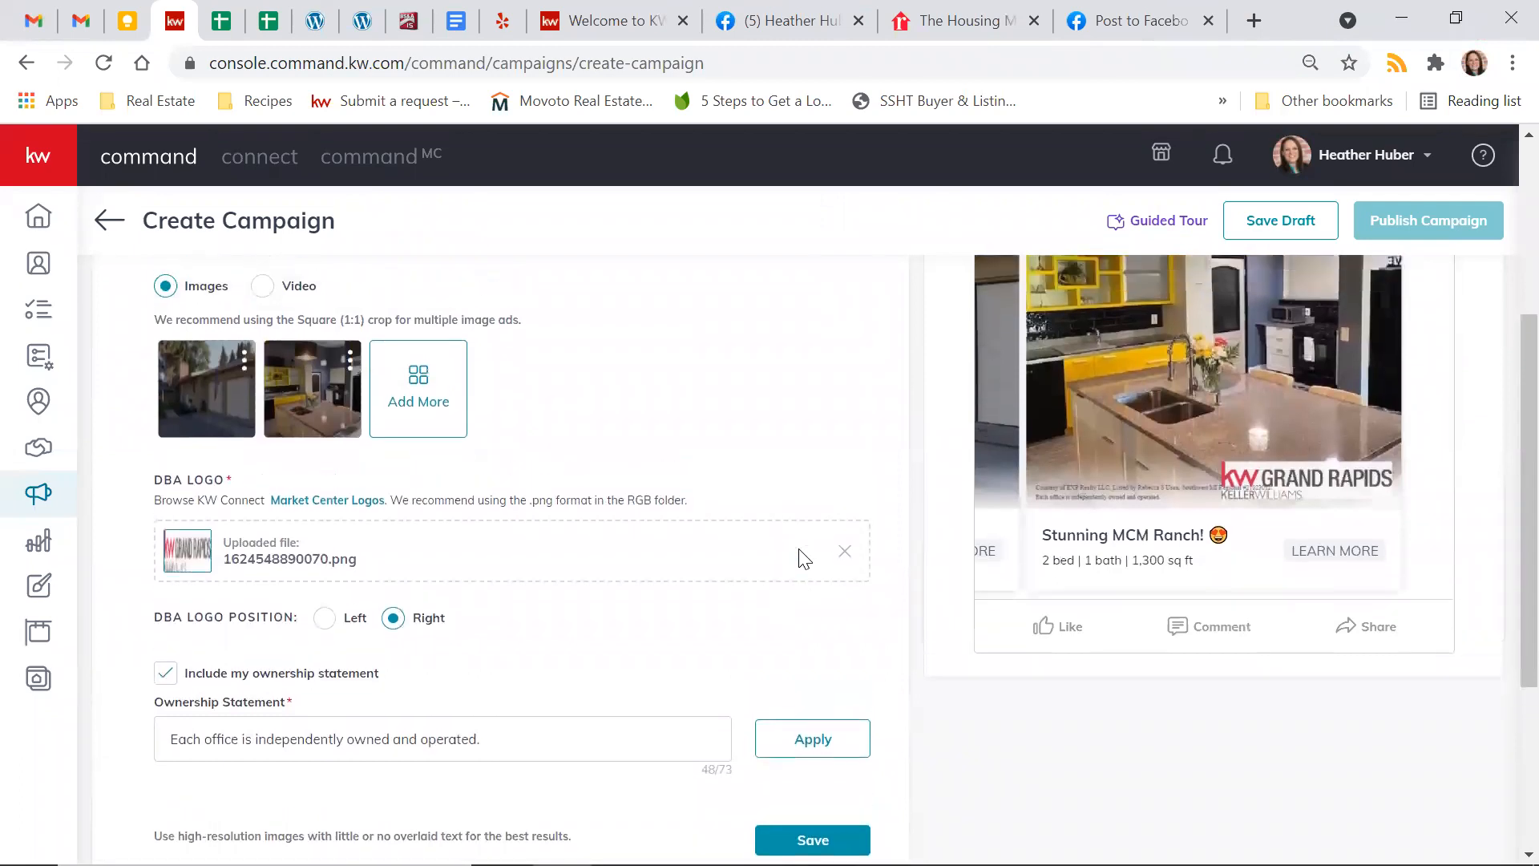
scroll(802, 557, "down", 2)
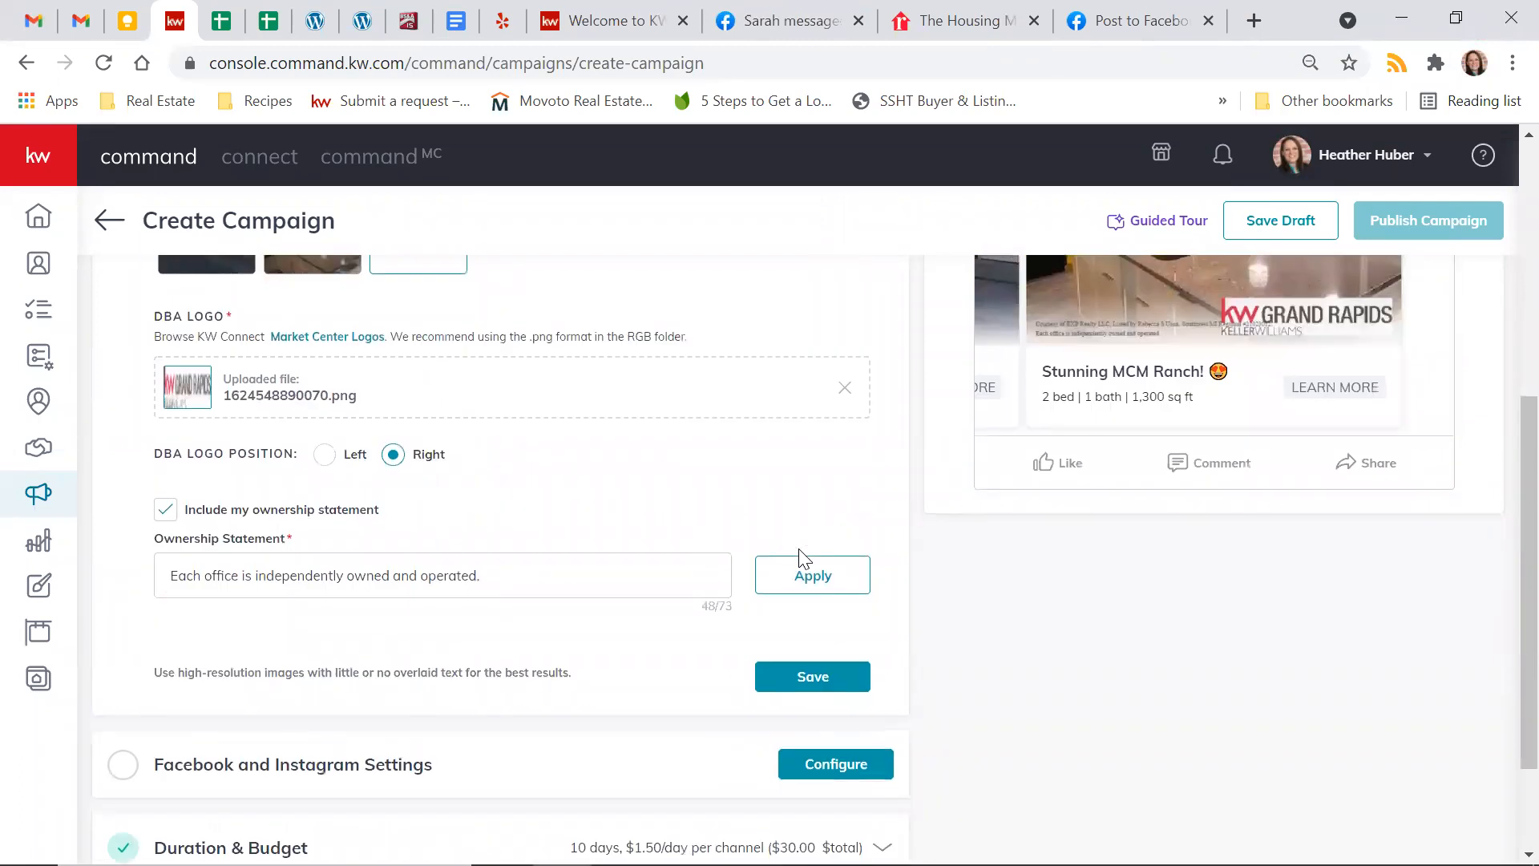
left_click(812, 677)
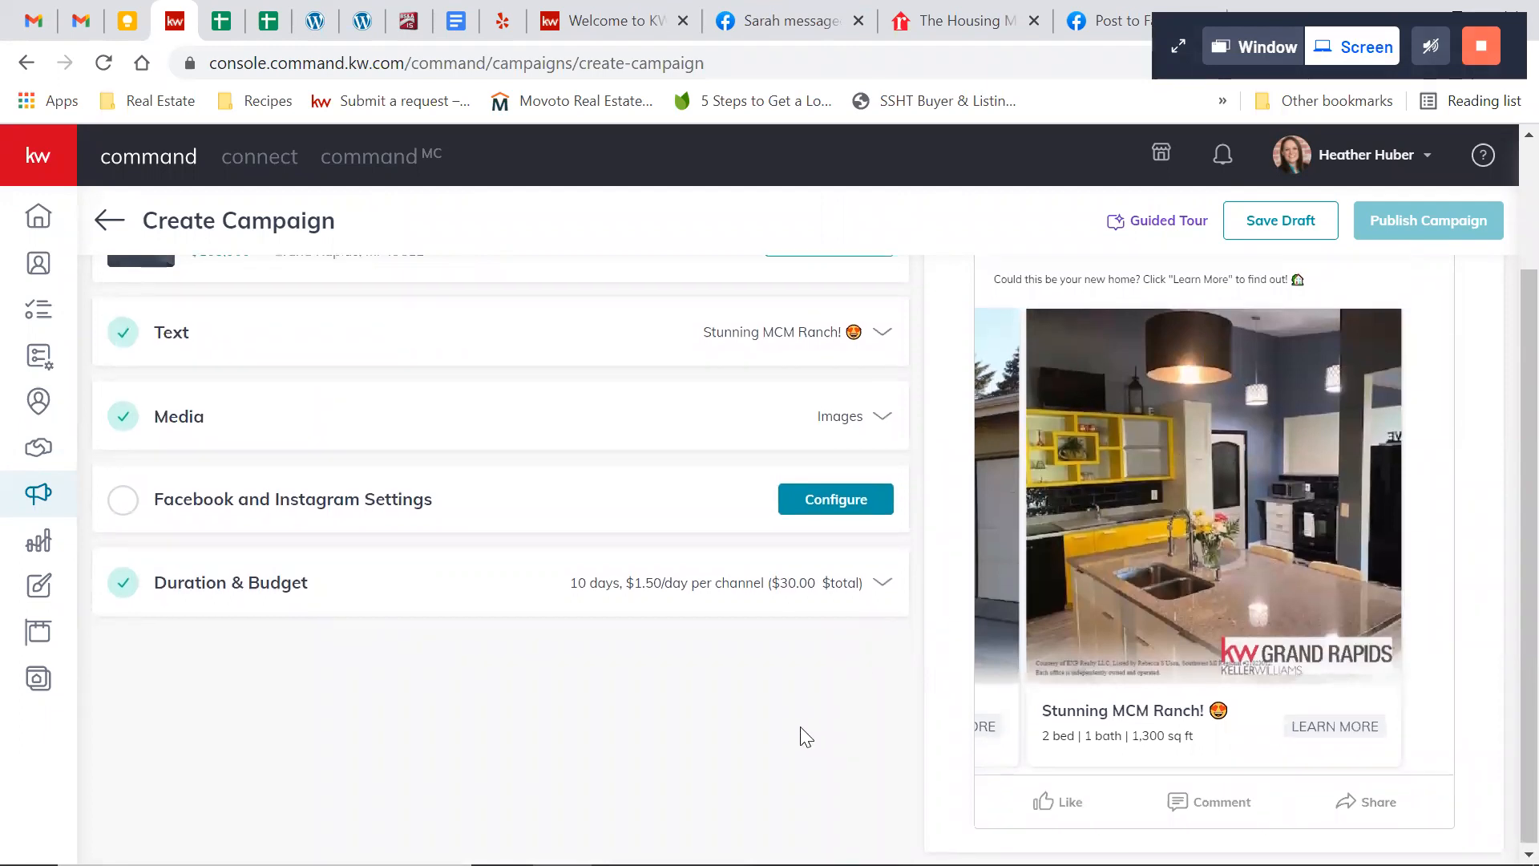
Configure the Facebook and Instagram settings by choosing the agent's business page, and review the Instagram position and destination options
left_click(806, 502)
scroll(728, 498, "down", 2)
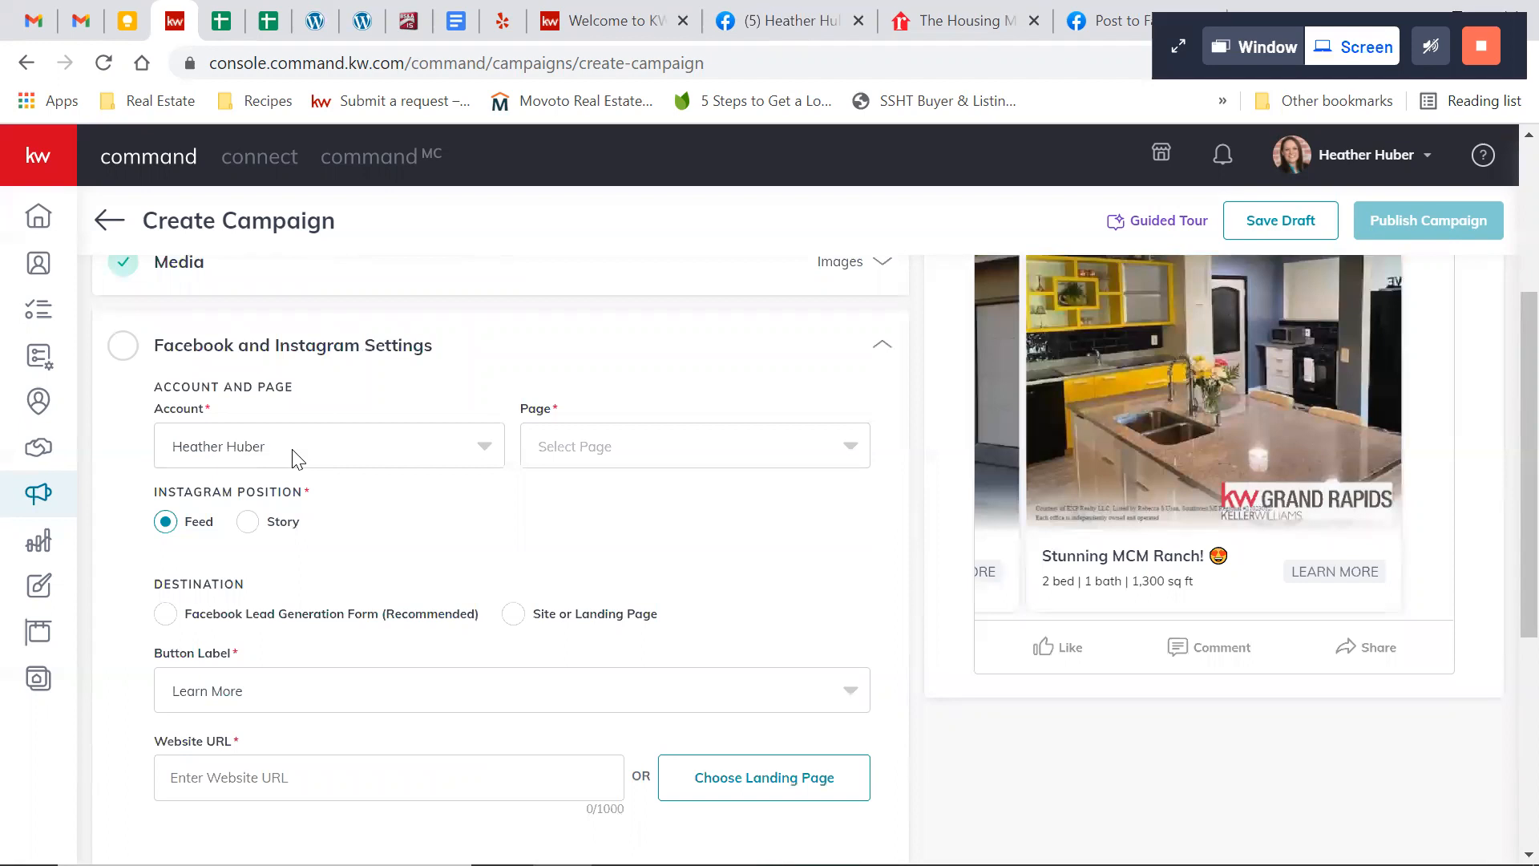
left_click(637, 455)
left_click(622, 503)
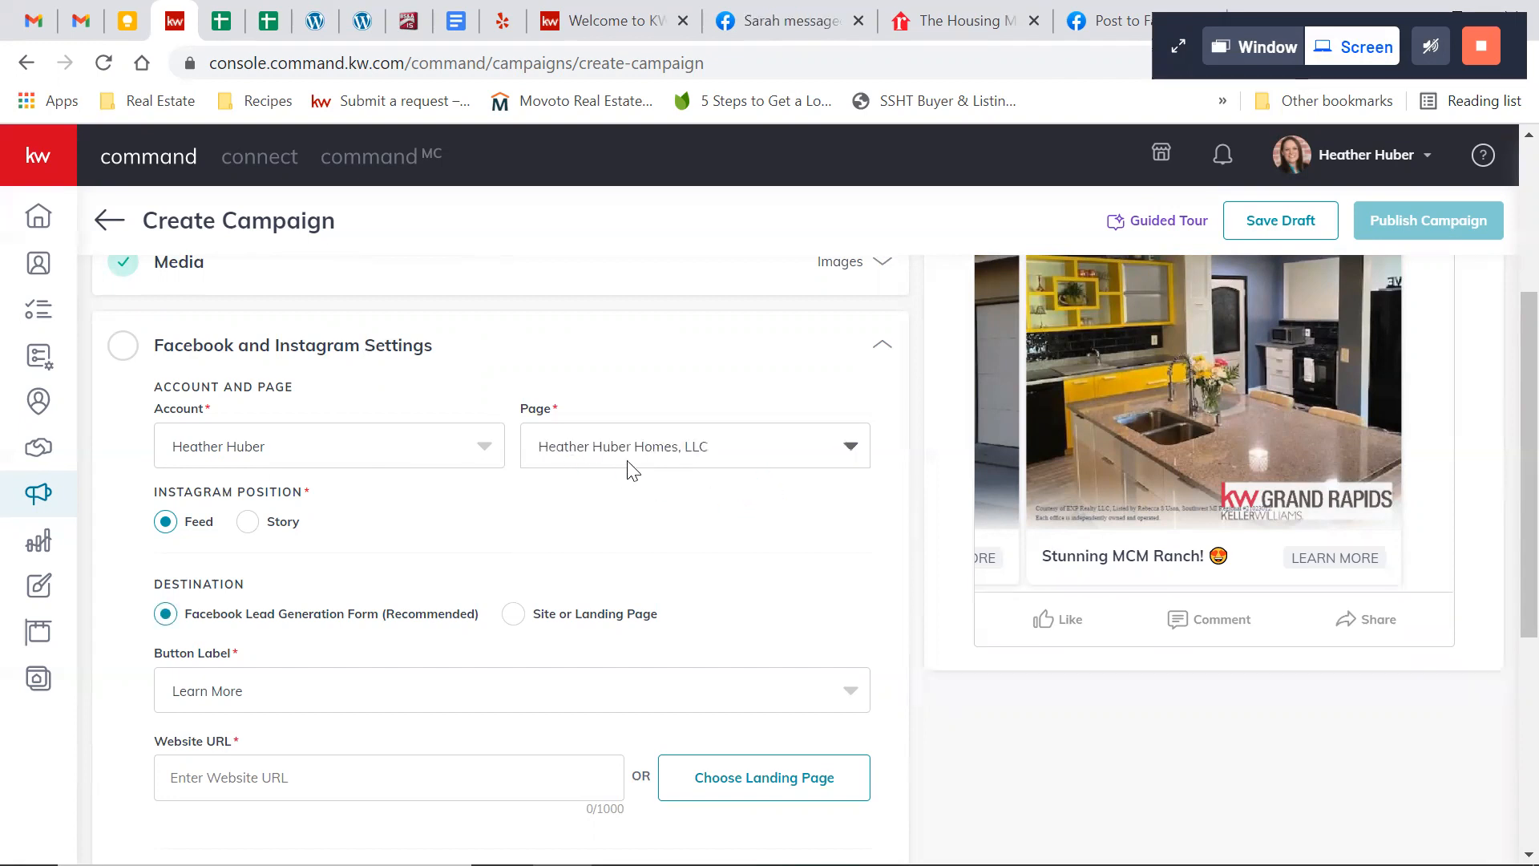
scroll(734, 581, "up", 1)
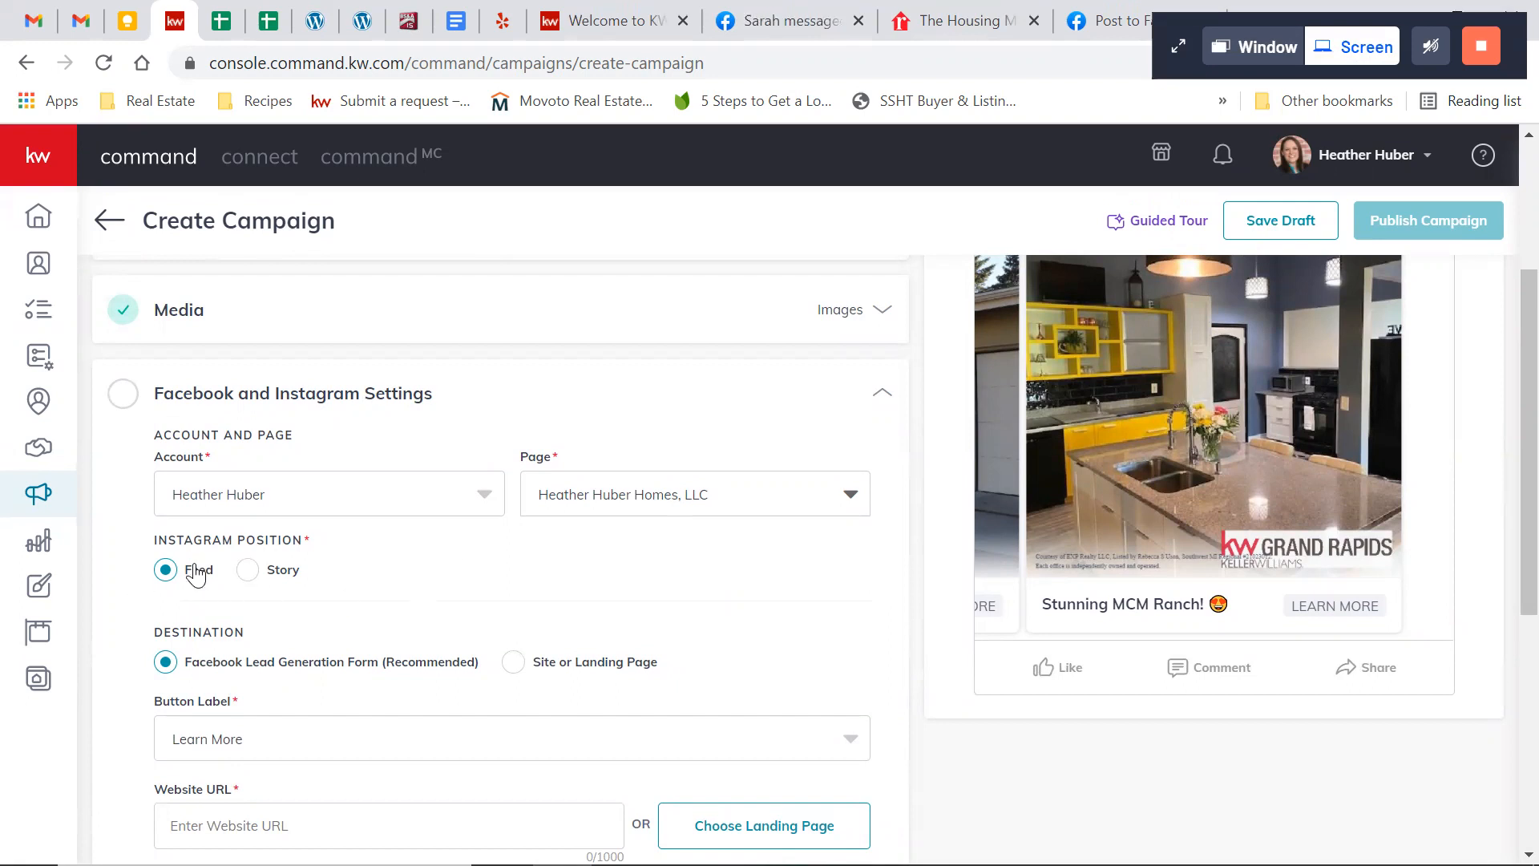
scroll(738, 615, "down", 2)
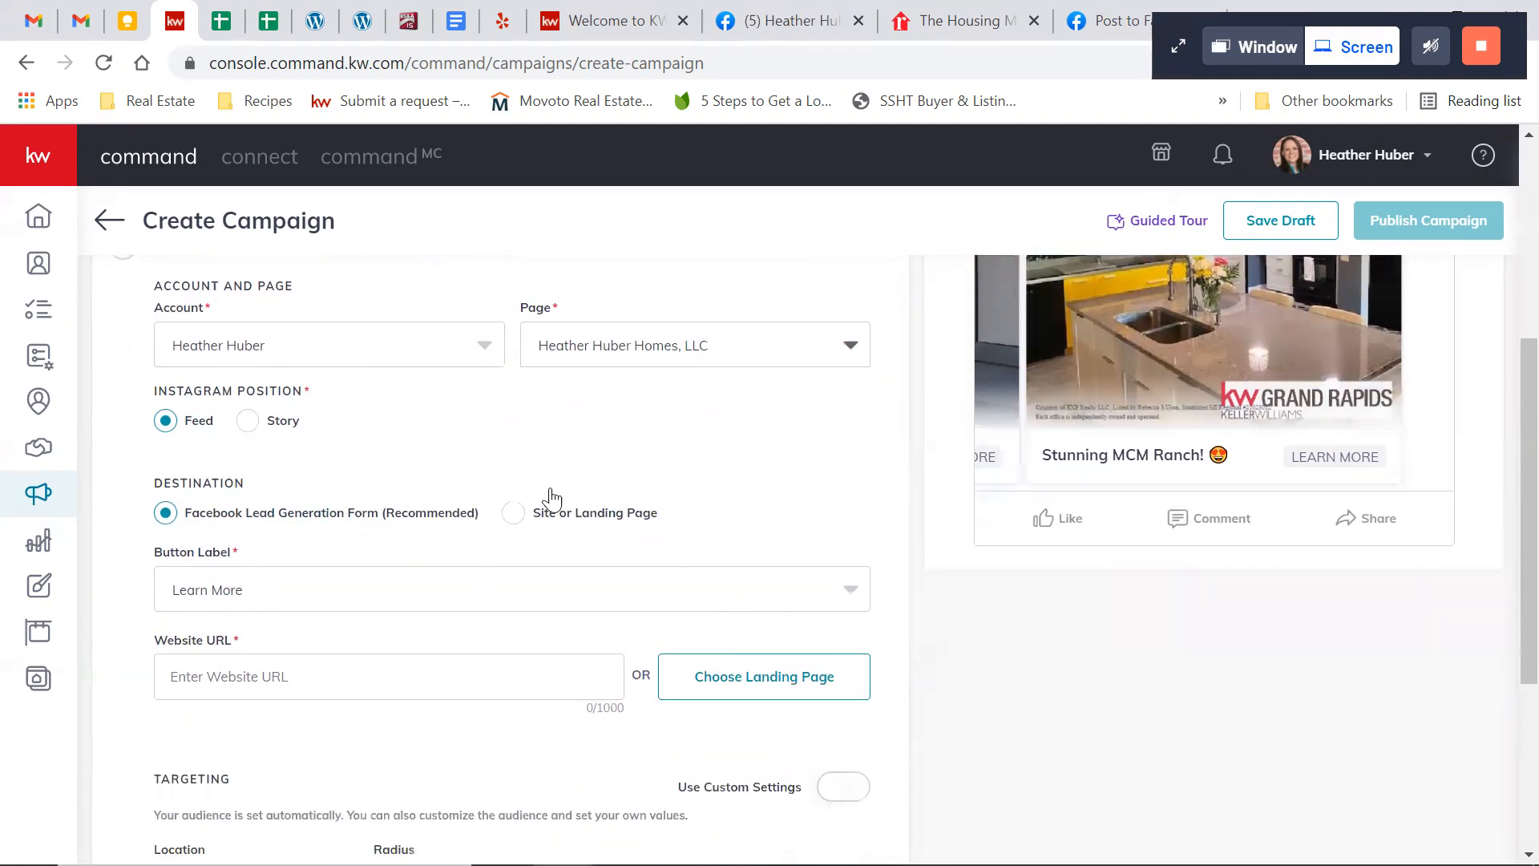
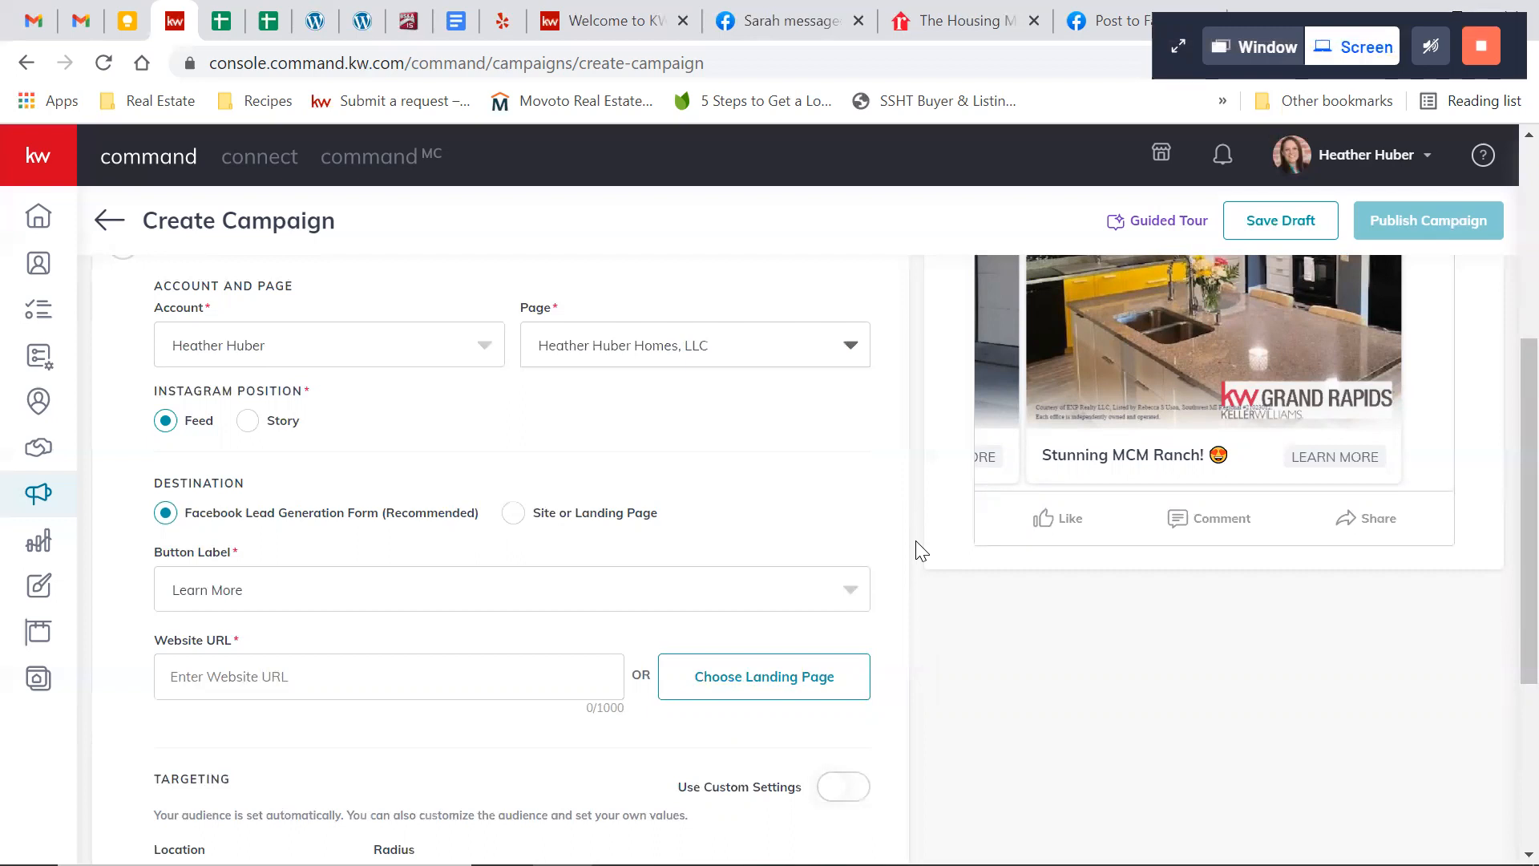
Examine the Facebook and Instagram settings, including Instagram position, destination, button label, website URL and the automatic targeting area
scroll(920, 550, "down", 1)
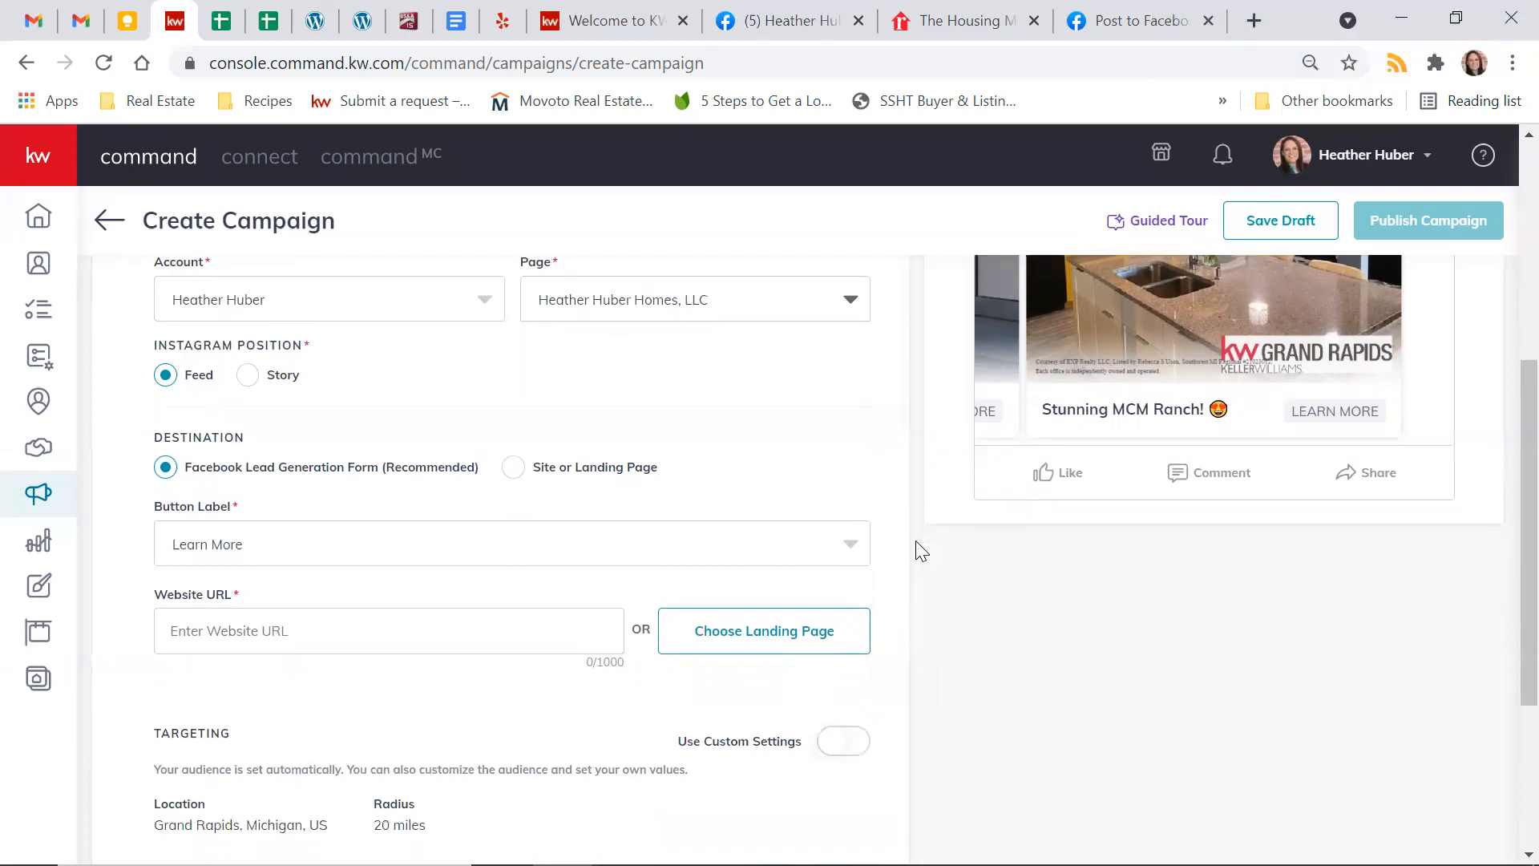
scroll(920, 550, "down", 1)
scroll(915, 540, "down", 1)
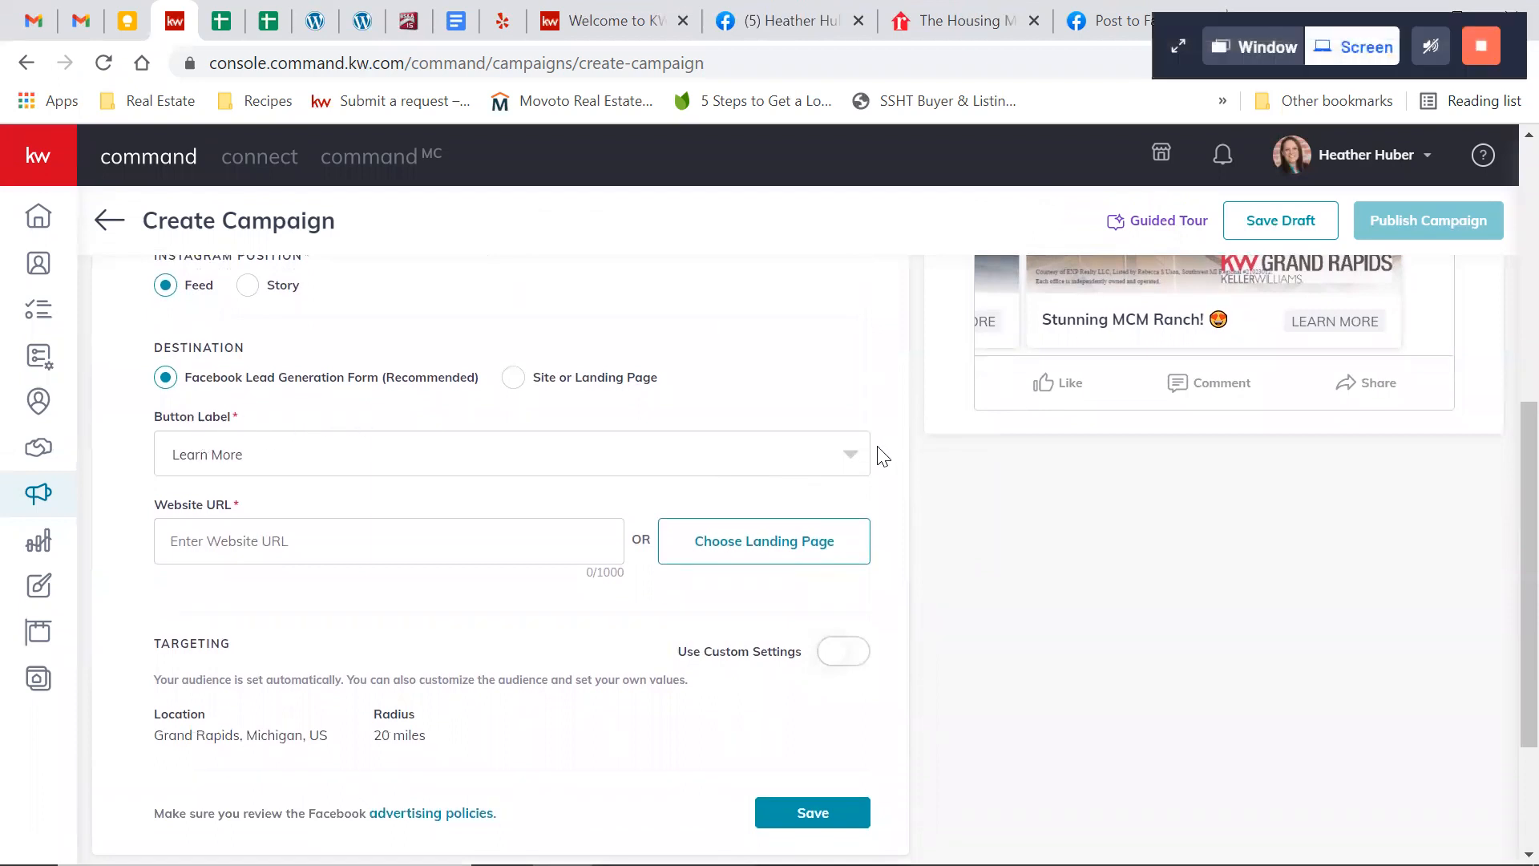
scroll(929, 464, "up", 2)
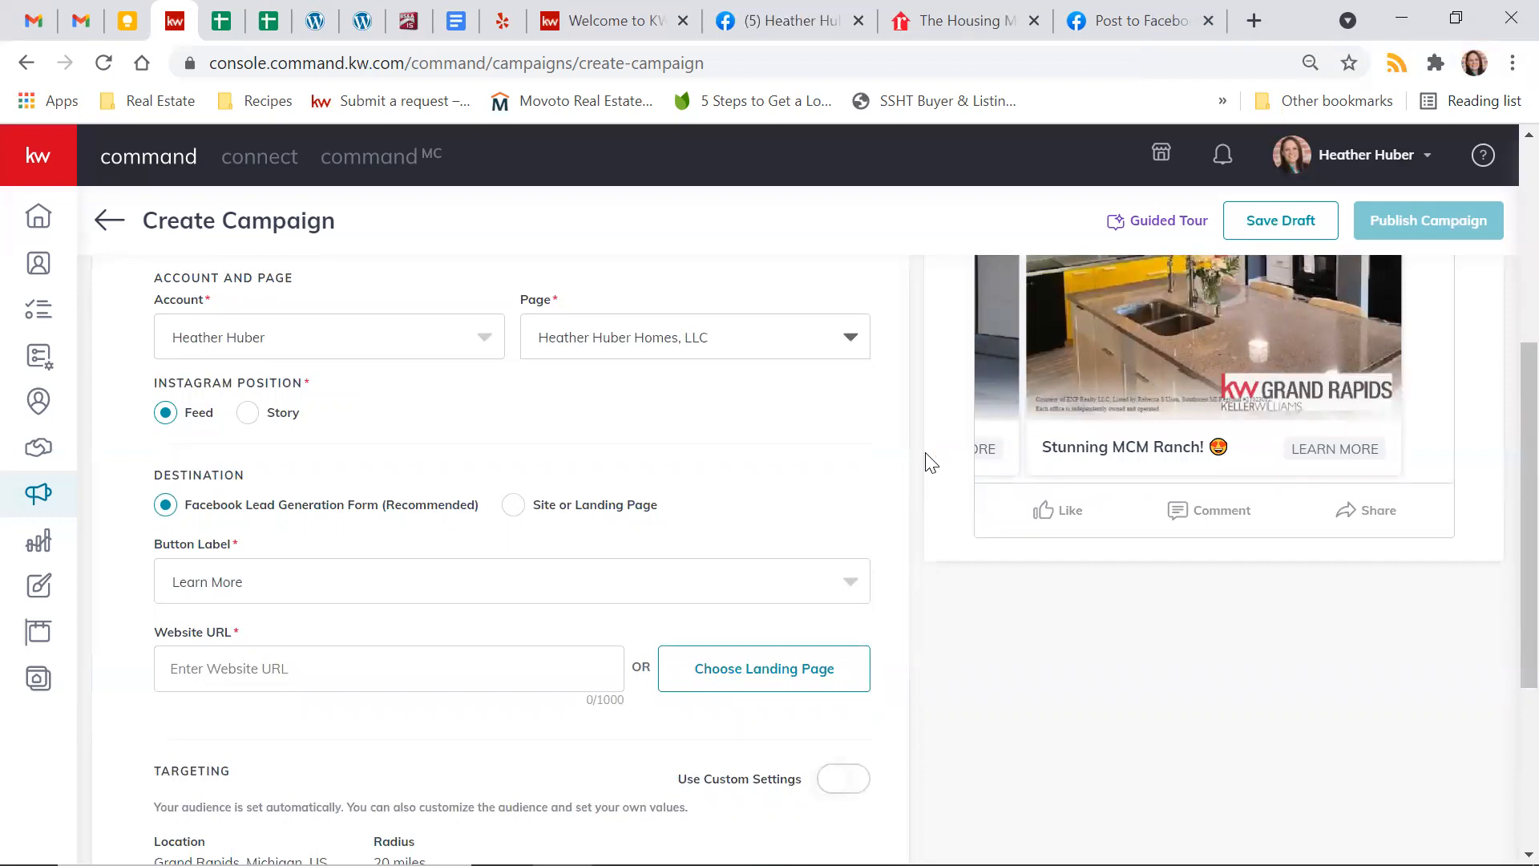
scroll(929, 463, "up", 1)
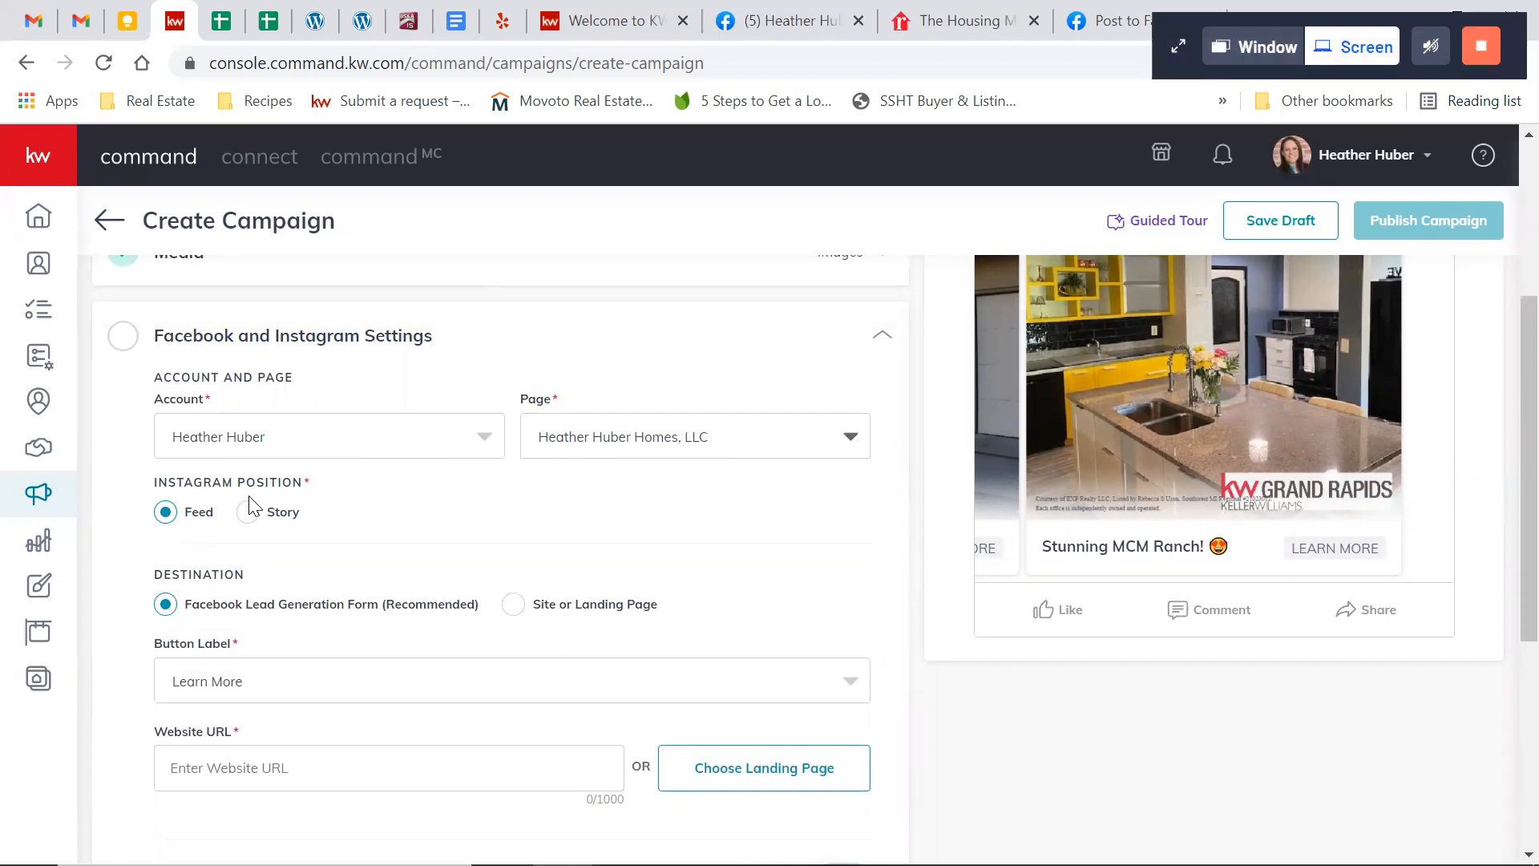
scroll(248, 505, "down", 1)
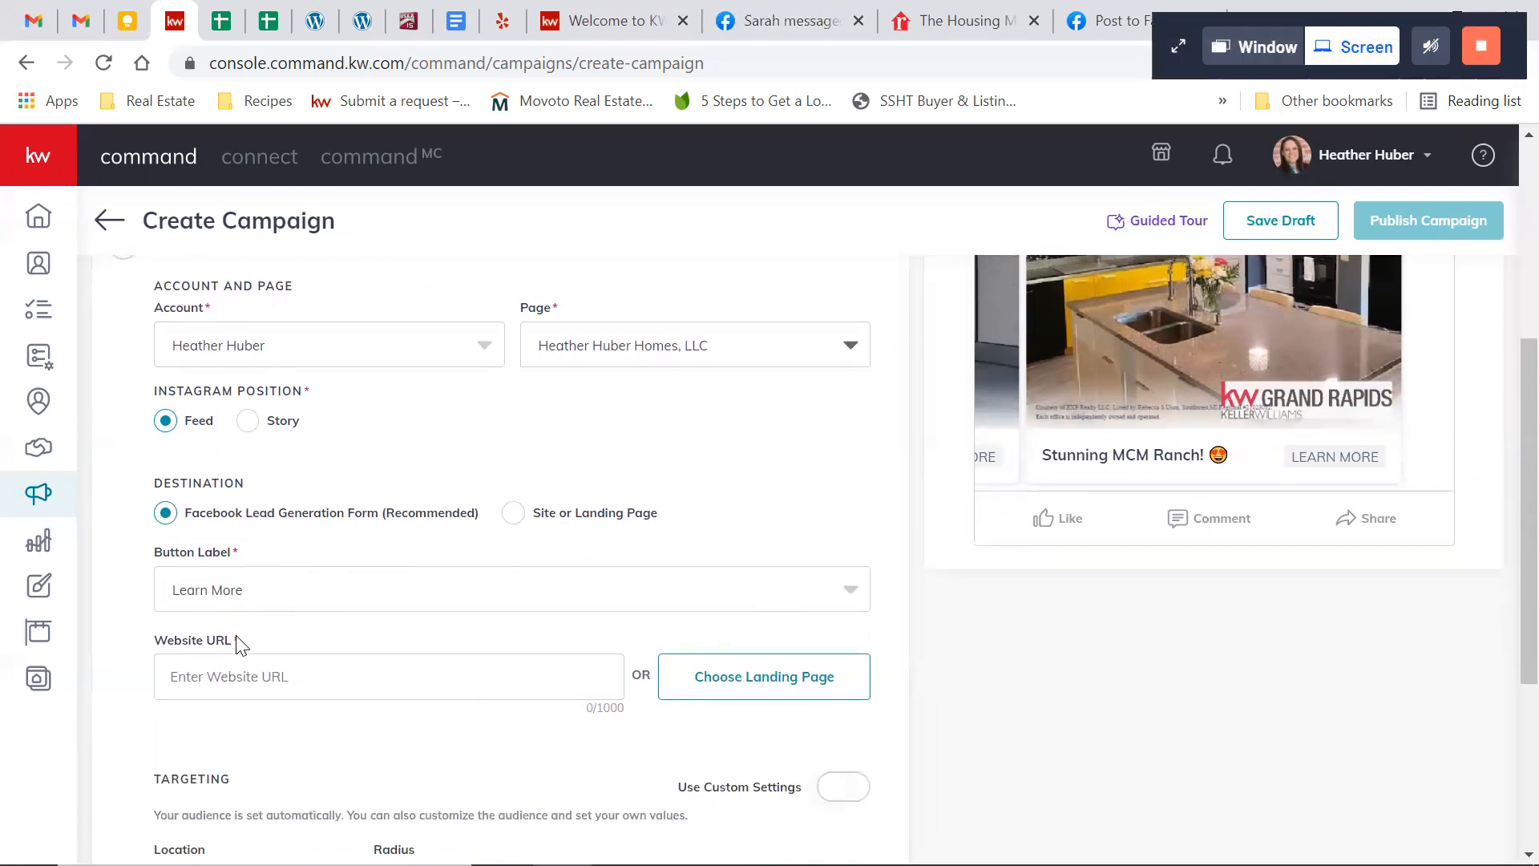
scroll(403, 669, "down", 3)
scroll(403, 670, "up", 2)
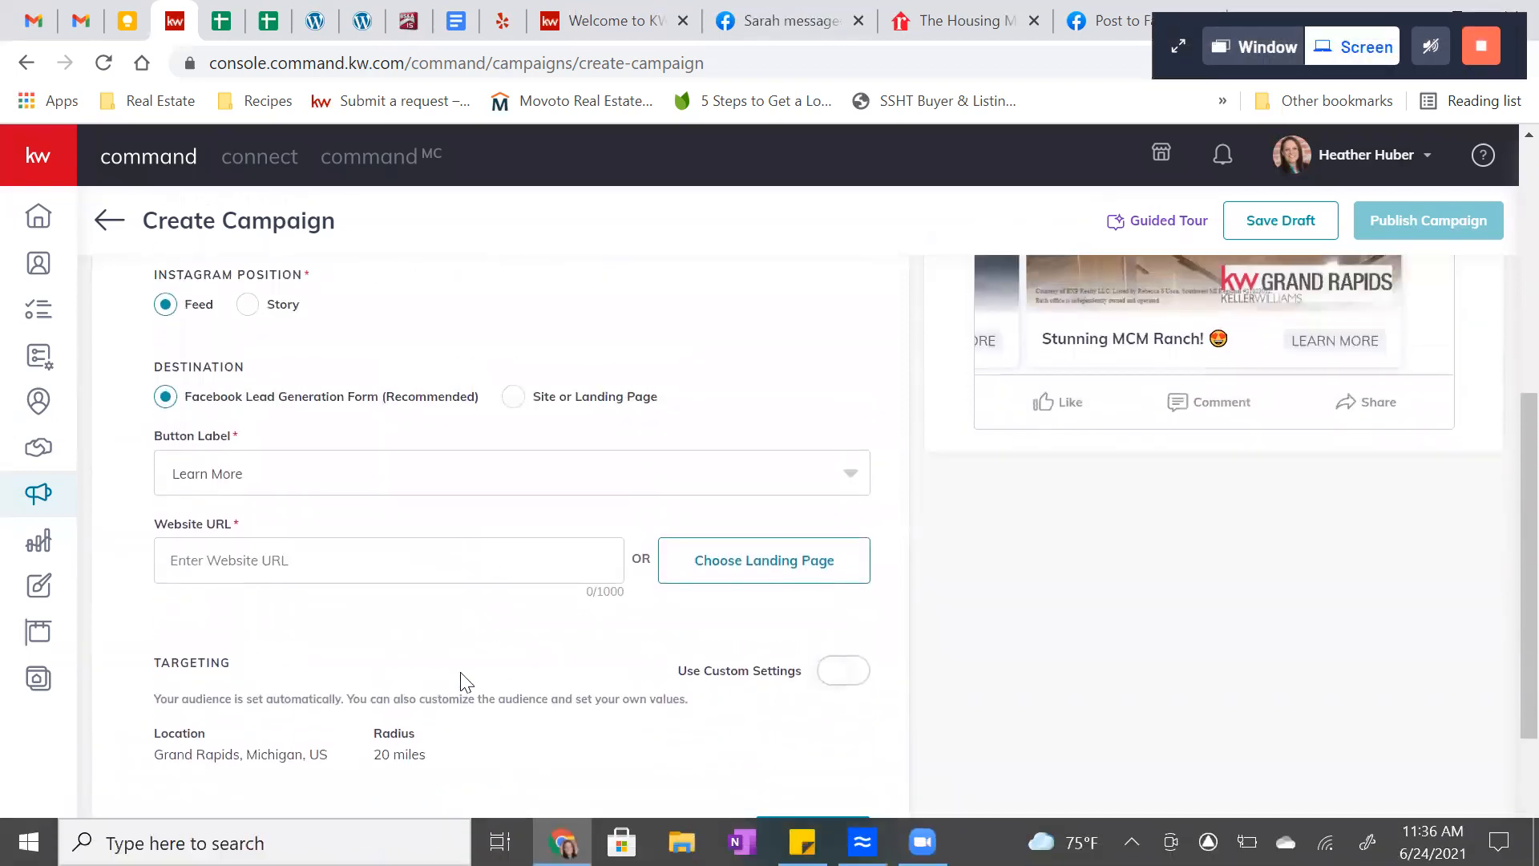
scroll(463, 683, "up", 1)
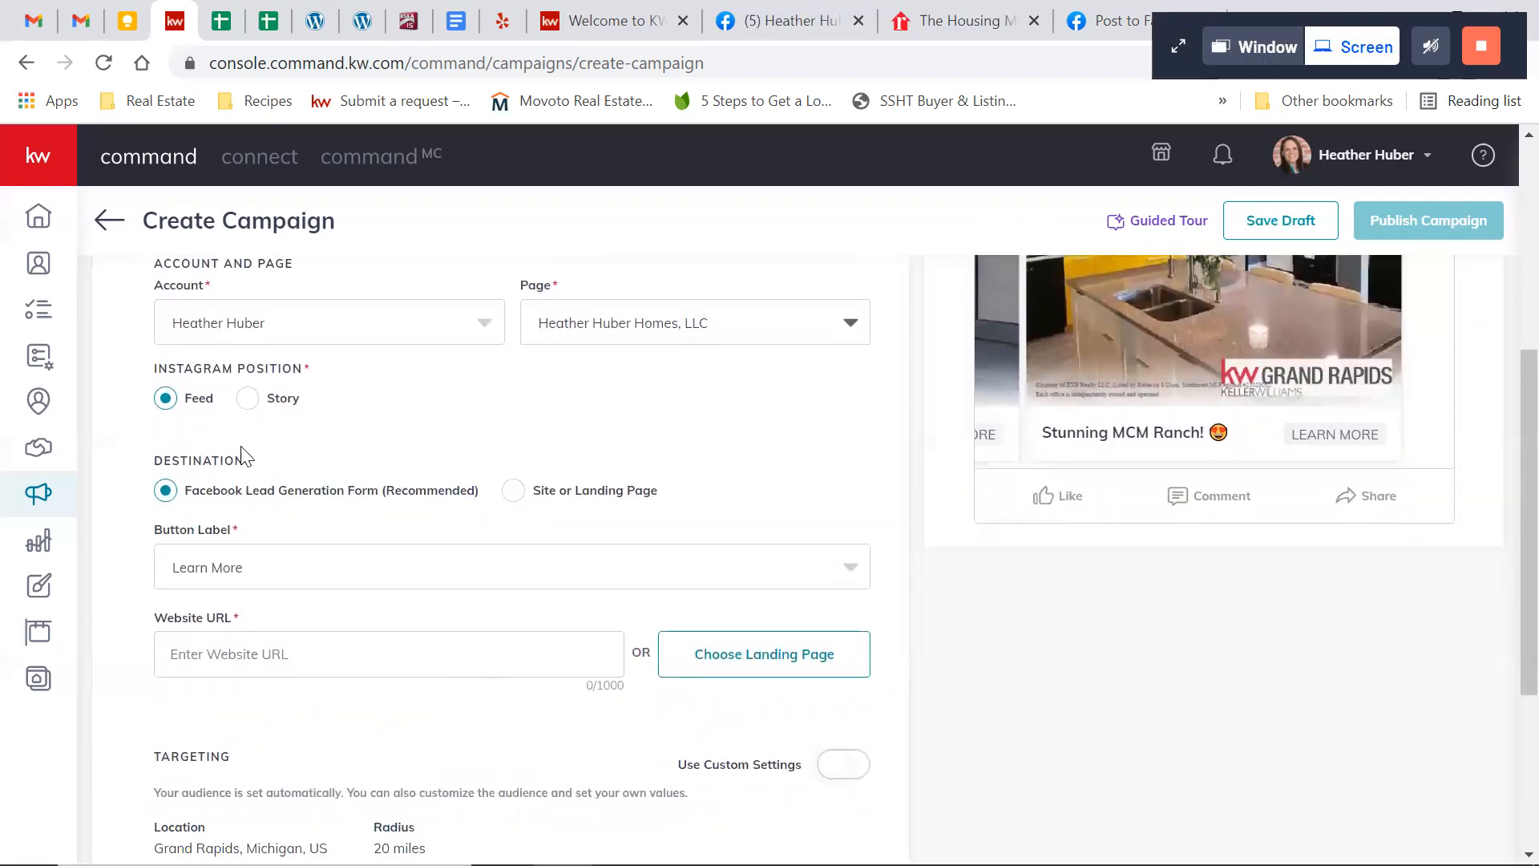
scroll(276, 561, "up", 1)
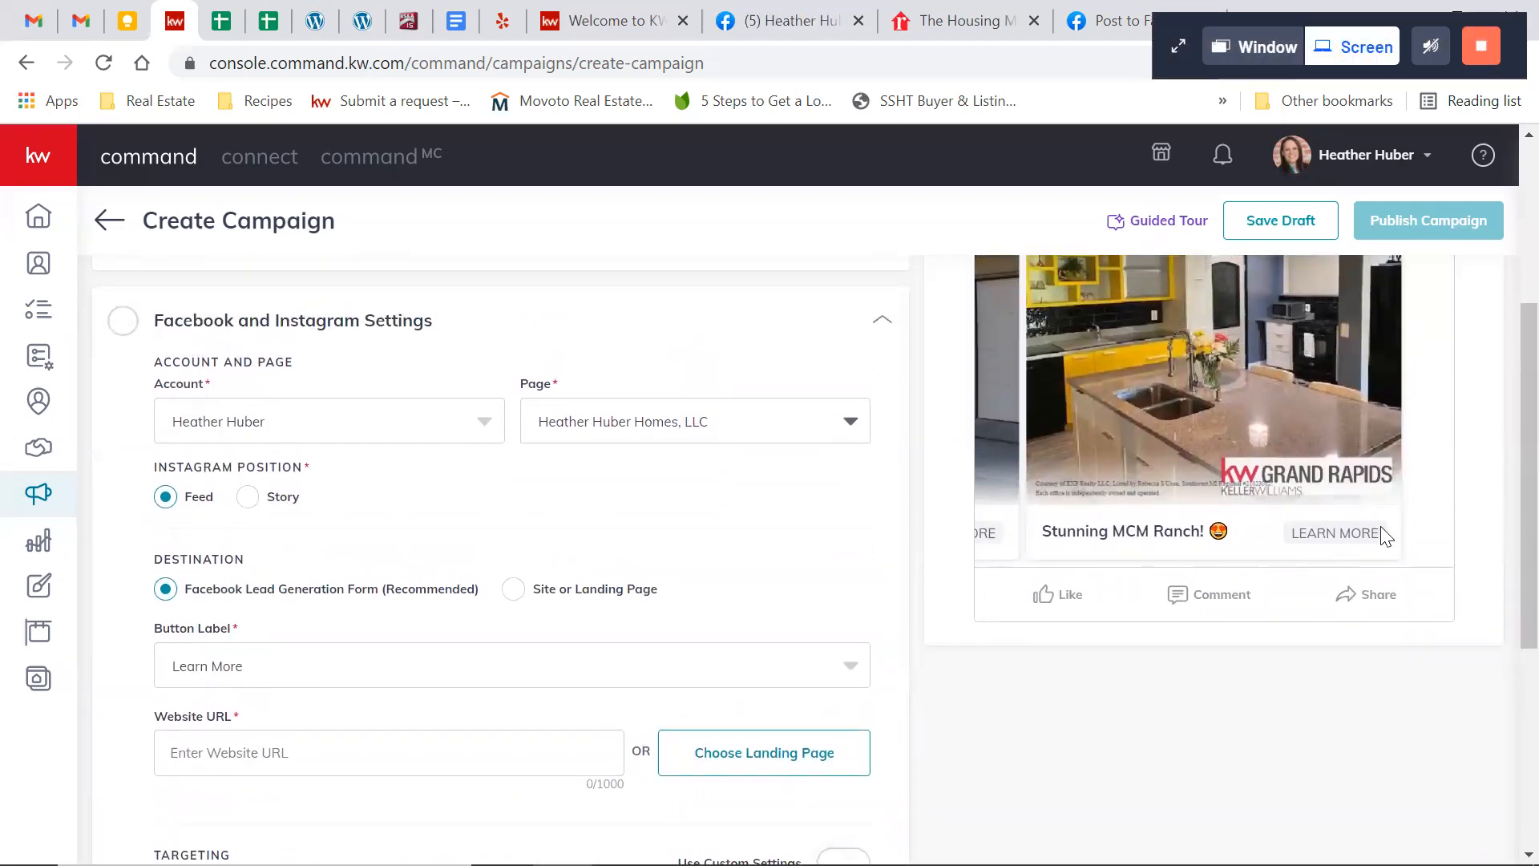
left_click(770, 675)
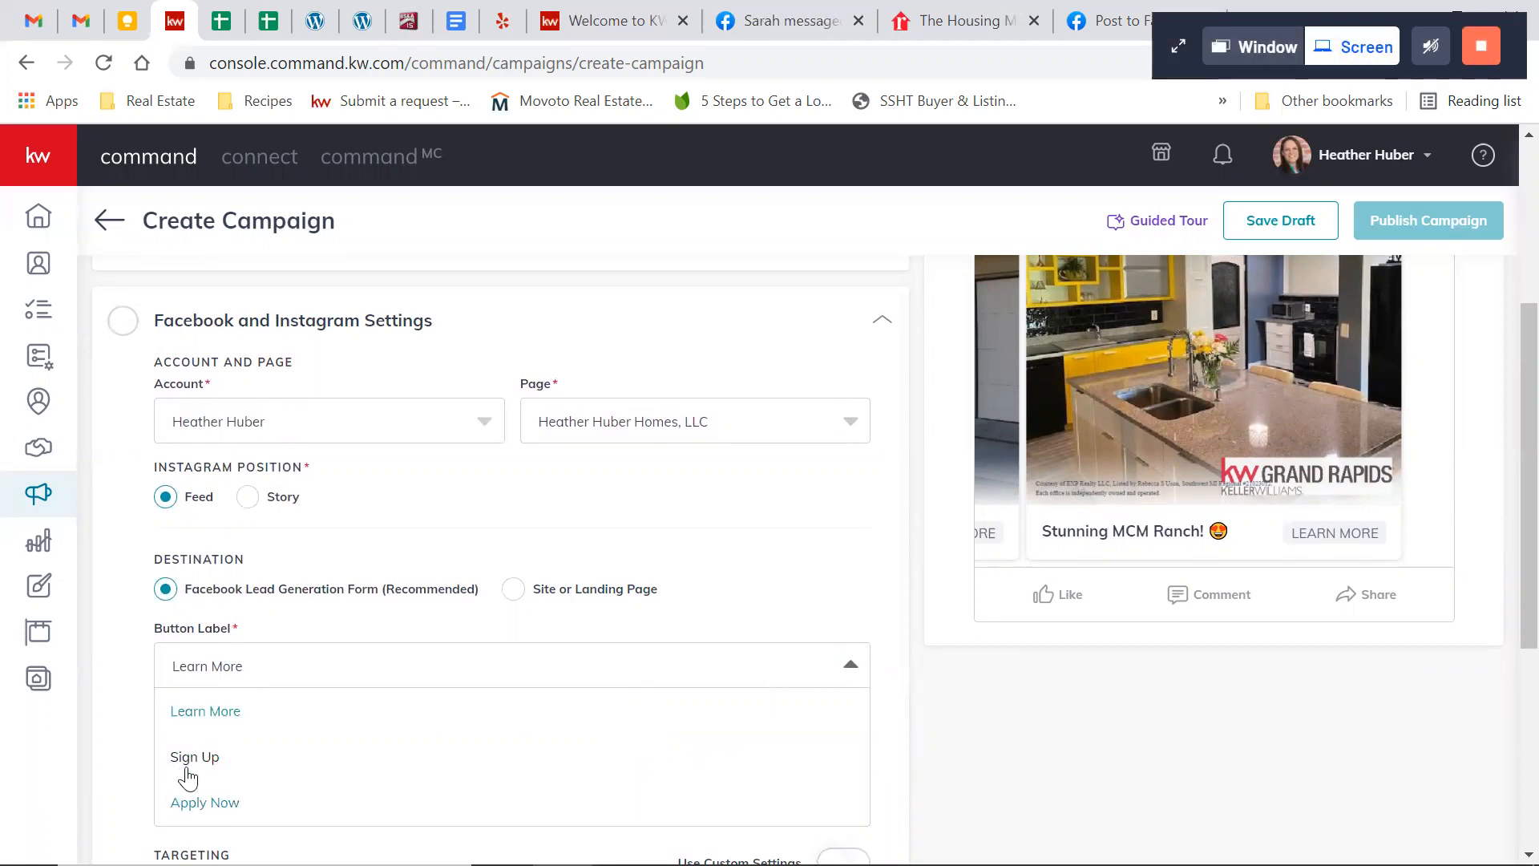
left_click(214, 716)
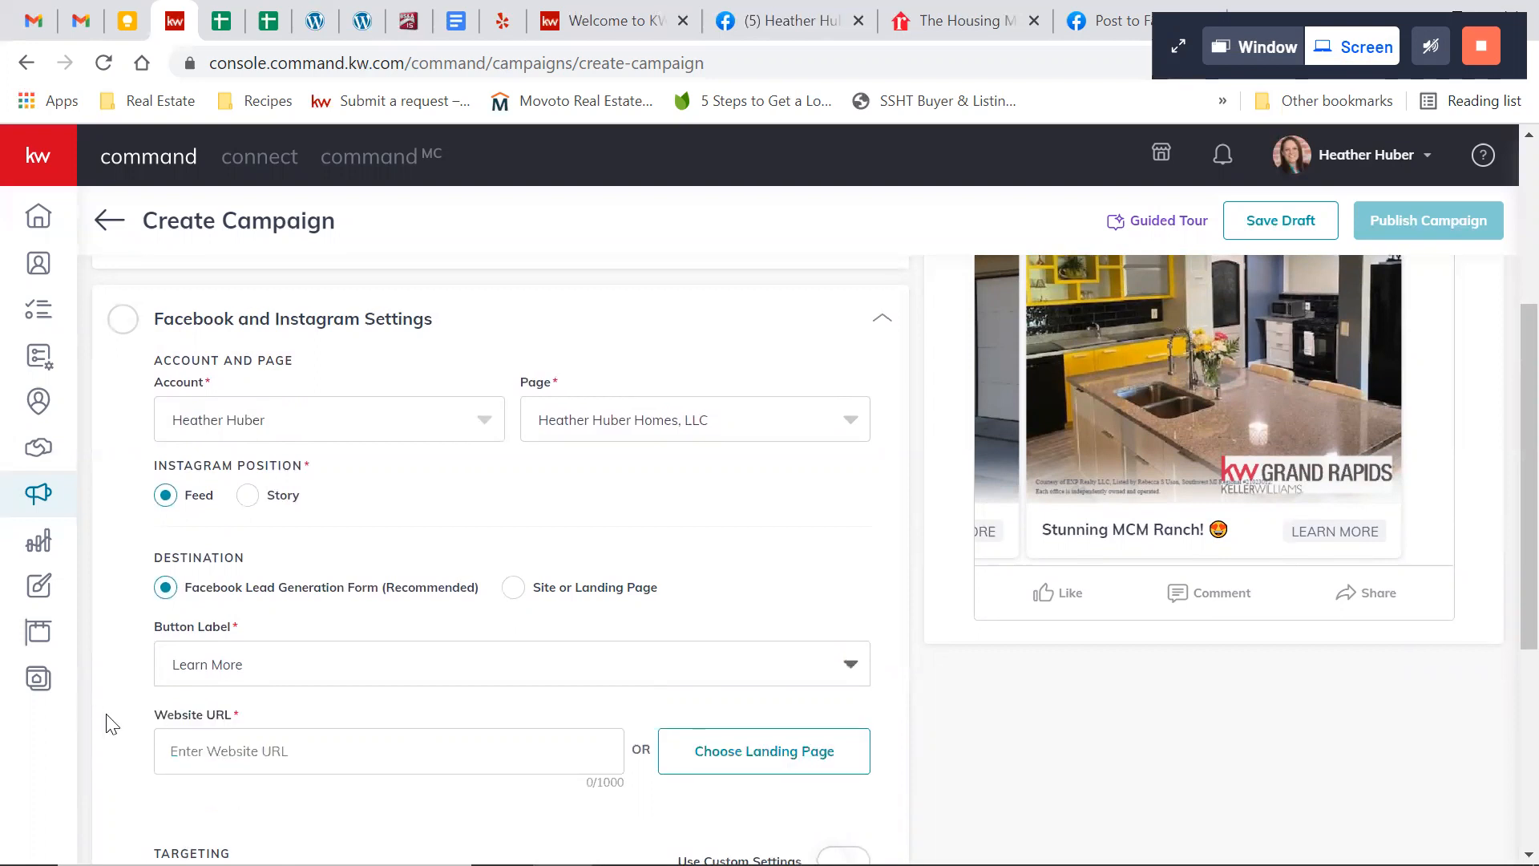
scroll(111, 722, "down", 1)
left_click(248, 710)
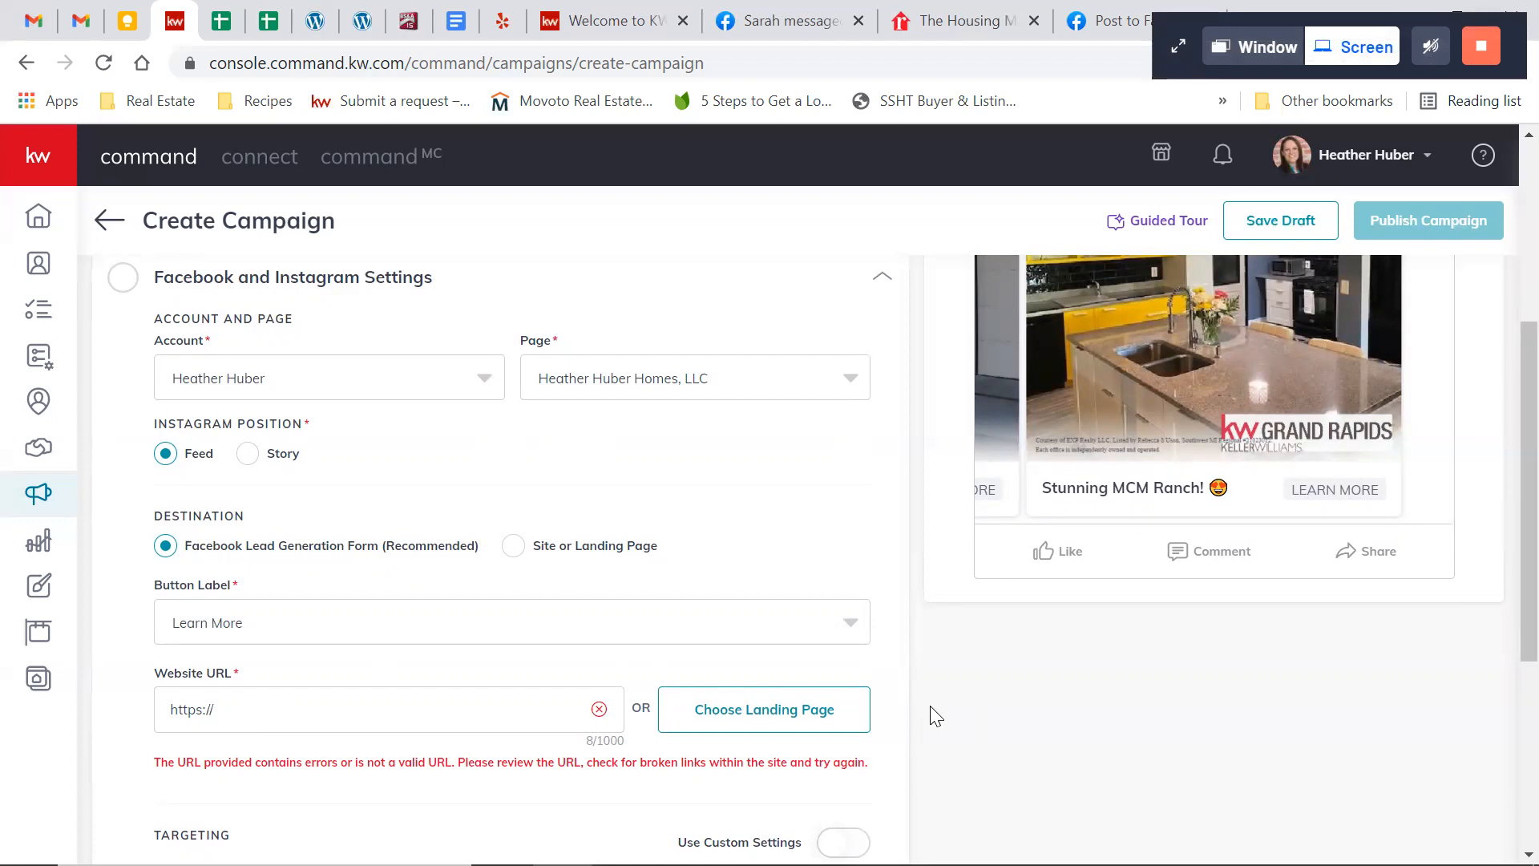
Turn on custom settings for the ad's audience targeting
scroll(936, 716, "down", 4)
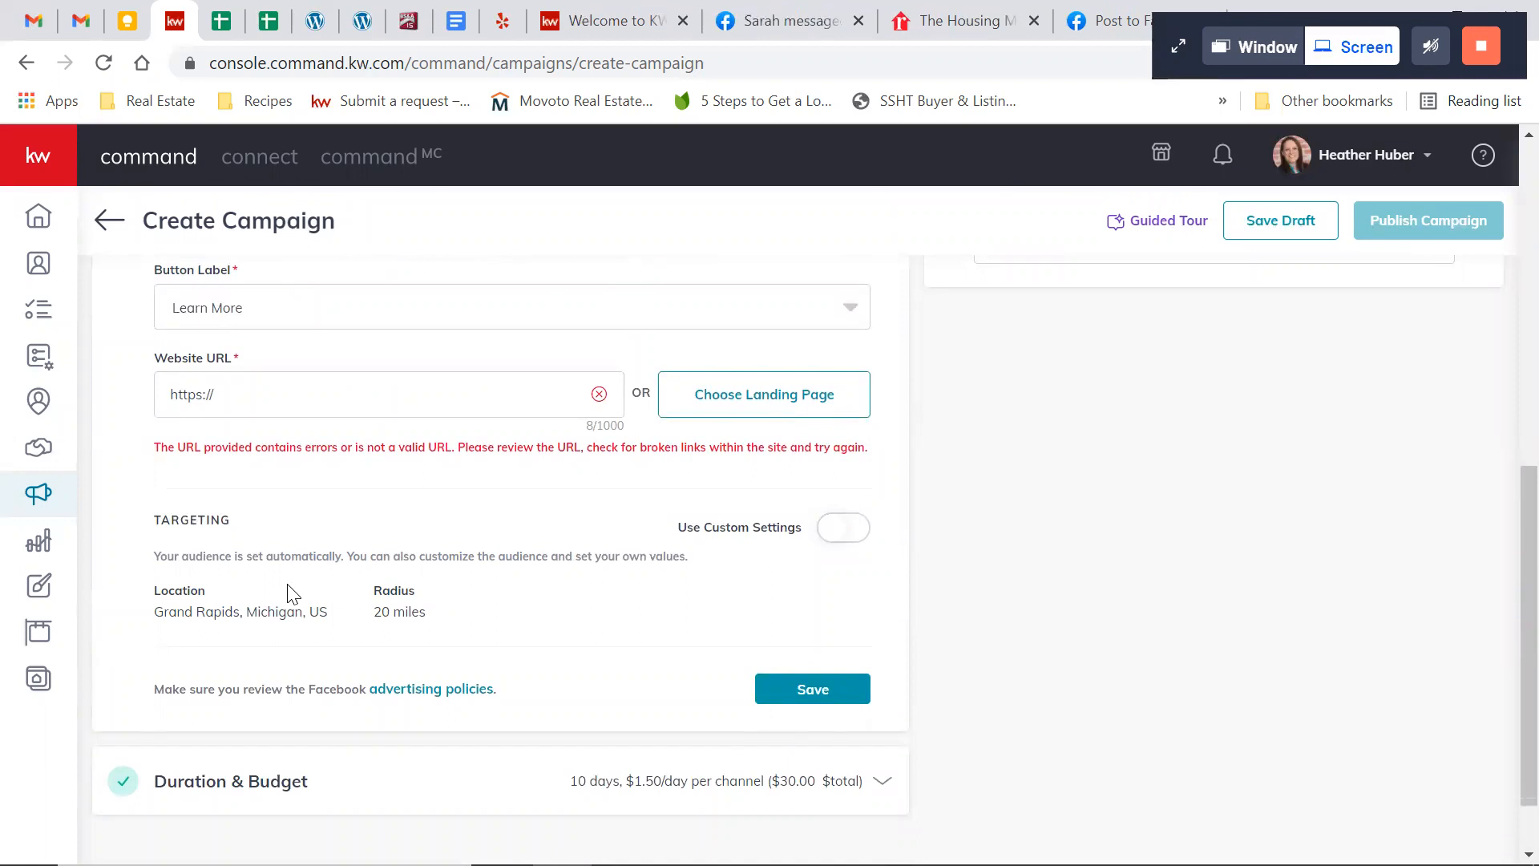
left_click(850, 535)
scroll(904, 601, "down", 1)
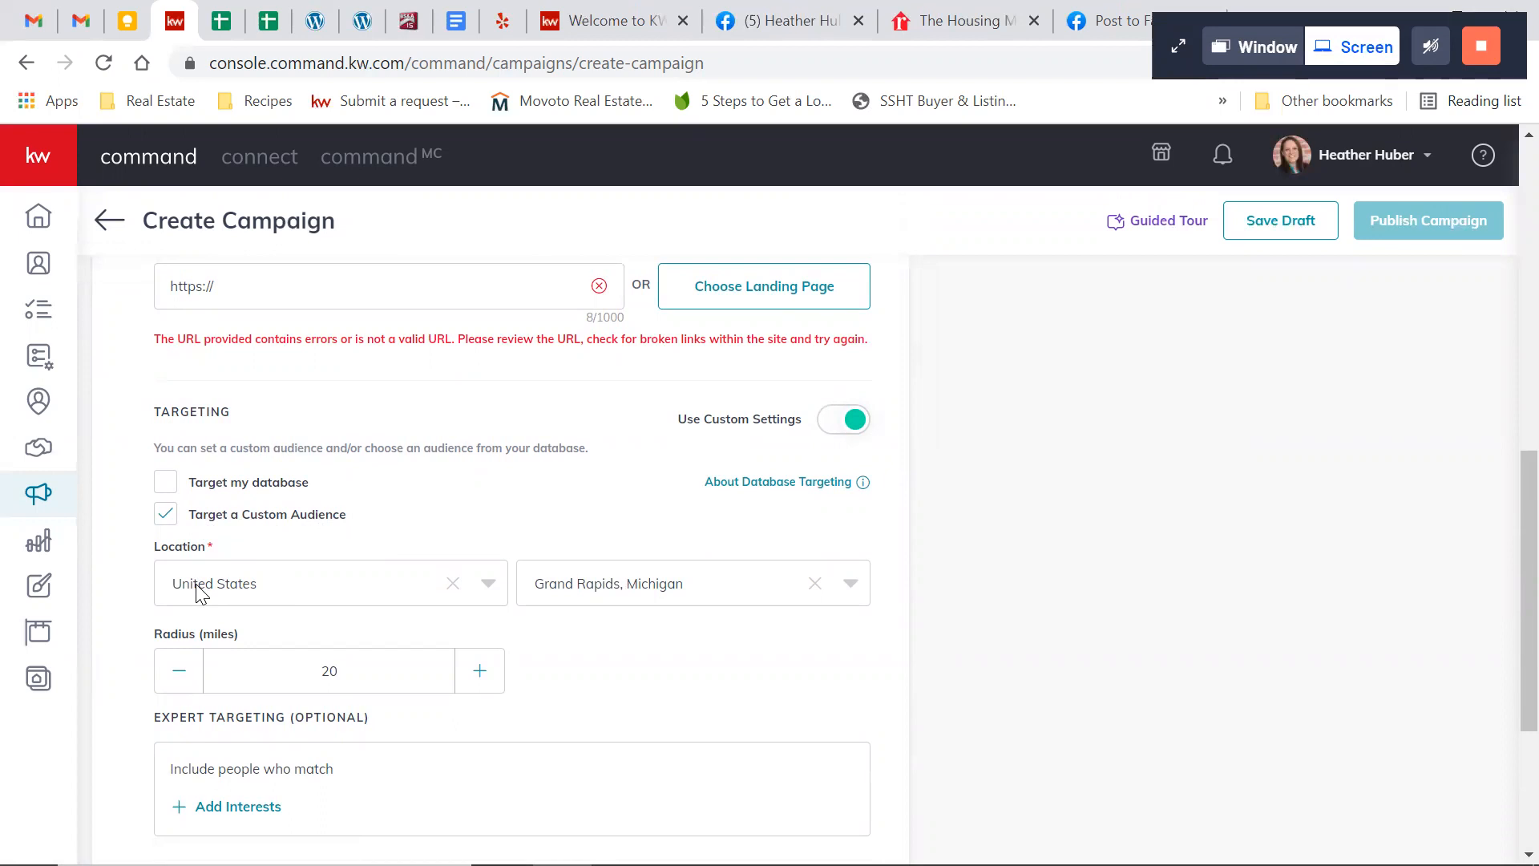
Replace the custom audience's location with Kentwood, Michigan
left_click(574, 589)
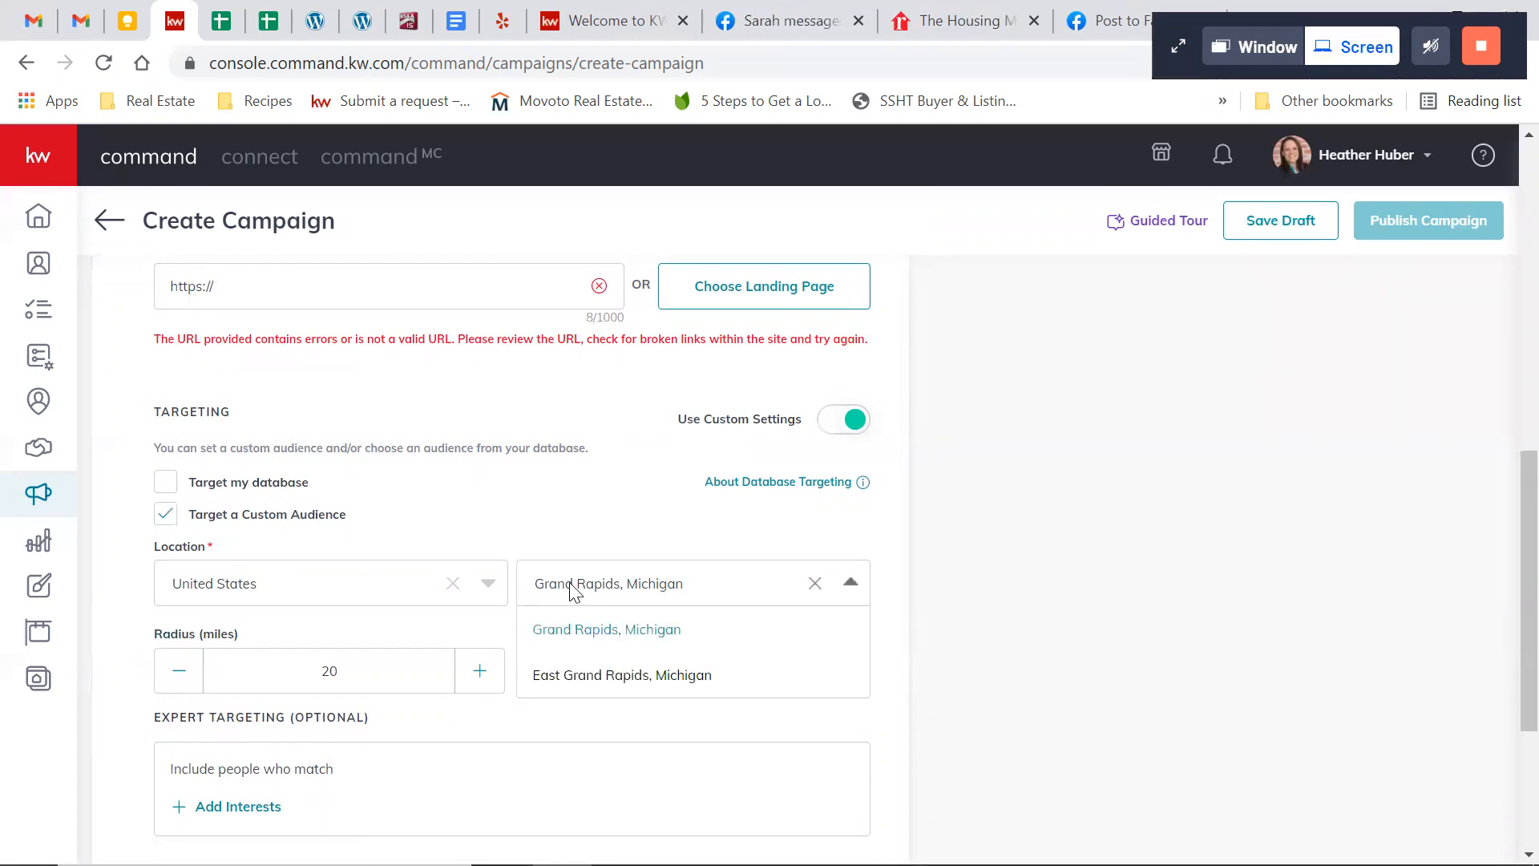
left_click(610, 590)
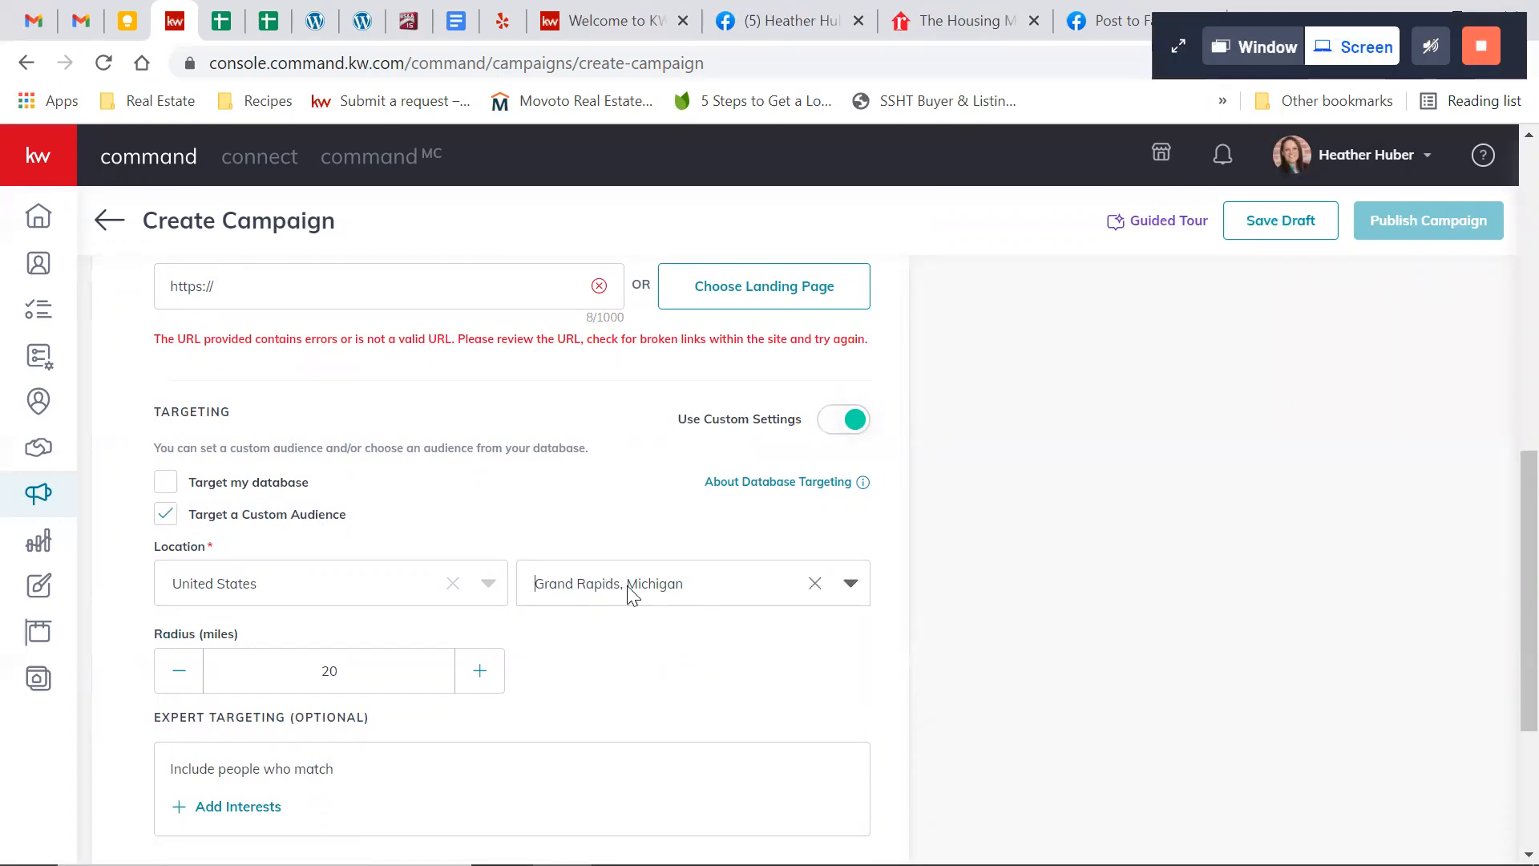
left_click(631, 595)
left_click(813, 586)
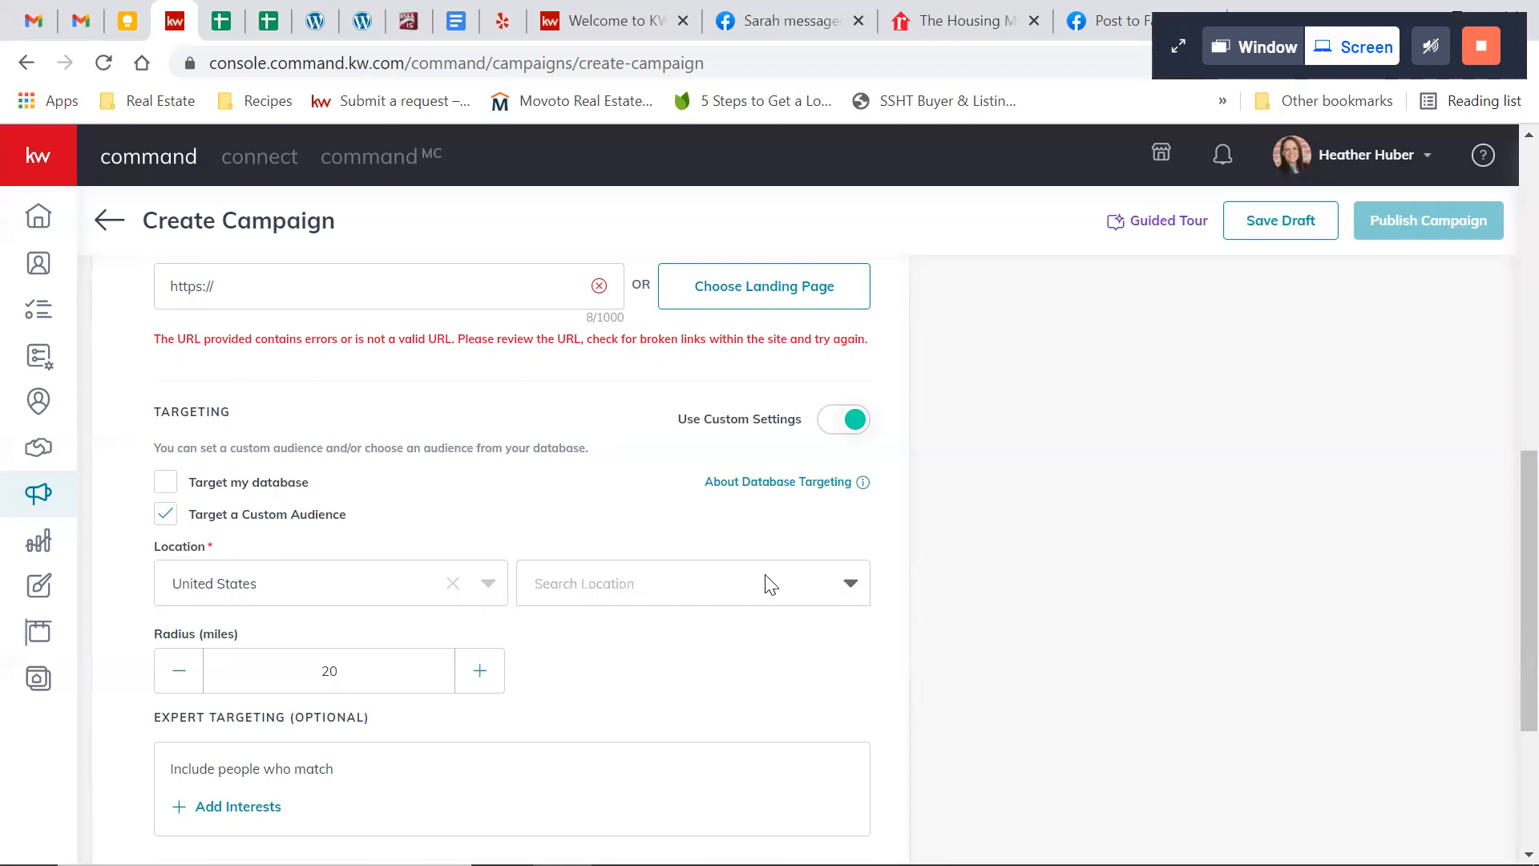
left_click(620, 594)
type("kent")
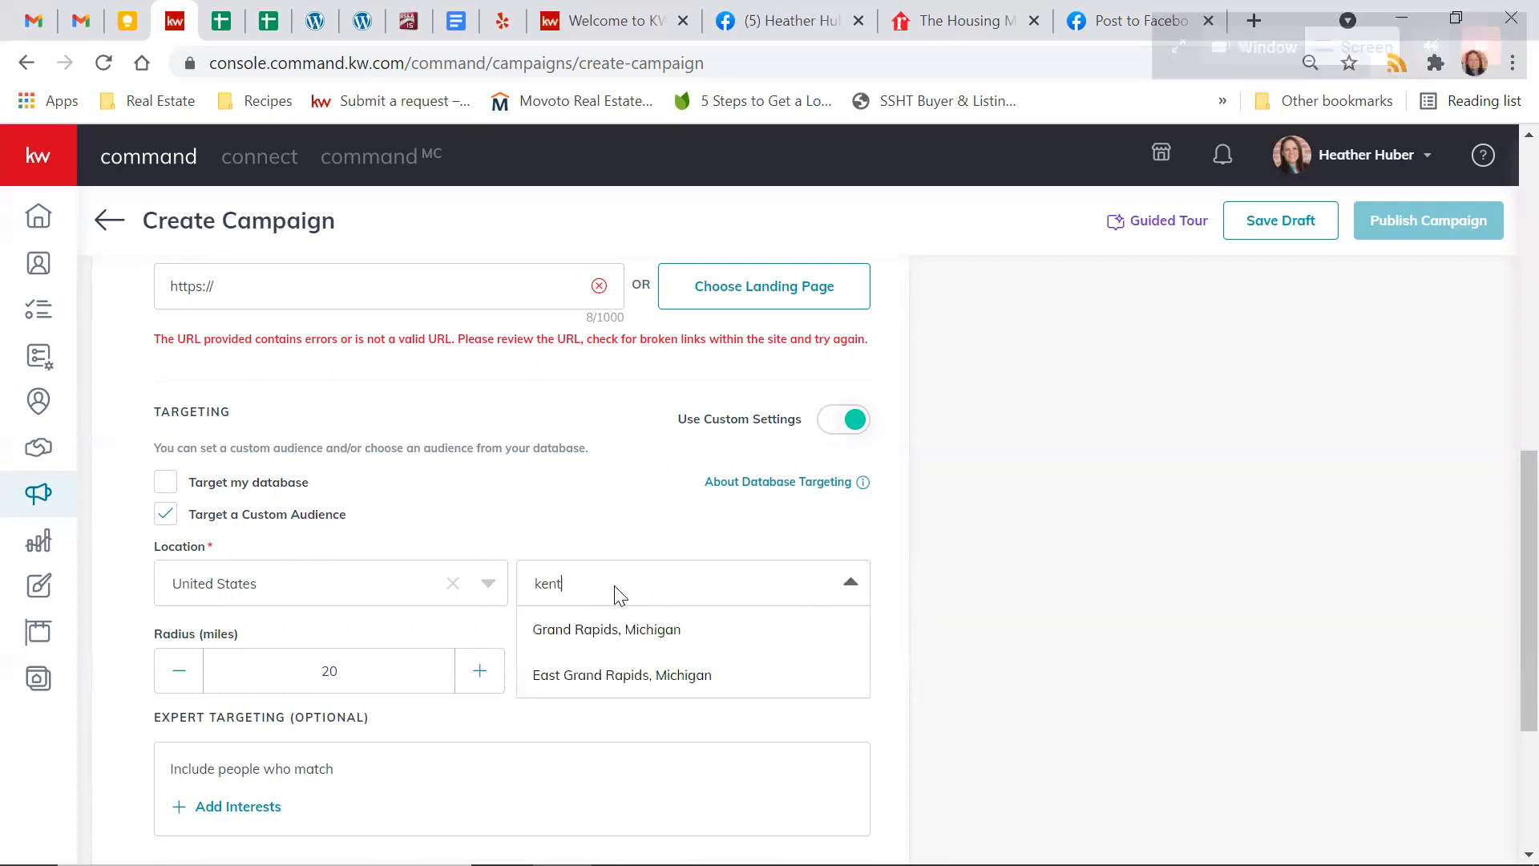
type("wood")
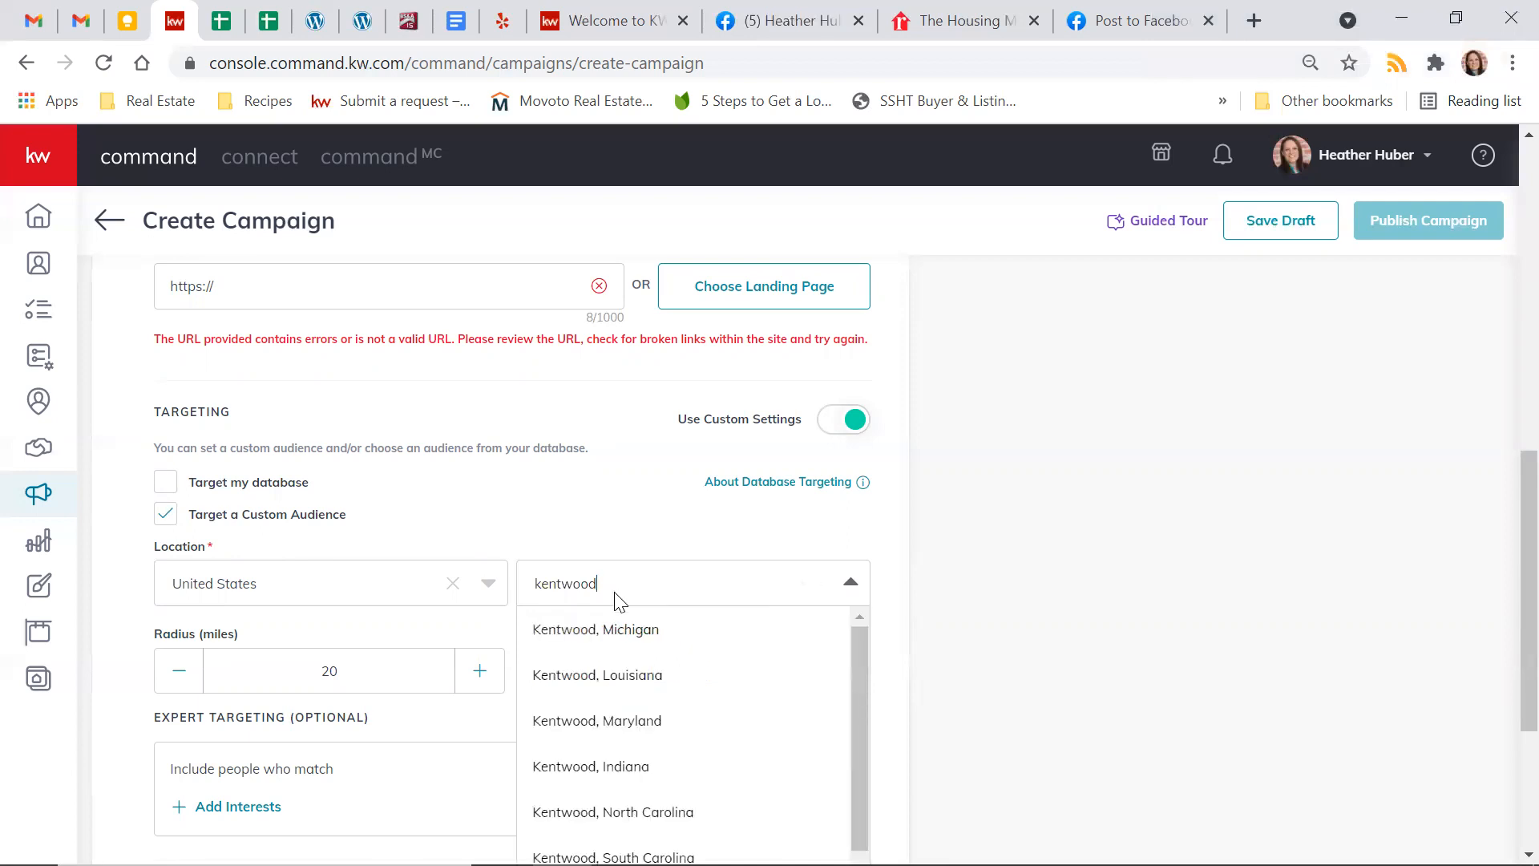
left_click(601, 632)
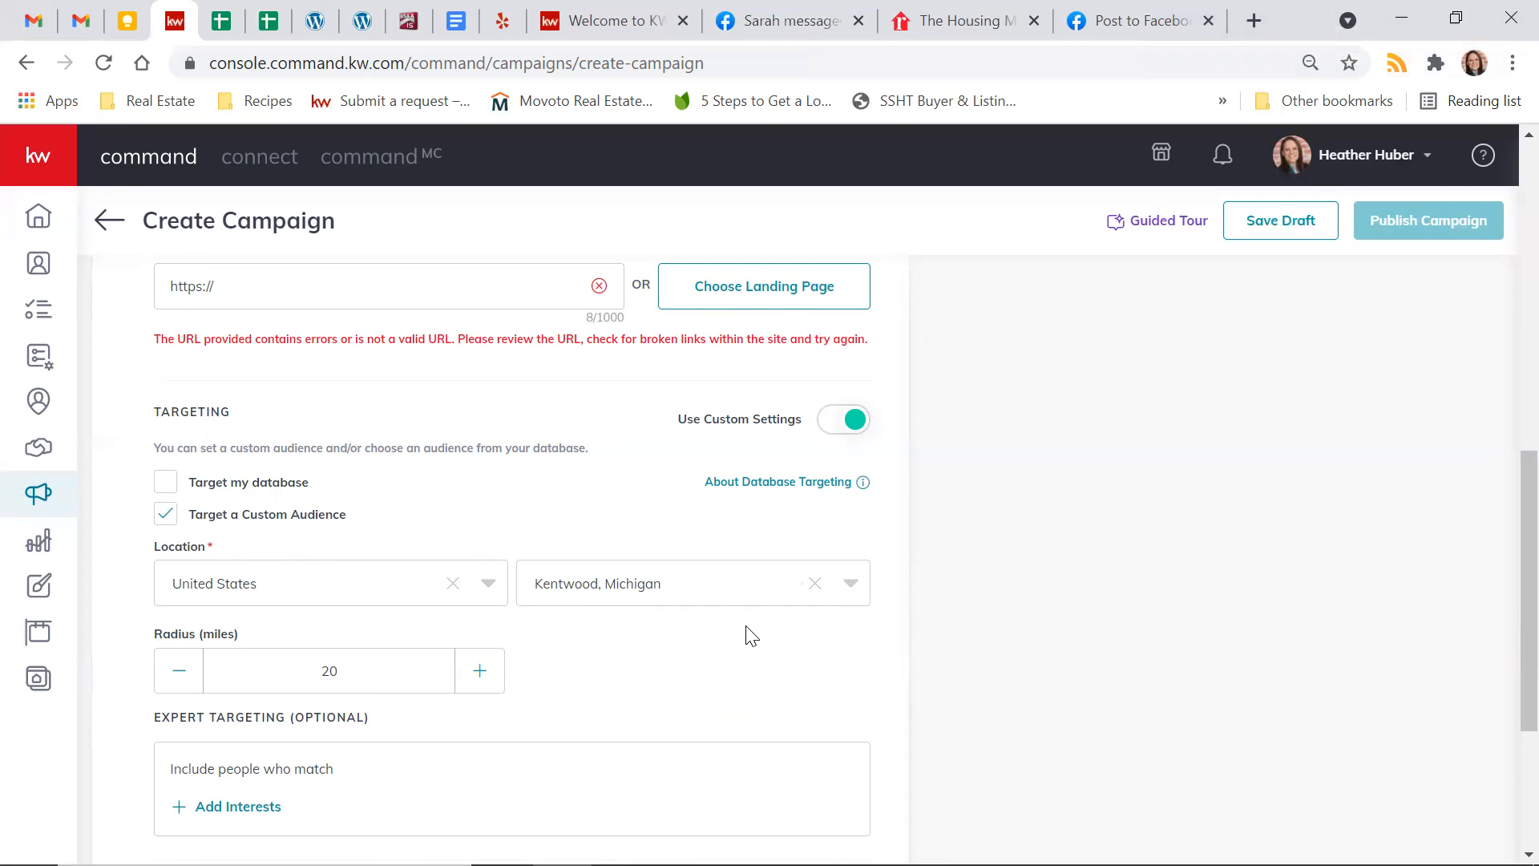
Try Novi as the custom audience's location and switch it back to Kentwood, Michigan
left_click(686, 600)
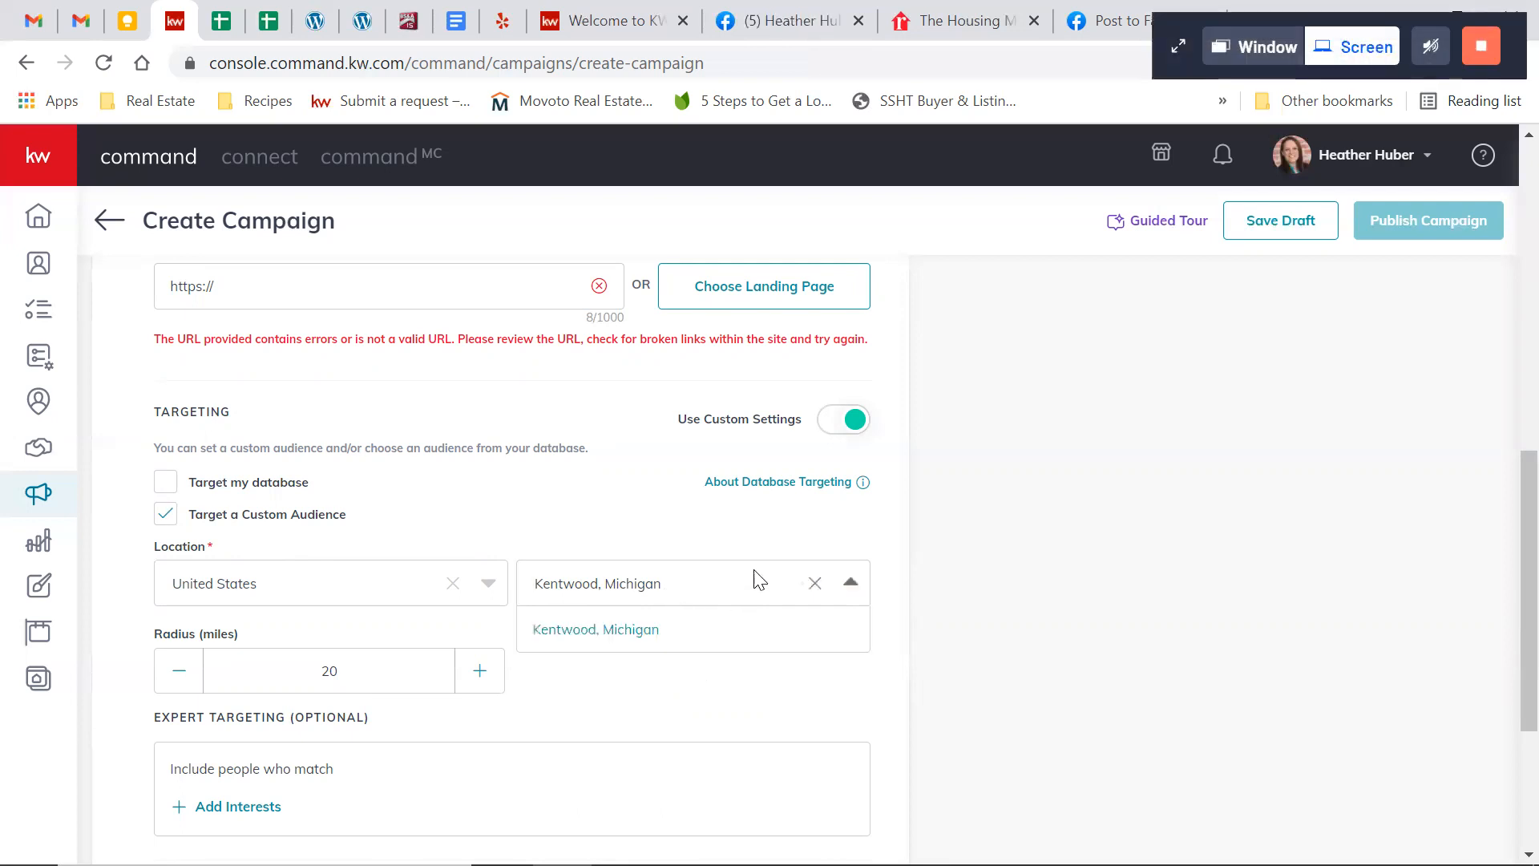
left_click(817, 592)
type("novi")
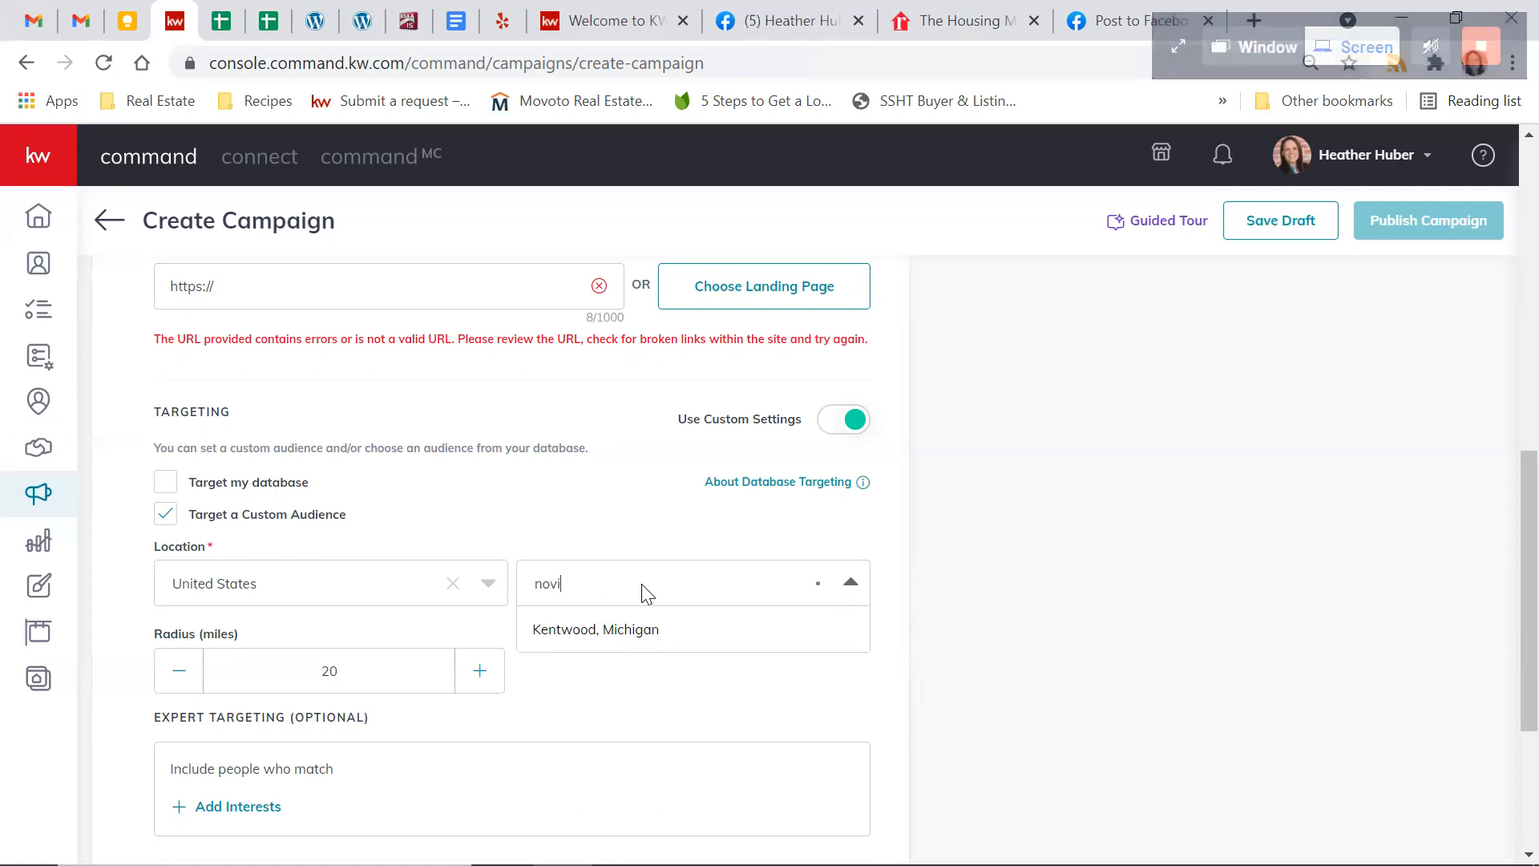
left_click(623, 593)
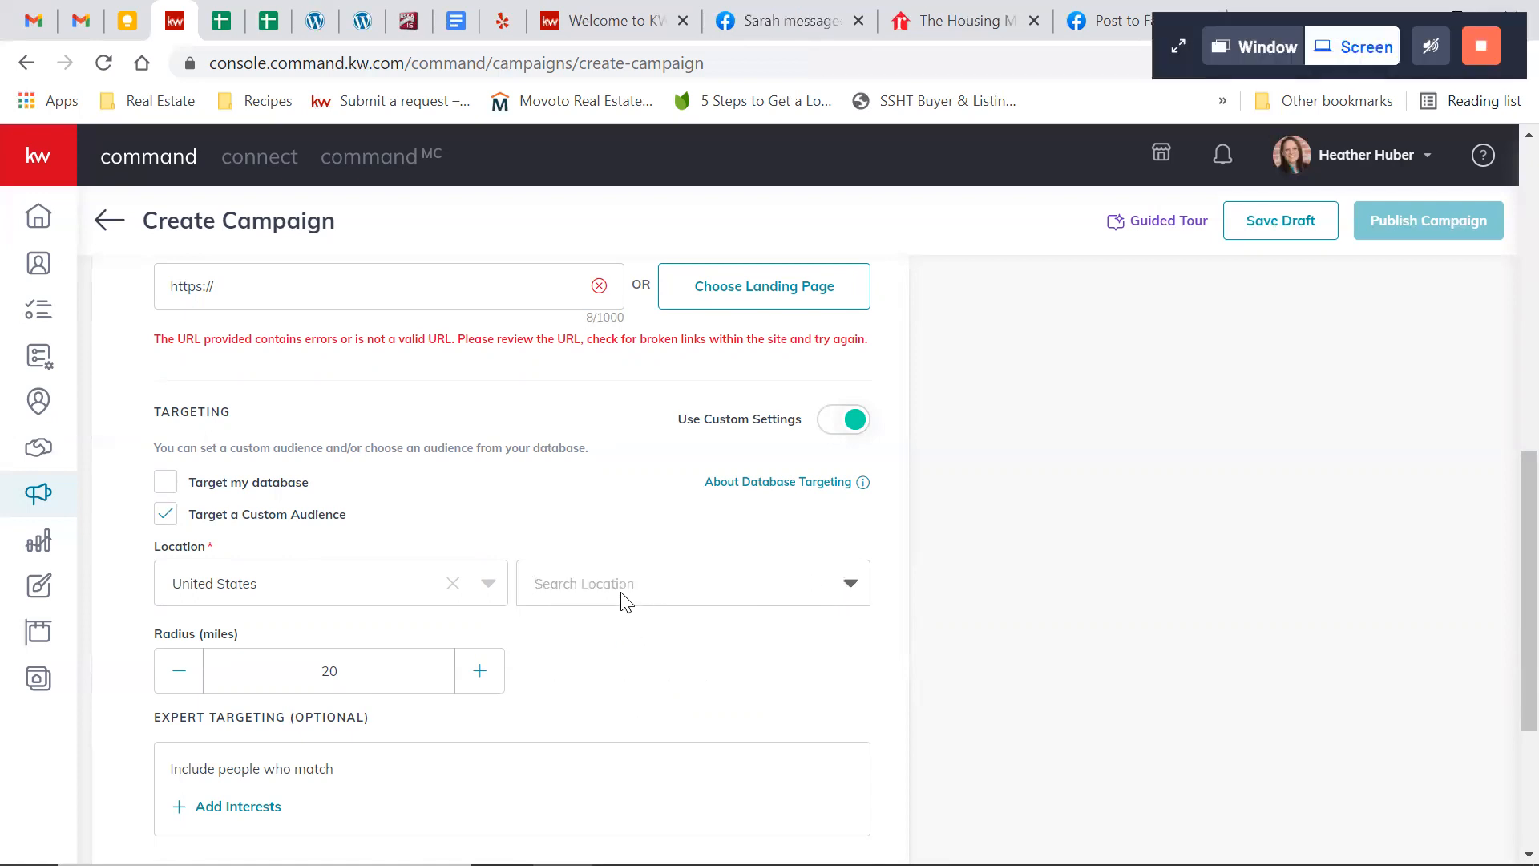
type("gr")
key("BackSpace")
key("BackSpace")
type("kentwood")
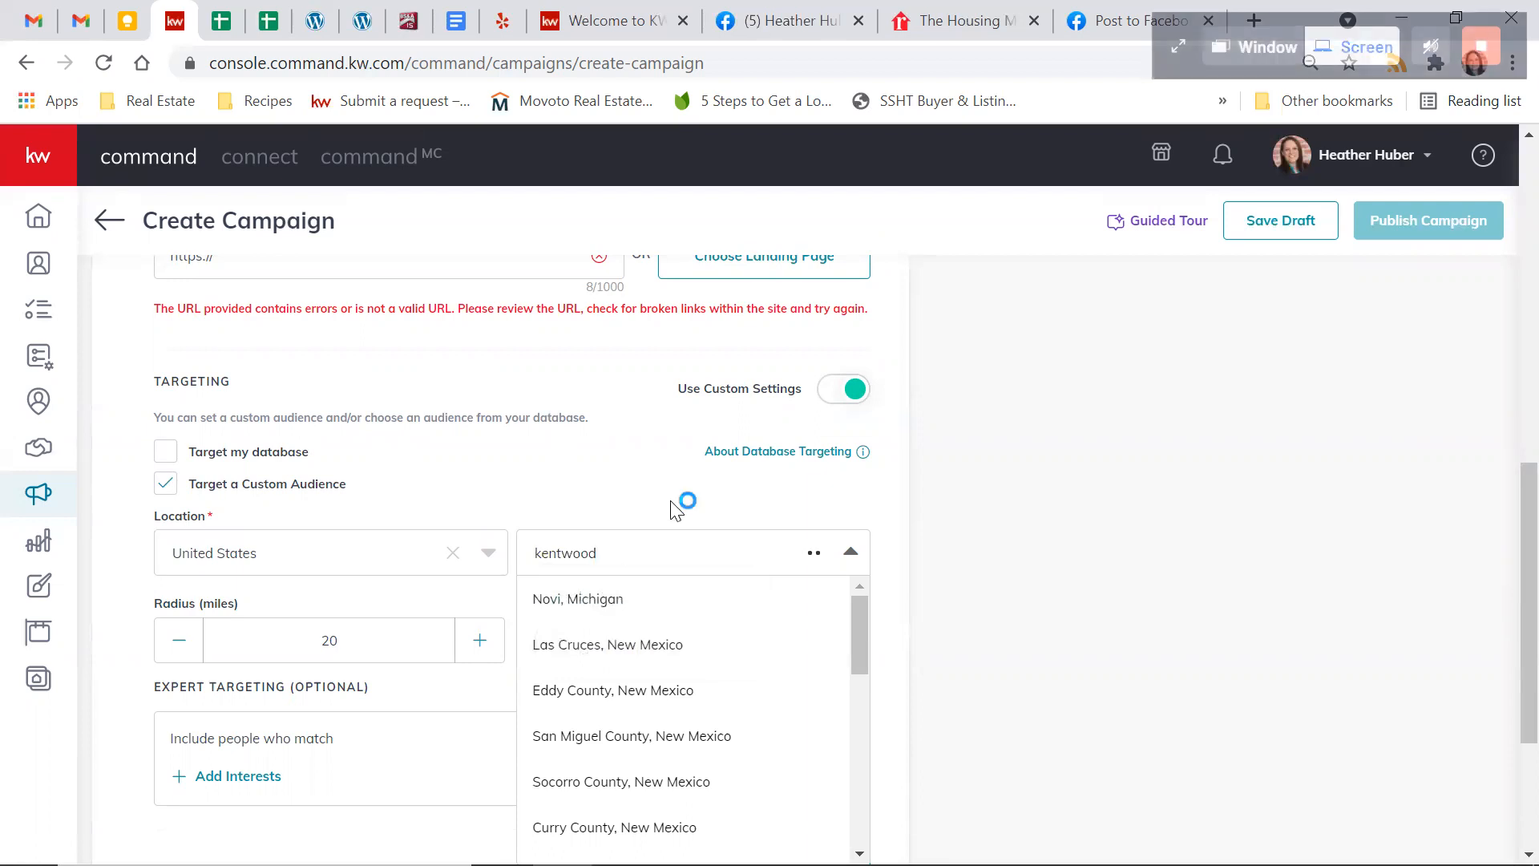
left_click(585, 598)
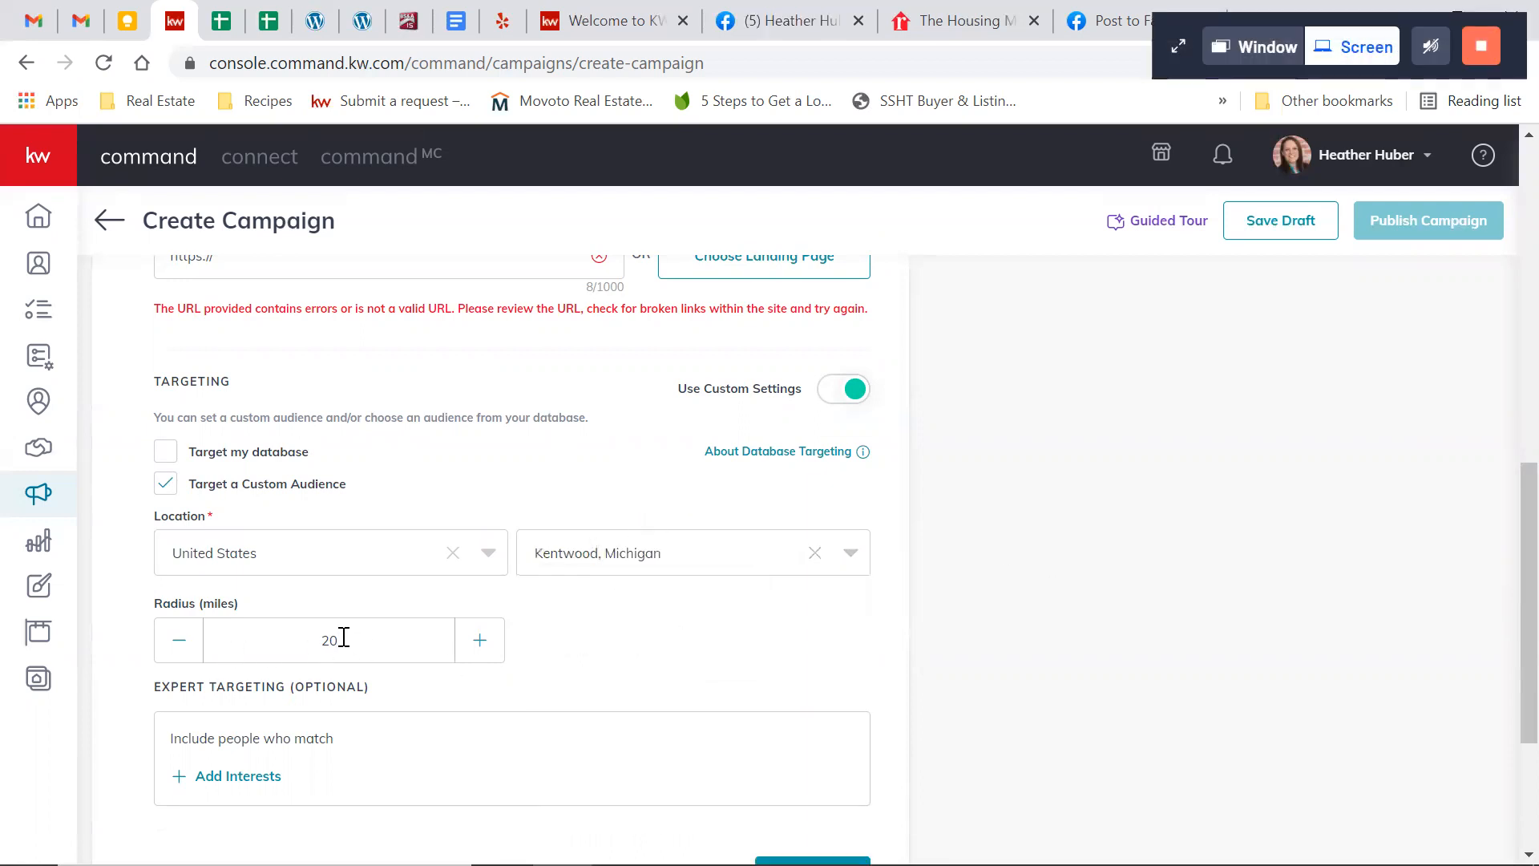
Set the targeting radius to 15 miles, trying out 50 miles before returning to 15
left_click_drag(333, 637, 309, 636)
type("15")
left_click_drag(378, 636, 272, 627)
type("50")
double_click(318, 634)
type("1")
Search the expert targeting interests for mortgage and add Mortgage loans, Mortgage broker, Mortgage calculator, Mortgage insurance and Reverse mortgage
scroll(901, 643, "down", 1)
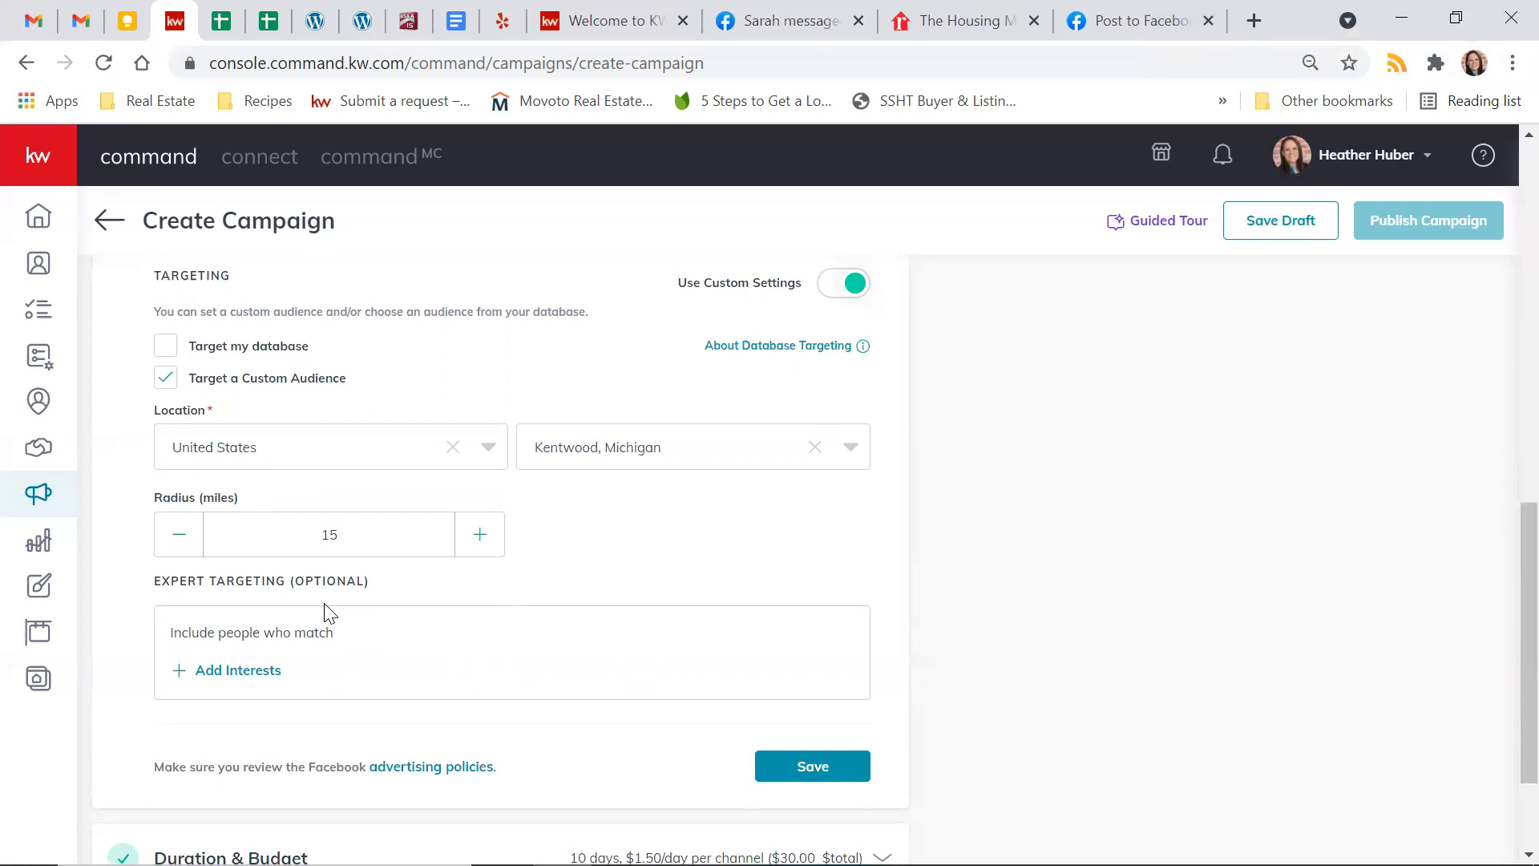
left_click(240, 677)
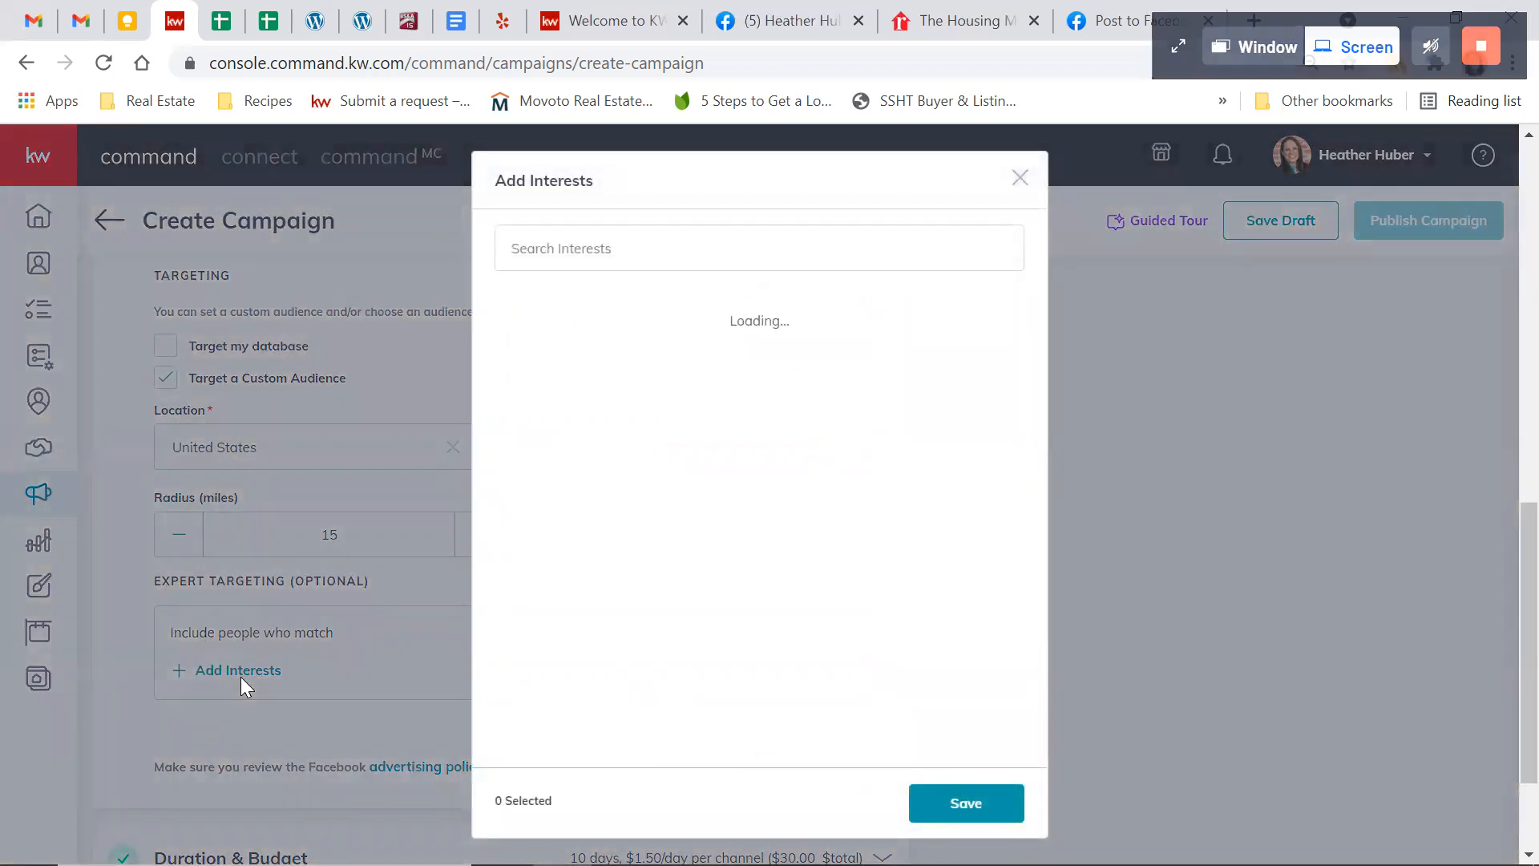
left_click(666, 251)
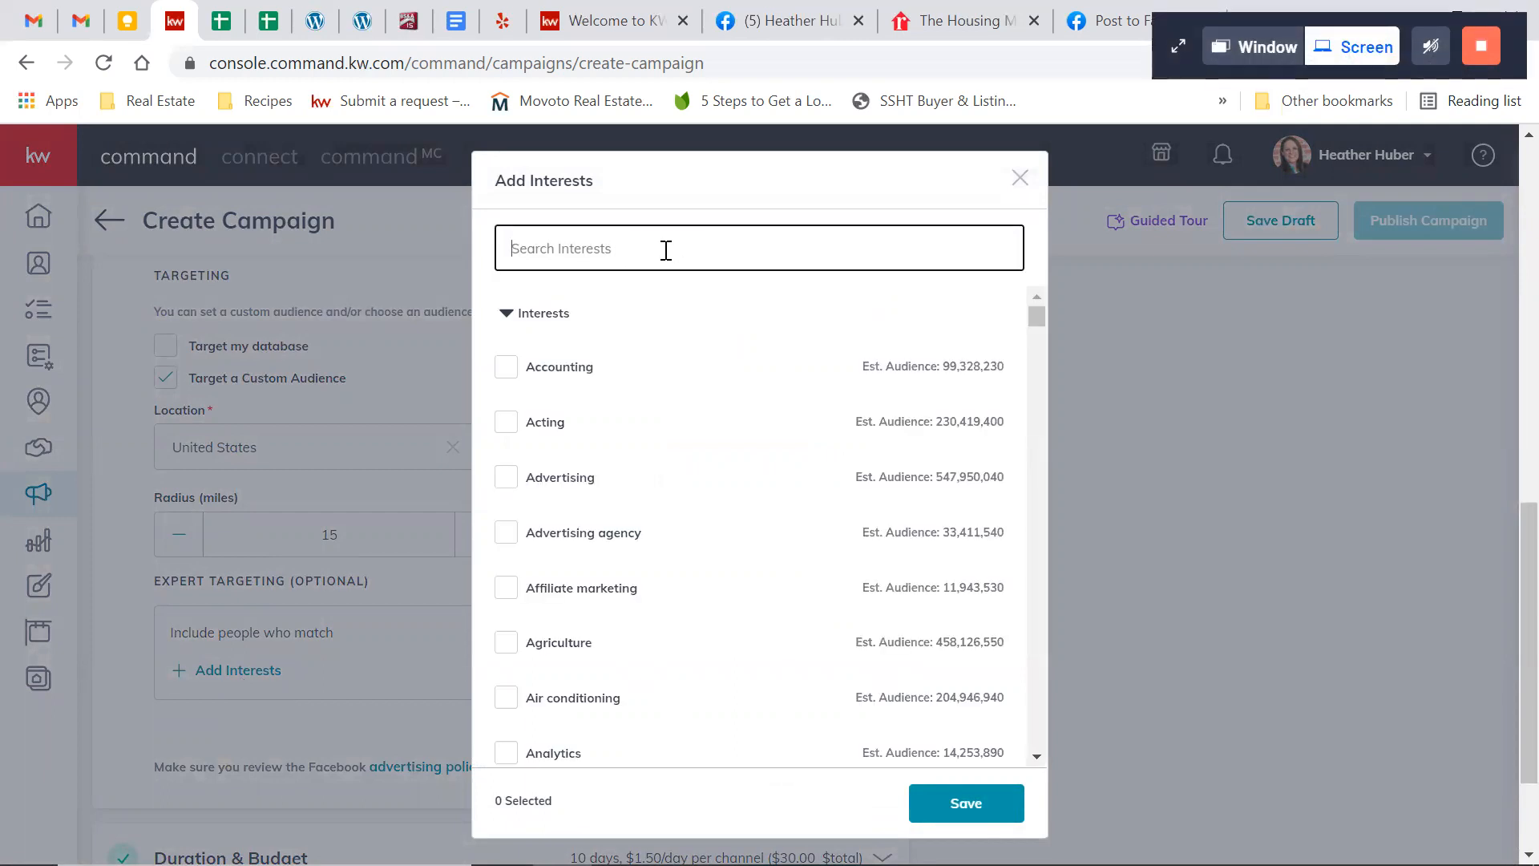
type("mortgage")
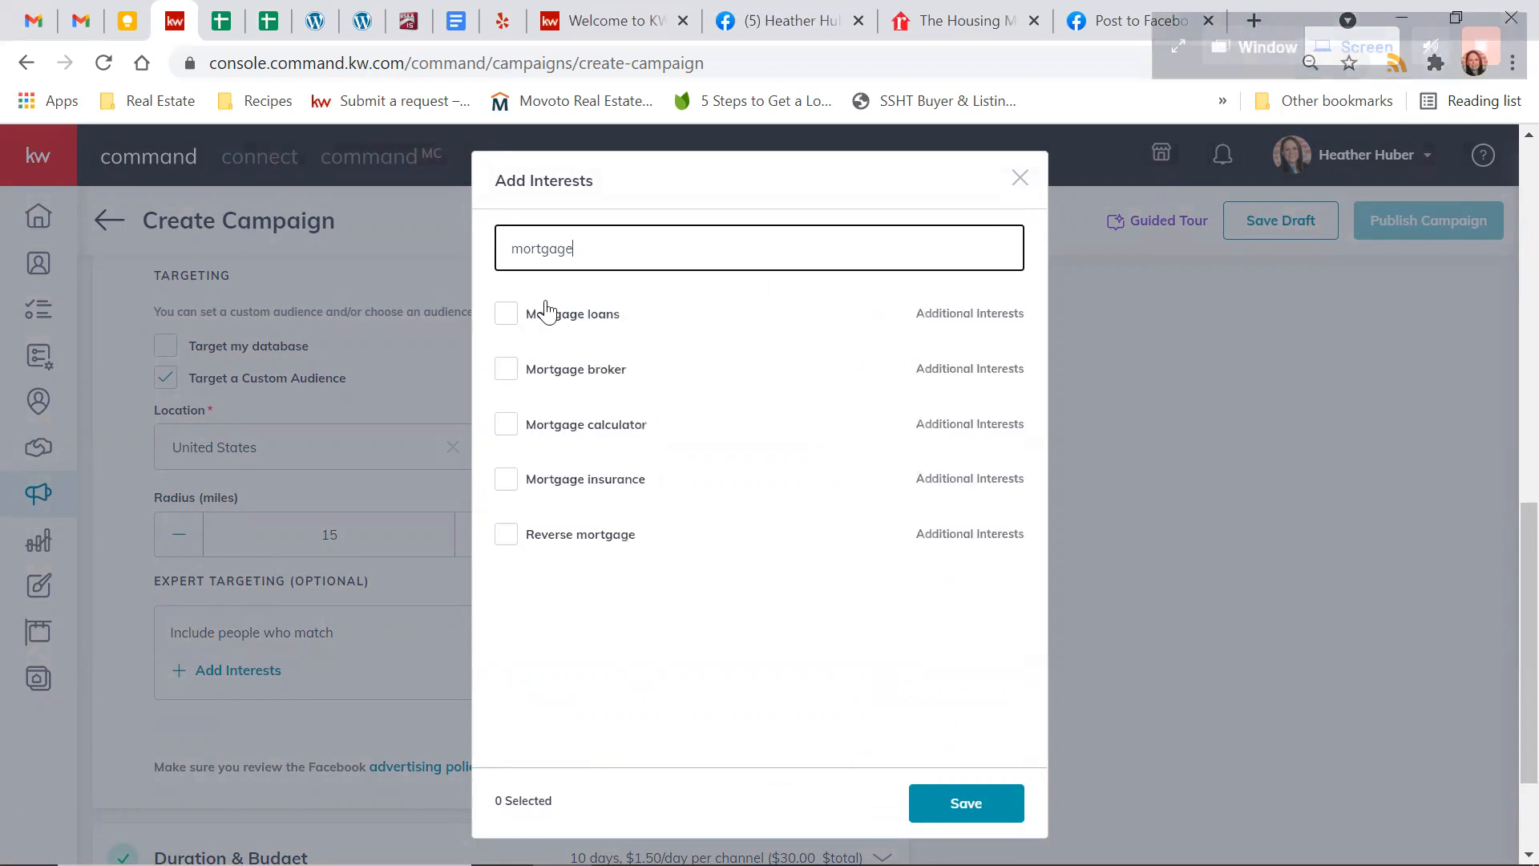
left_click(506, 315)
left_click(507, 369)
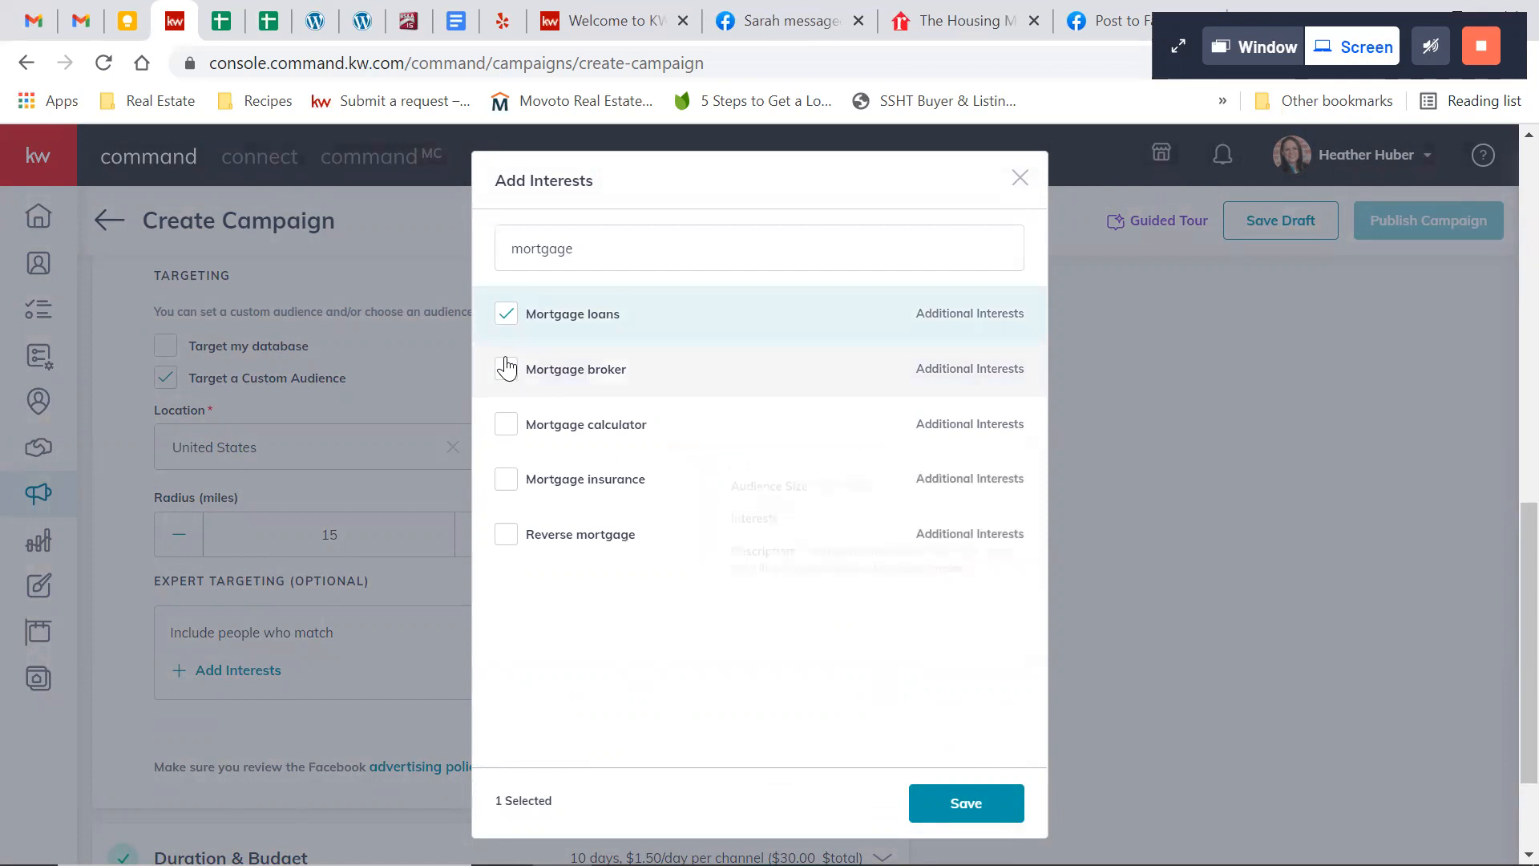
left_click(506, 430)
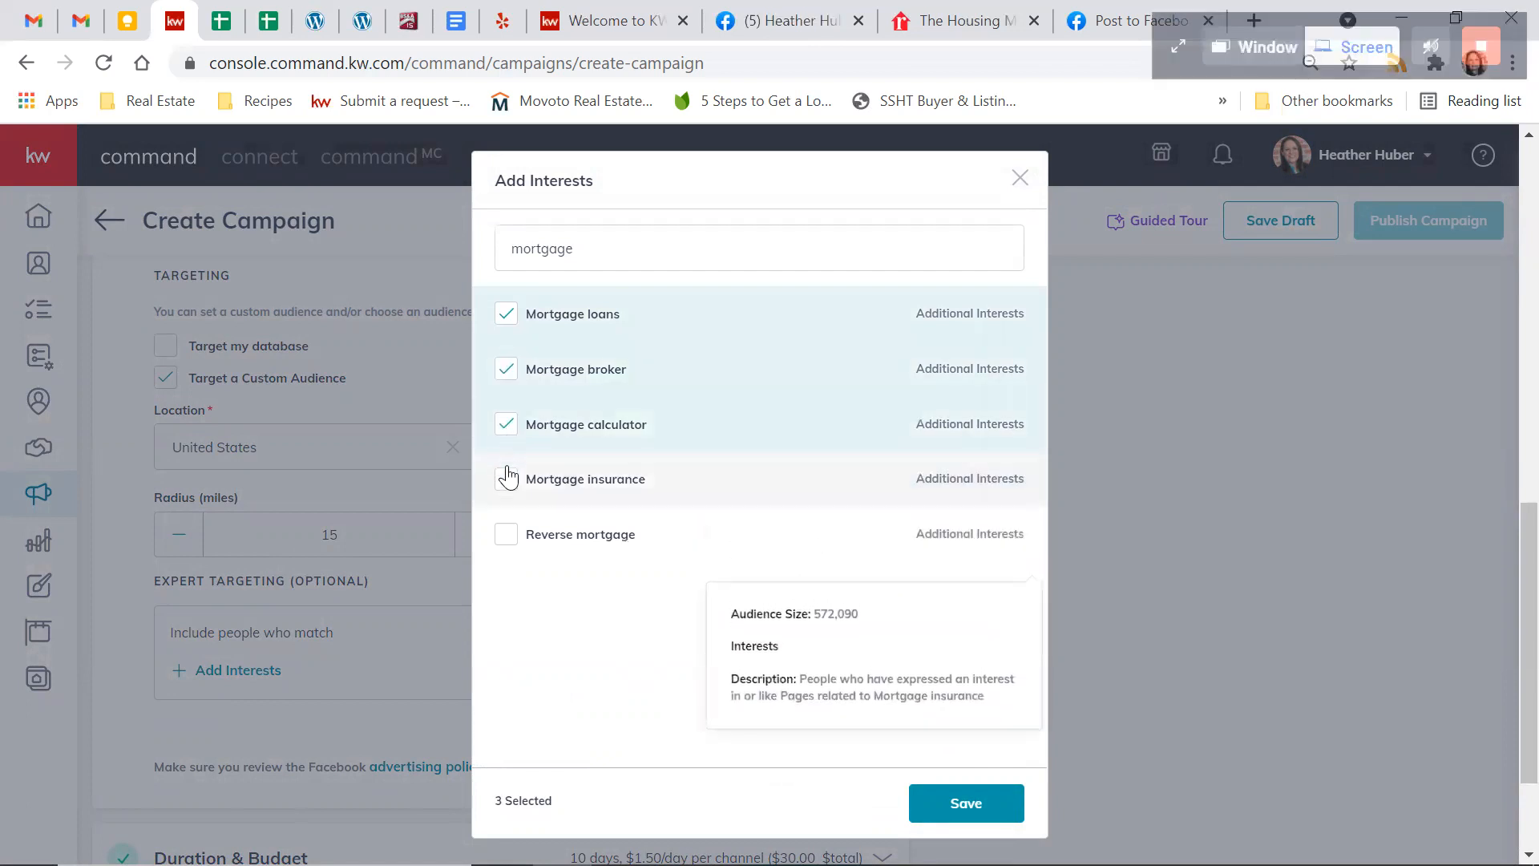
left_click(506, 478)
left_click(505, 534)
mouse_move(622, 558)
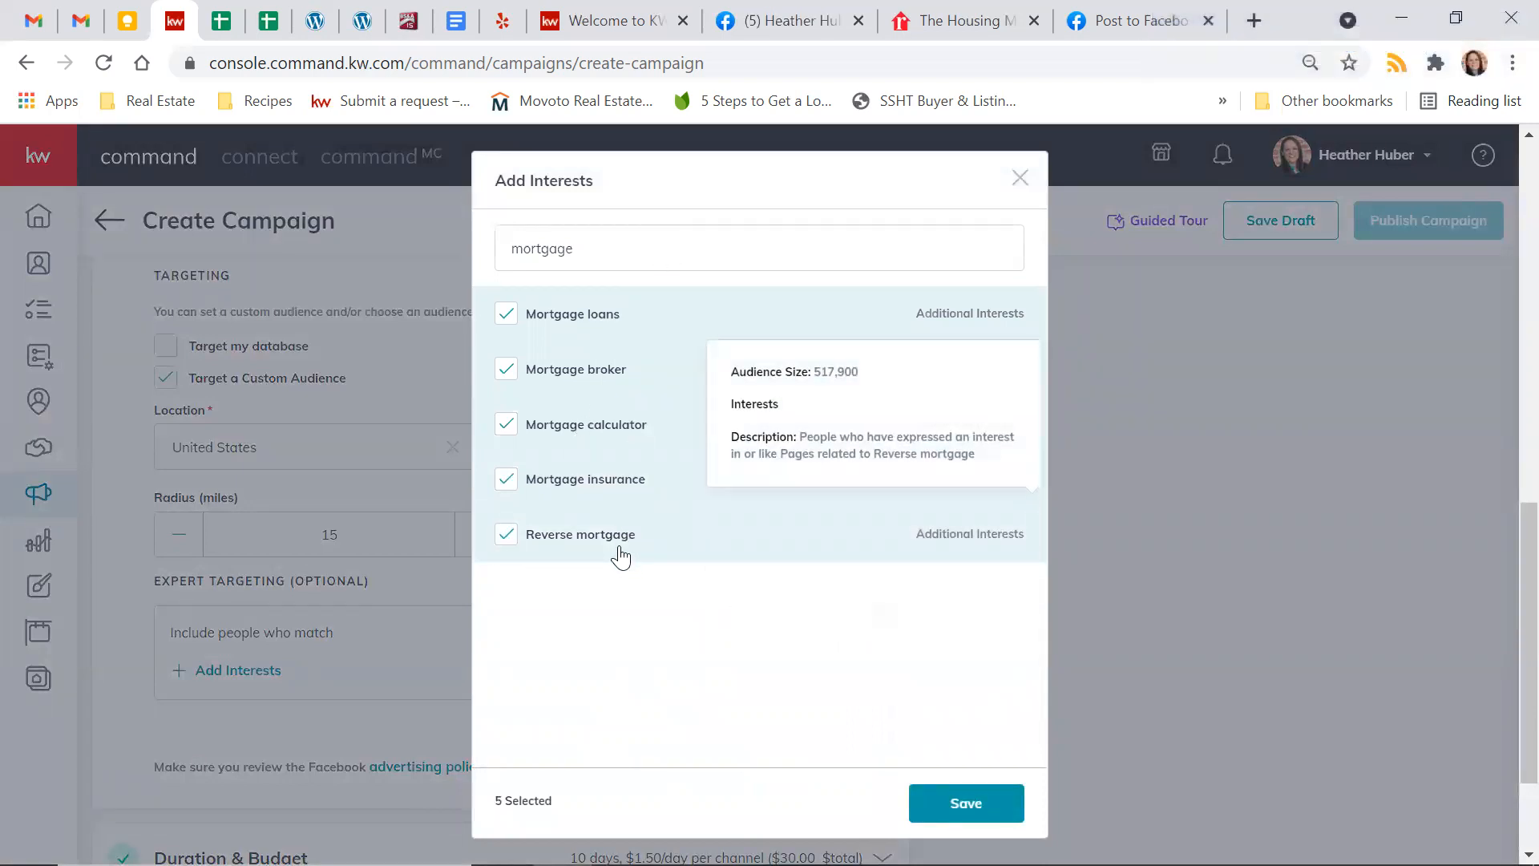
mouse_move(619, 483)
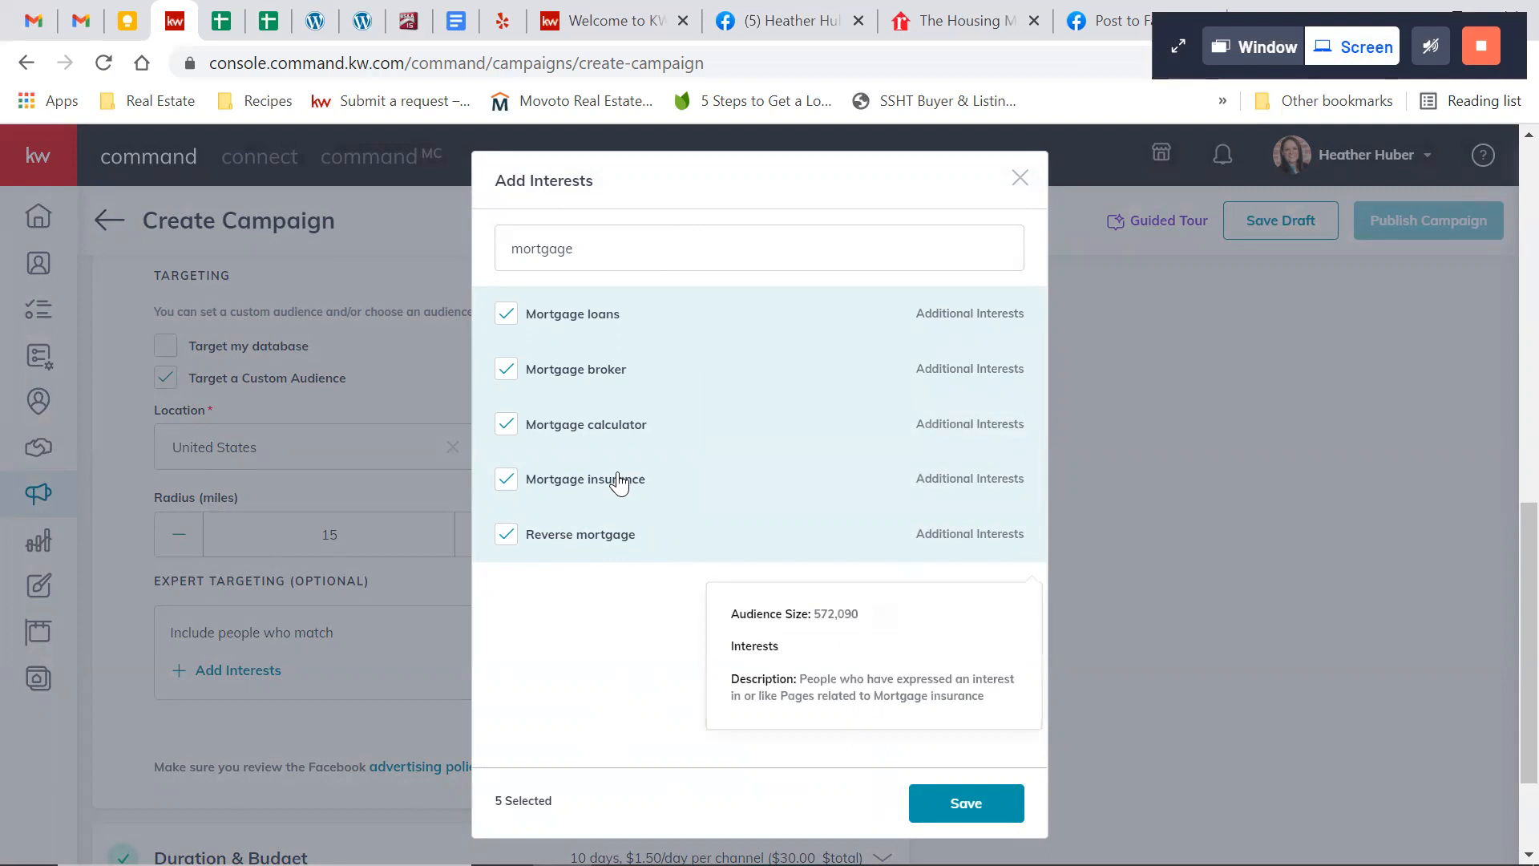
mouse_move(633, 436)
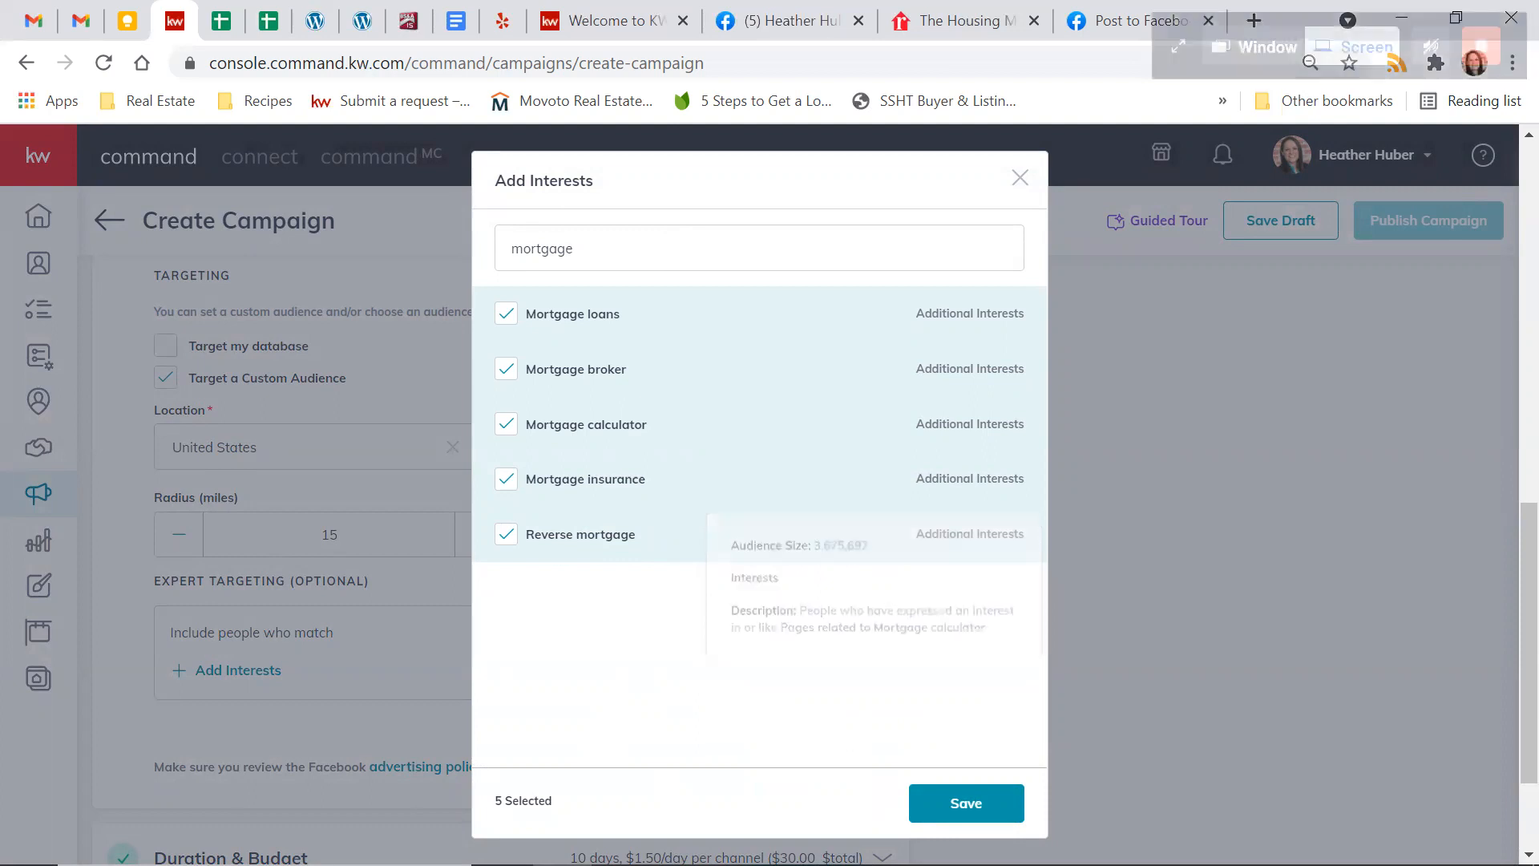
left_click(960, 814)
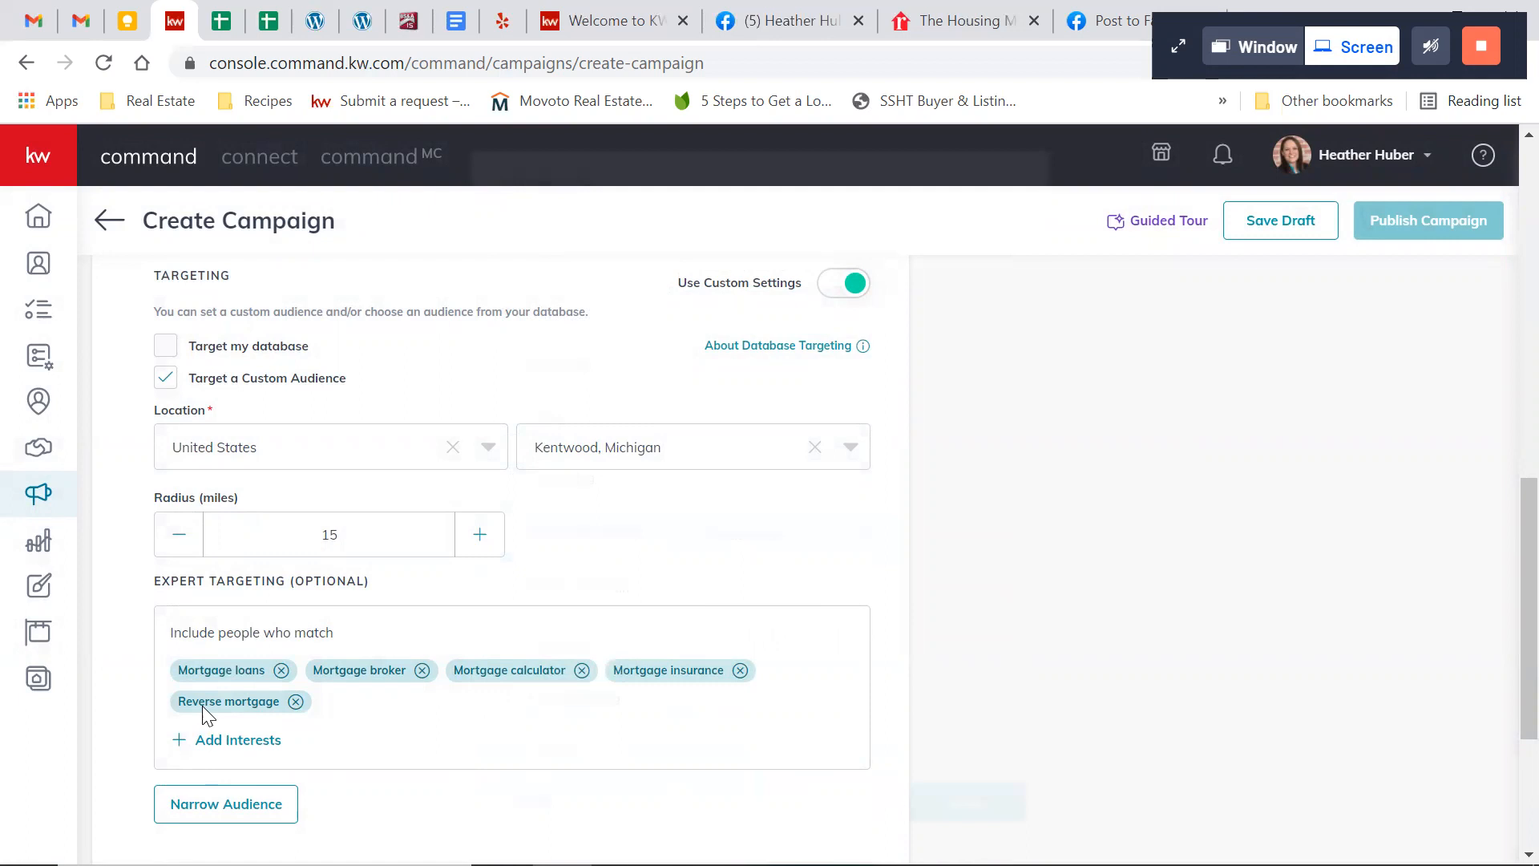
Browse the list of available expert targeting interests and close it without adding any
left_click(210, 734)
scroll(700, 622, "down", 1)
scroll(704, 623, "up", 1)
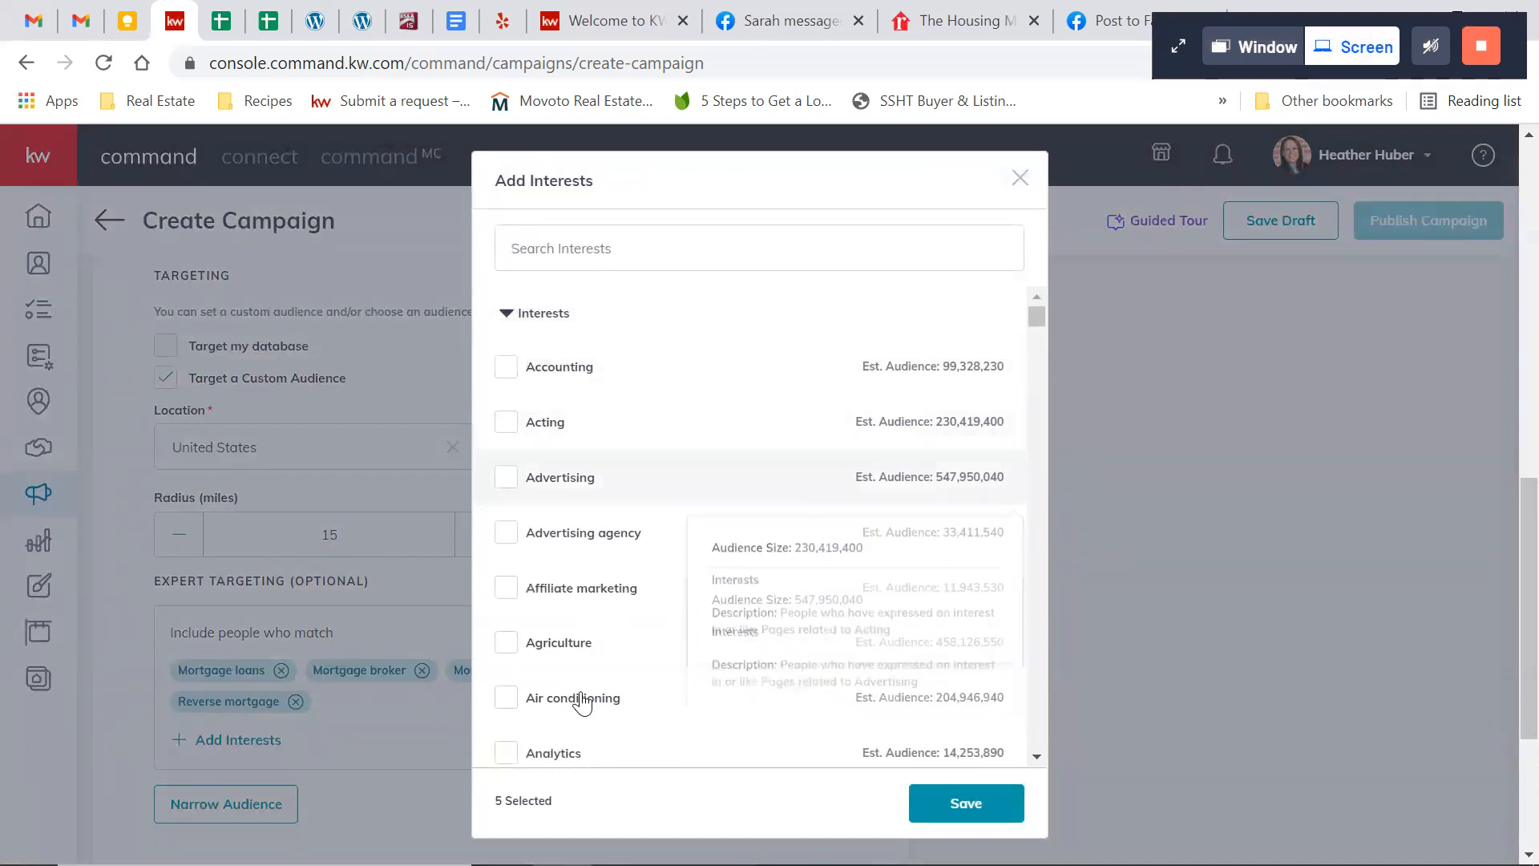
mouse_move(556, 707)
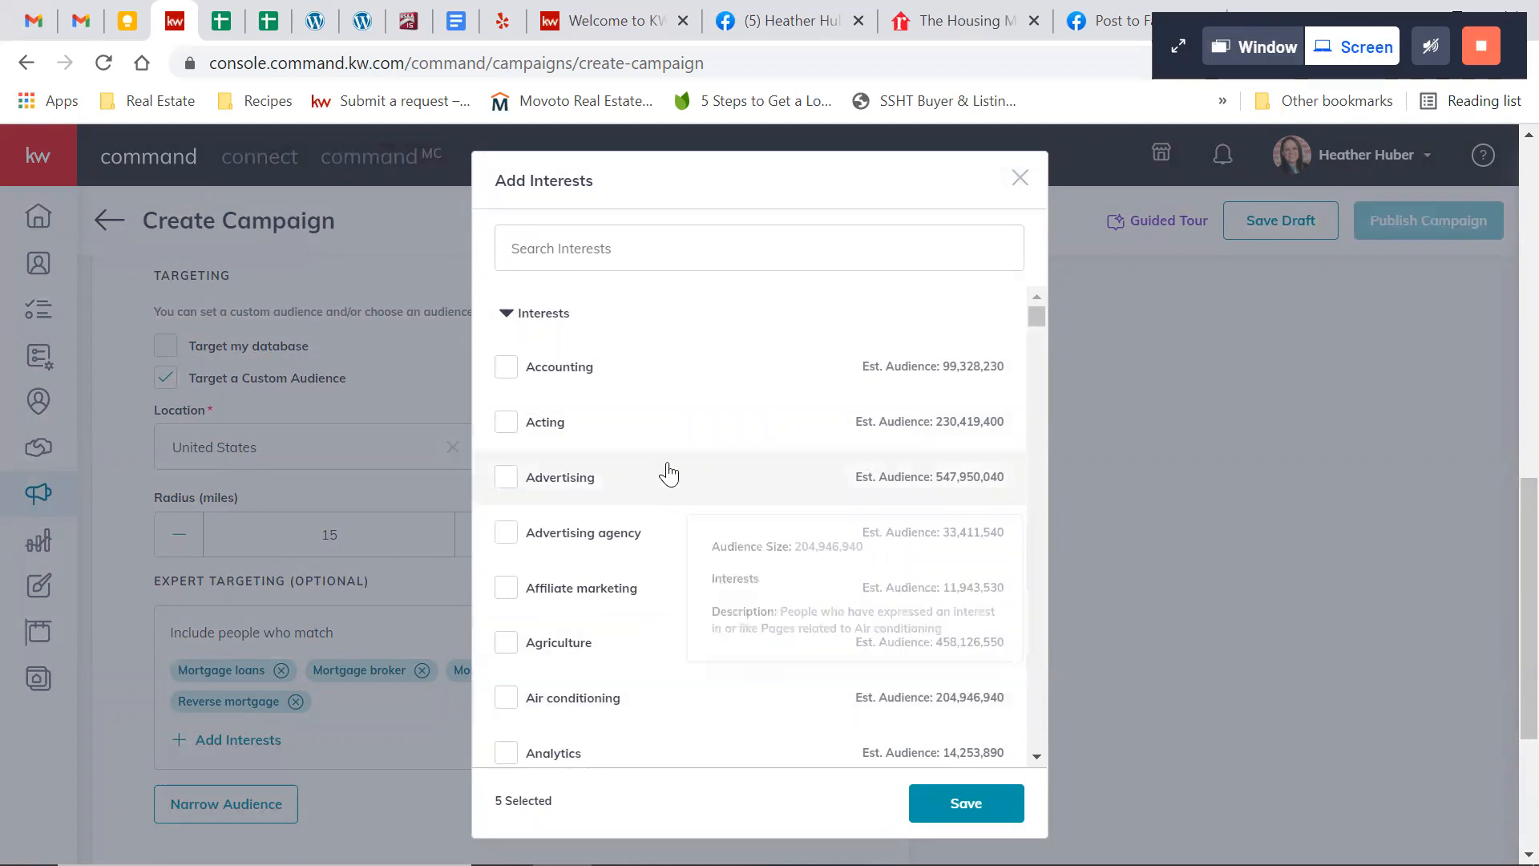
left_click(670, 272)
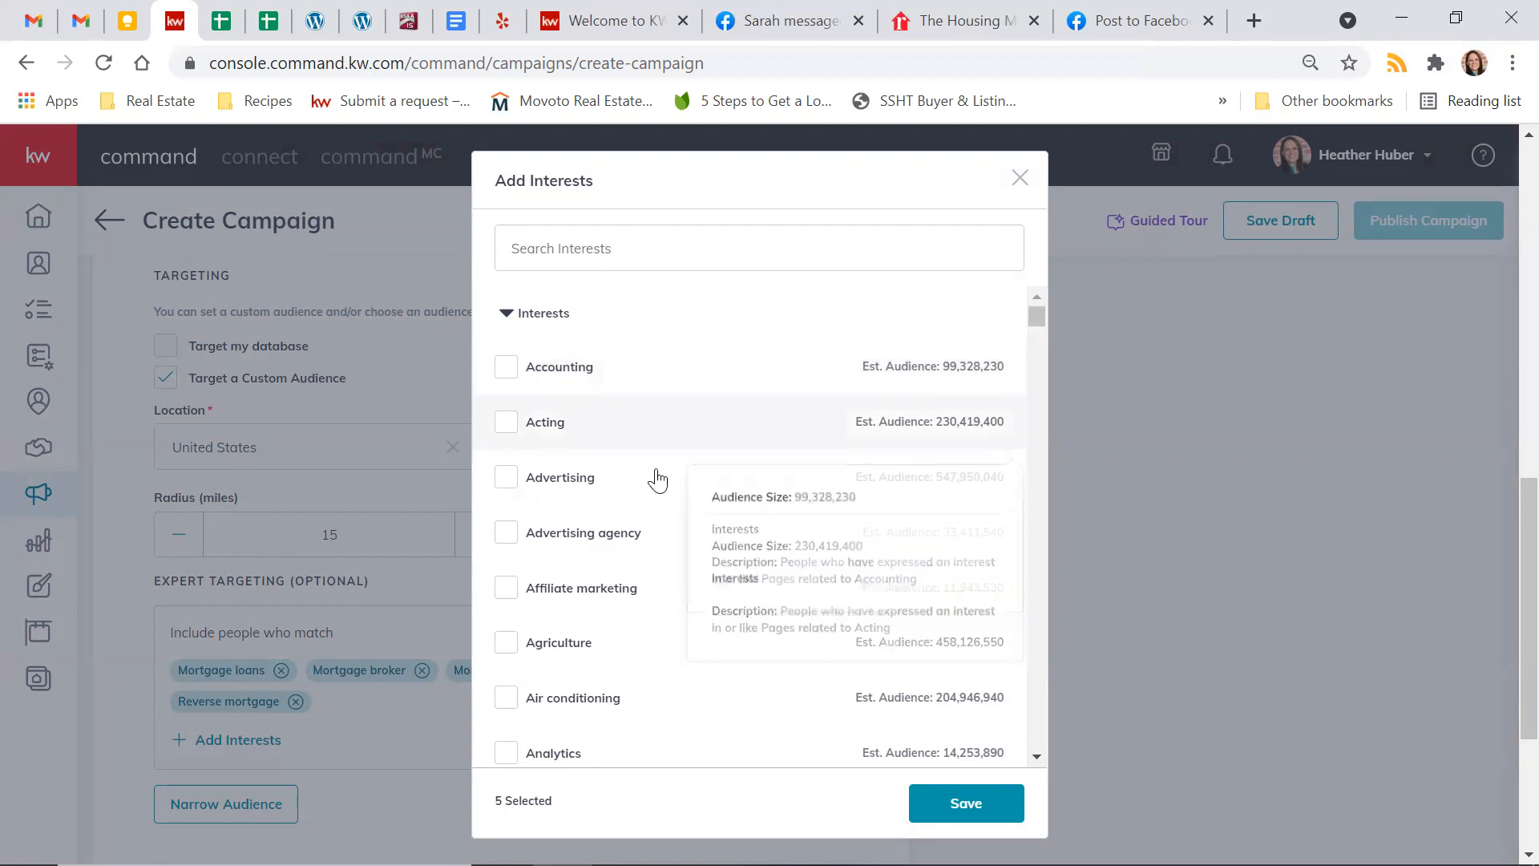
scroll(617, 437, "down", 5)
scroll(615, 441, "down", 5)
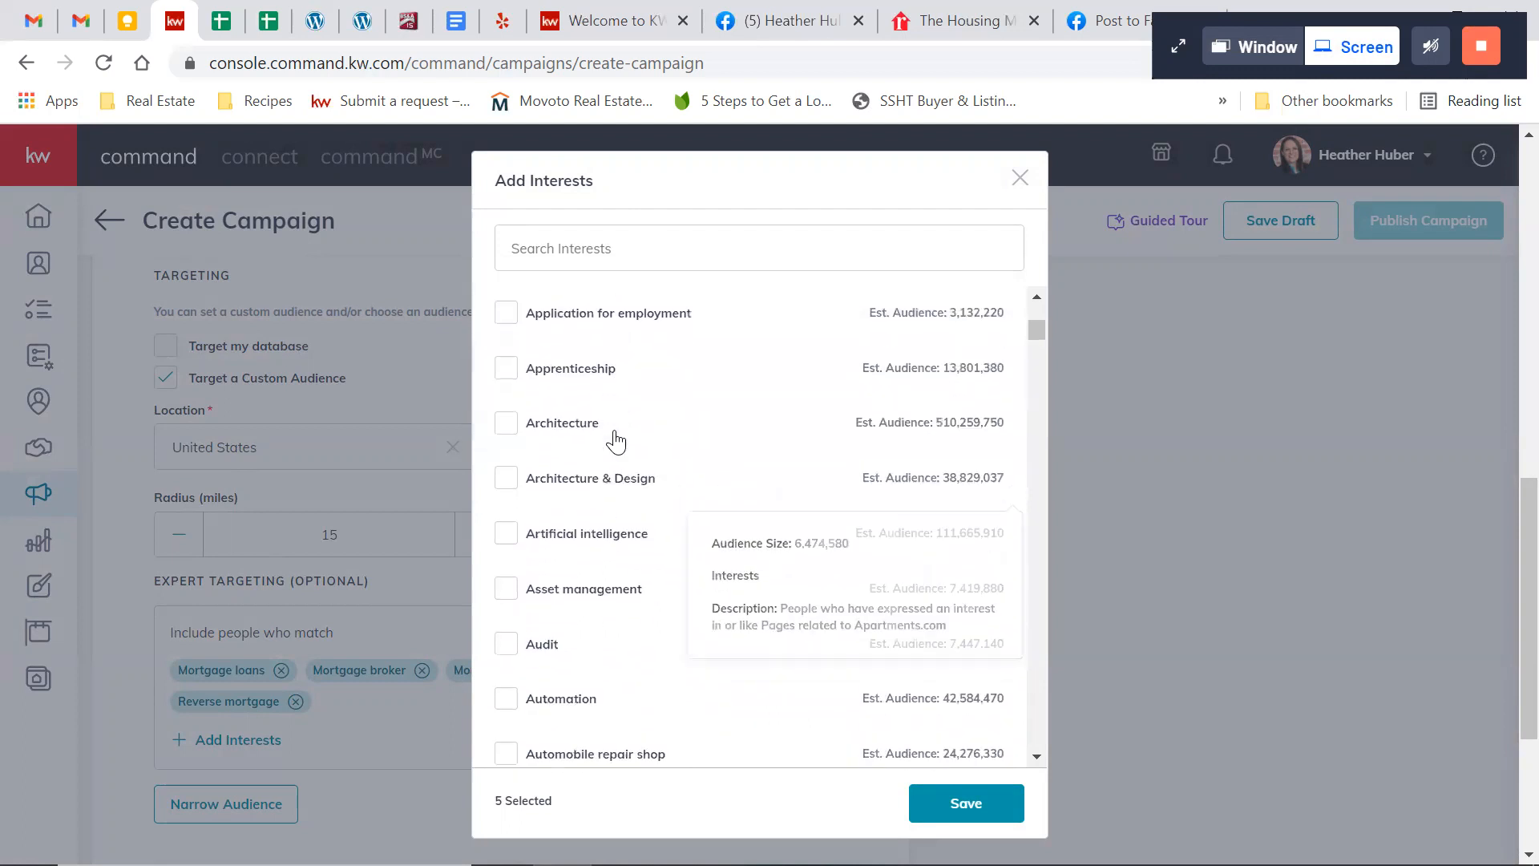
scroll(612, 437, "up", 5)
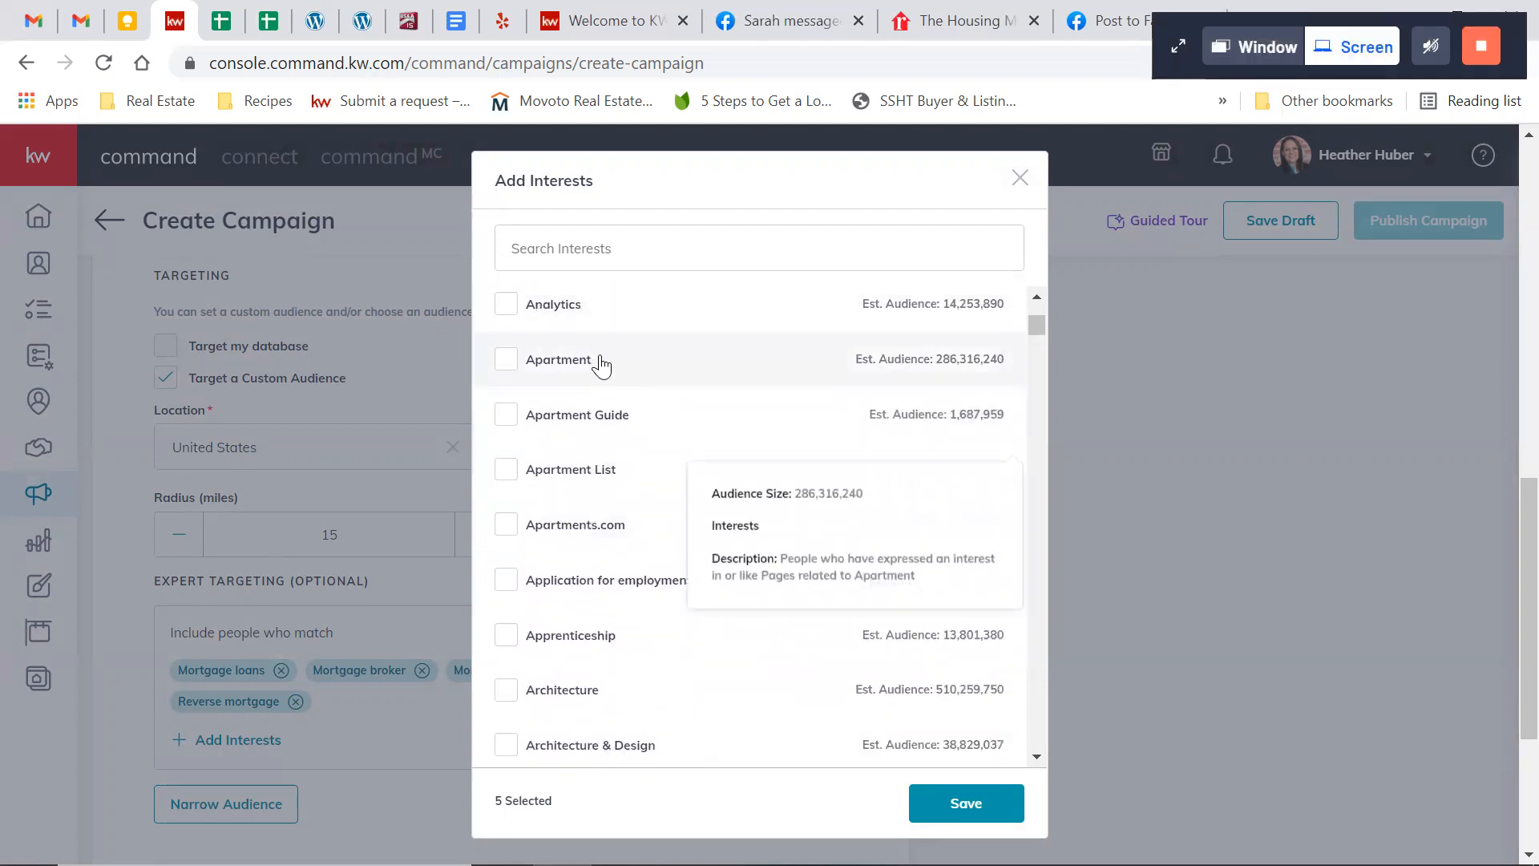
scroll(814, 515, "down", 5)
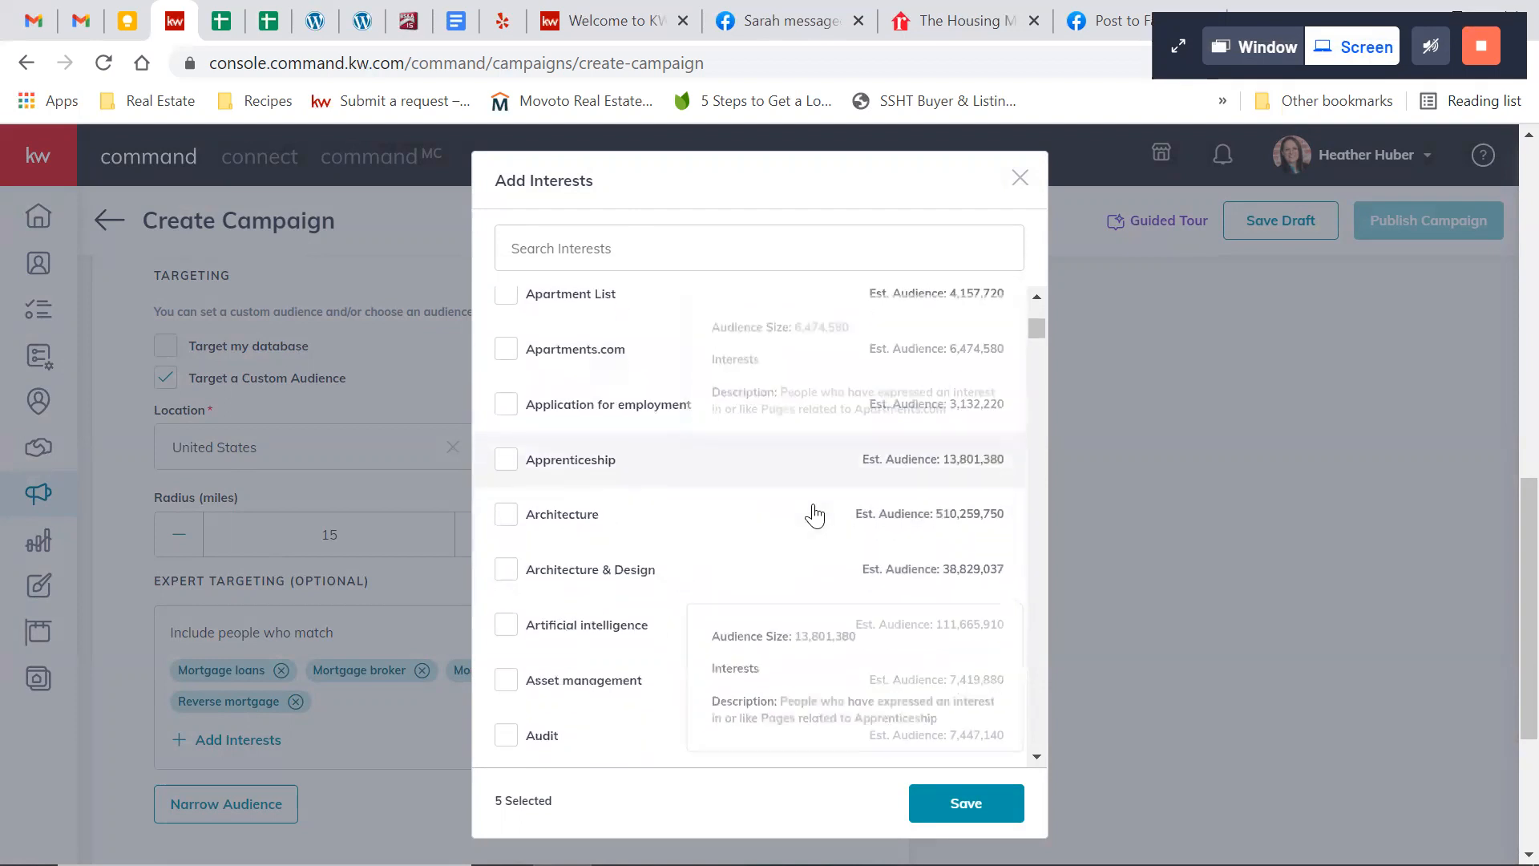
scroll(814, 515, "down", 5)
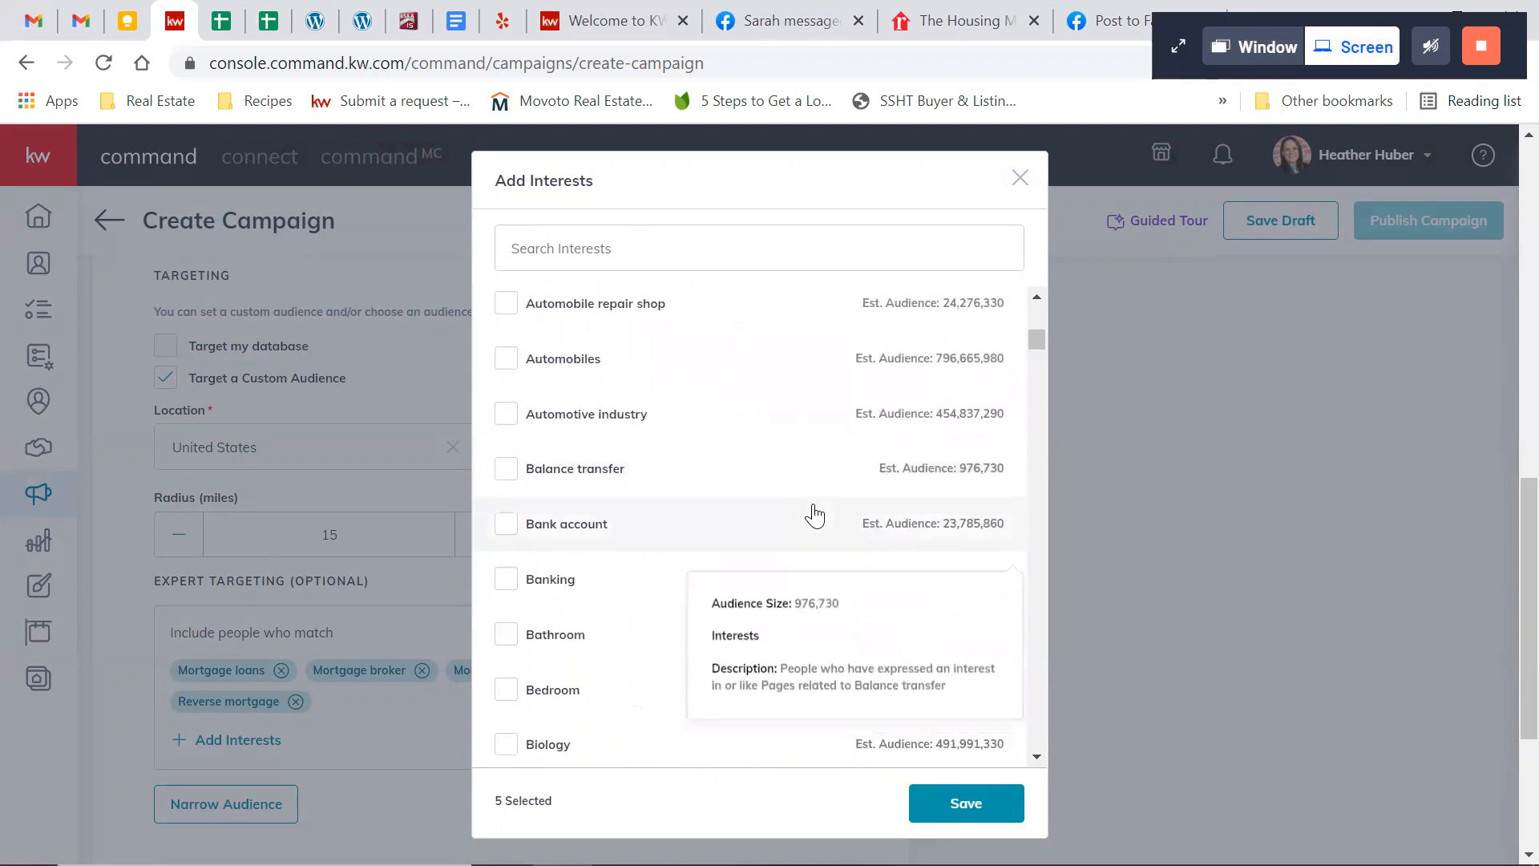
scroll(814, 516, "down", 8)
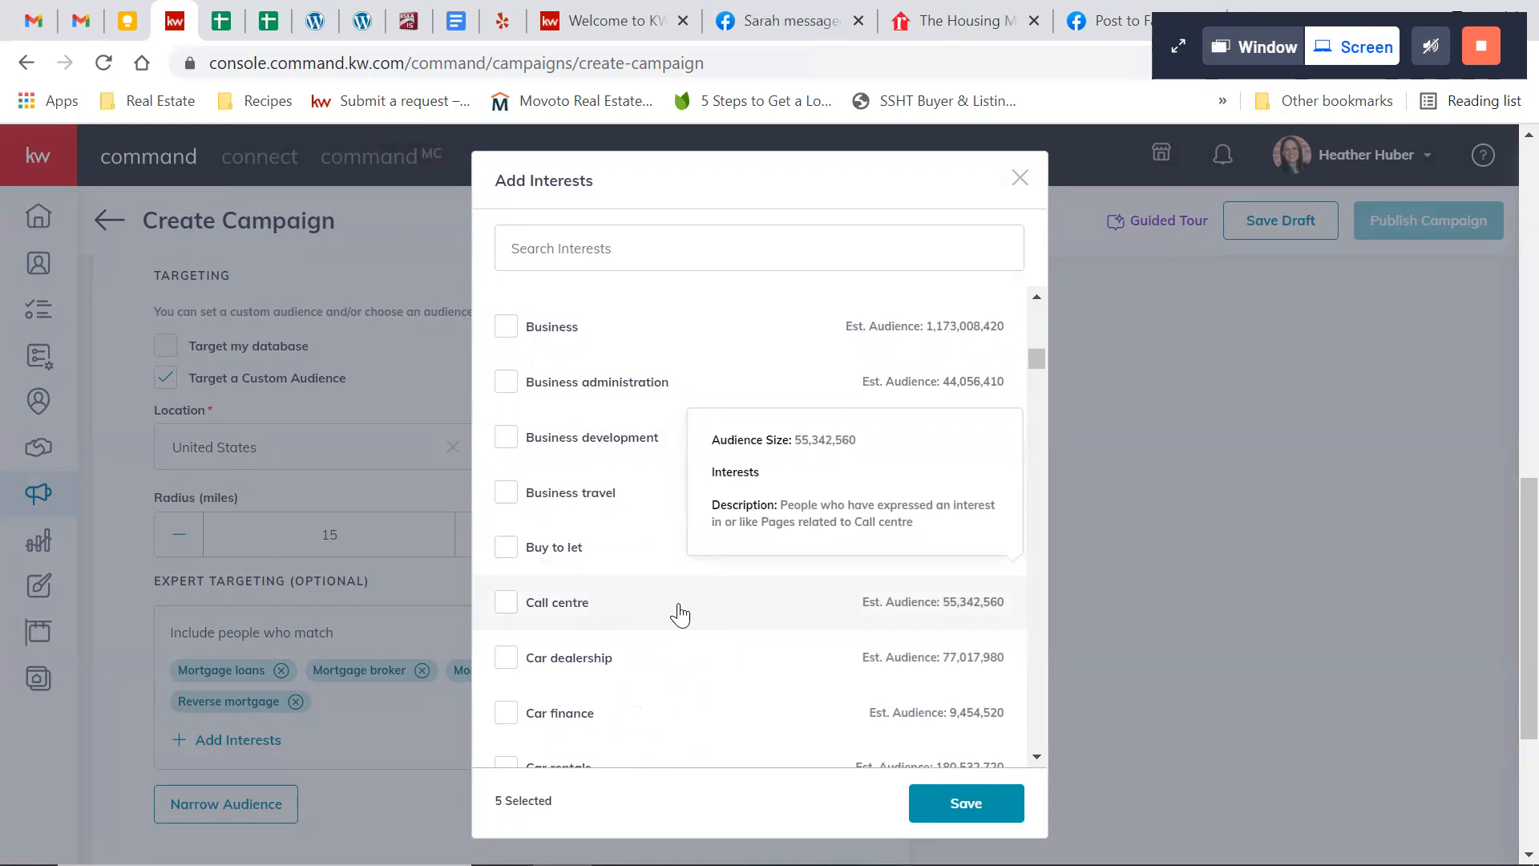
left_click(1019, 178)
Try to save the Facebook and Instagram settings and check the Website URL and other required fields
scroll(828, 621, "down", 1)
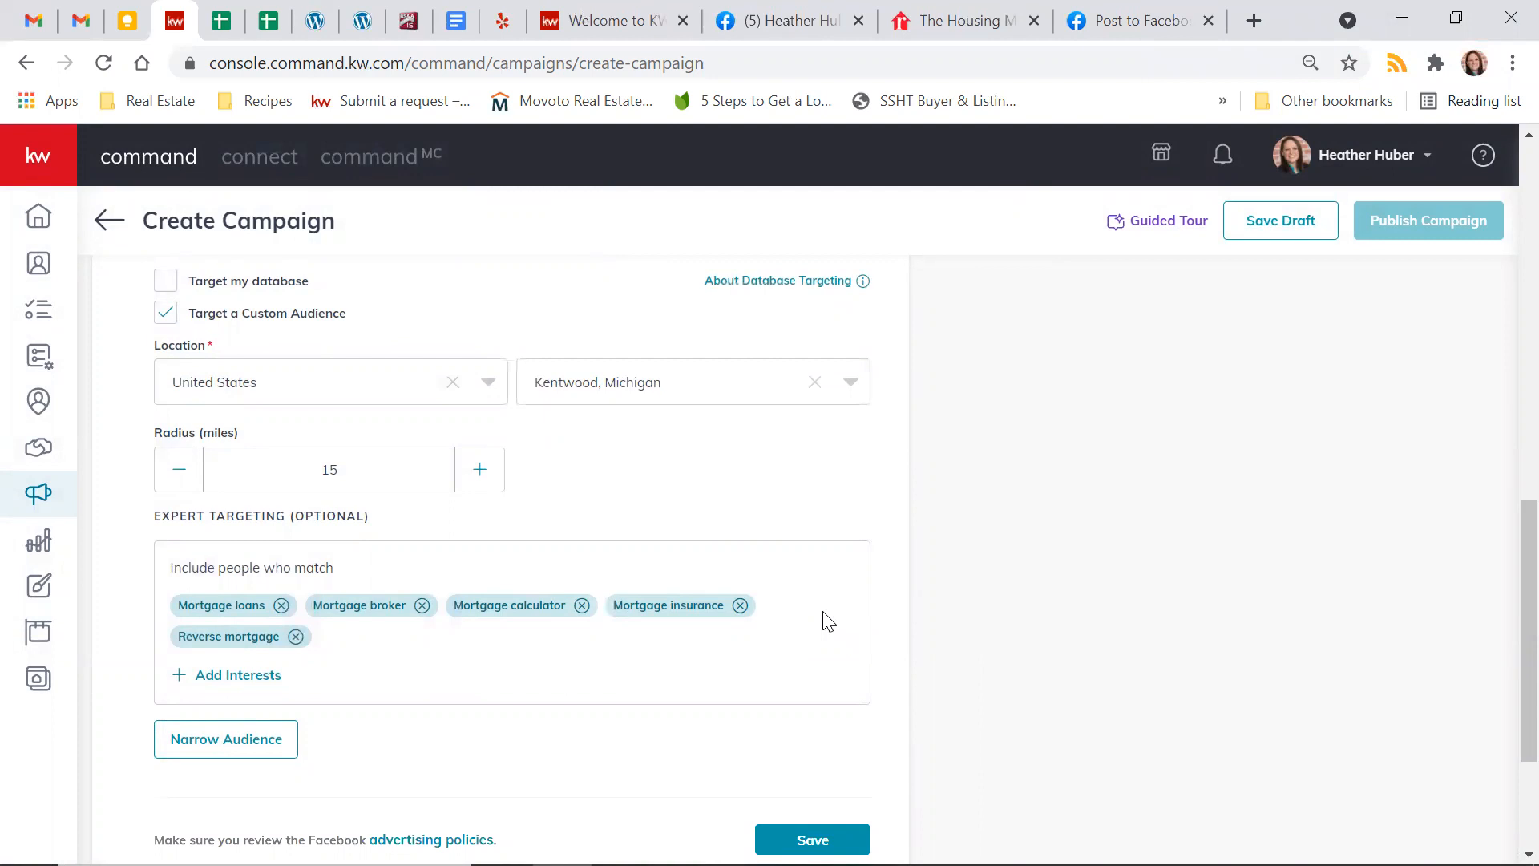
scroll(929, 601, "down", 3)
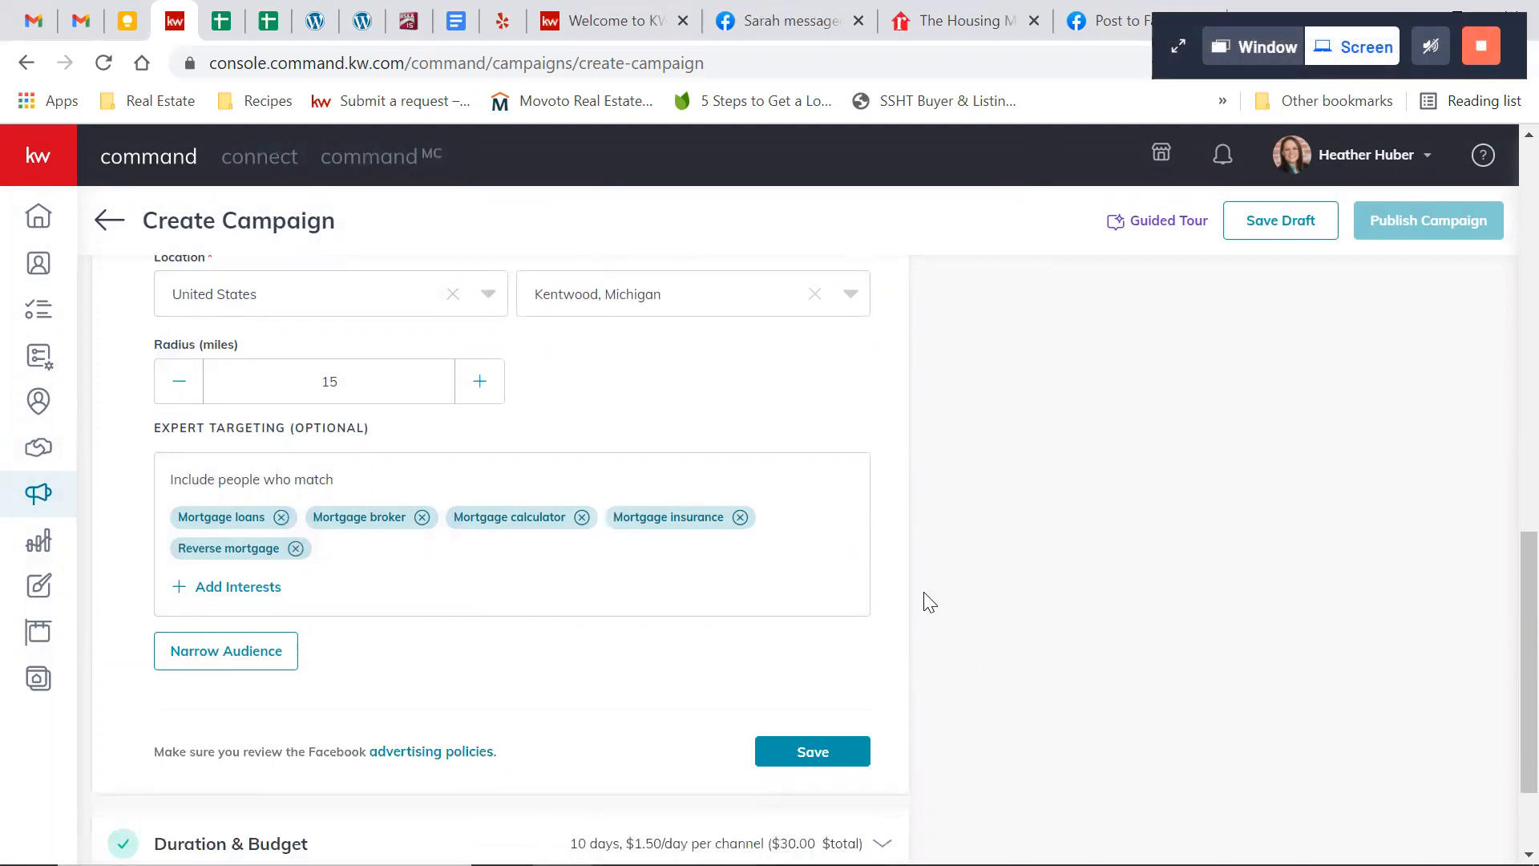
left_click(812, 648)
scroll(852, 694, "up", 3)
scroll(834, 687, "down", 3)
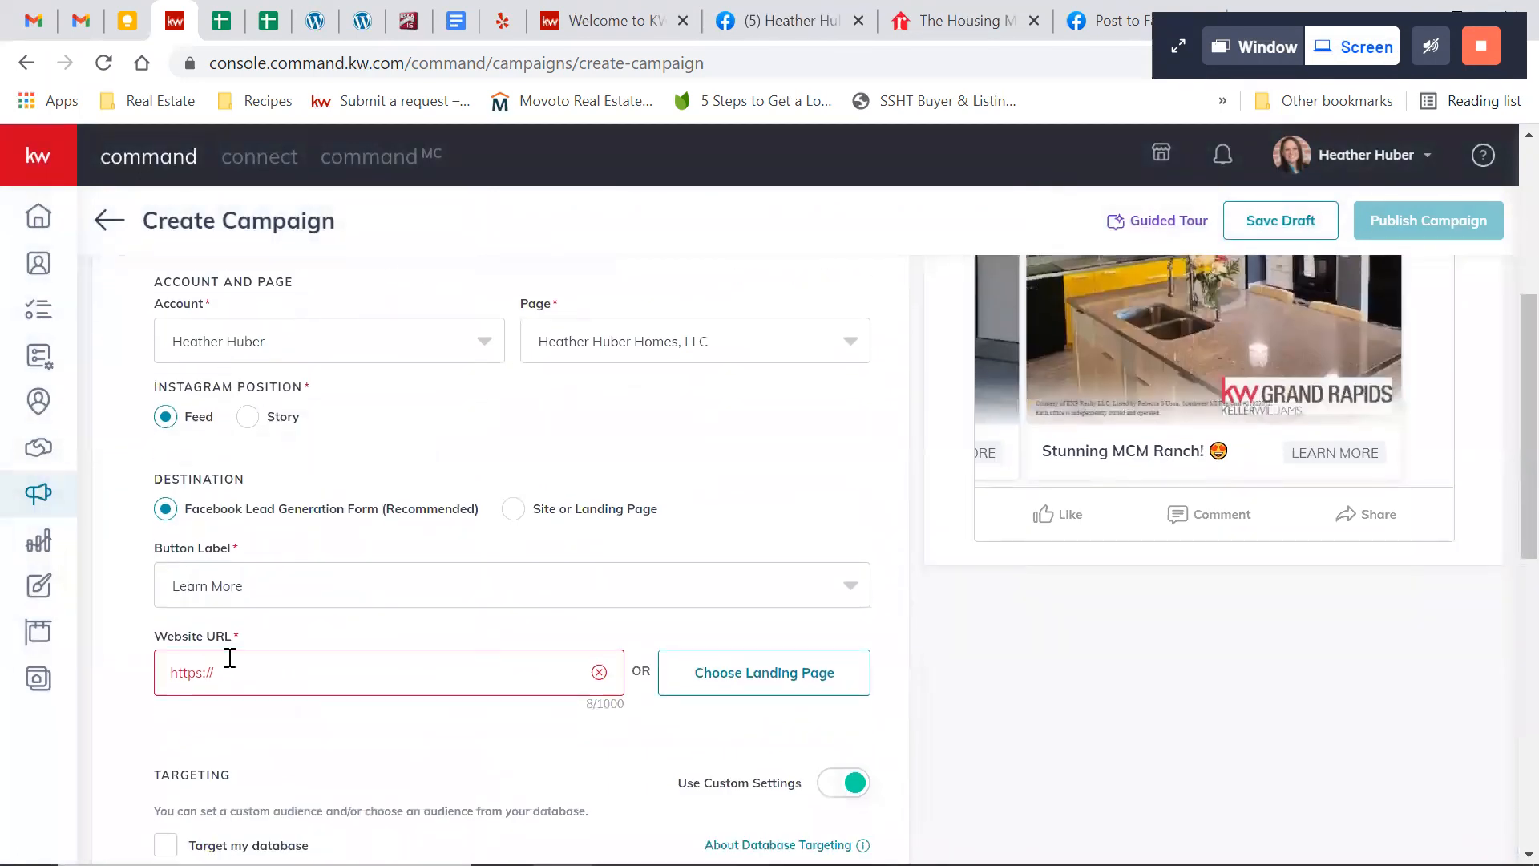
scroll(880, 633, "down", 1)
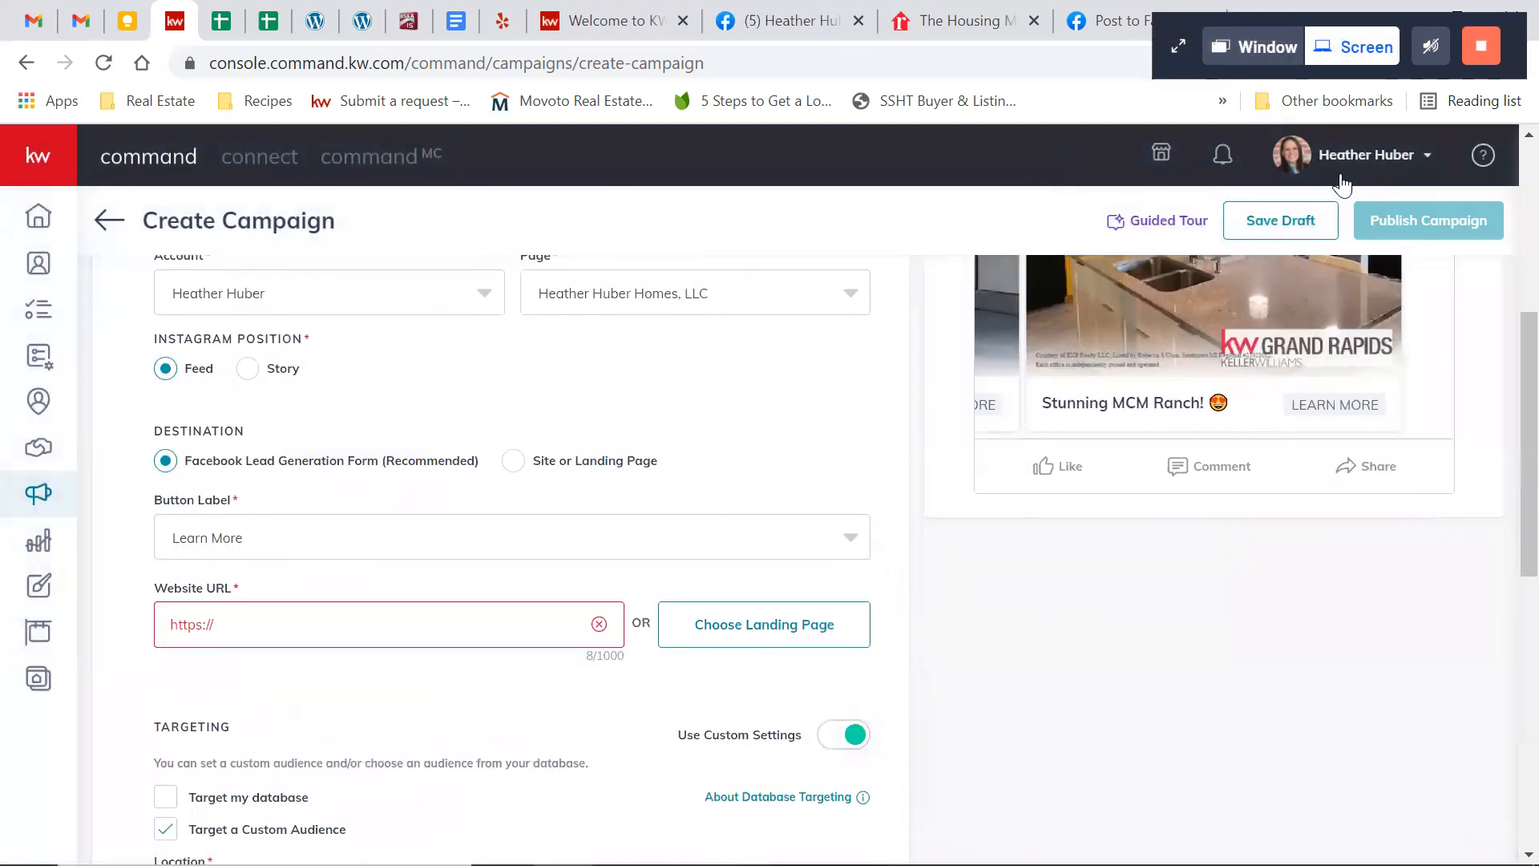
scroll(835, 506, "down", 9)
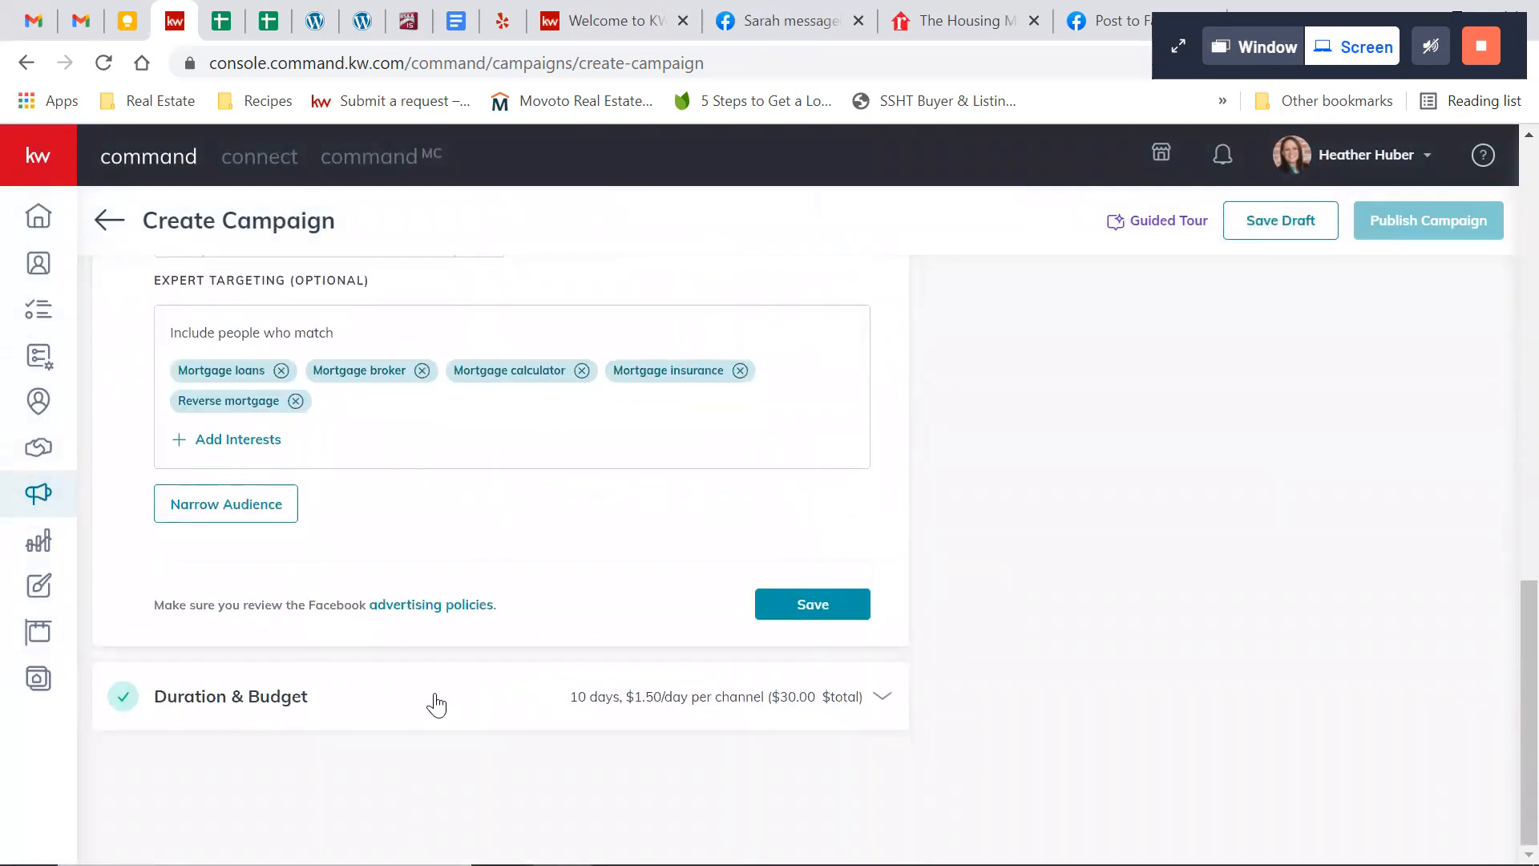
Look at the duration and budget, return to the Facebook and Instagram settings, and browse the Narrow Audience interests without selecting any
left_click(435, 703)
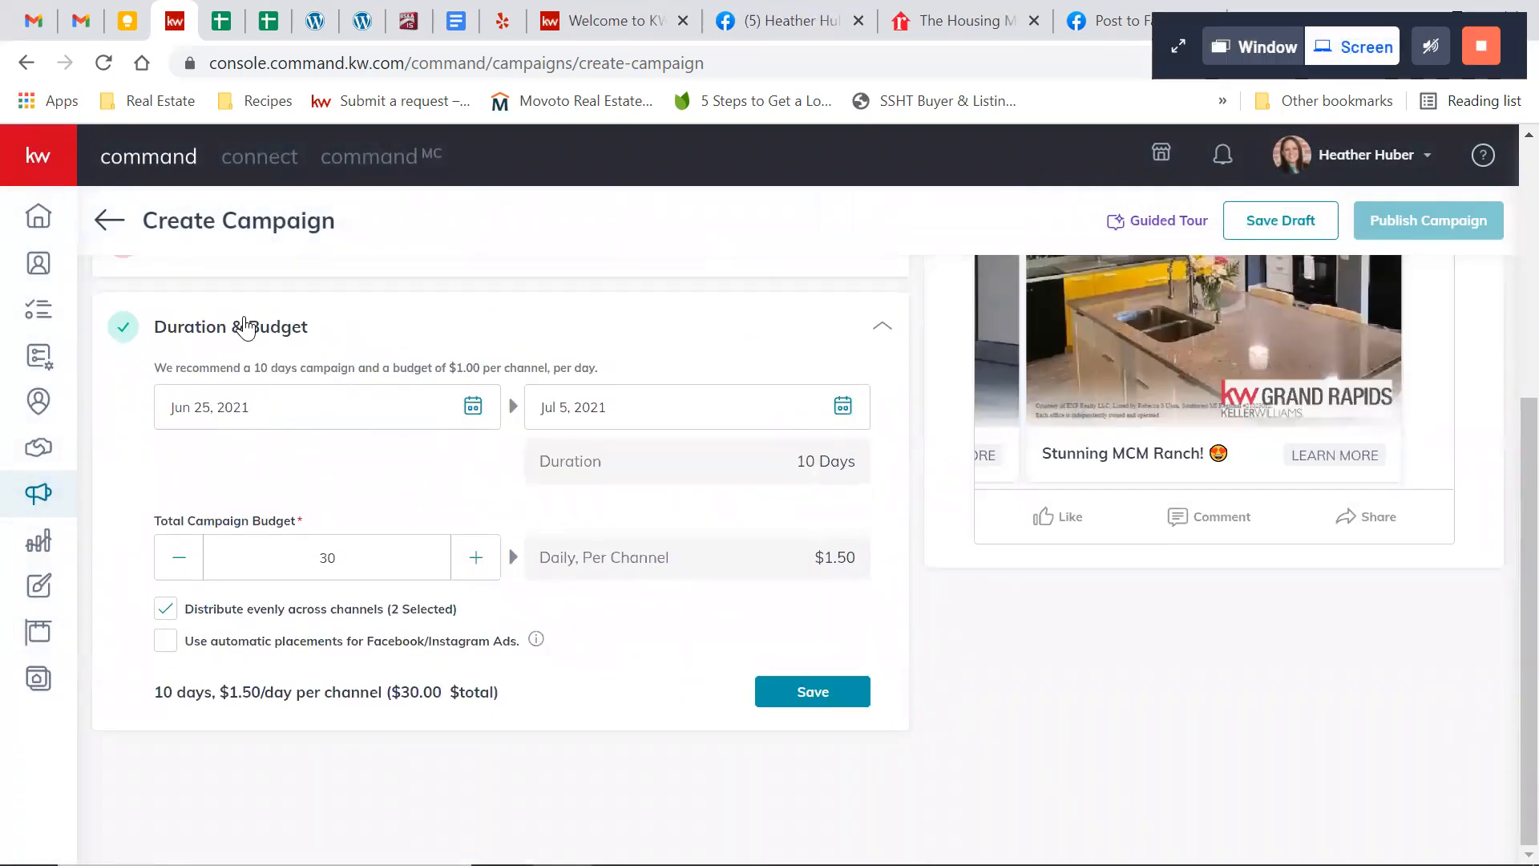
scroll(244, 327, "up", 2)
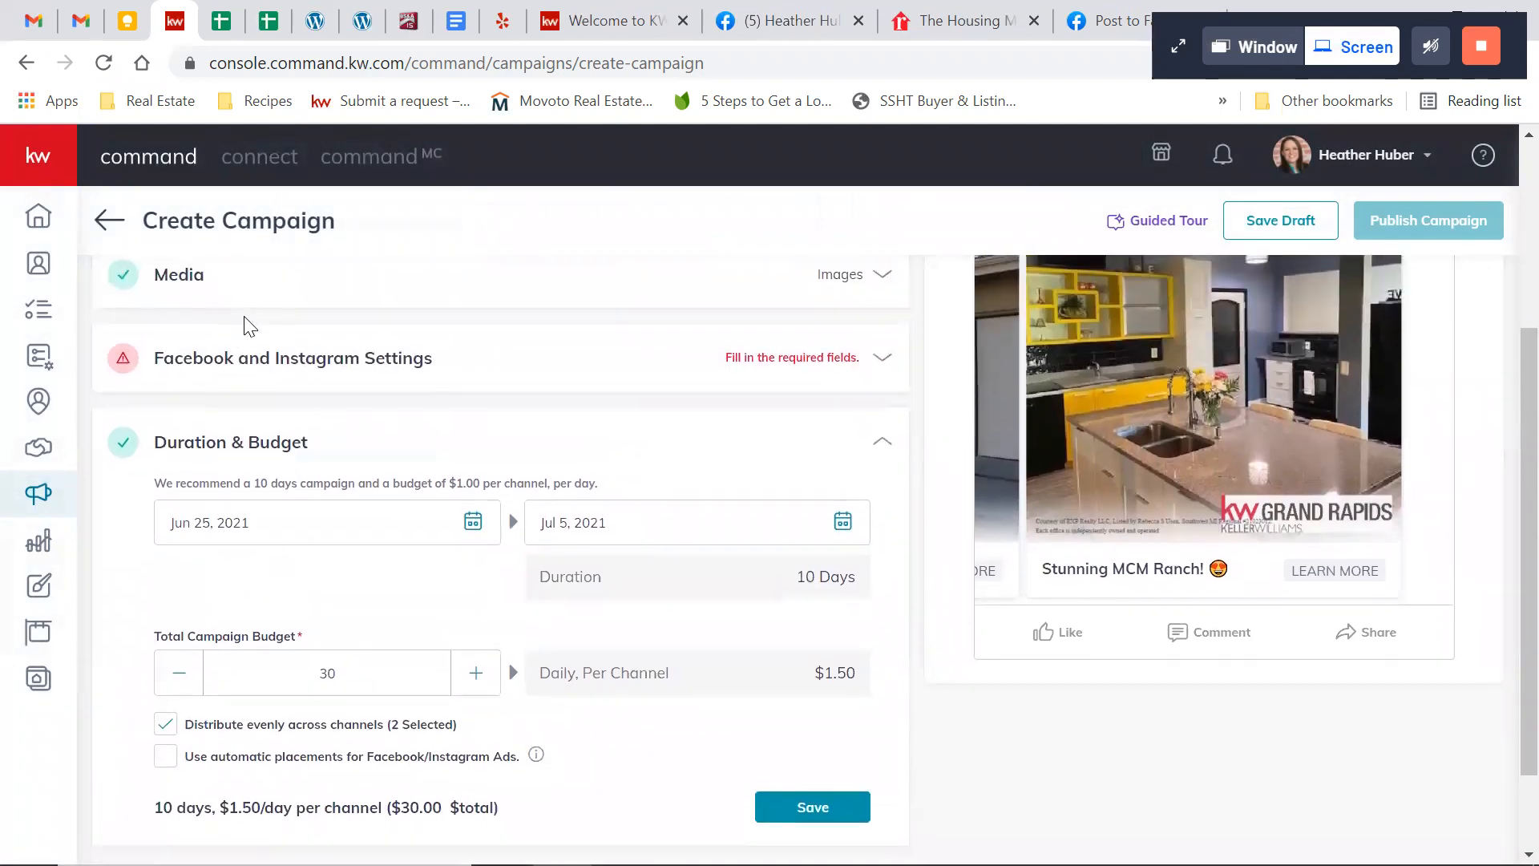
left_click(753, 365)
scroll(531, 516, "down", 5)
scroll(531, 516, "down", 4)
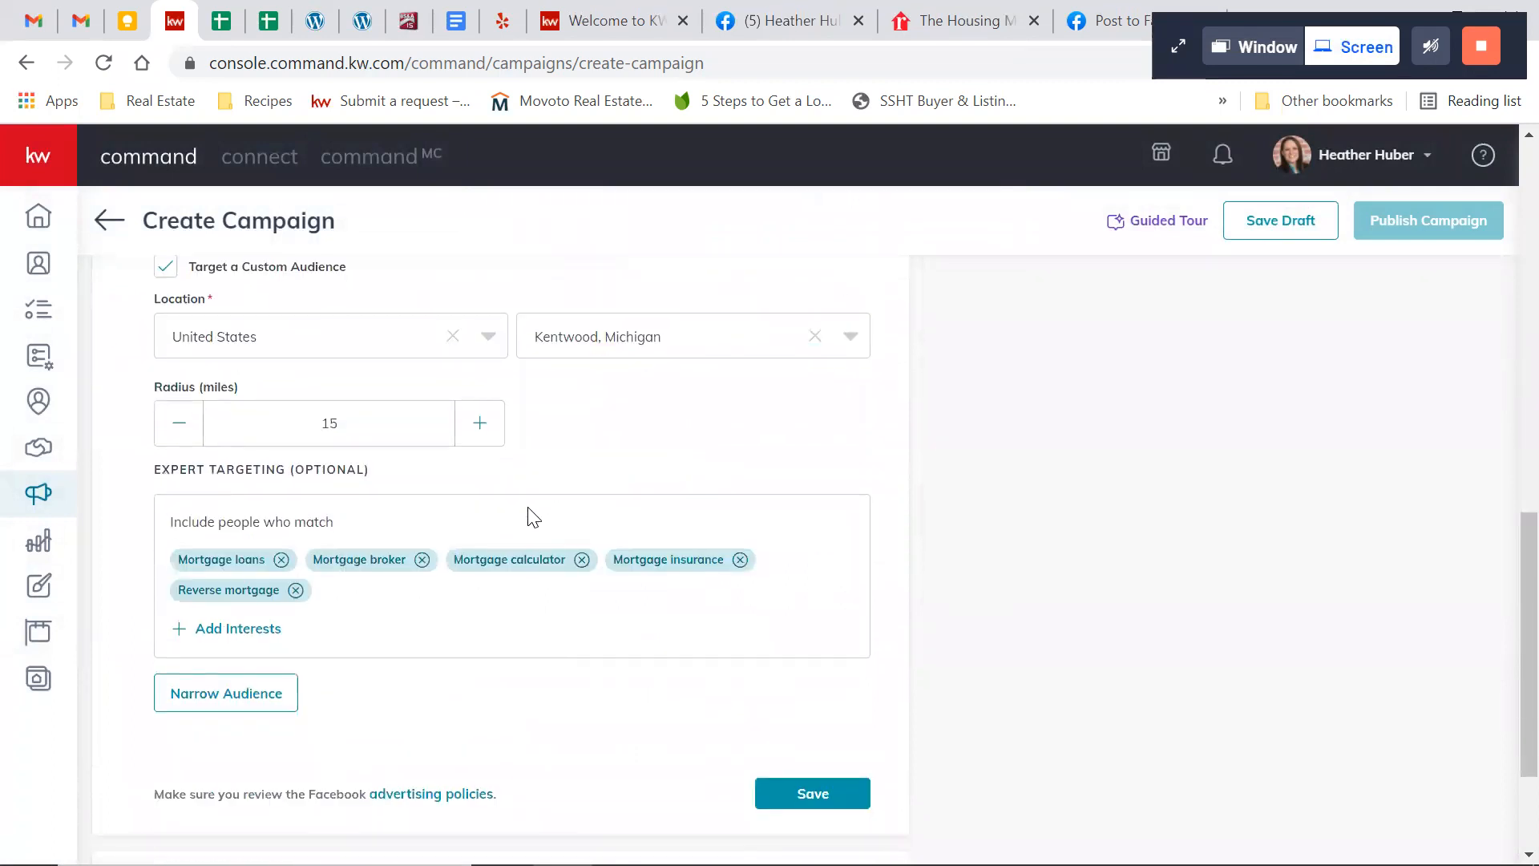
left_click(276, 705)
scroll(607, 501, "down", 5)
scroll(609, 497, "down", 15)
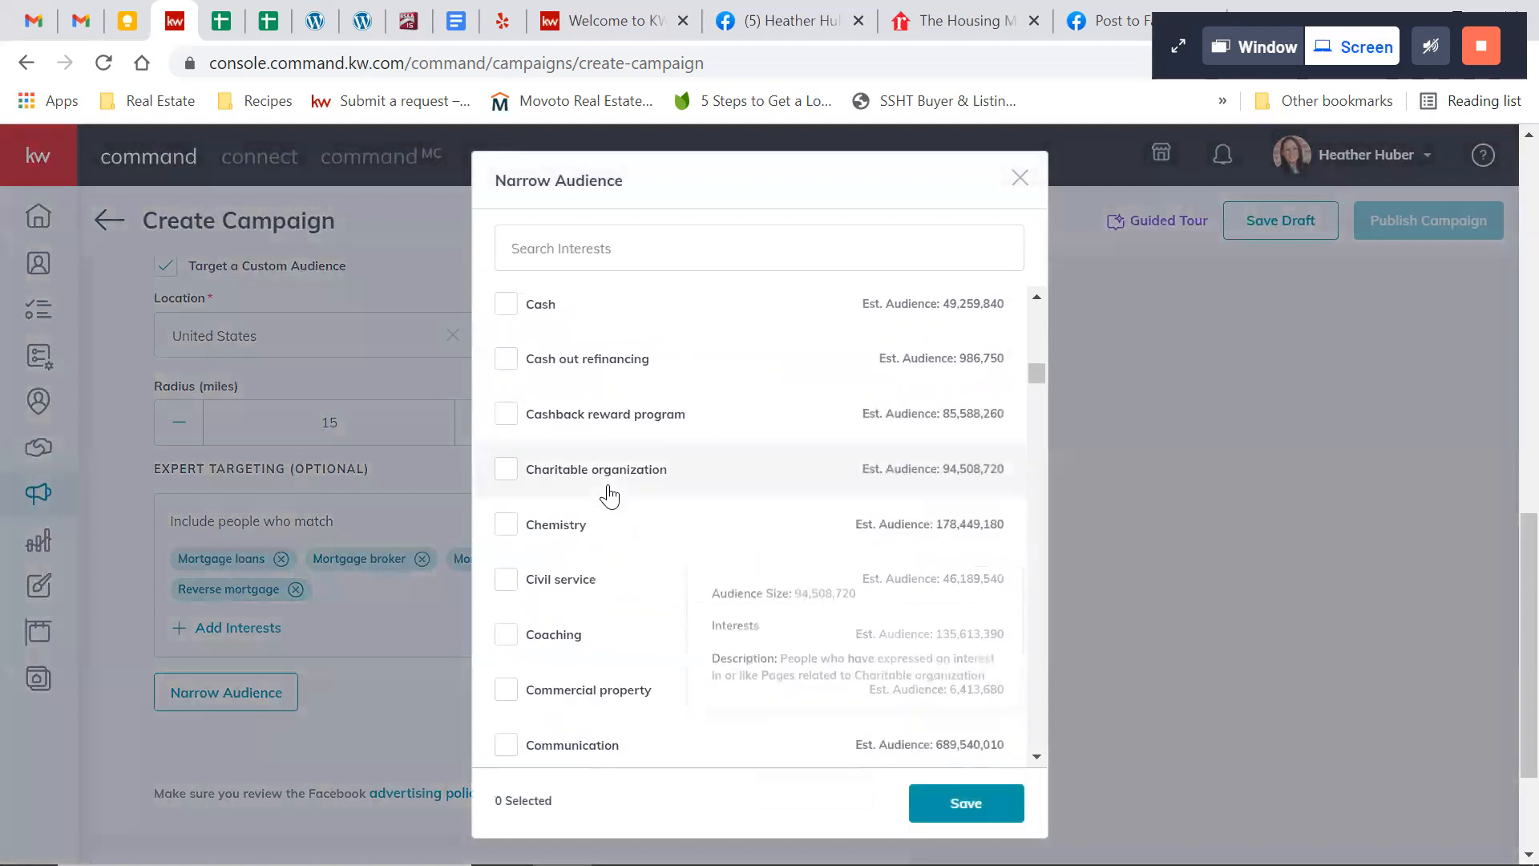
scroll(609, 497, "down", 5)
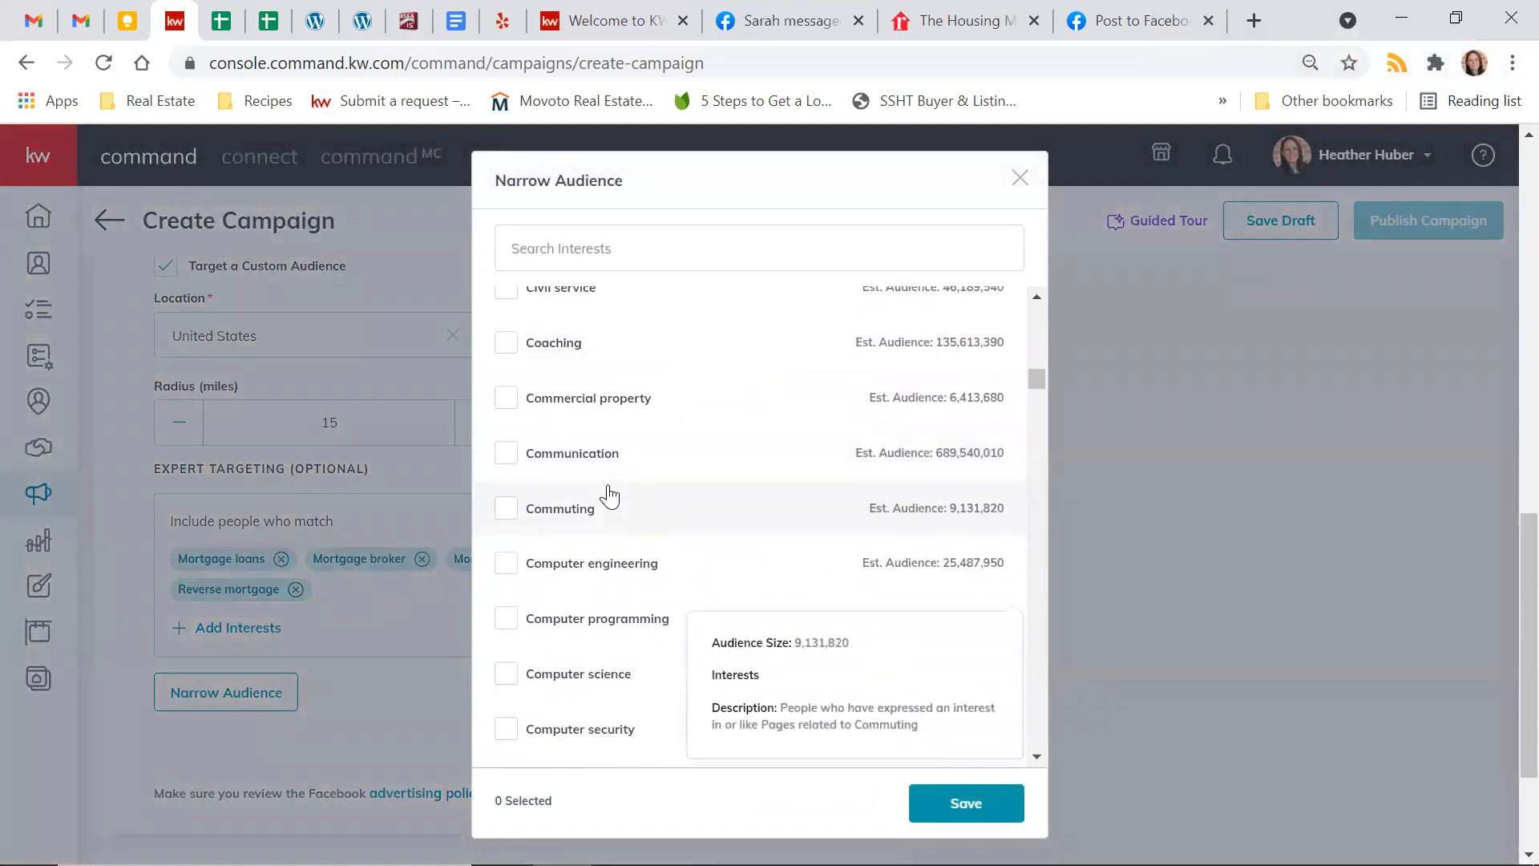
scroll(609, 496, "down", 20)
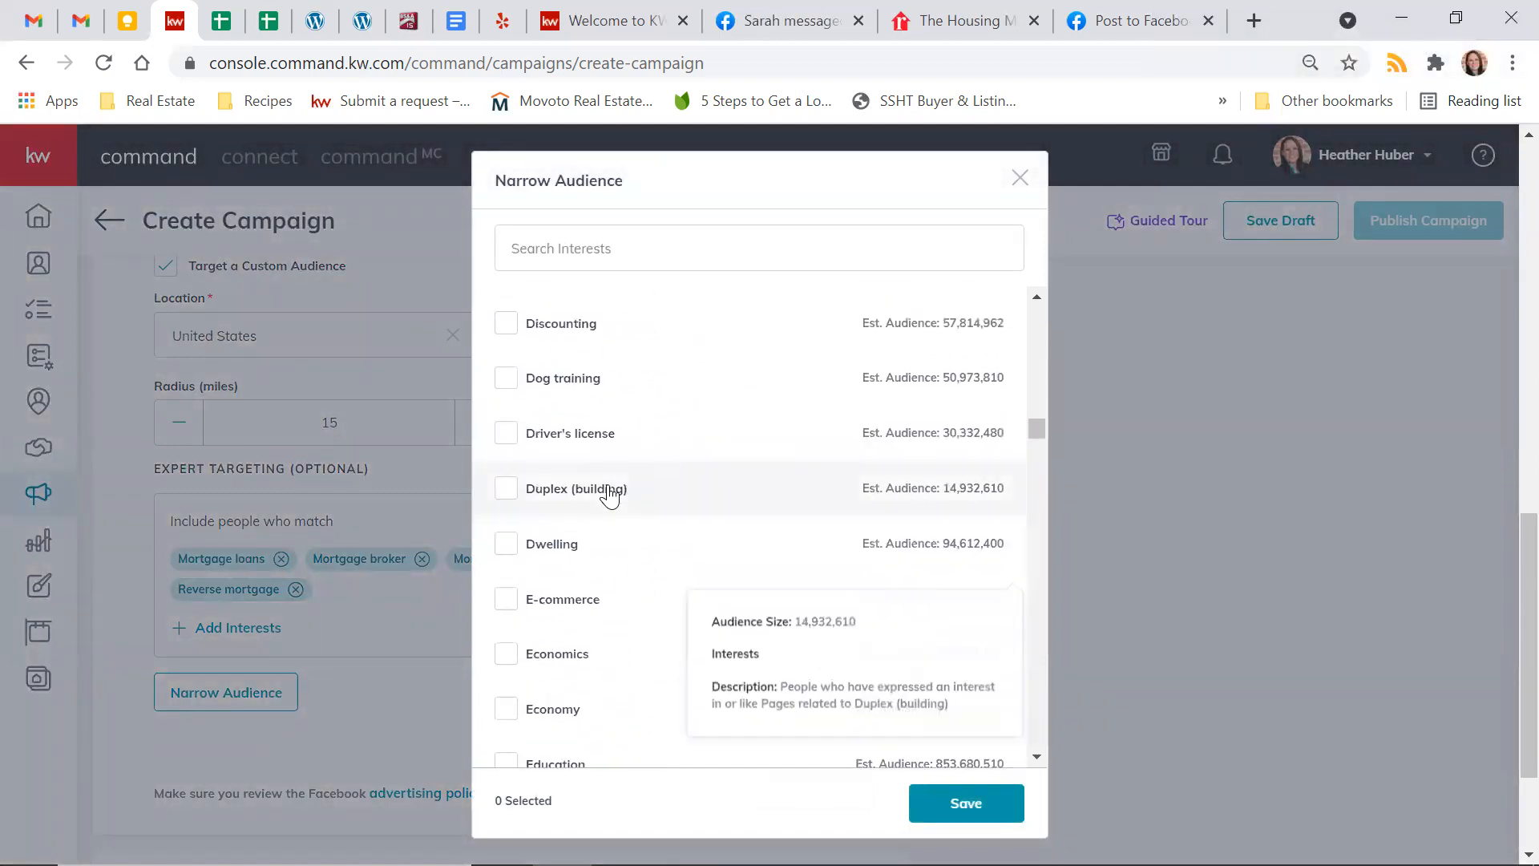
left_click(1015, 182)
Try Jun 24, 2021 as the campaign's start date, restore Jun 25, and set the end date to Jul 1, 2021
scroll(979, 550, "down", 3)
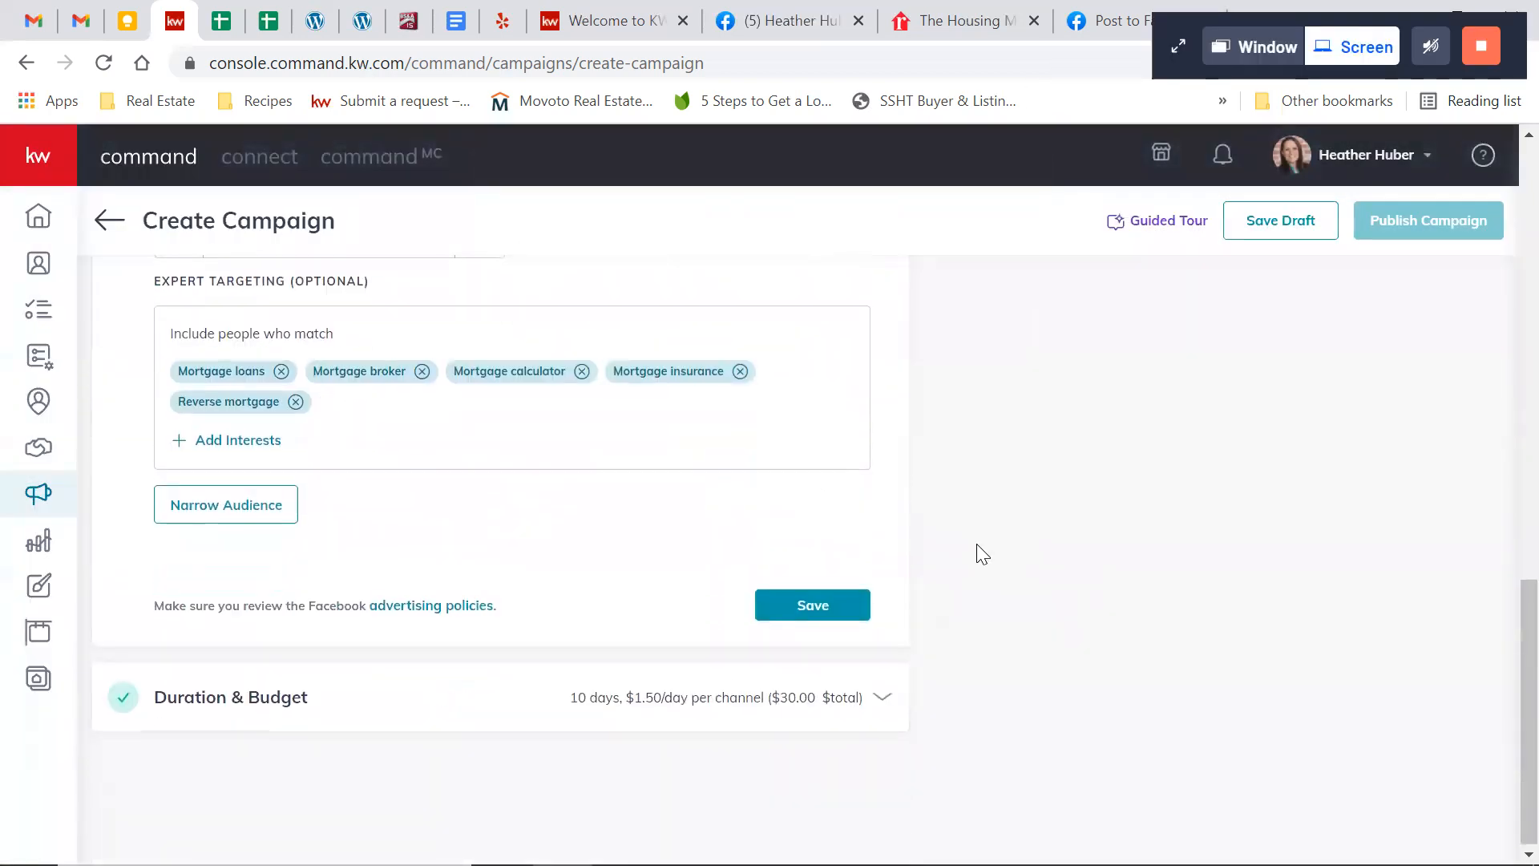
left_click(882, 702)
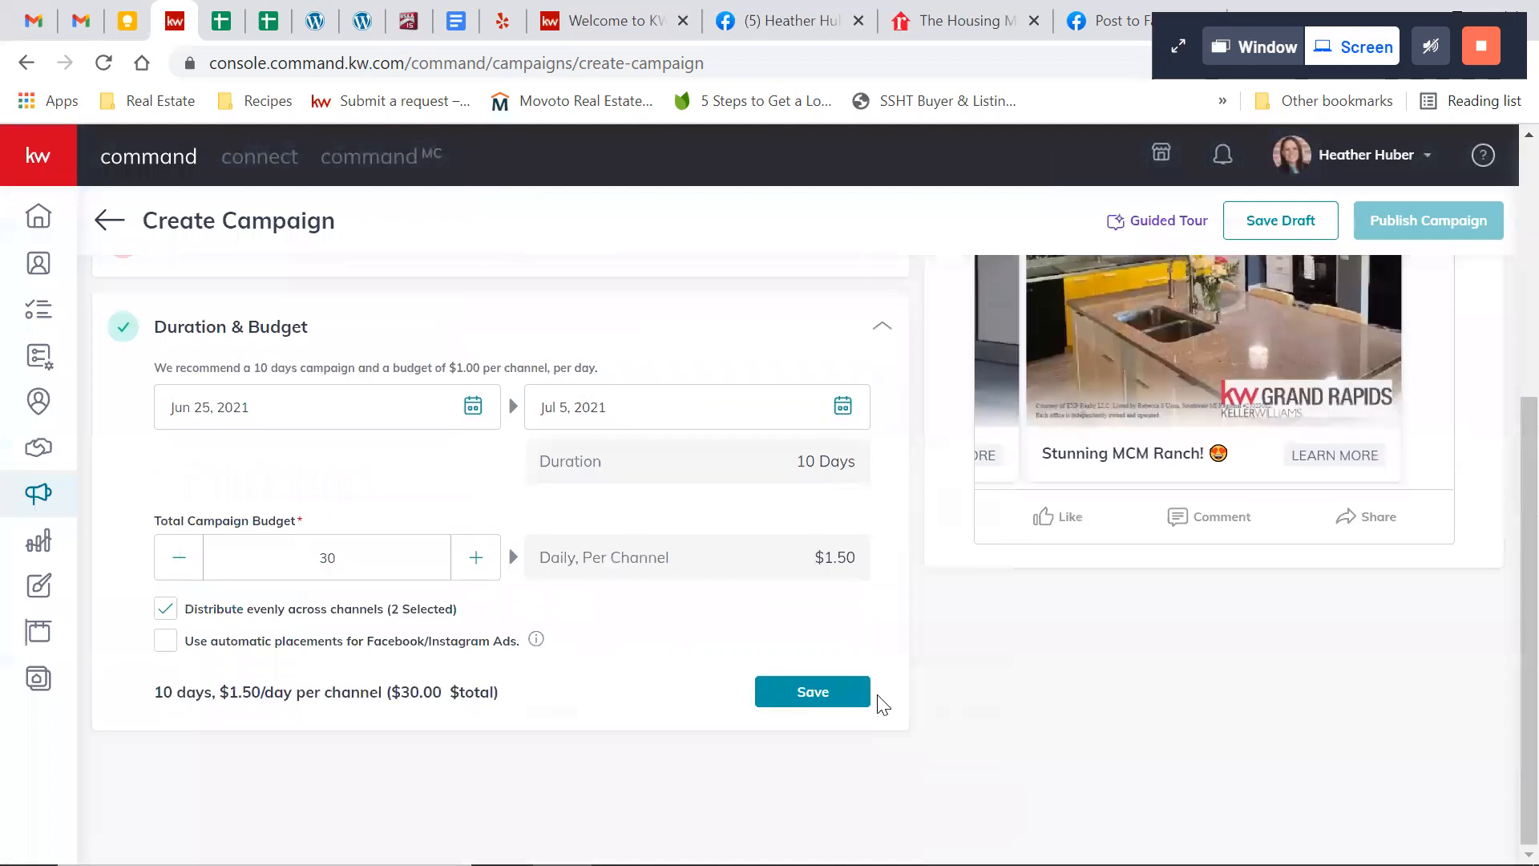
scroll(581, 363, "up", 1)
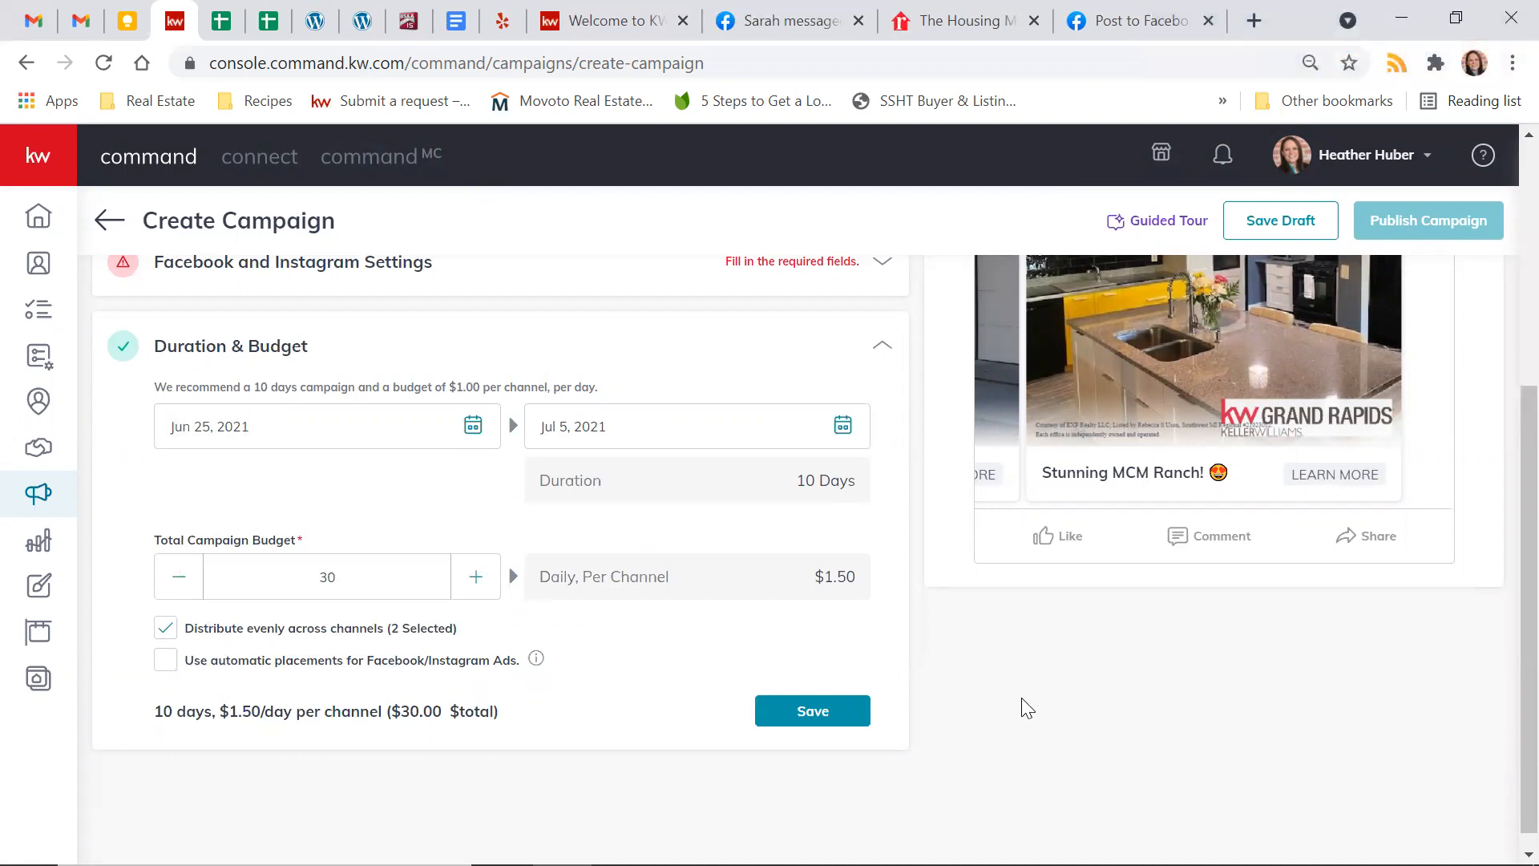
left_click(472, 425)
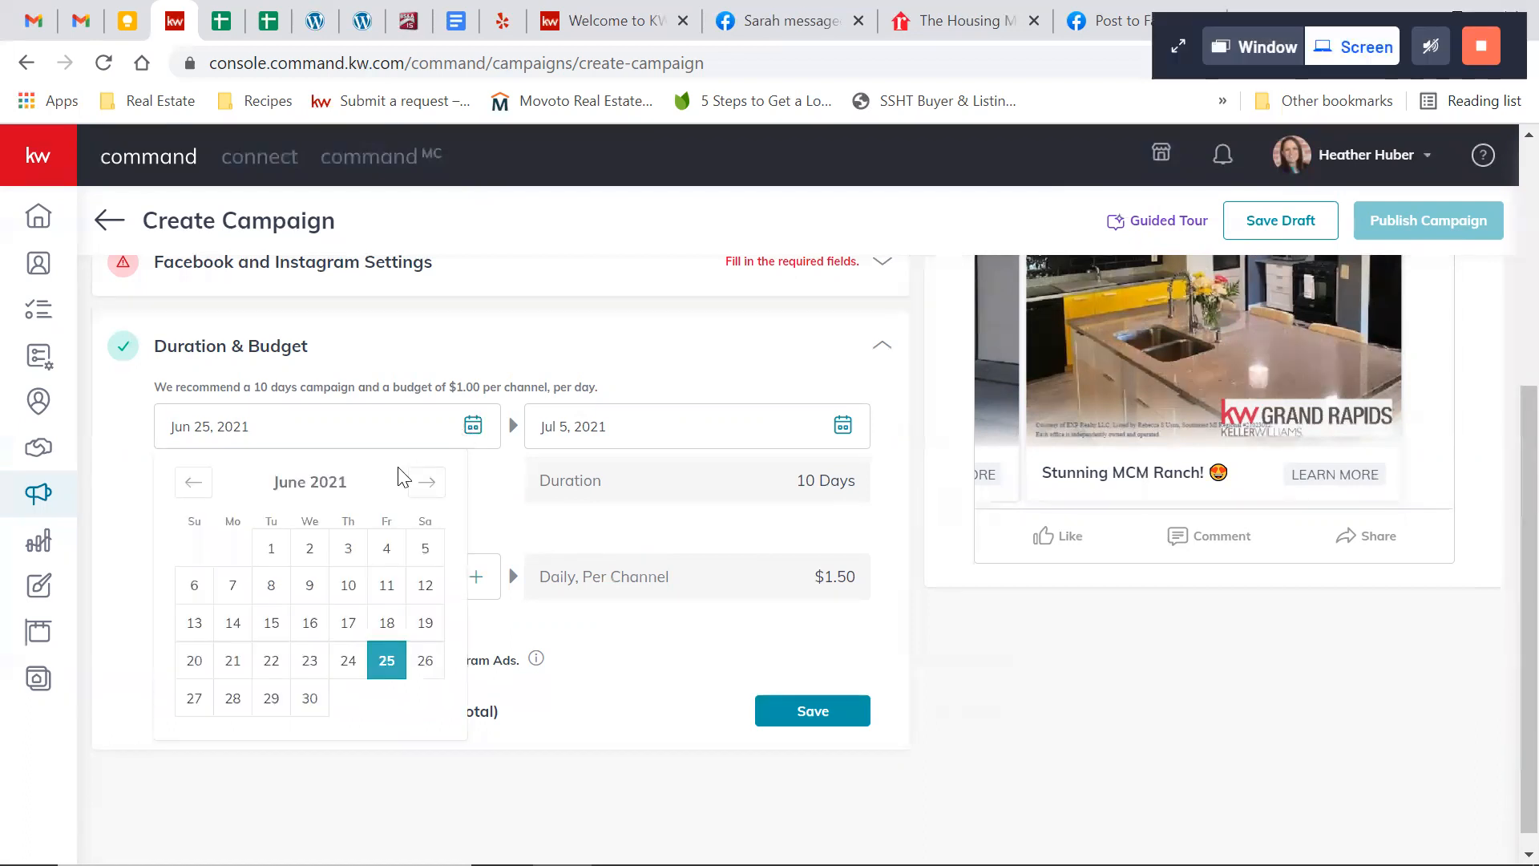
left_click(348, 659)
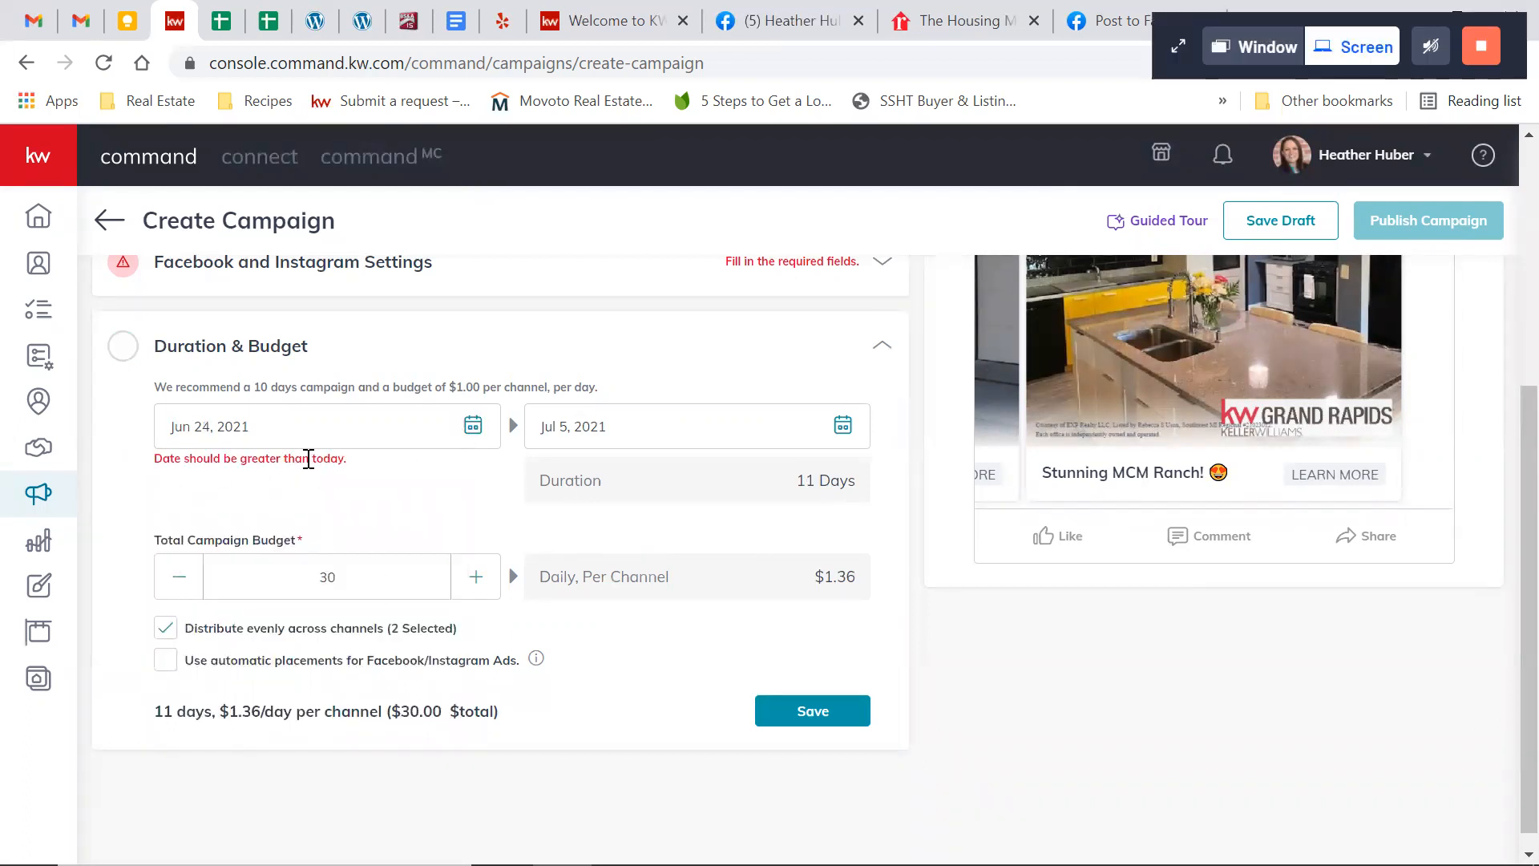
left_click(472, 426)
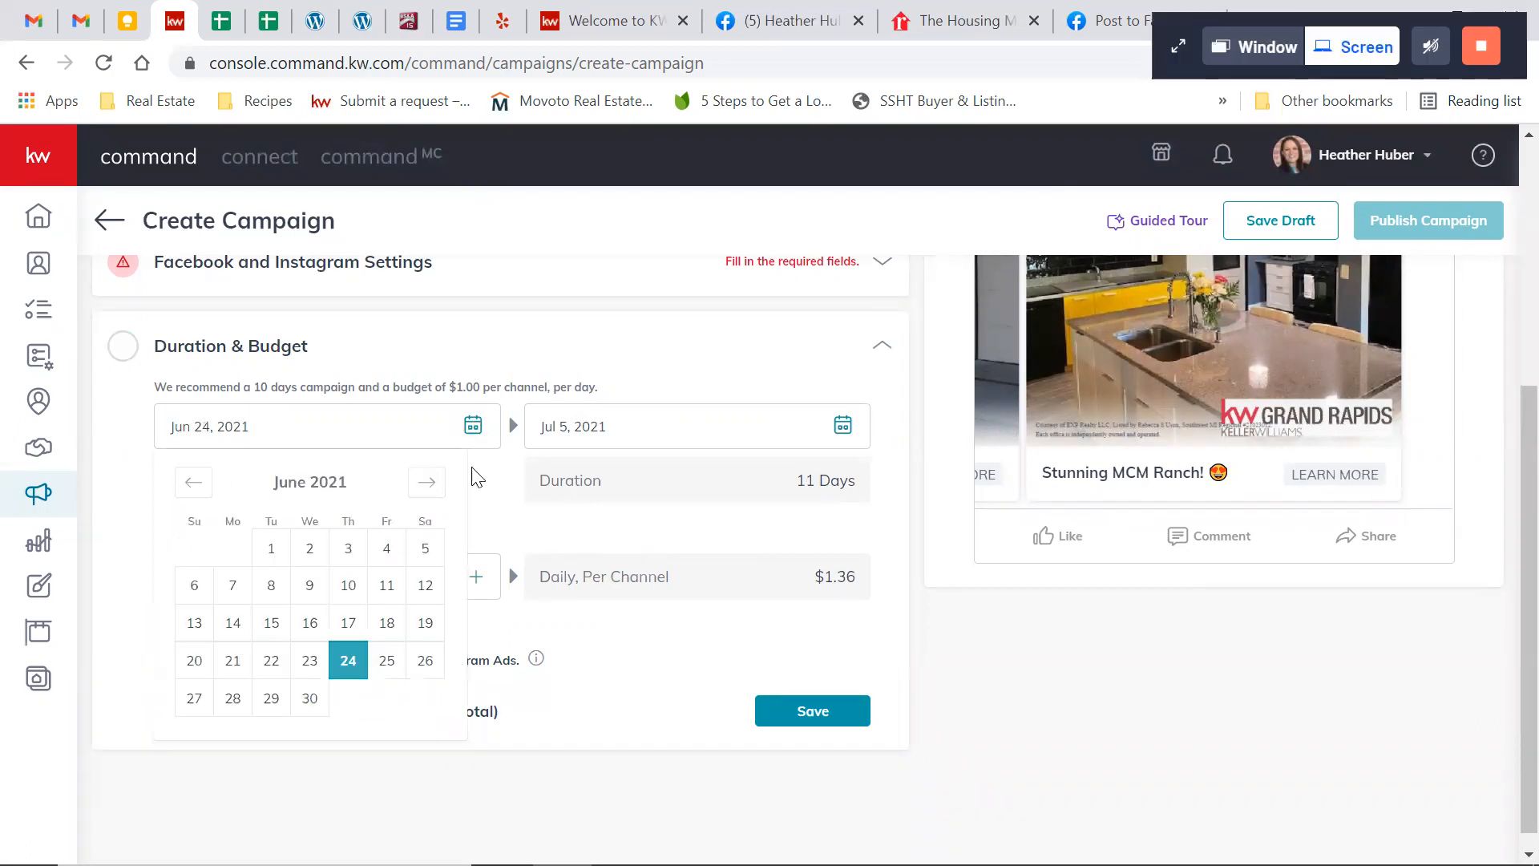
left_click(386, 660)
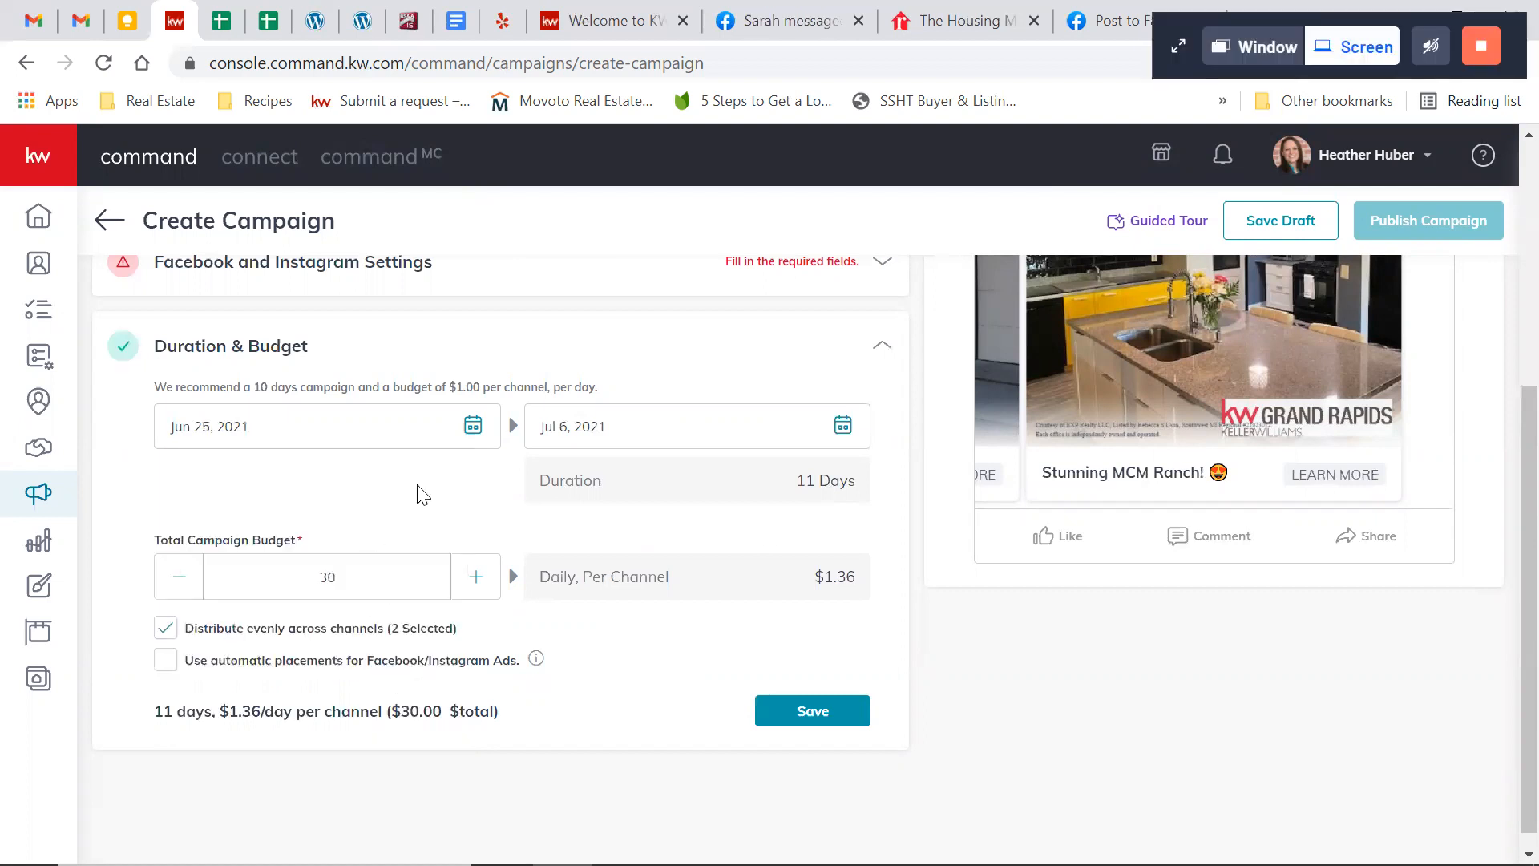
left_click(842, 425)
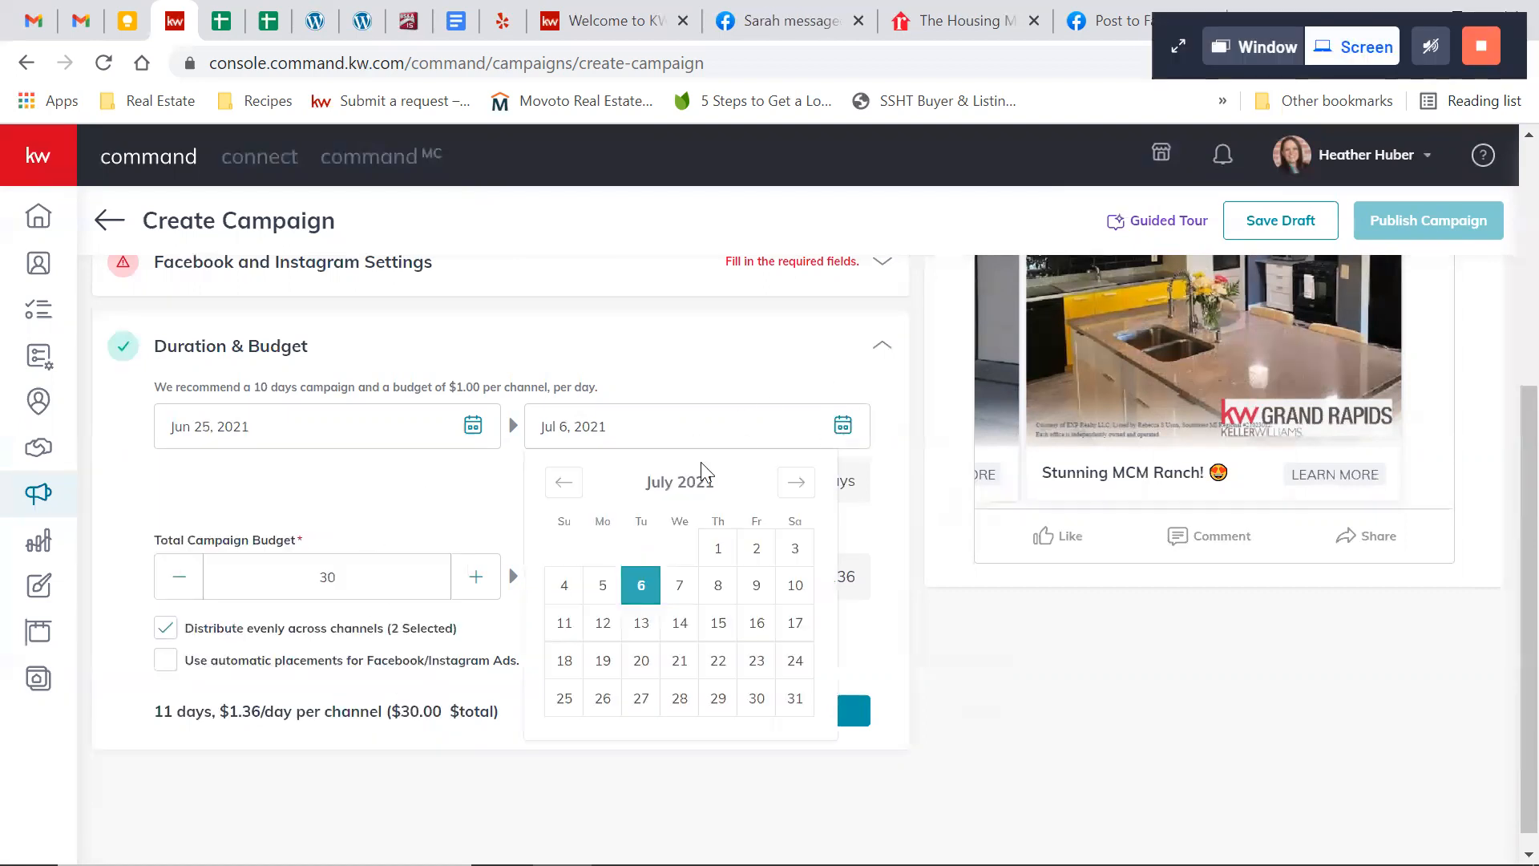
left_click(719, 550)
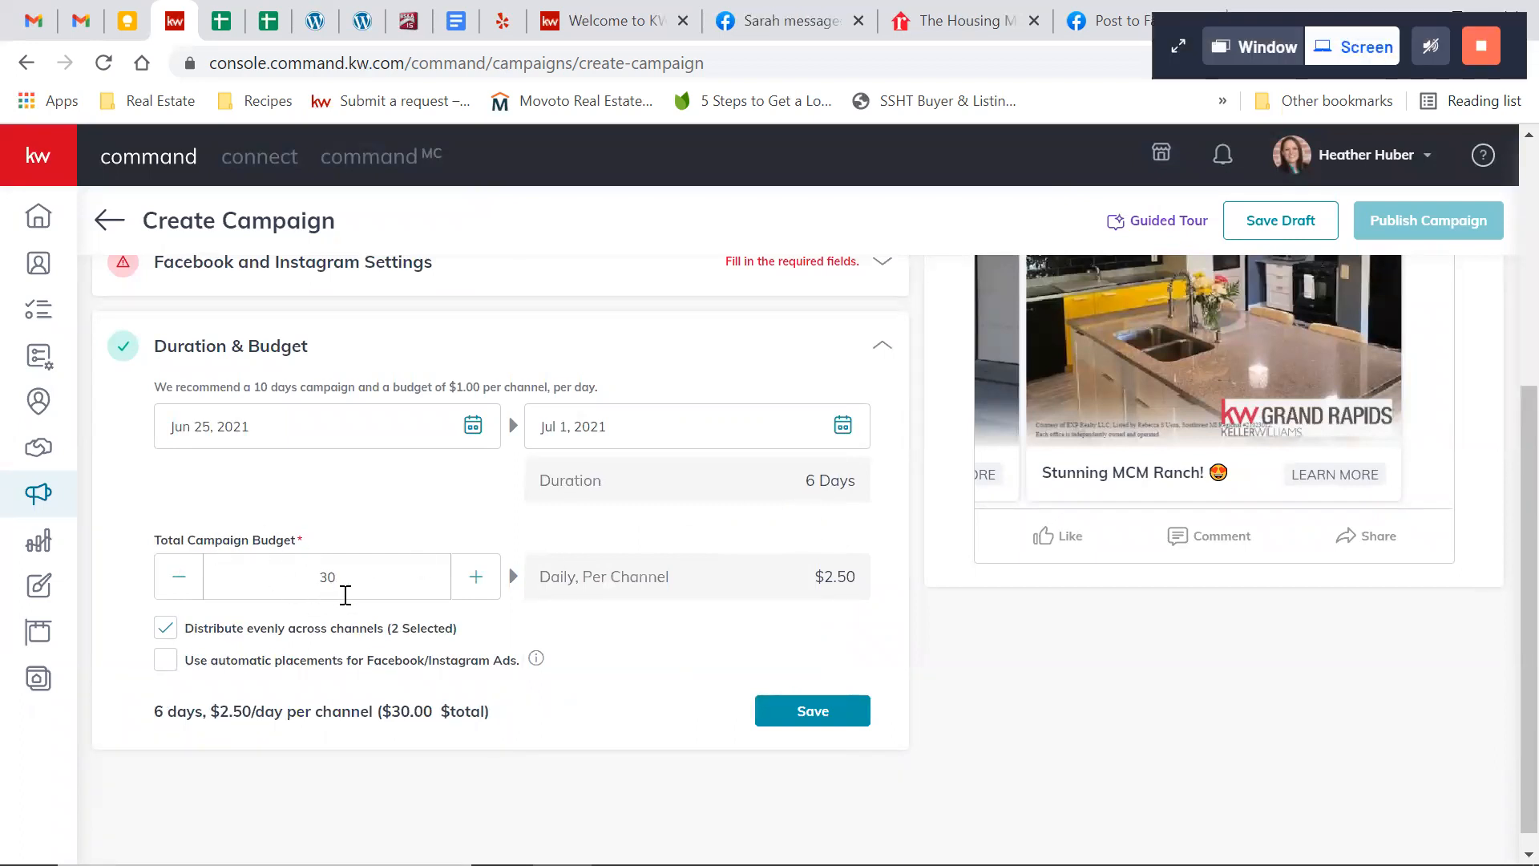
Lower the total campaign budget to $27
left_click(178, 577)
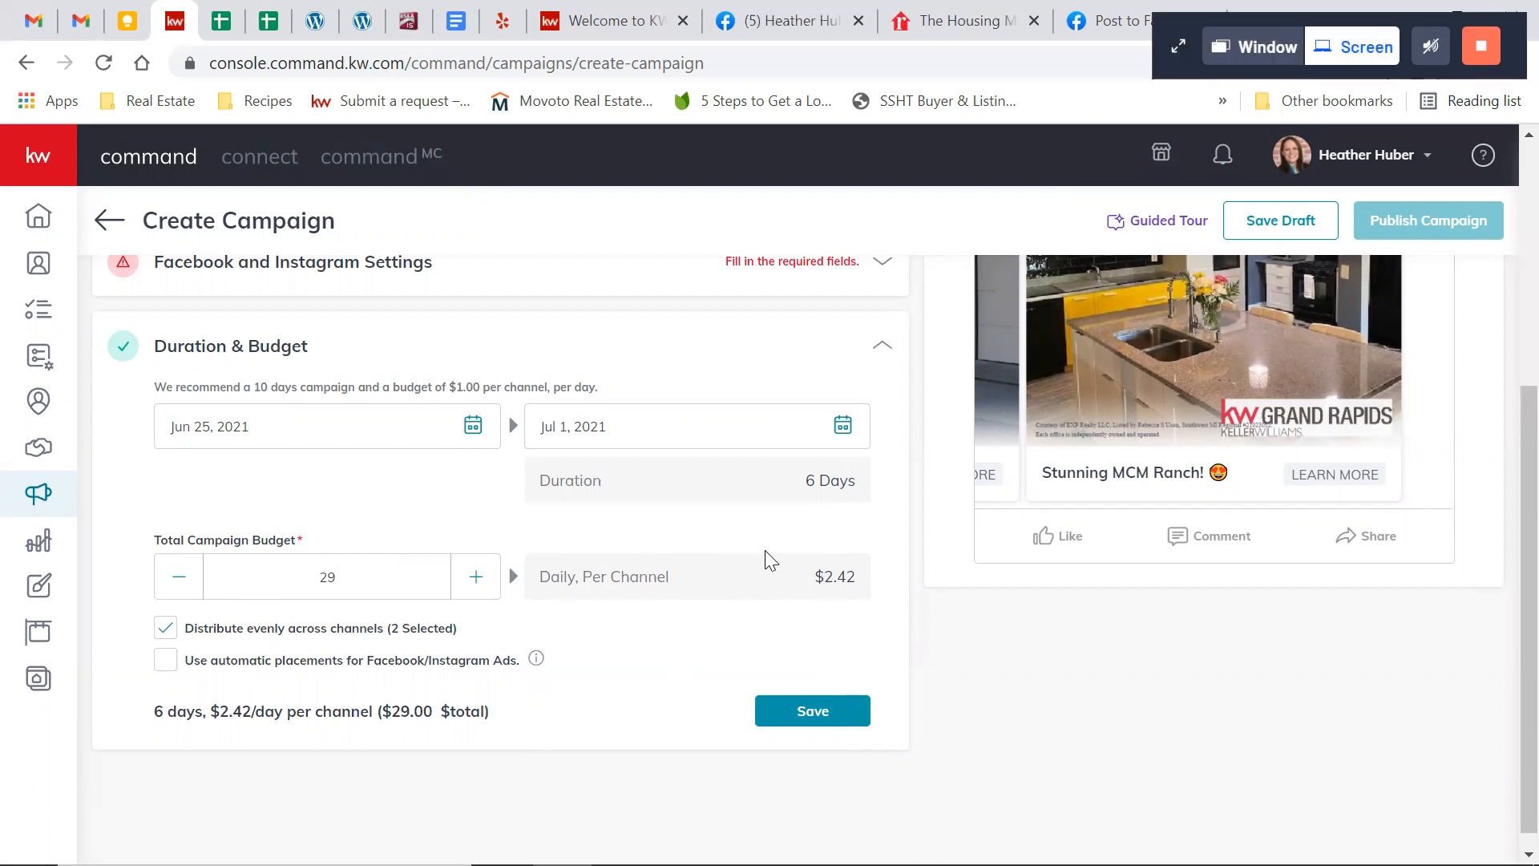
left_click(181, 583)
left_click(182, 585)
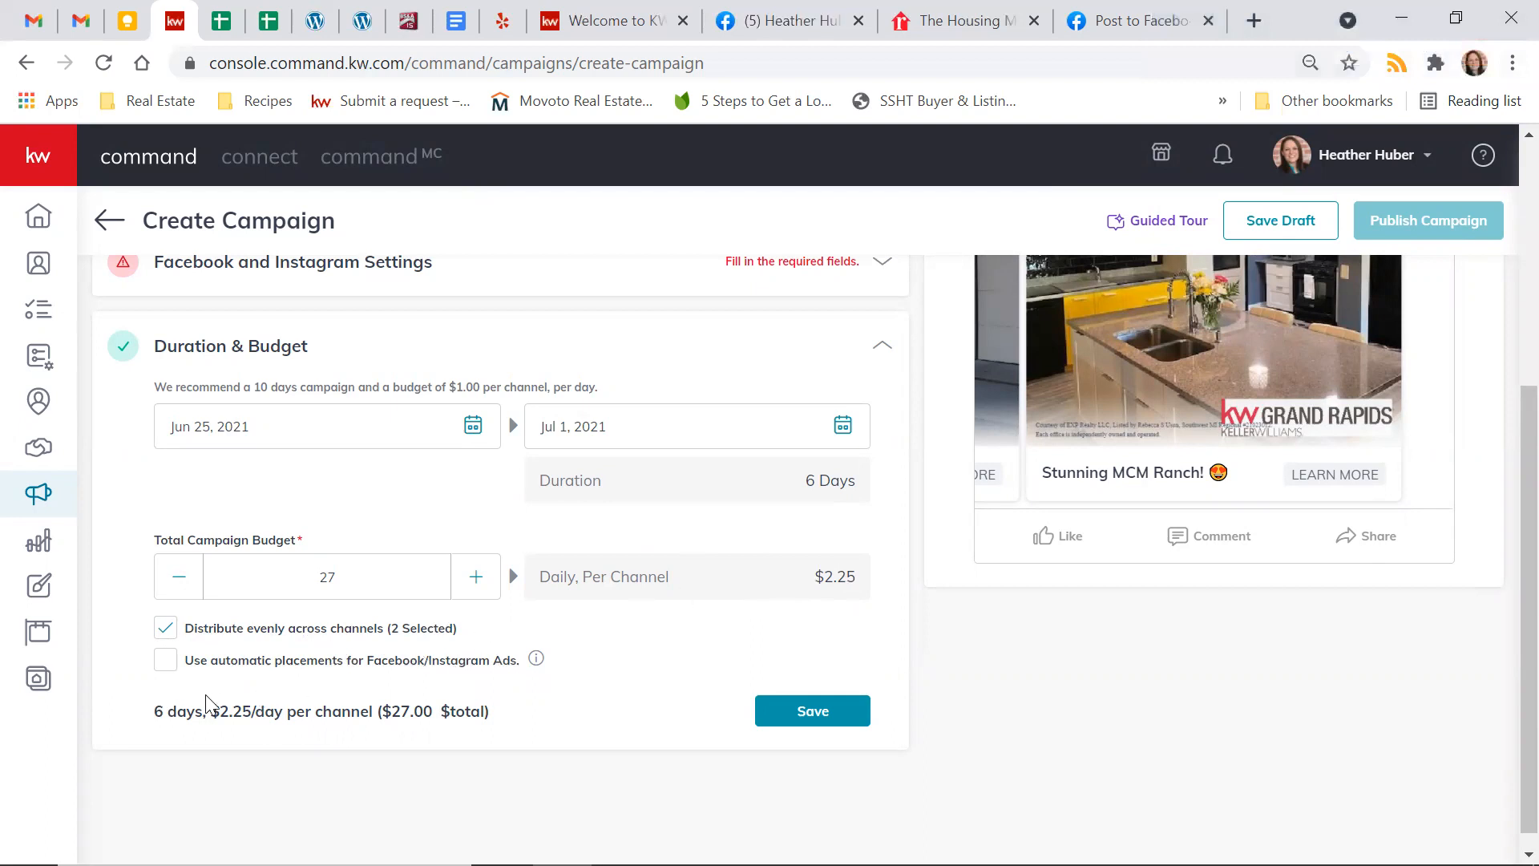
Try automatic placements for Facebook/Instagram ads, return to even distribution across channels, and save the duration and budget
left_click(166, 670)
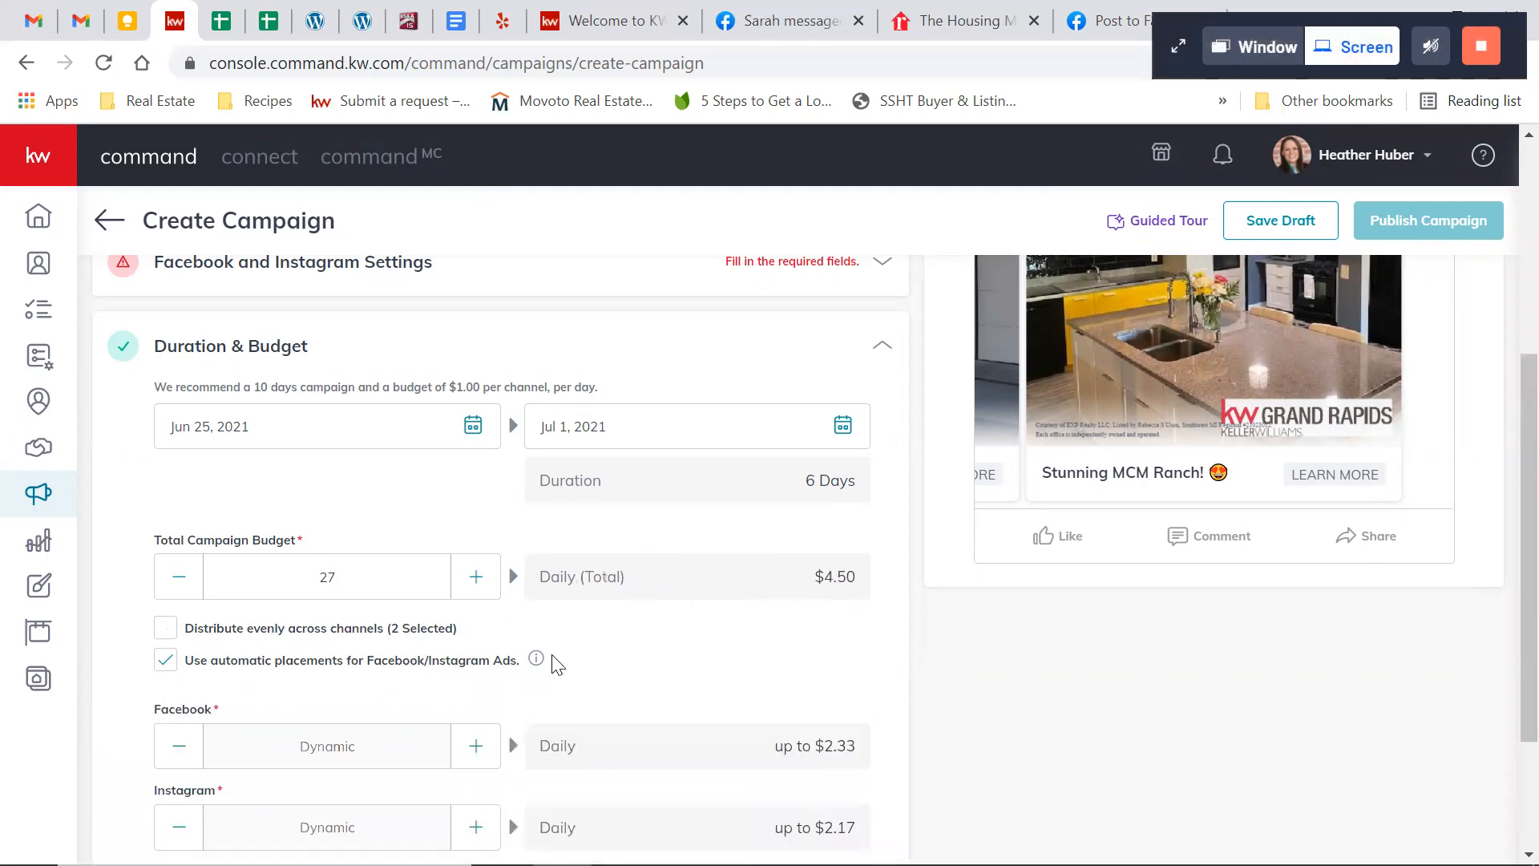
scroll(552, 661, "down", 2)
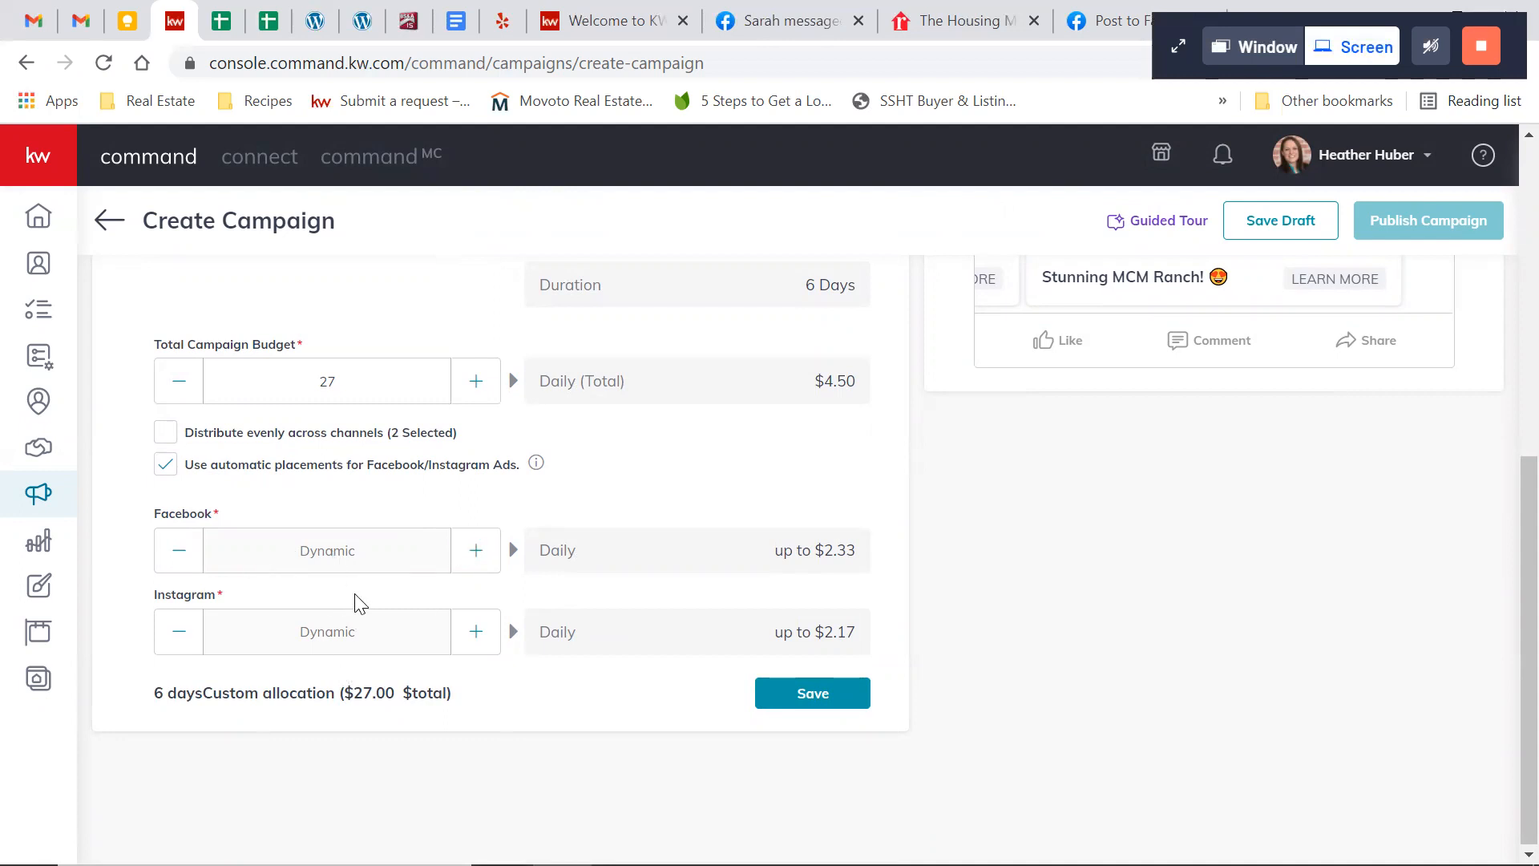
left_click(168, 436)
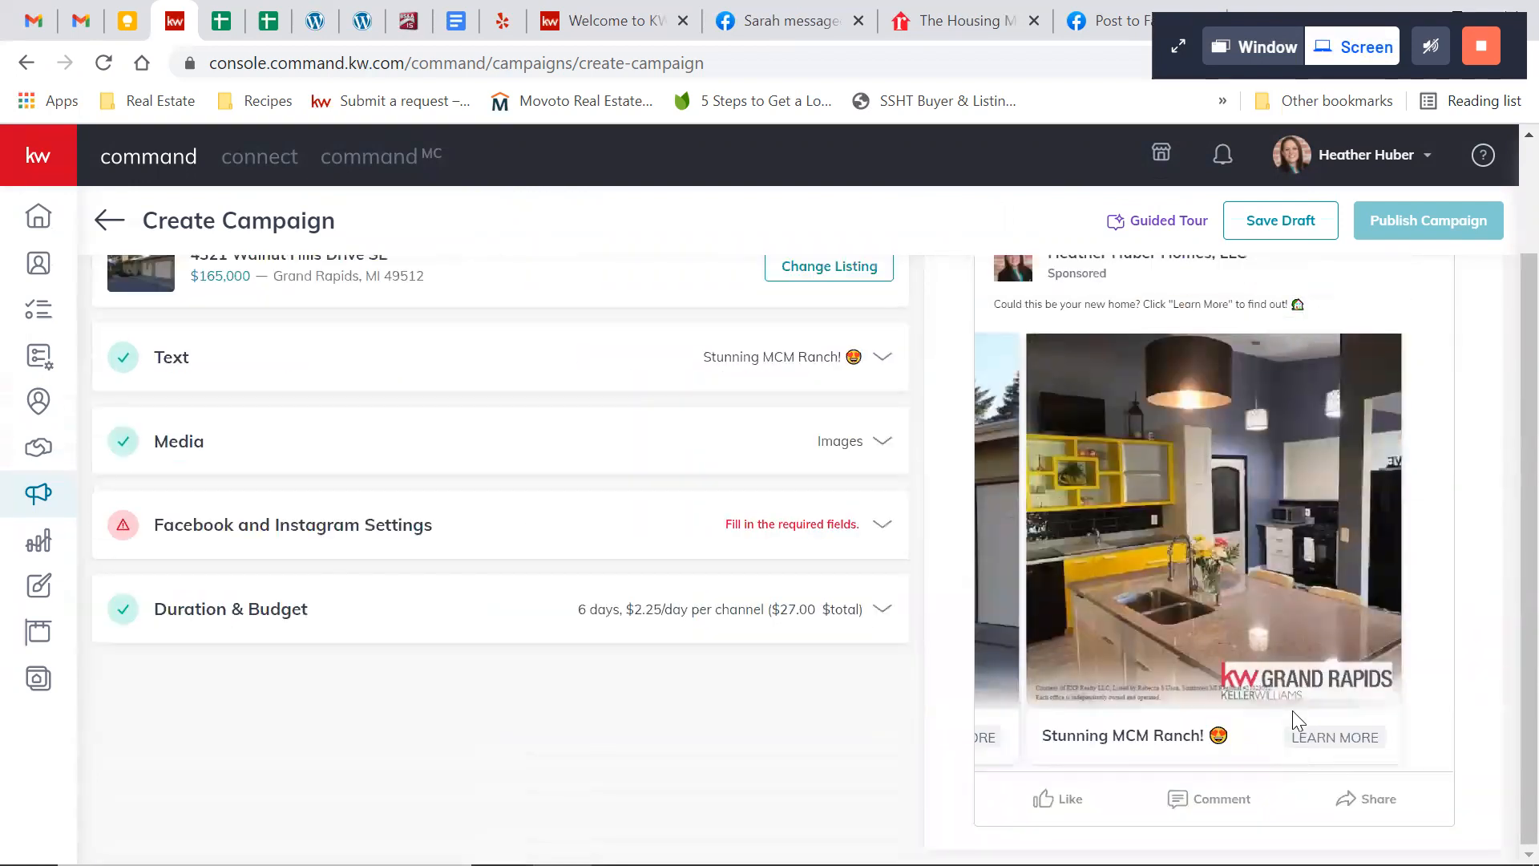
Reopen the Facebook and Instagram settings and check the destination's required Website URL field
scroll(887, 637, "up", 2)
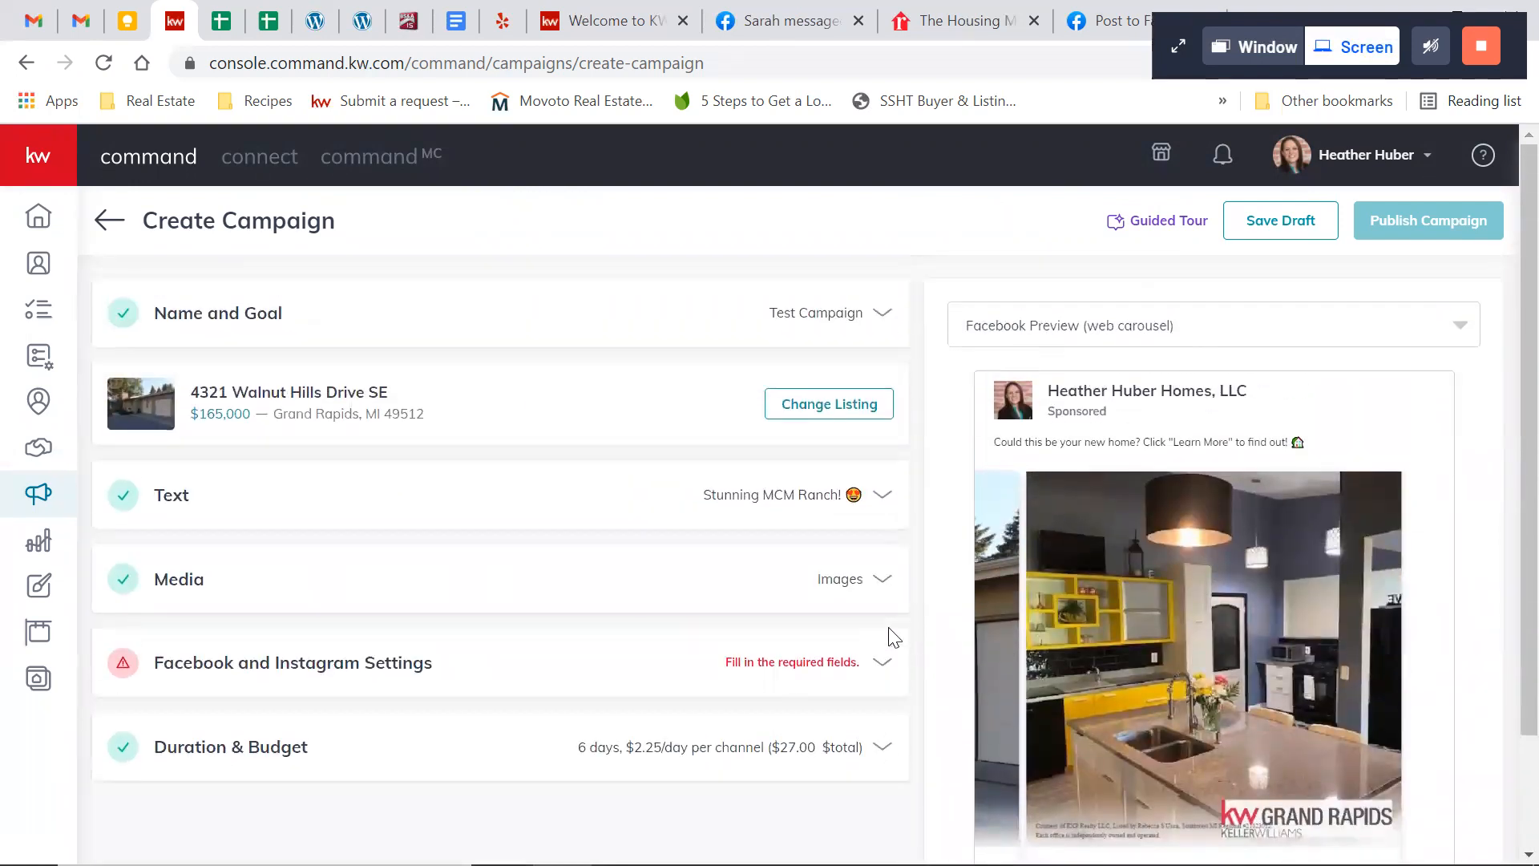
left_click(835, 668)
scroll(622, 652, "down", 6)
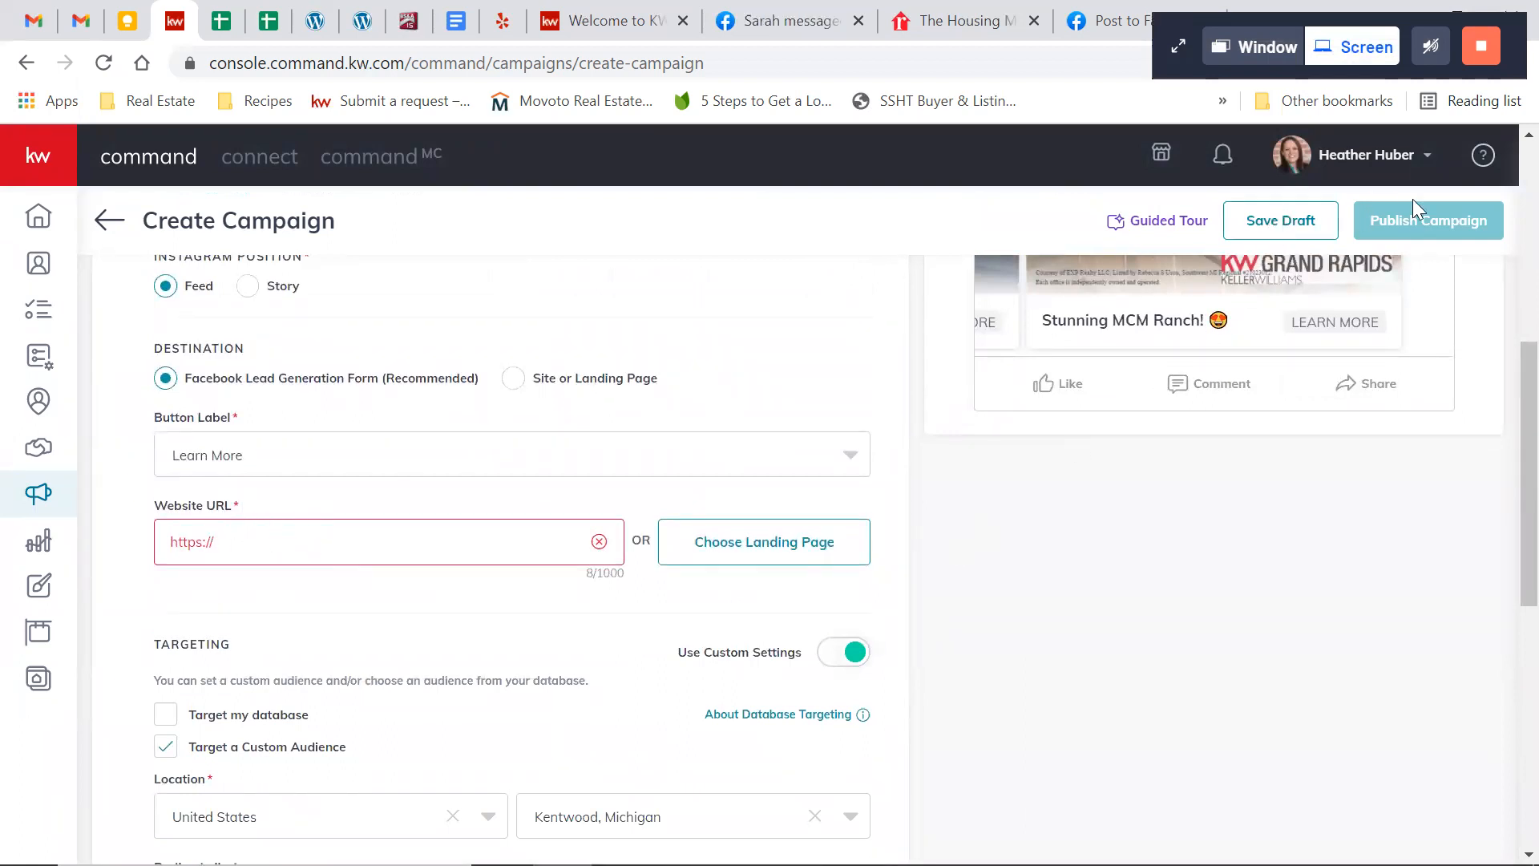
Save the campaign as a draft and expand Test Campaign in the paid ads list to show its channels
left_click(1247, 225)
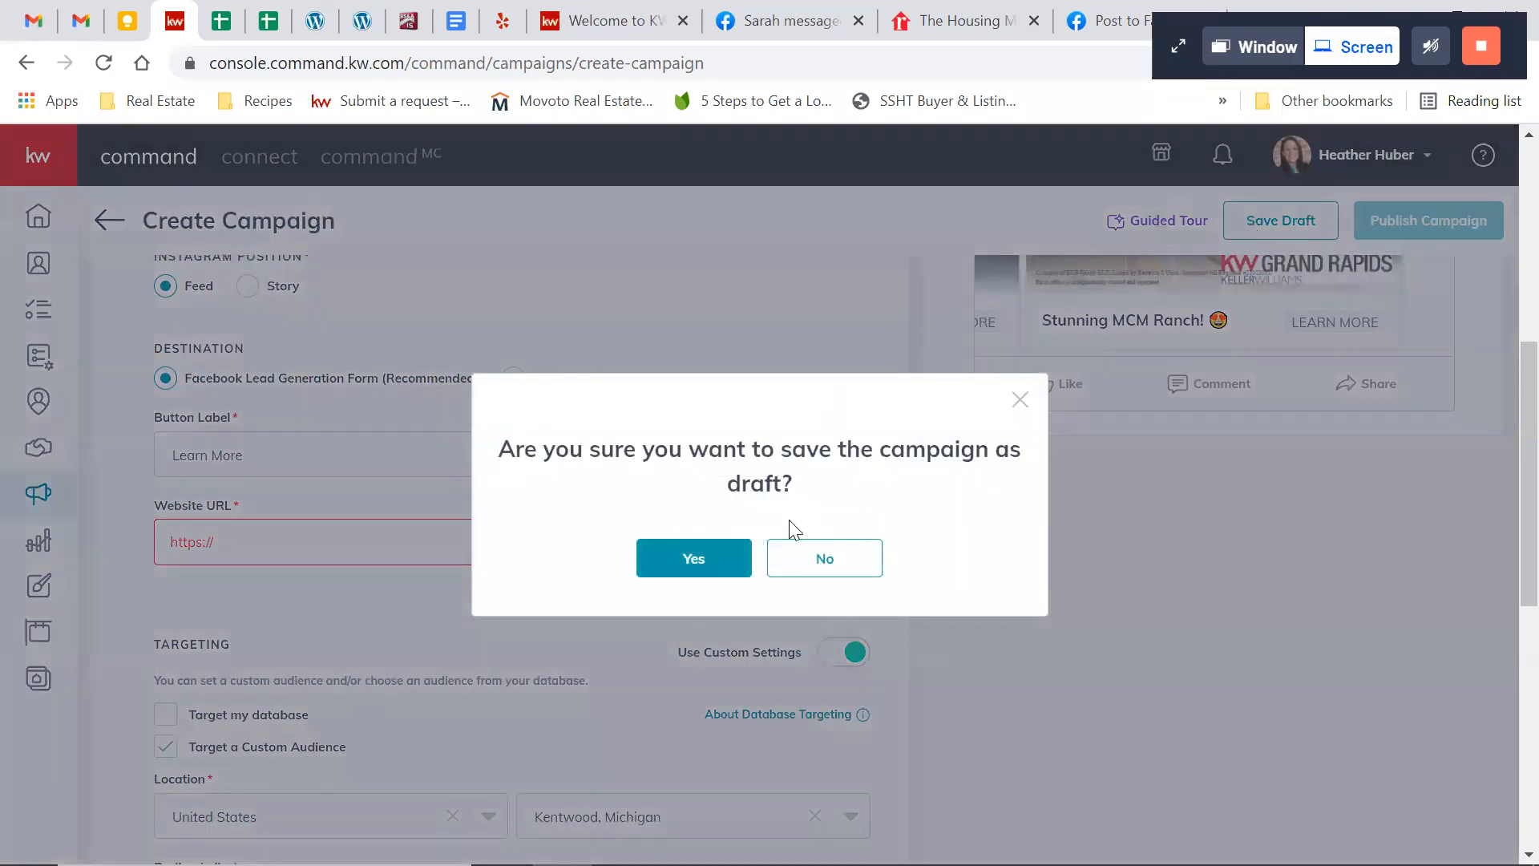
left_click(694, 565)
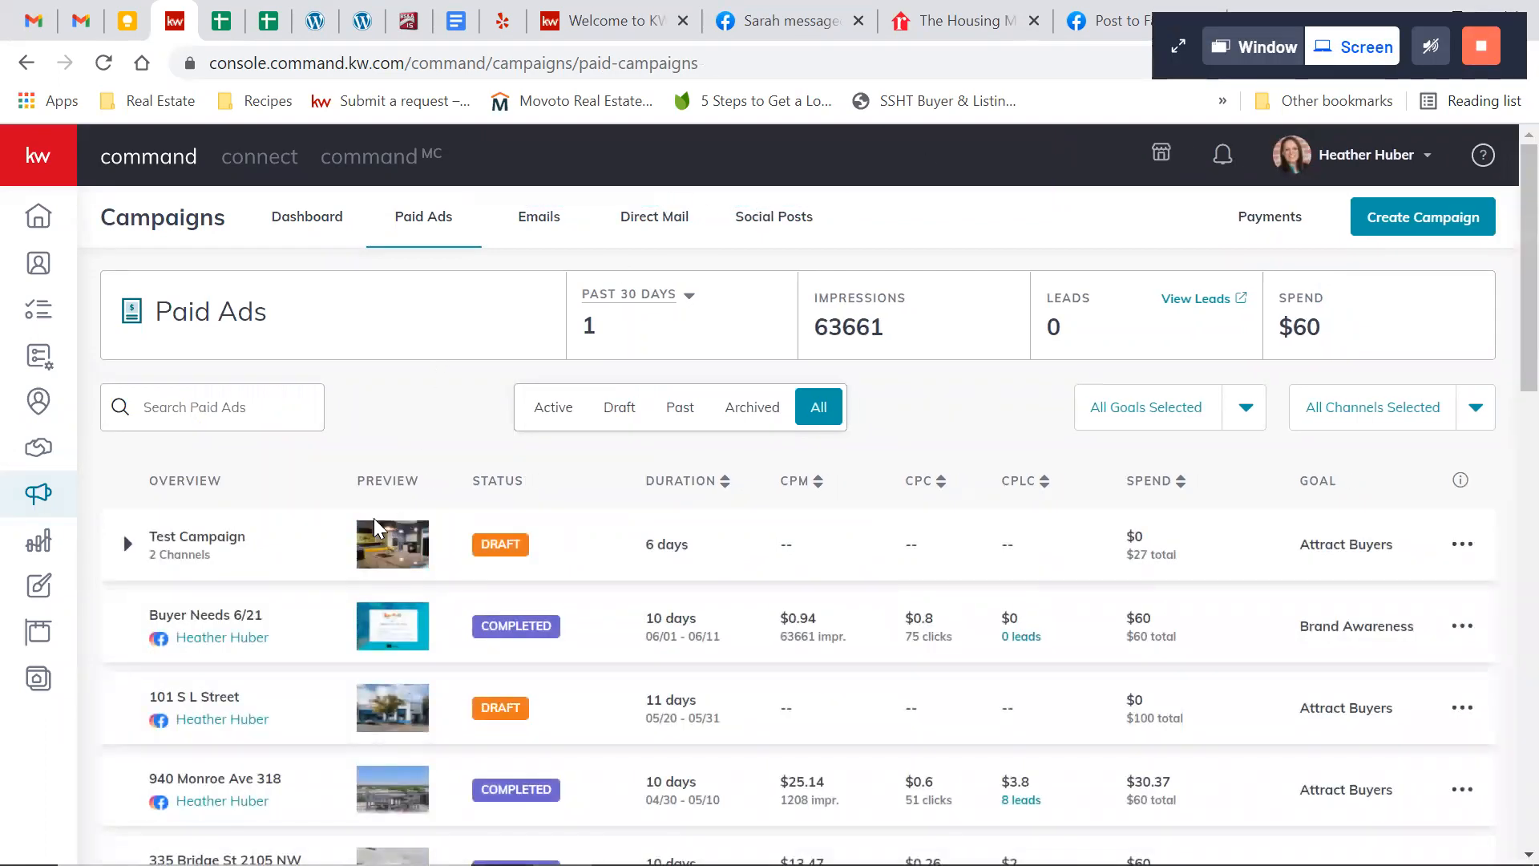
left_click(127, 545)
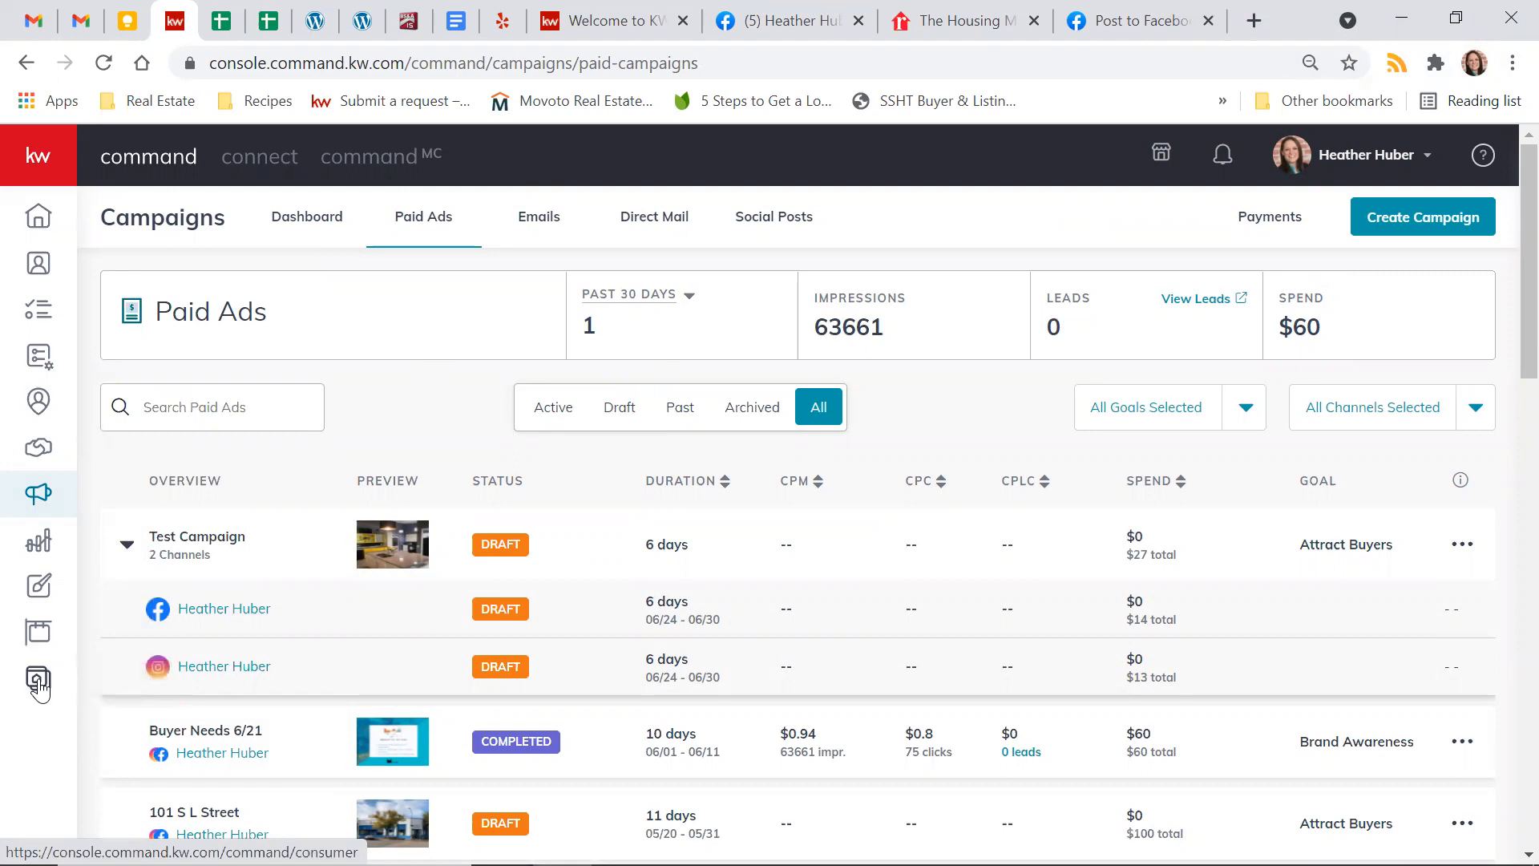
Go to the Consumer section and create a new page as a landing page for lead generation
left_click(39, 684)
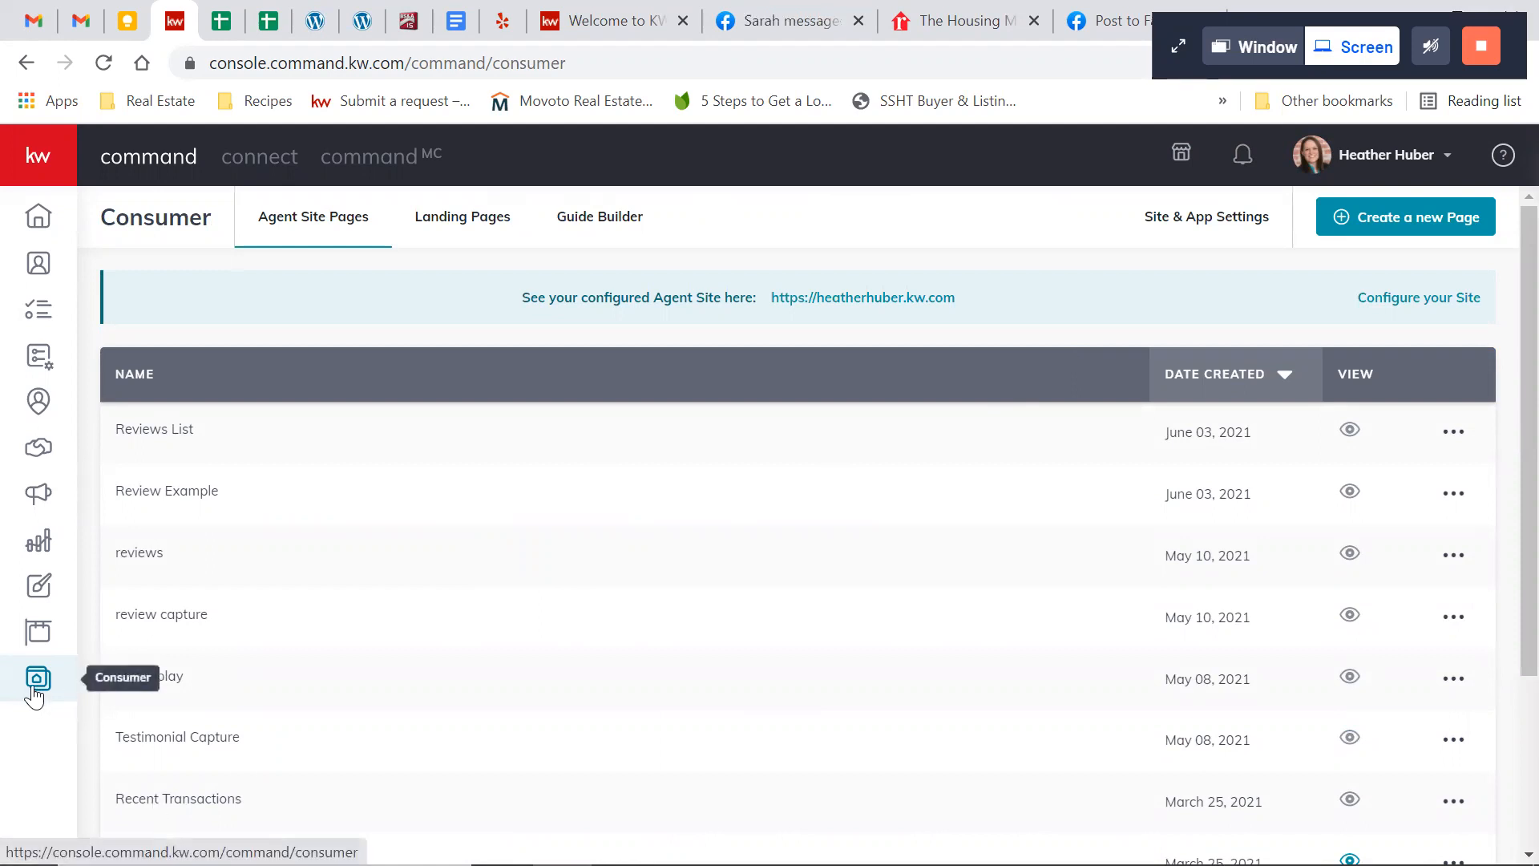
left_click(1424, 231)
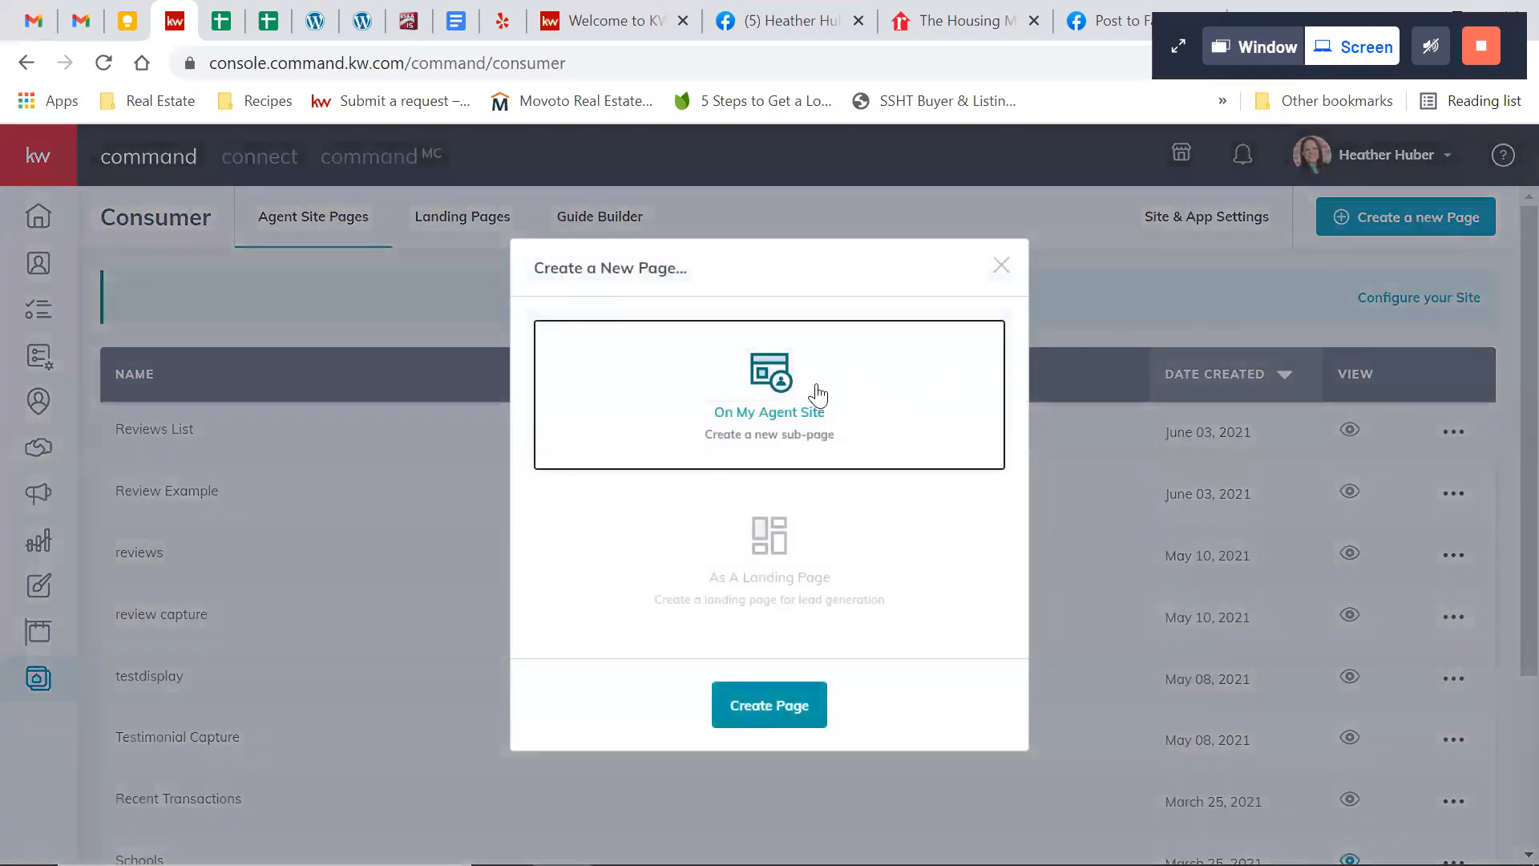
left_click(757, 587)
left_click(780, 719)
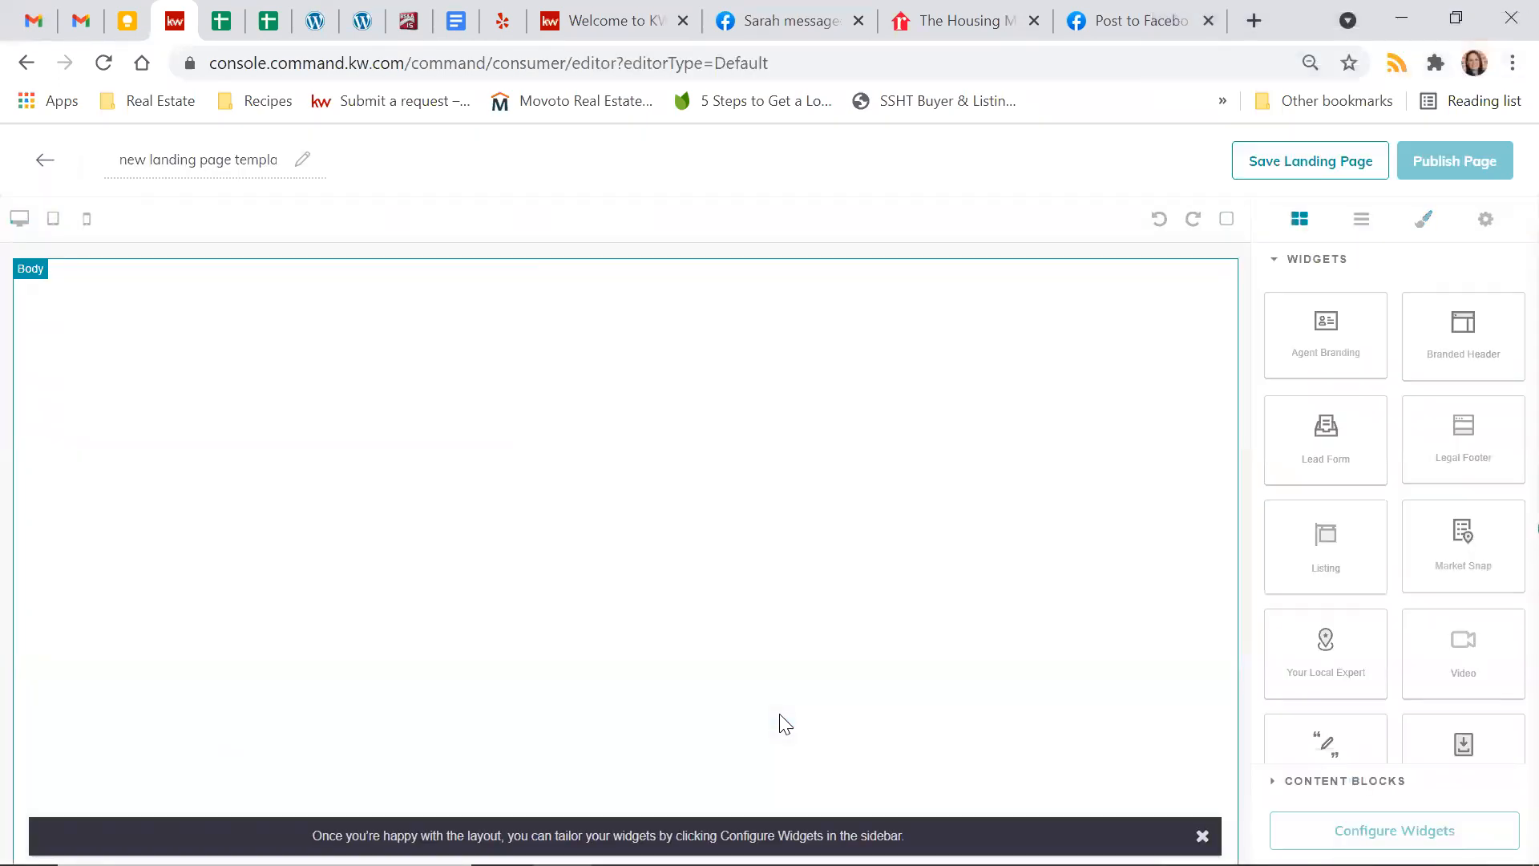
Name the new landing page "test webpage"
triple_click(182, 153)
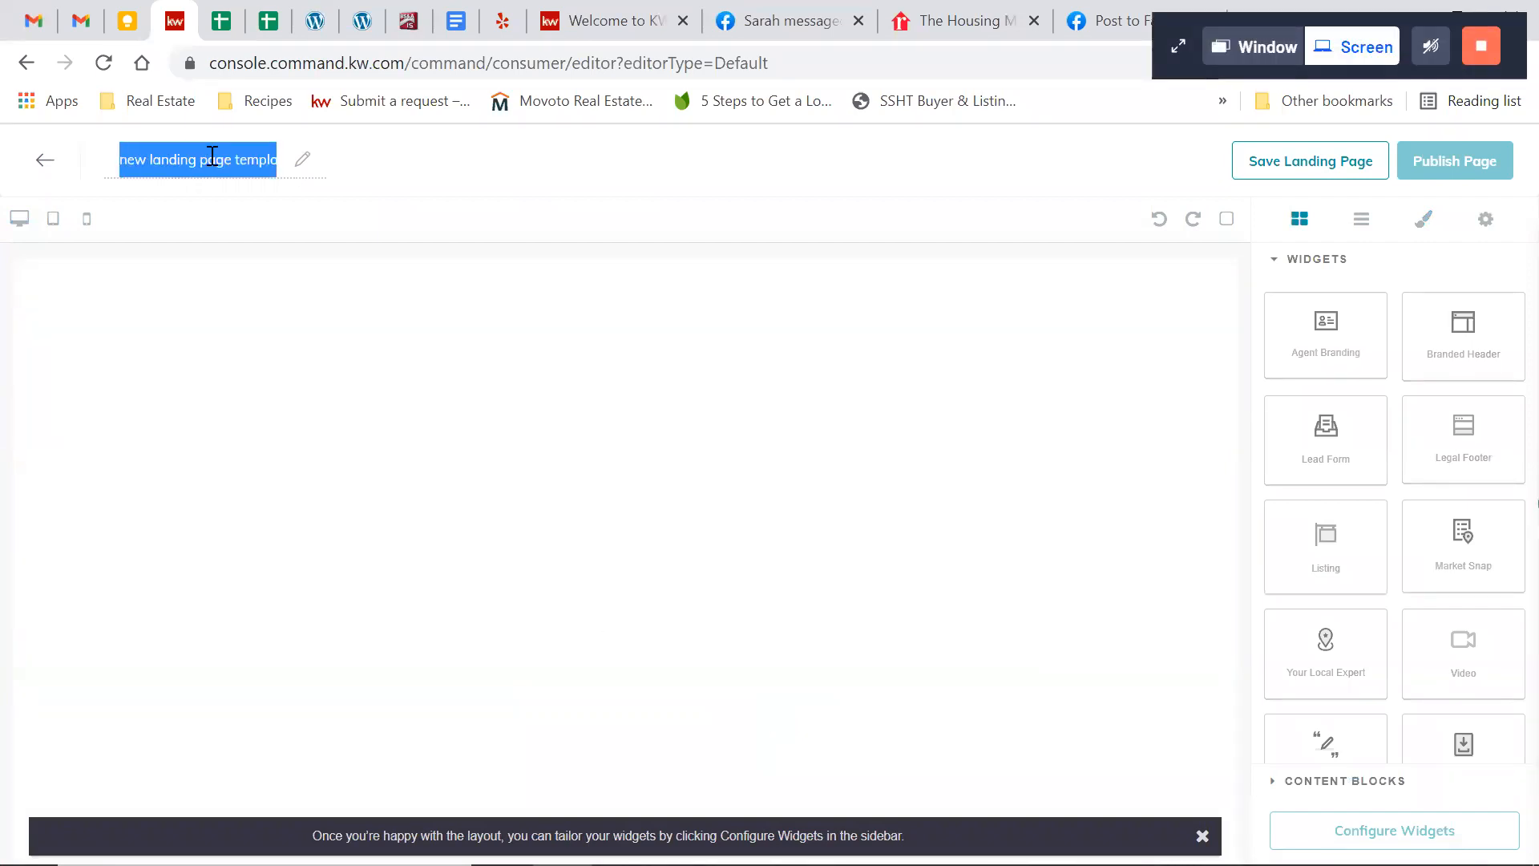
type("test w")
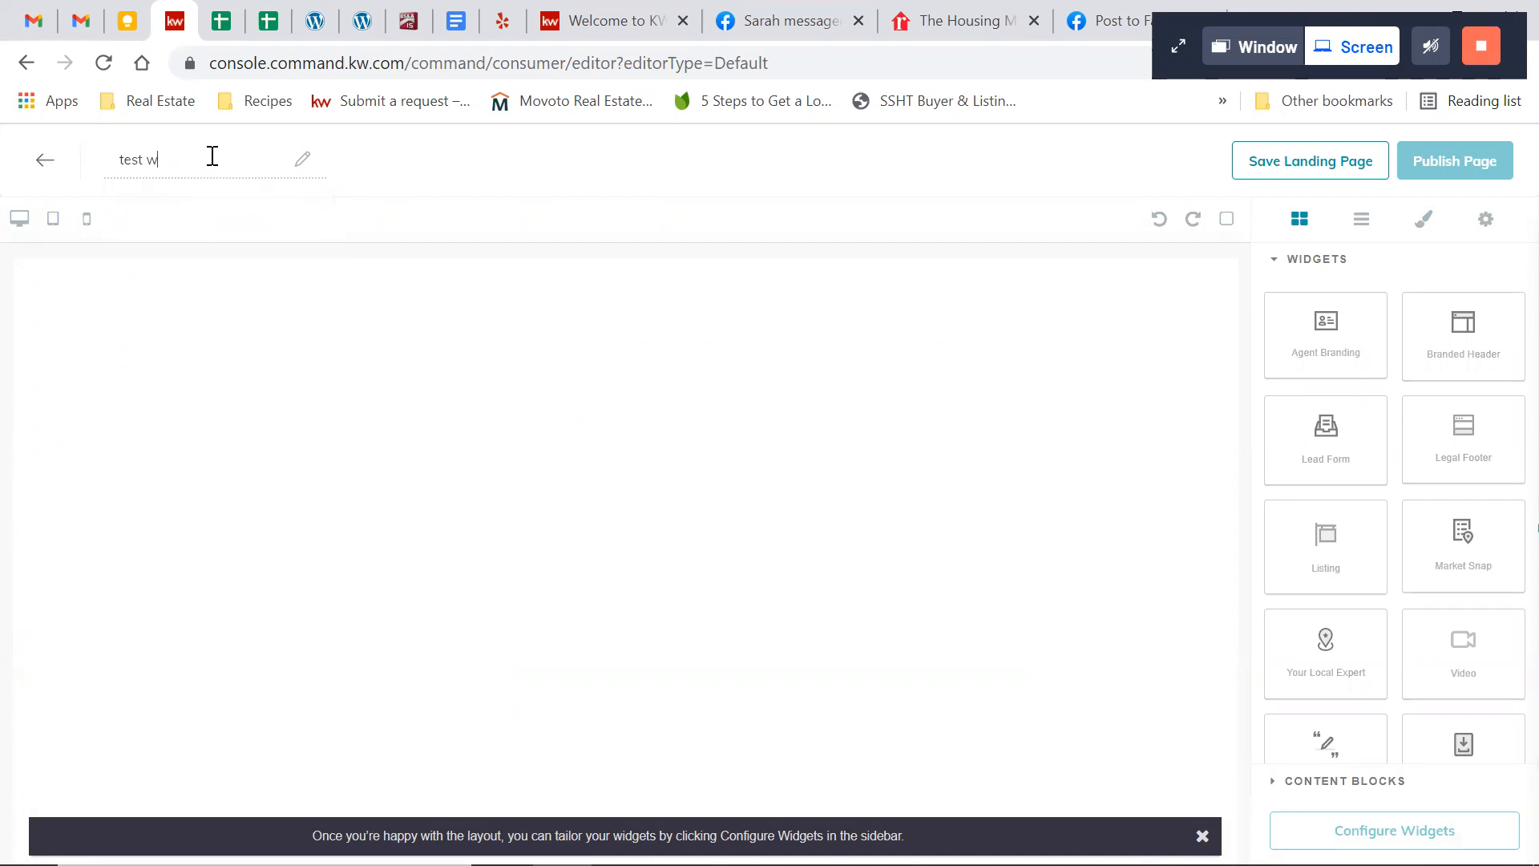
type("ebpage")
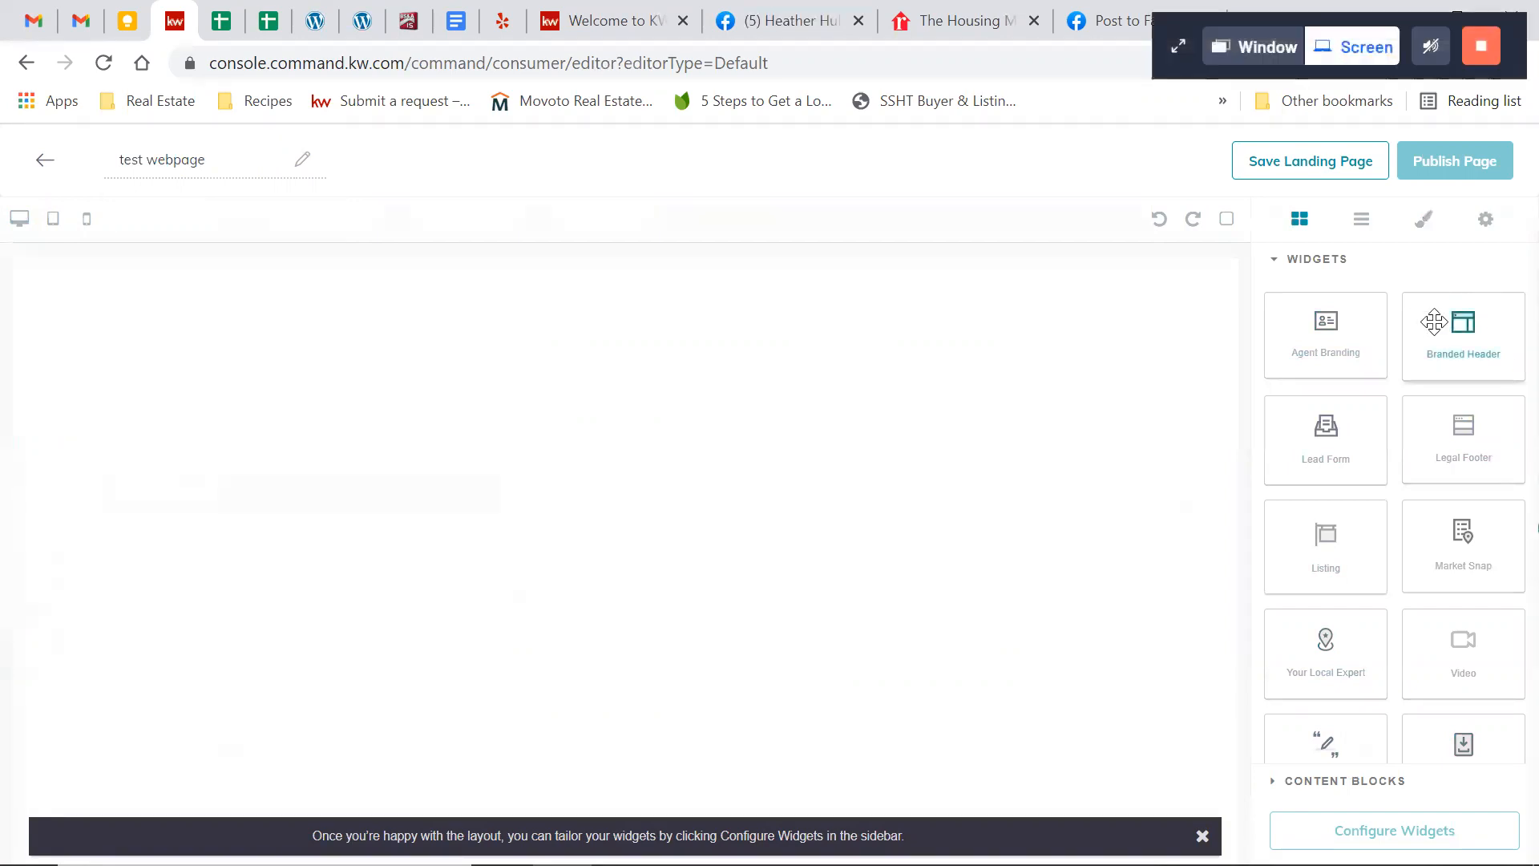
Add a Branded Header widget at the start of the blank page and a Listing widget beneath it
left_click_drag(1450, 343, 1016, 297)
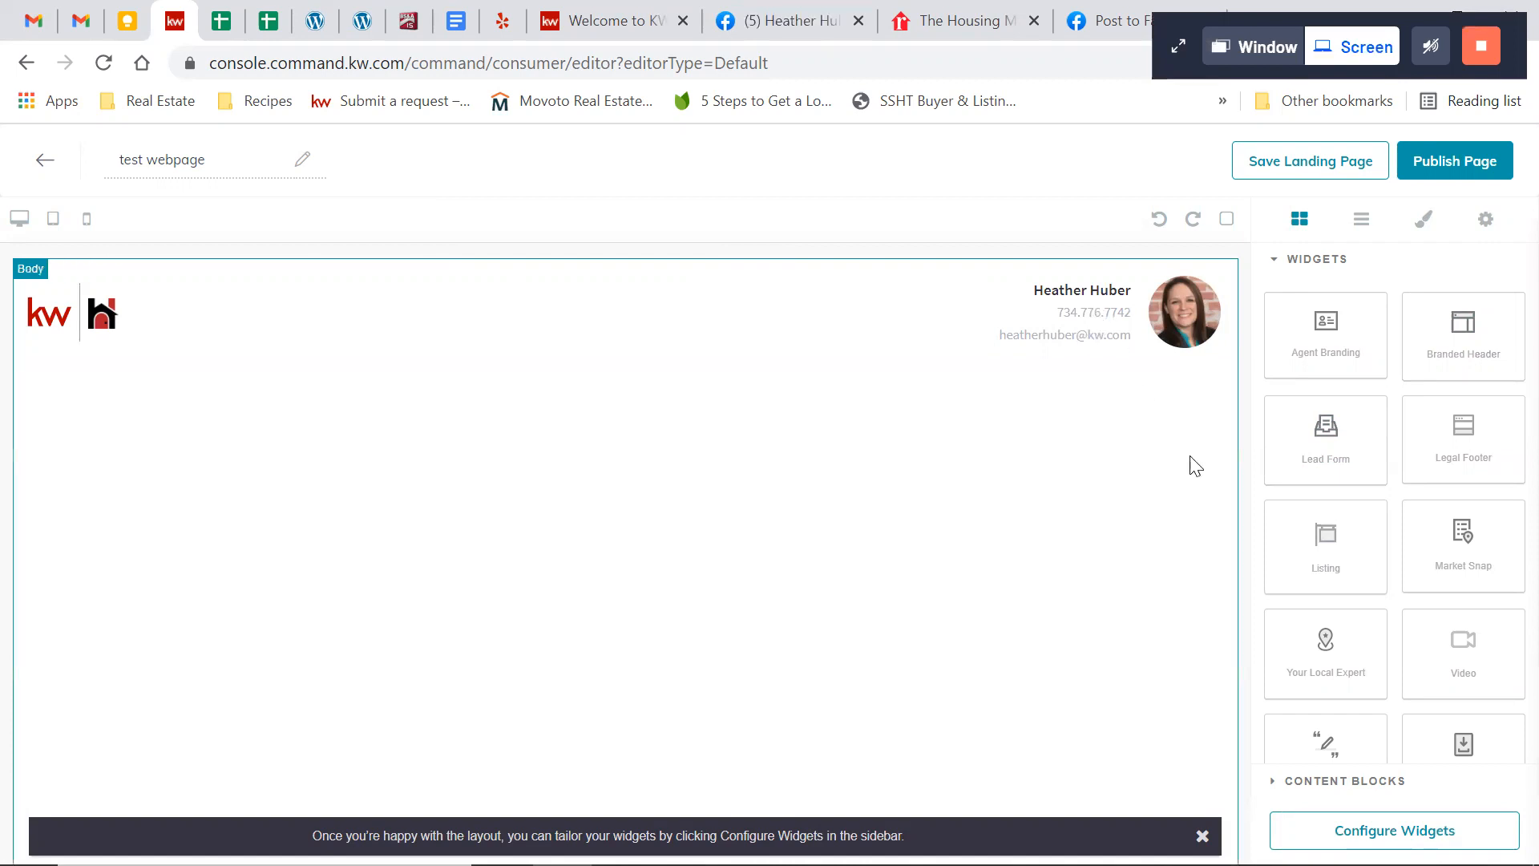
left_click_drag(1298, 549, 1036, 465)
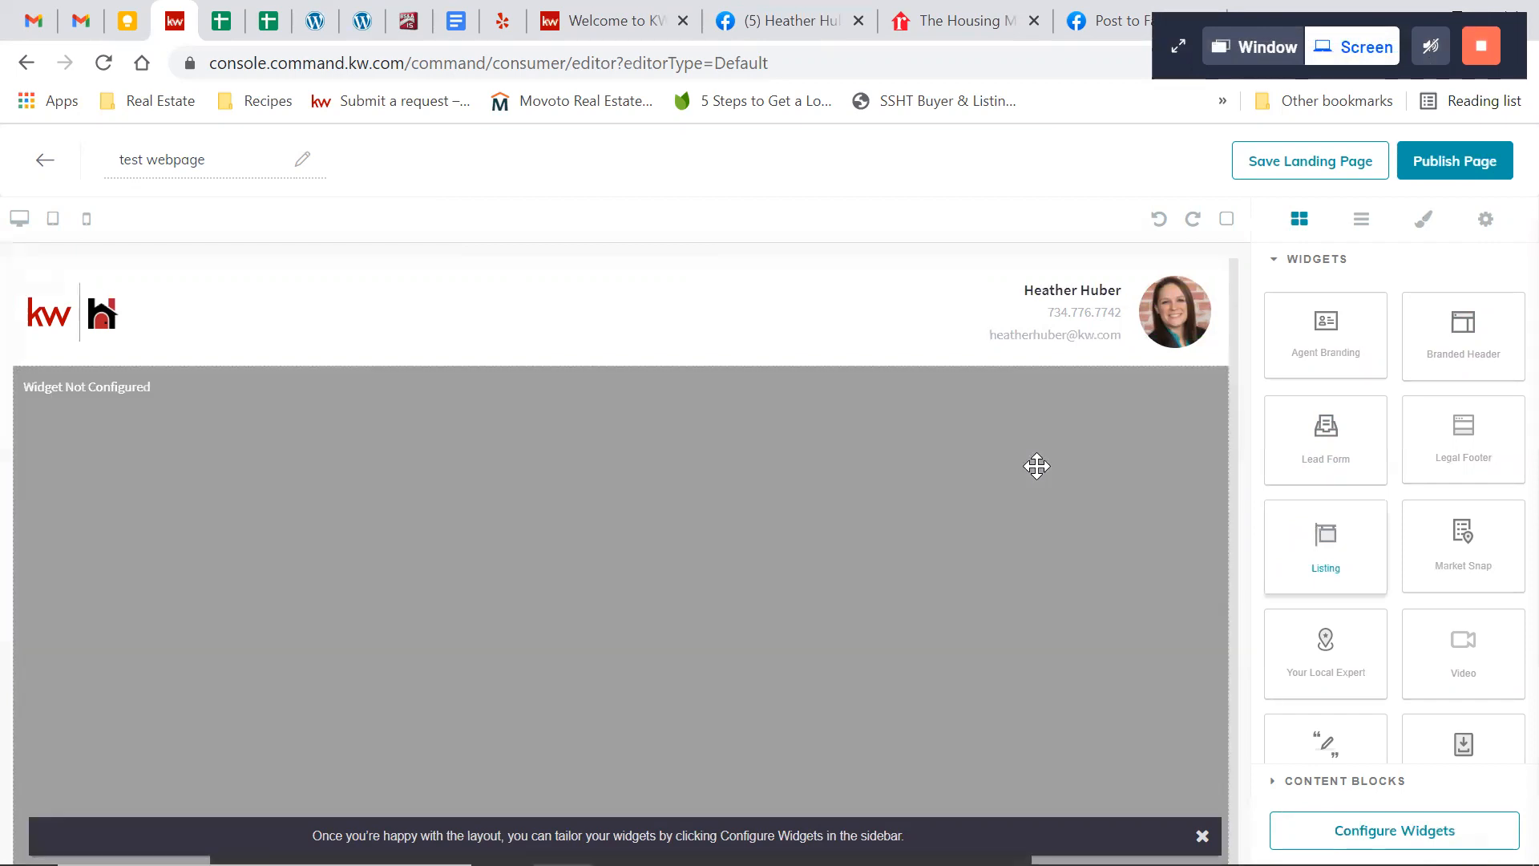
Examine the Listing widget's sample layout, including the main photo, property facts, description, gallery, features and map
scroll(1036, 465, "down", 7)
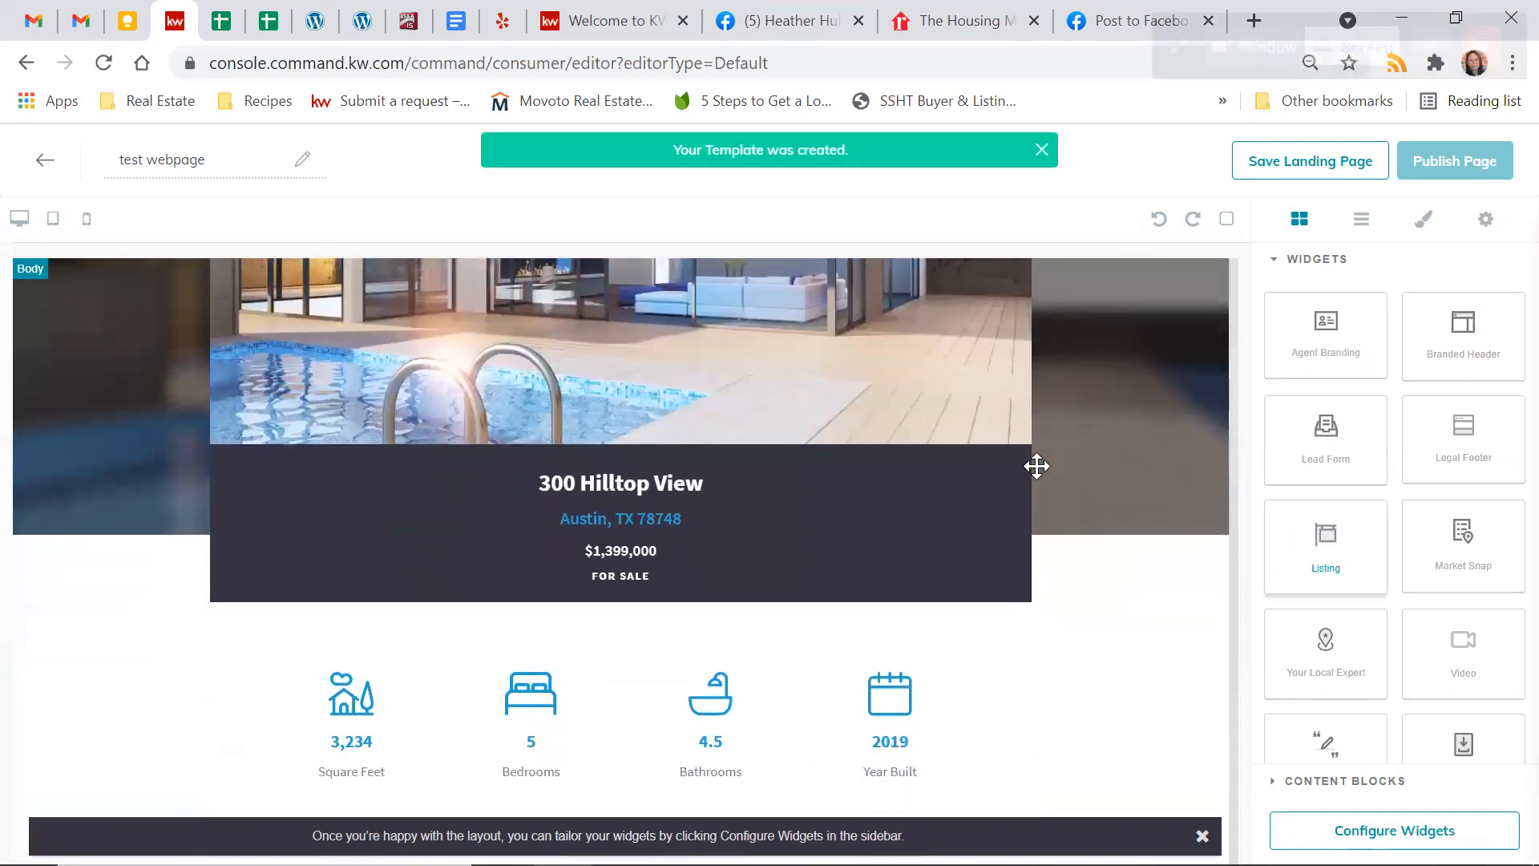
scroll(1036, 466, "down", 3)
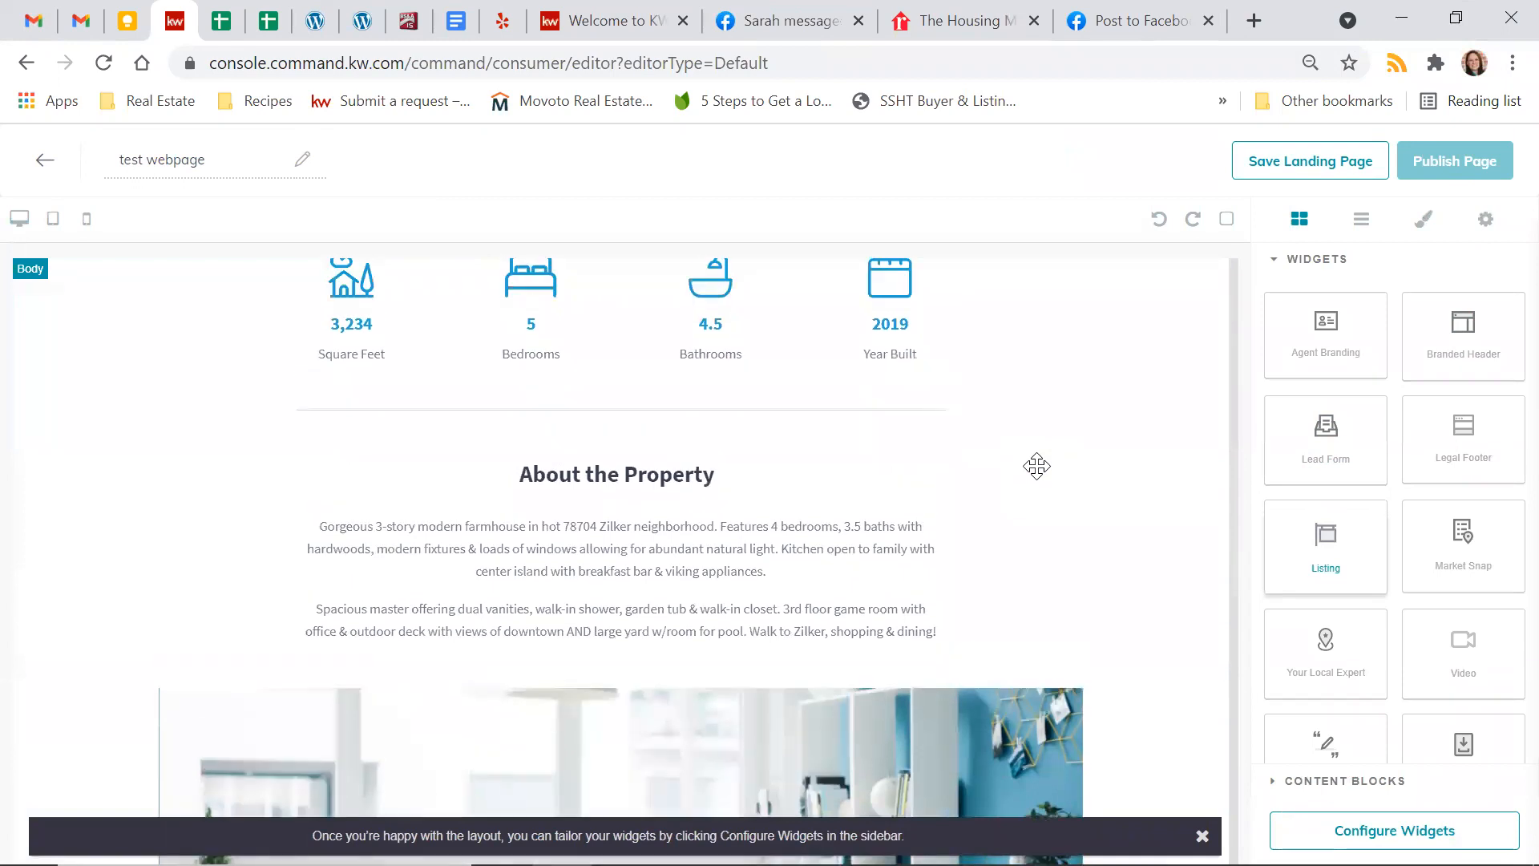
scroll(1036, 466, "up", 6)
scroll(1036, 466, "up", 1)
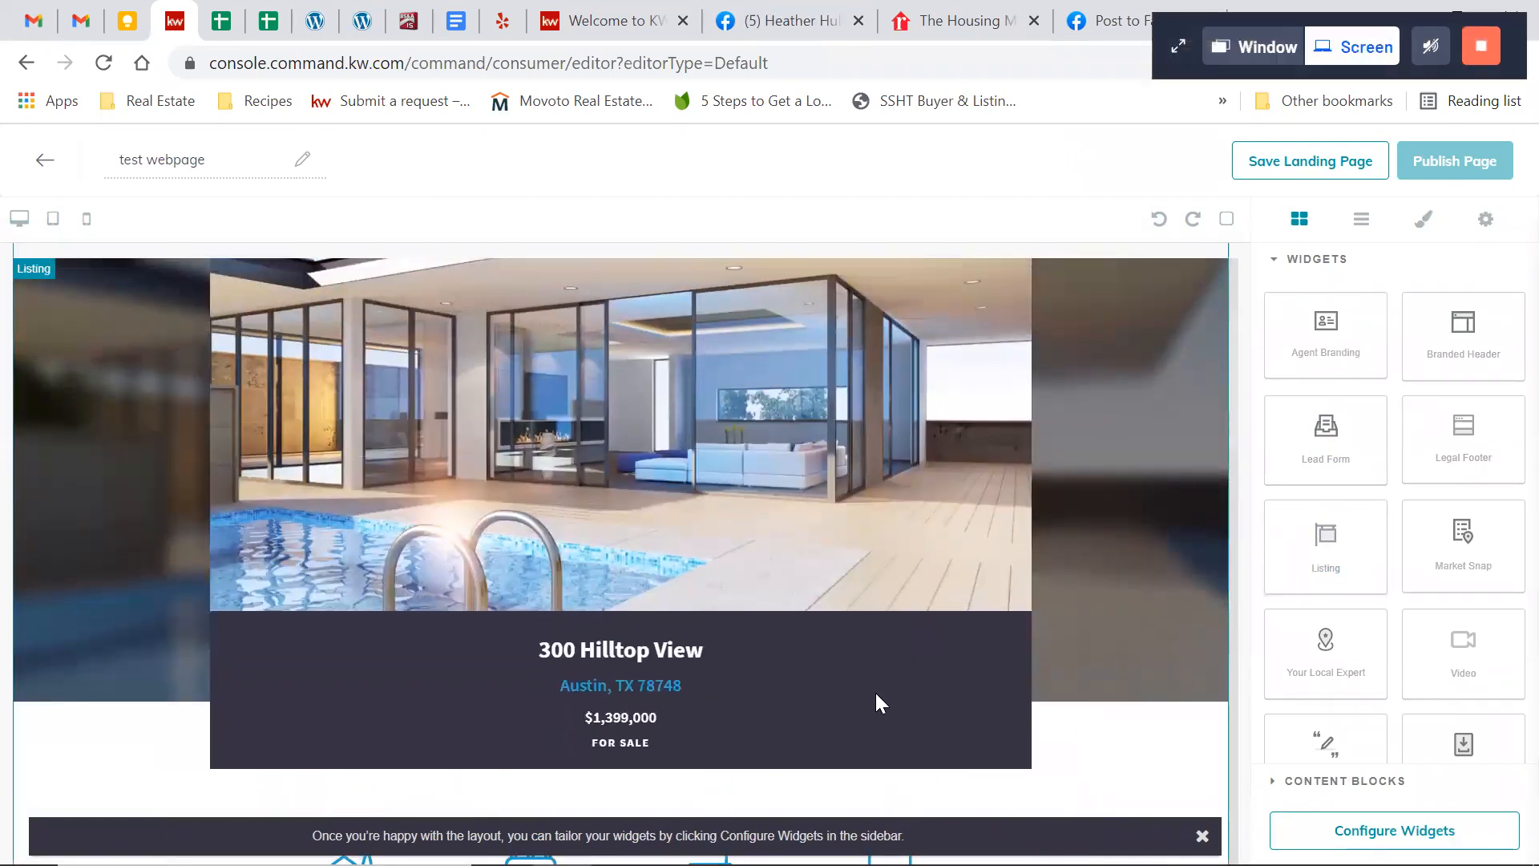
scroll(875, 702, "down", 4)
scroll(881, 703, "down", 3)
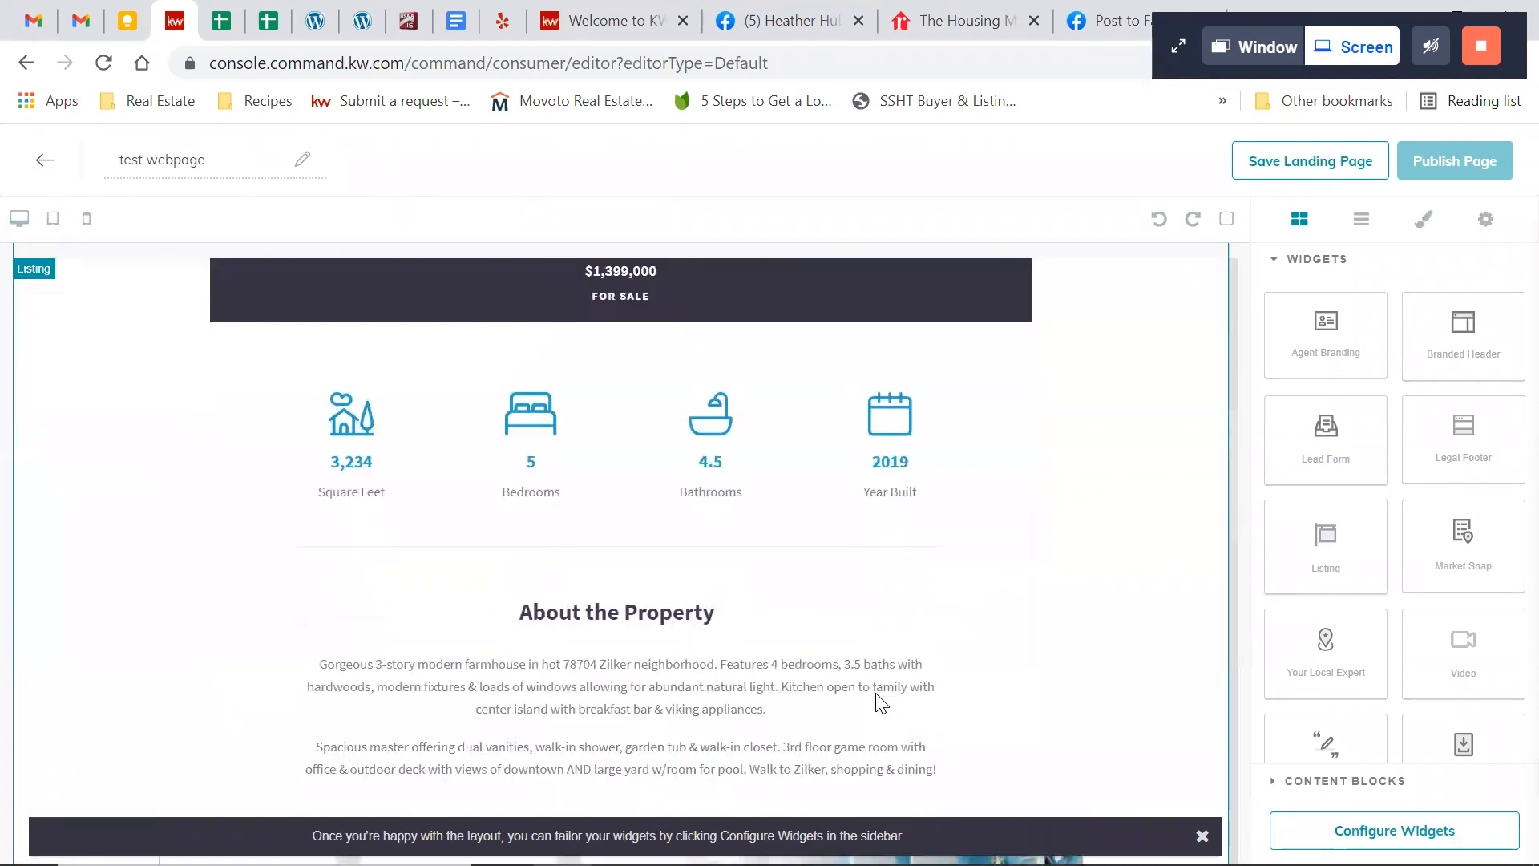
scroll(881, 703, "up", 4)
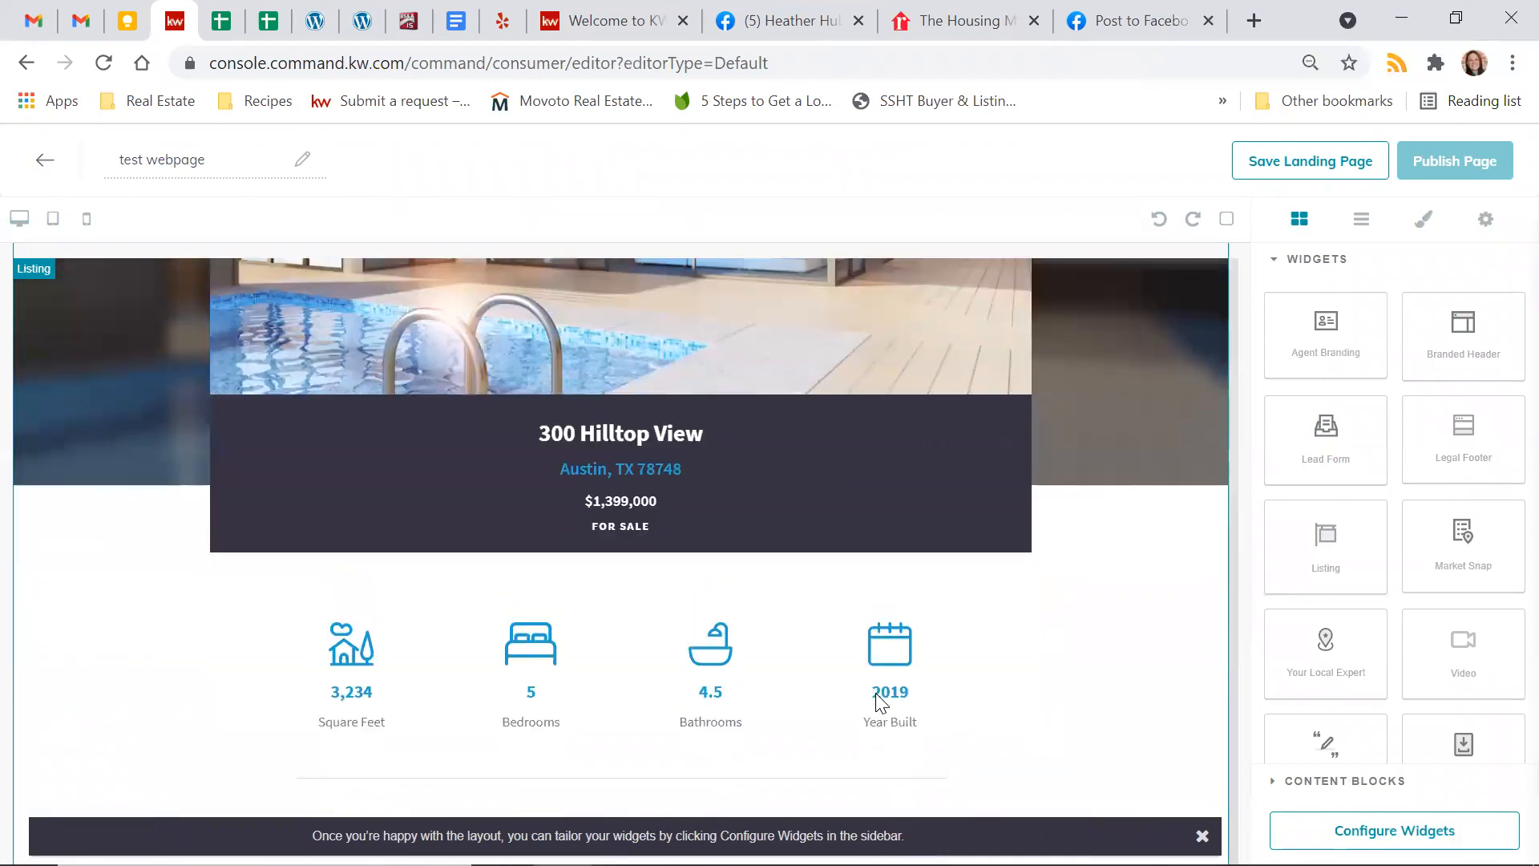
scroll(881, 703, "up", 4)
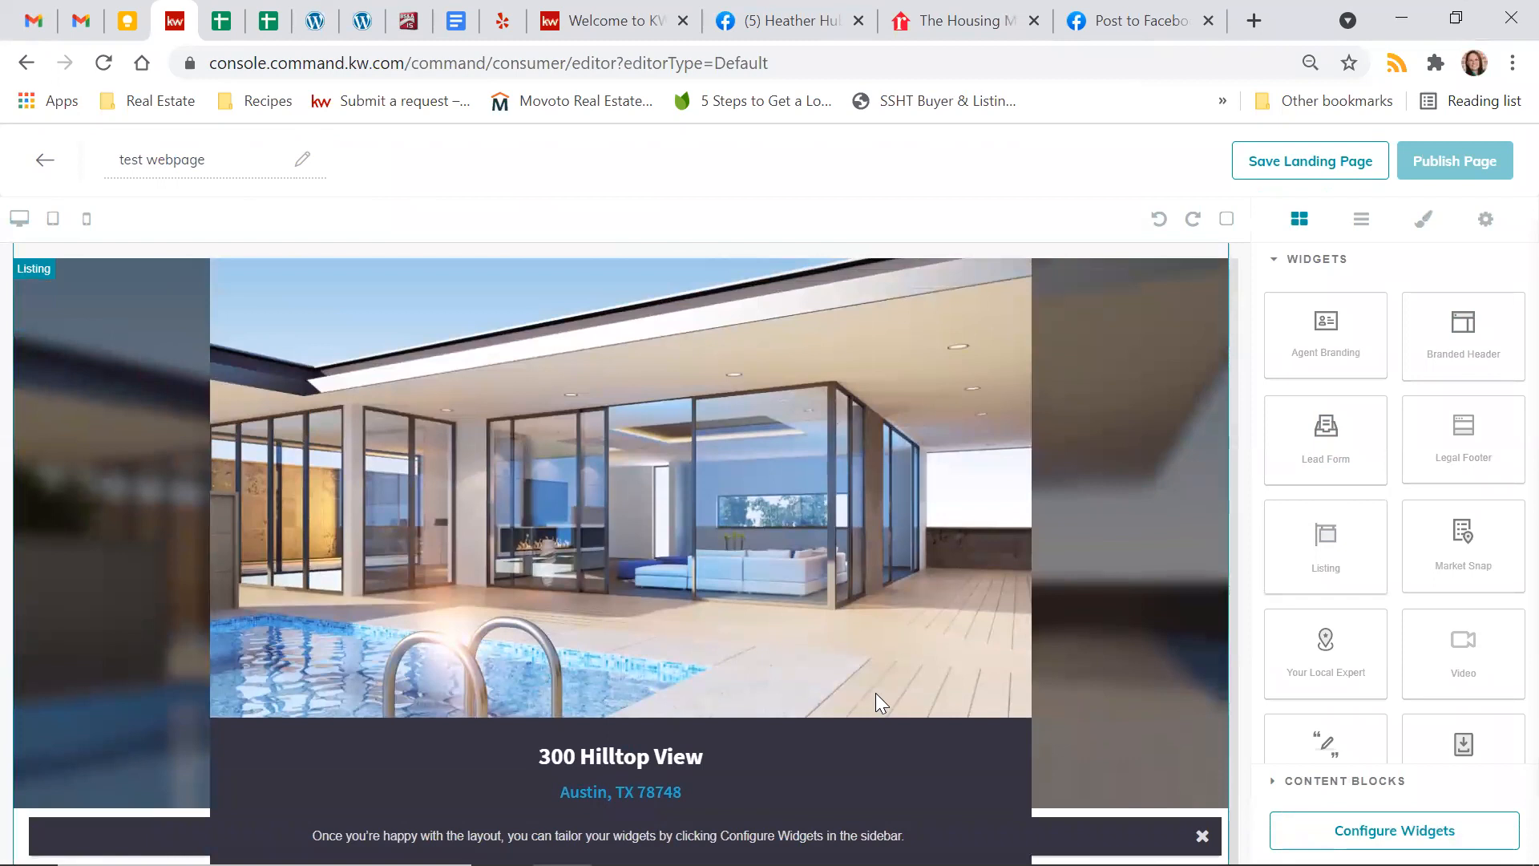
scroll(876, 694, "up", 2)
scroll(875, 694, "down", 12)
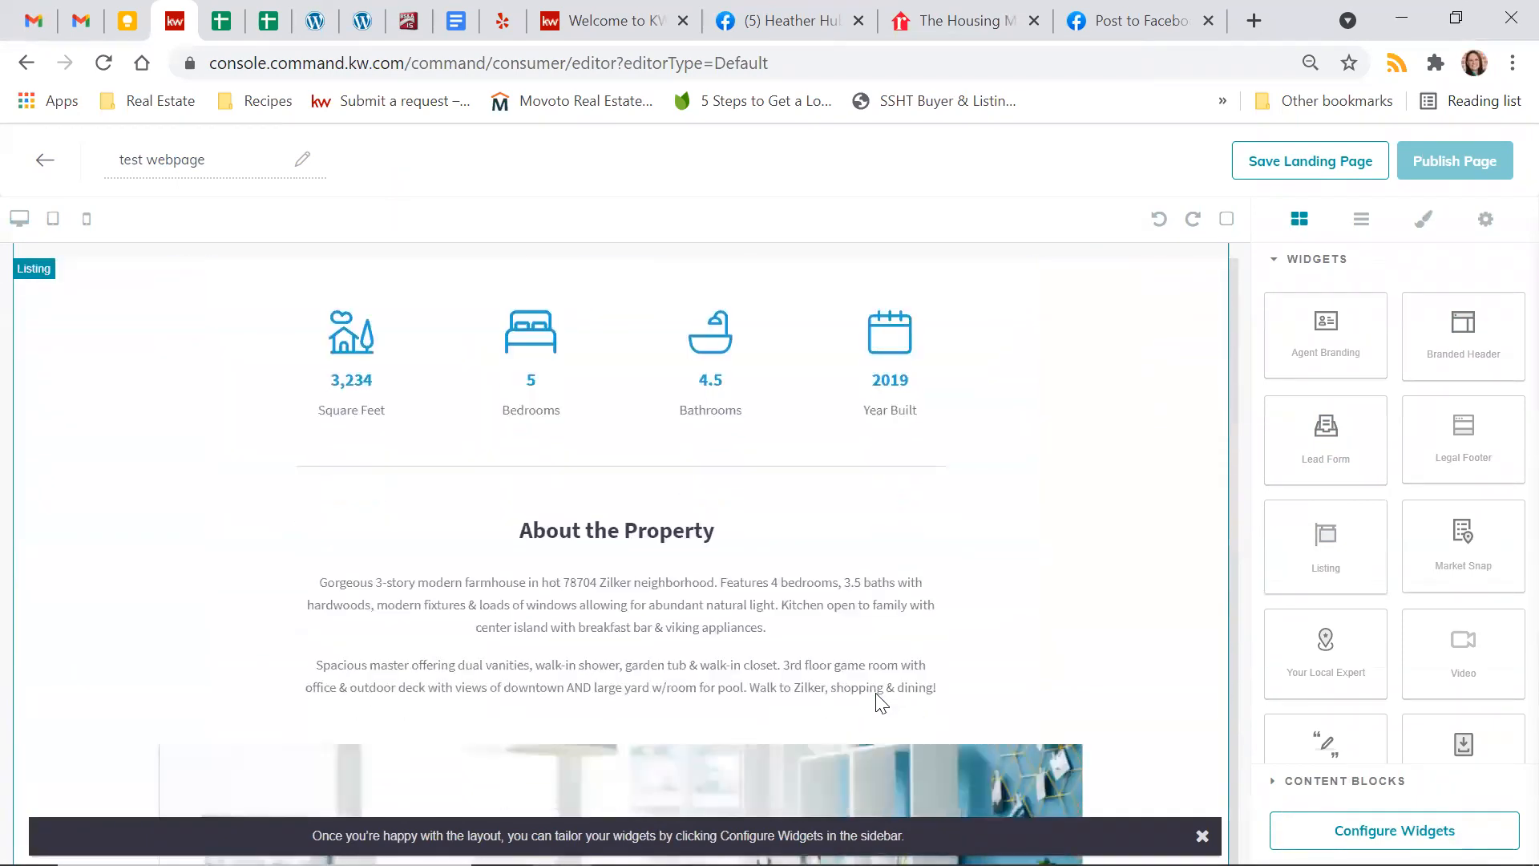
scroll(880, 701, "down", 7)
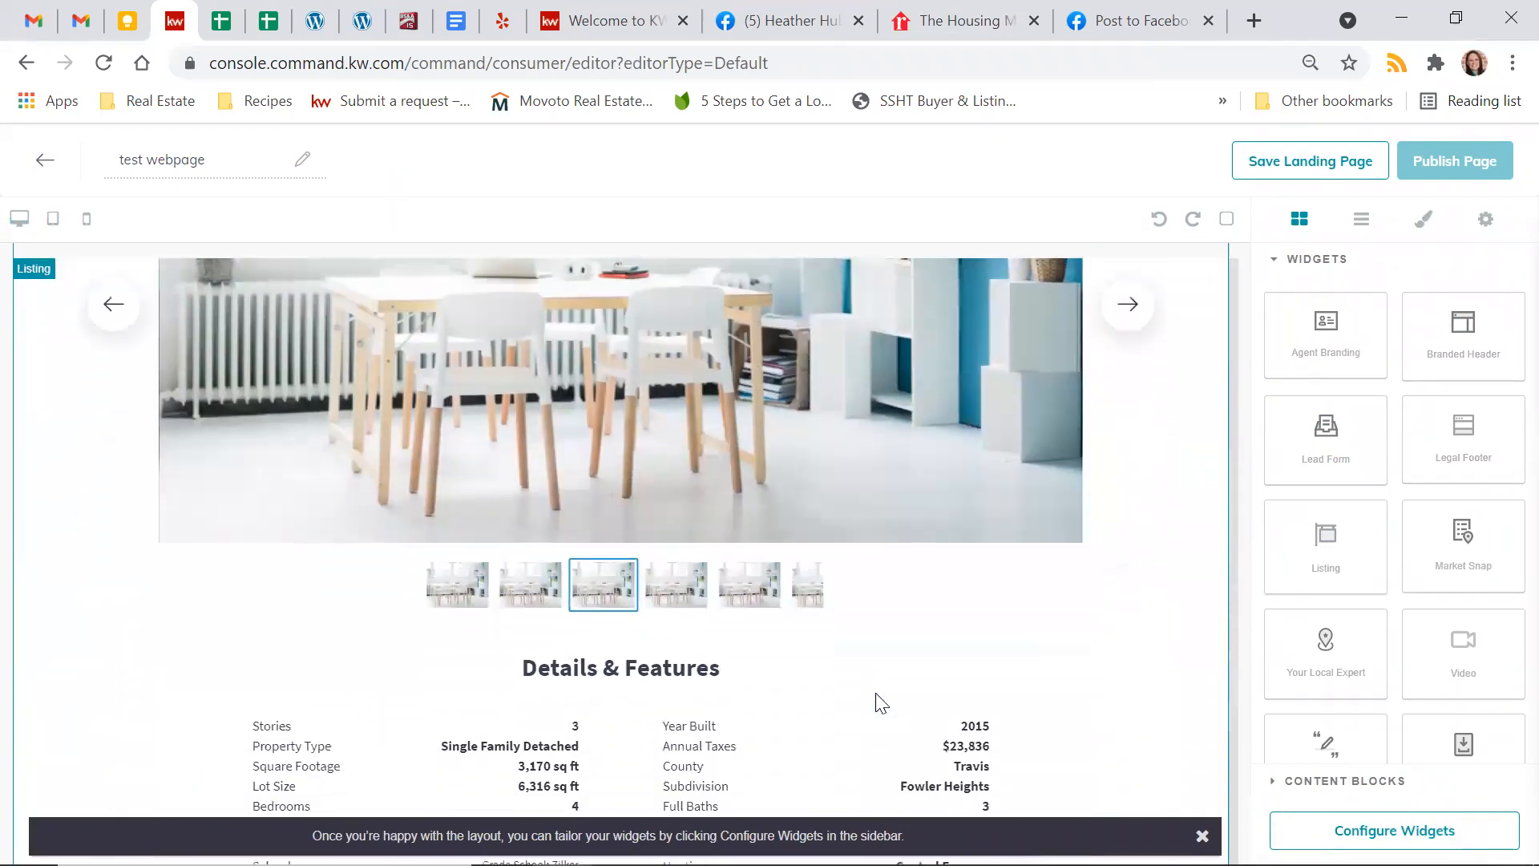
scroll(881, 703, "down", 8)
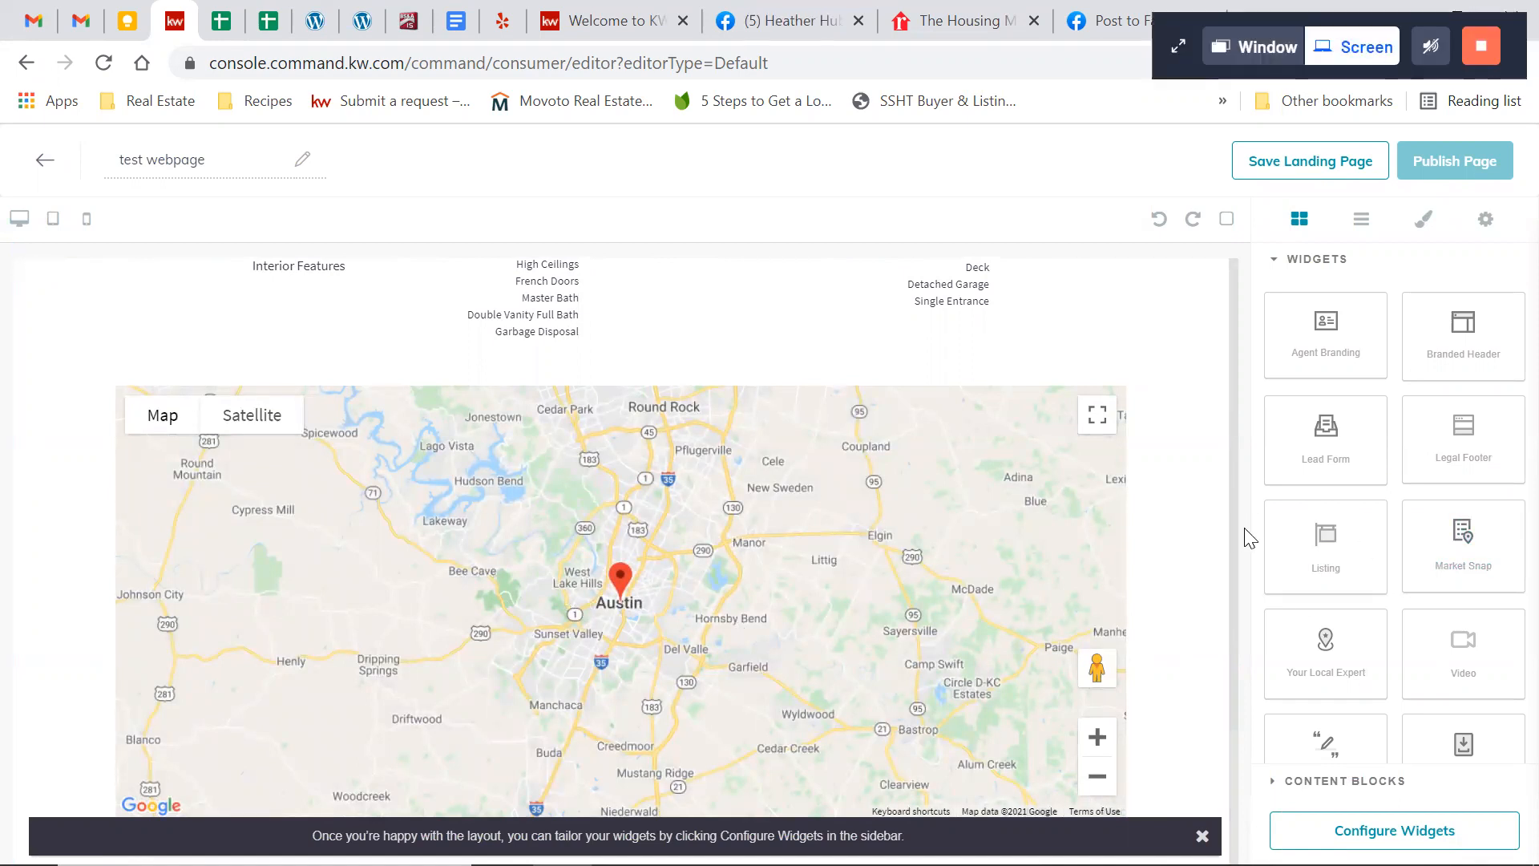
scroll(1192, 519, "up", 5)
scroll(1194, 521, "up", 8)
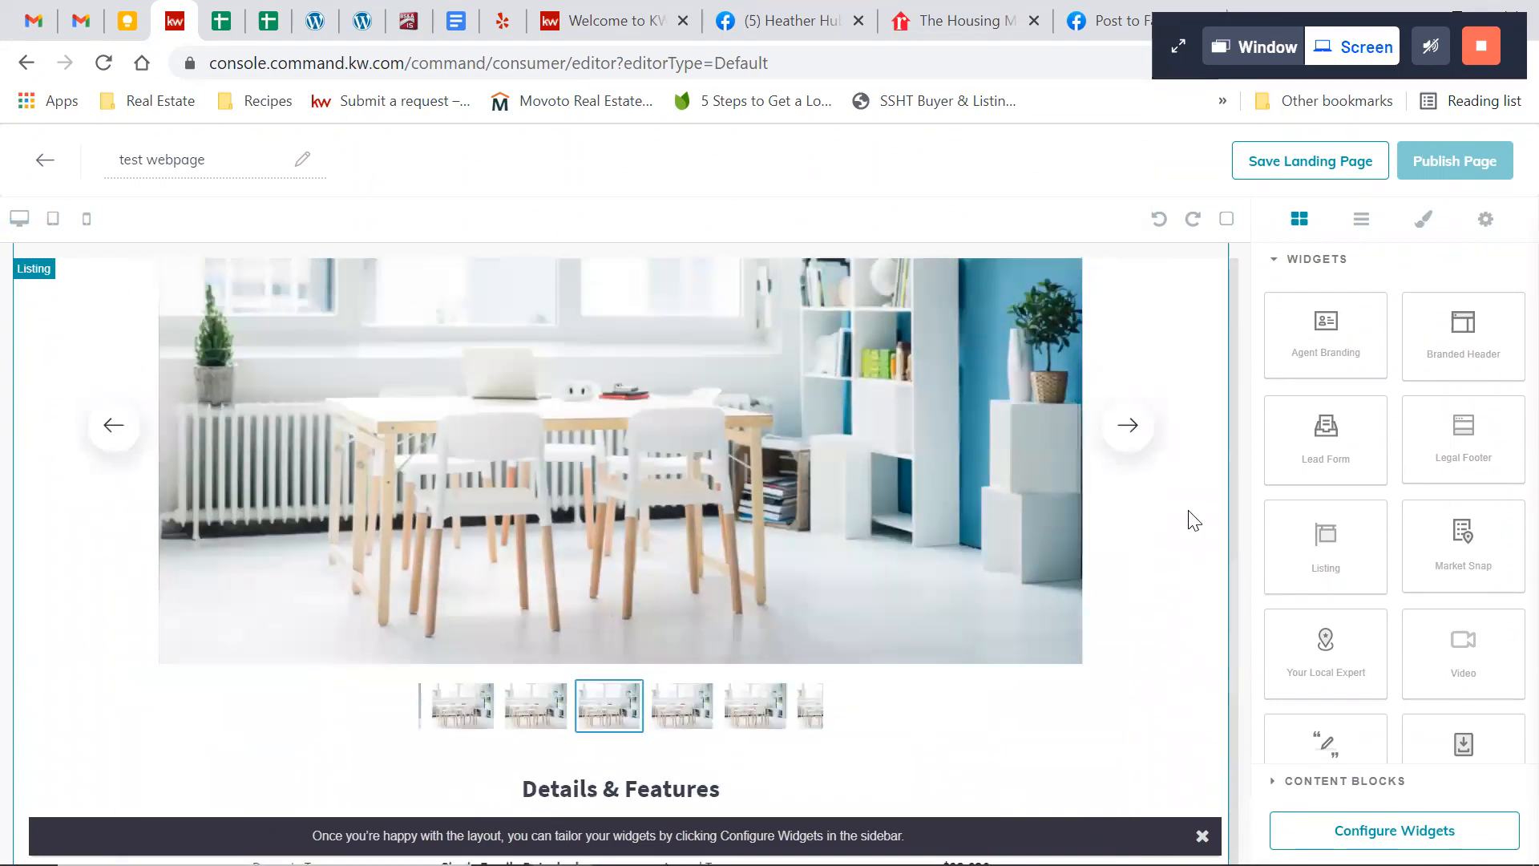
scroll(1194, 520, "up", 2)
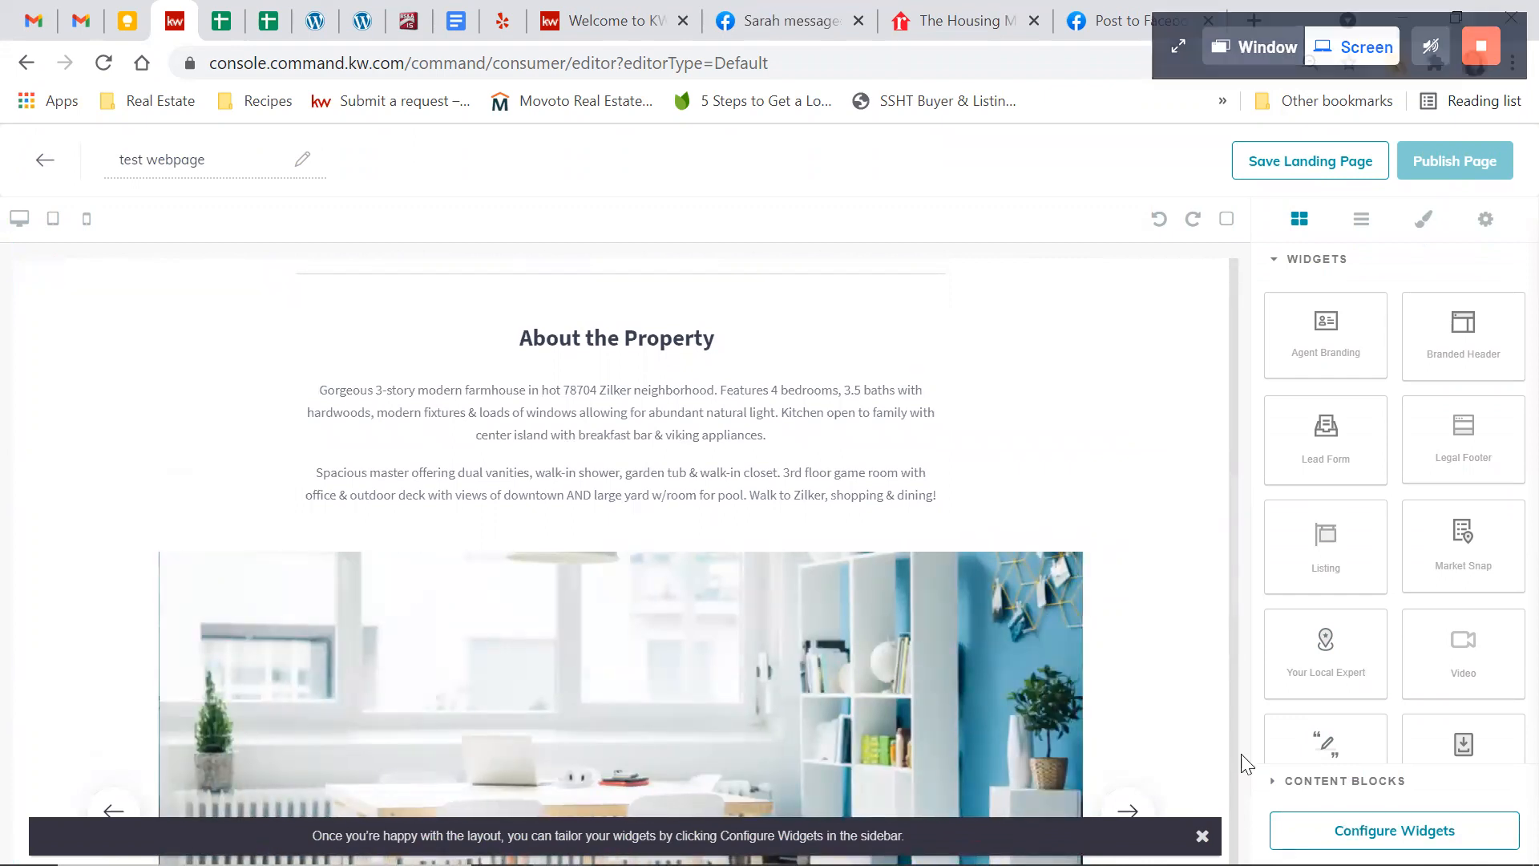
Add a Market Snap widget below the listing's map and check its neighborhood statistics
scroll(1149, 624, "down", 6)
scroll(1149, 623, "down", 9)
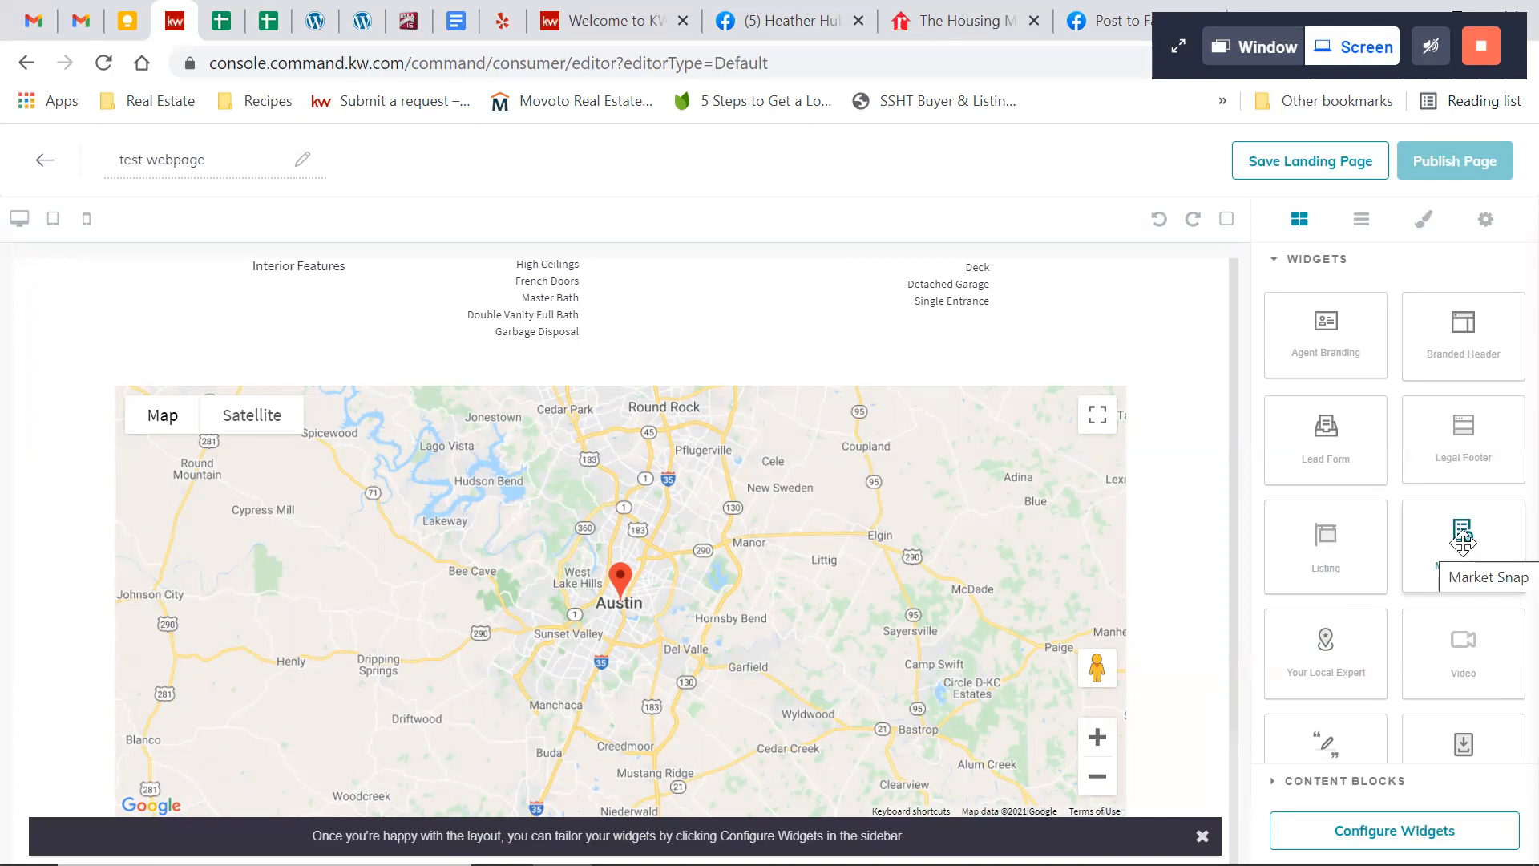
left_click_drag(1463, 533, 1138, 749)
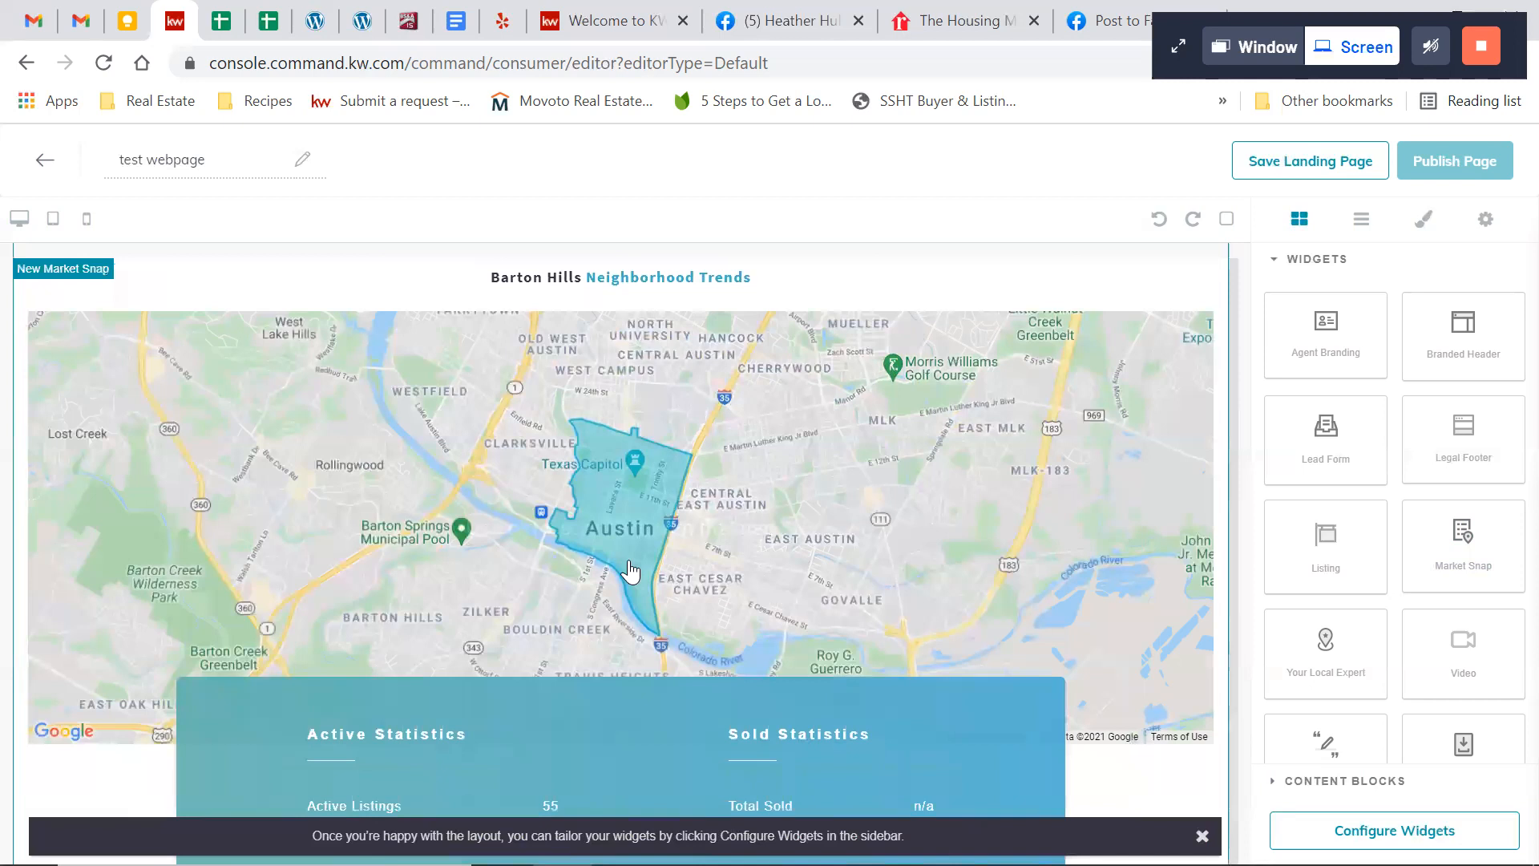
scroll(630, 569, "down", 3)
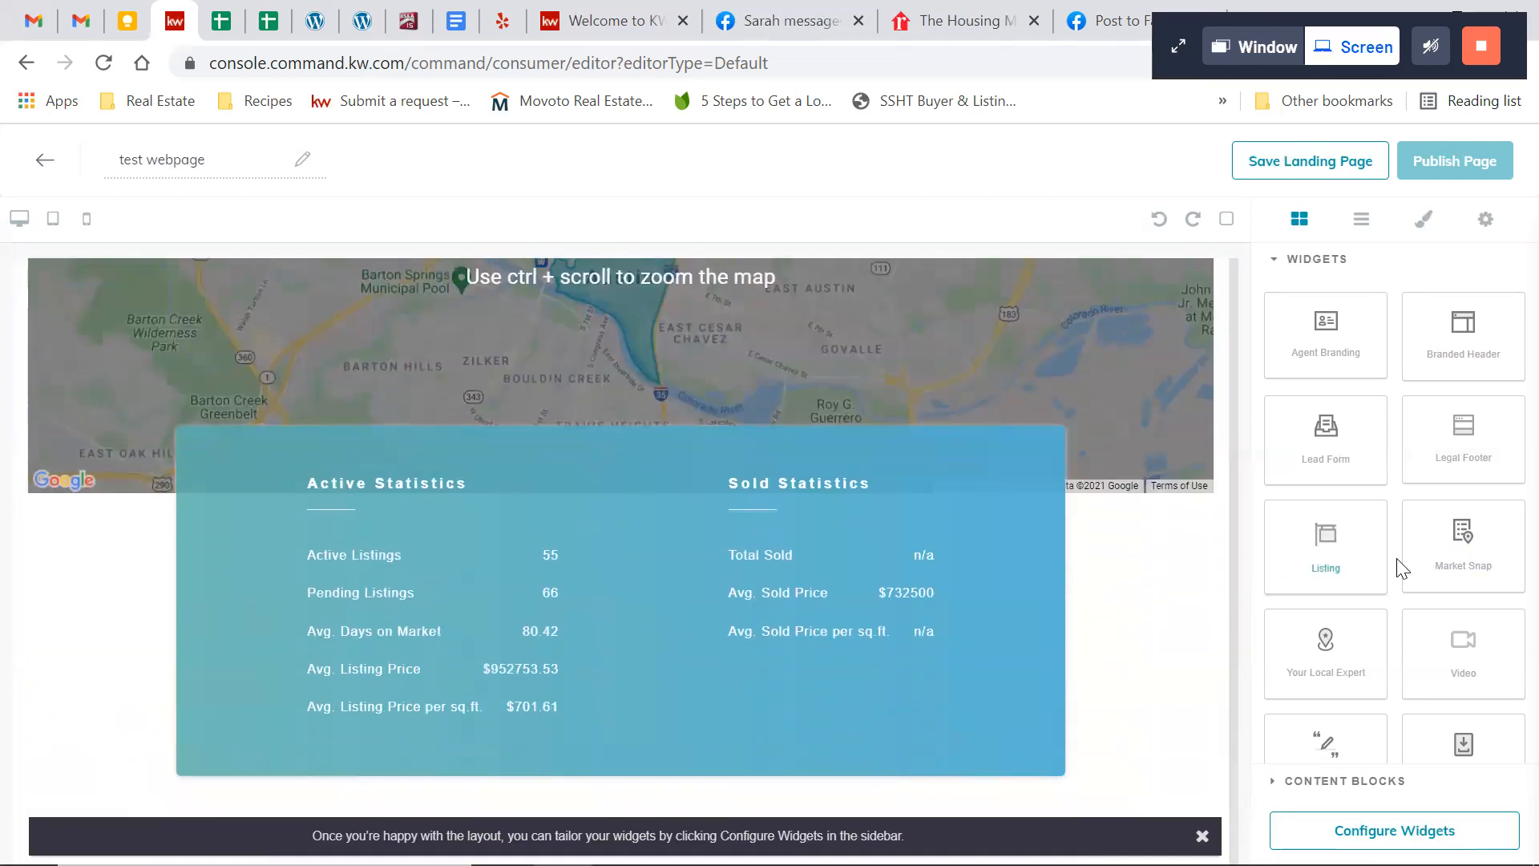
Add a Lead Form widget below the Market Snap statistics and review its contact fields
left_click_drag(1342, 454, 950, 762)
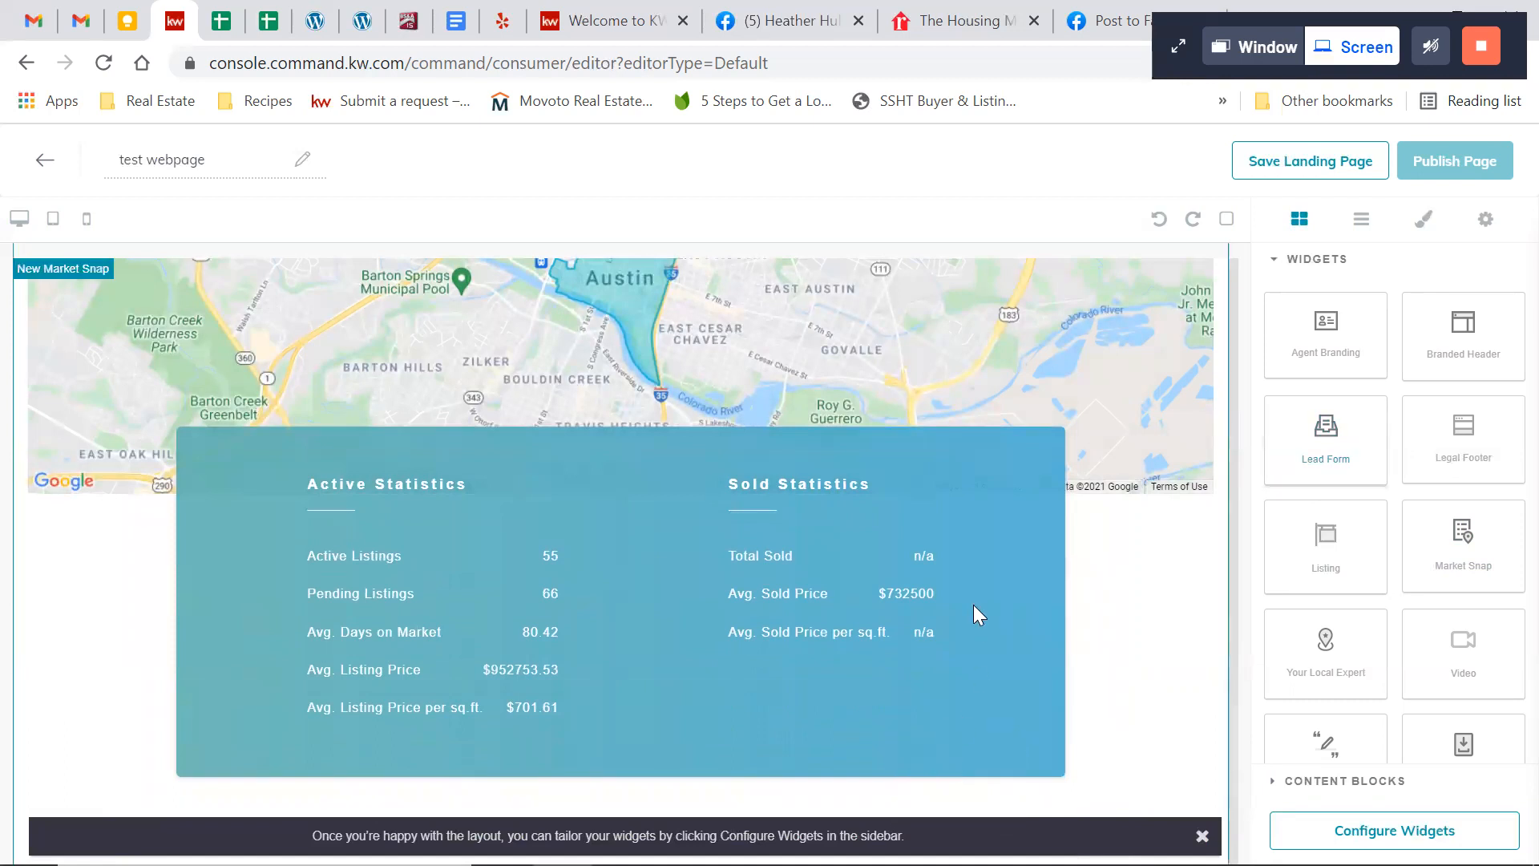
scroll(973, 605, "down", 6)
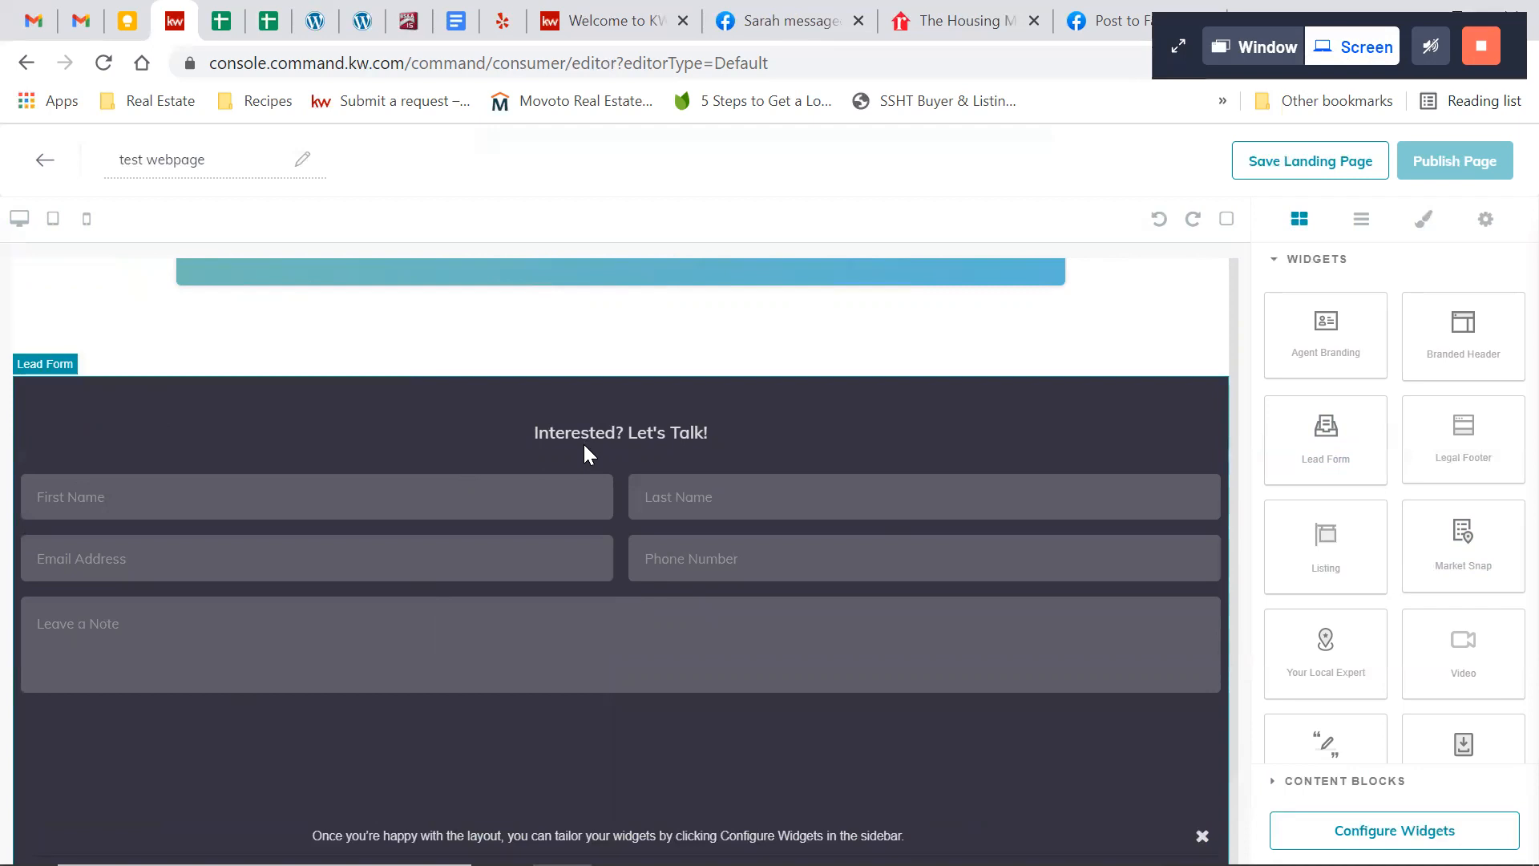
scroll(984, 506, "up", 2)
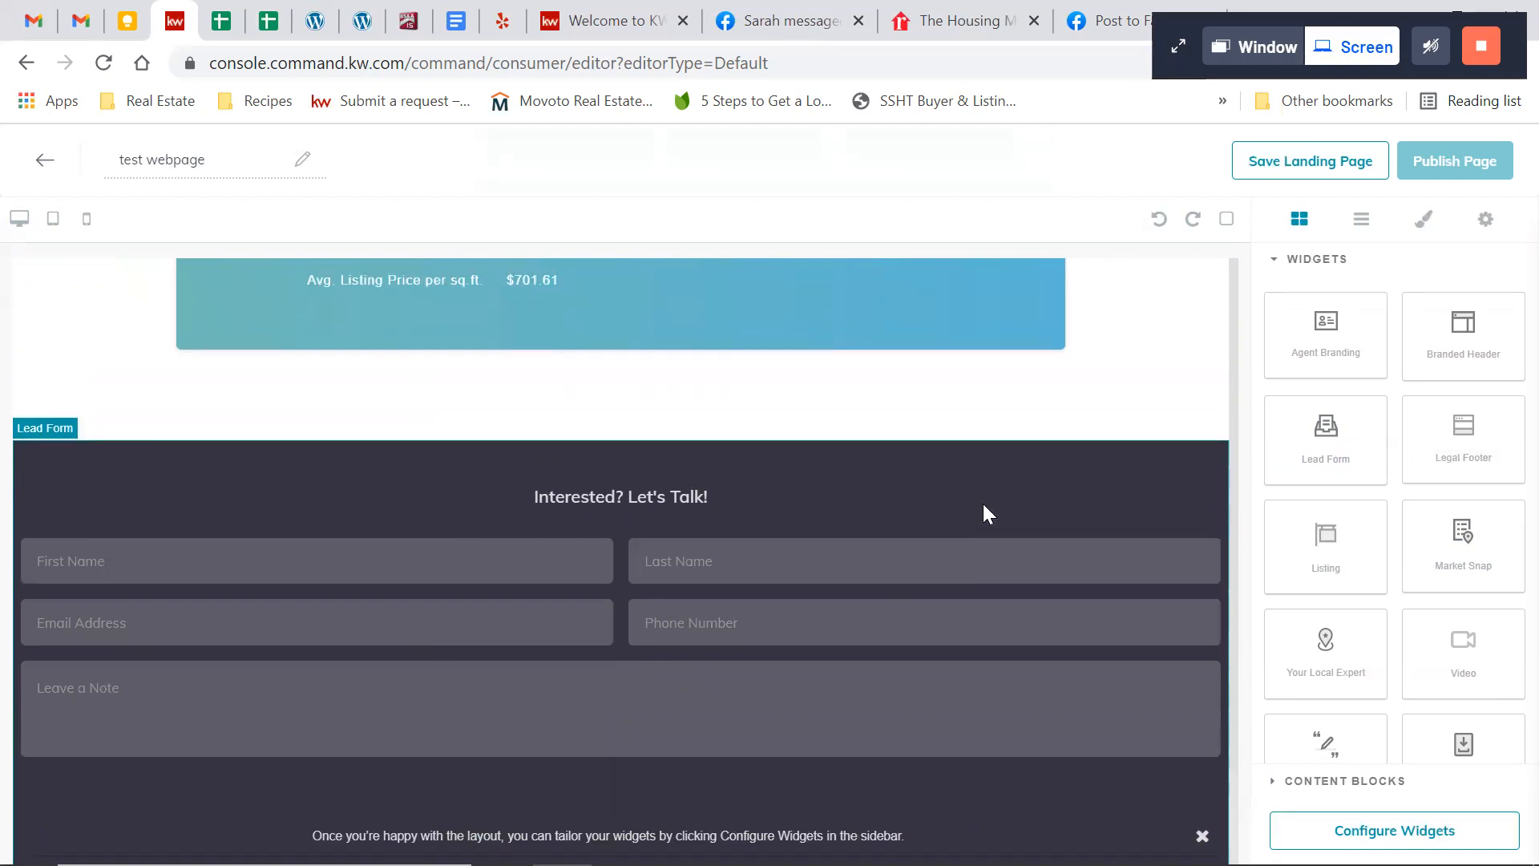
Insert a text block between the Market Snap and Lead Form reading "Listing courtesy of", the listing agent's name and "EXP Realty"
left_click(1276, 268)
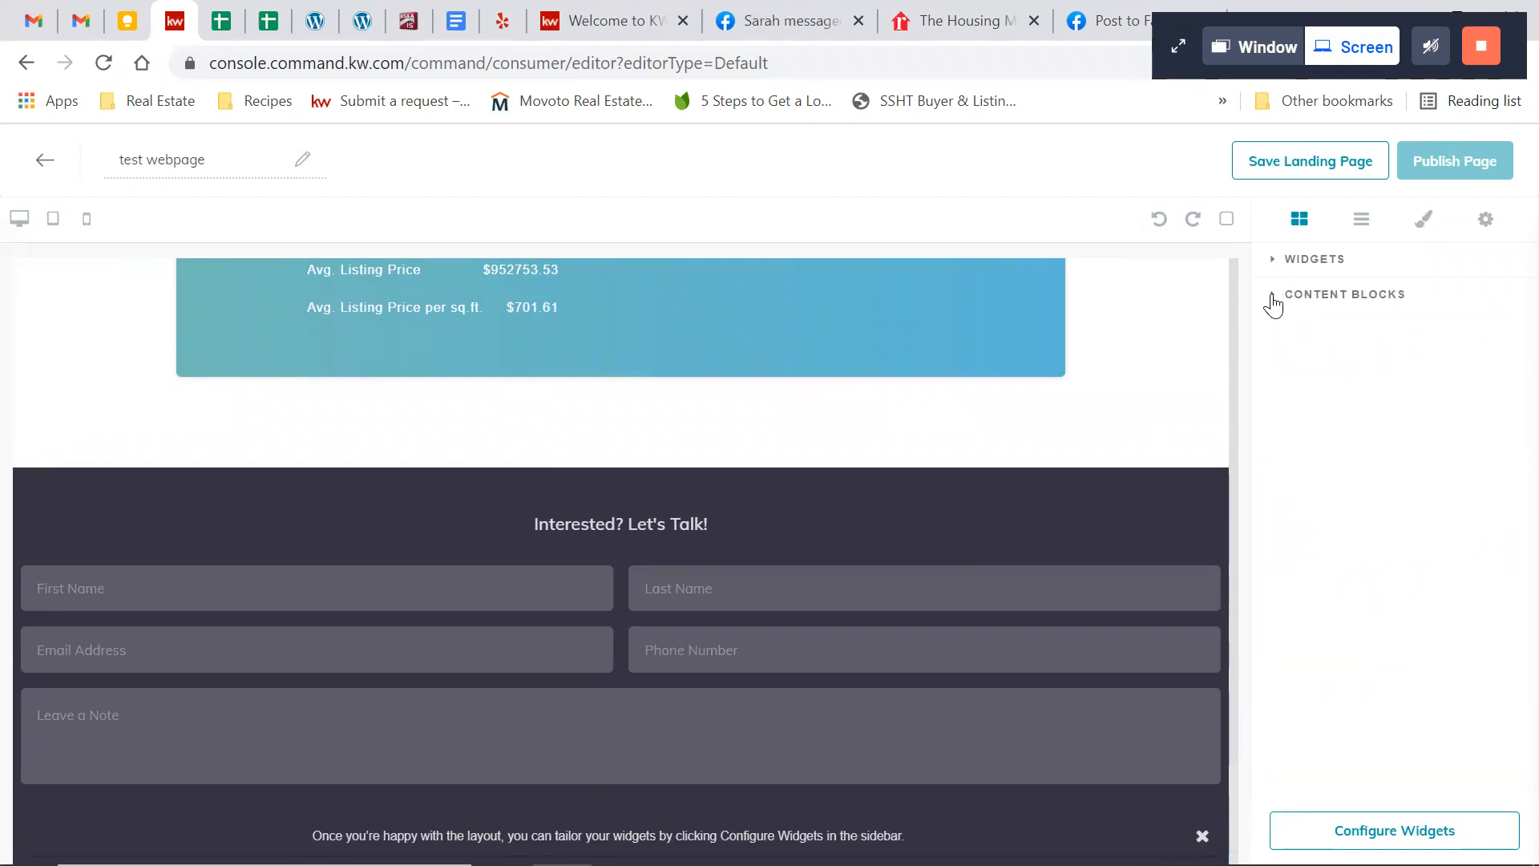
left_click(1273, 303)
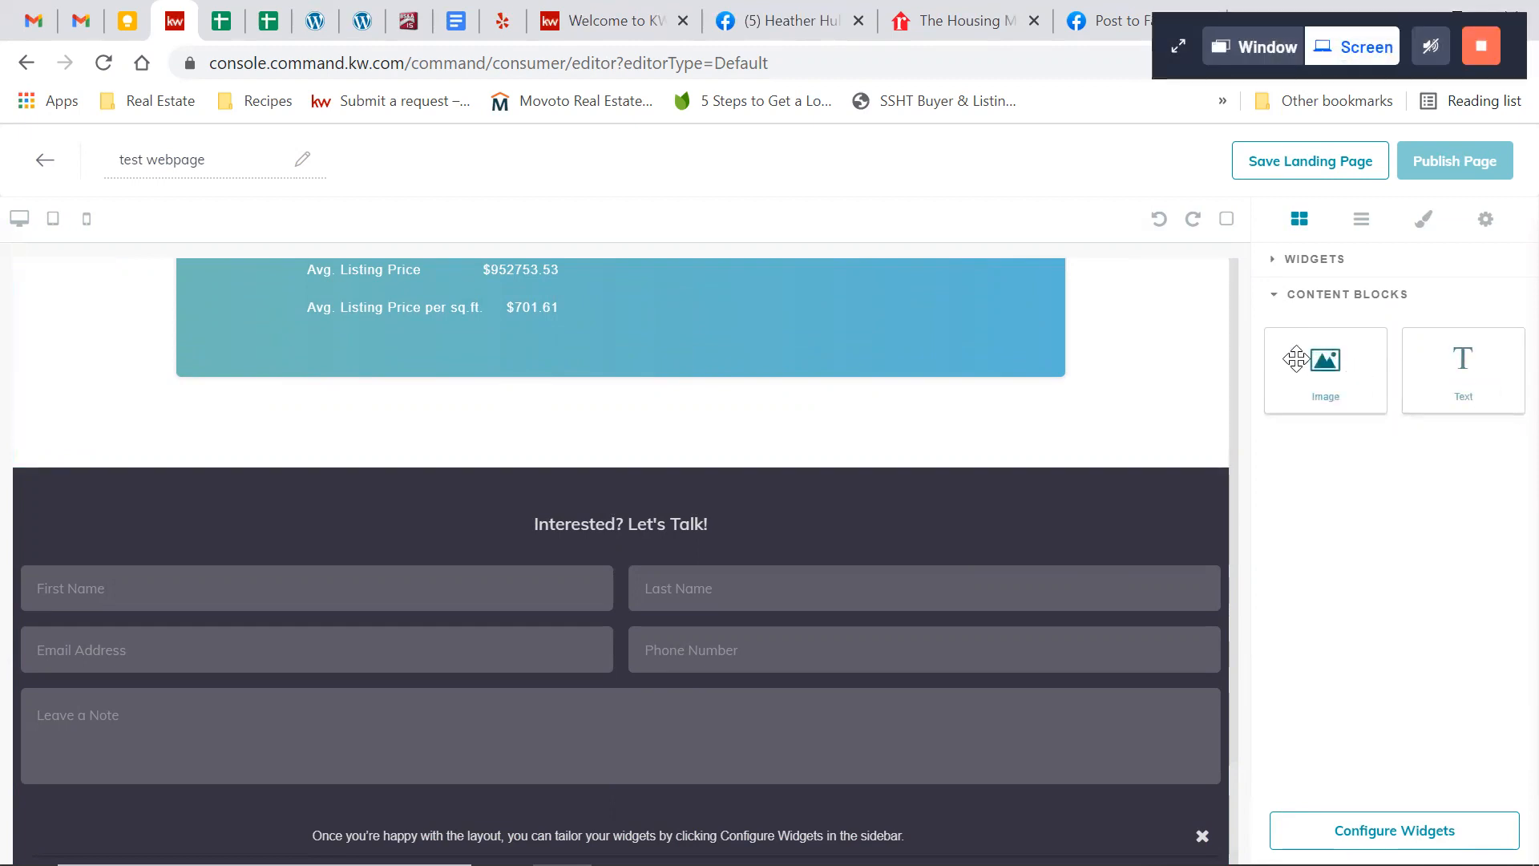
left_click_drag(1410, 397, 1049, 464)
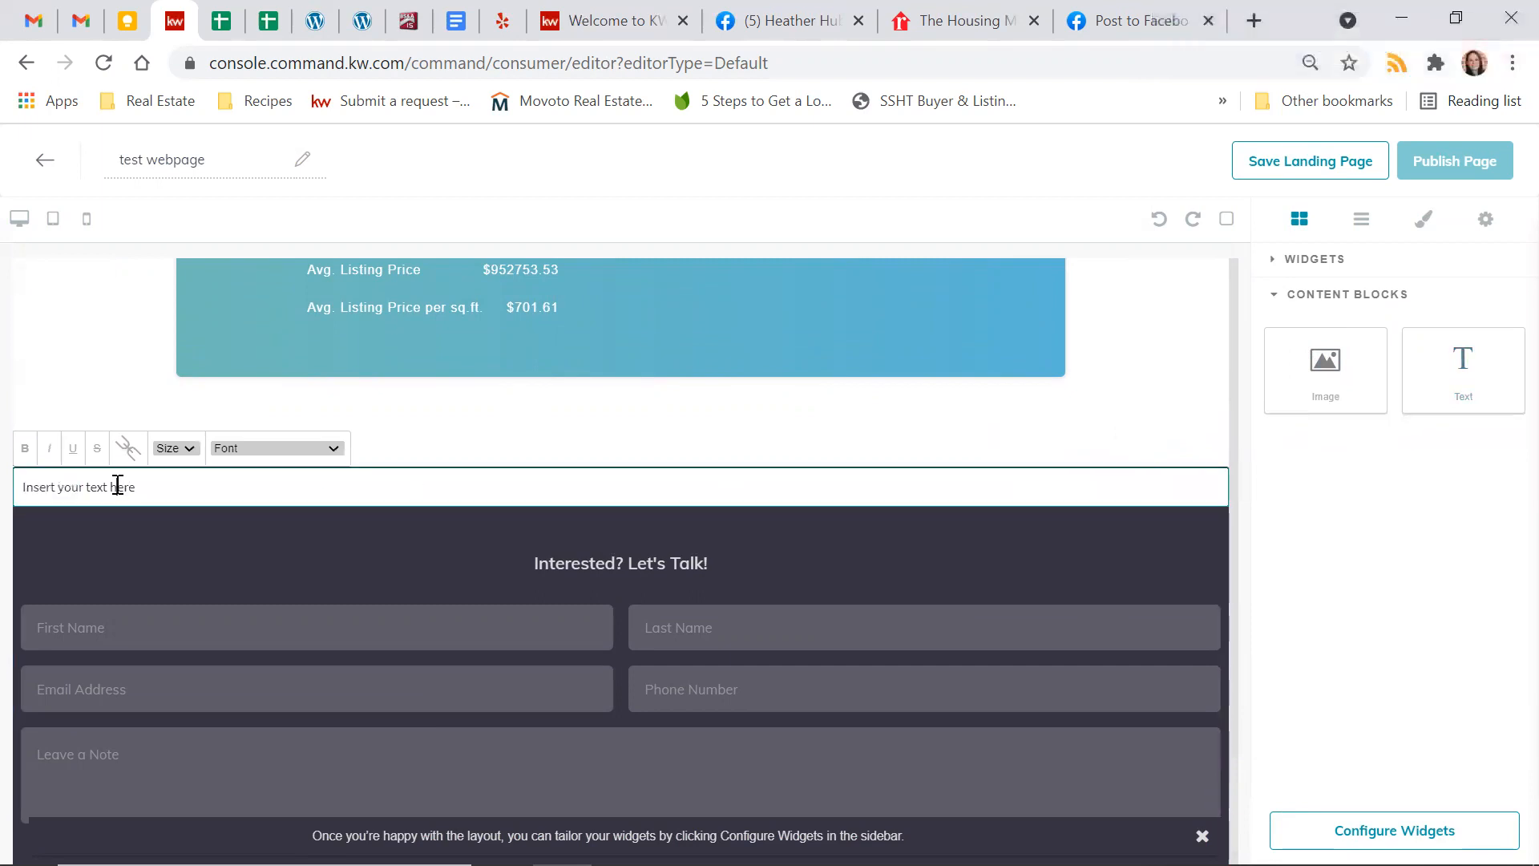
triple_click(117, 485)
type("Listing ")
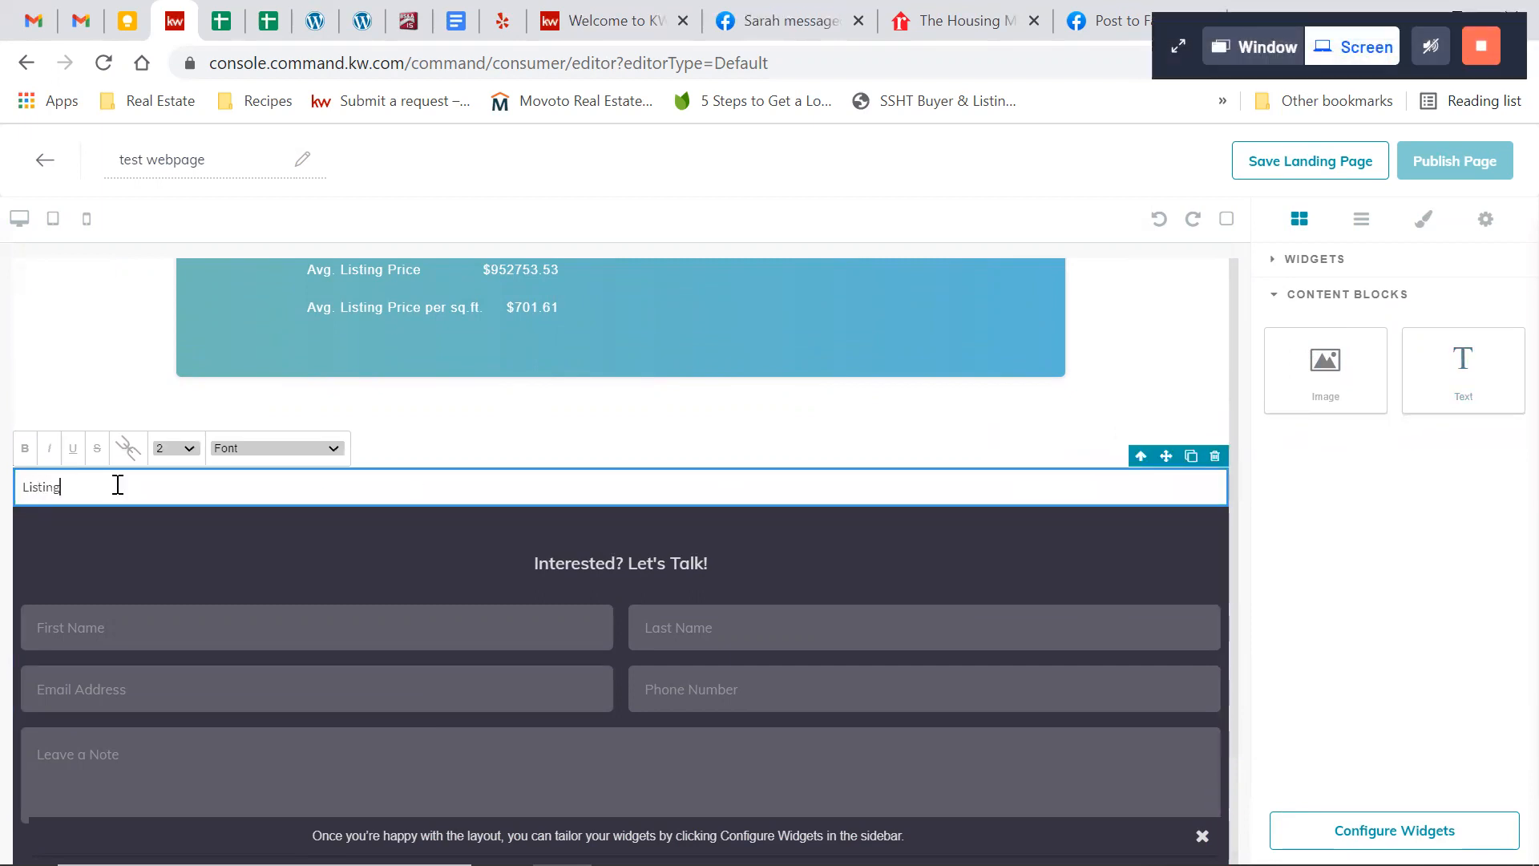
type("cour")
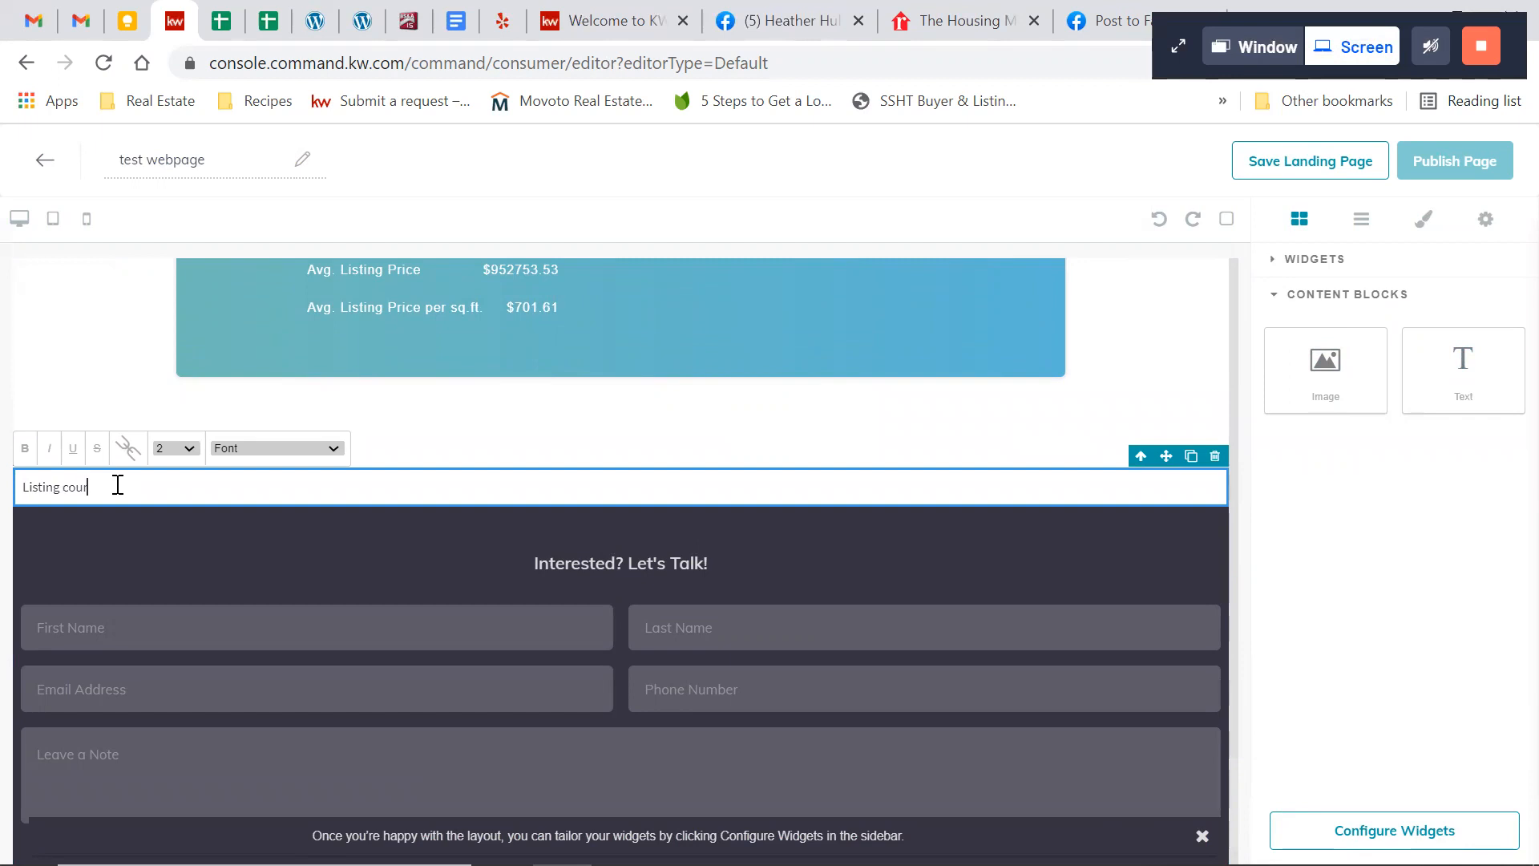
type("tesy")
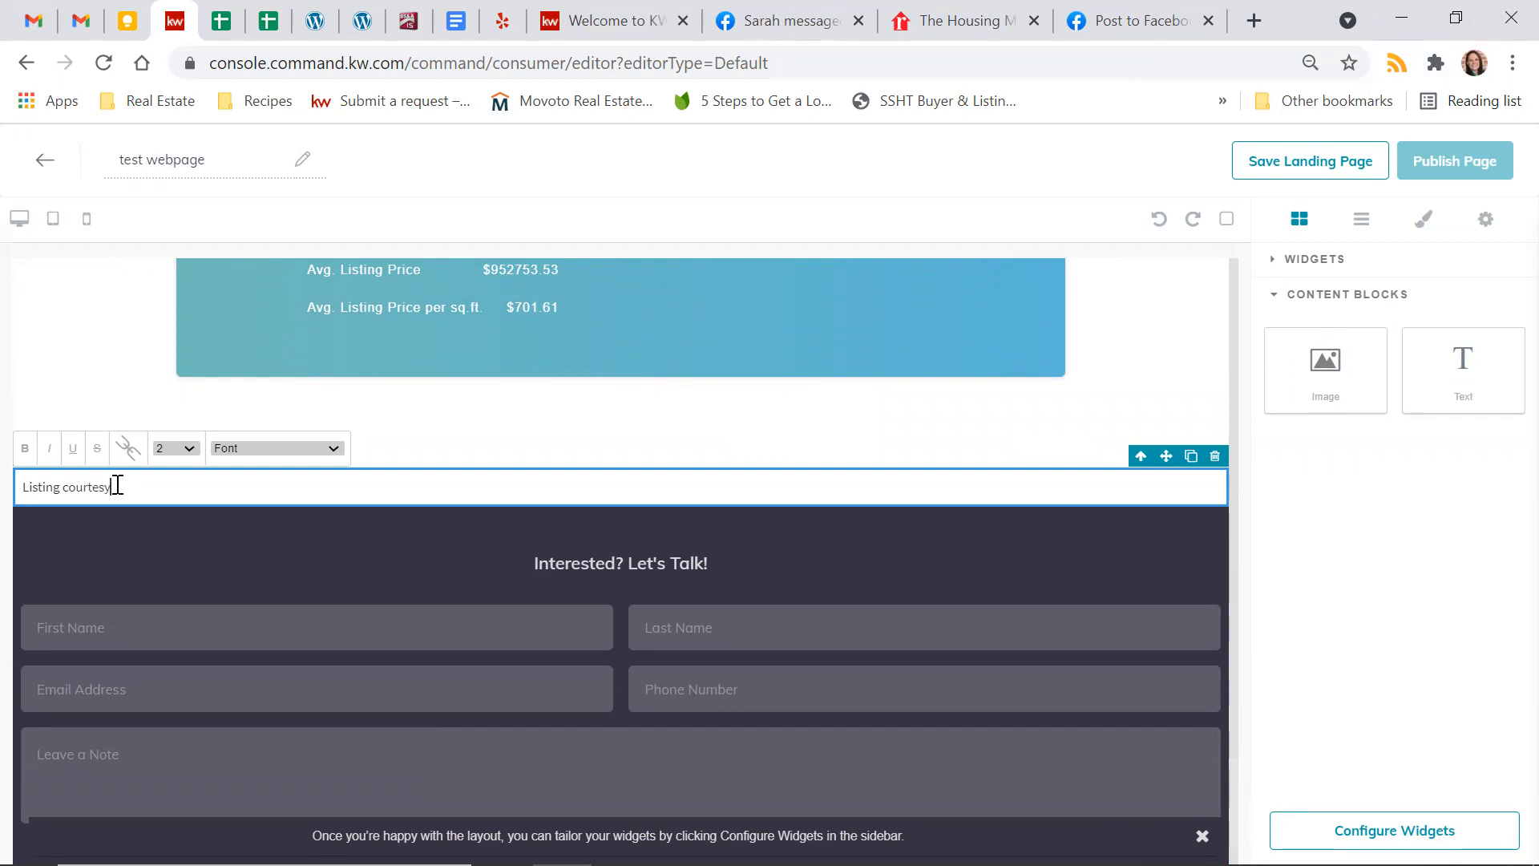
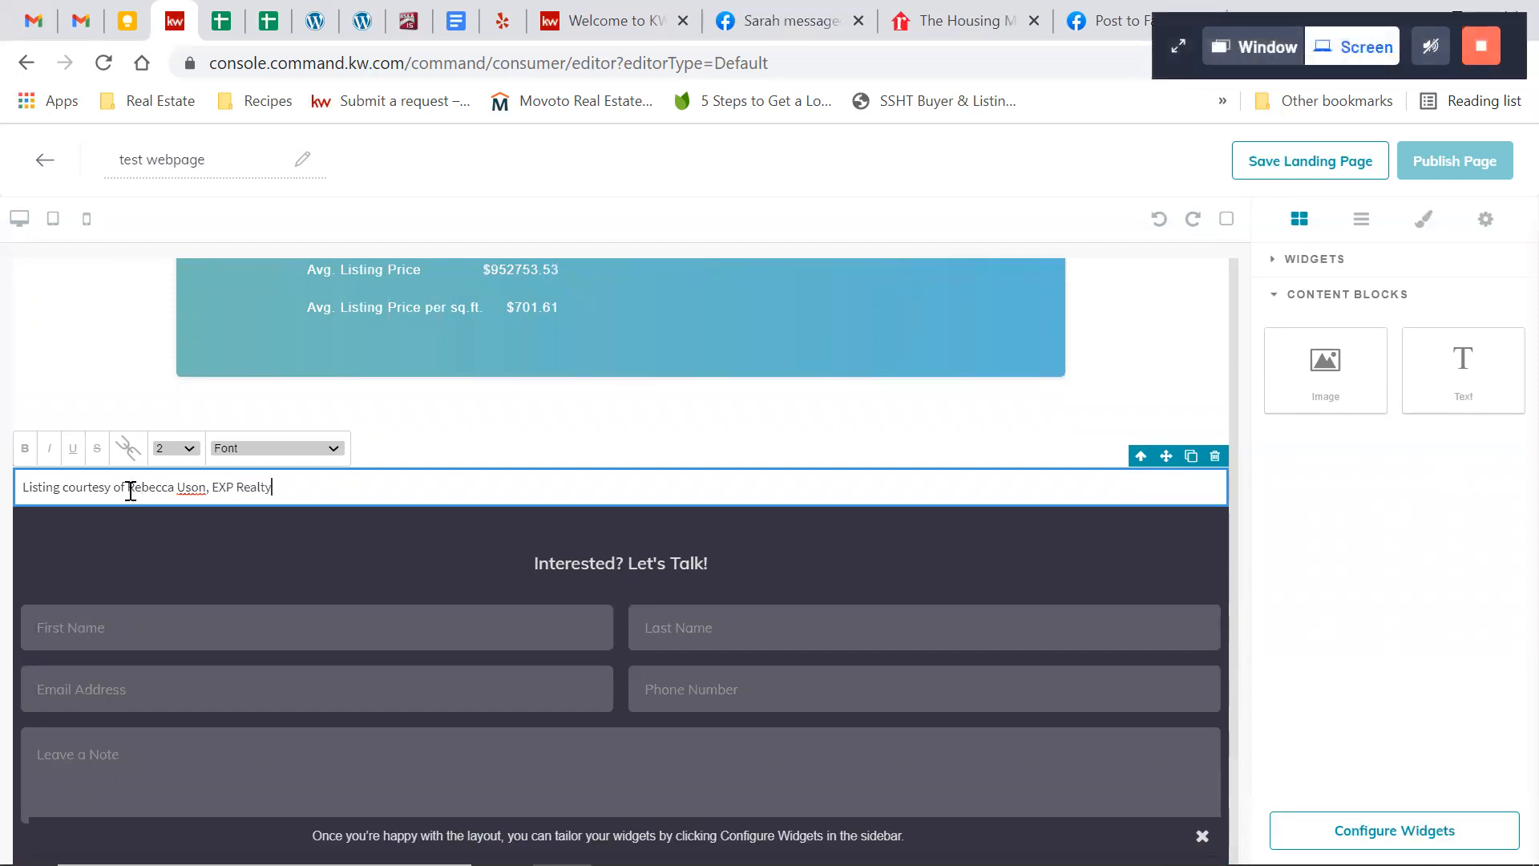
Set the font size of the listing attribution line above the lead form to 5
triple_click(130, 490)
left_click(187, 448)
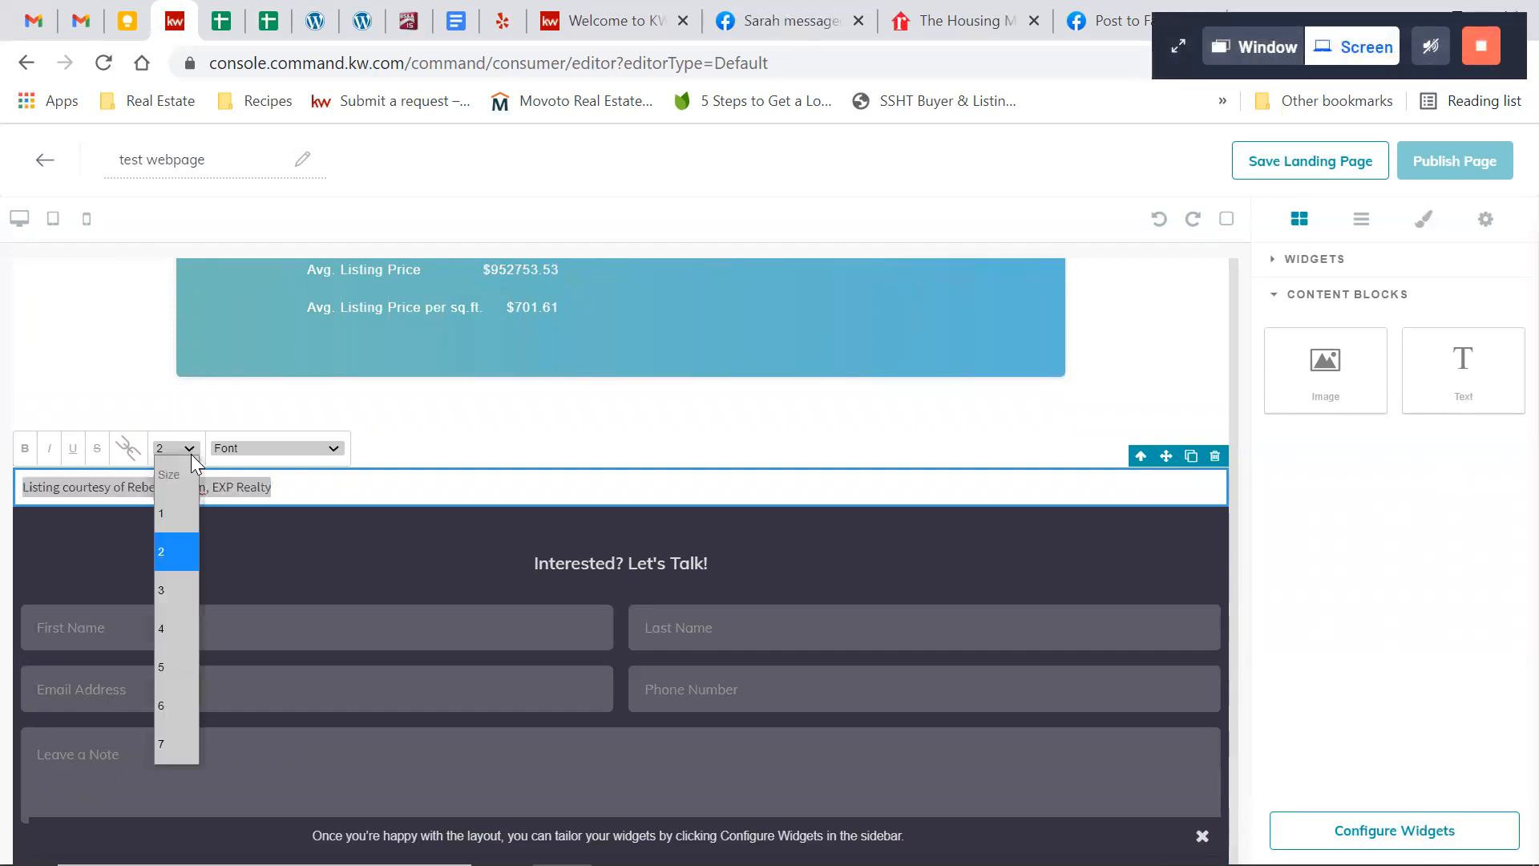
left_click(186, 676)
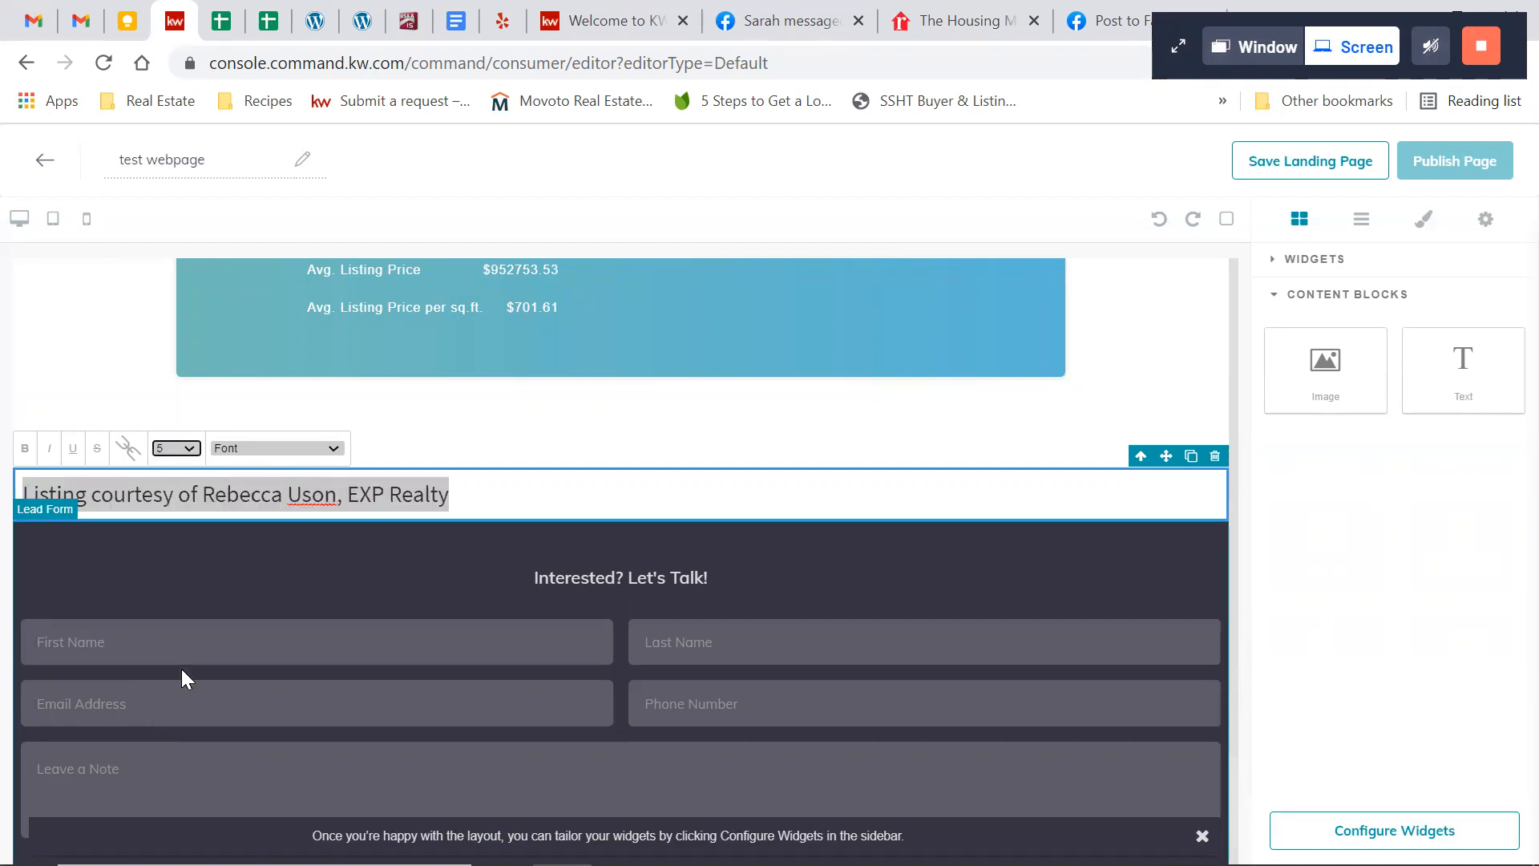
left_click(498, 496)
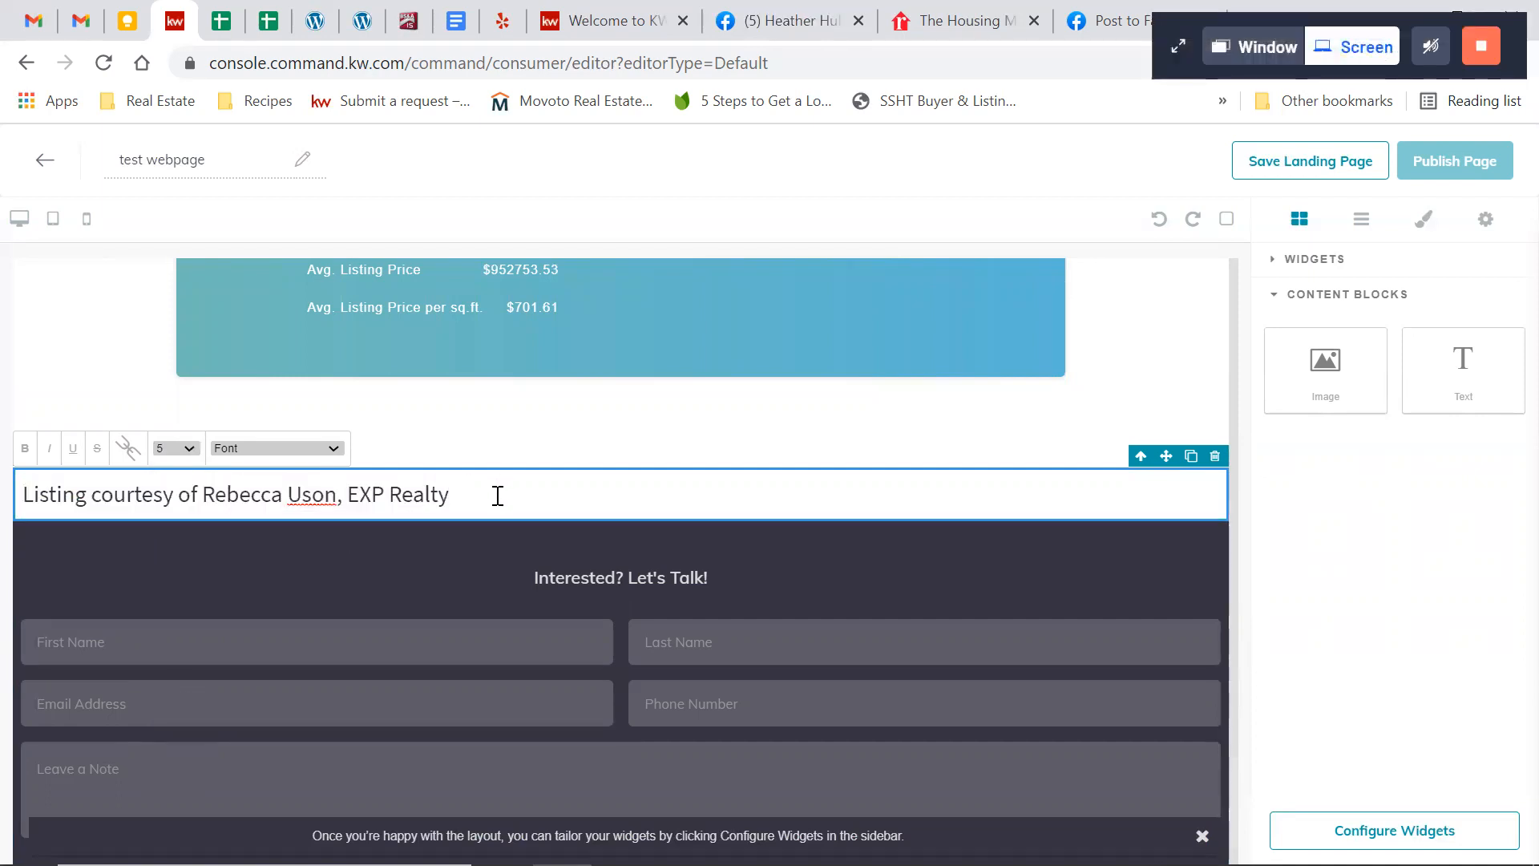
left_click(1351, 565)
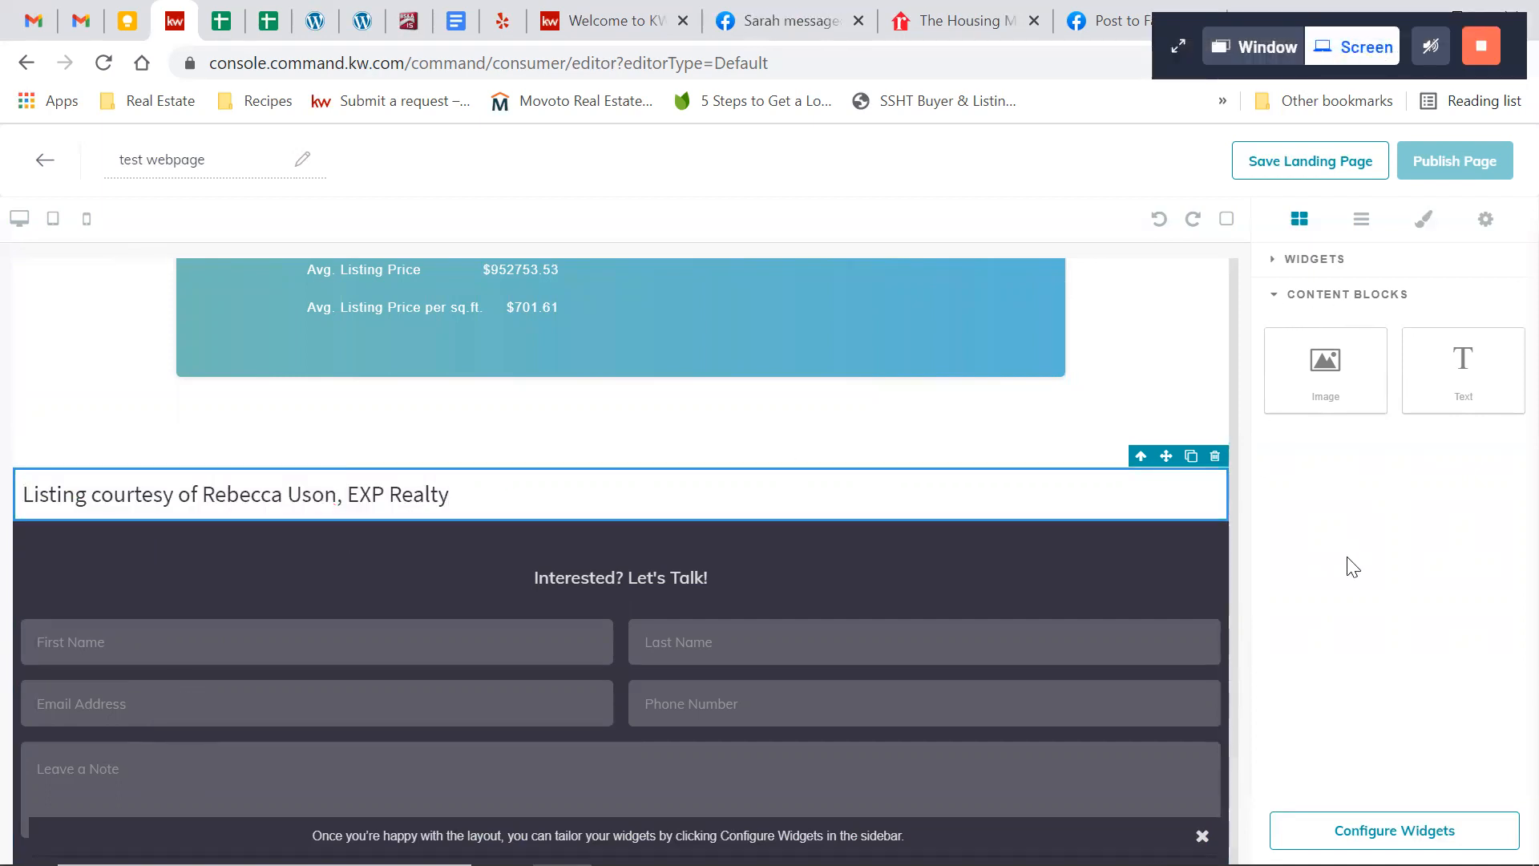
Configure the Branded Header widget with the header text "Mid-Century Modern Beauty!" and apply it
left_click(1394, 830)
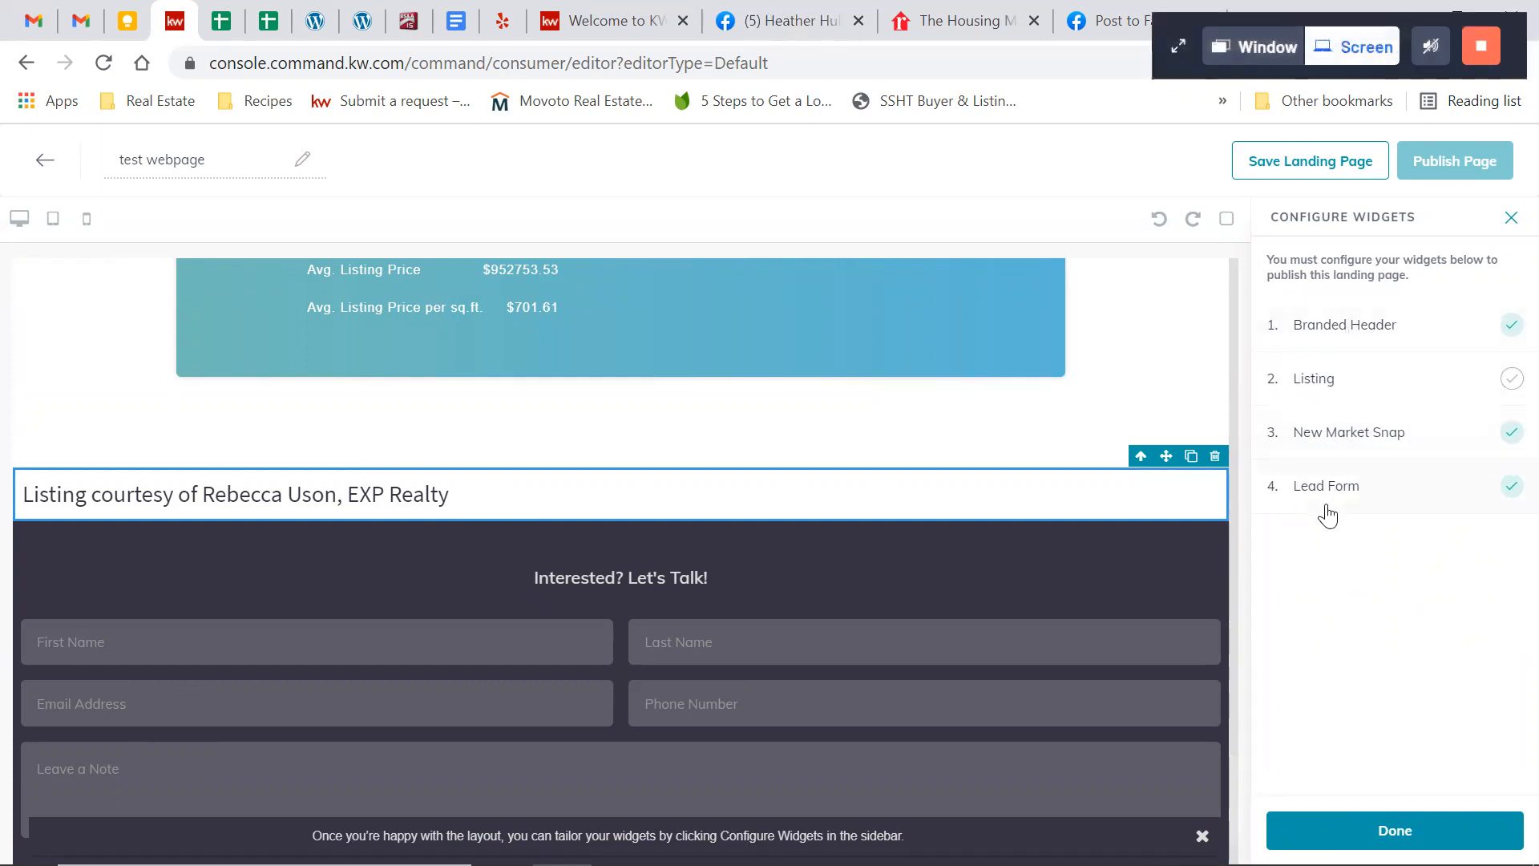
left_click(1419, 325)
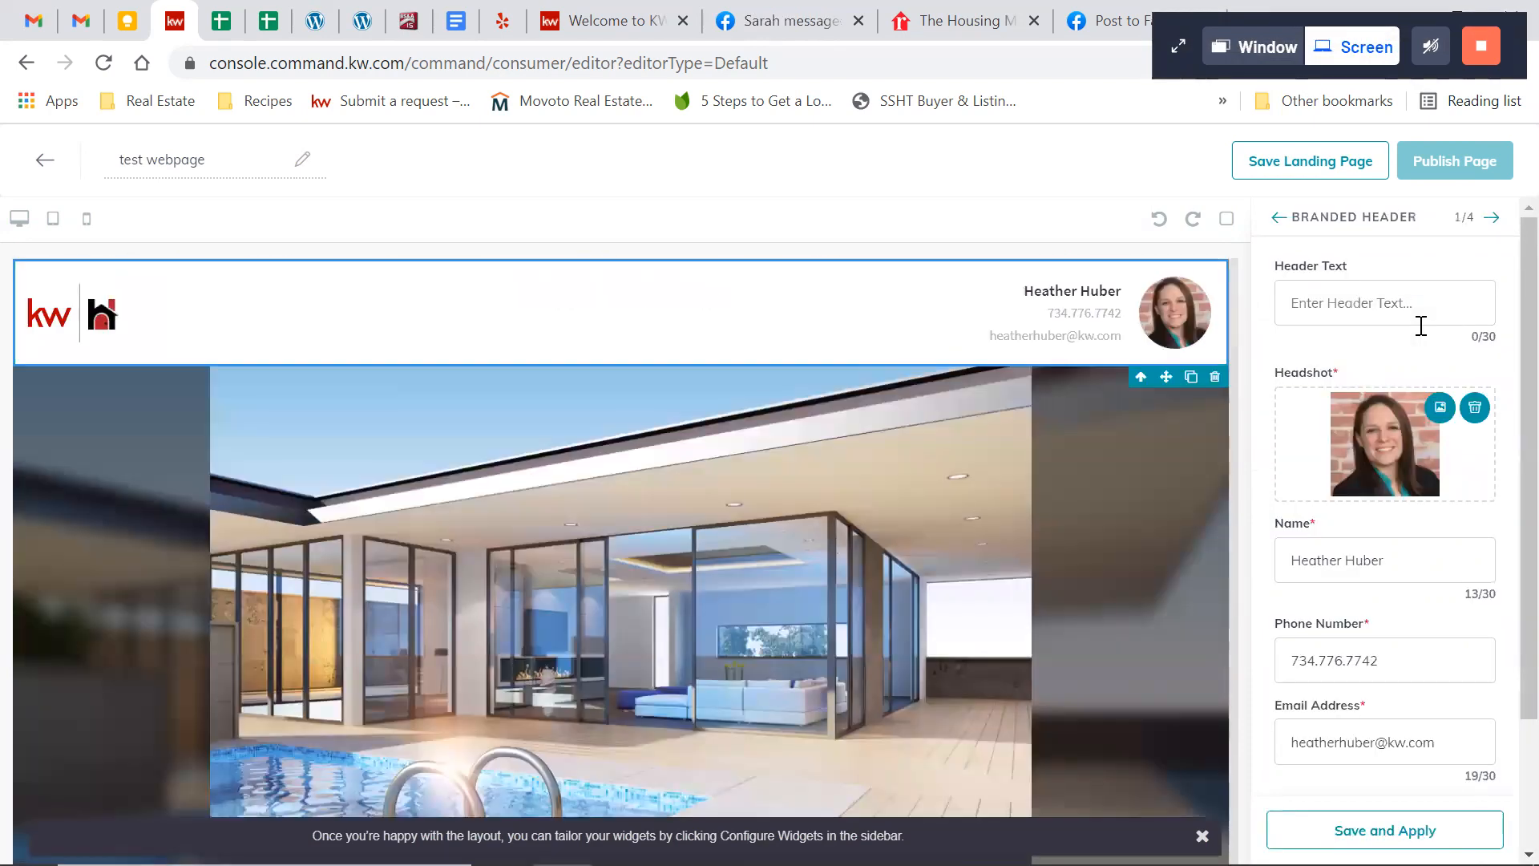
left_click(1309, 306)
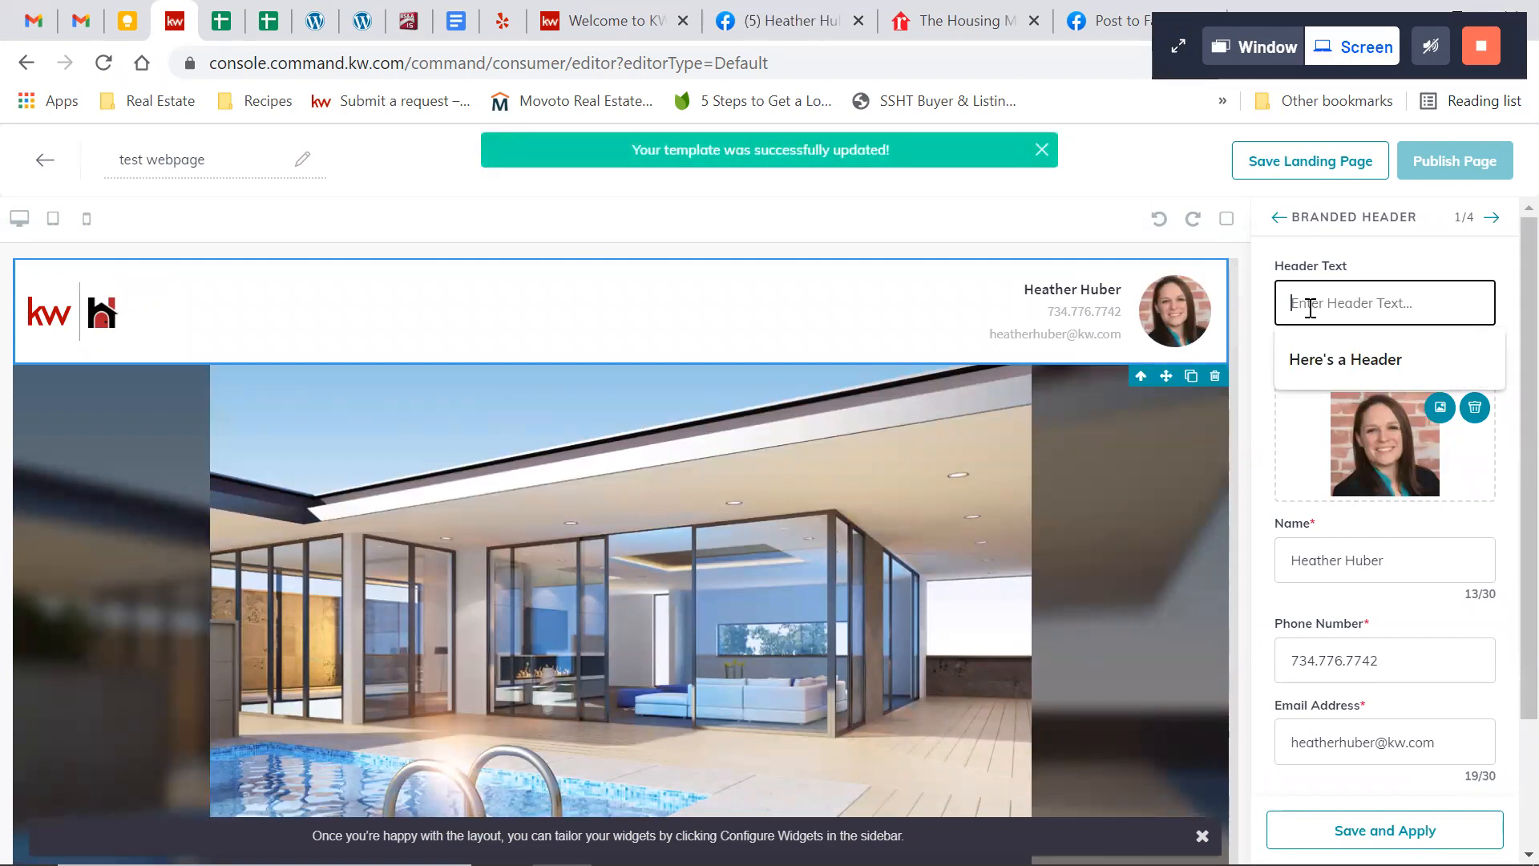
type("Mid-Century M")
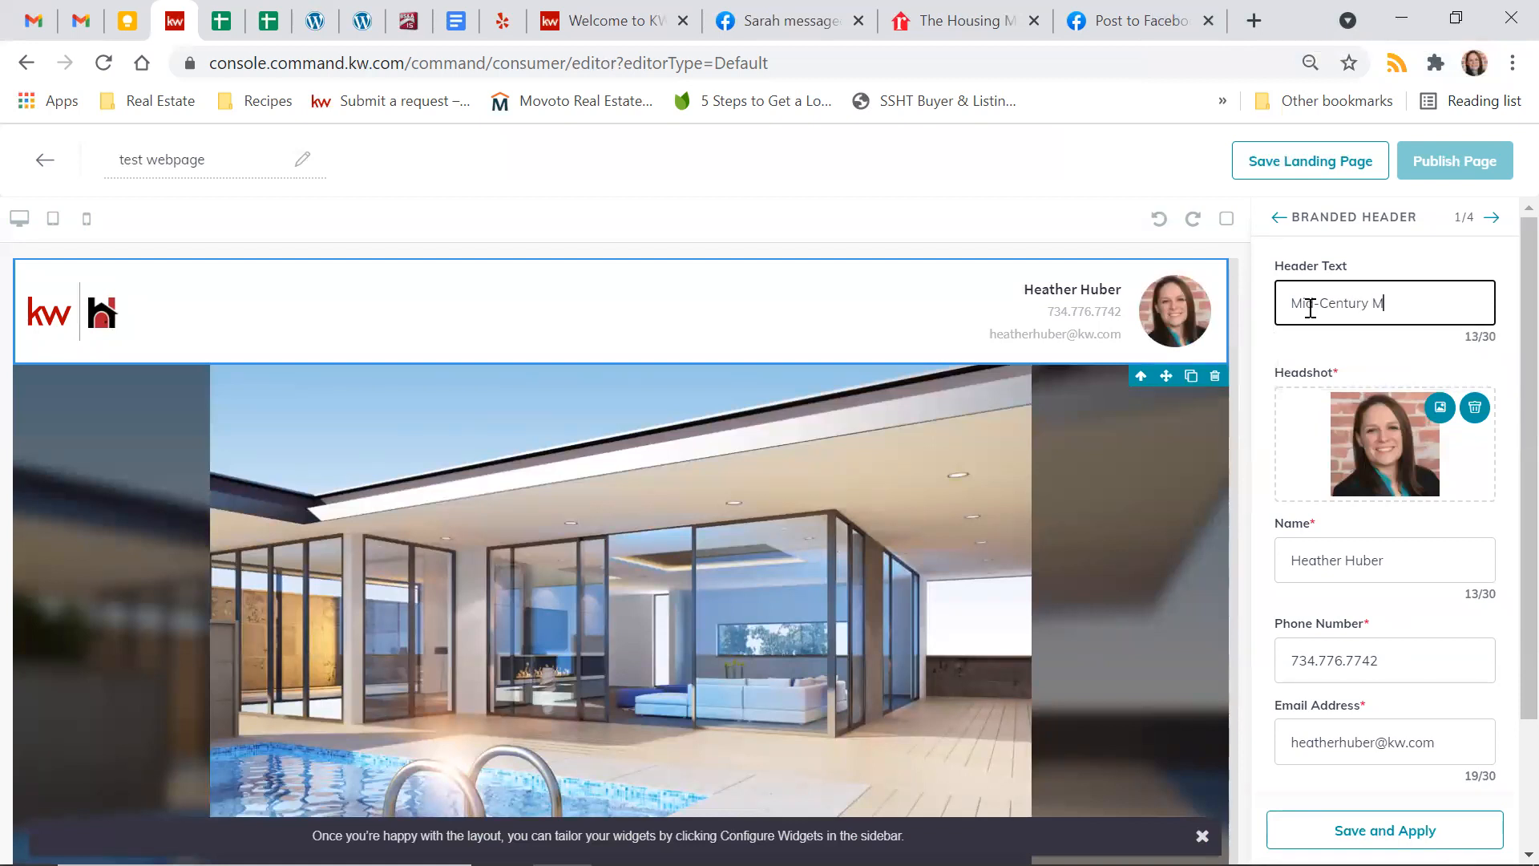
type("odern Beaut")
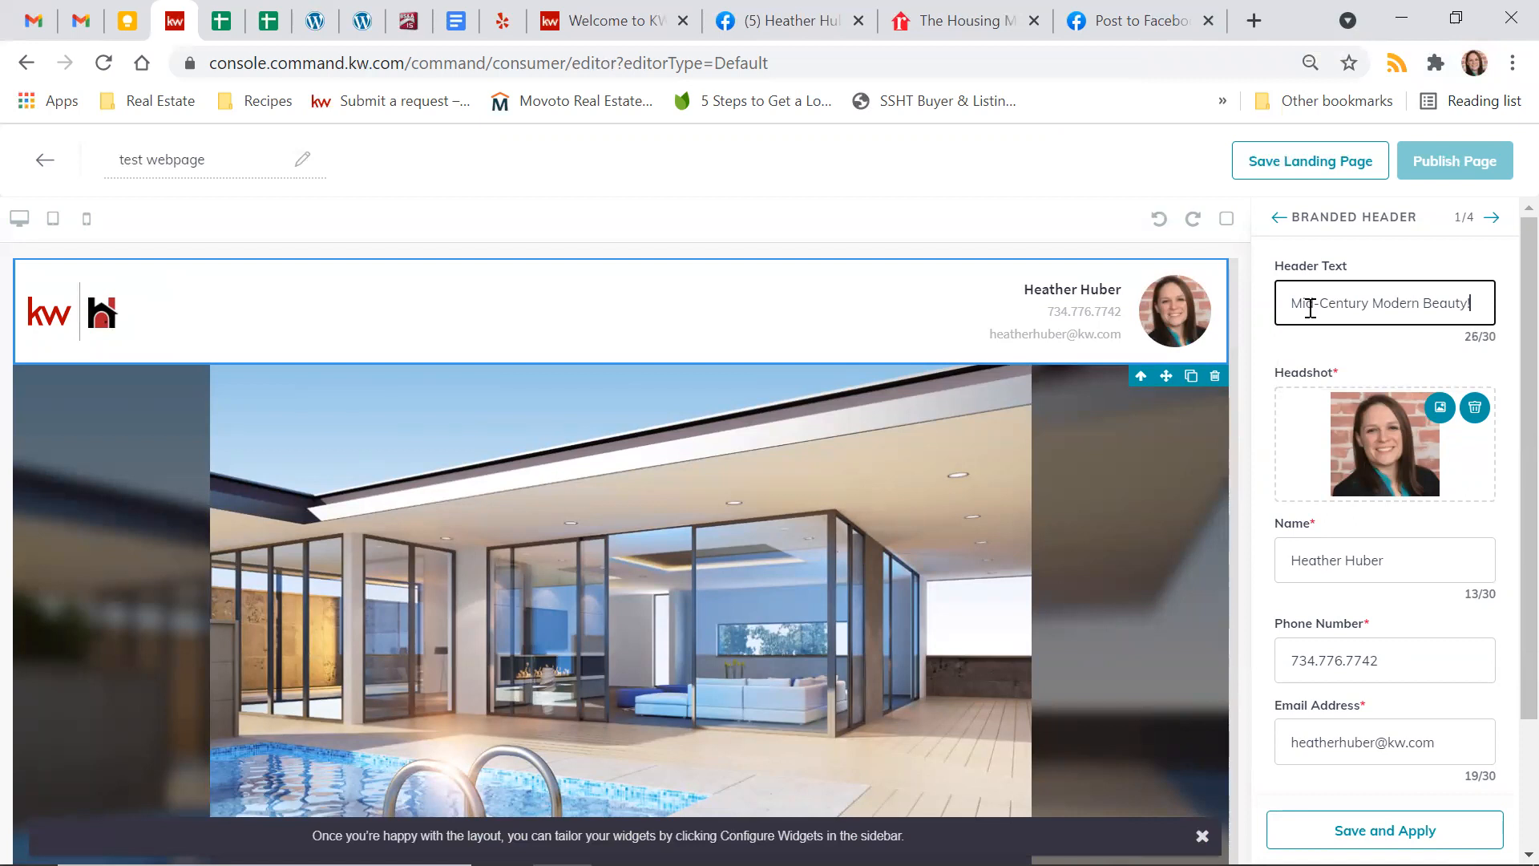
type("y!")
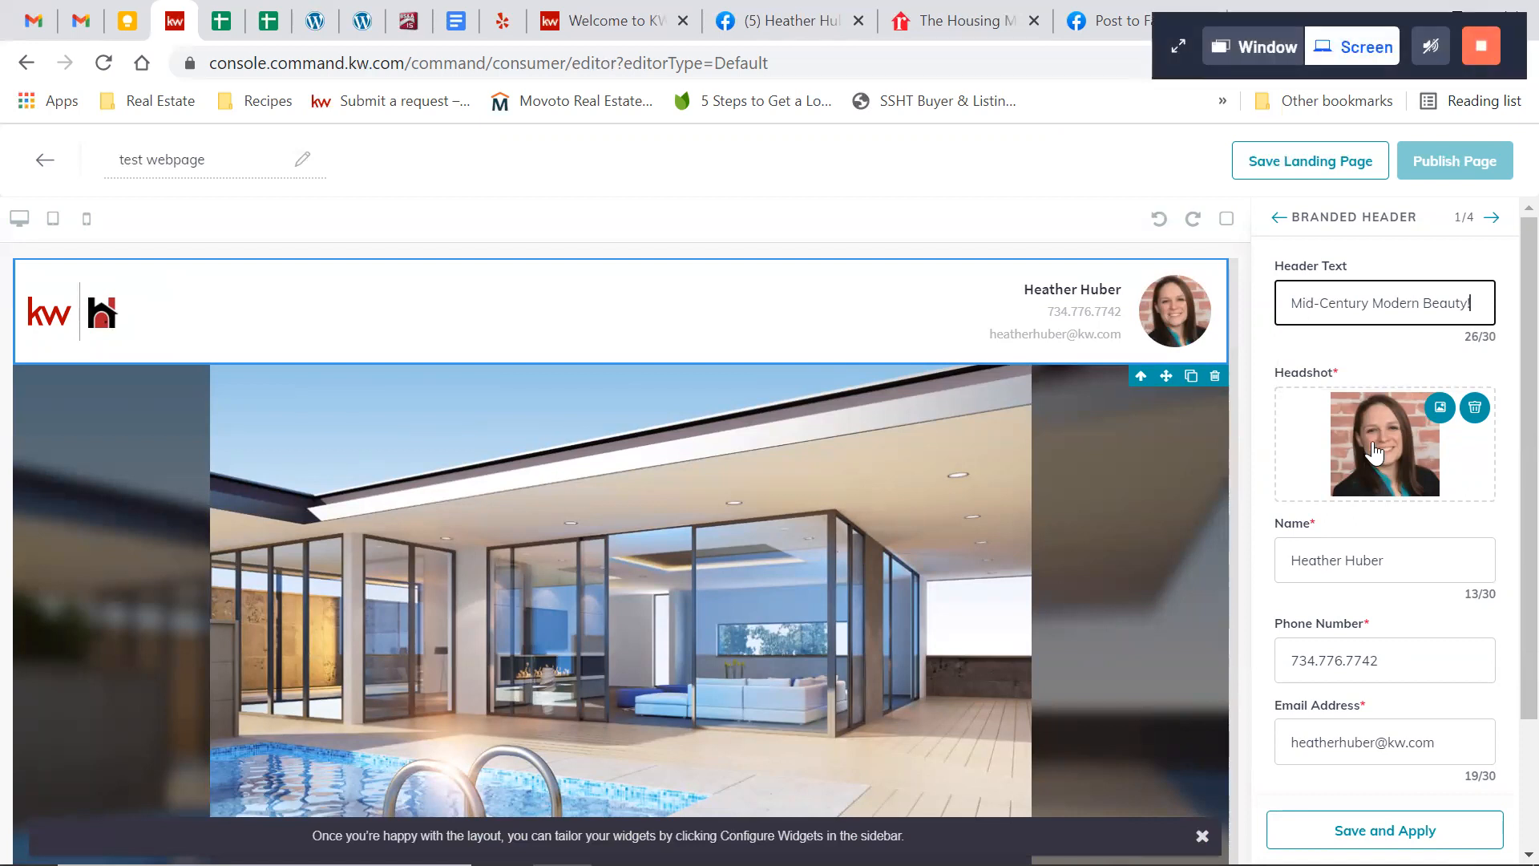
scroll(1378, 571, "down", 1)
scroll(1376, 572, "down", 2)
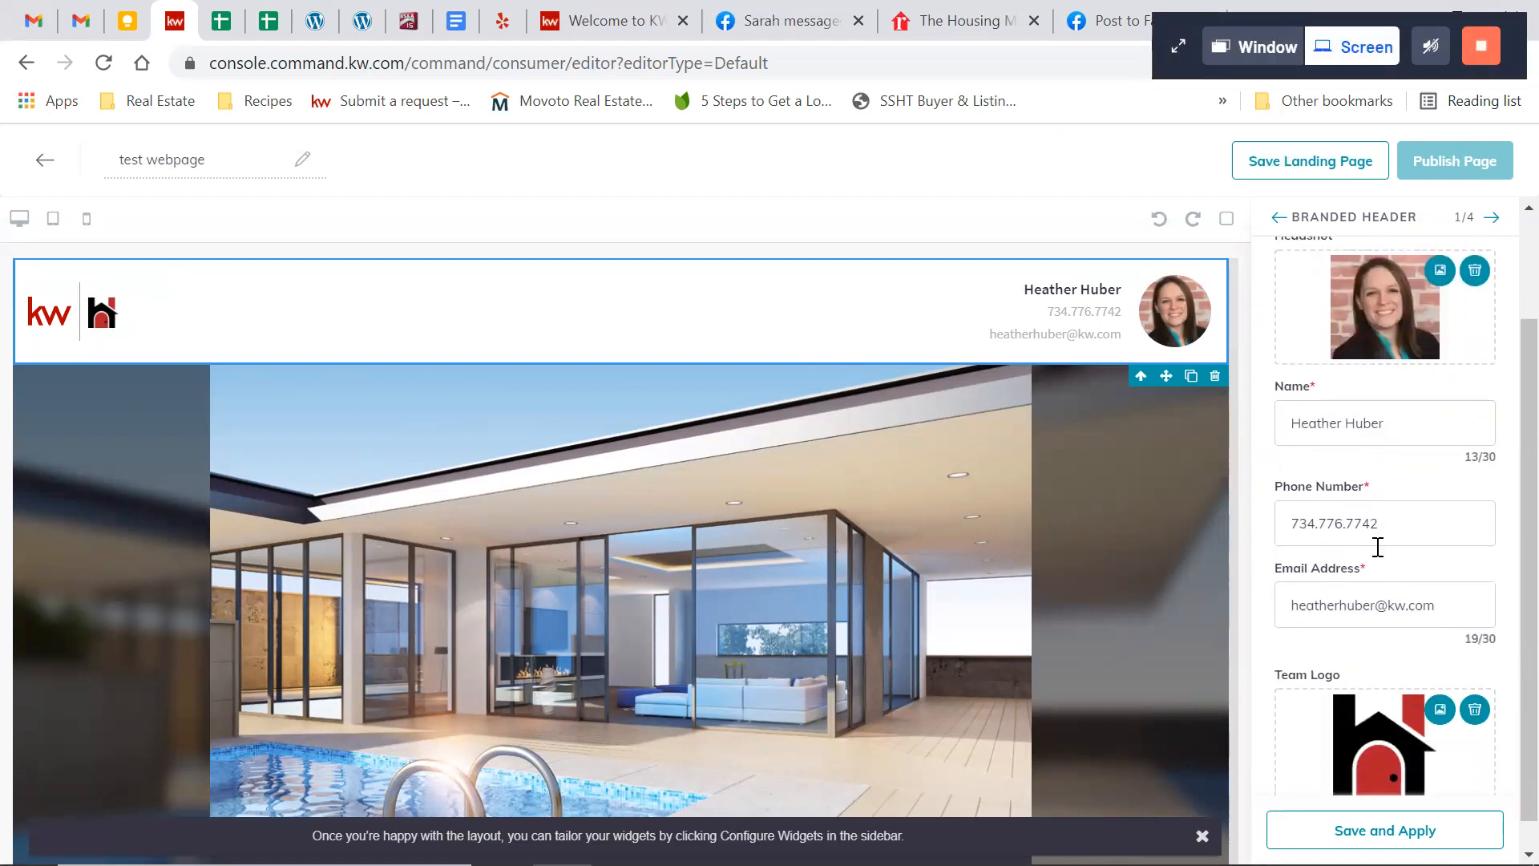
scroll(1377, 545, "down", 1)
left_click(1384, 830)
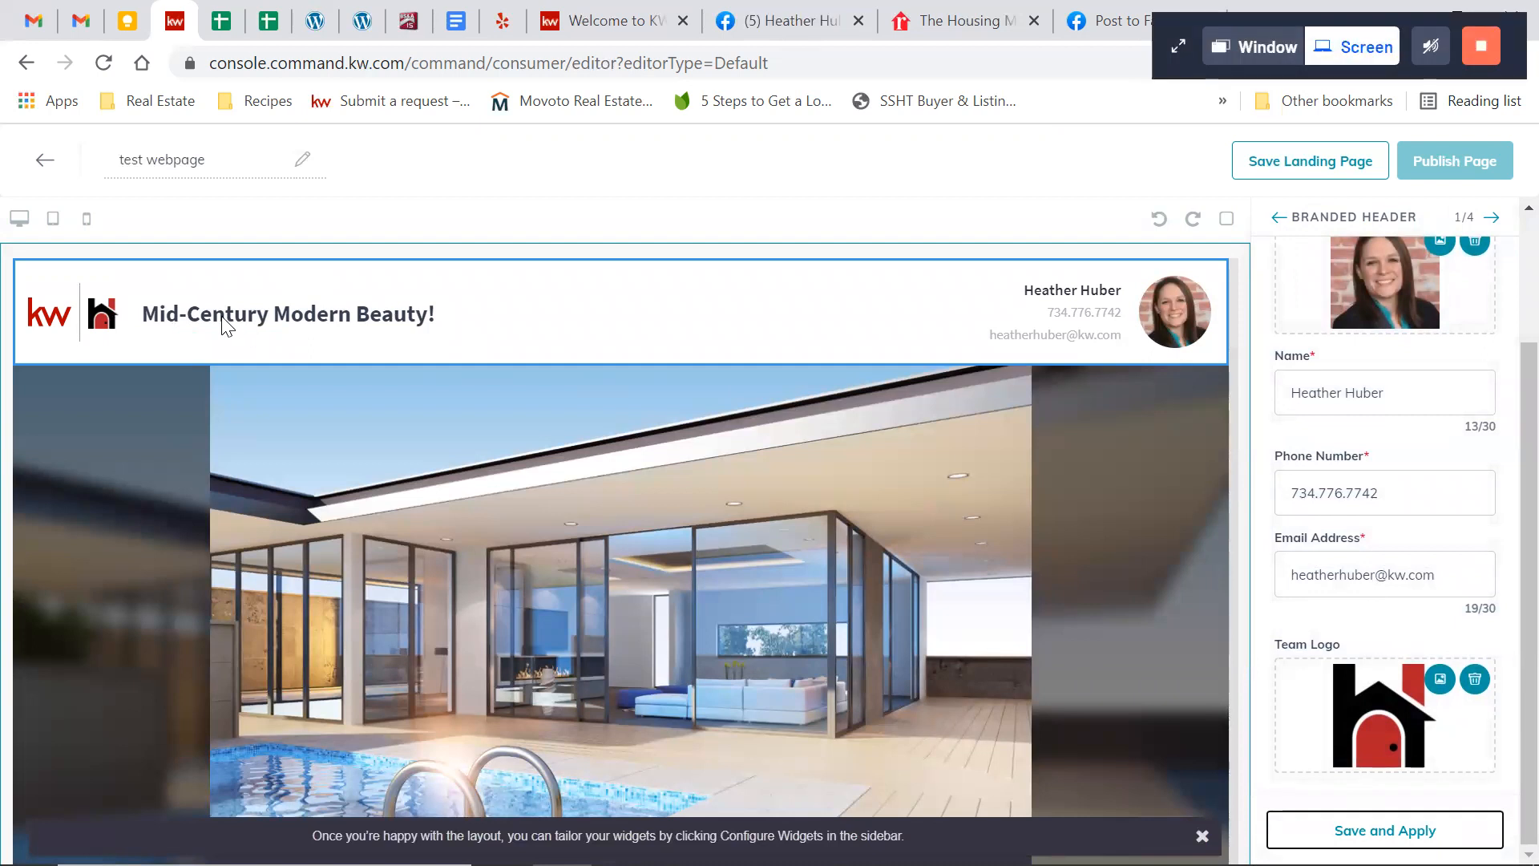
Preview the branded header in the phone and tablet layouts, then return to the desktop layout
left_click(85, 225)
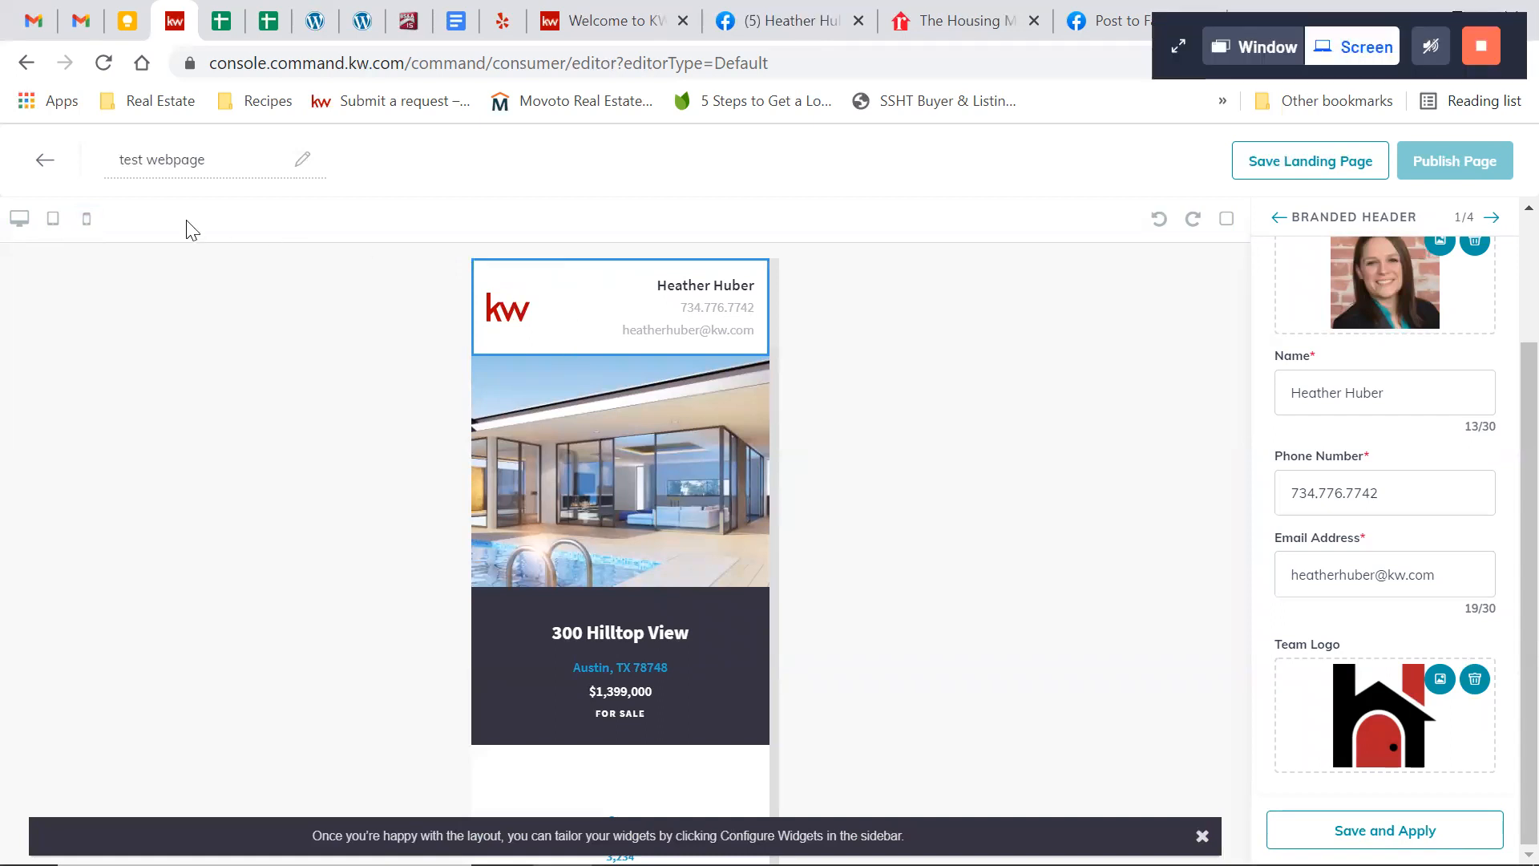
left_click(55, 227)
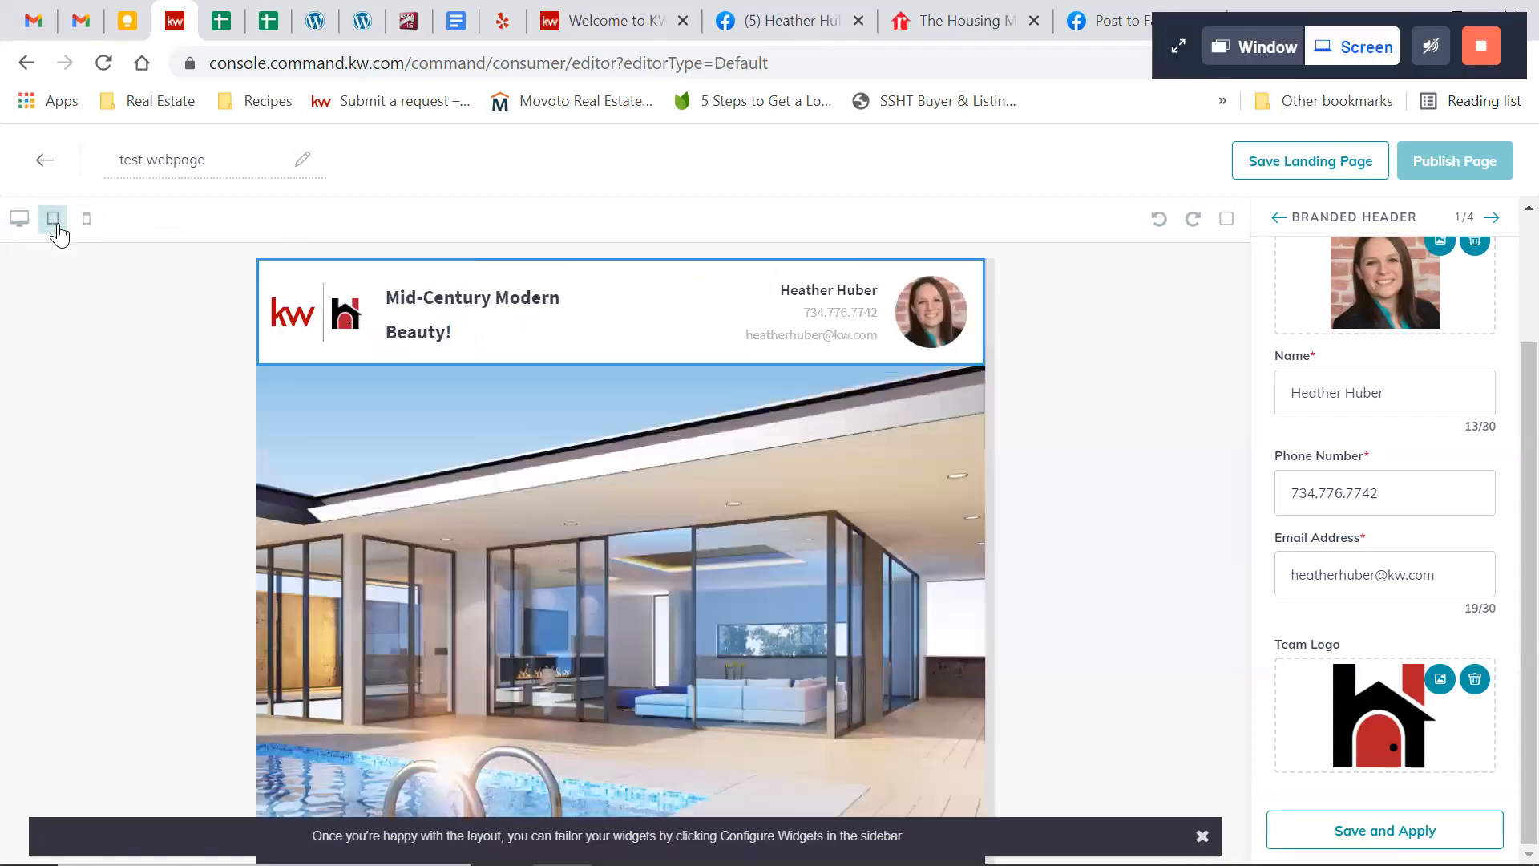
left_click(26, 219)
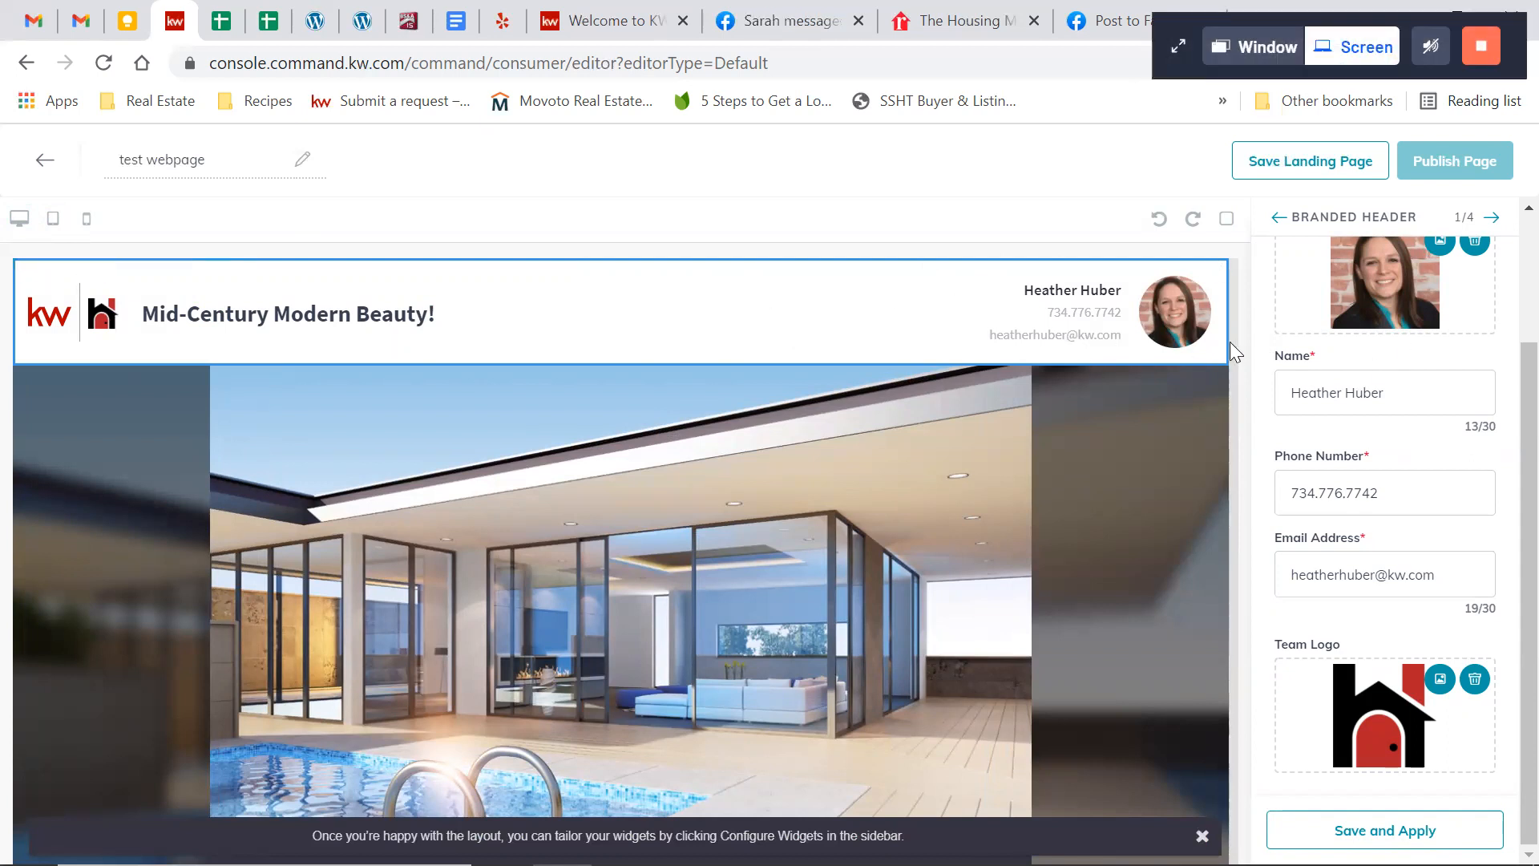
Search the listings by property address for the Walnut Hills home and select the Grand Rapids, MI result for the Listing widget
left_click(1492, 218)
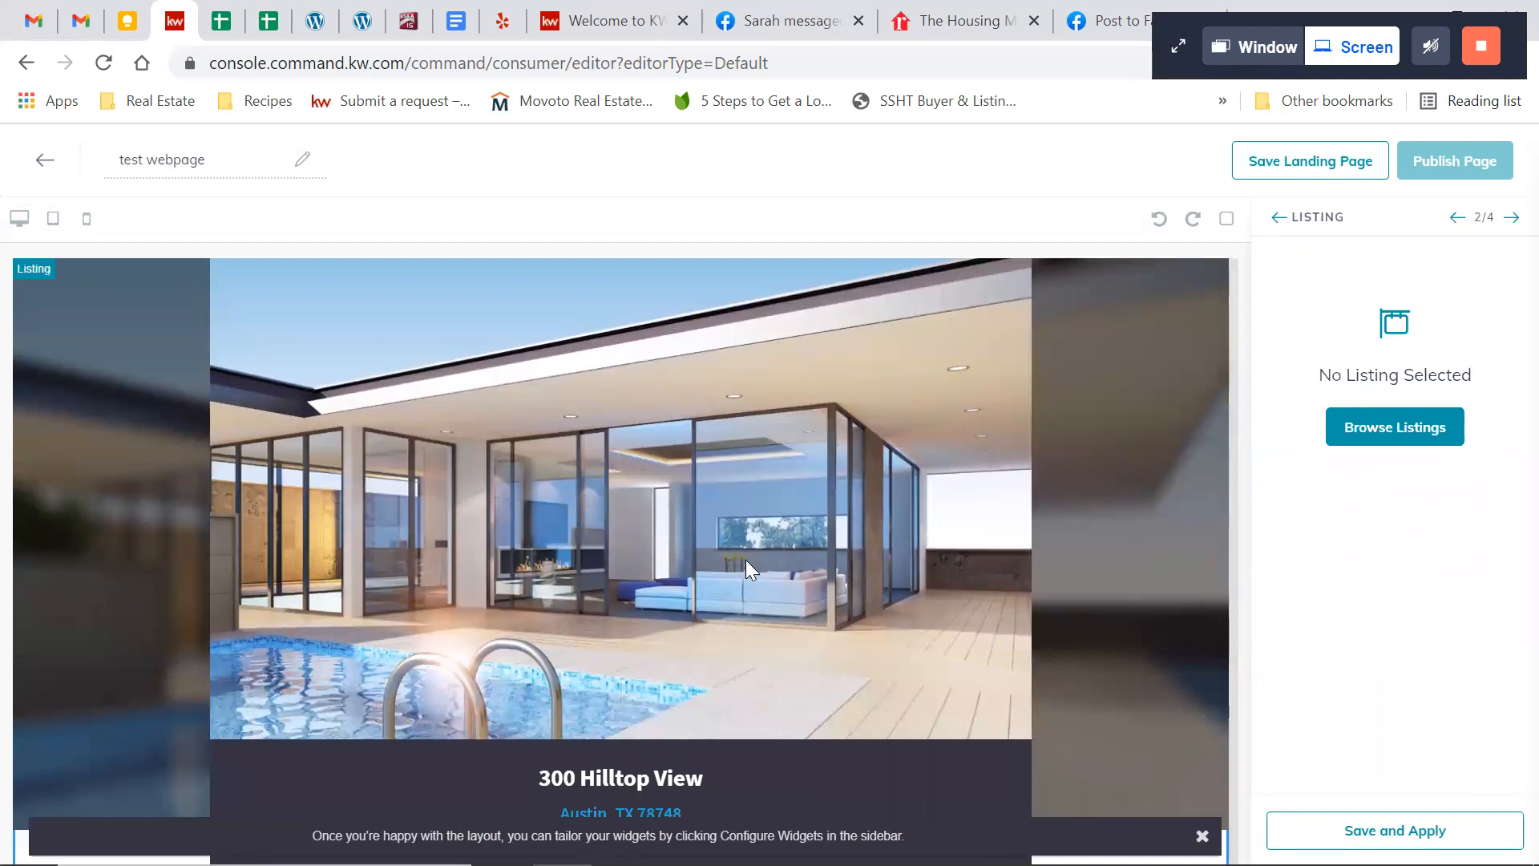
left_click(1360, 441)
left_click(772, 225)
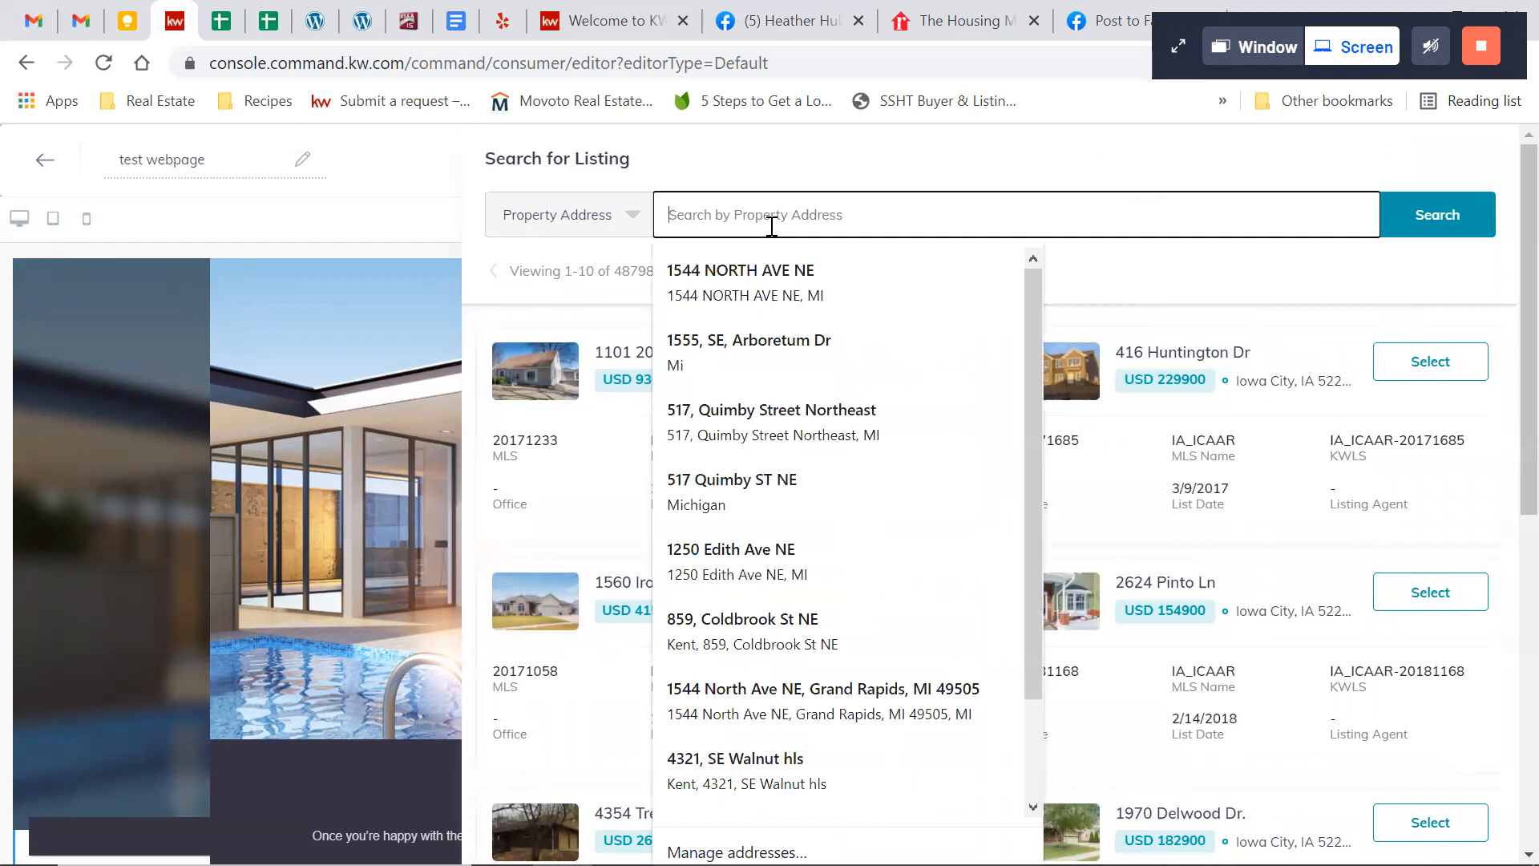
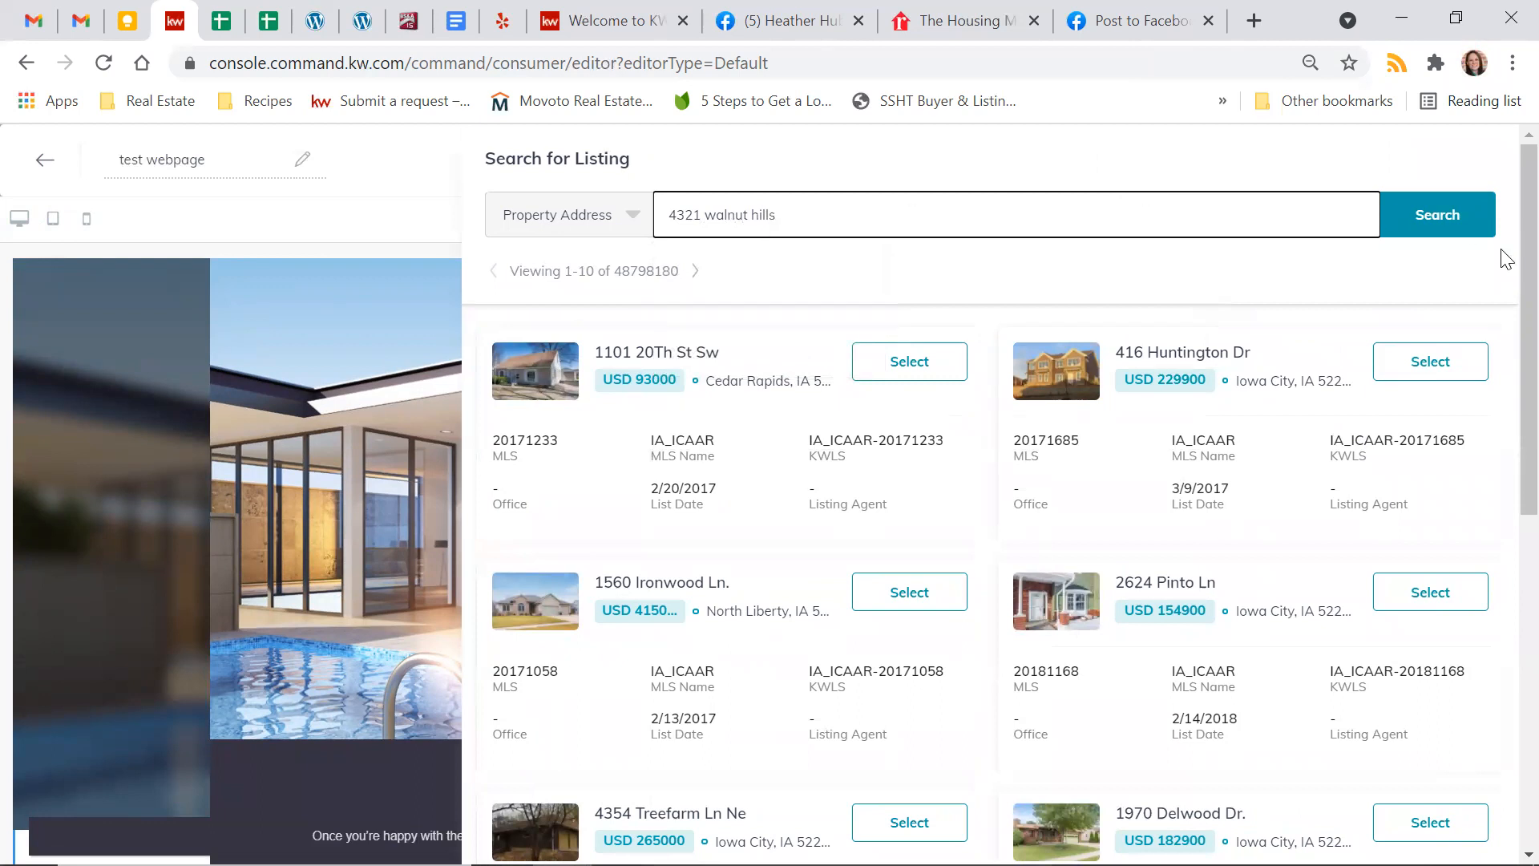
left_click(1455, 227)
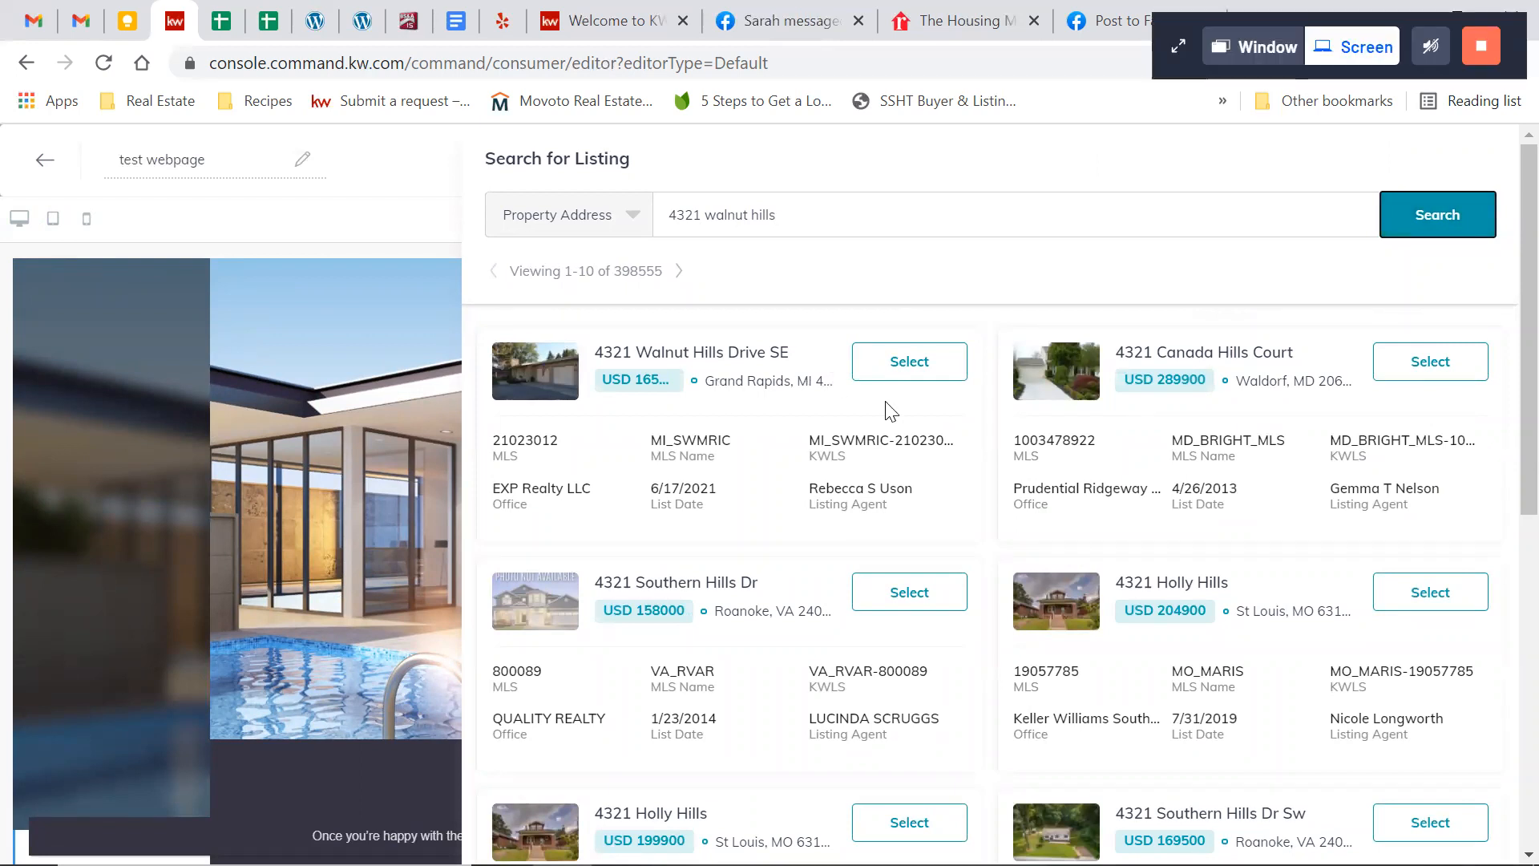
left_click(935, 367)
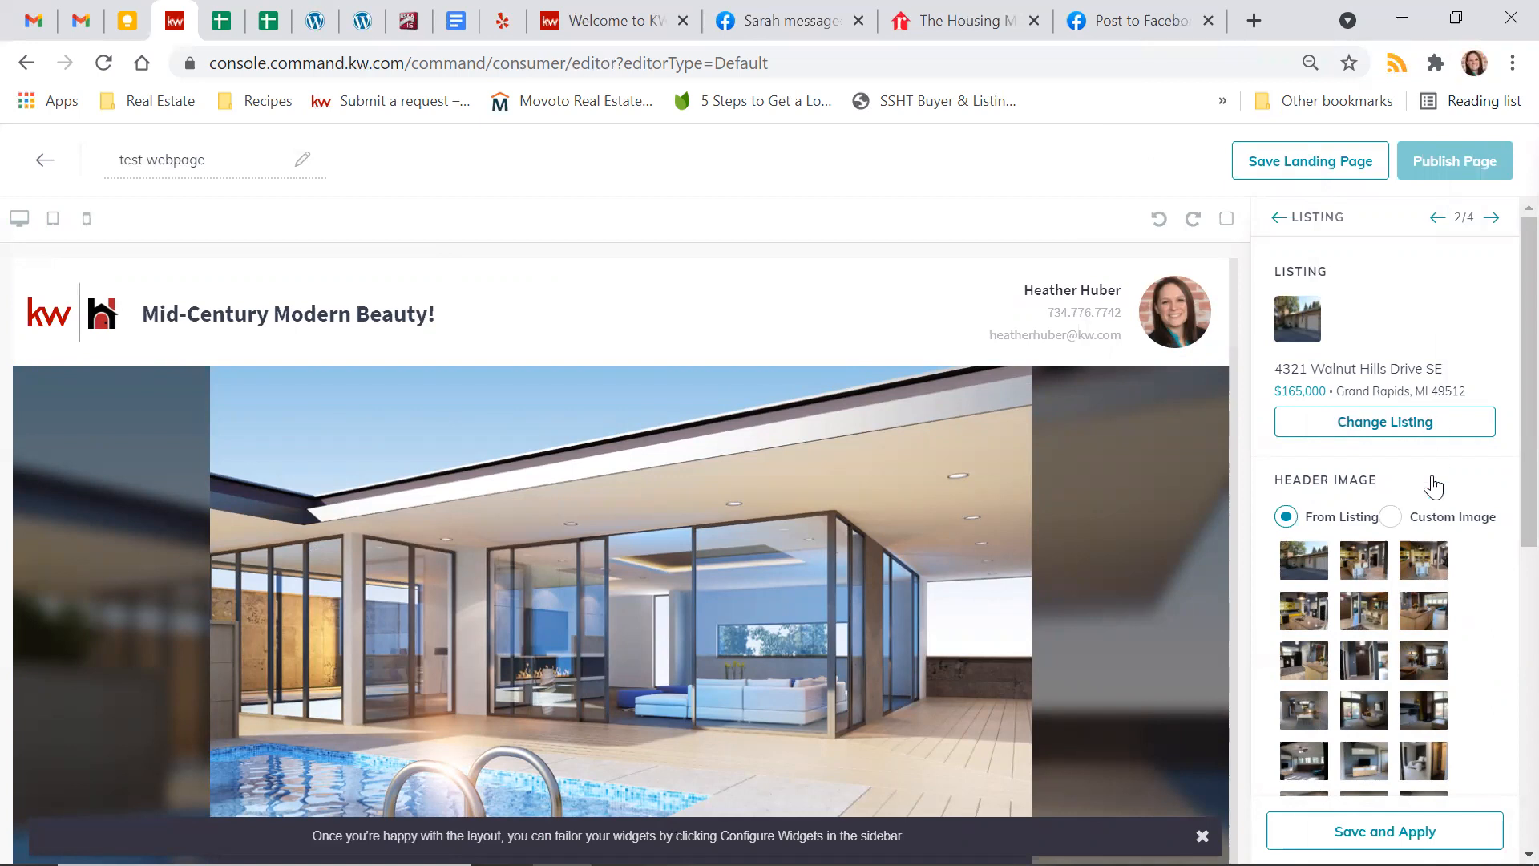
Choose the third listing photo, the kitchen with white bar stools, as the Listing widget's header image and apply it
scroll(1460, 488, "down", 3)
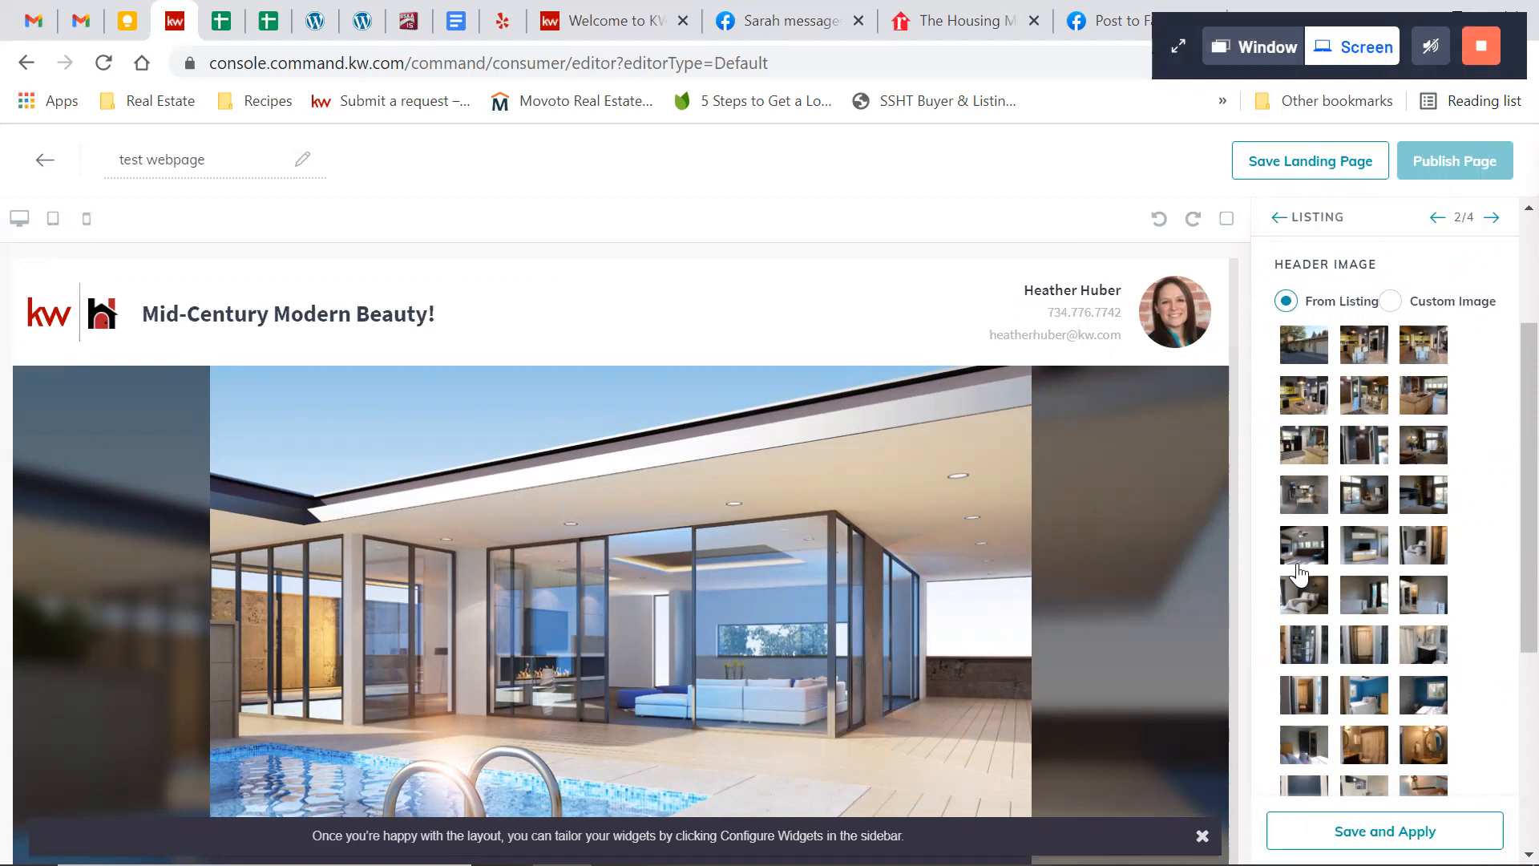
left_click(1428, 354)
scroll(1449, 536, "down", 3)
scroll(1449, 535, "up", 5)
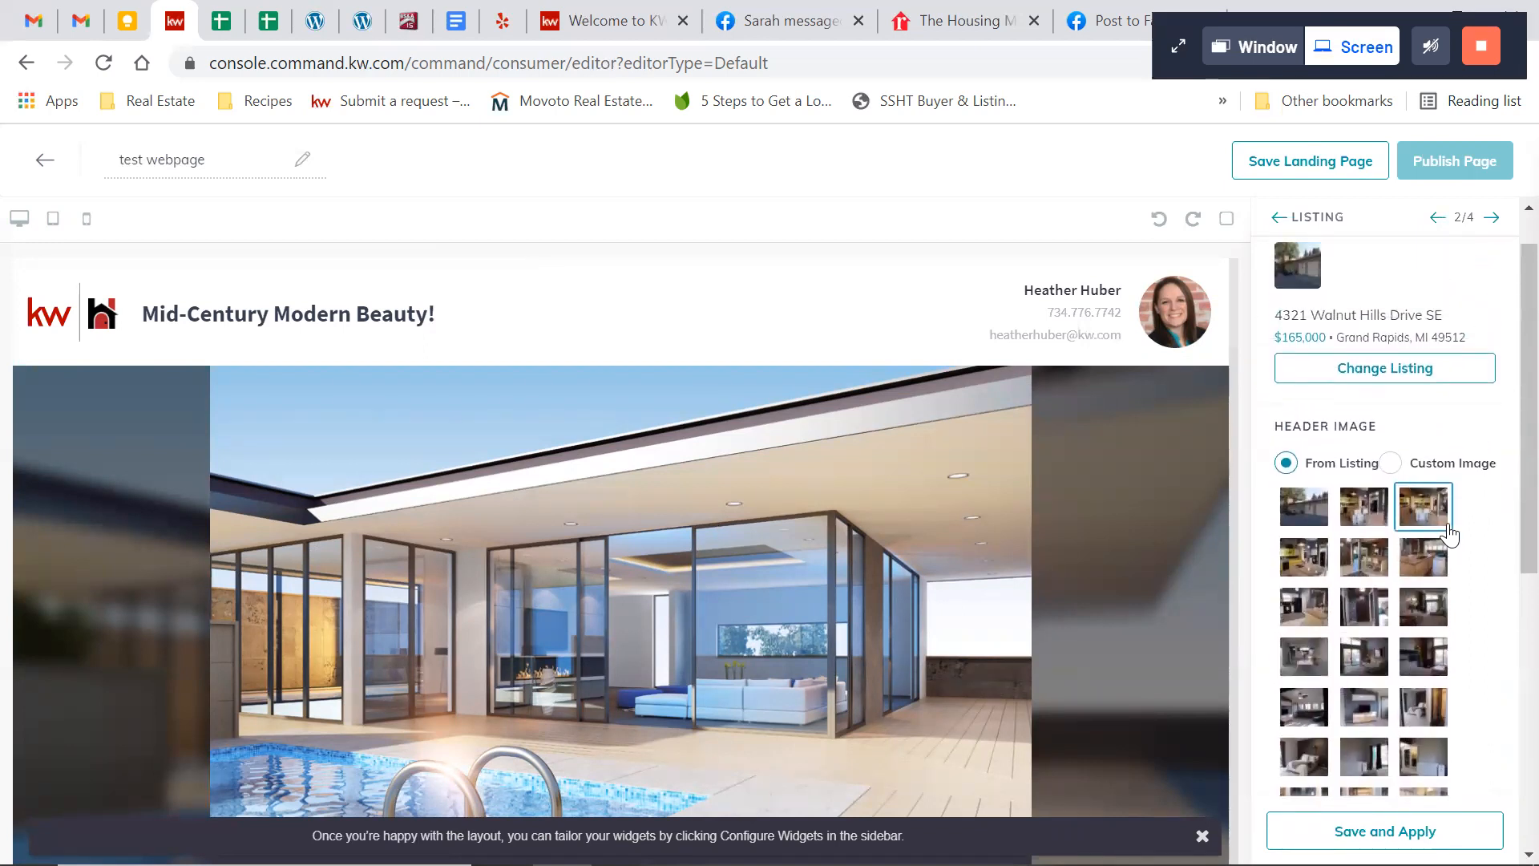
scroll(1449, 535, "up", 1)
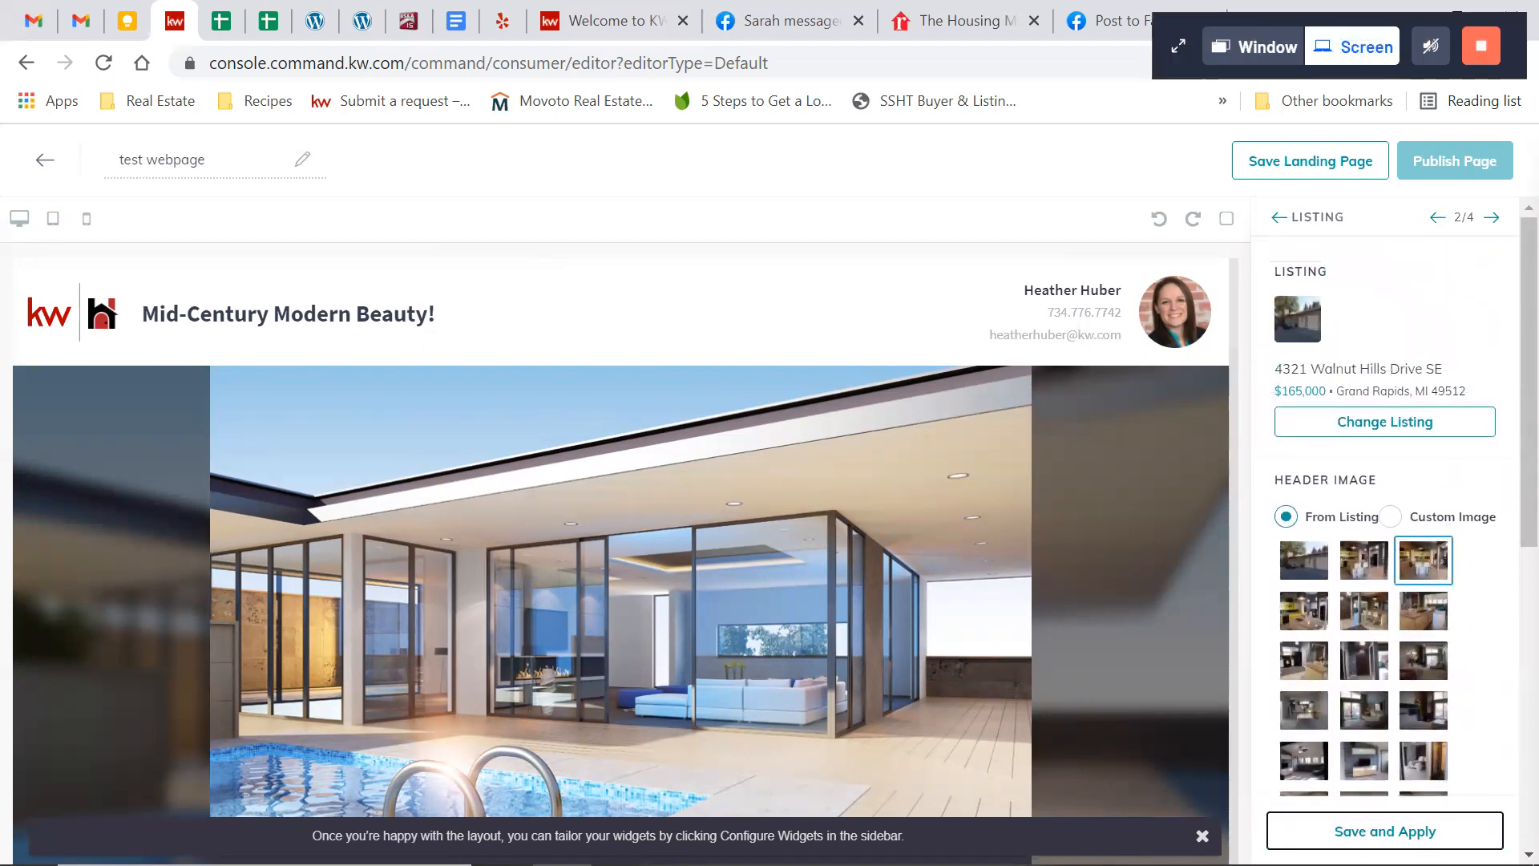
left_click(1384, 830)
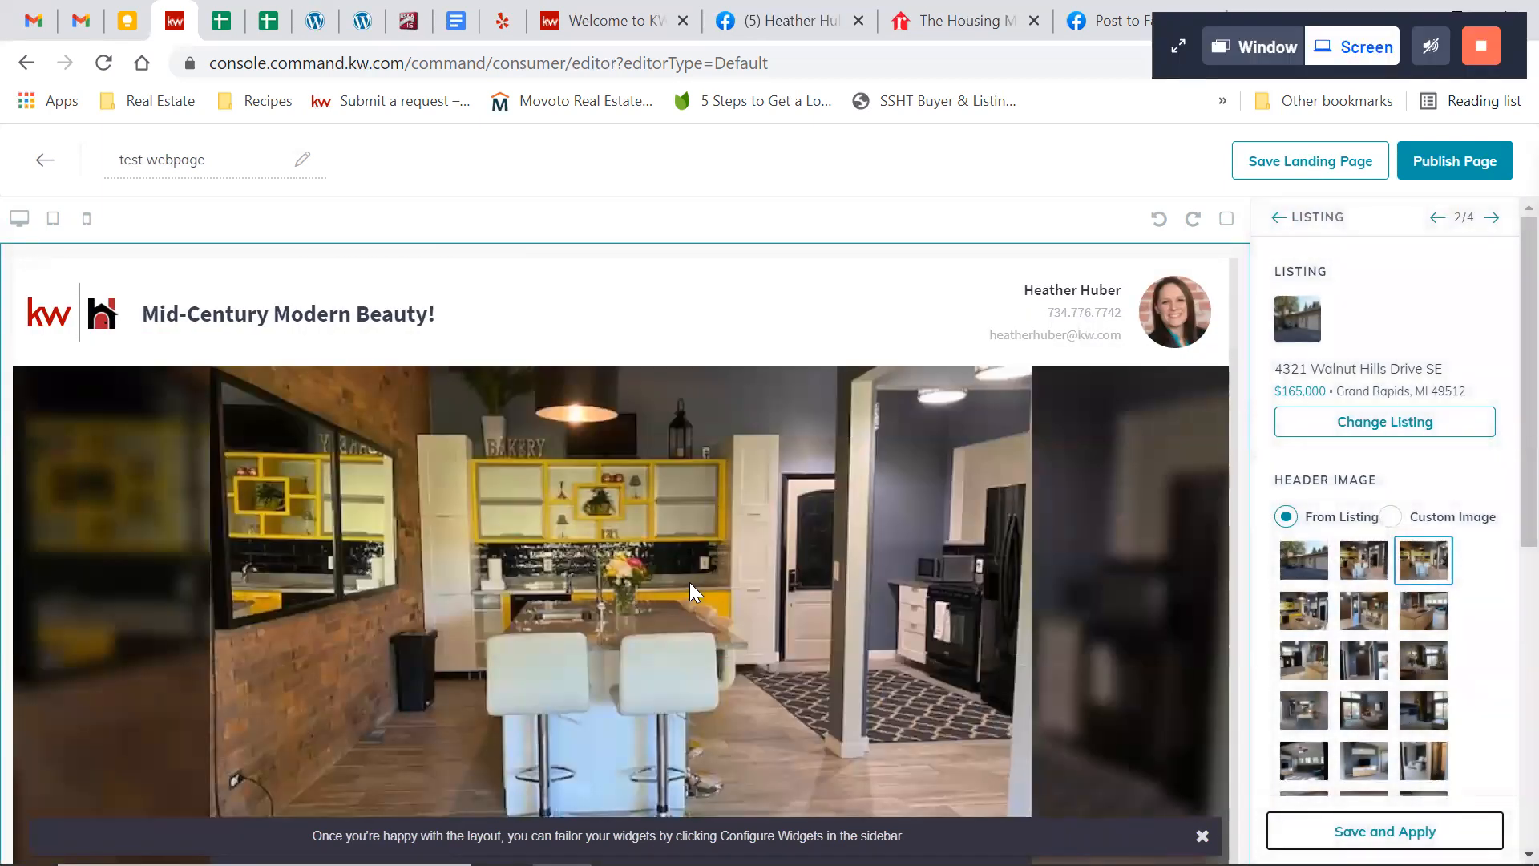
Review the populated listing section, including its price and status, property facts, description, gallery, features and map
scroll(689, 582, "down", 4)
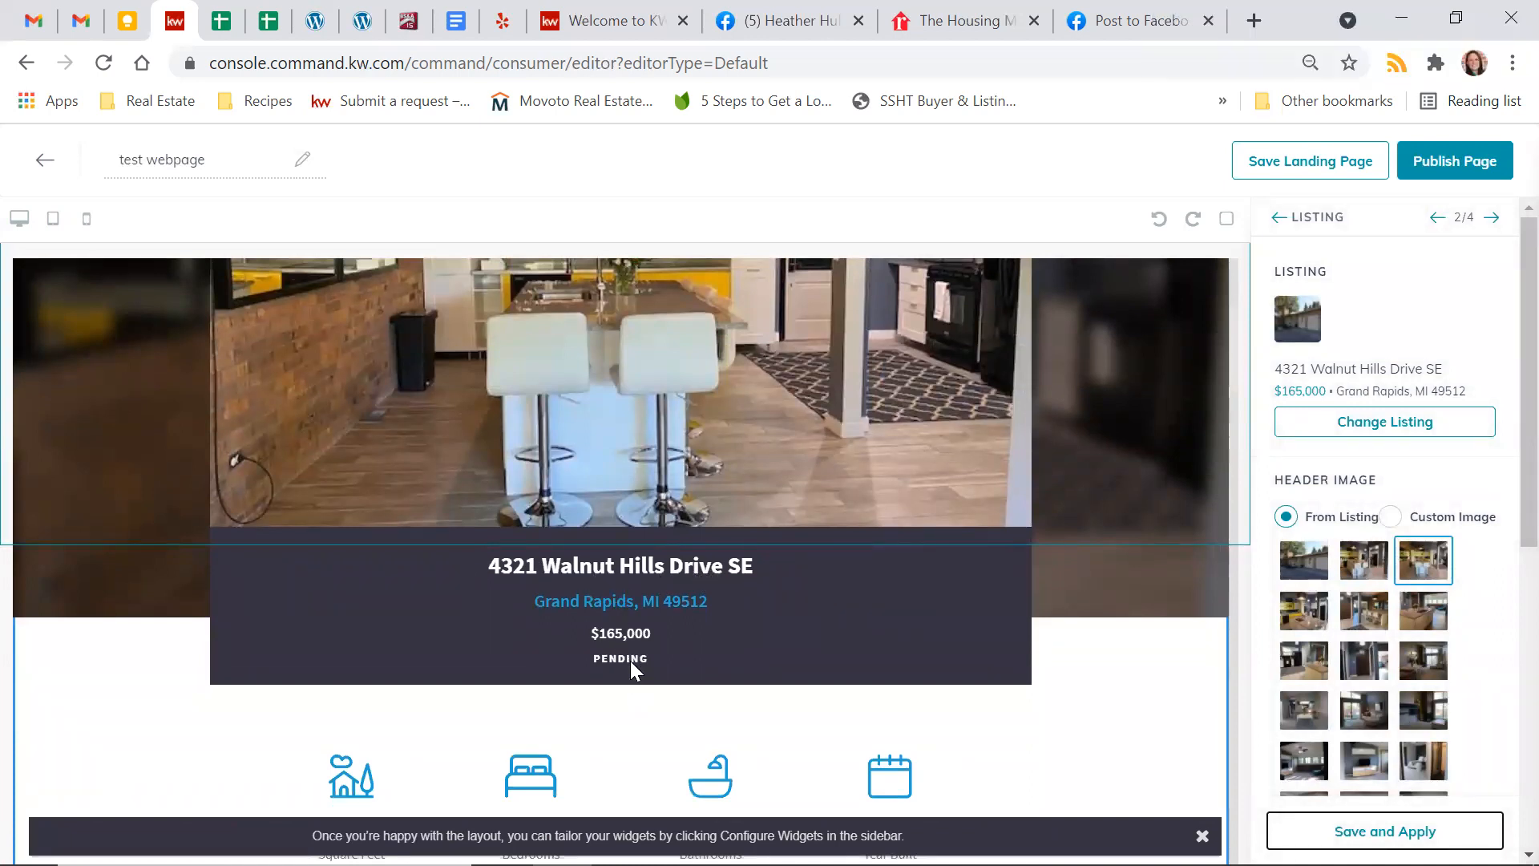
scroll(630, 660, "down", 4)
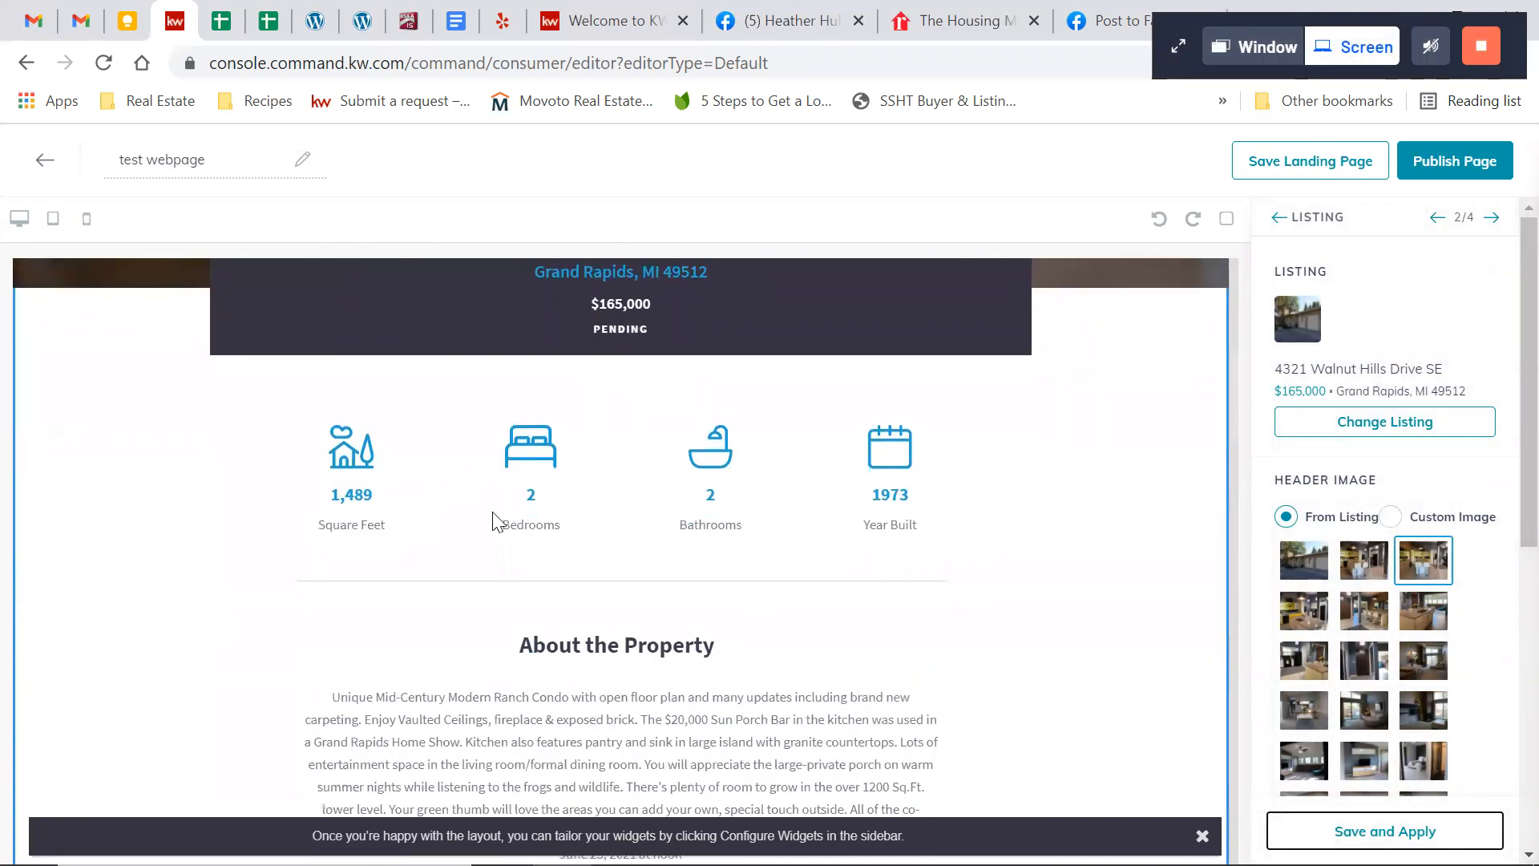
scroll(900, 553, "down", 3)
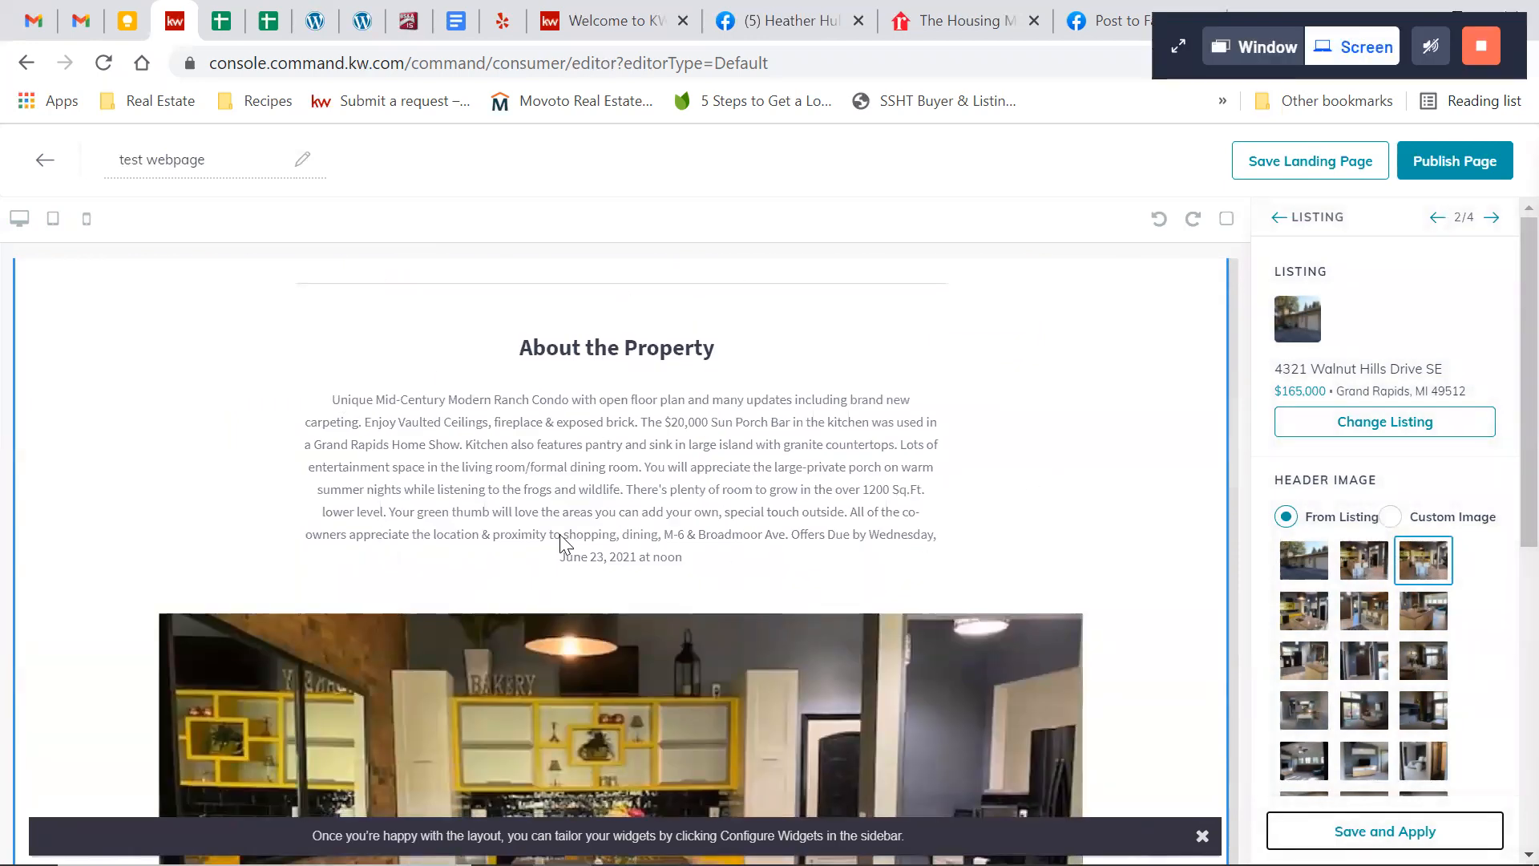
scroll(1143, 525, "down", 9)
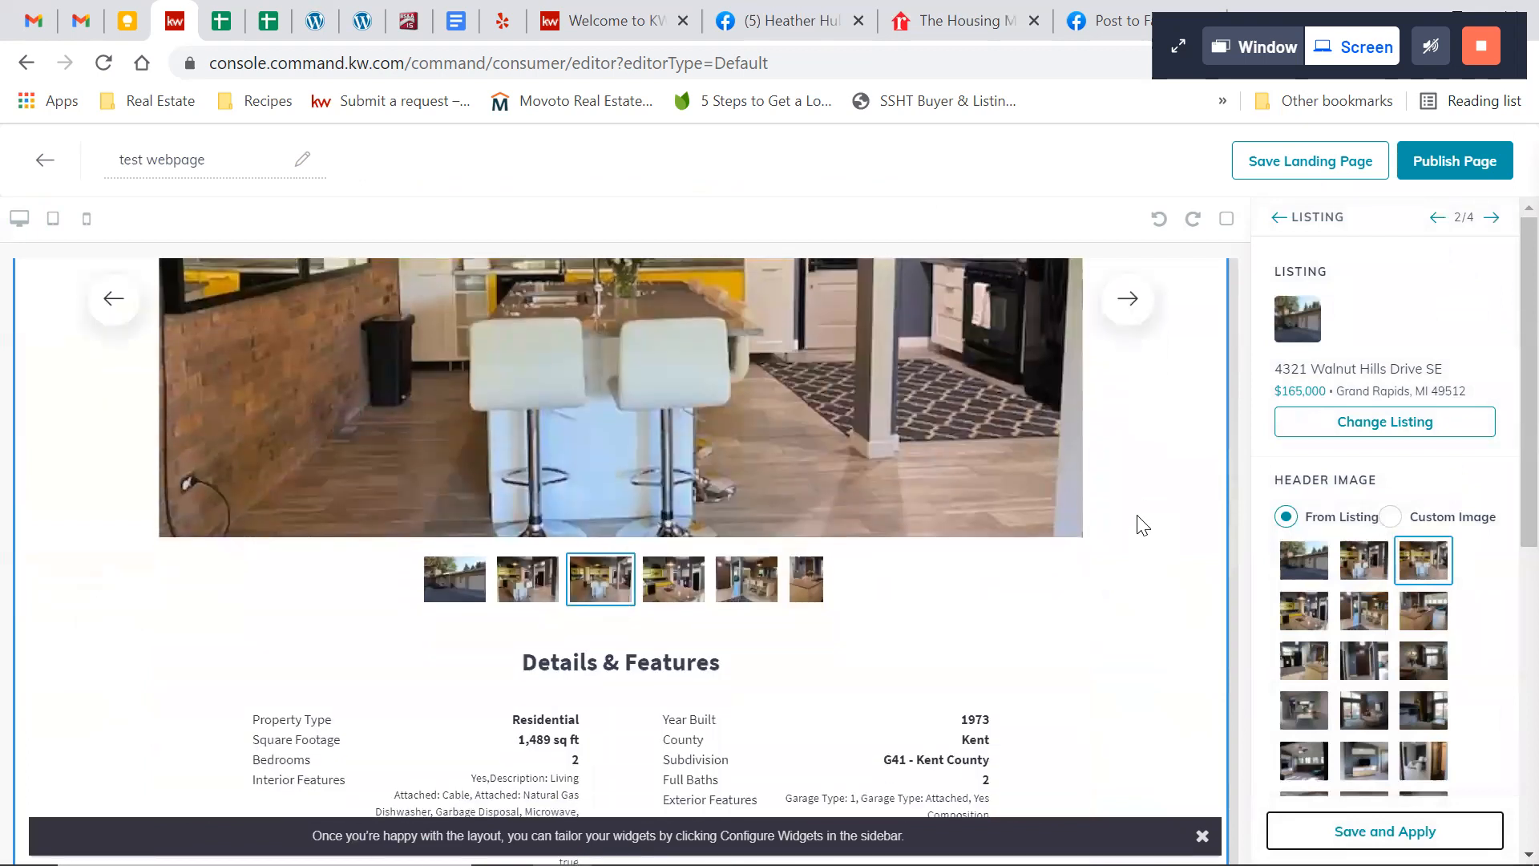
scroll(1138, 523, "down", 3)
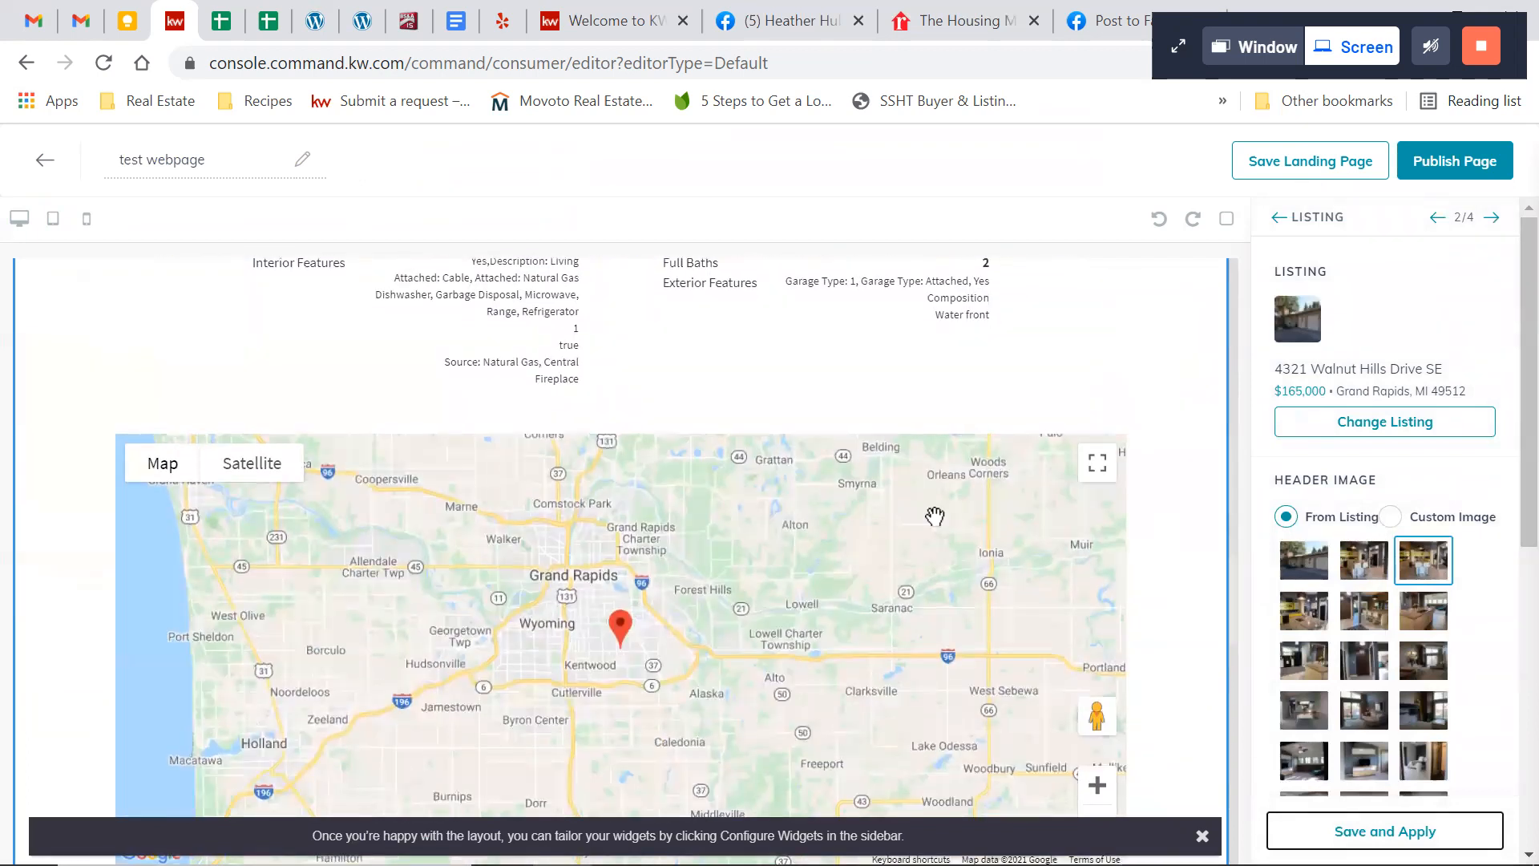
scroll(1166, 589, "down", 10)
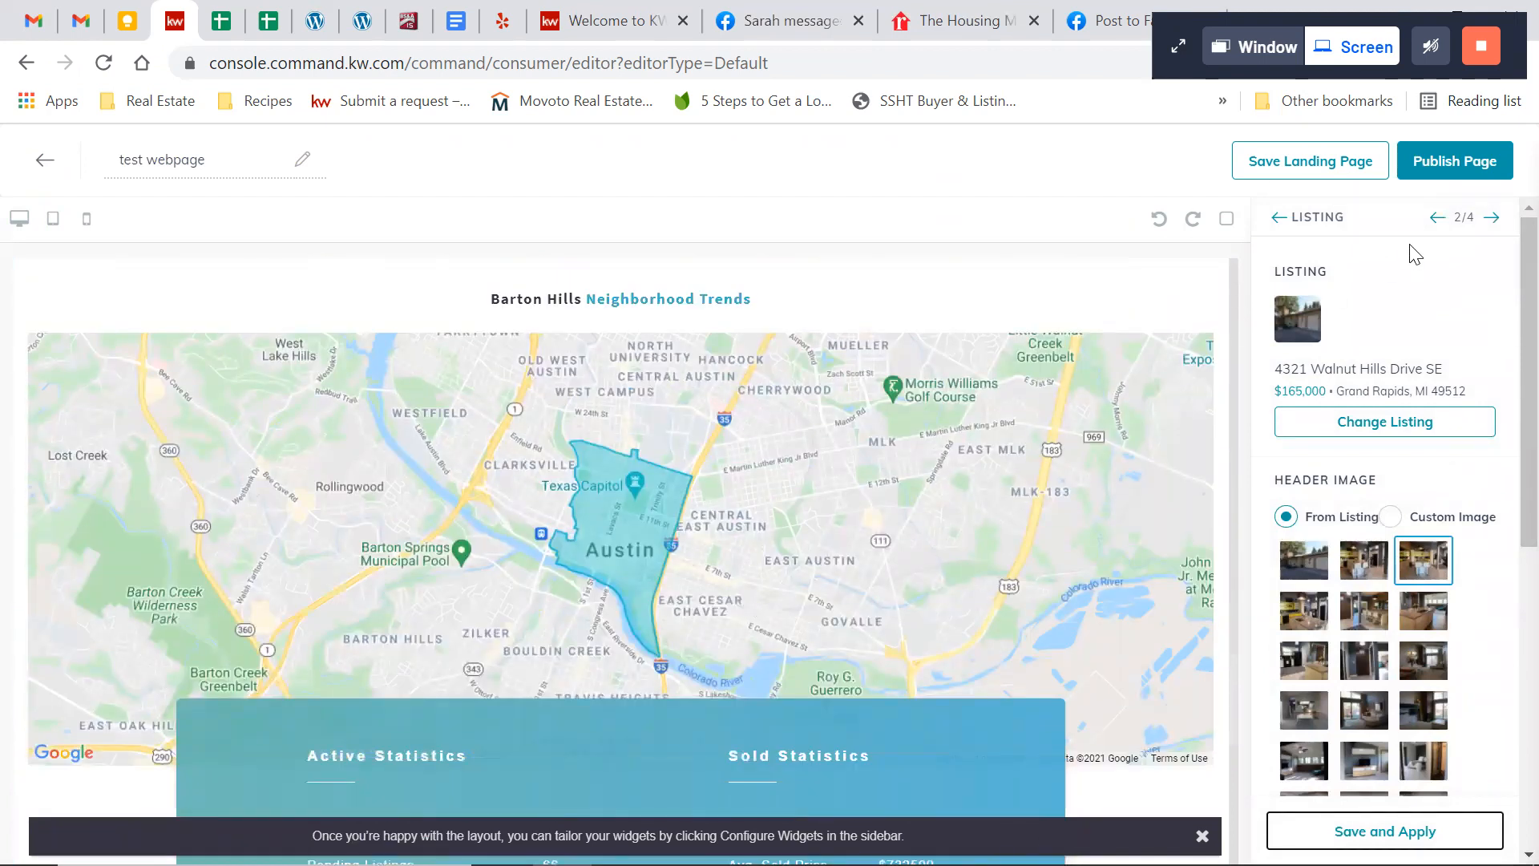
Open the New Market Snap widget's settings and set its postal code to 49512, the listing's ZIP code
left_click(1491, 217)
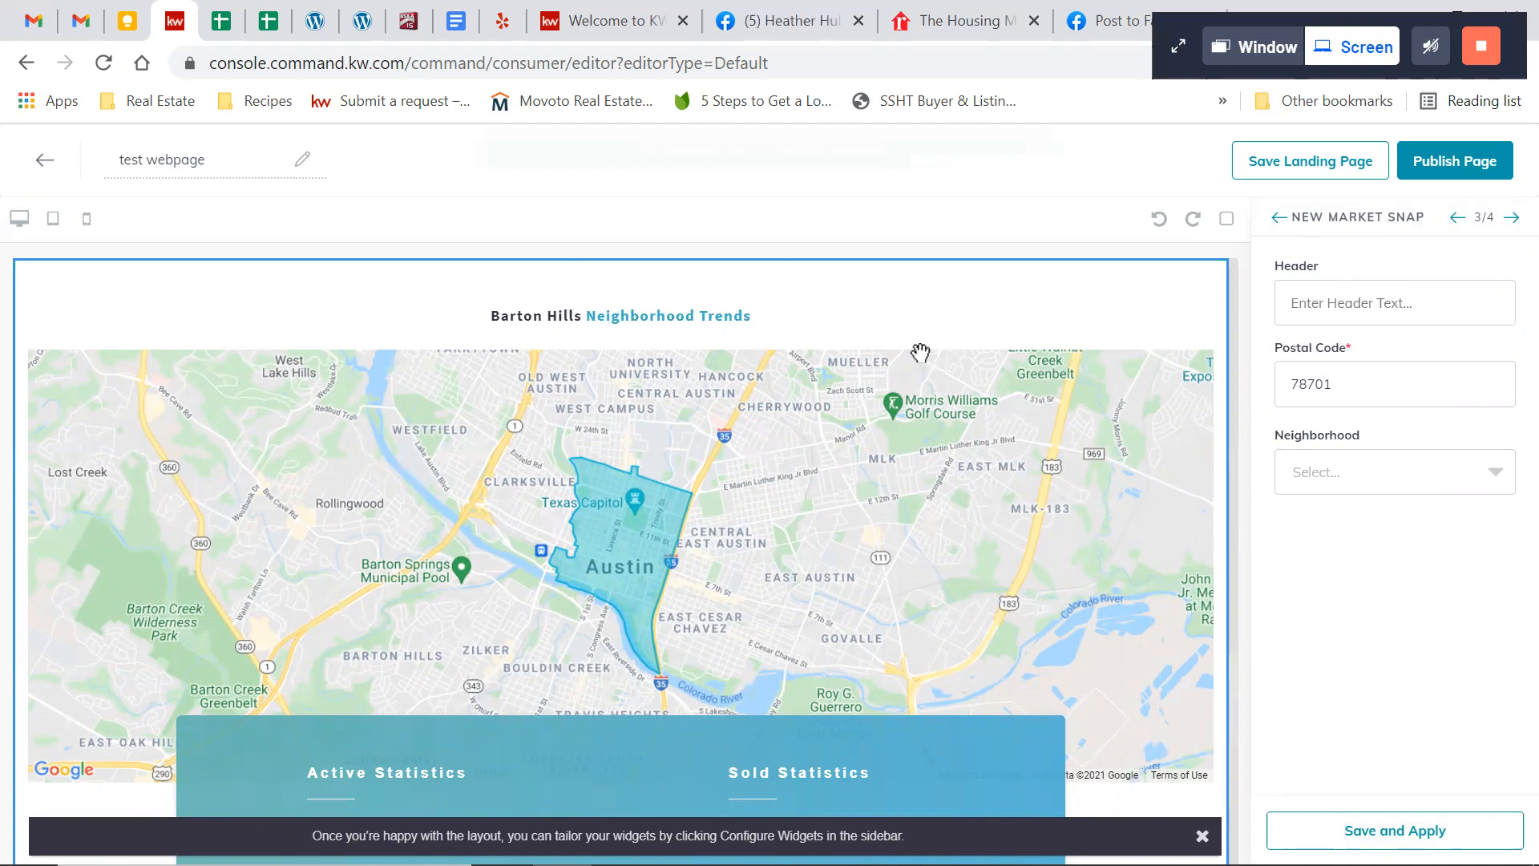
scroll(917, 353, "up", 10)
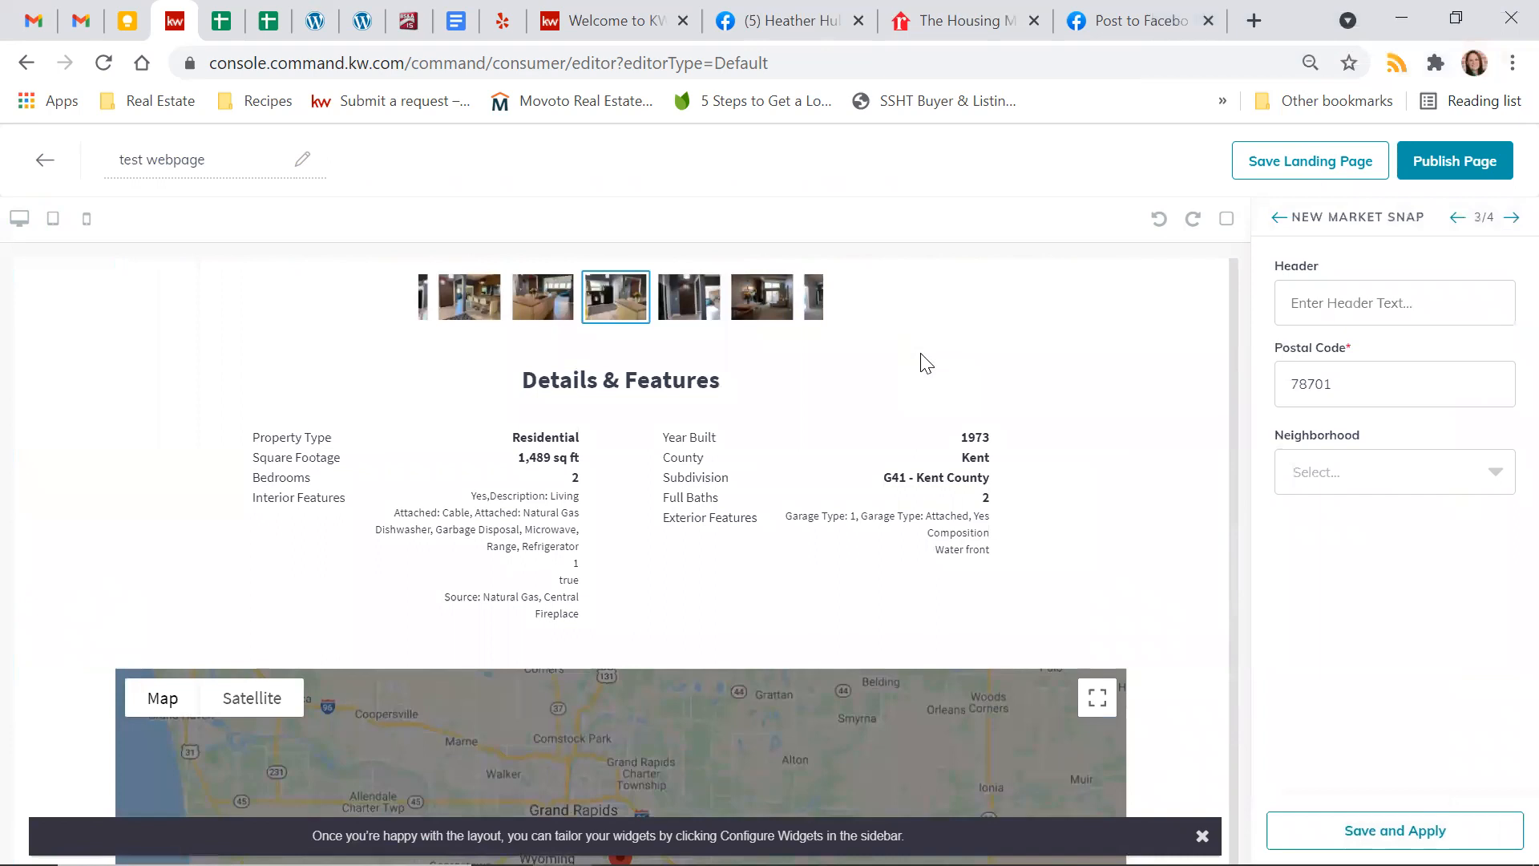
scroll(920, 353, "up", 12)
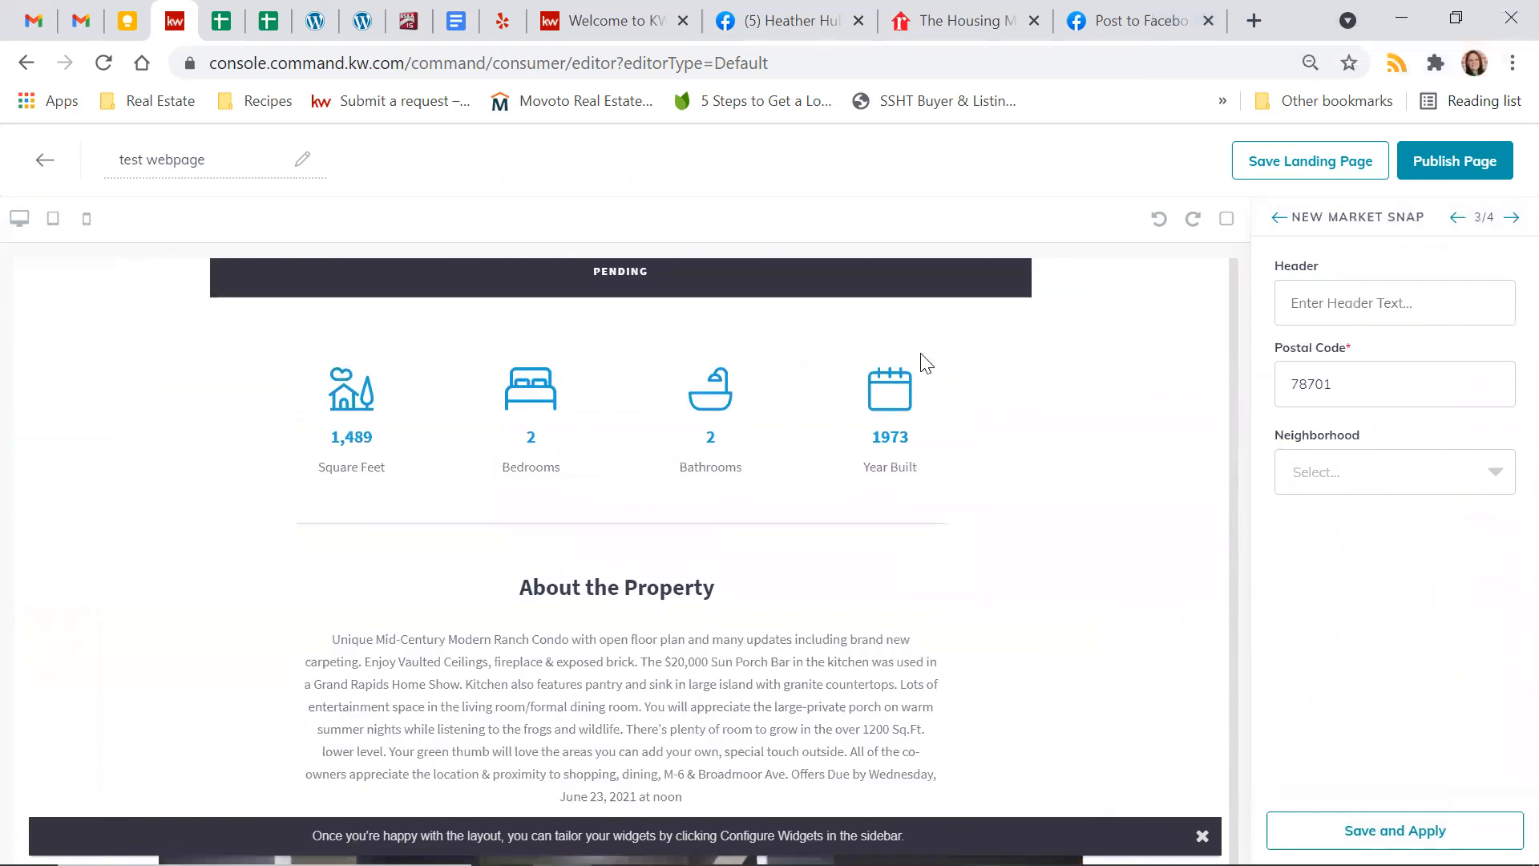
scroll(921, 354, "up", 6)
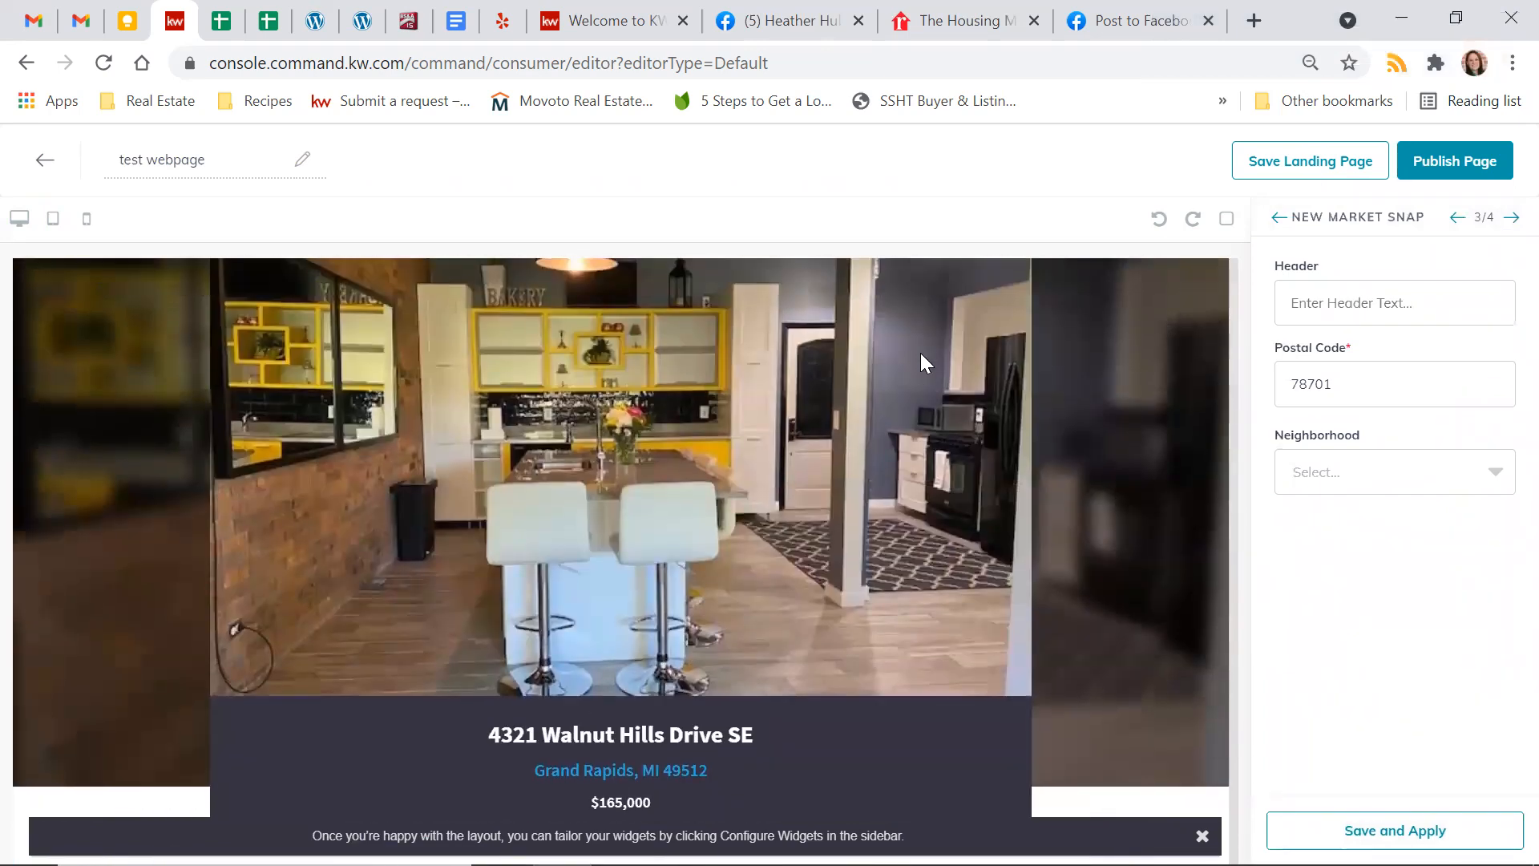
scroll(920, 353, "down", 3)
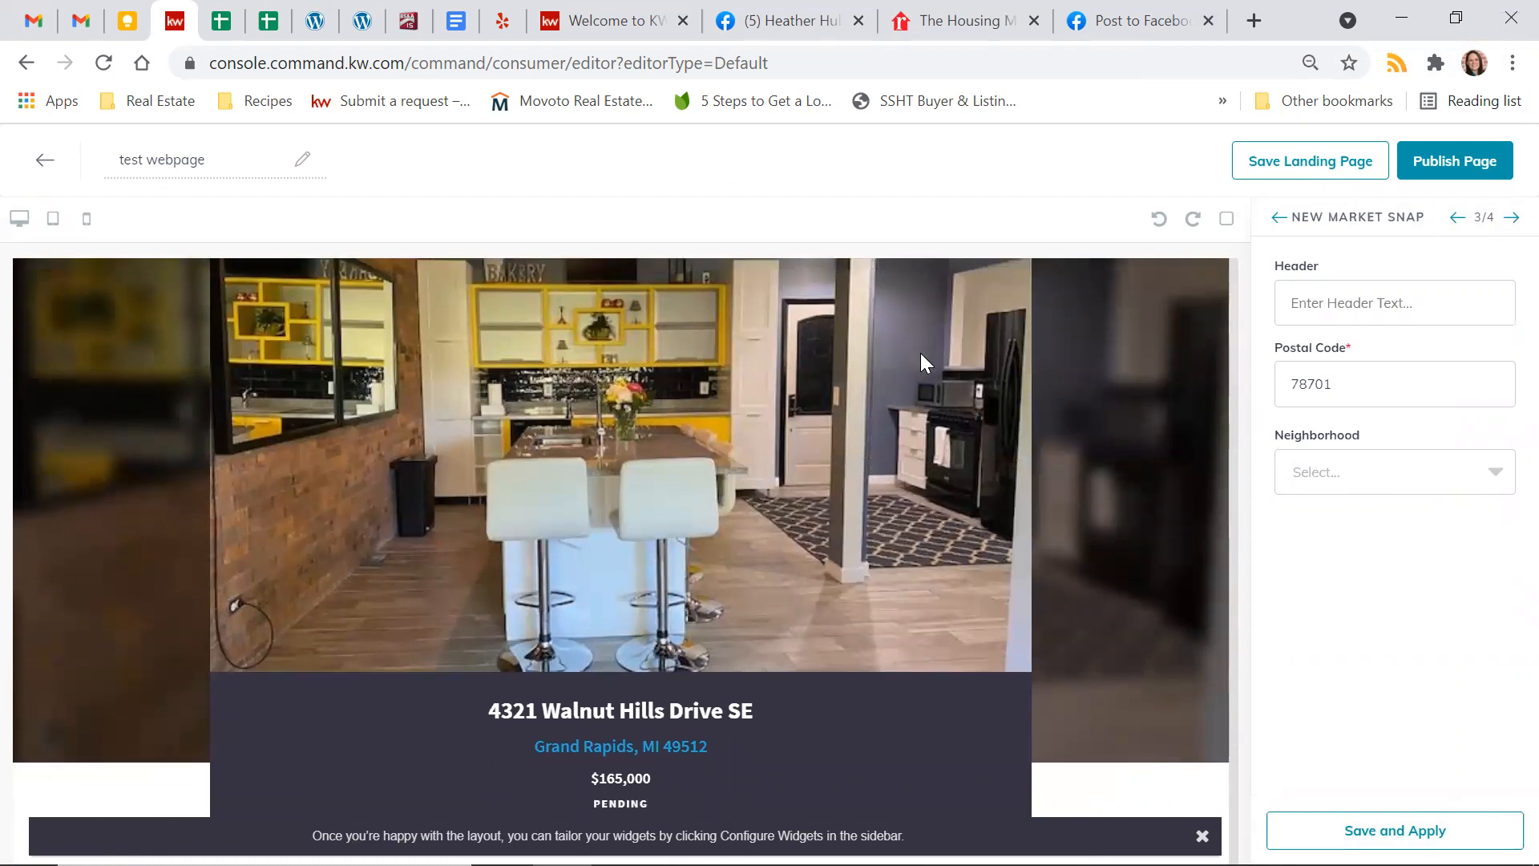
double_click(1311, 385)
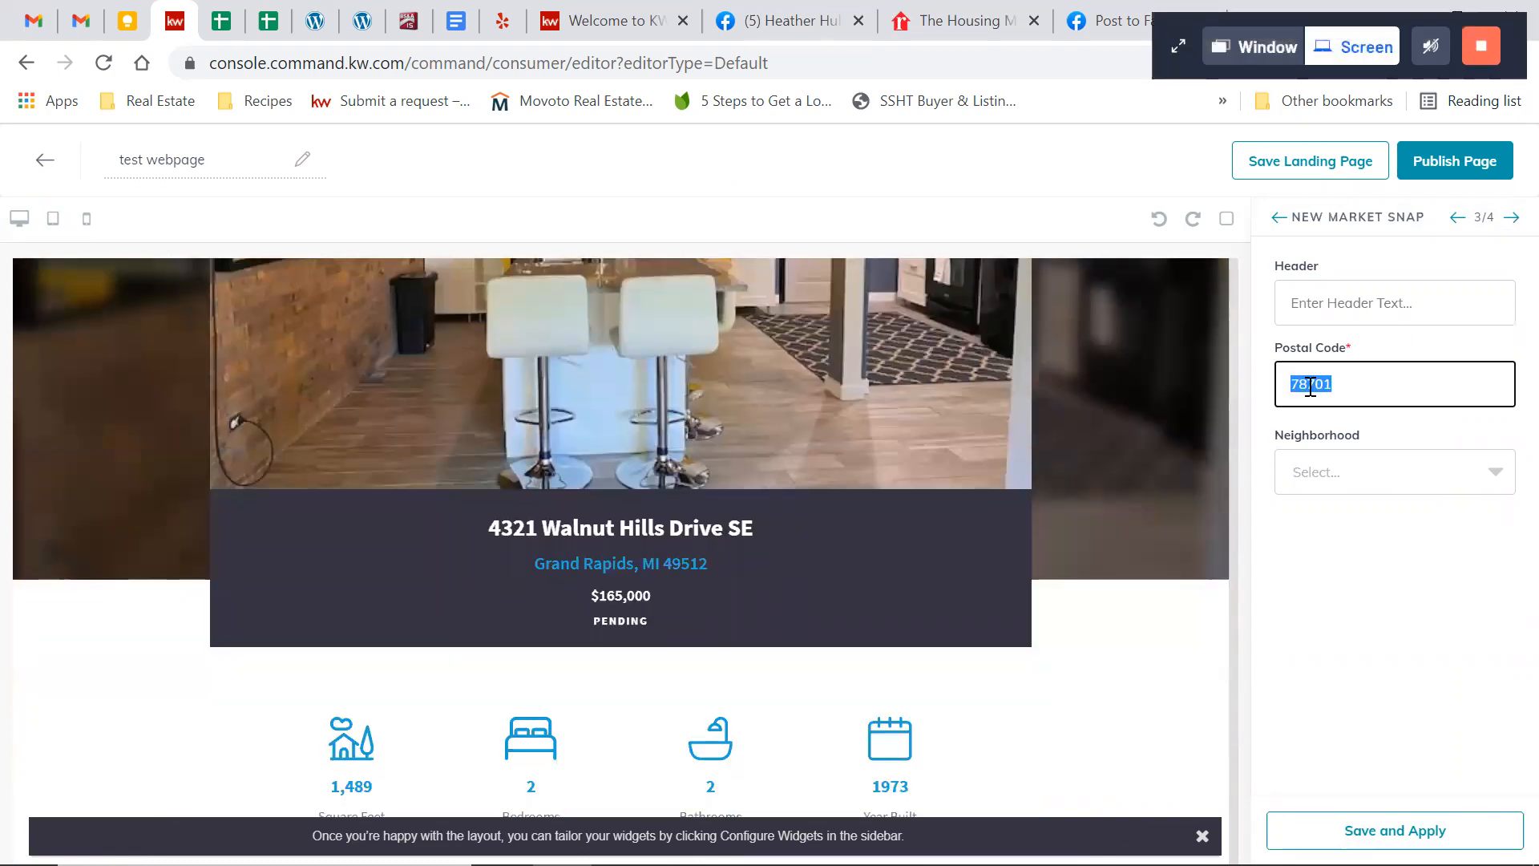
type("49512")
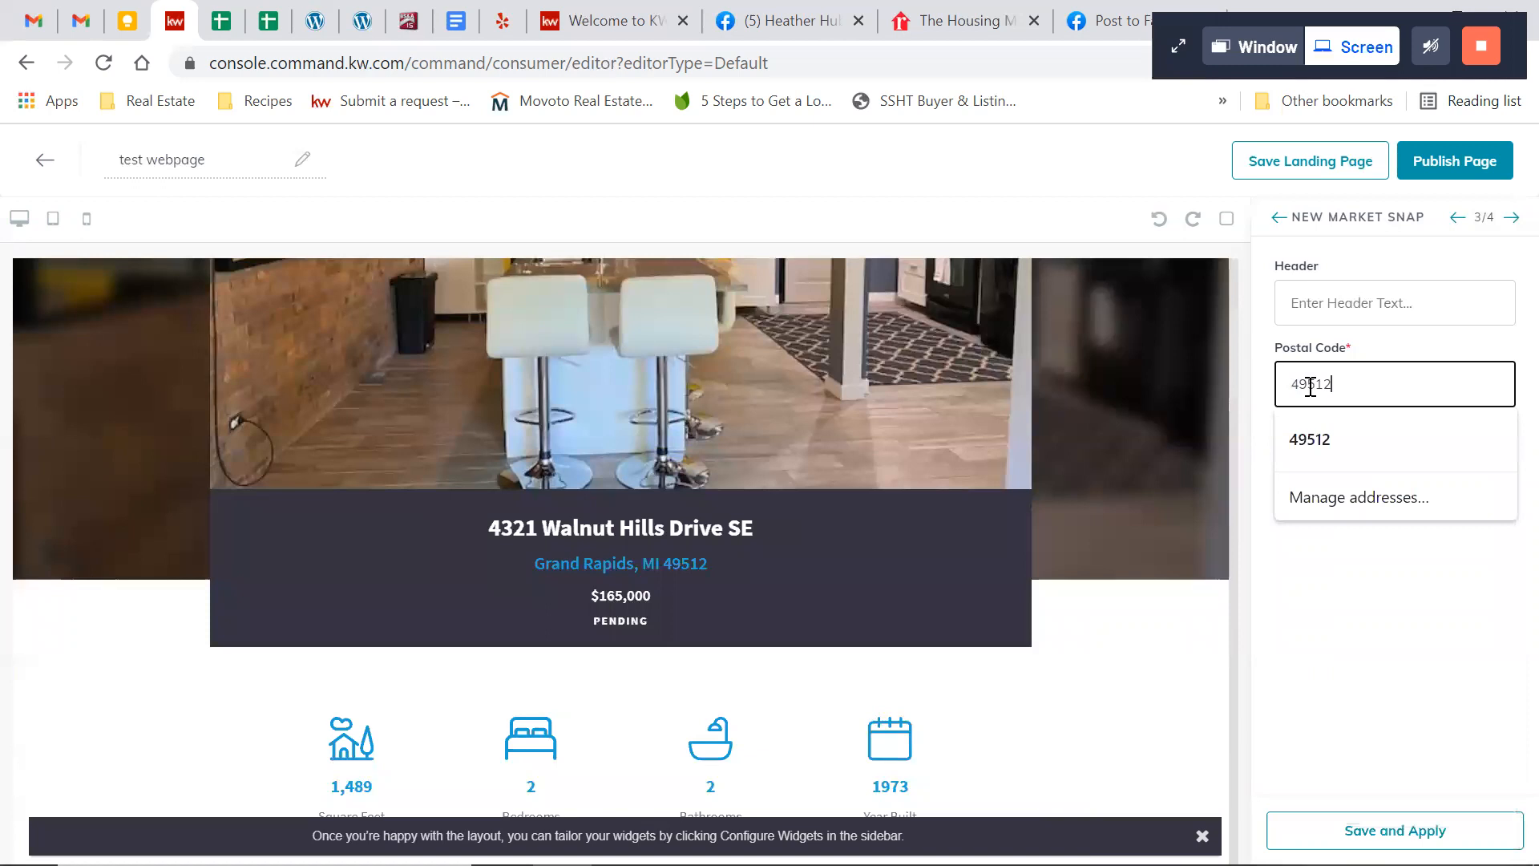
left_click(1311, 438)
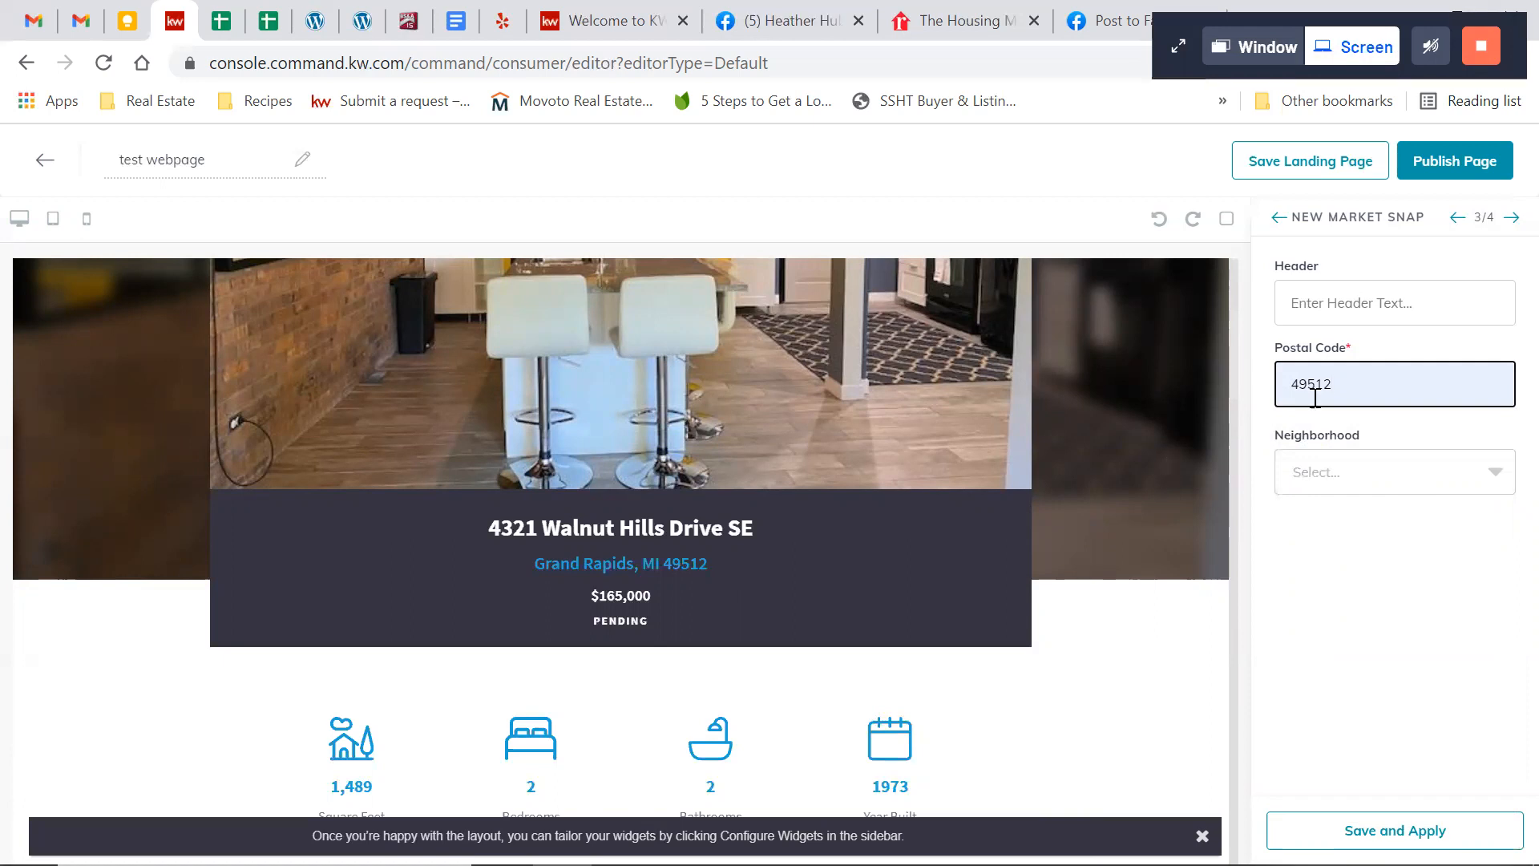
left_click(1369, 486)
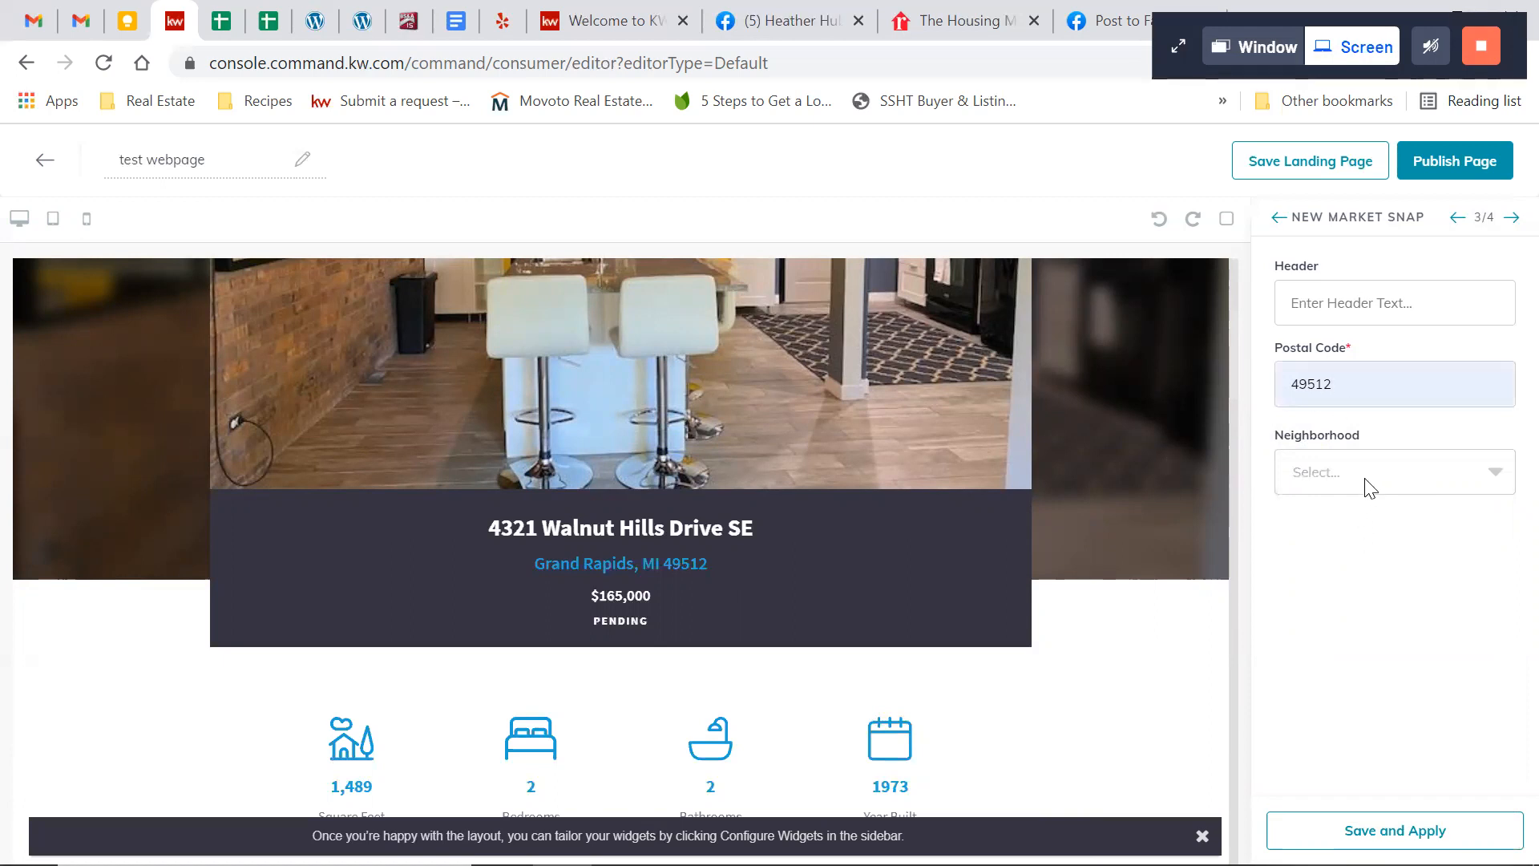
left_click(1305, 391)
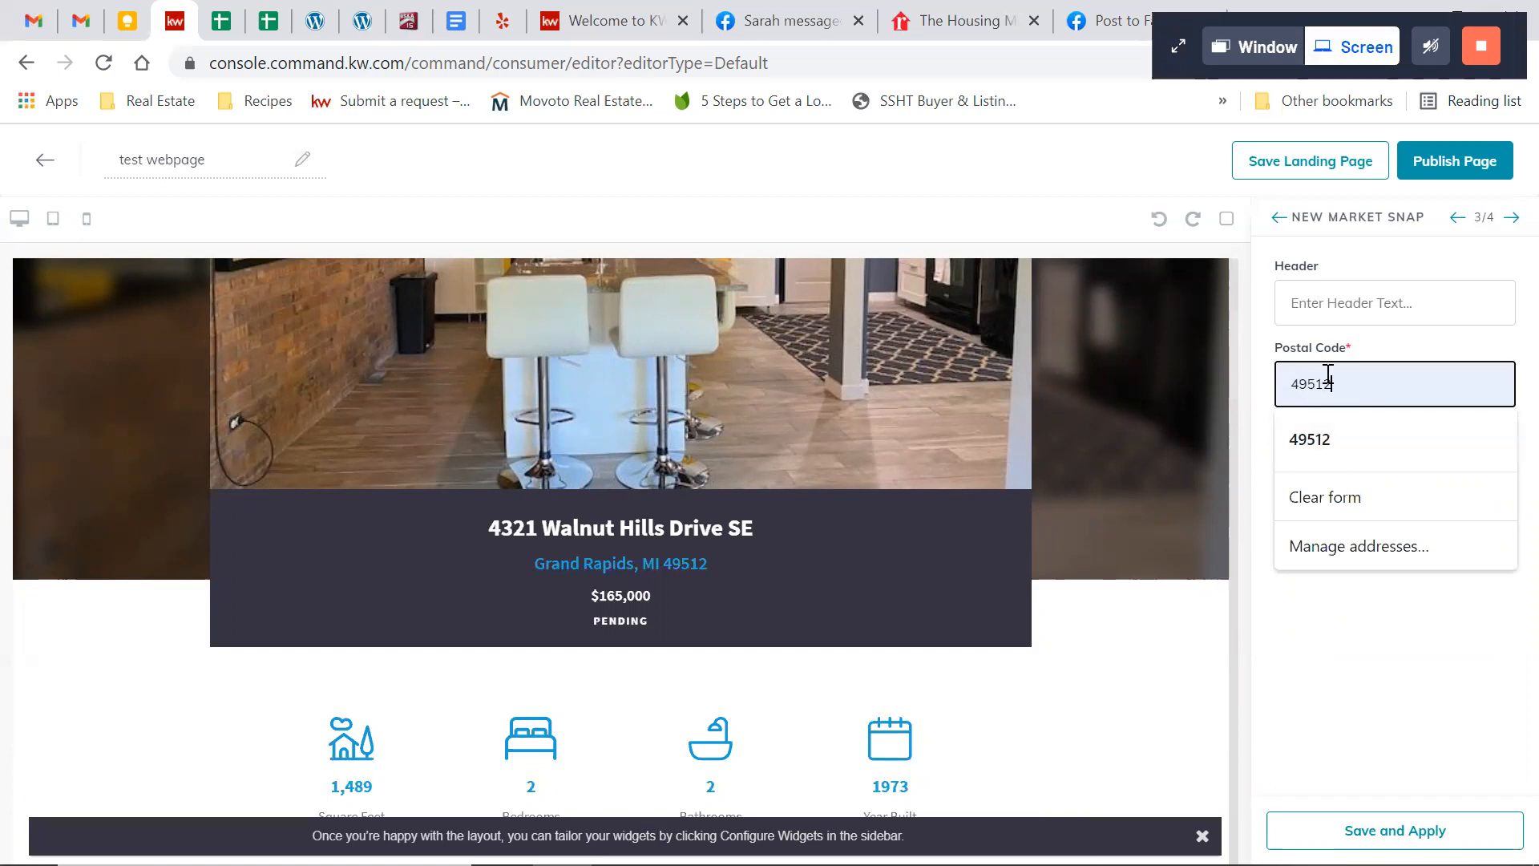
left_click(1378, 351)
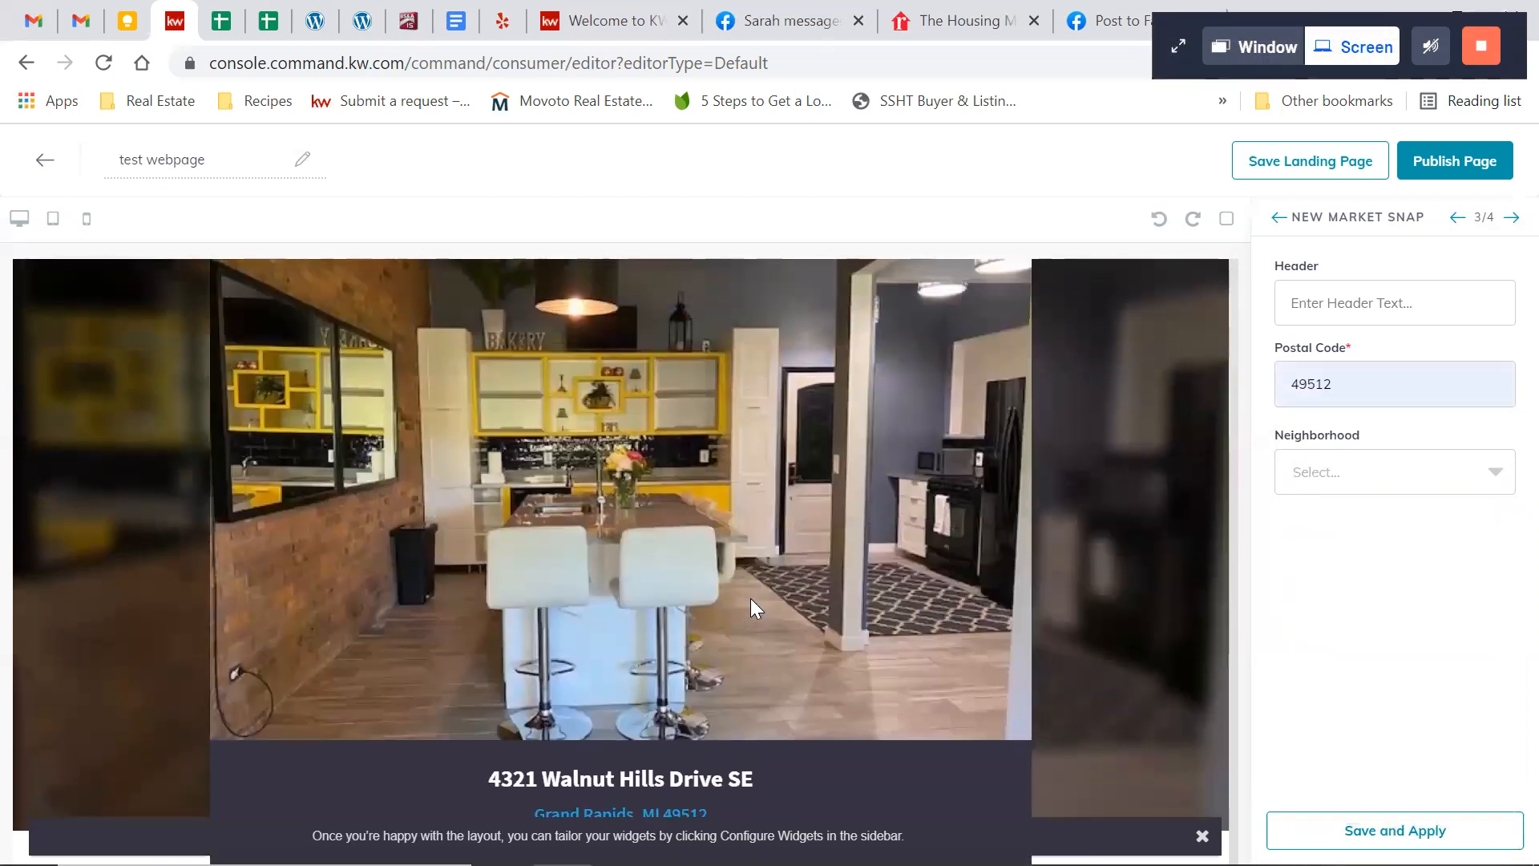
Look through the listing section and the neighborhoods offered for the postal code in the New Market Snap widget
scroll(818, 659, "down", 15)
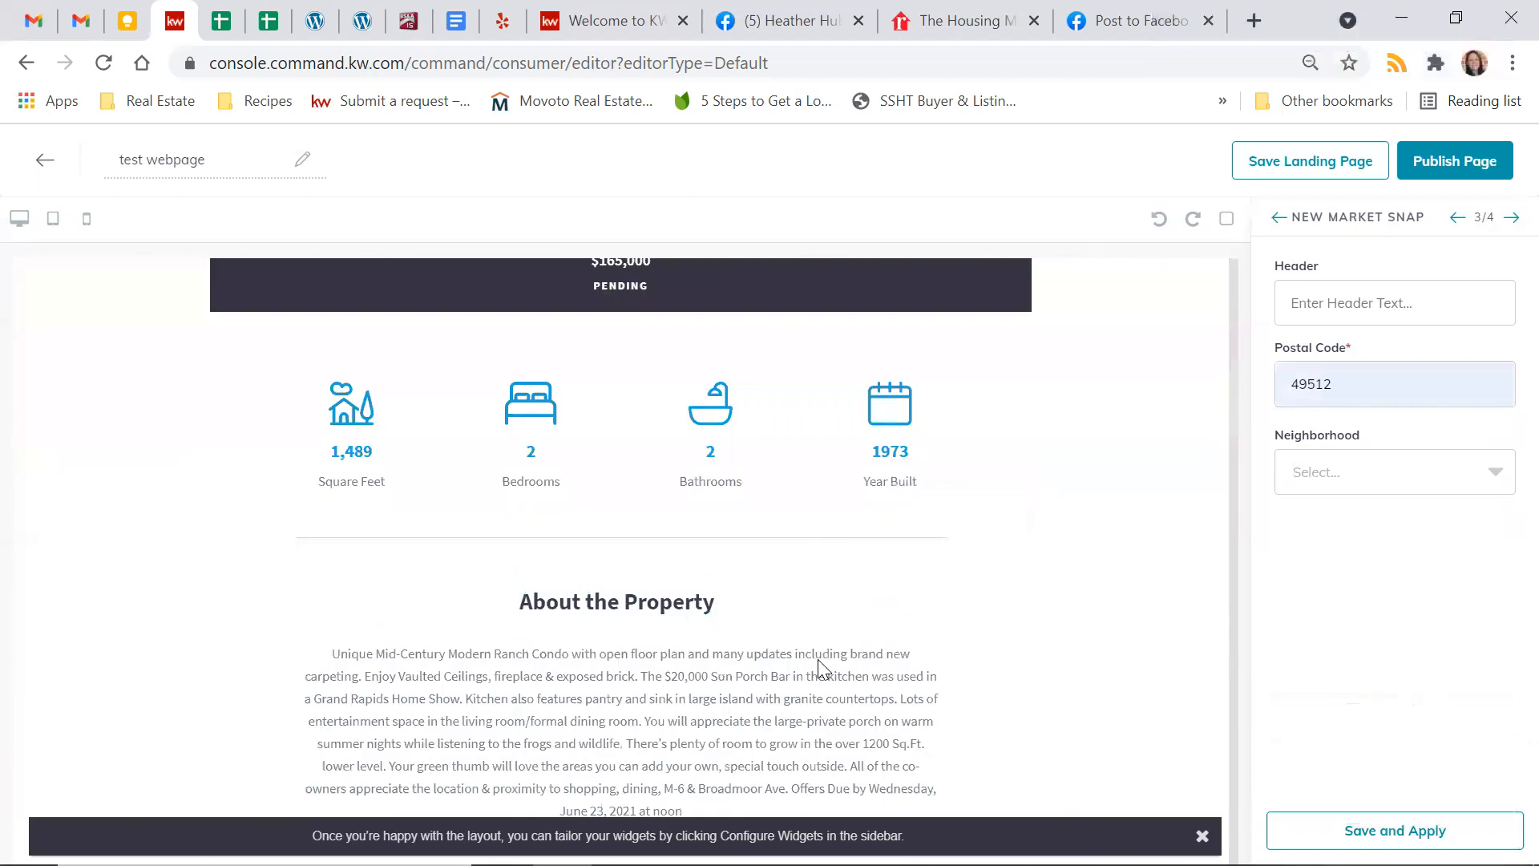
scroll(817, 669, "up", 4)
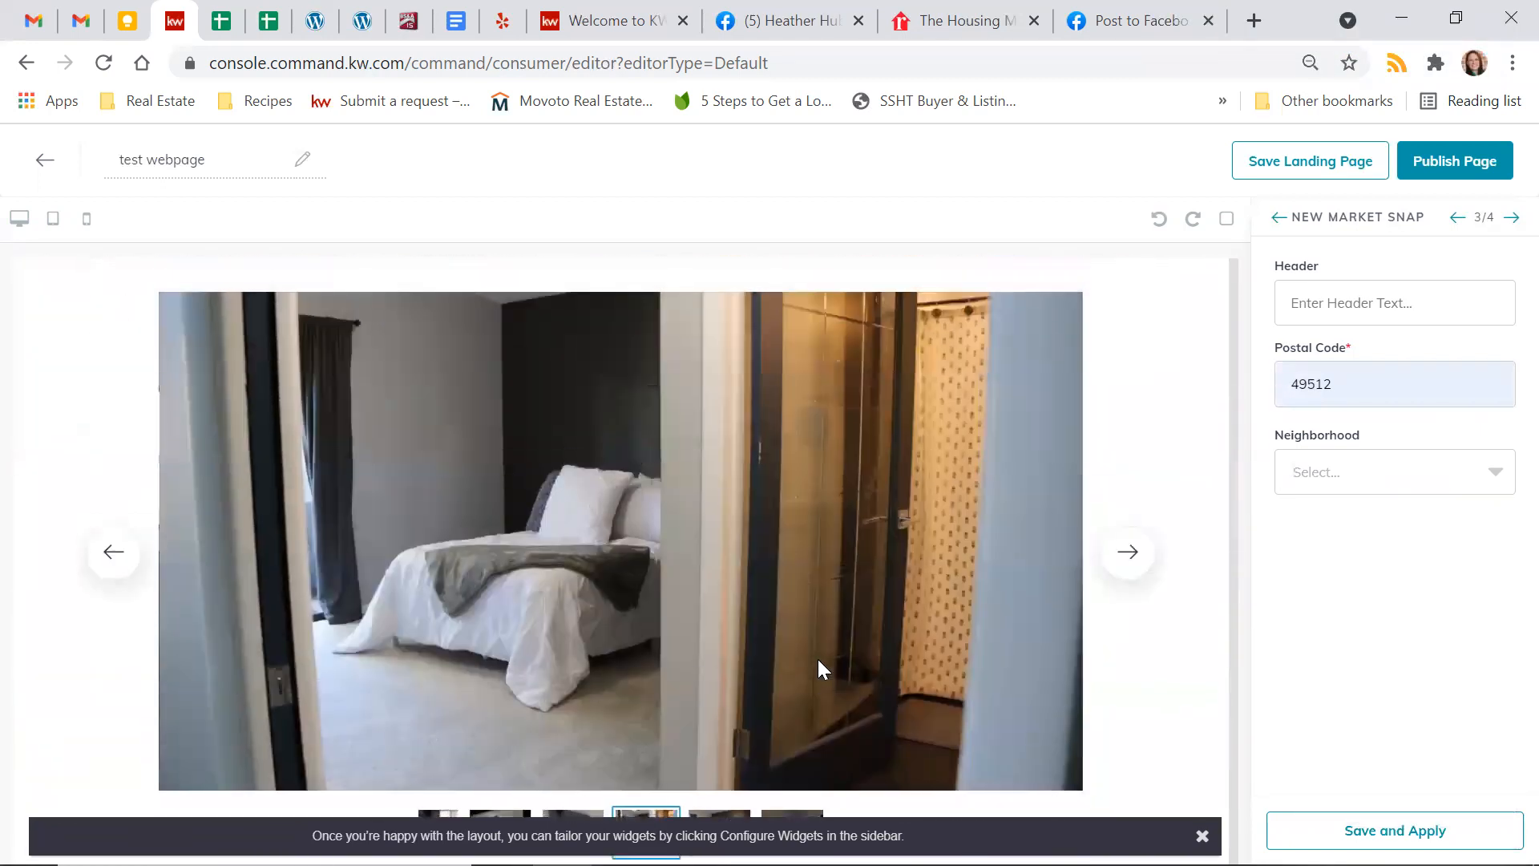
scroll(833, 350, "up", 5)
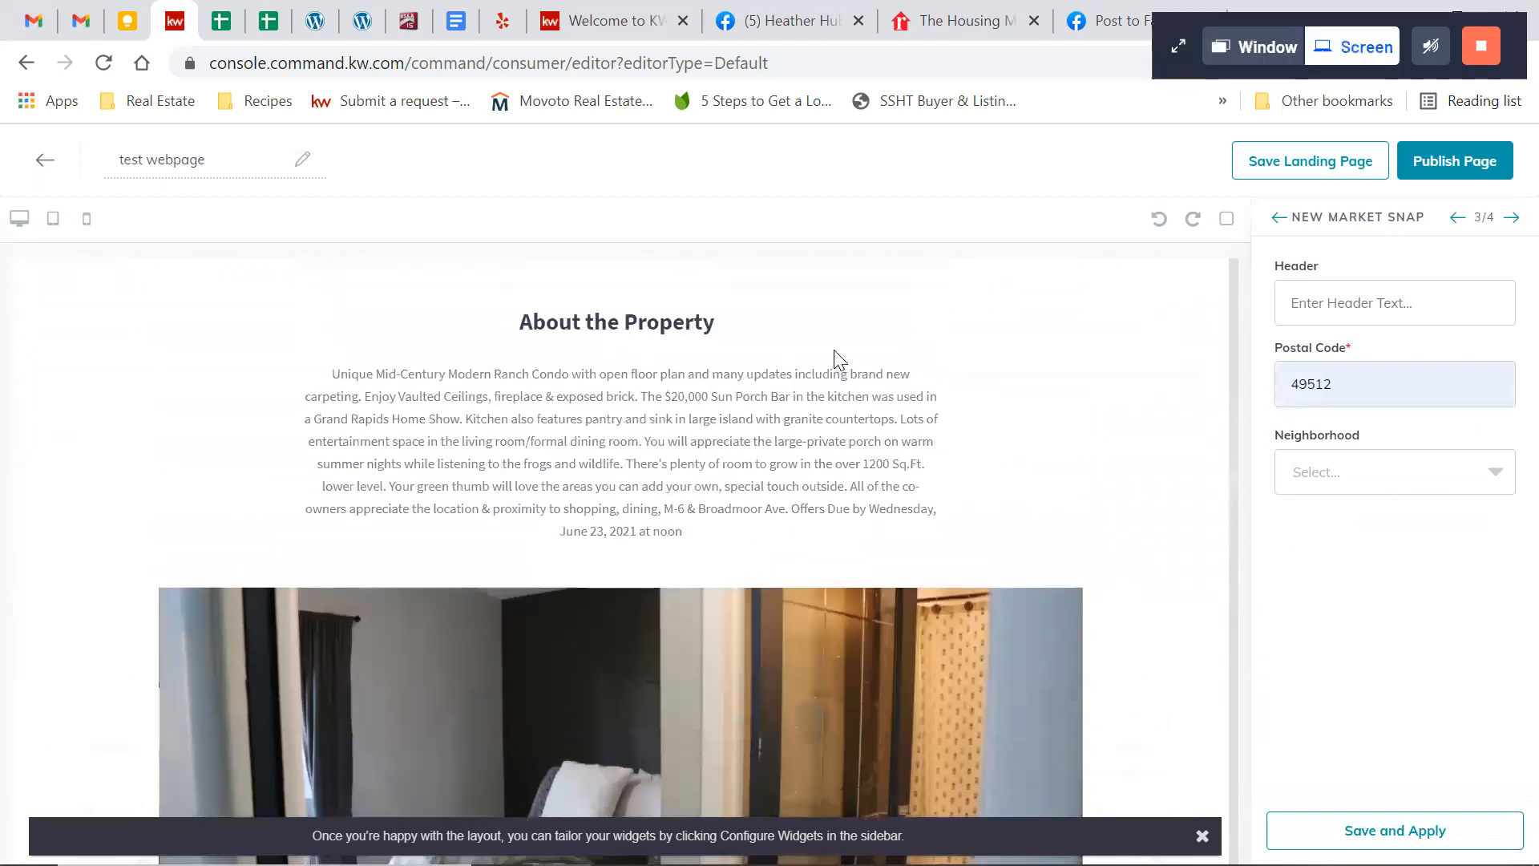
scroll(834, 350, "down", 9)
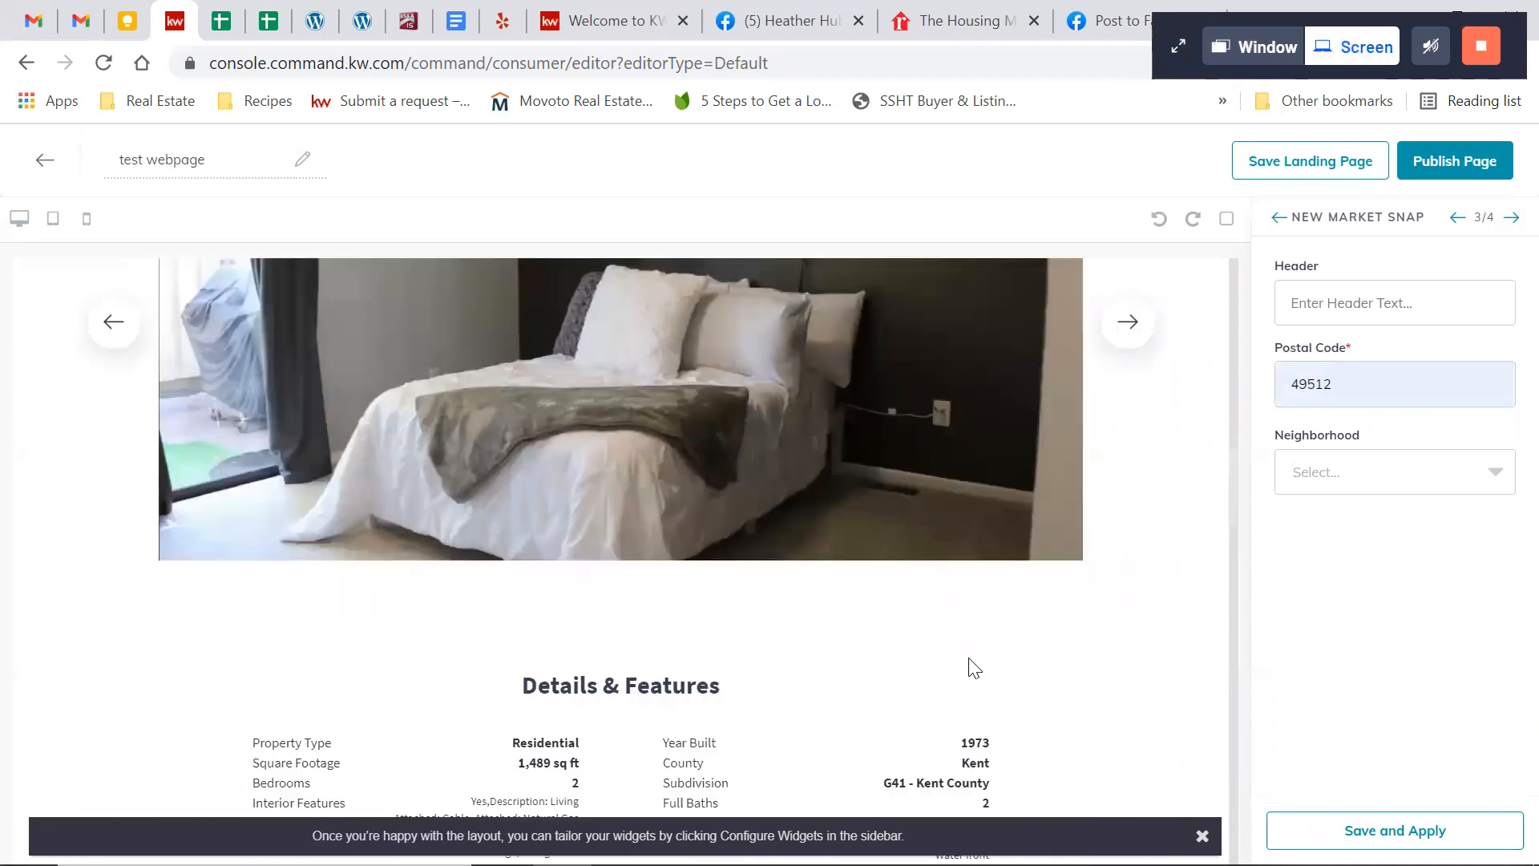
scroll(969, 650, "down", 12)
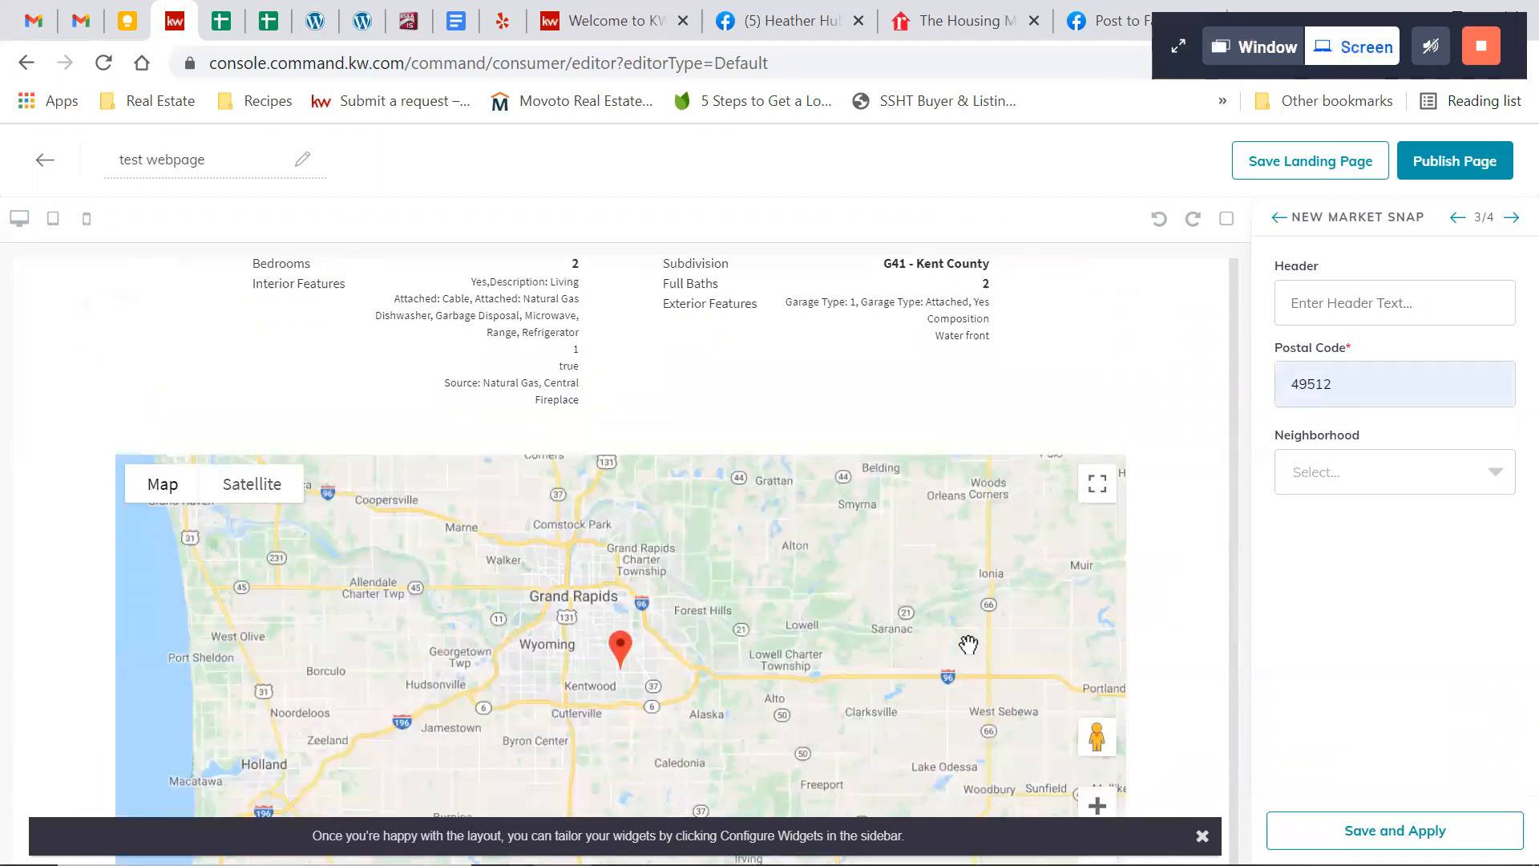
scroll(969, 644, "down", 2)
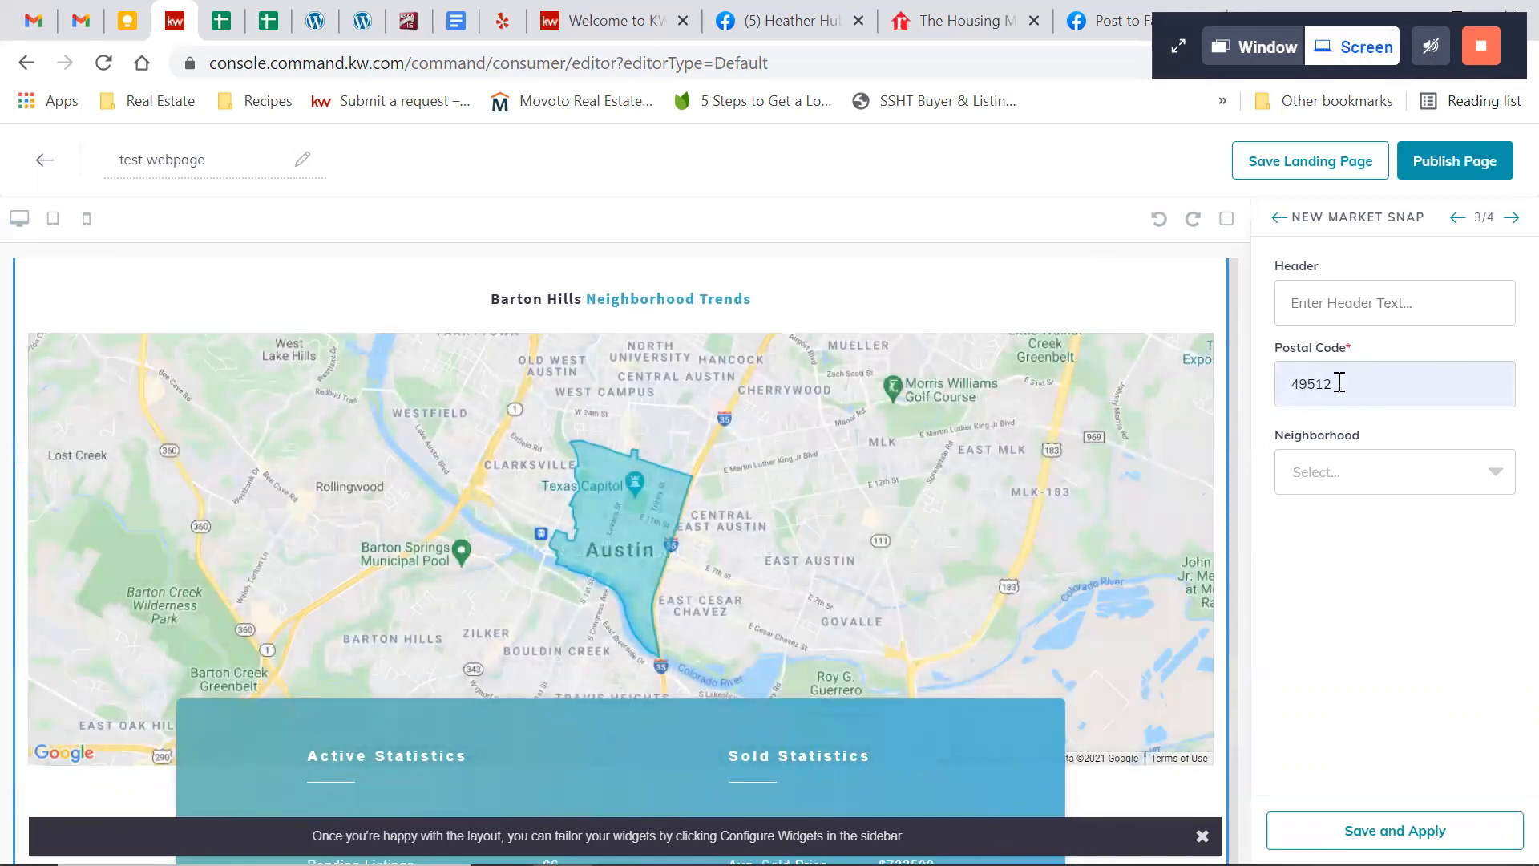
left_click(1374, 486)
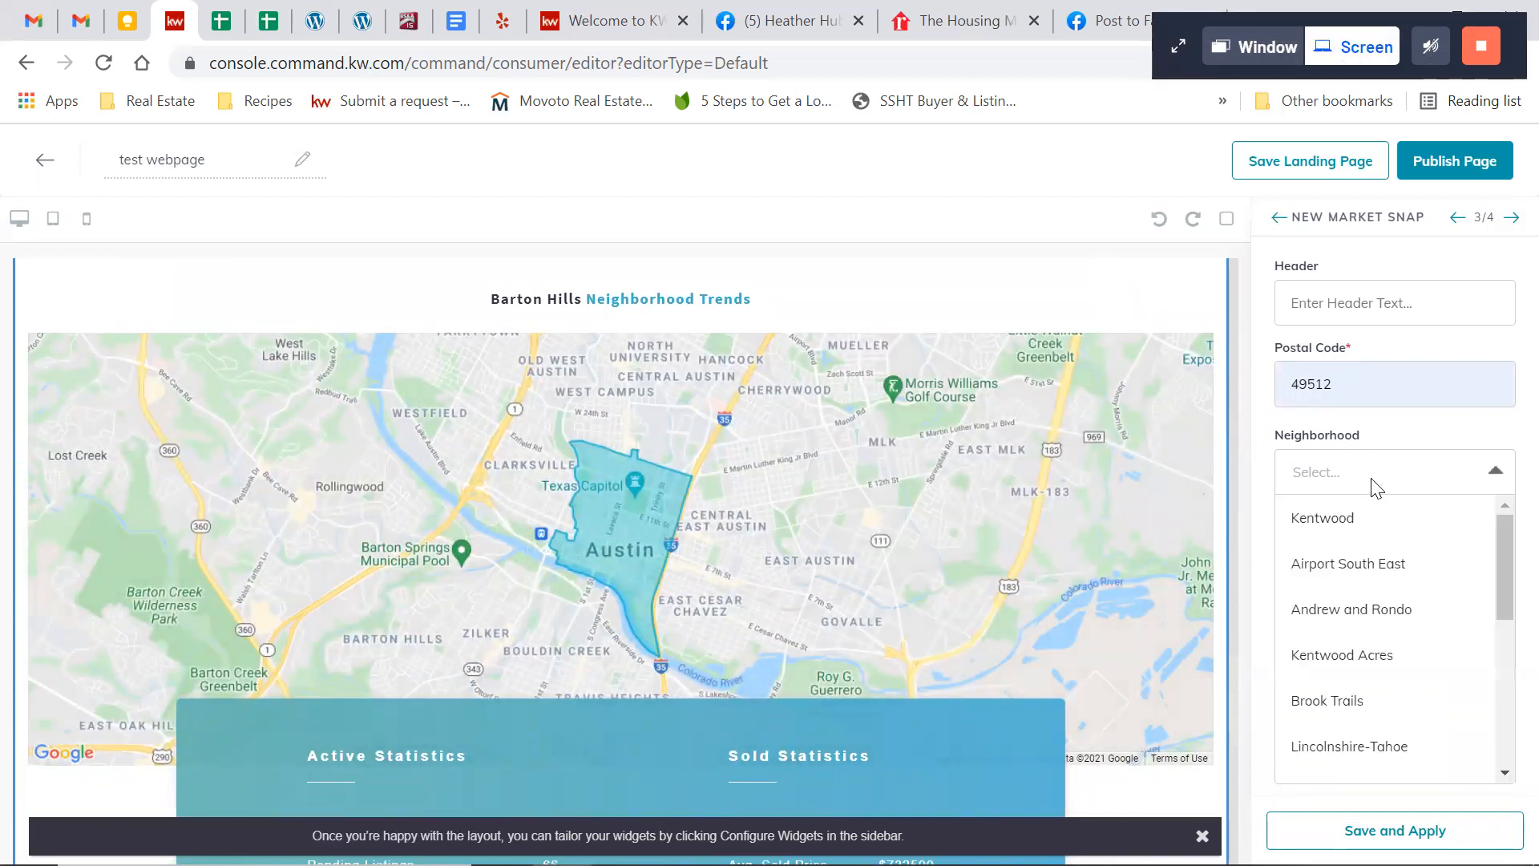
scroll(1398, 573, "down", 5)
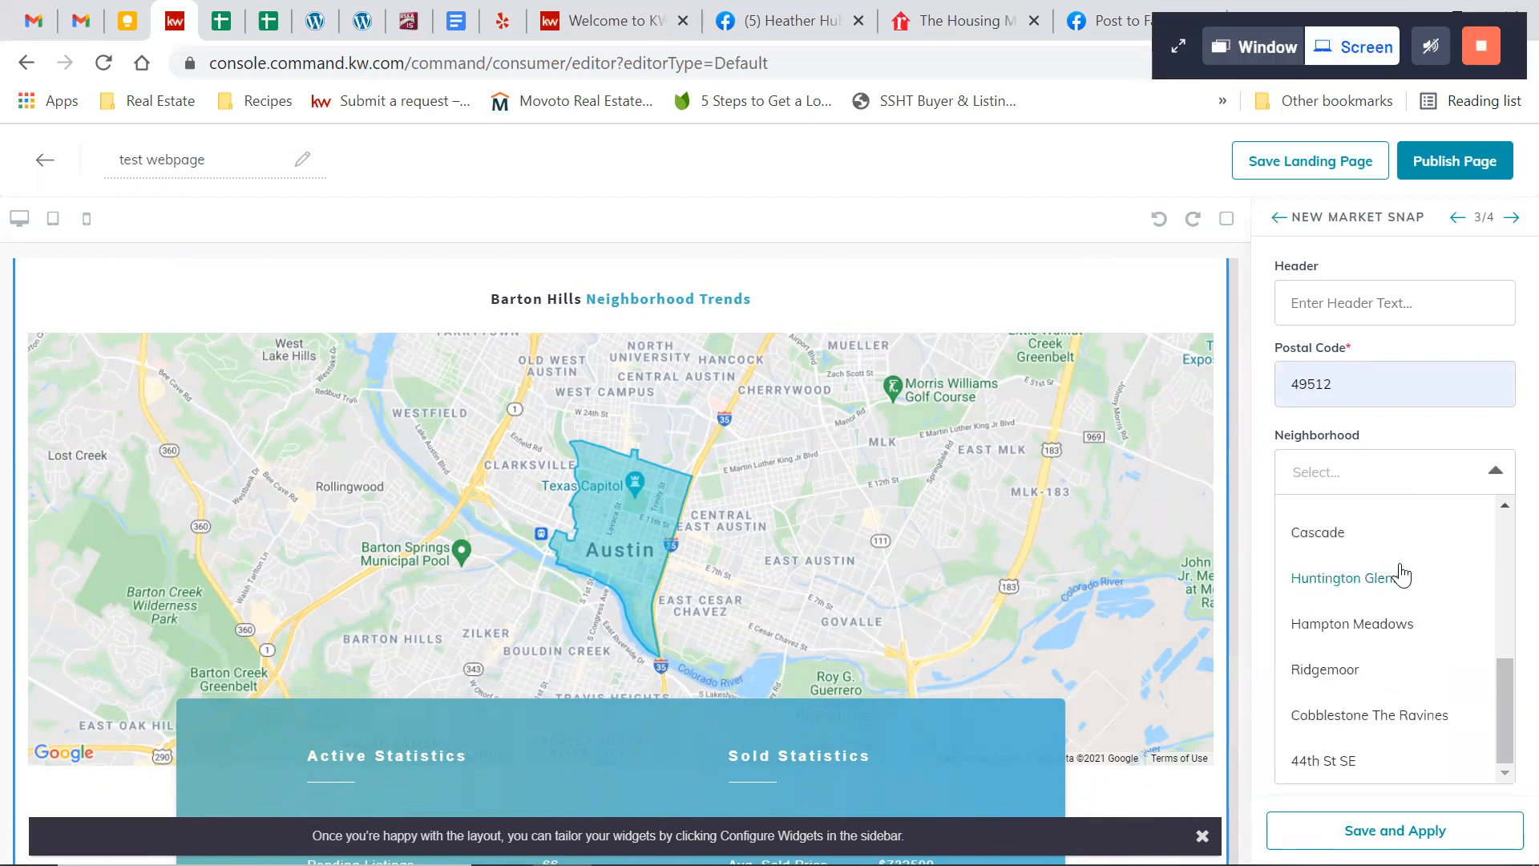
scroll(1401, 573, "up", 5)
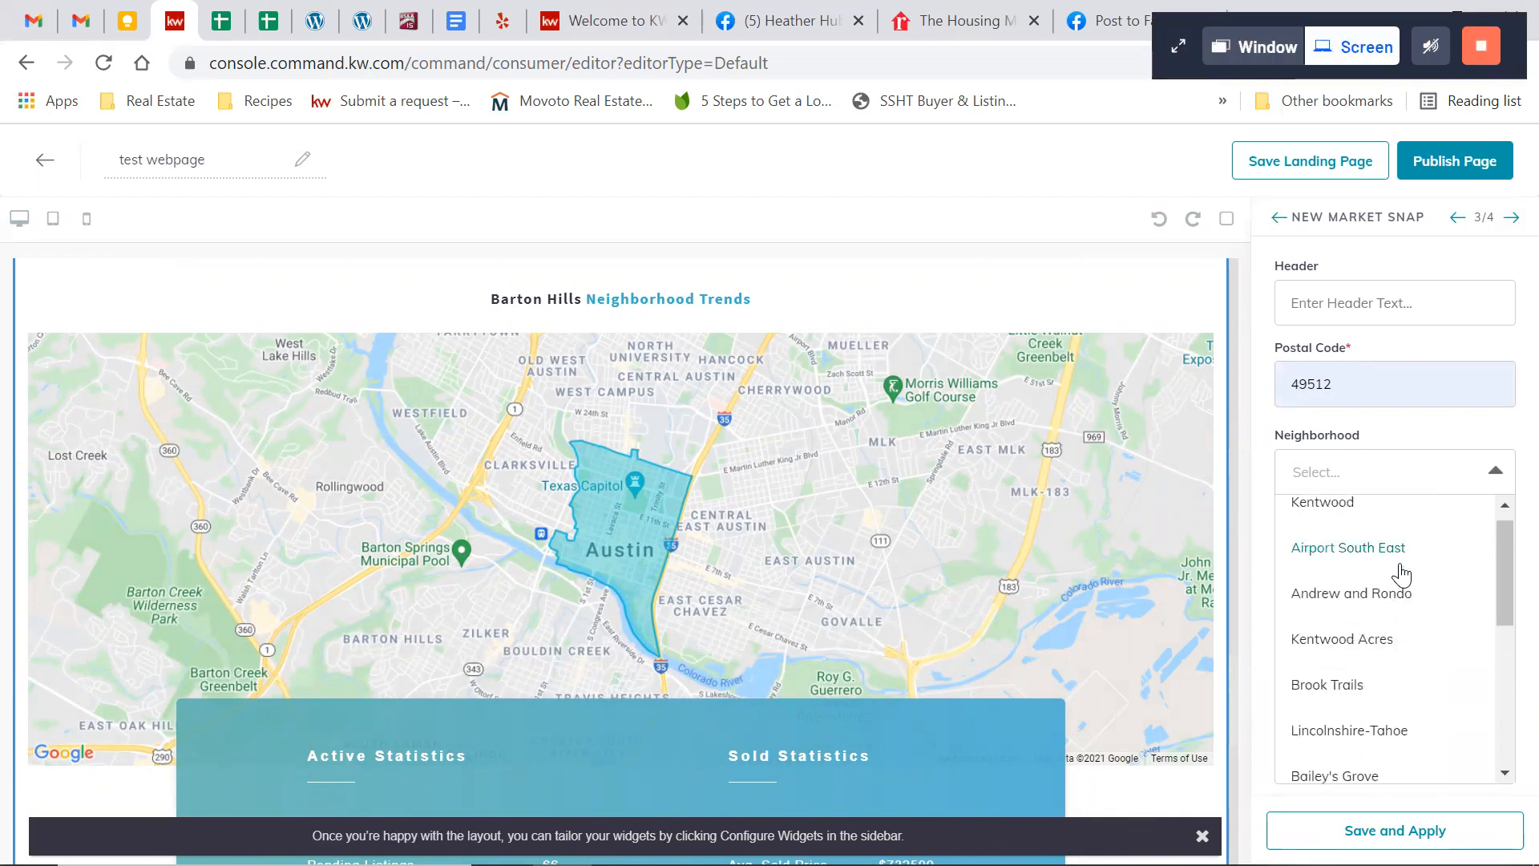
left_click(1411, 441)
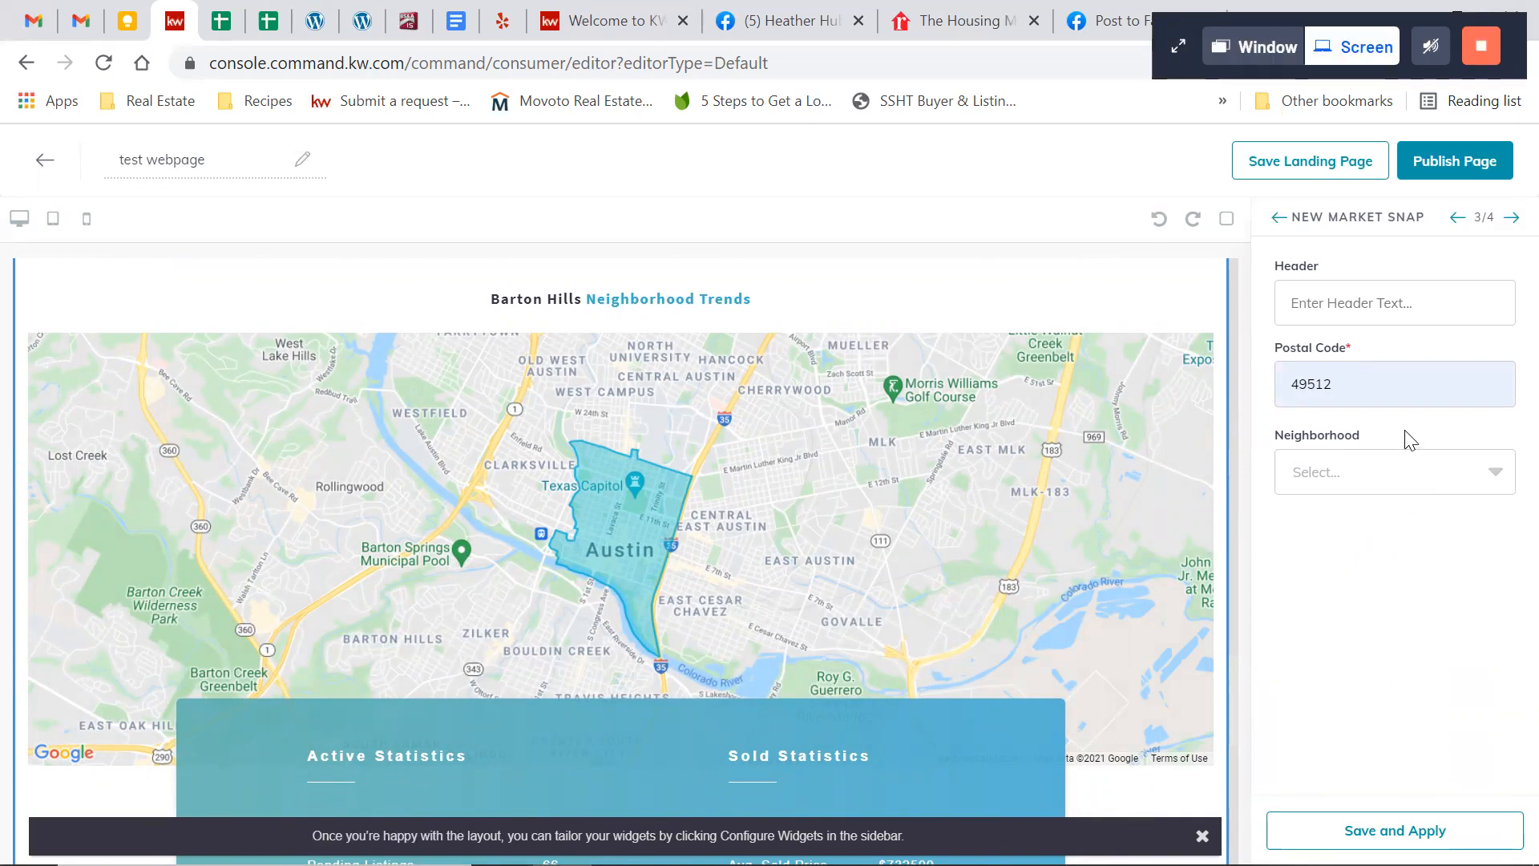
Switch to the KW Connect browser tab and open the agent's kw.com website there
left_click(571, 32)
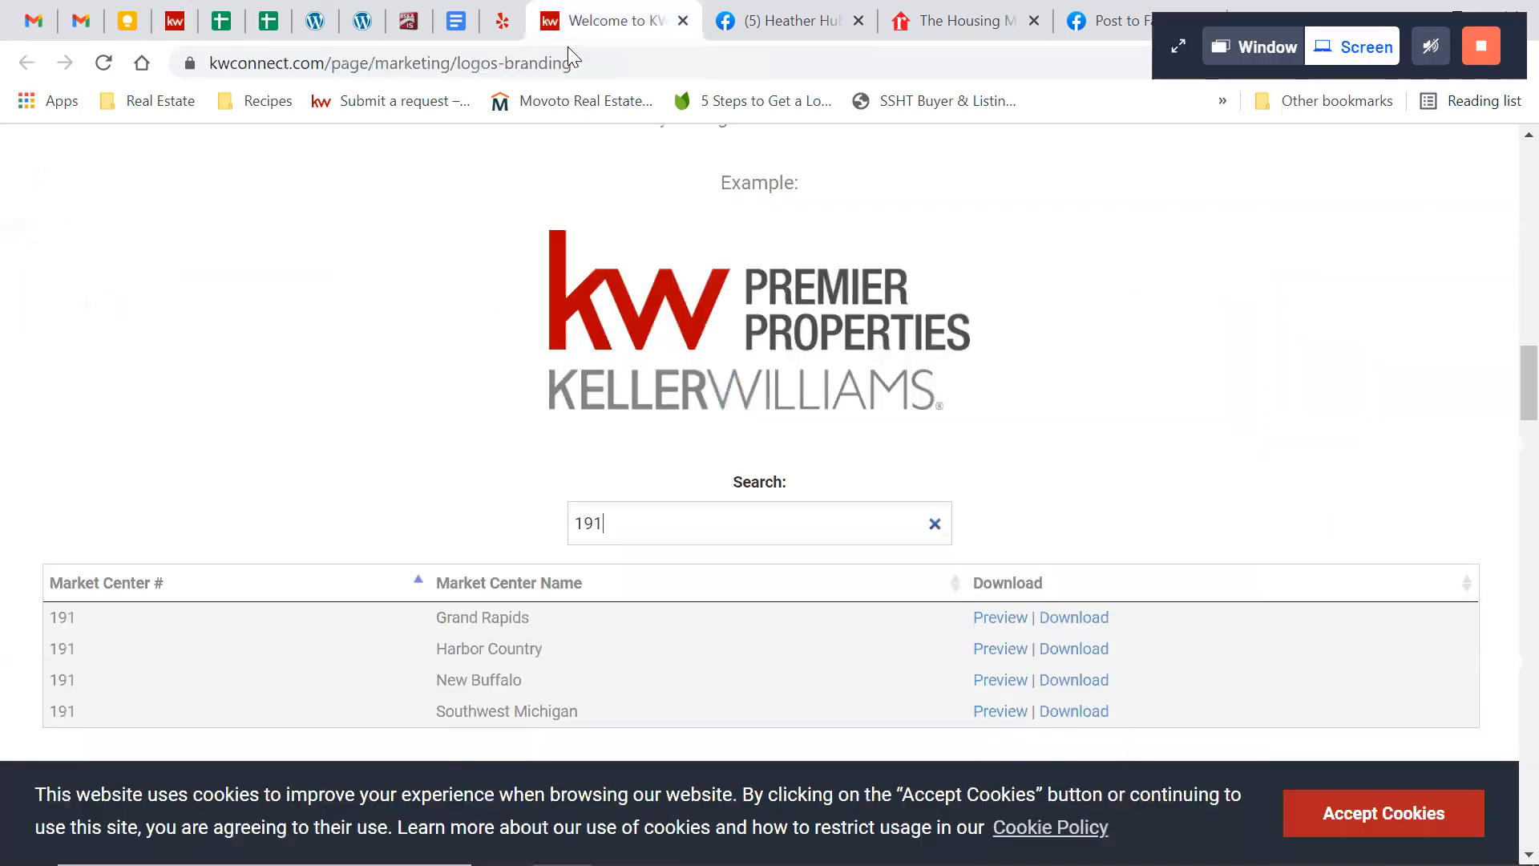
left_click(567, 59)
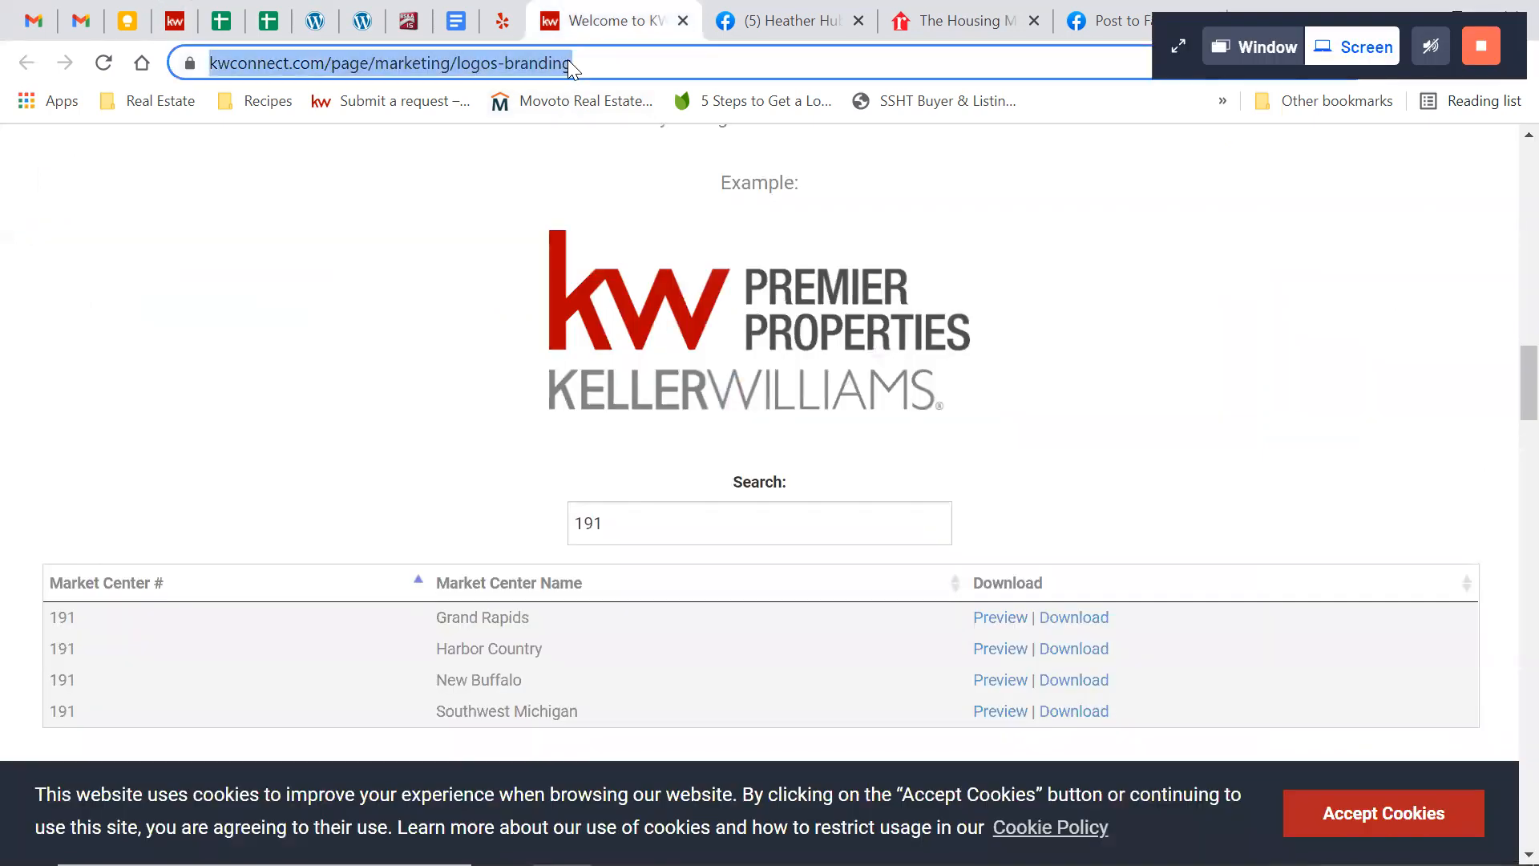
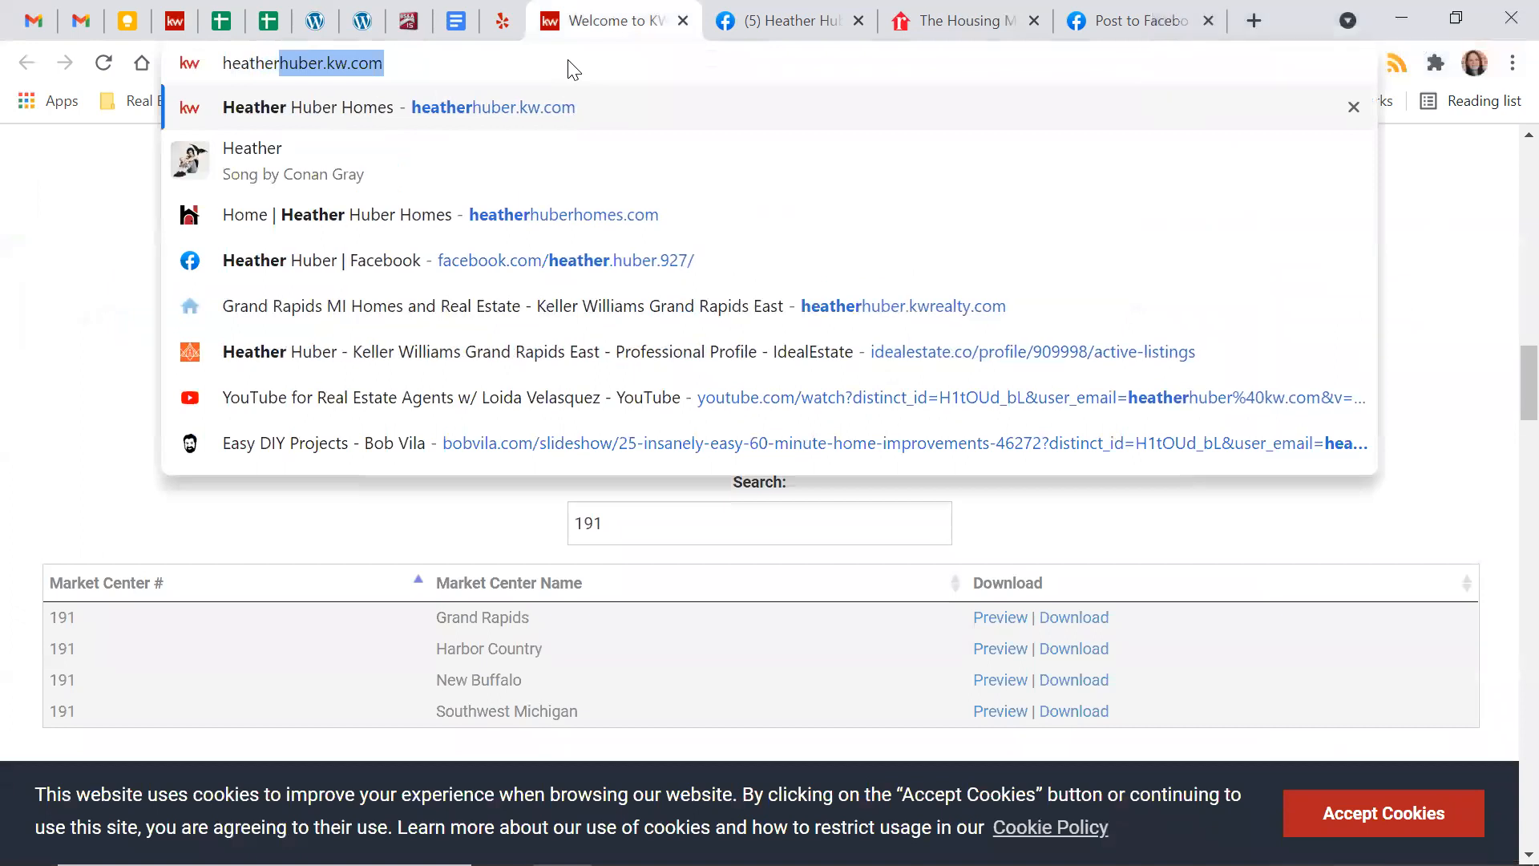
key("Return")
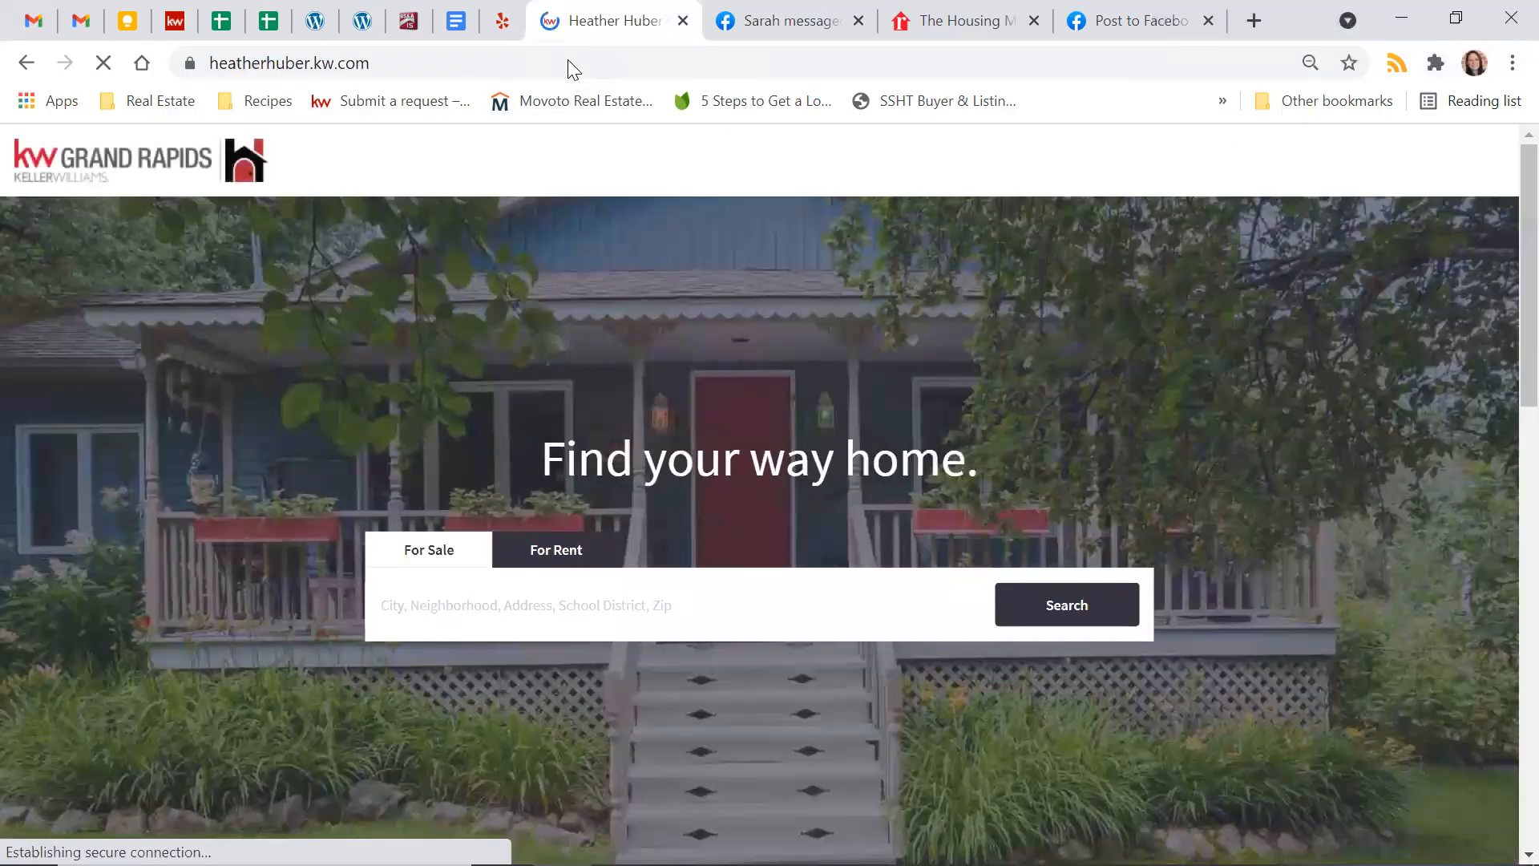
Search the for-sale listings for the Walnut Hills property address to find out which neighborhood it belongs to
left_click(583, 606)
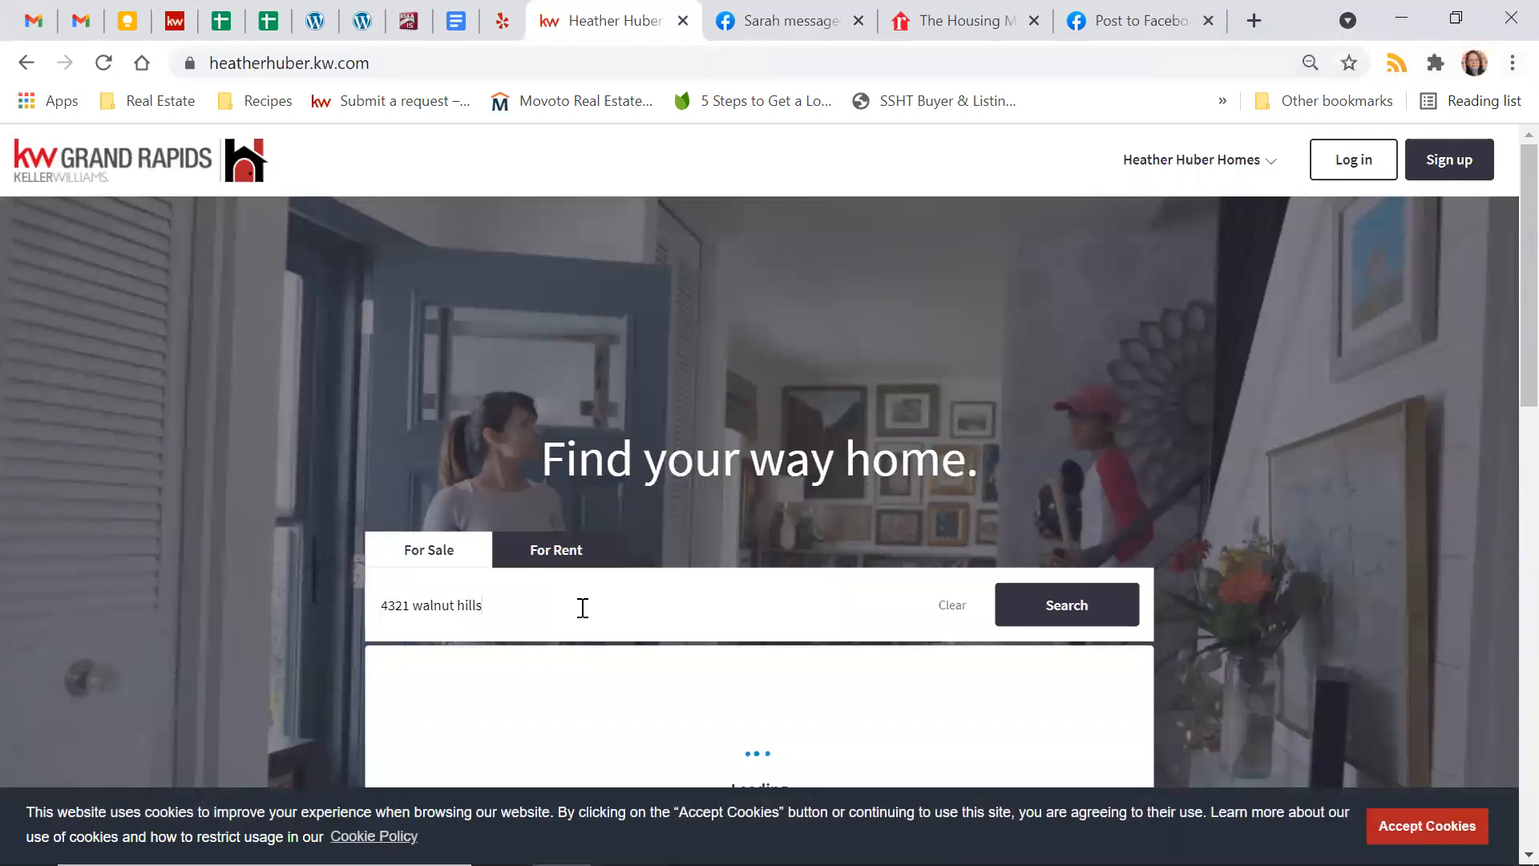
left_click(1035, 613)
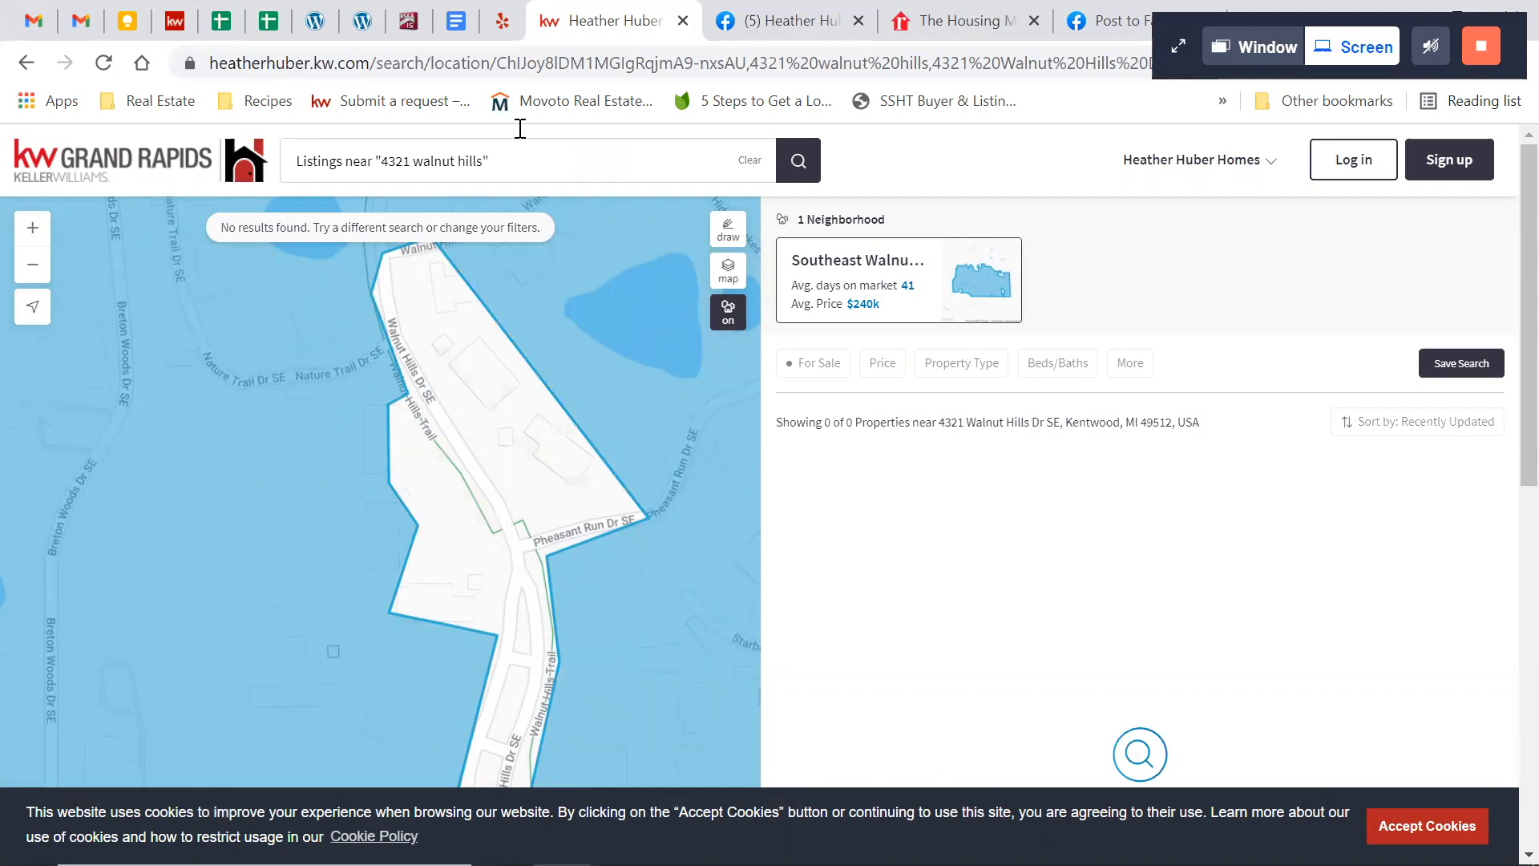
Return to the landing page editor, set the New Market Snap neighborhood to Southeast Walnut Hills and apply it
left_click(174, 24)
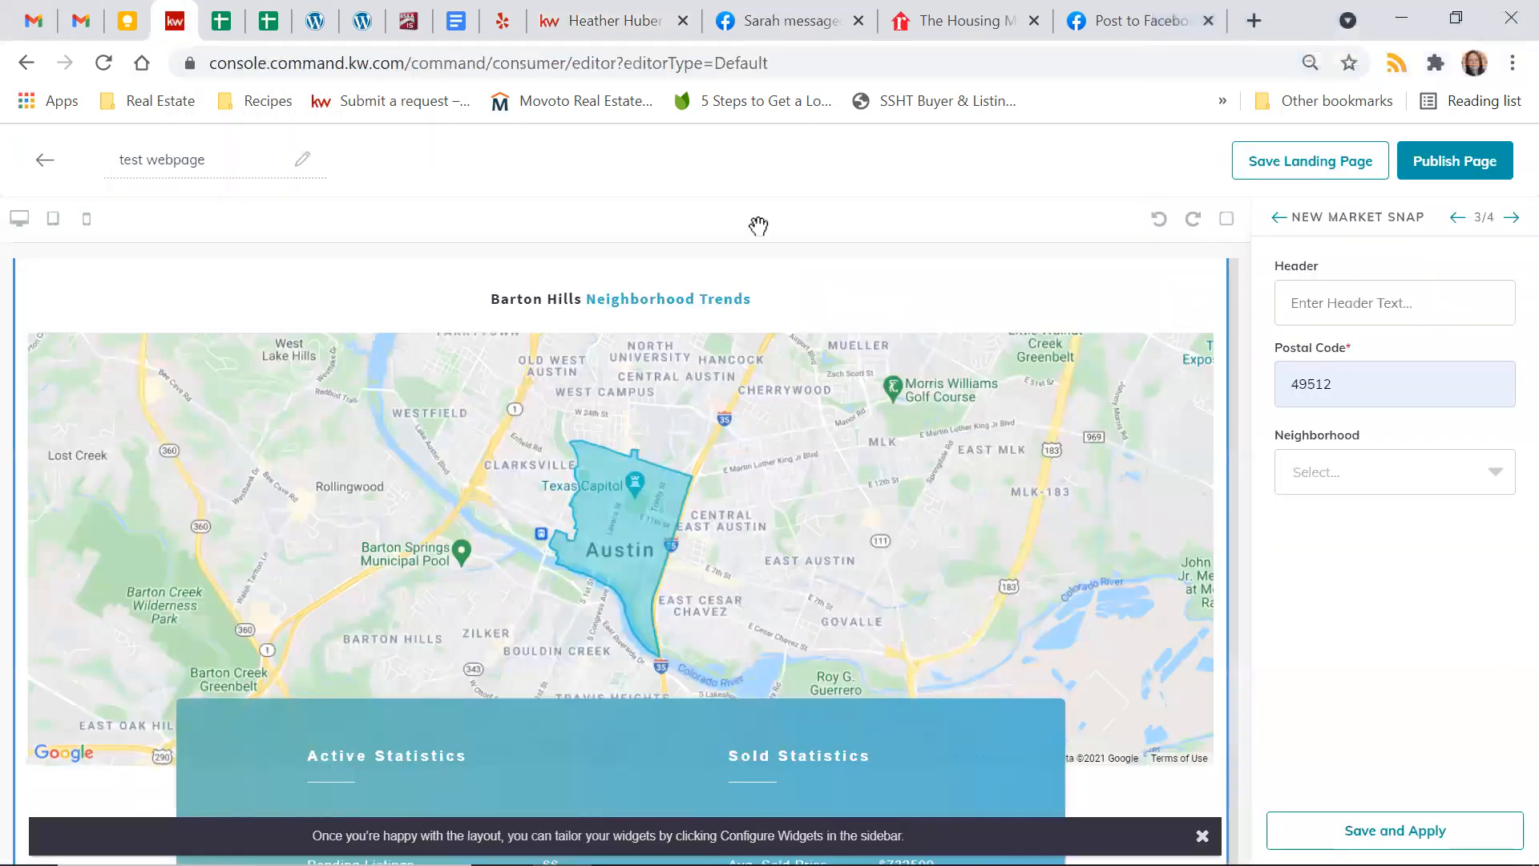
left_click(1326, 474)
scroll(1374, 603, "down", 2)
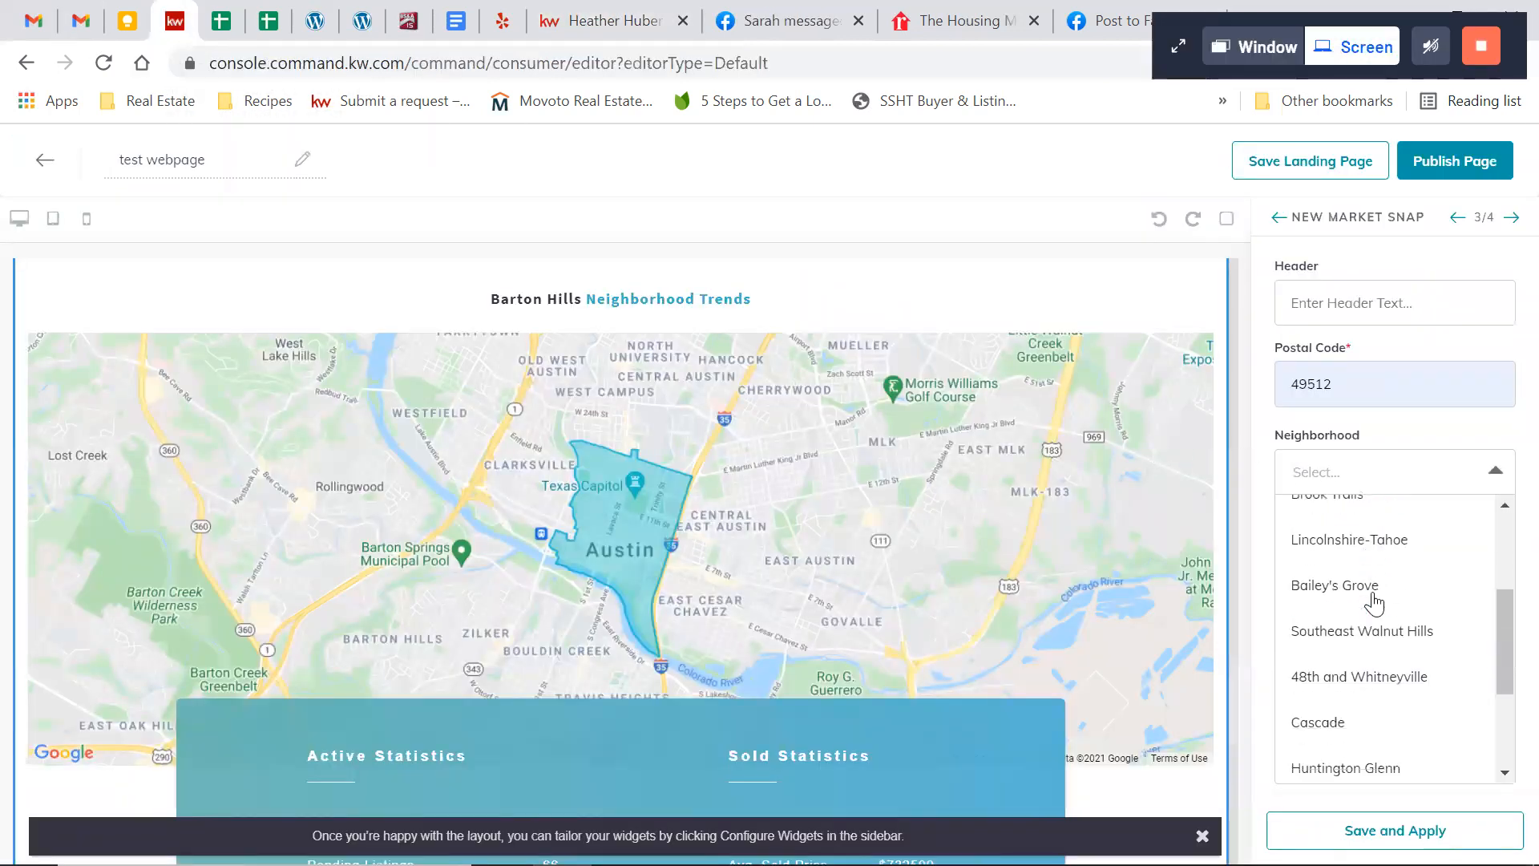
scroll(1374, 603, "down", 1)
left_click(1381, 561)
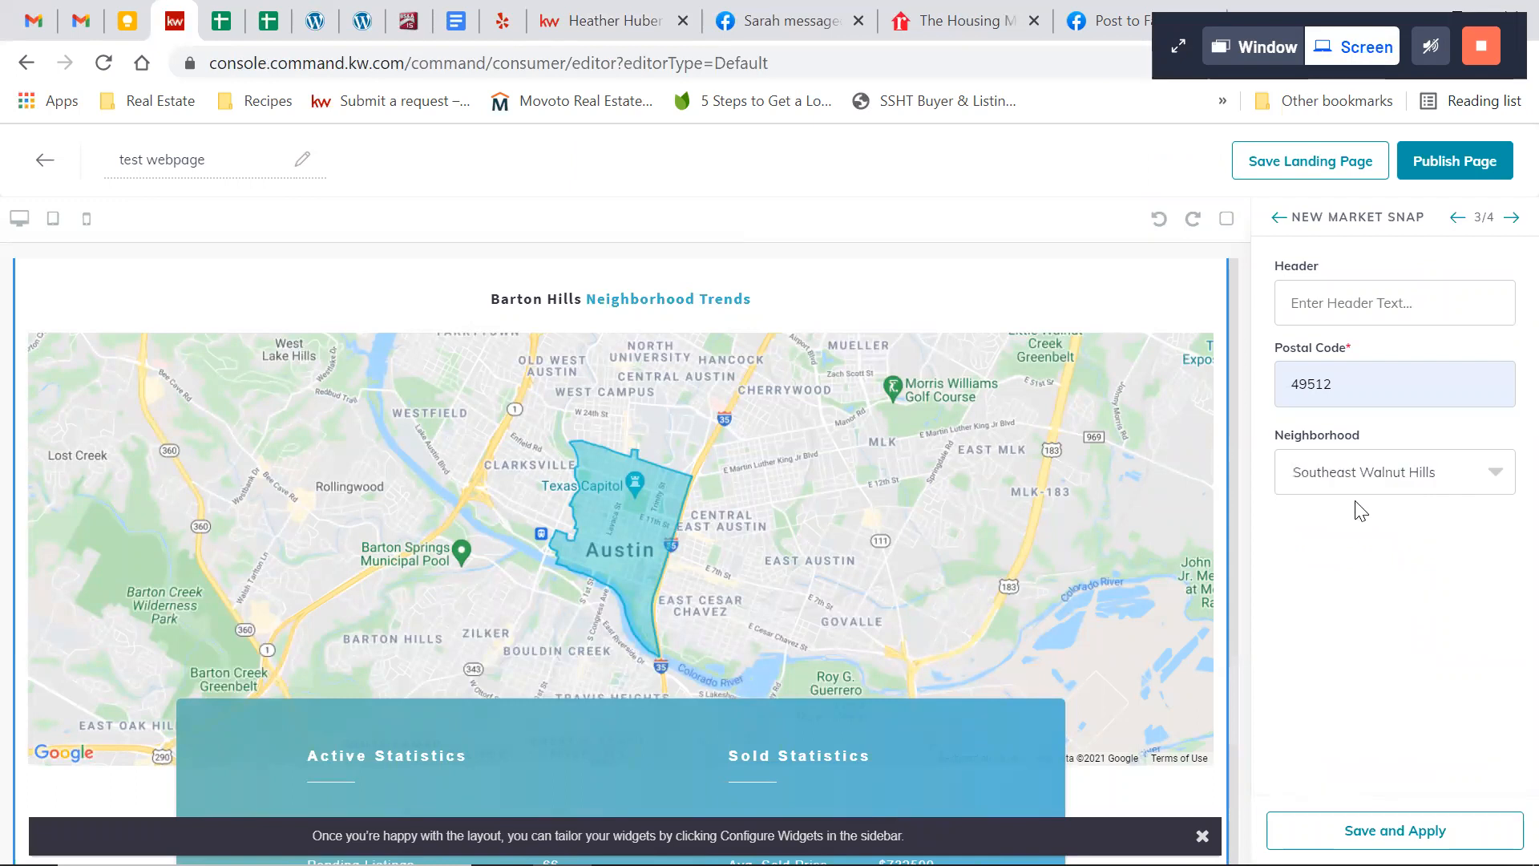
left_click(1380, 829)
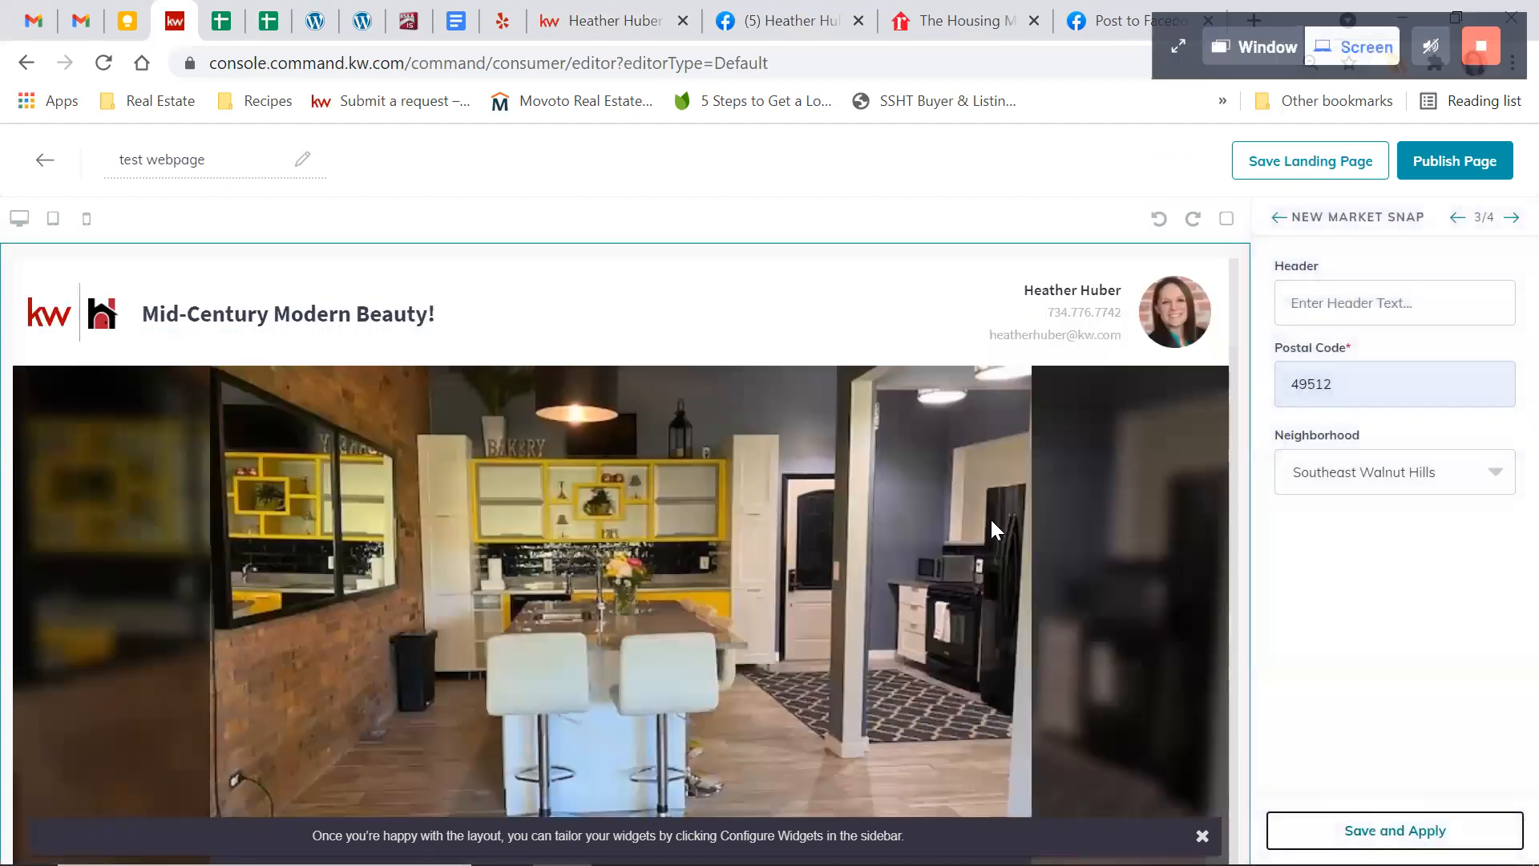
Review the New Market Snap section on the page, including its neighborhood map and the active and sold statistics
scroll(820, 554, "down", 5)
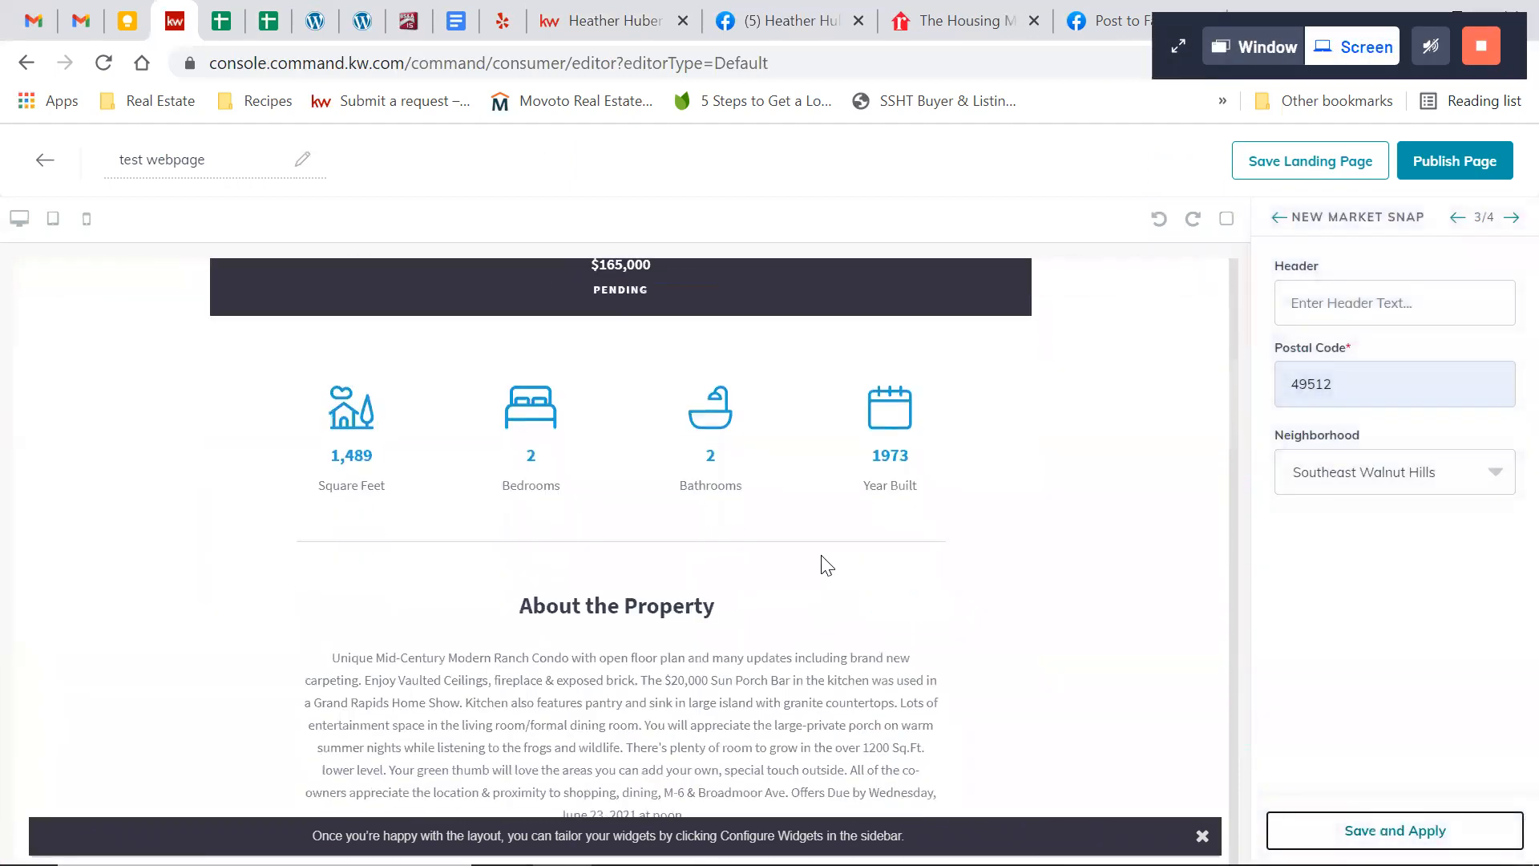
scroll(820, 554, "down", 10)
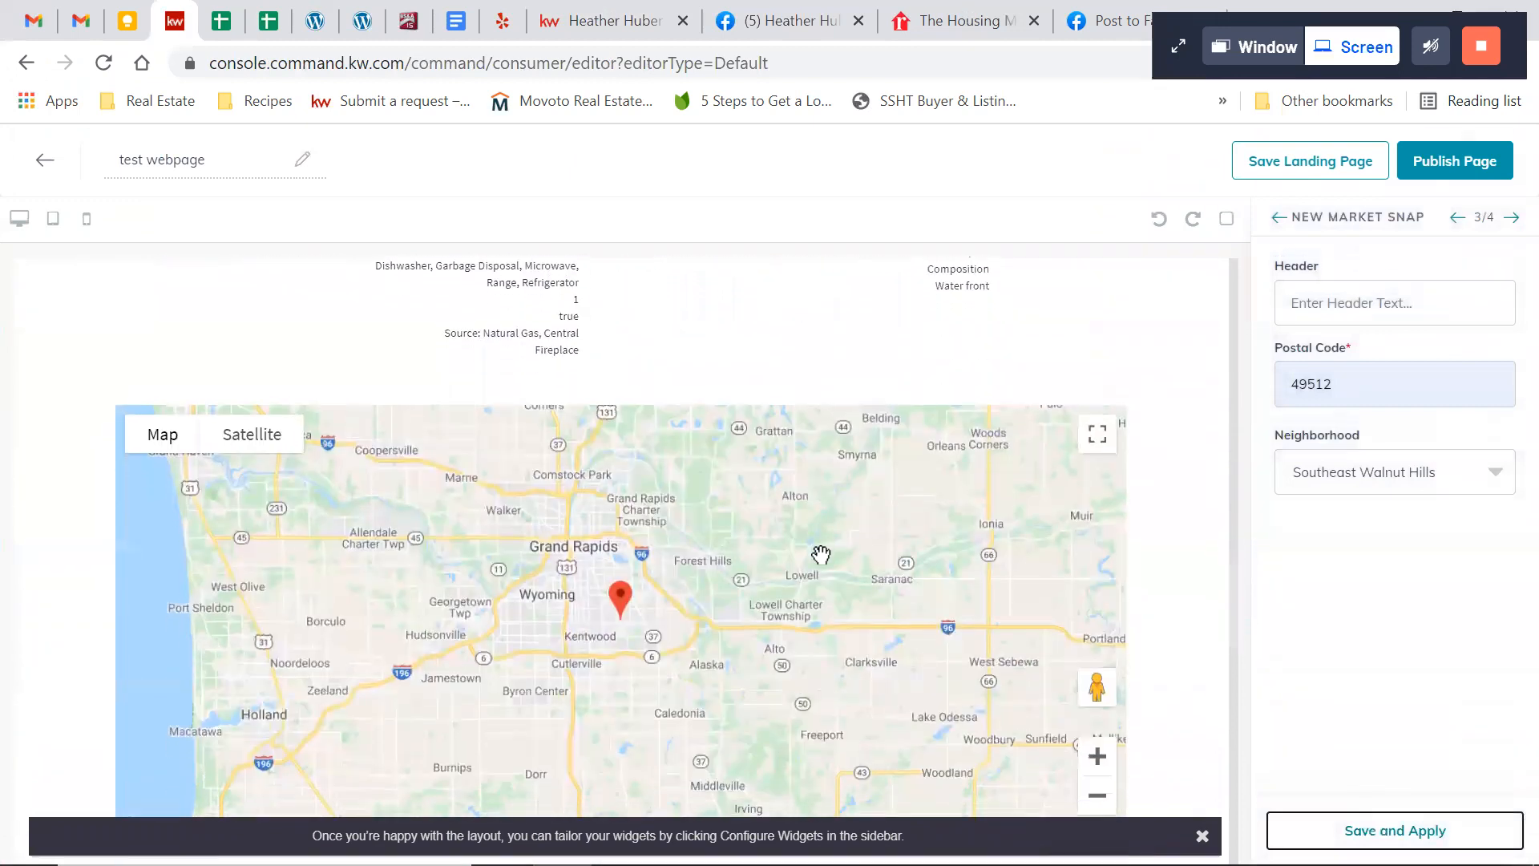
scroll(821, 555, "down", 8)
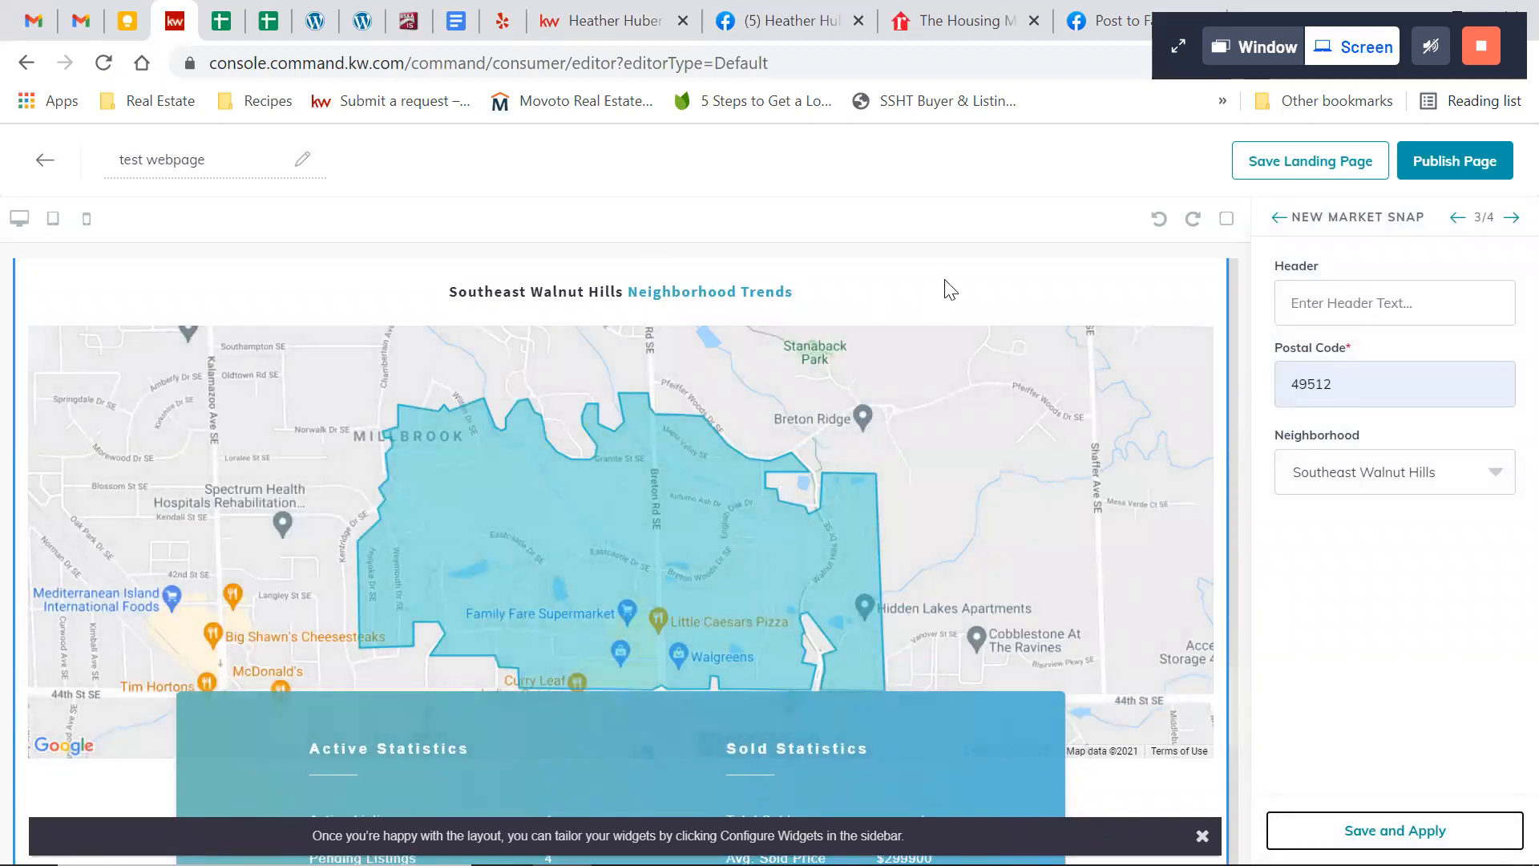
scroll(938, 293, "down", 5)
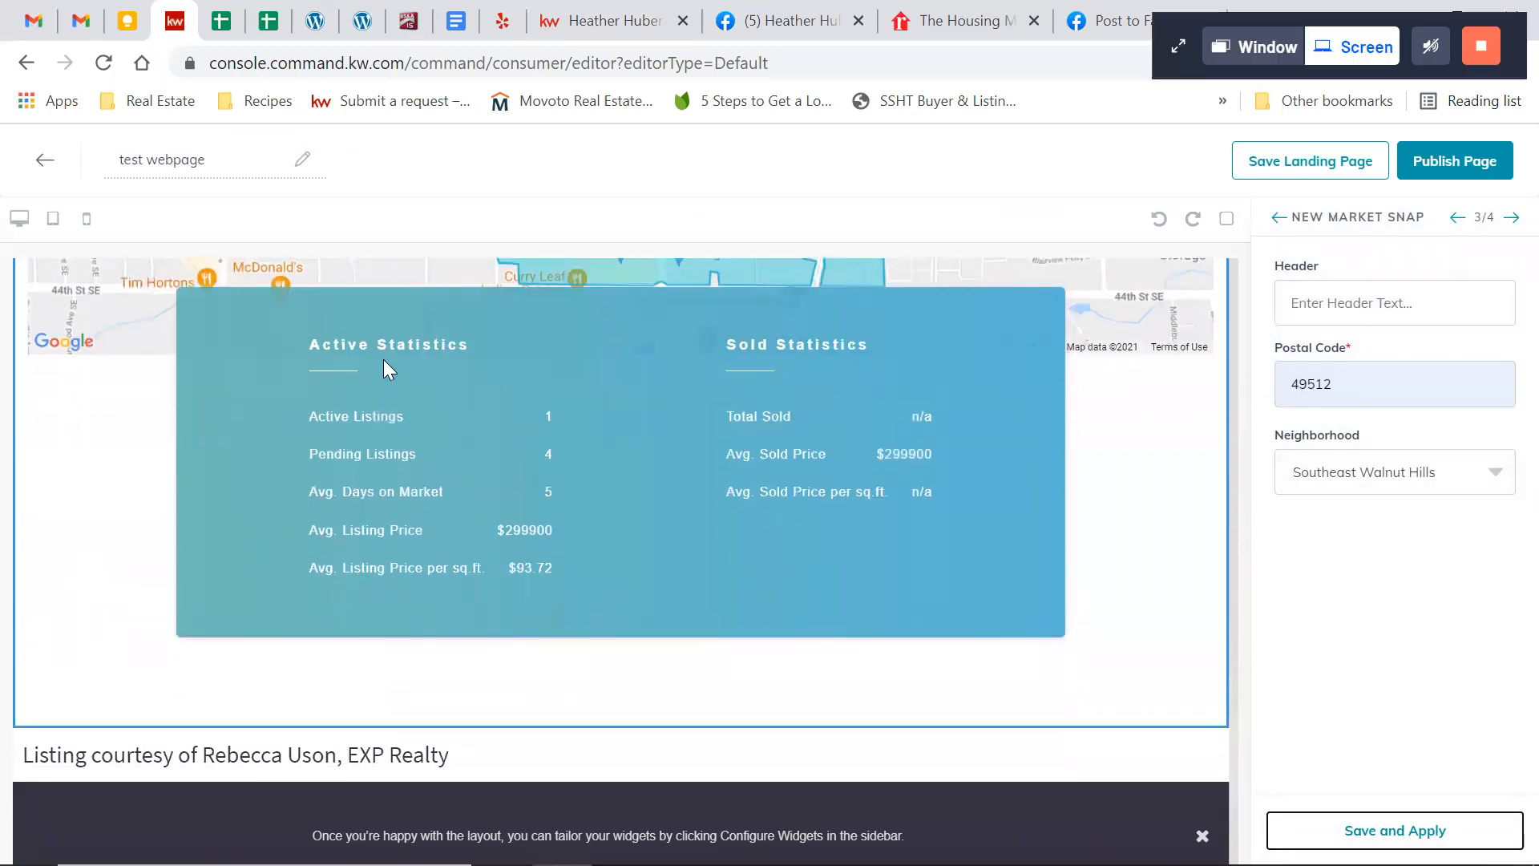
Look over the Southeast Walnut Hills trends map against the listing's location map, and go through its active and sold figures
scroll(1127, 540, "up", 2)
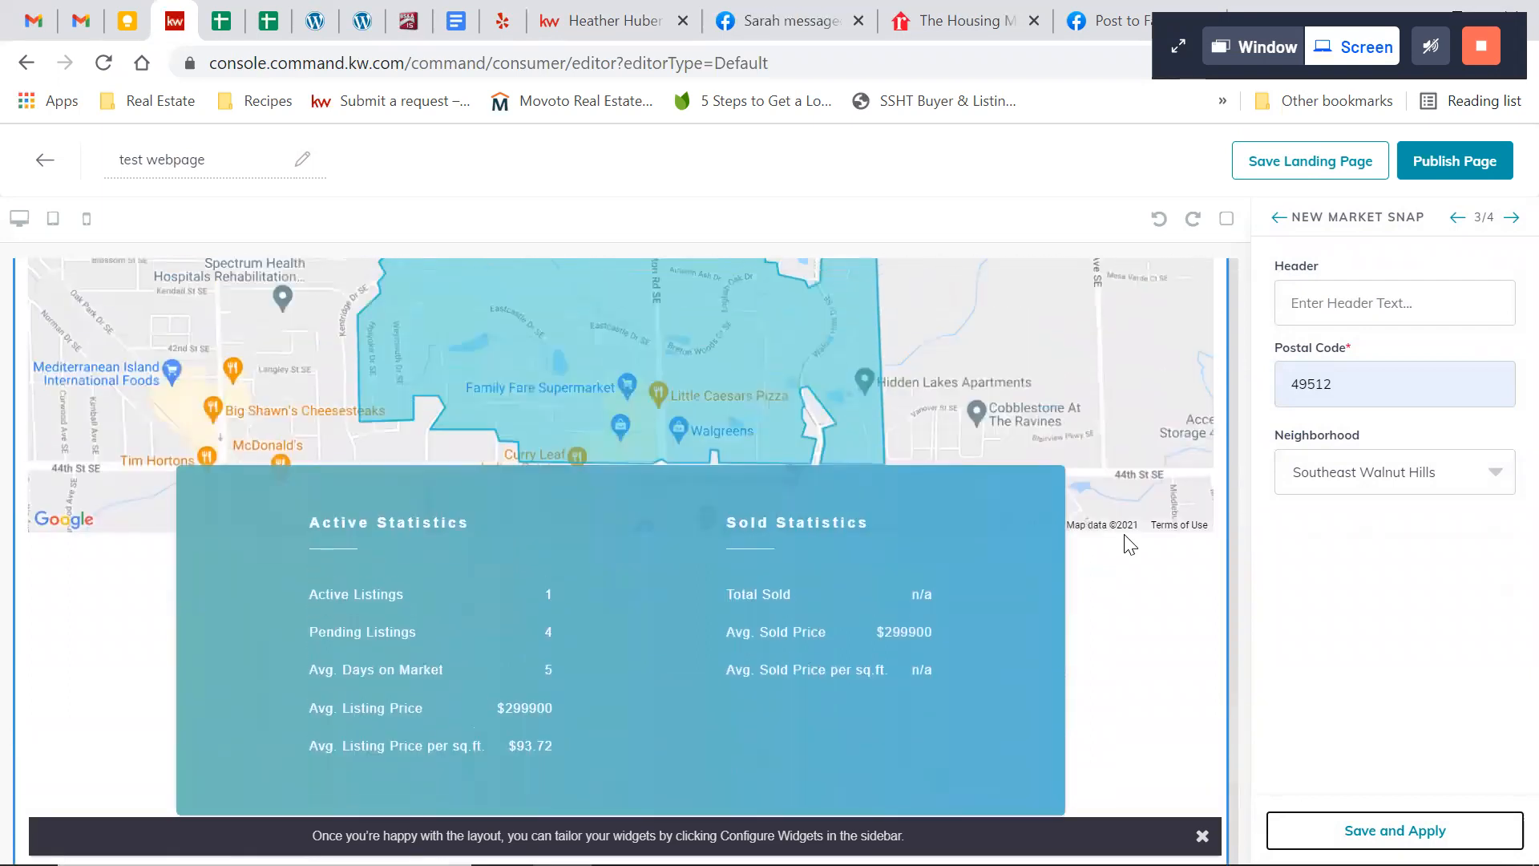
scroll(1130, 617, "up", 3)
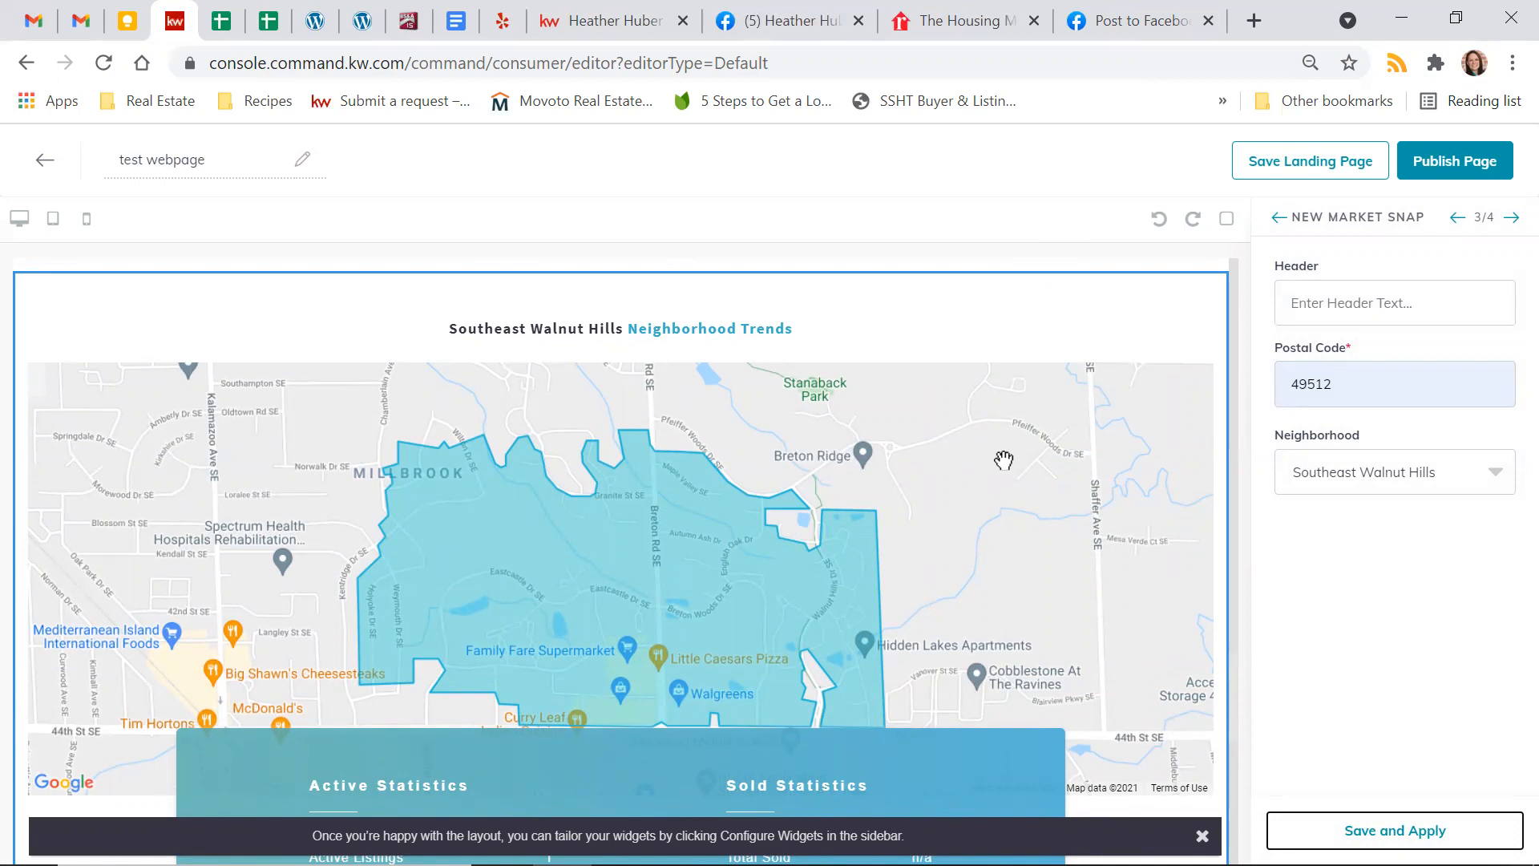
scroll(927, 568, "down", 1)
scroll(922, 559, "down", 4)
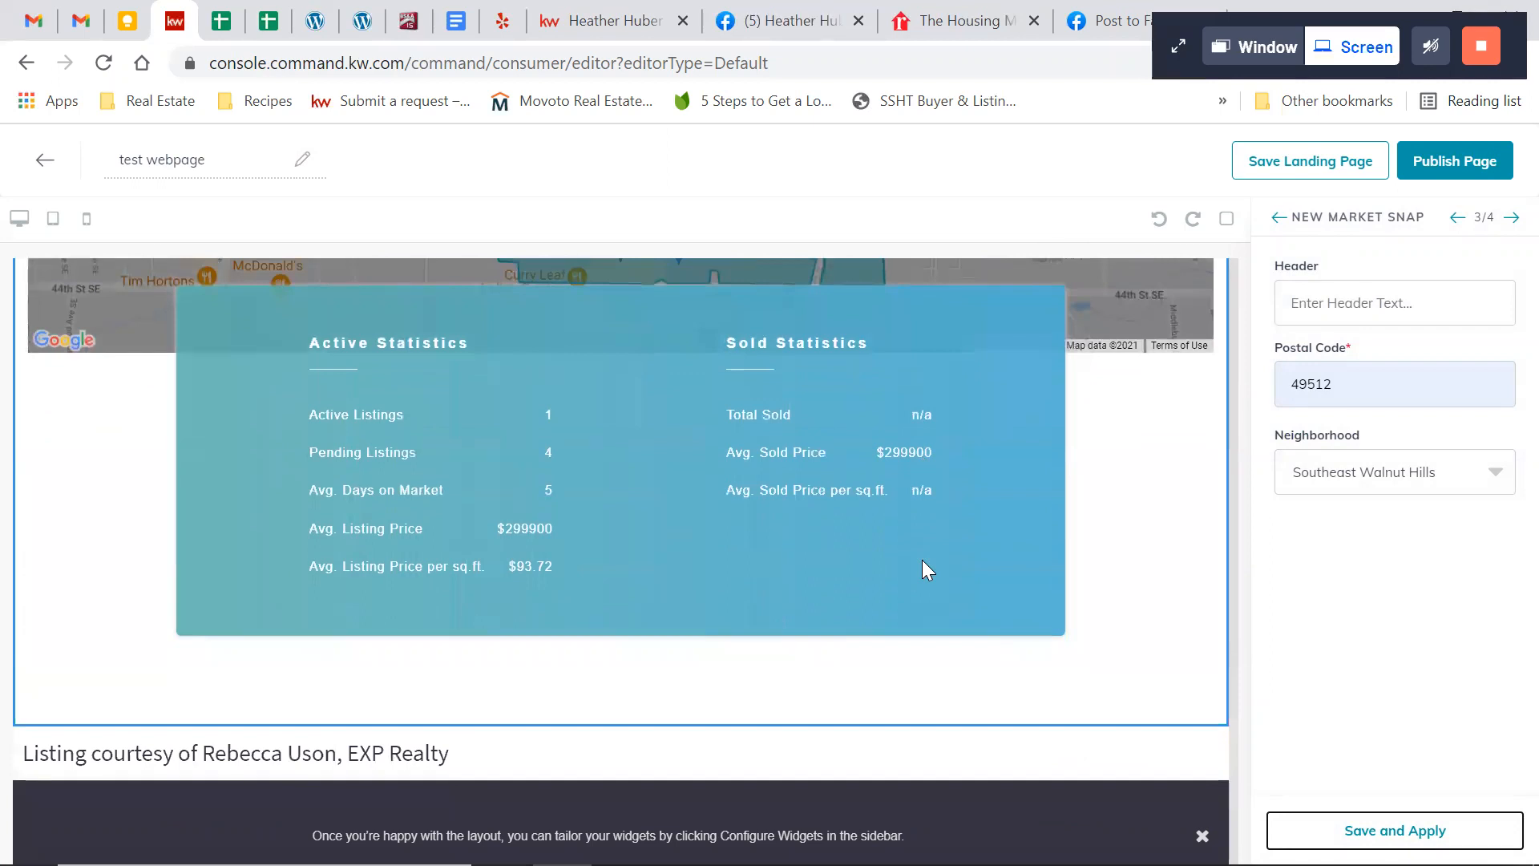
scroll(922, 559, "up", 4)
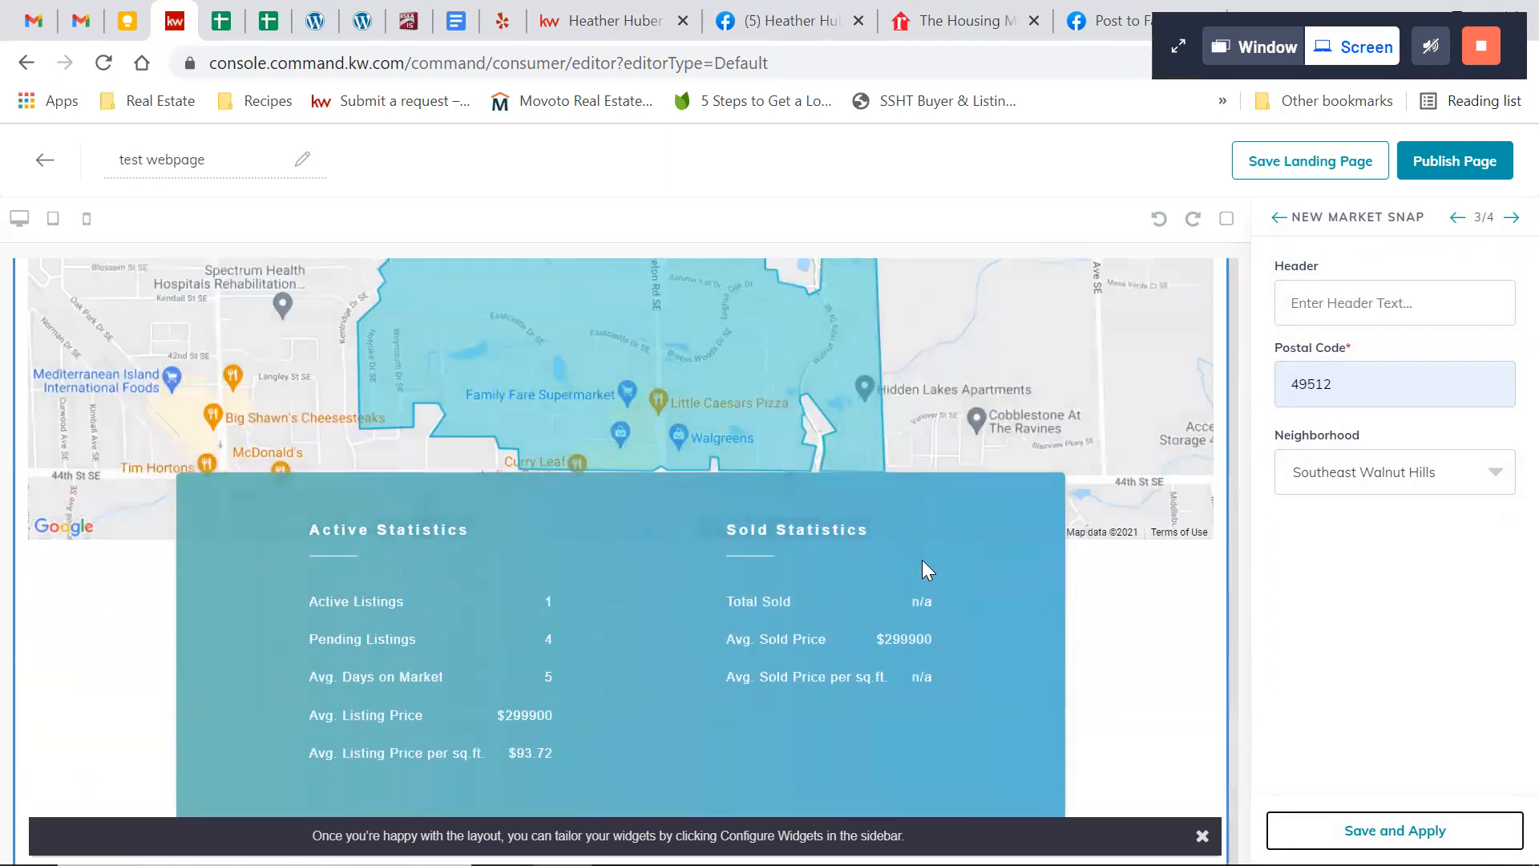
scroll(922, 559, "up", 8)
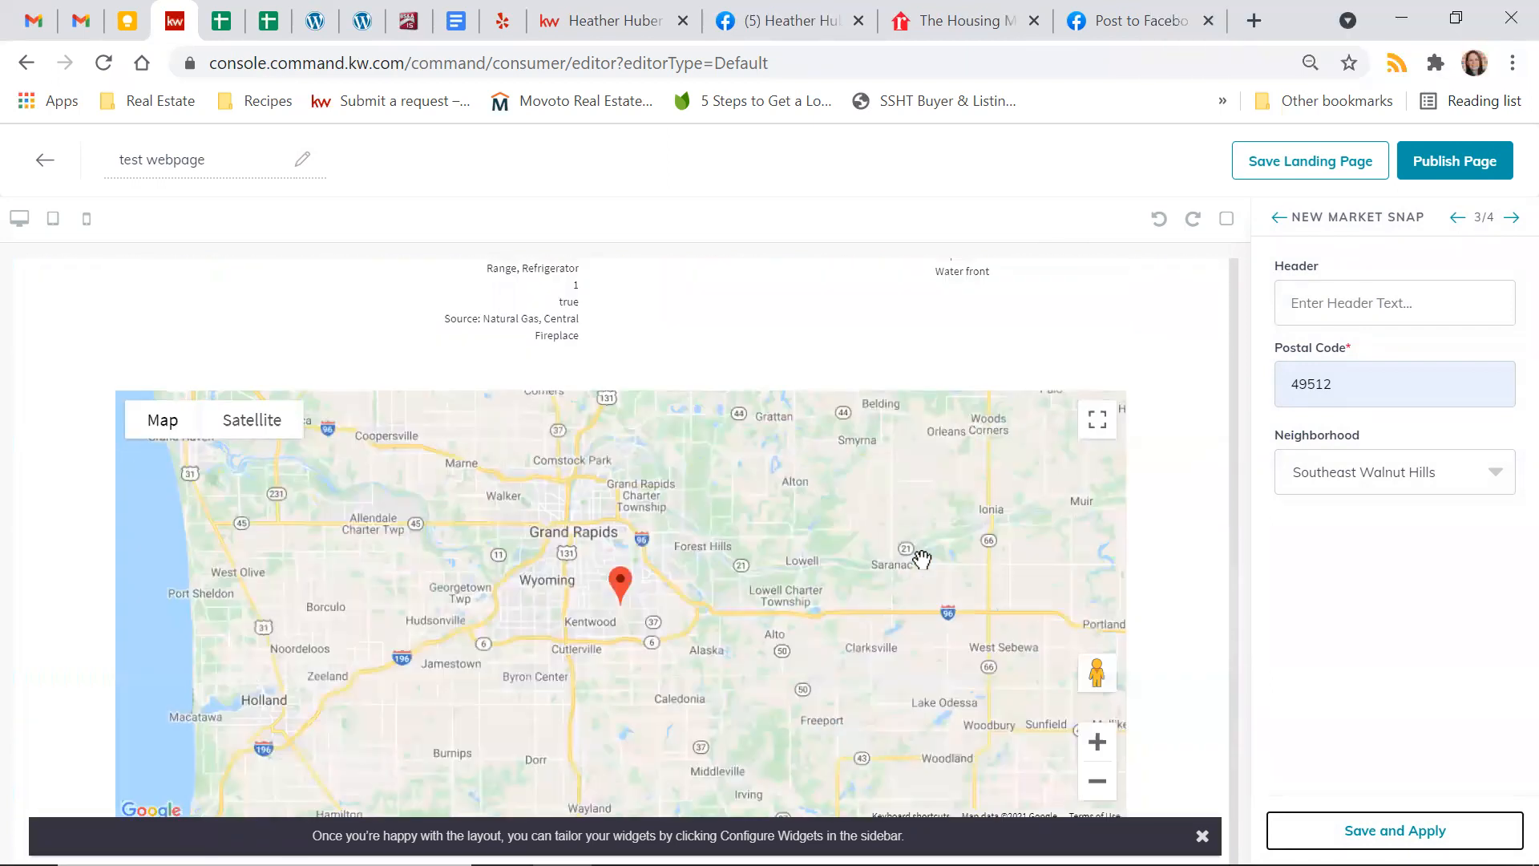
scroll(922, 560, "down", 8)
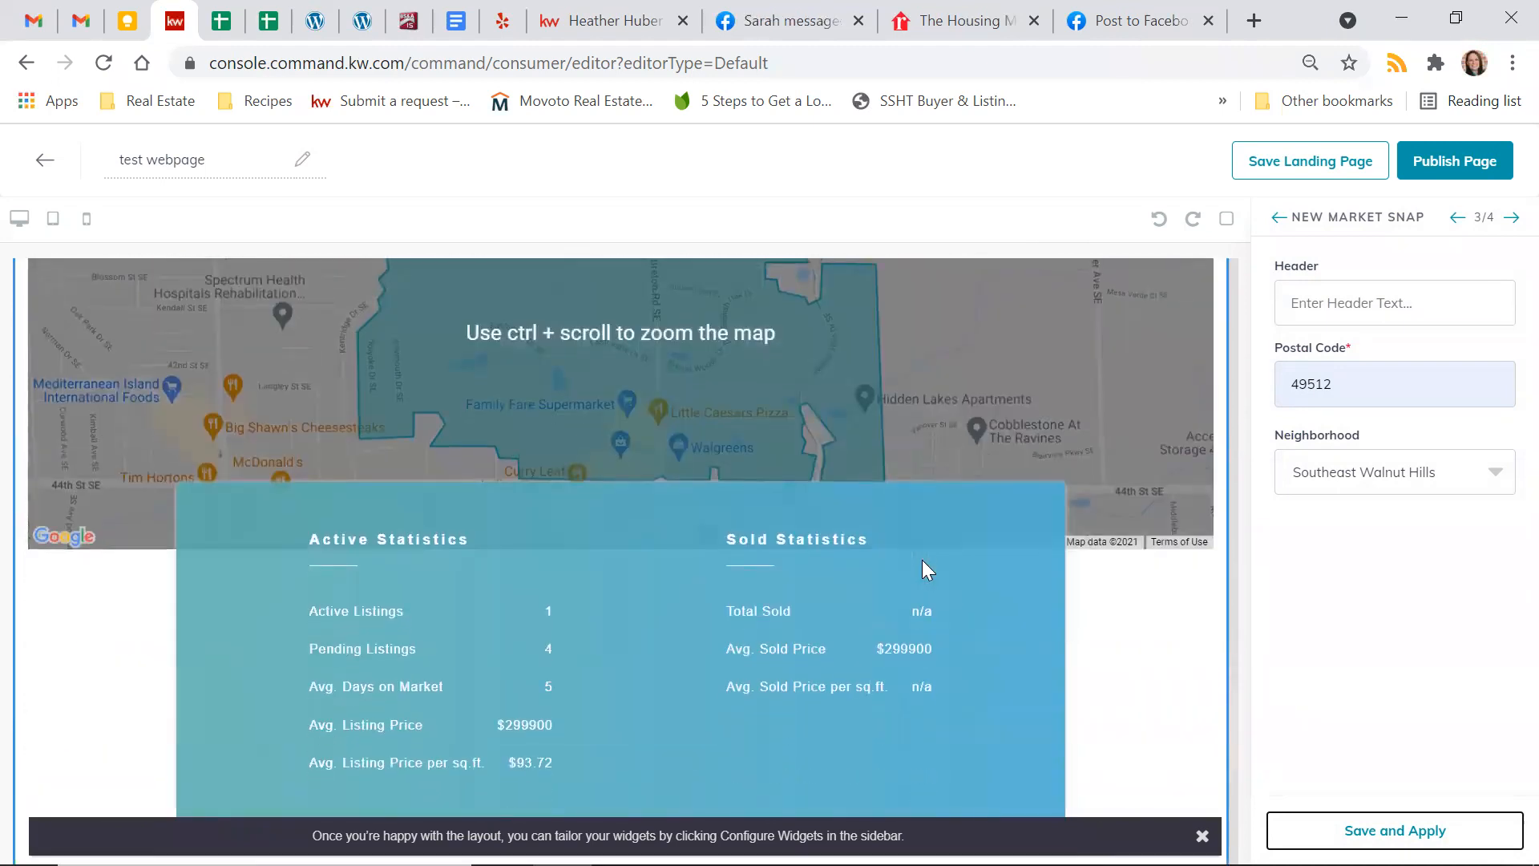
scroll(738, 611, "down", 1)
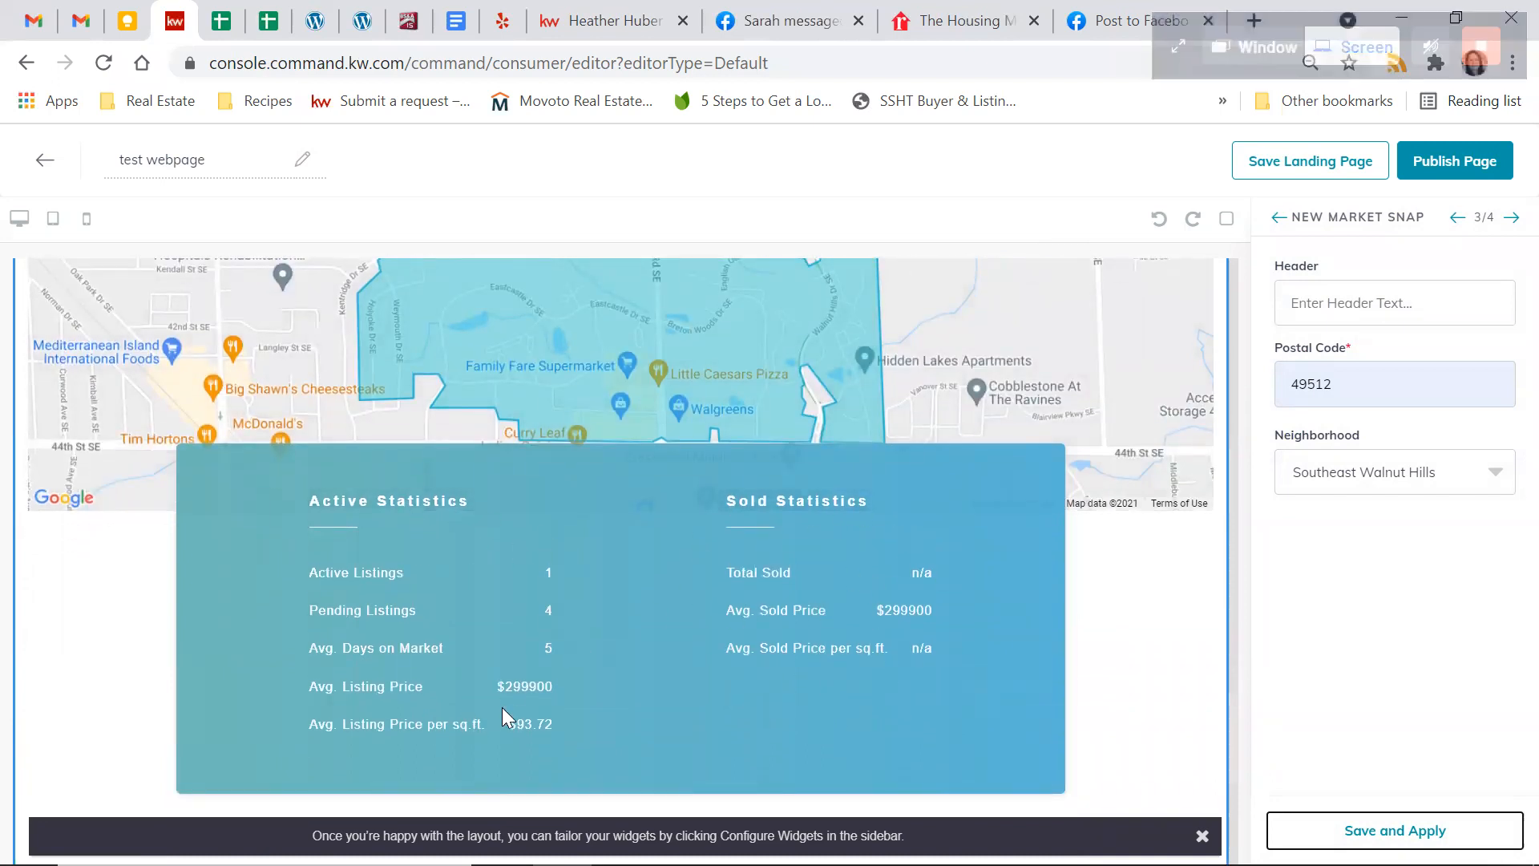
scroll(501, 707, "up", 3)
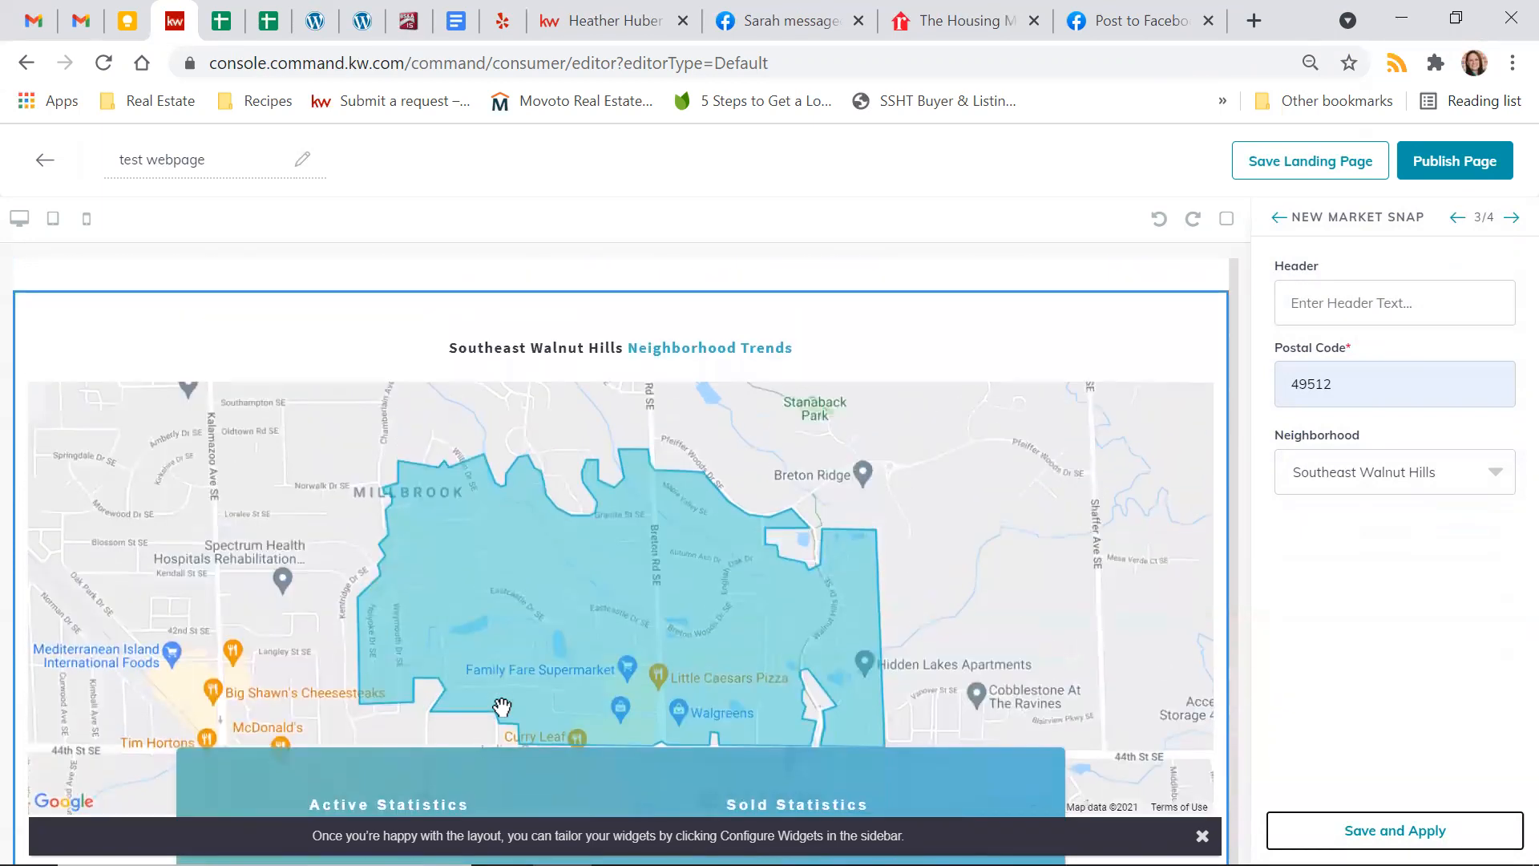
scroll(502, 707, "down", 2)
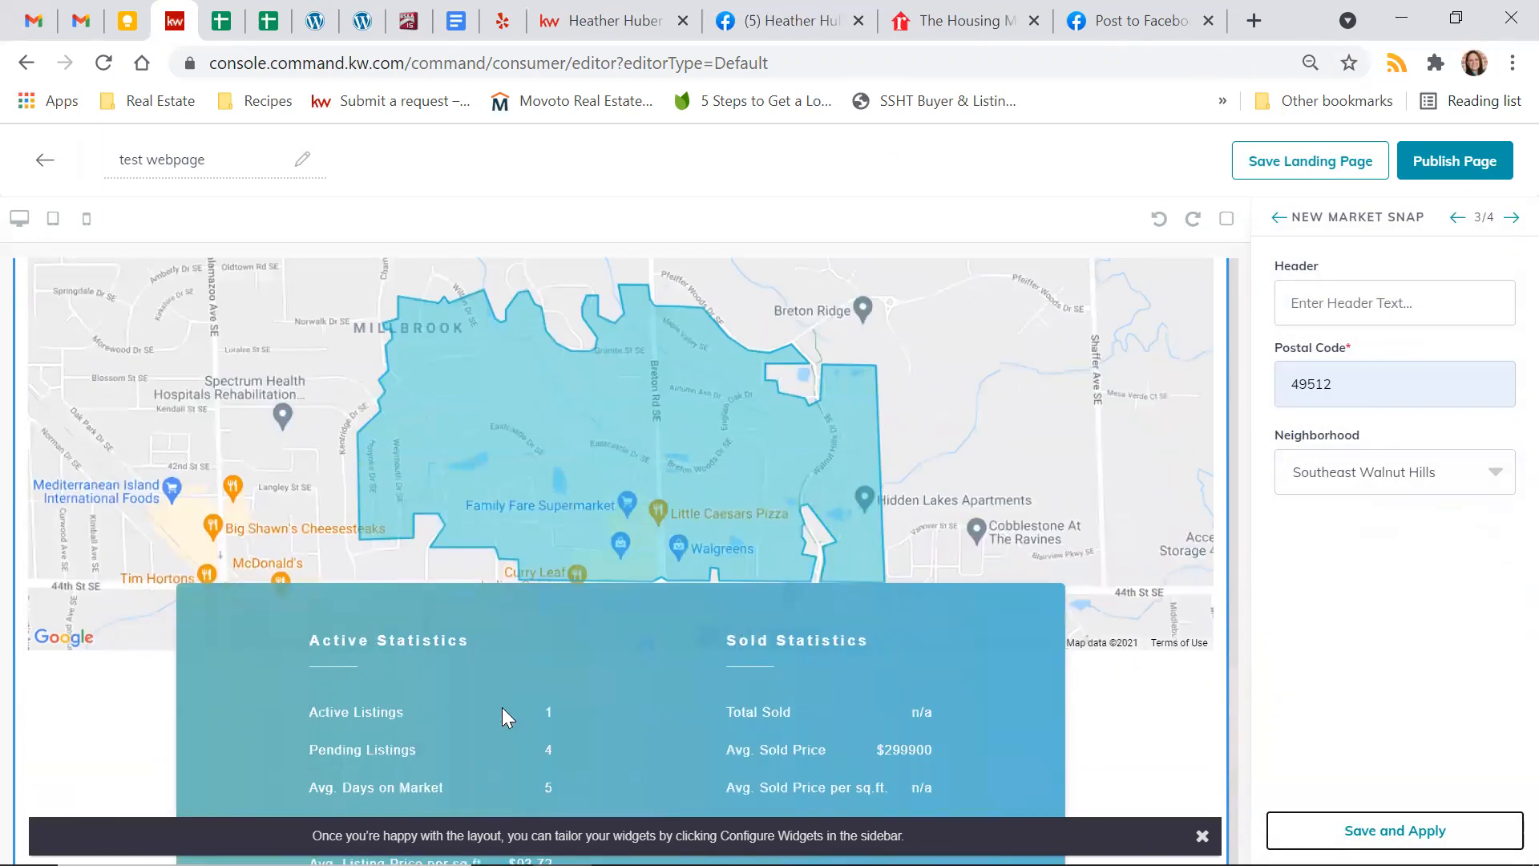
scroll(502, 707, "down", 3)
scroll(501, 707, "down", 5)
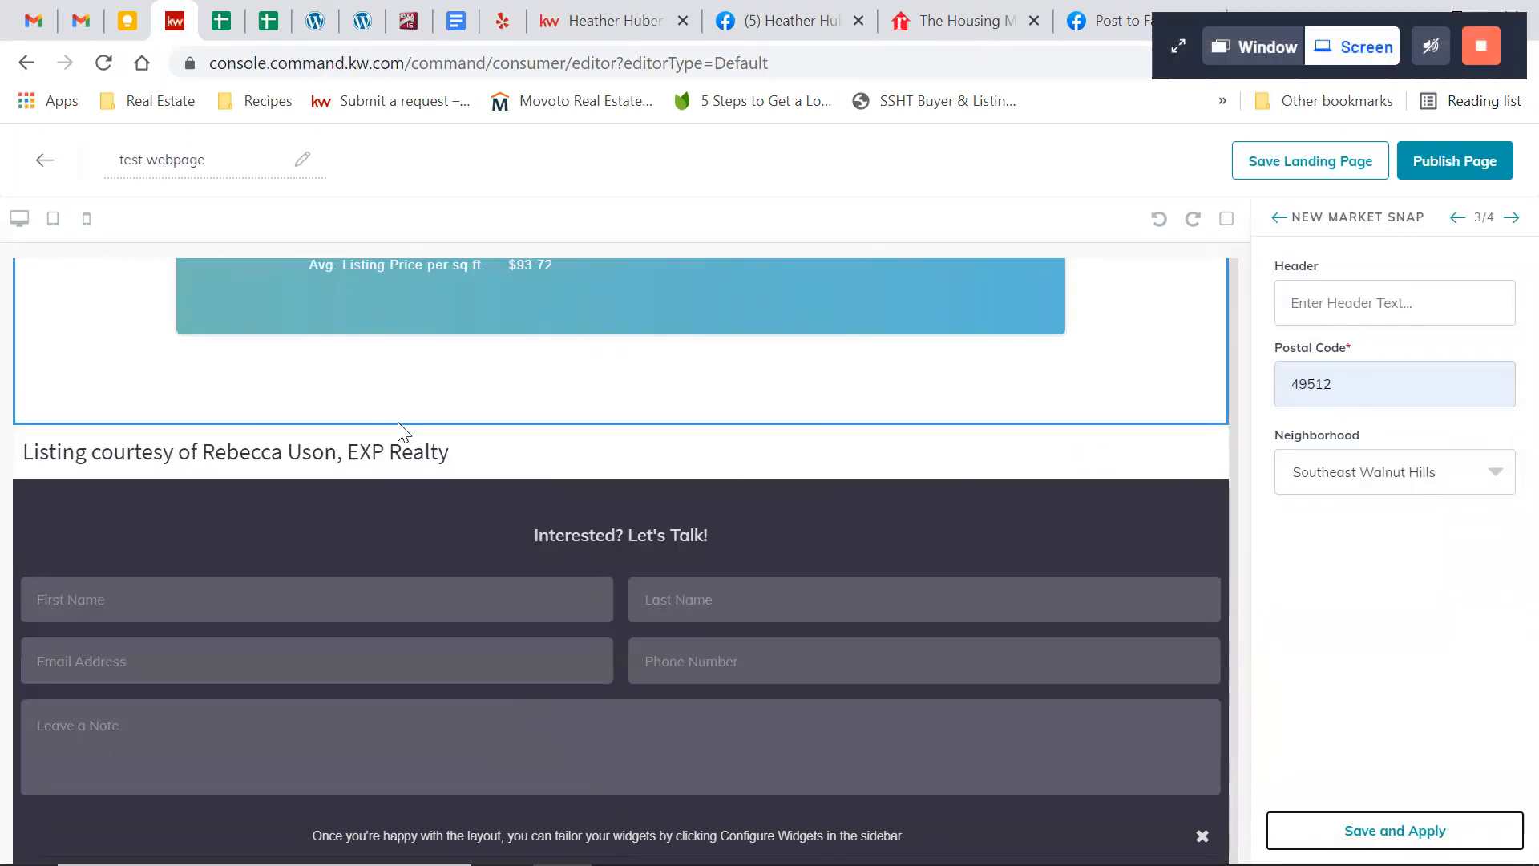
Apply the Lead Form widget with the header "Interested? Let's Talk!" and publish the update to the active landing page
left_click(1512, 218)
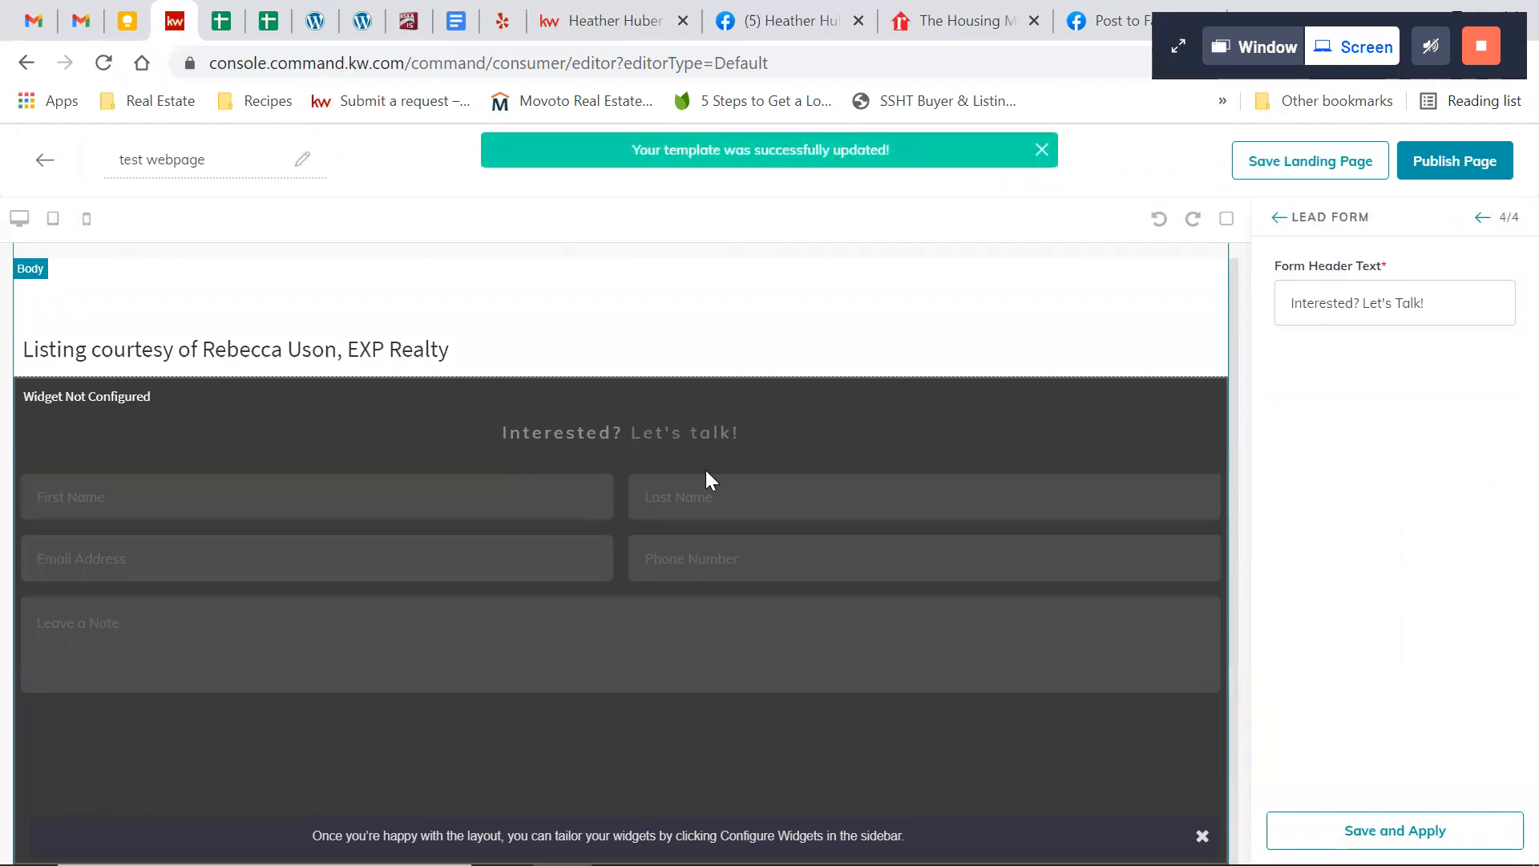
left_click(1363, 315)
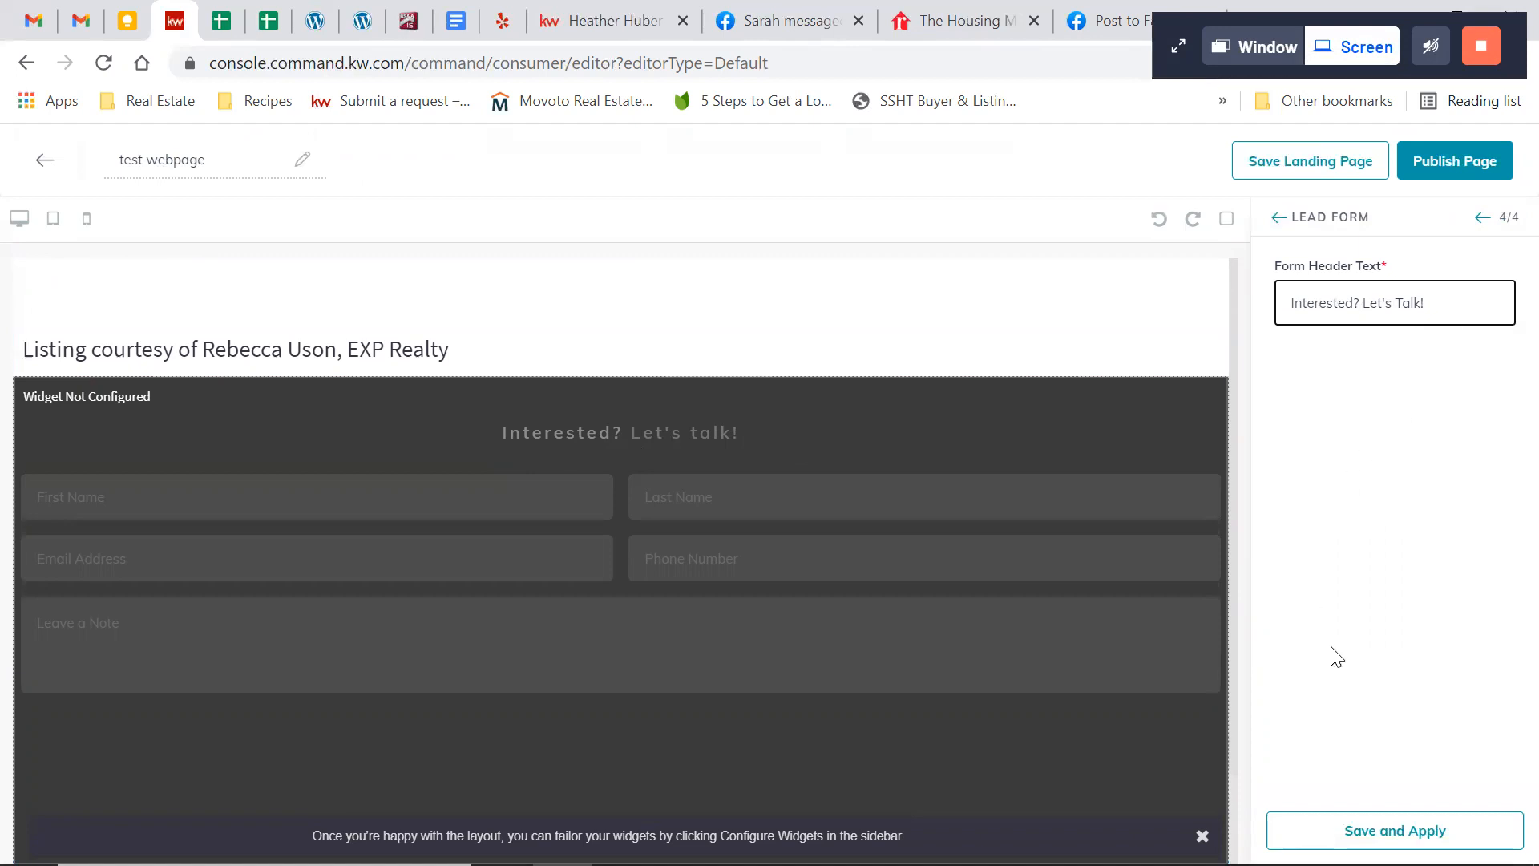
left_click(1372, 826)
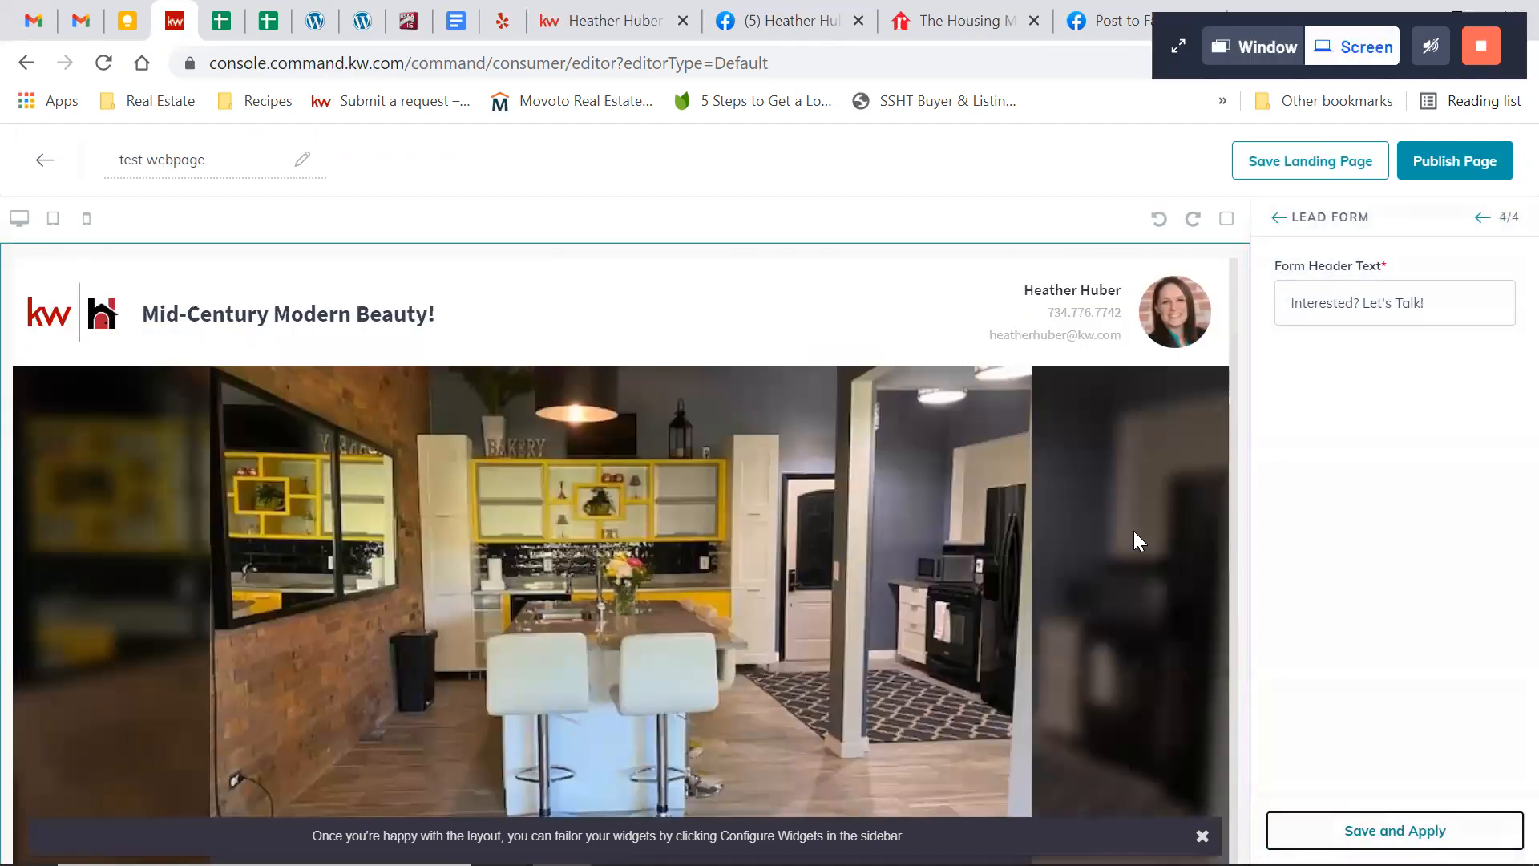
left_click(1452, 163)
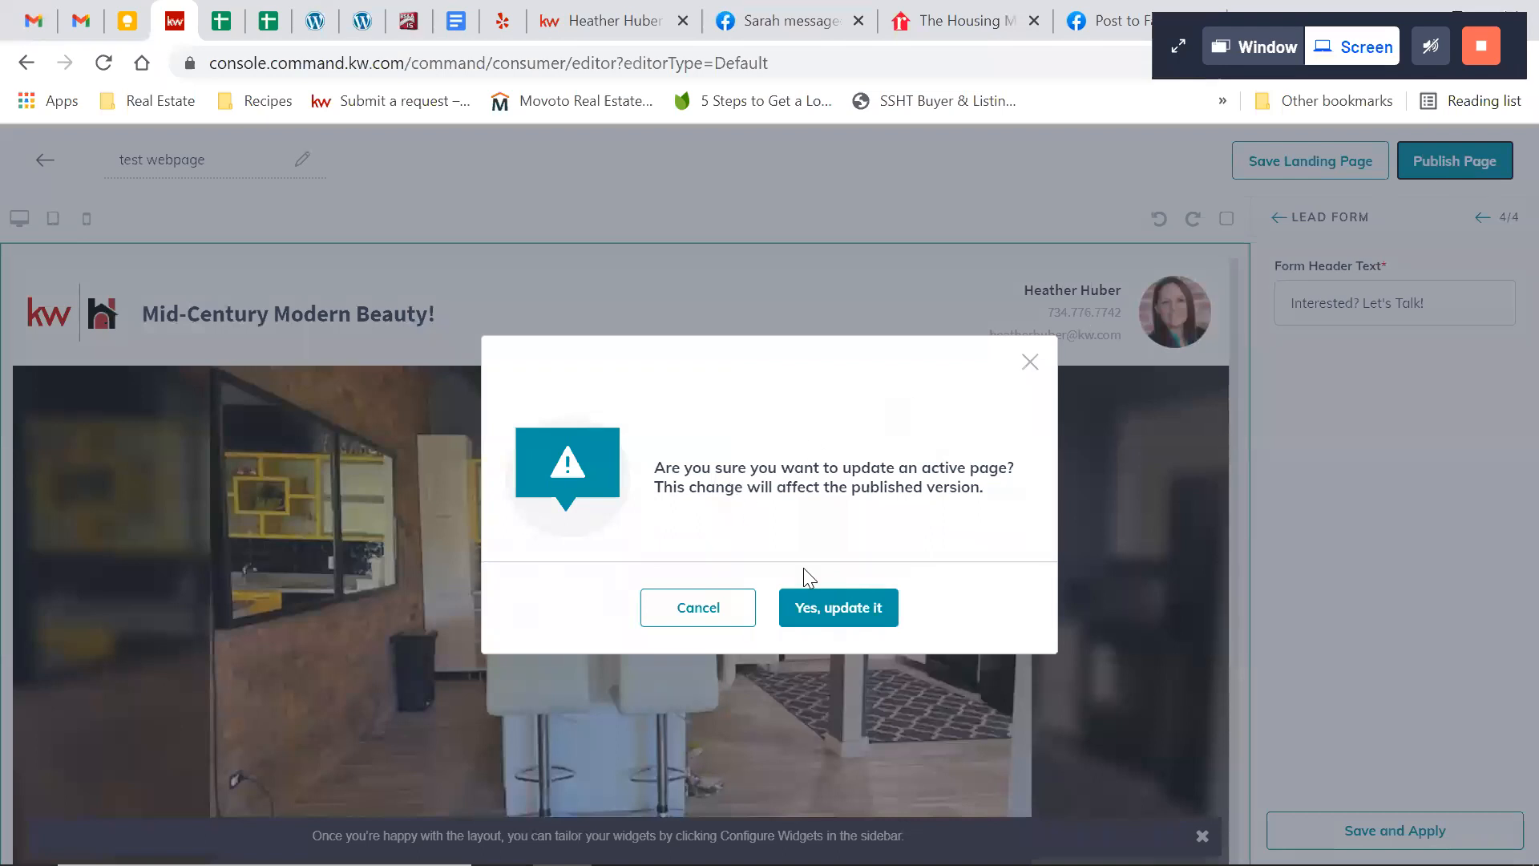
left_click(816, 615)
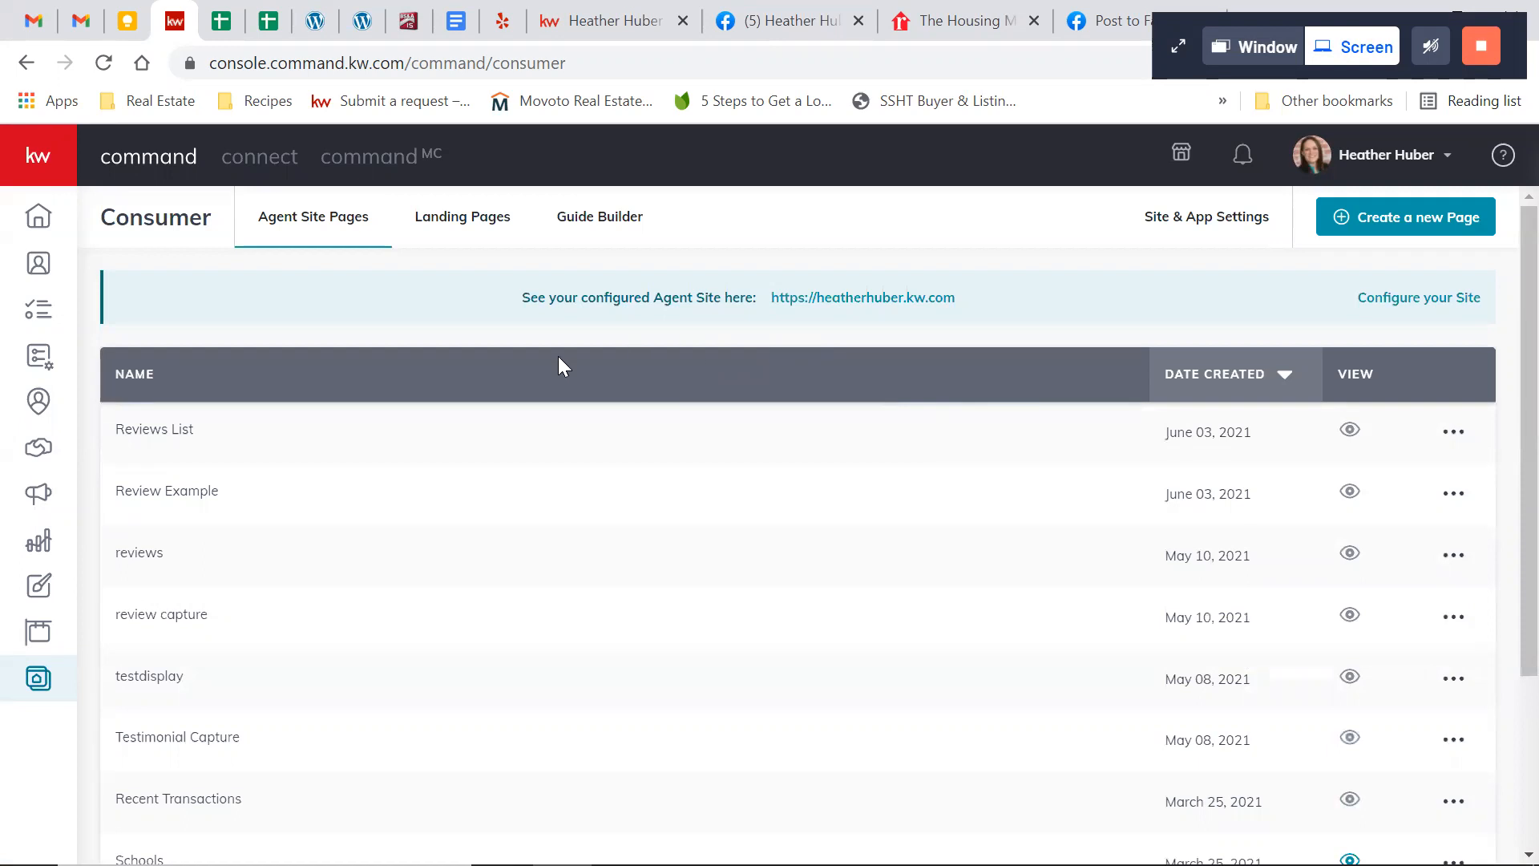
Examine the custom URL setting of "test webpage" among the landing pages and close it without changing the URL
left_click(463, 229)
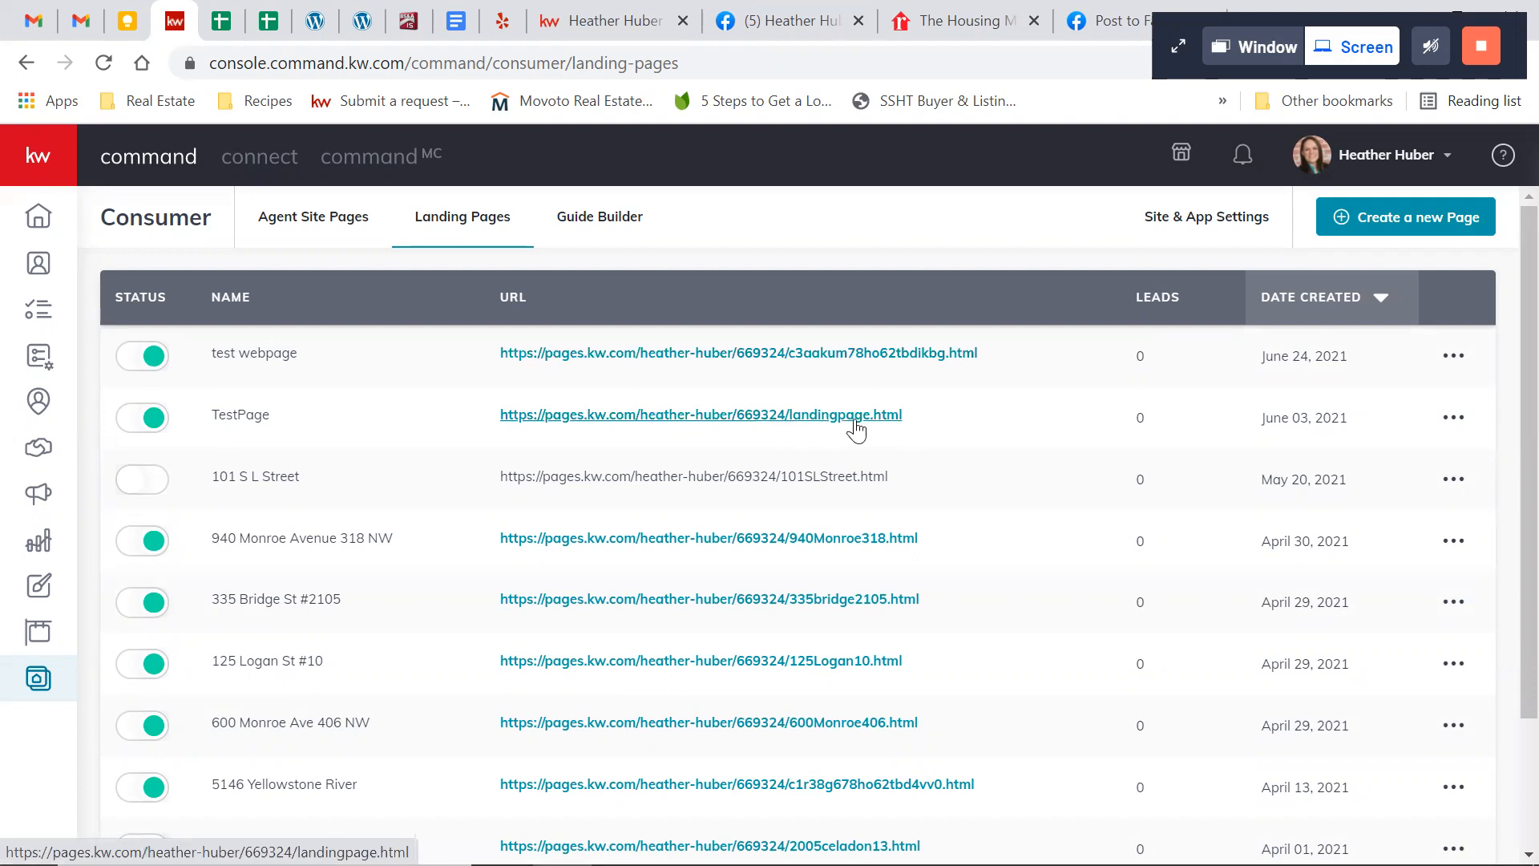
left_click(1453, 355)
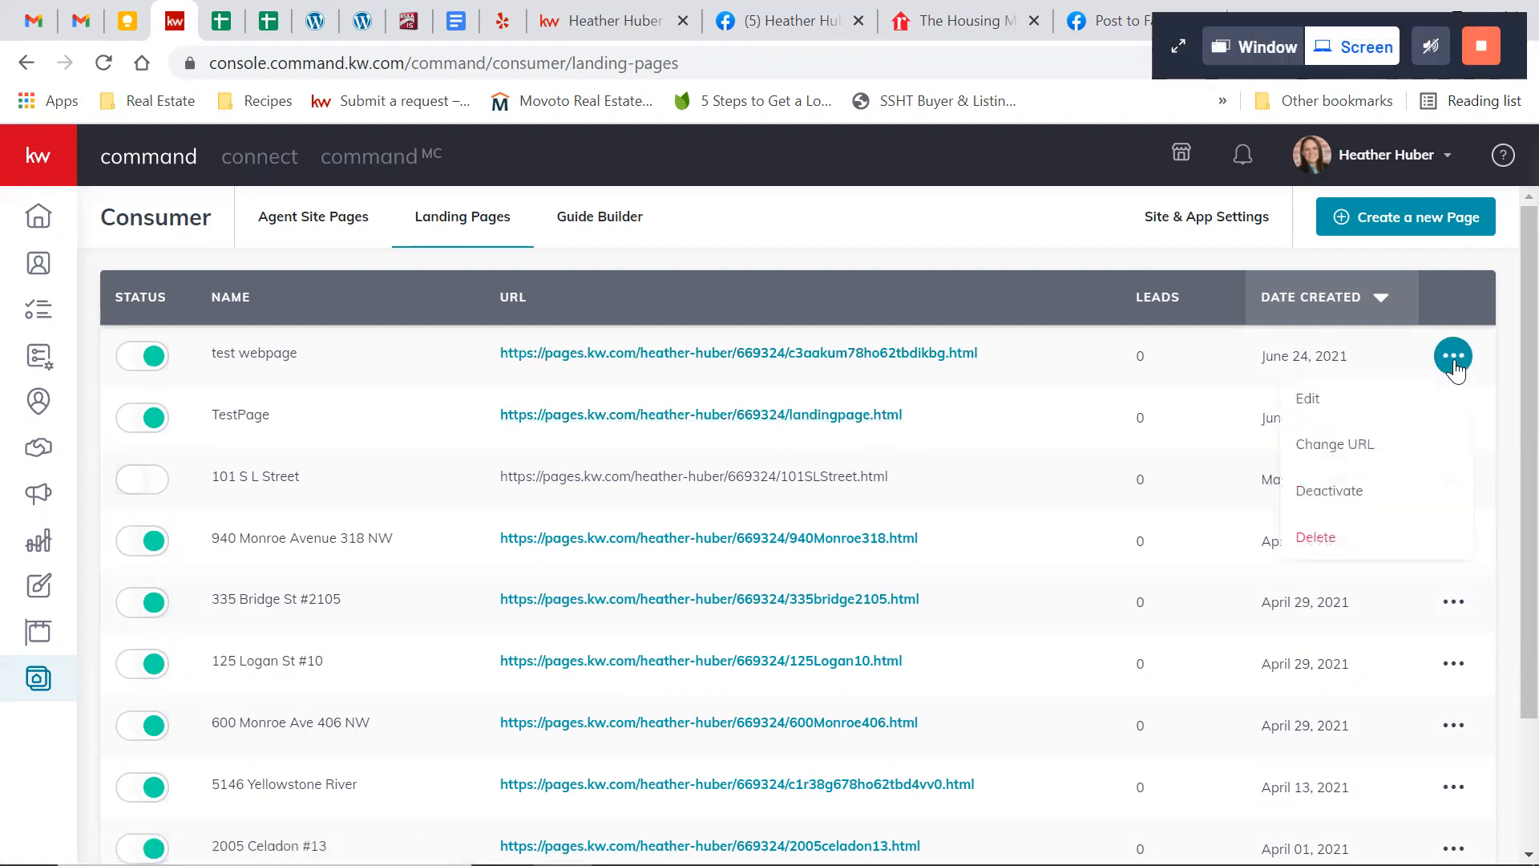
left_click(1333, 446)
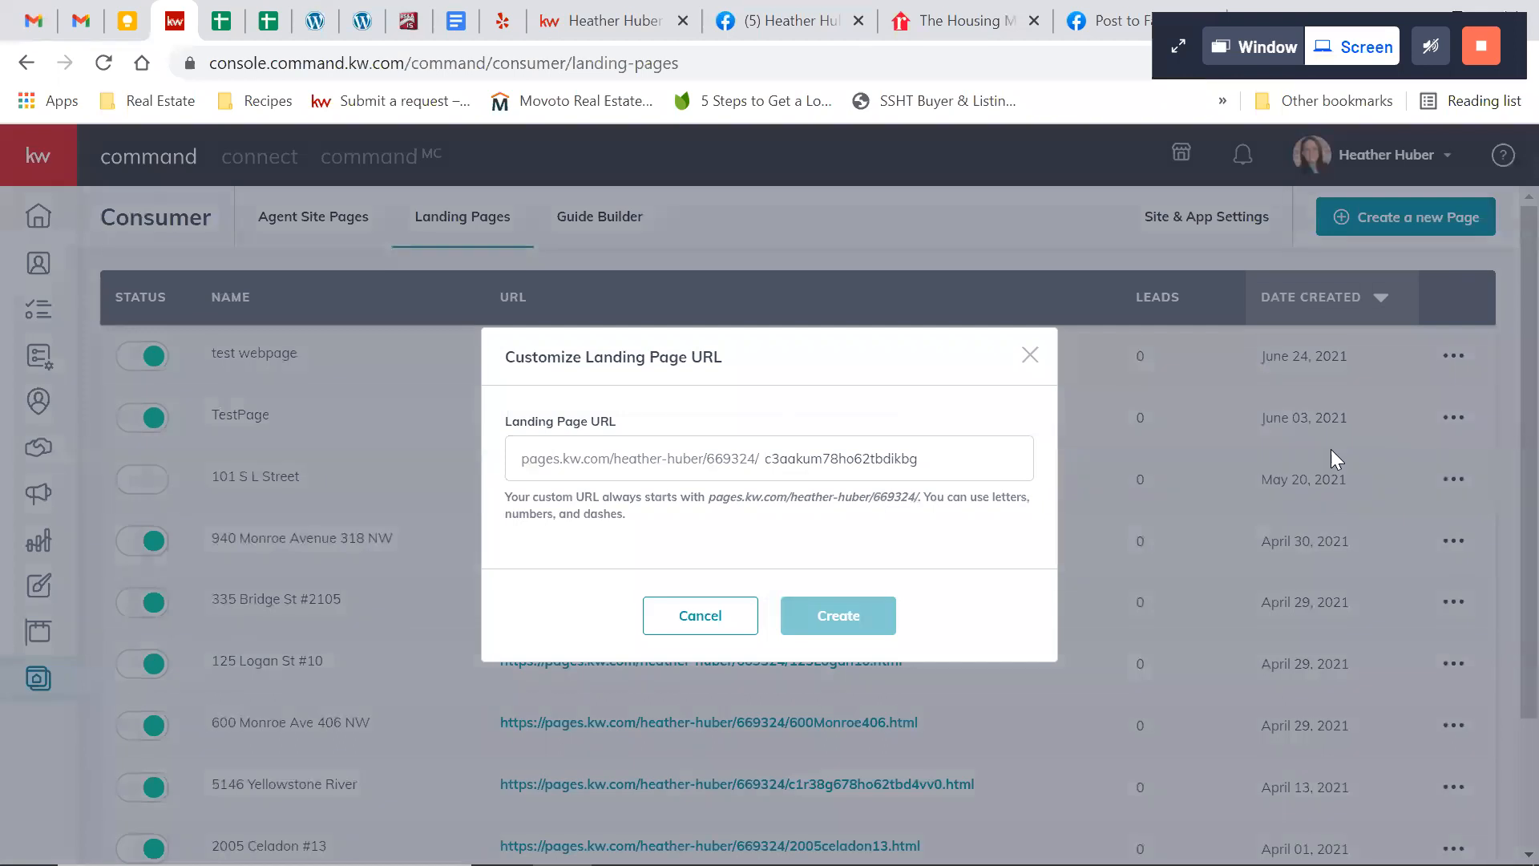
left_click_drag(948, 454, 721, 445)
left_click(1030, 354)
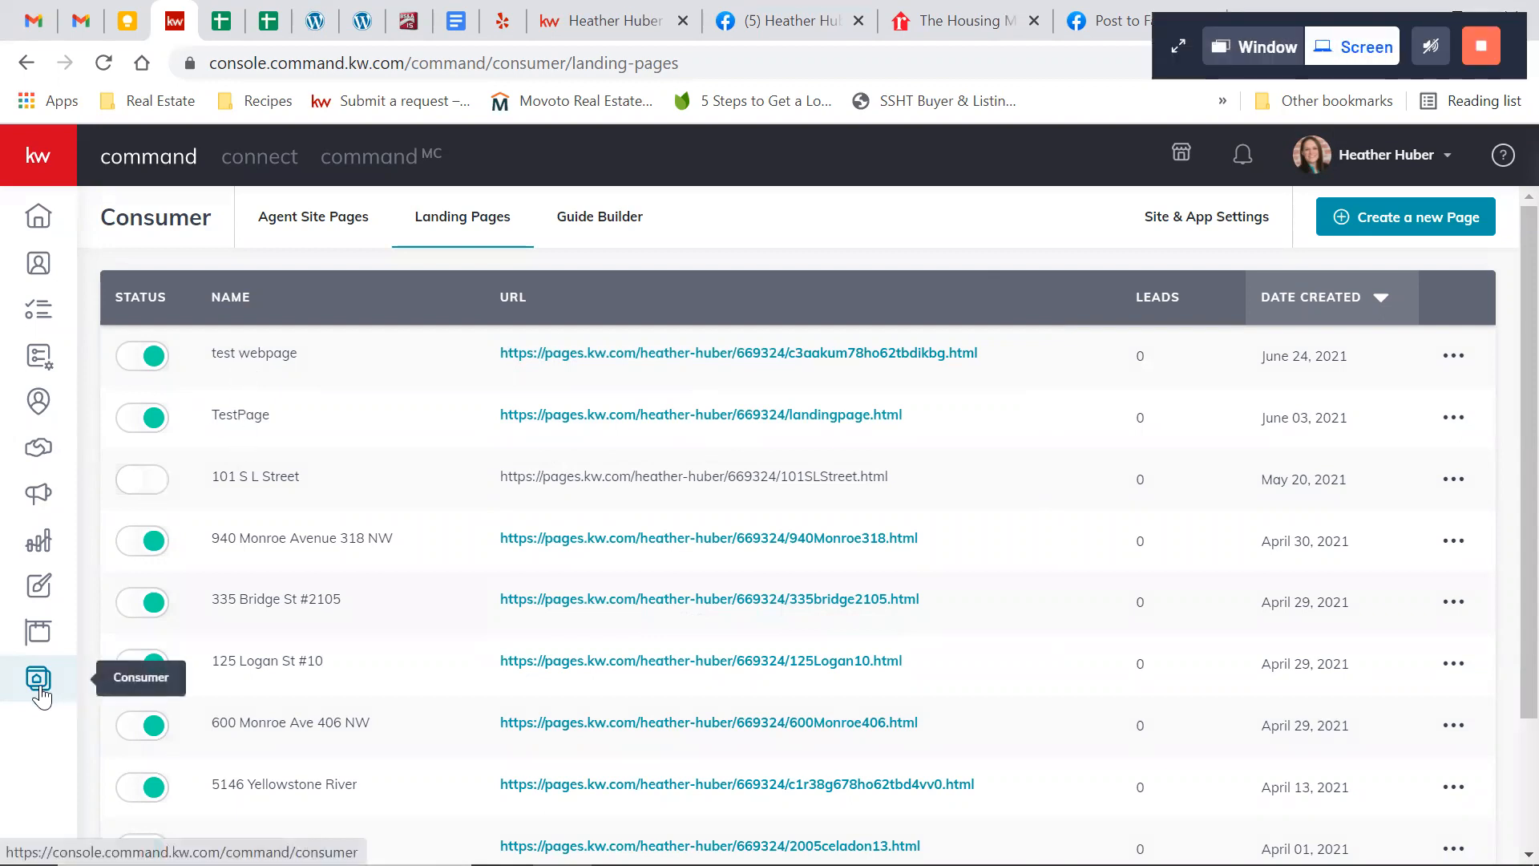
Open the Test Campaign draft for editing from the paid ads campaigns
left_click(40, 496)
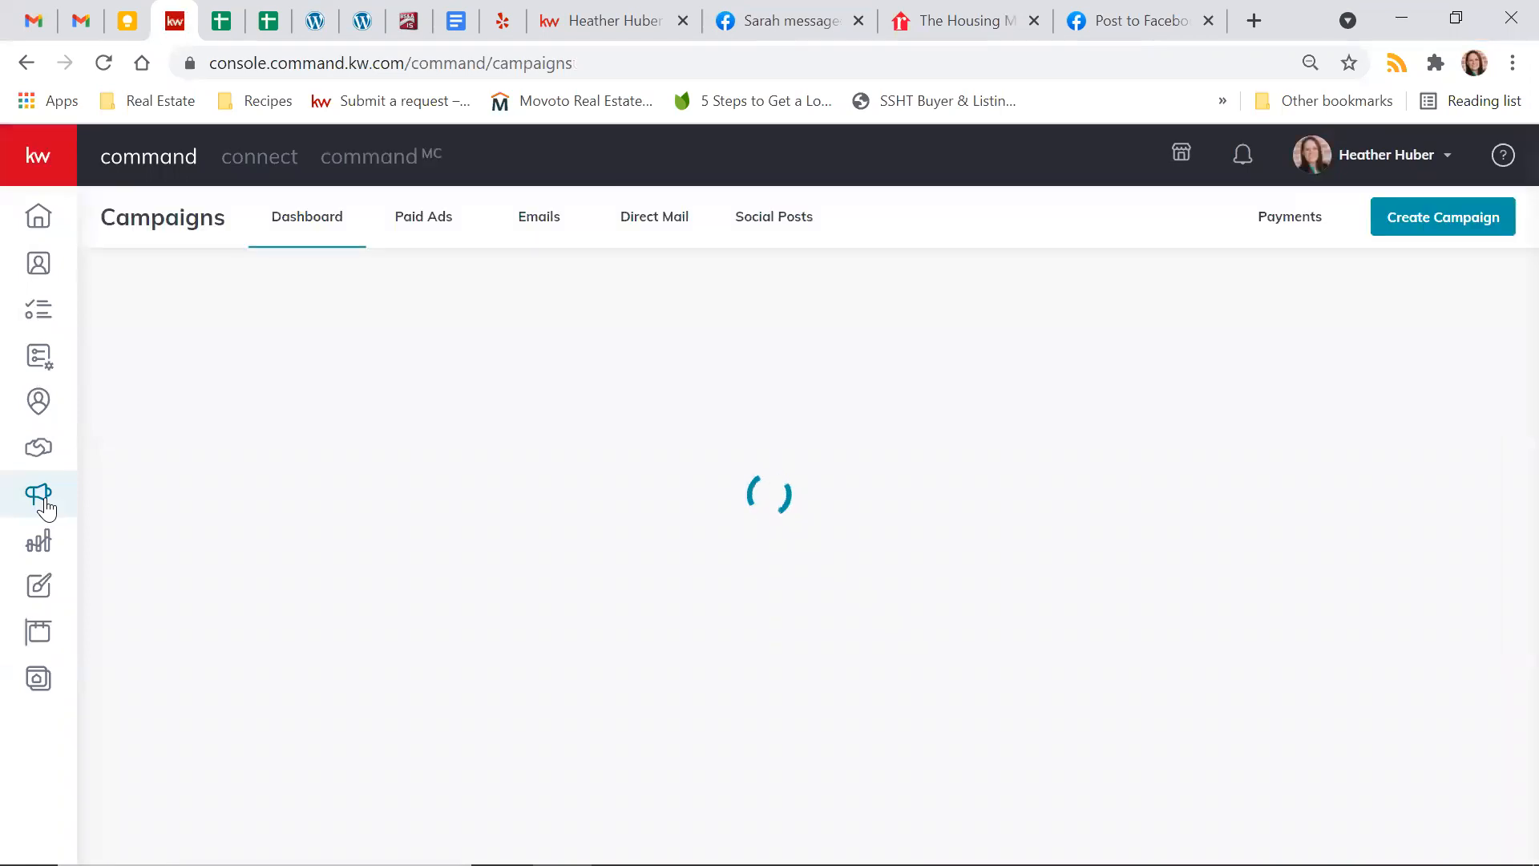
left_click(432, 218)
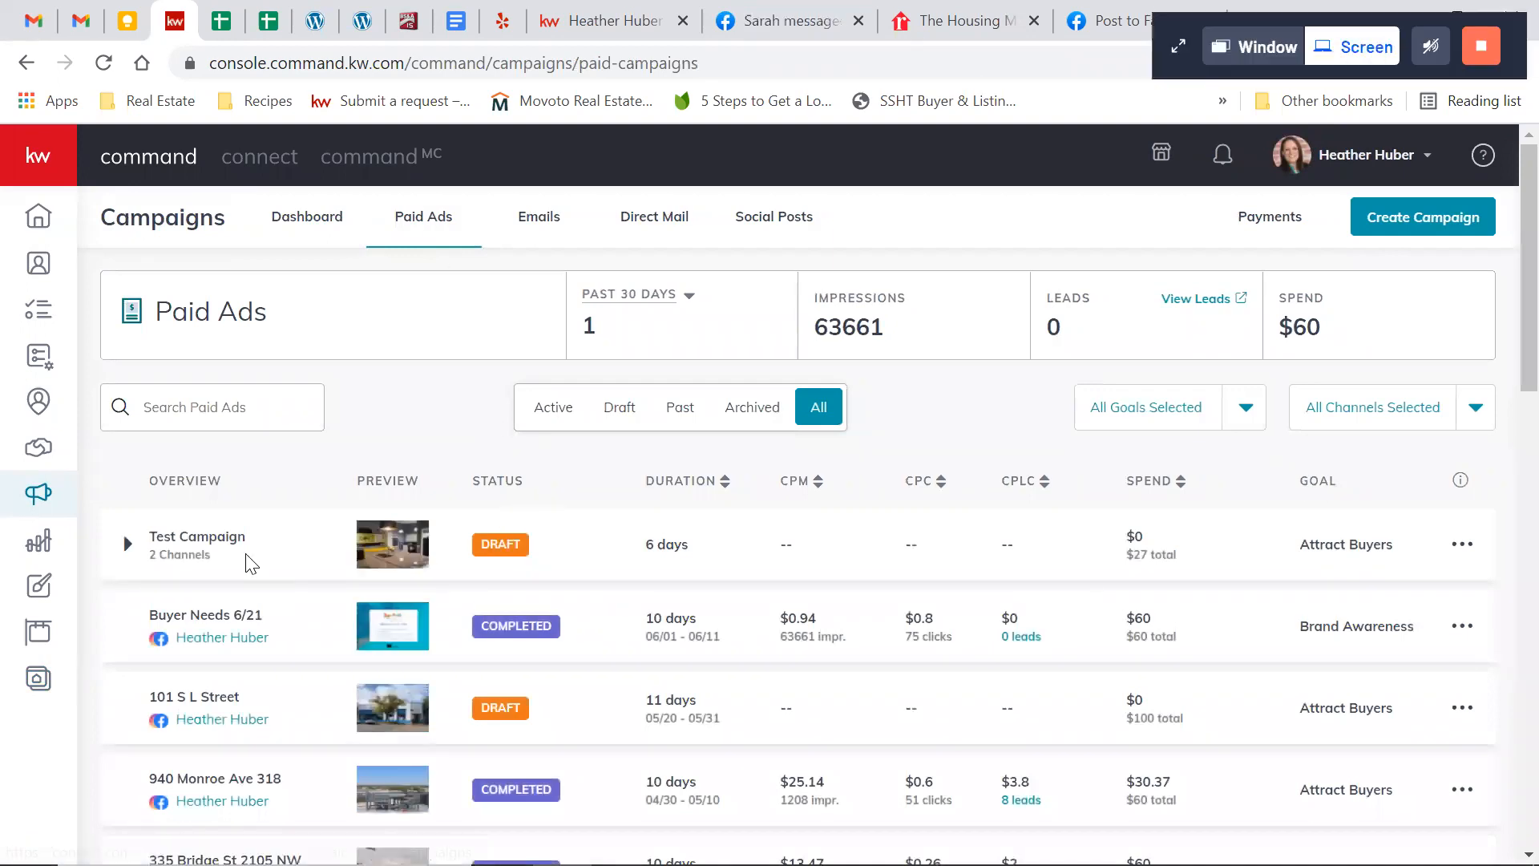
left_click(1455, 552)
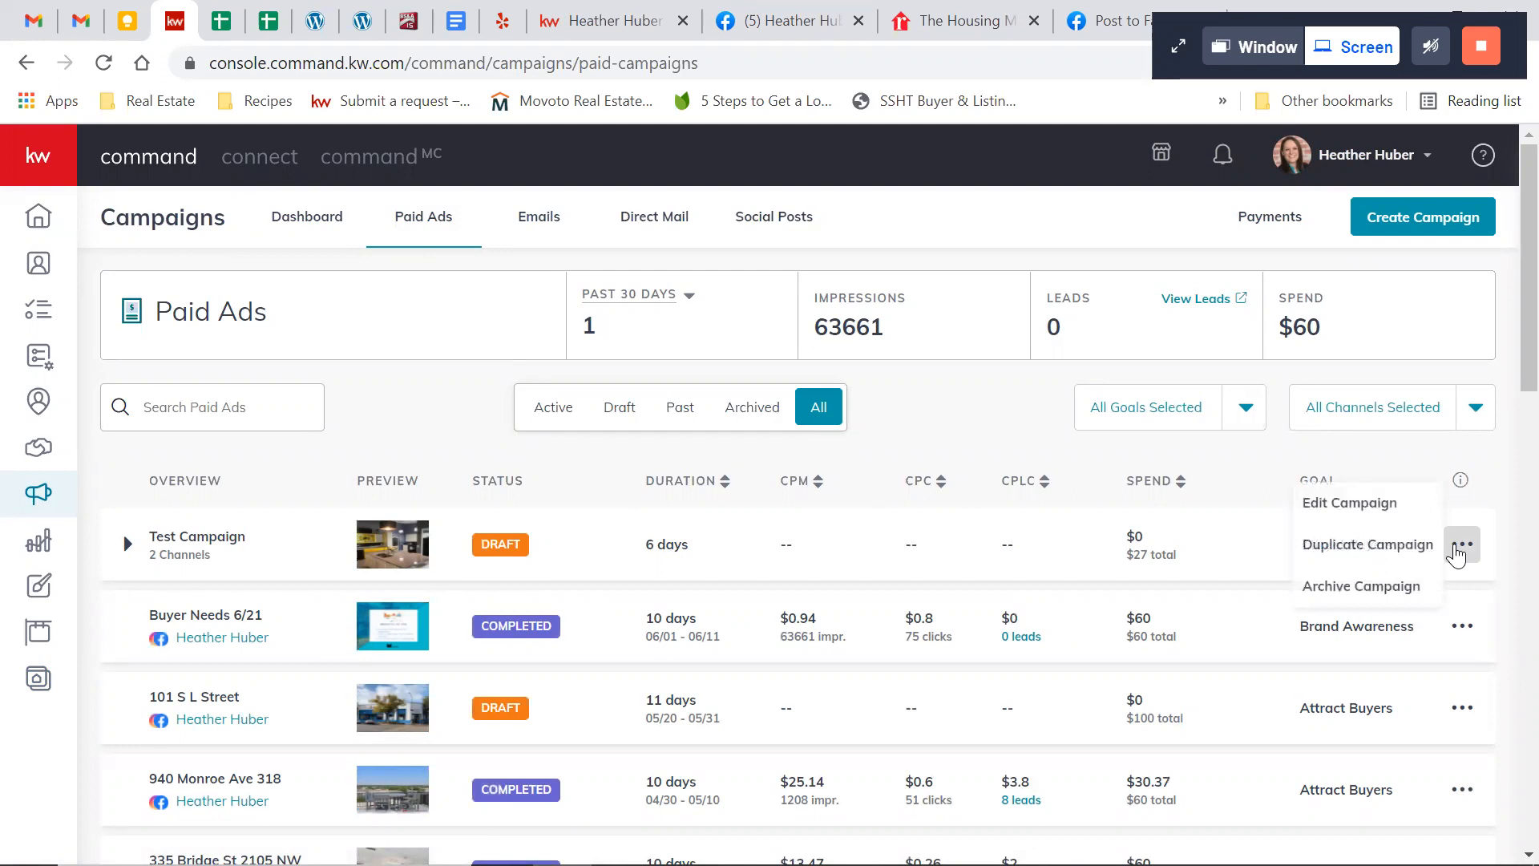
left_click(1382, 507)
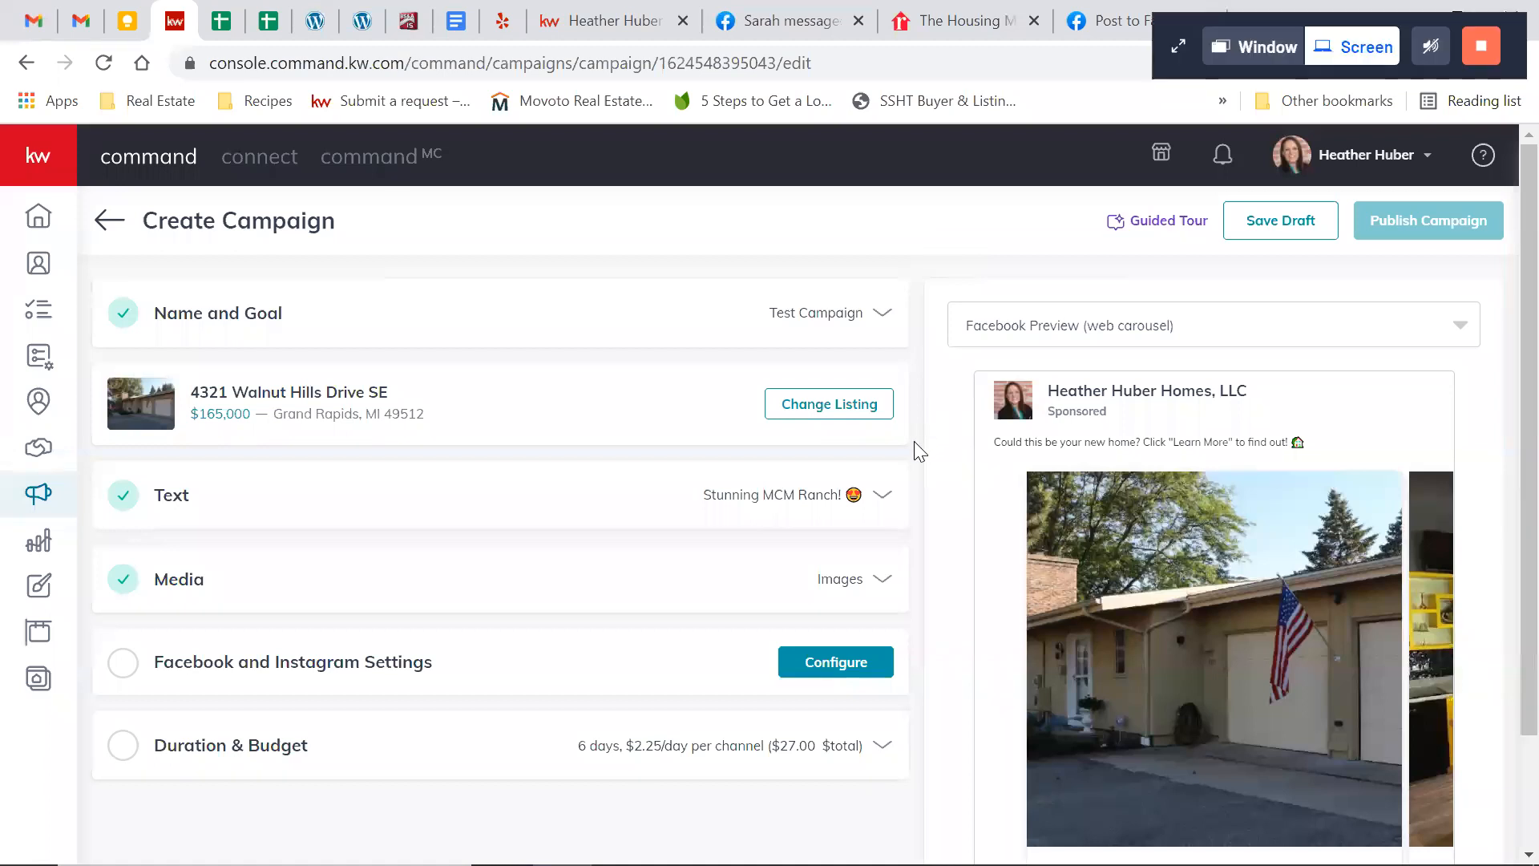
Use the "test webpage" landing page as the ad's website URL and save the Facebook and Instagram settings
left_click(804, 670)
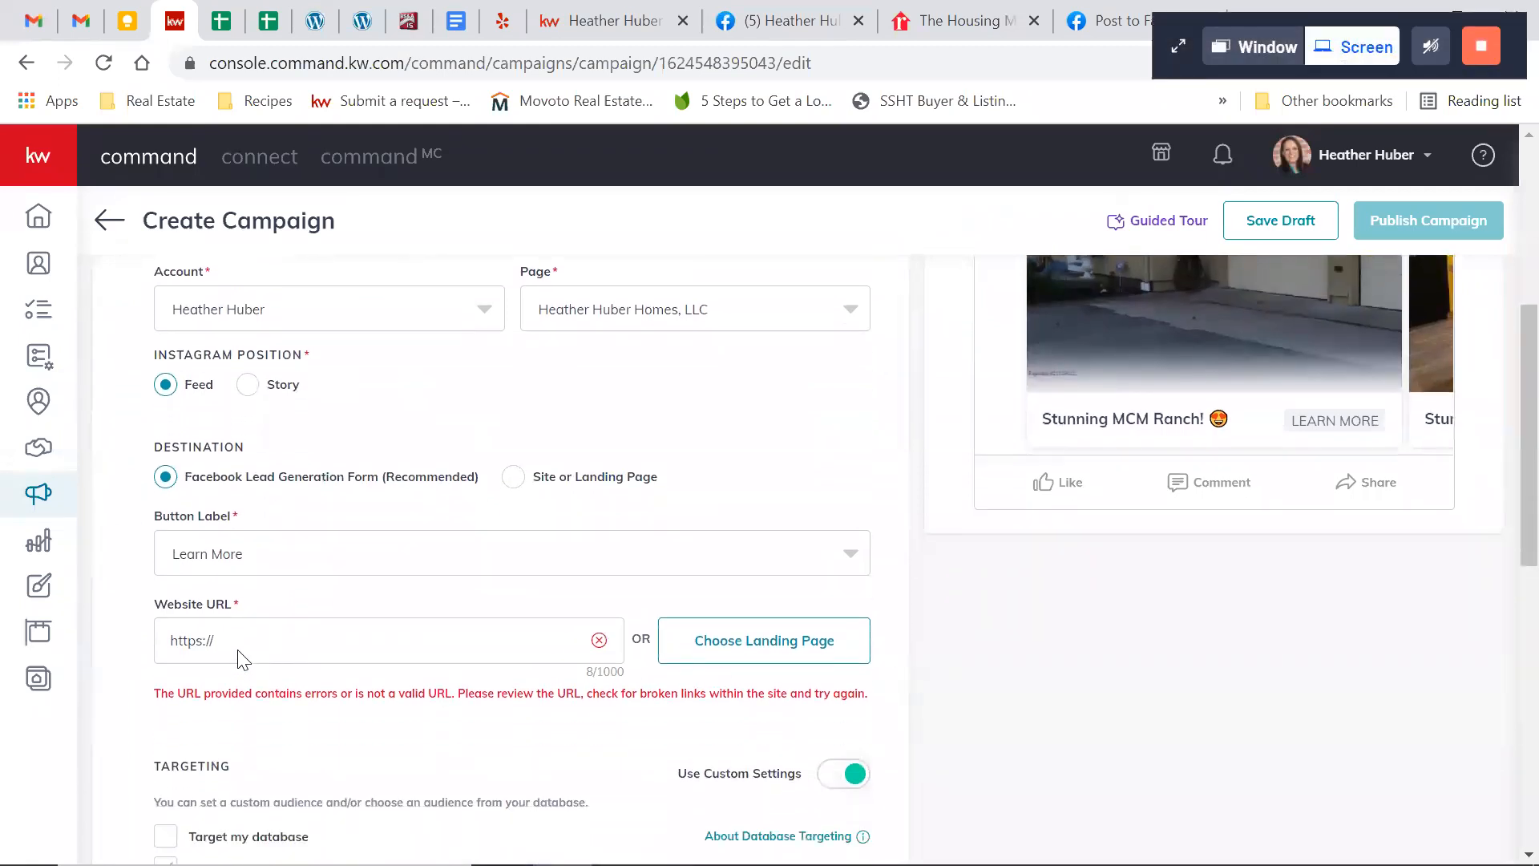
scroll(220, 654, "up", 2)
scroll(220, 766, "down", 1)
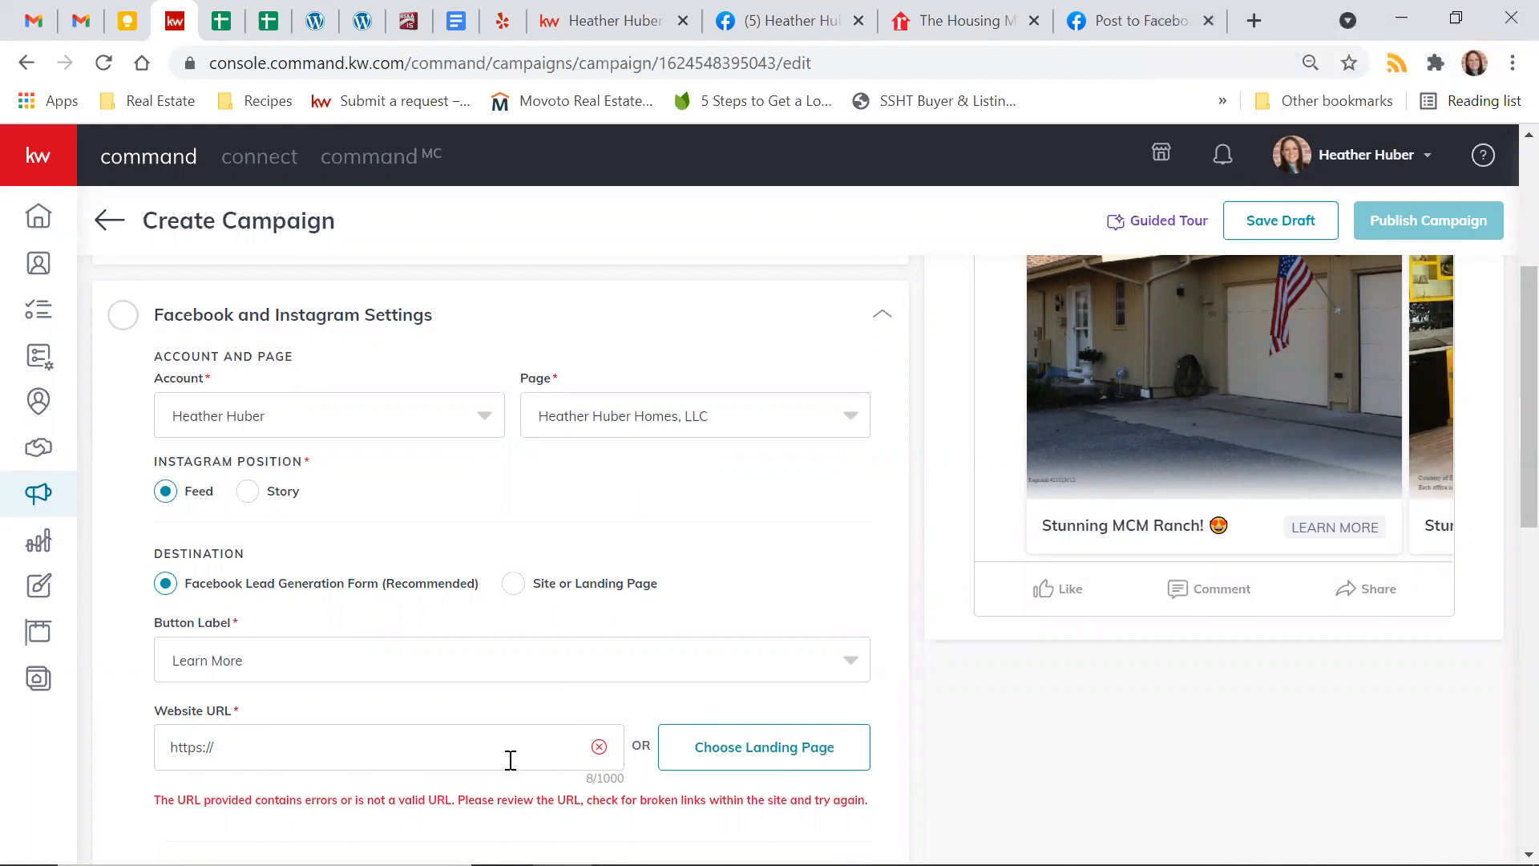
left_click(745, 761)
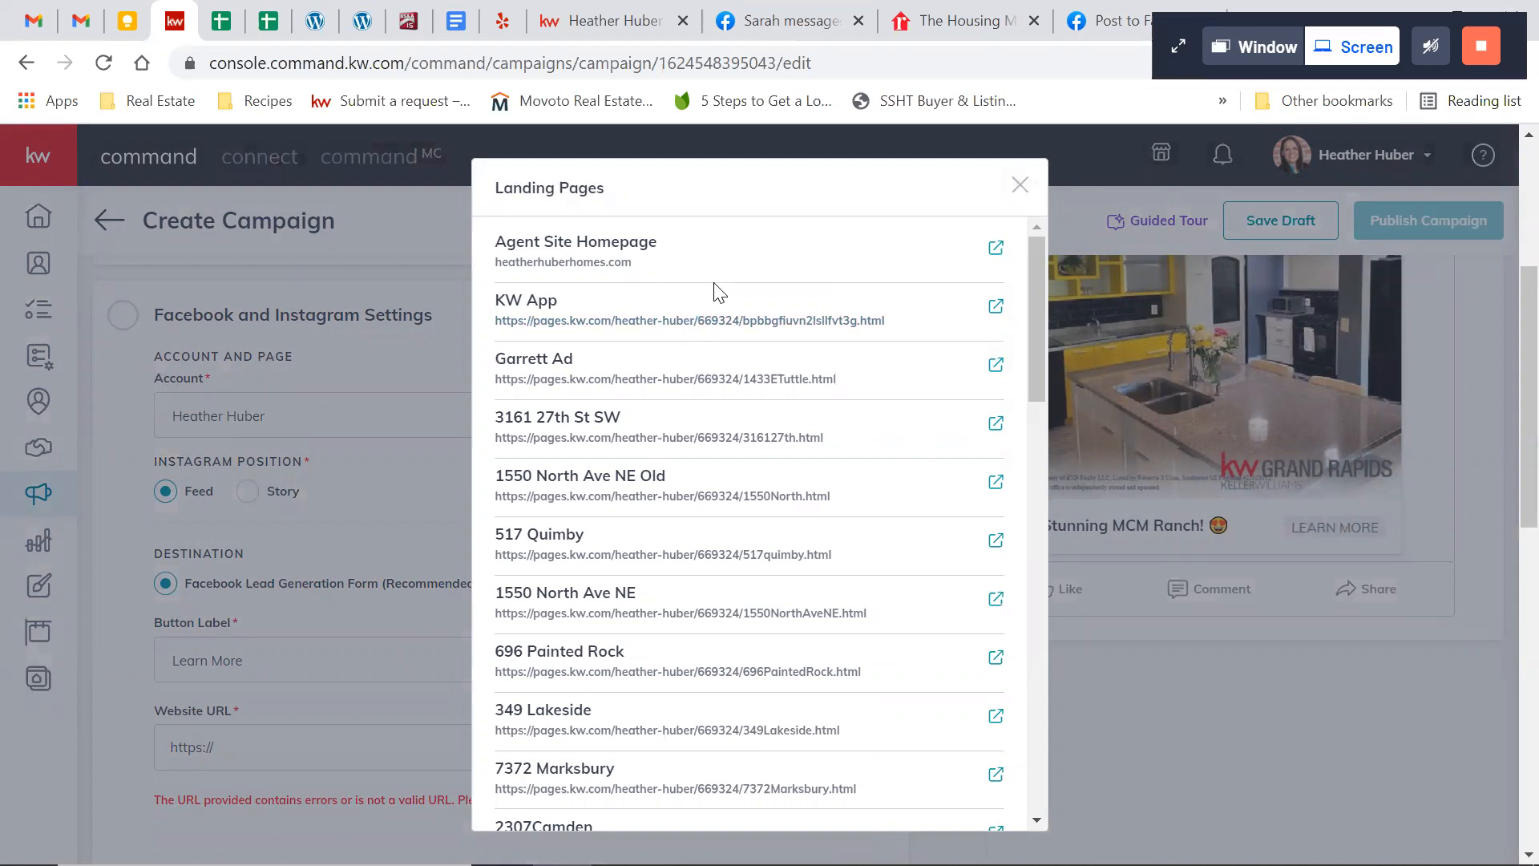
scroll(726, 473, "down", 9)
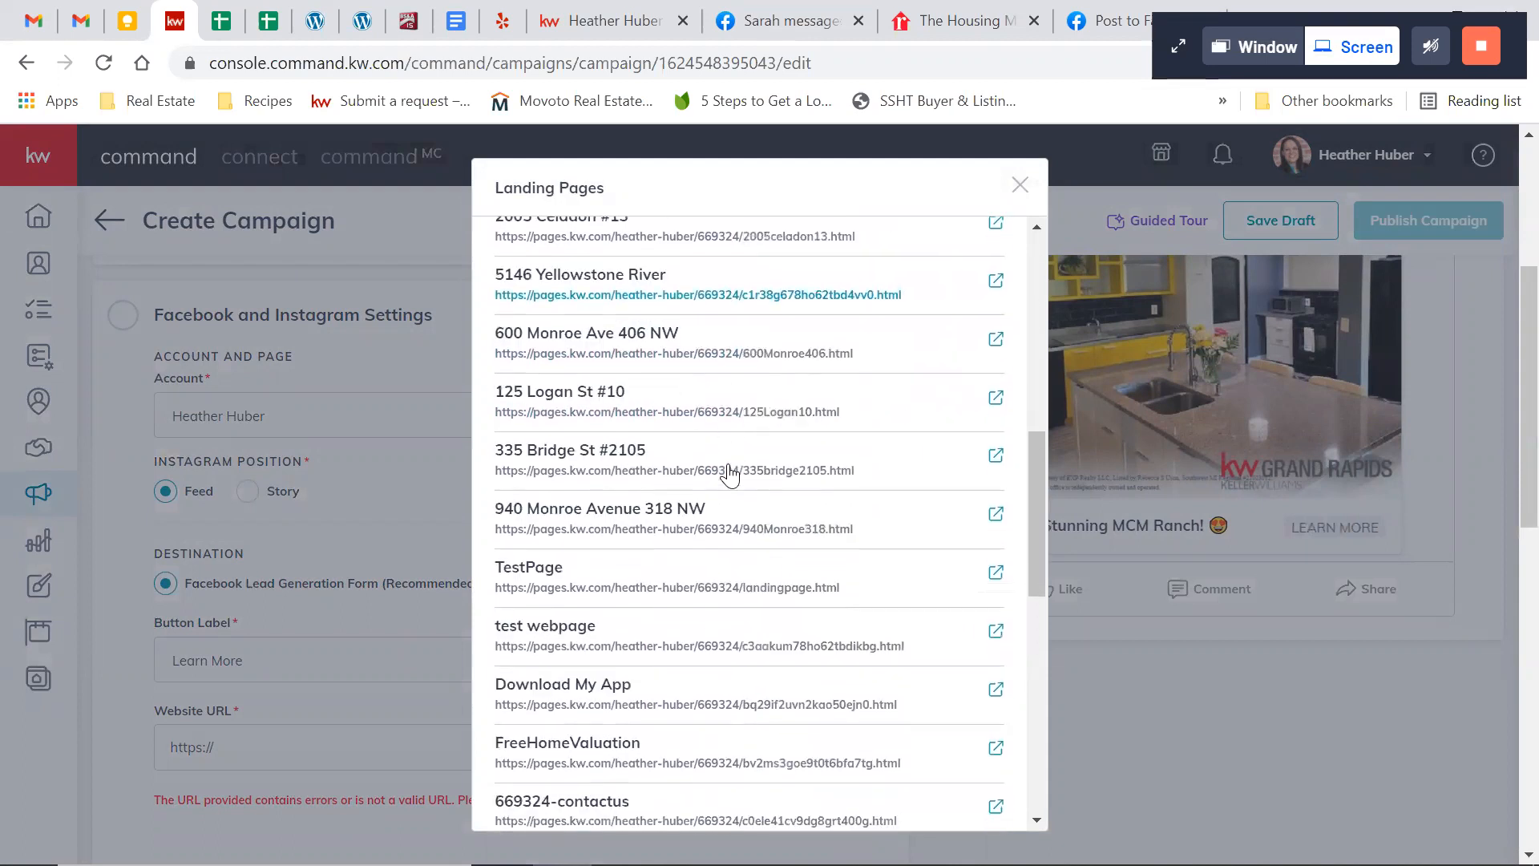
scroll(727, 471, "down", 3)
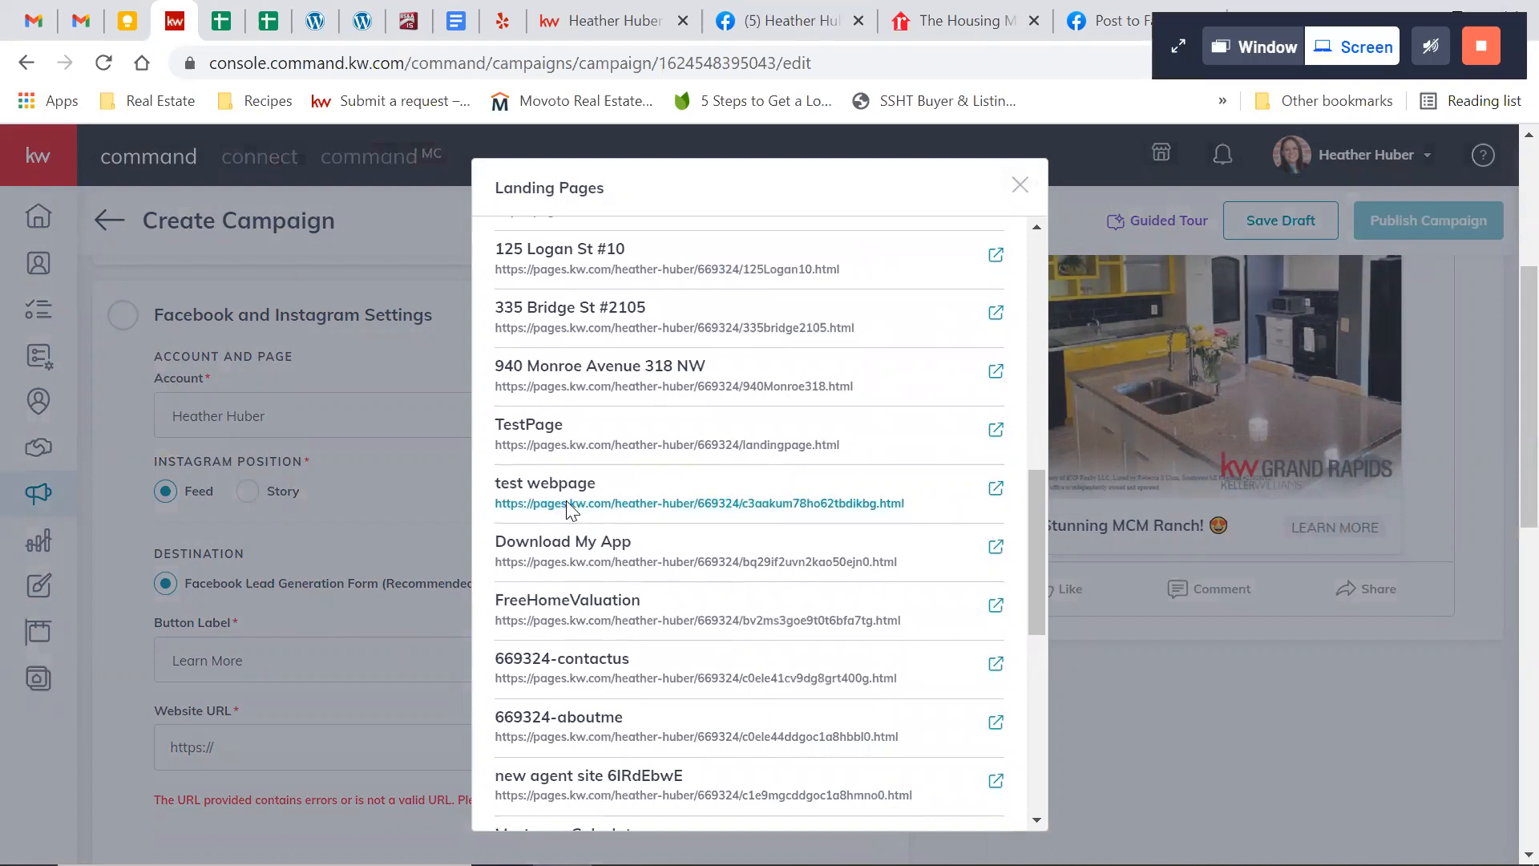
left_click(566, 500)
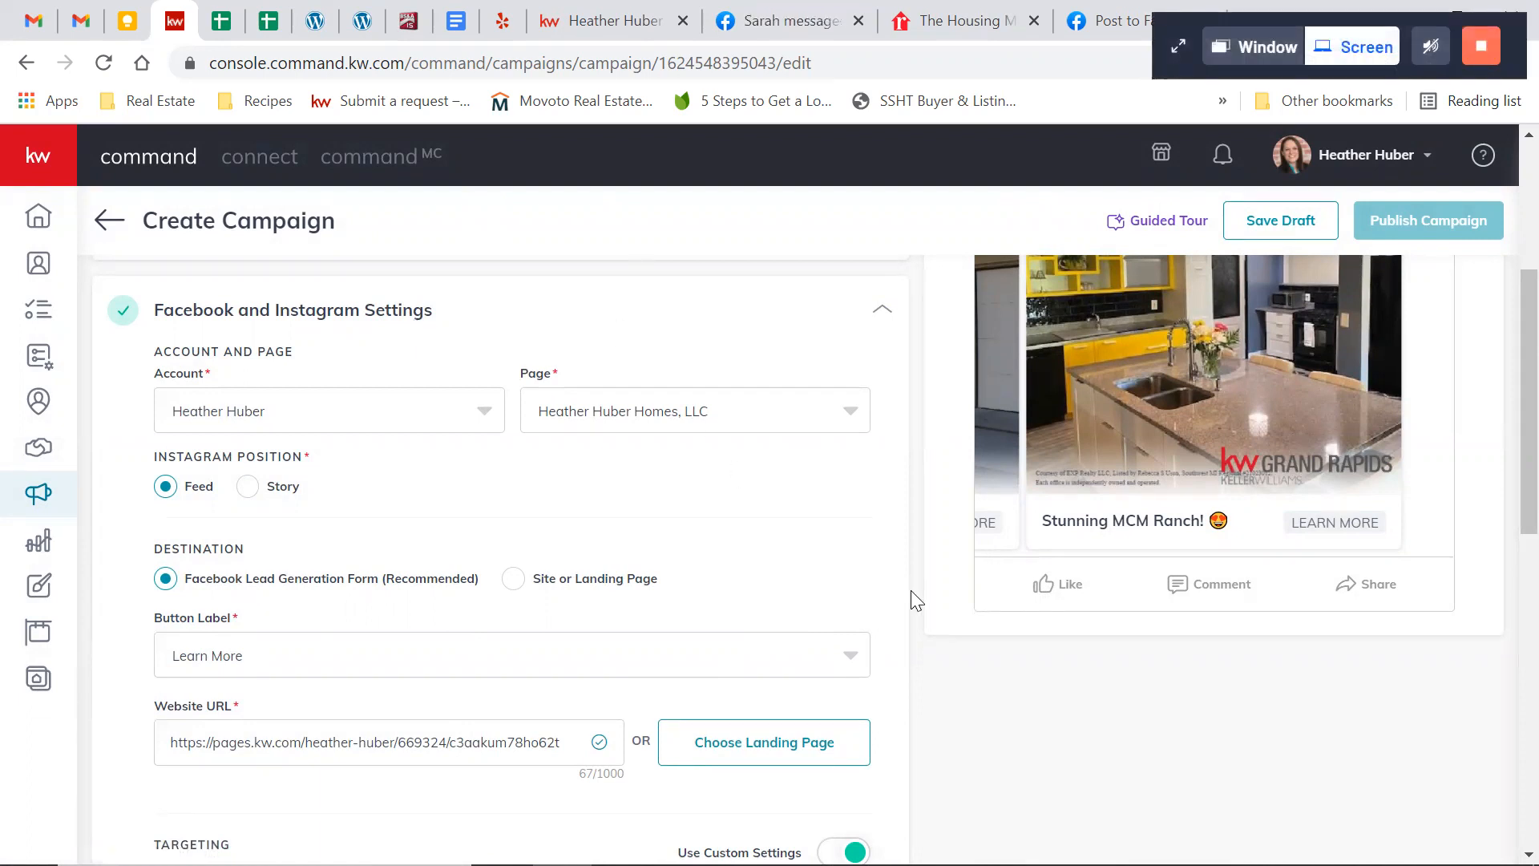
scroll(911, 591, "down", 3)
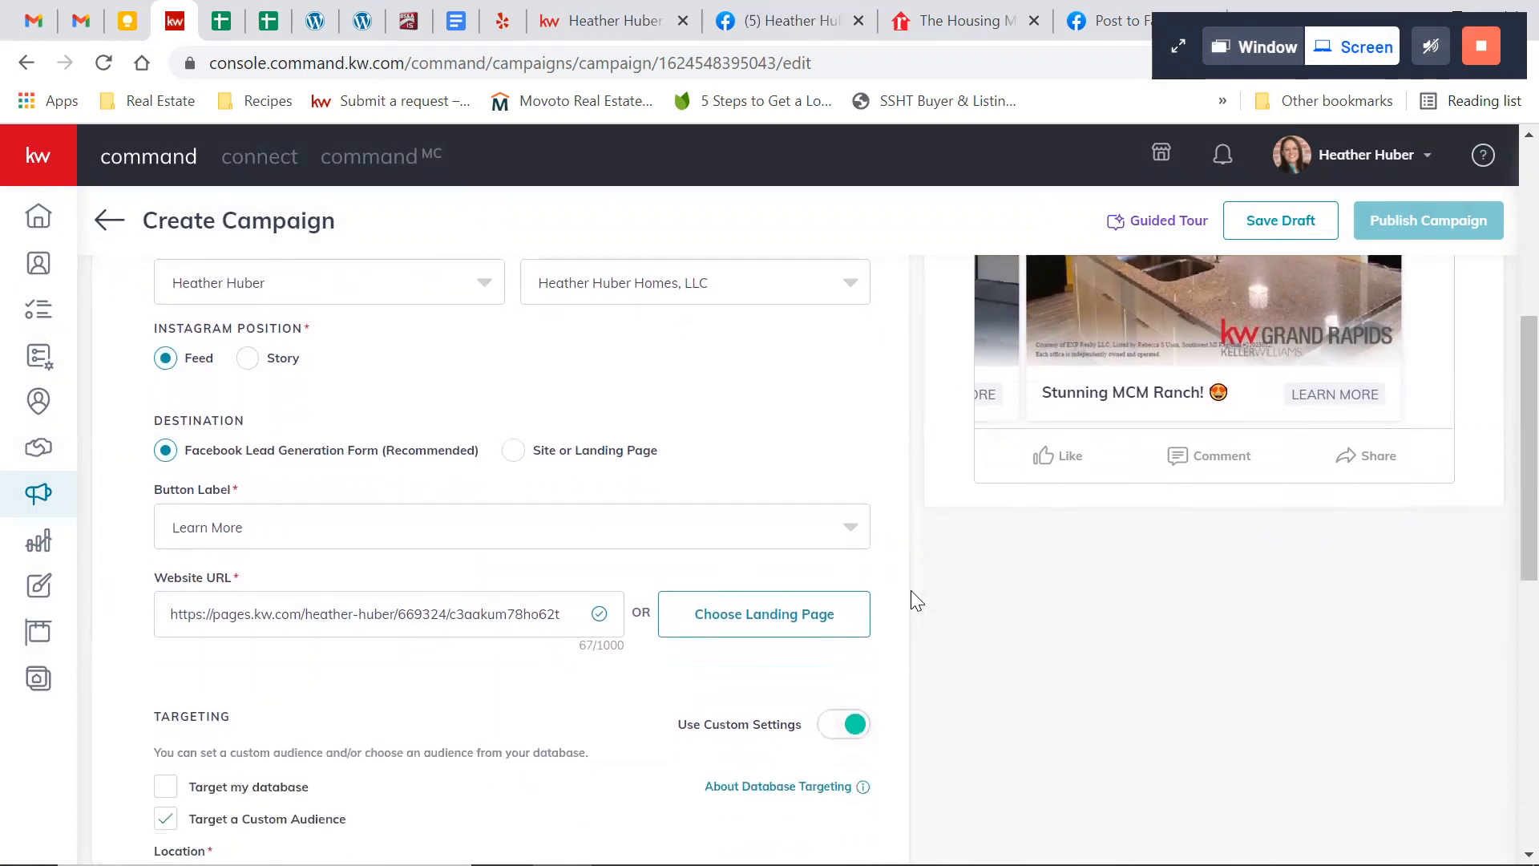
scroll(911, 592, "down", 4)
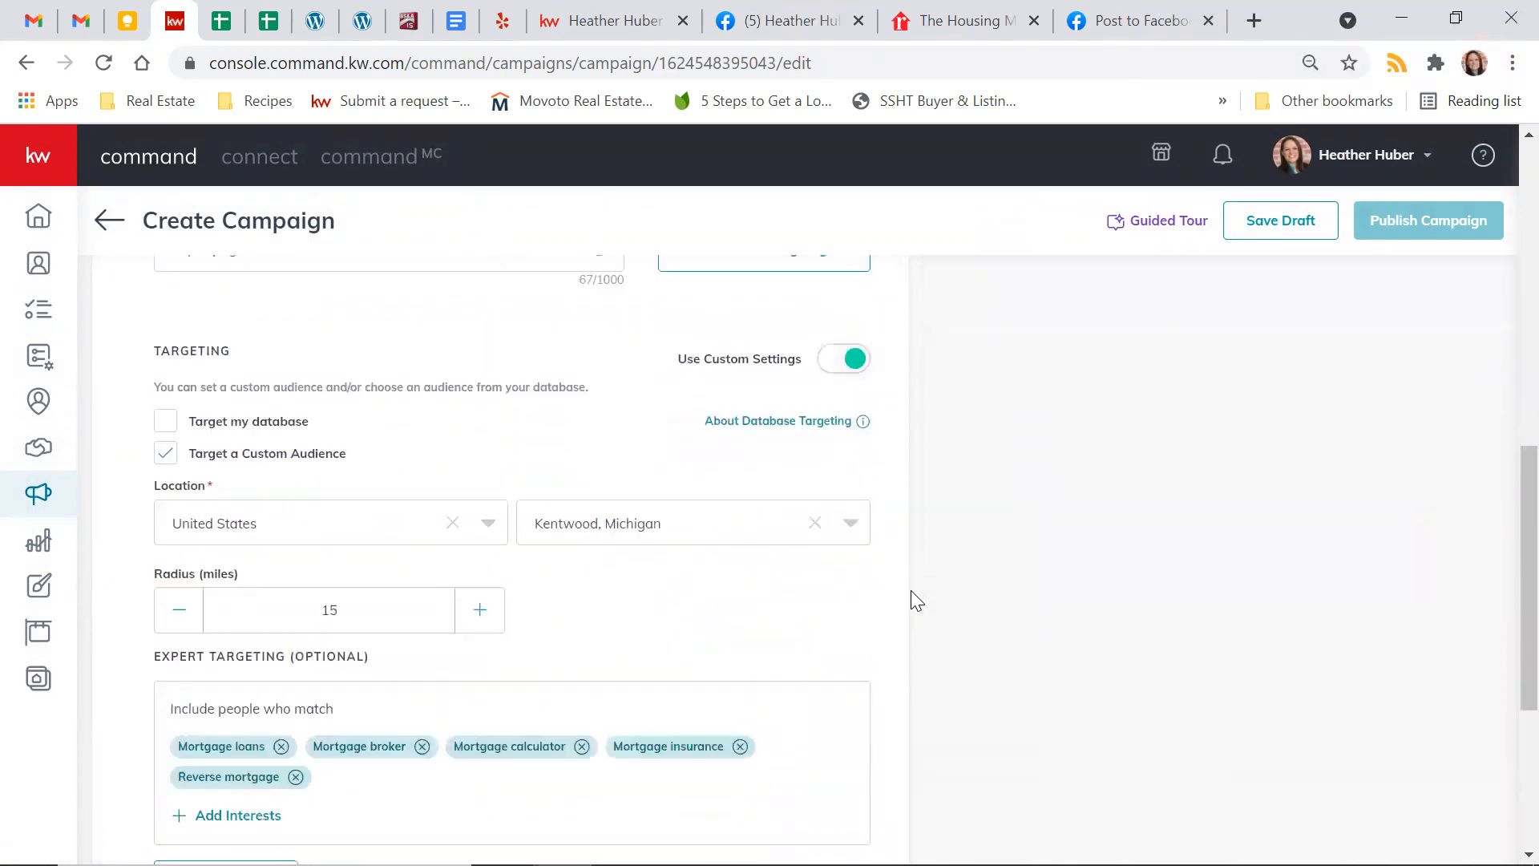
scroll(890, 630, "down", 4)
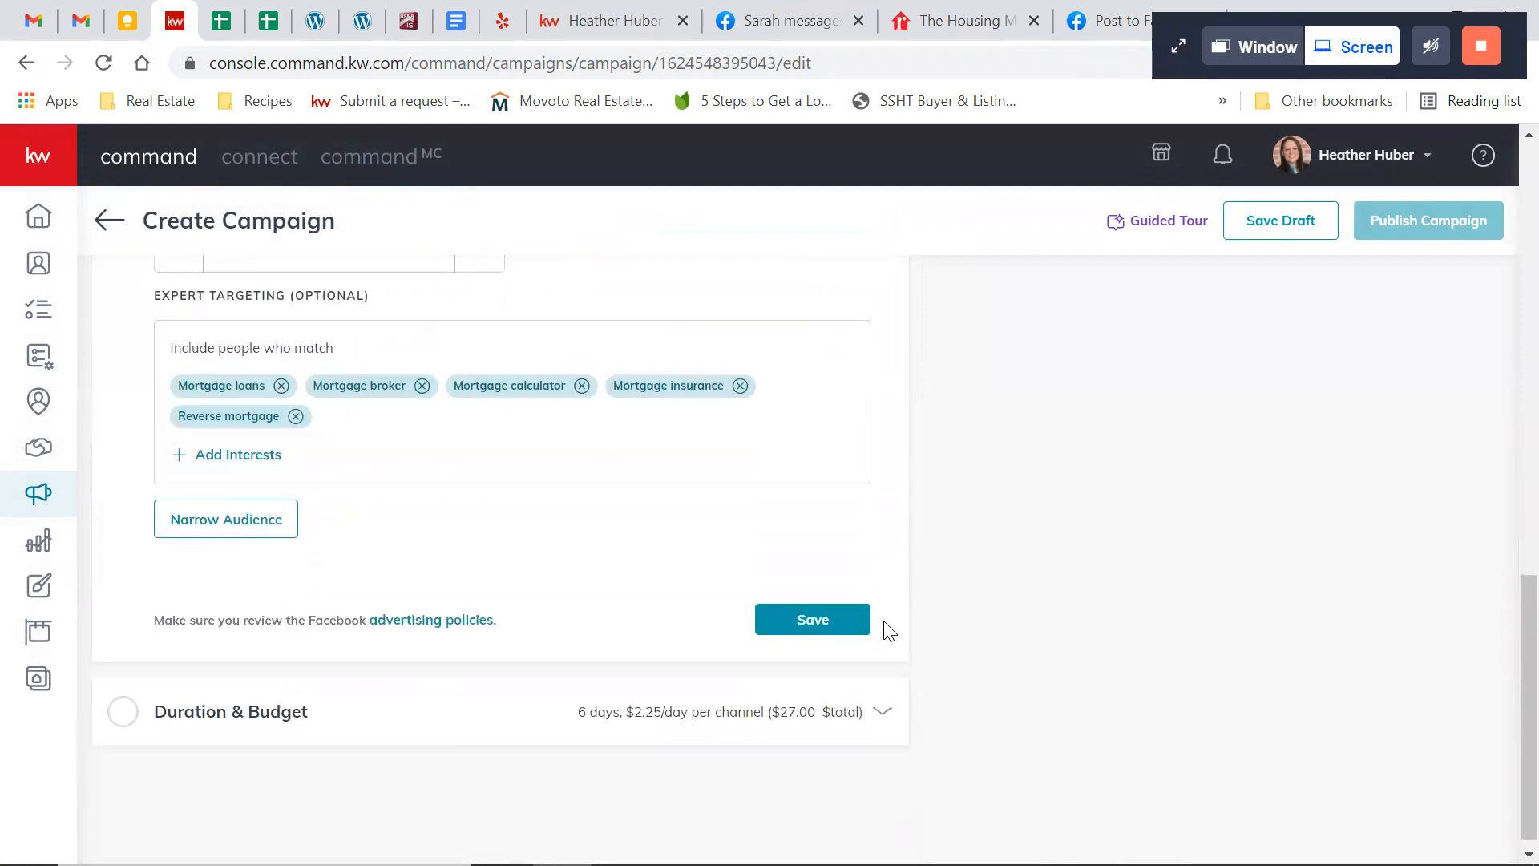
left_click(808, 622)
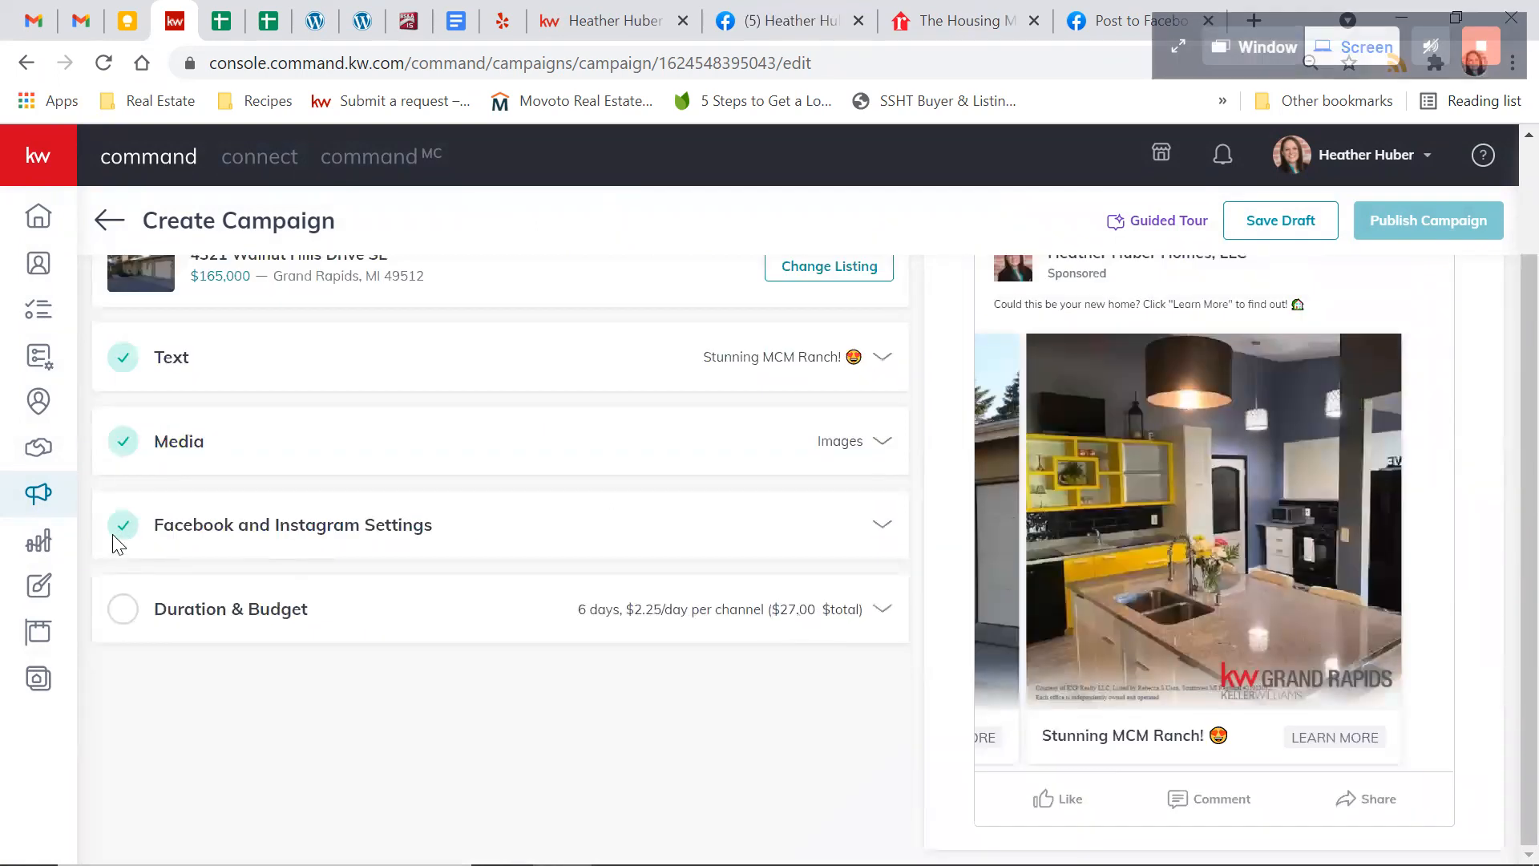
Set the campaign's start date to Jun 25, 2021 and save the Duration & Budget settings
left_click(881, 608)
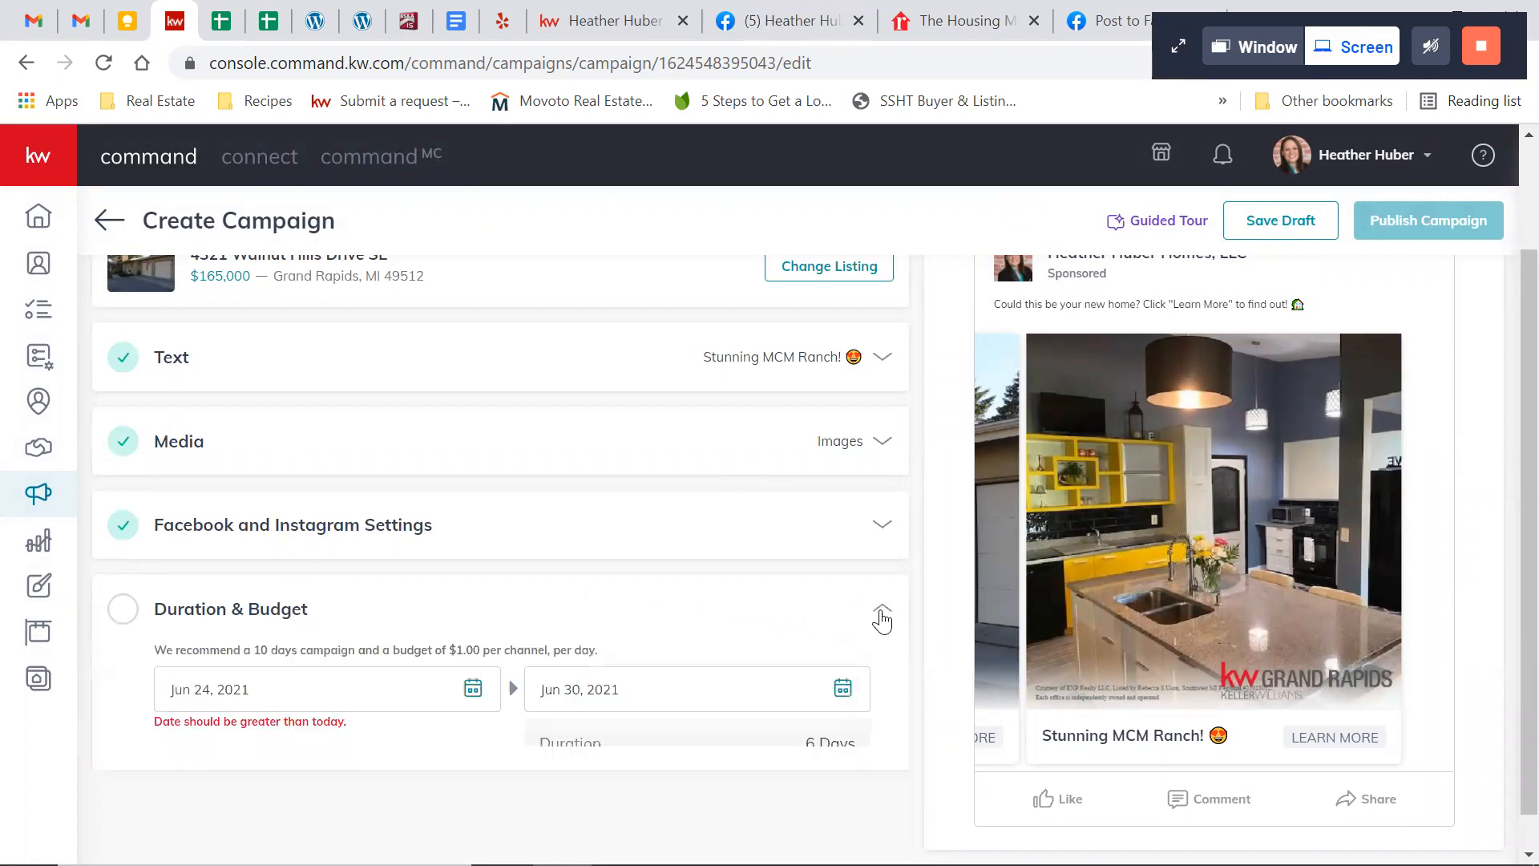
scroll(879, 617, "down", 4)
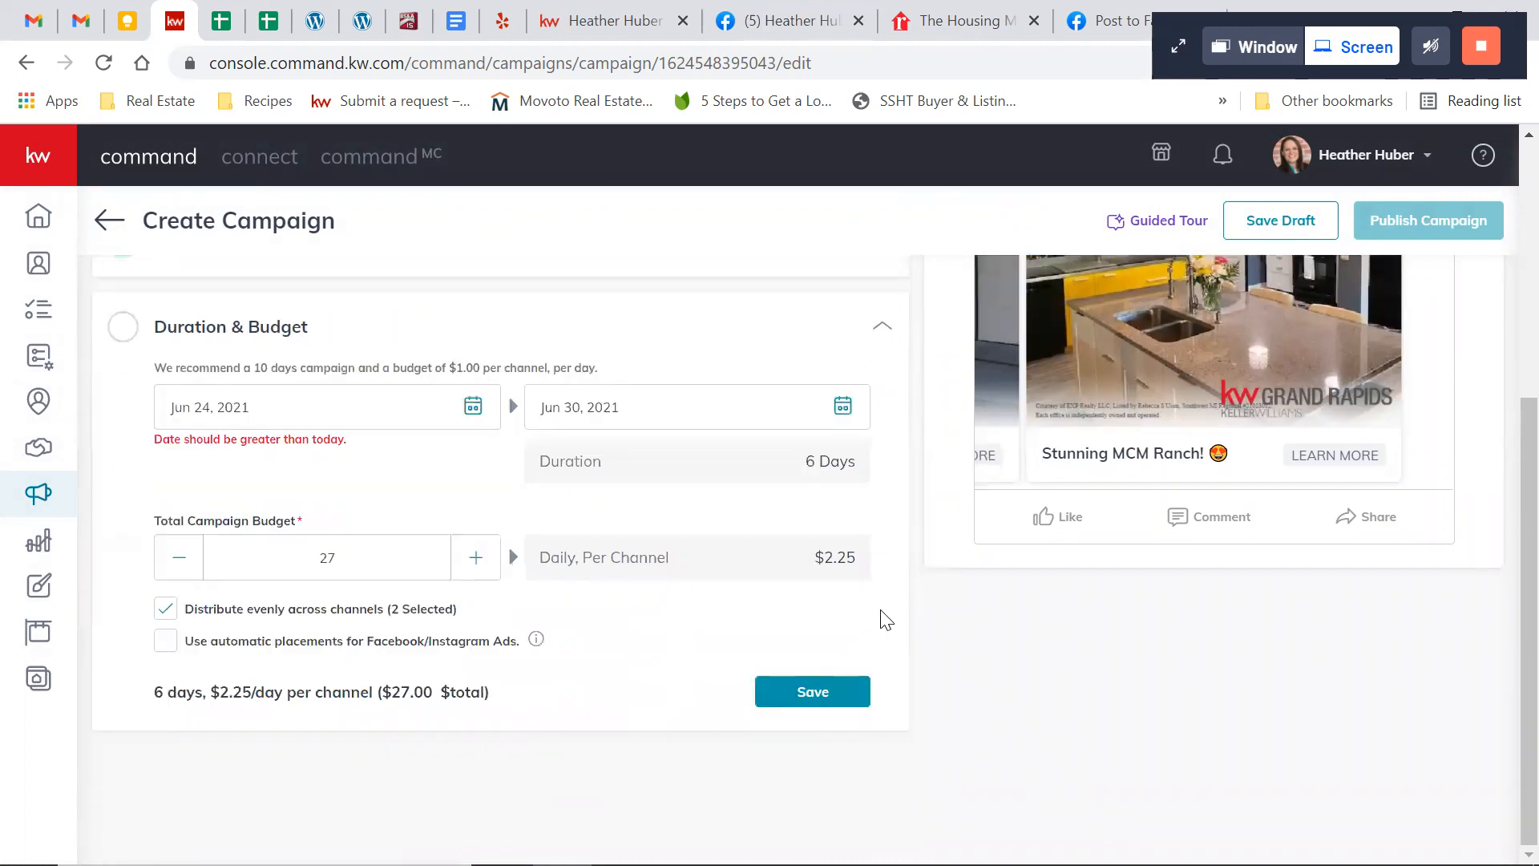
left_click(472, 410)
left_click(388, 641)
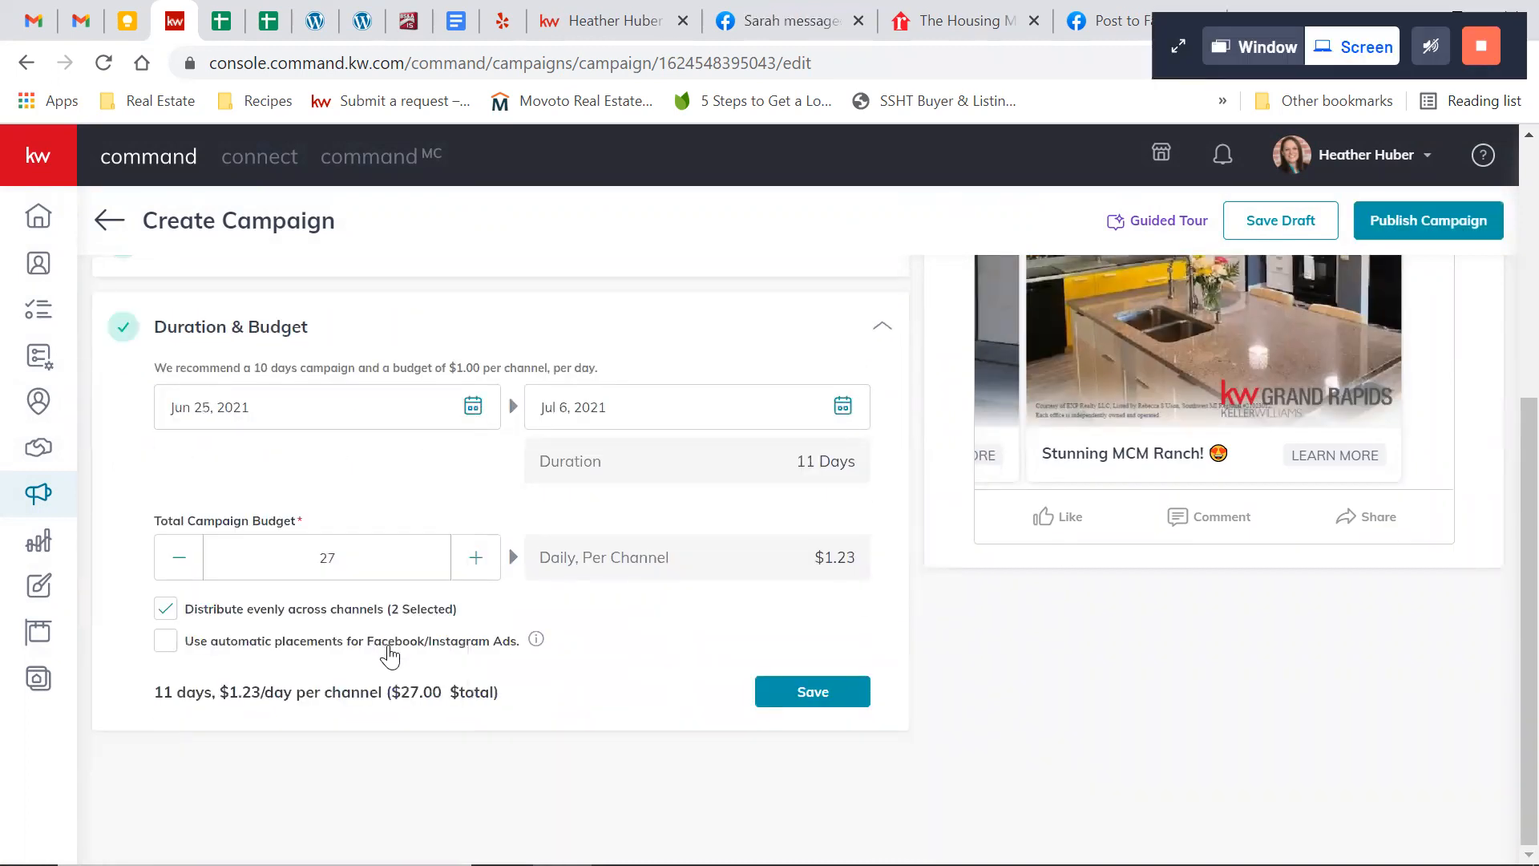
left_click(779, 694)
scroll(629, 623, "up", 2)
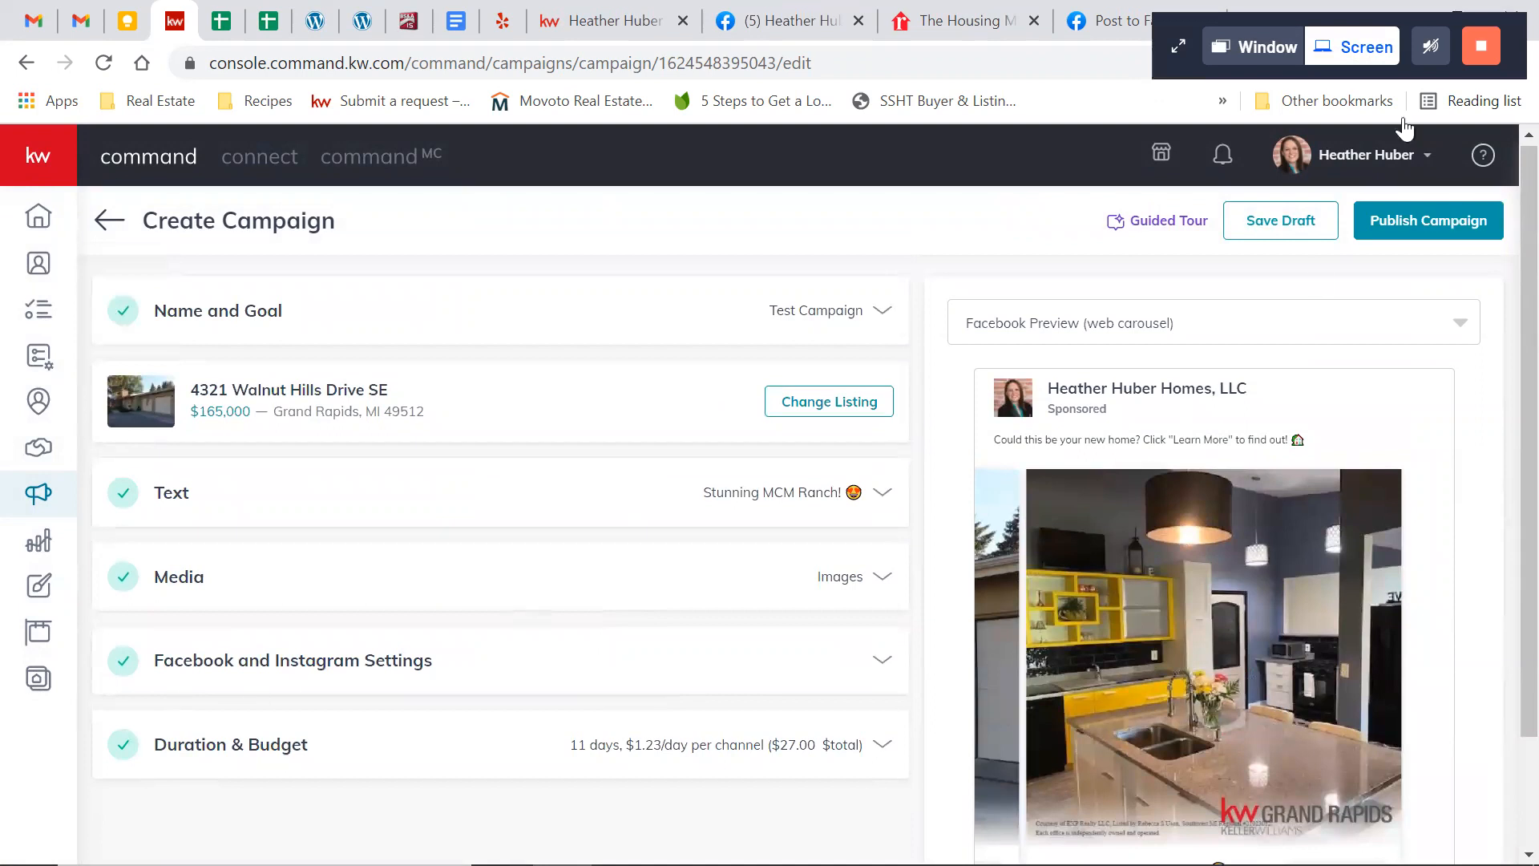
Review the payment profile for publishing the campaign, close it without creating the campaign, and leave the editor without saving
left_click(1420, 218)
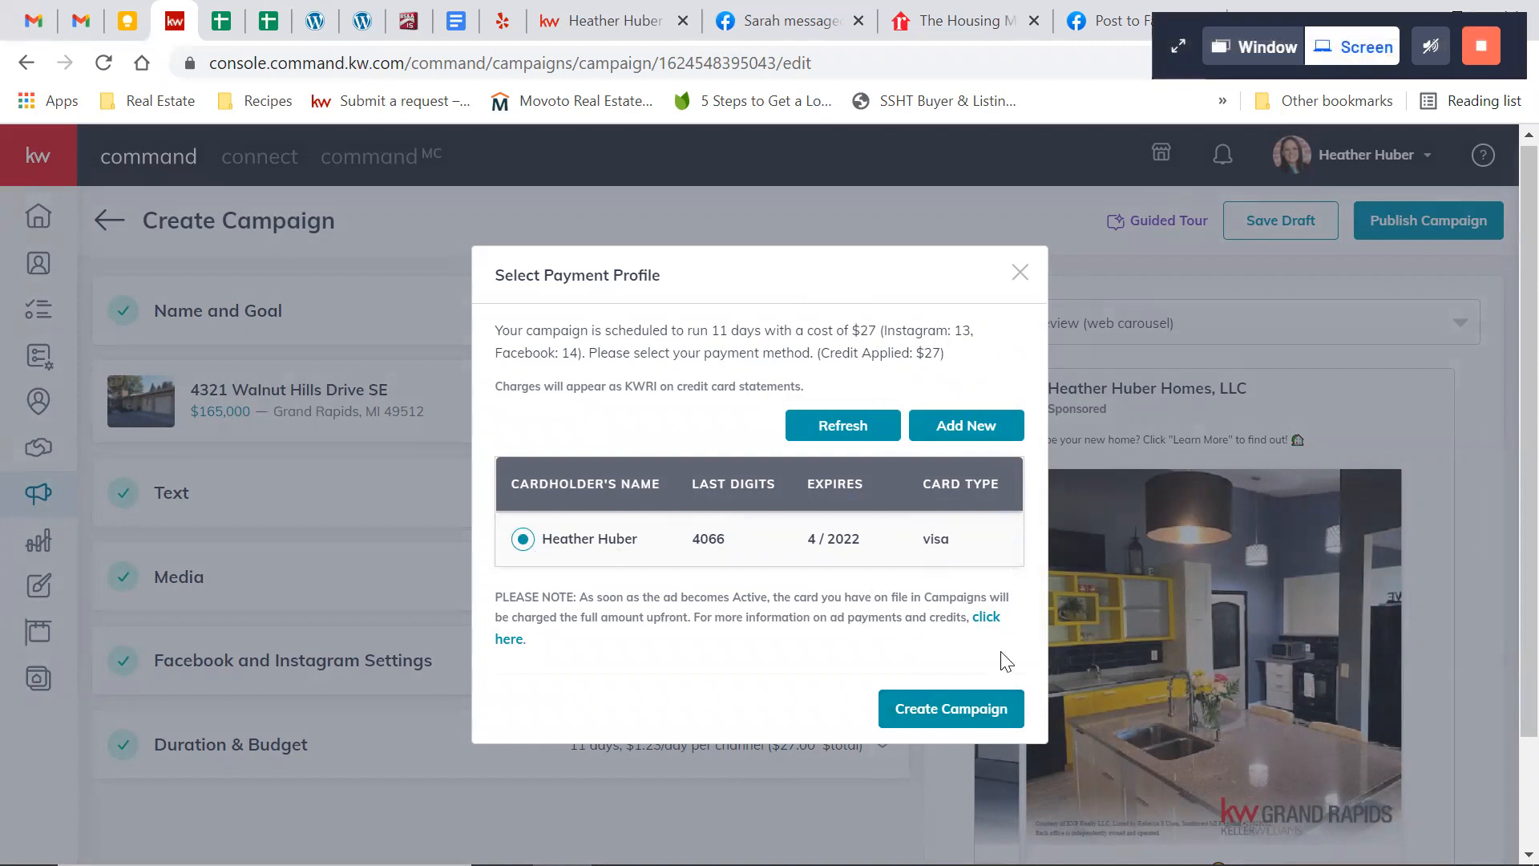
left_click(1018, 278)
left_click(107, 224)
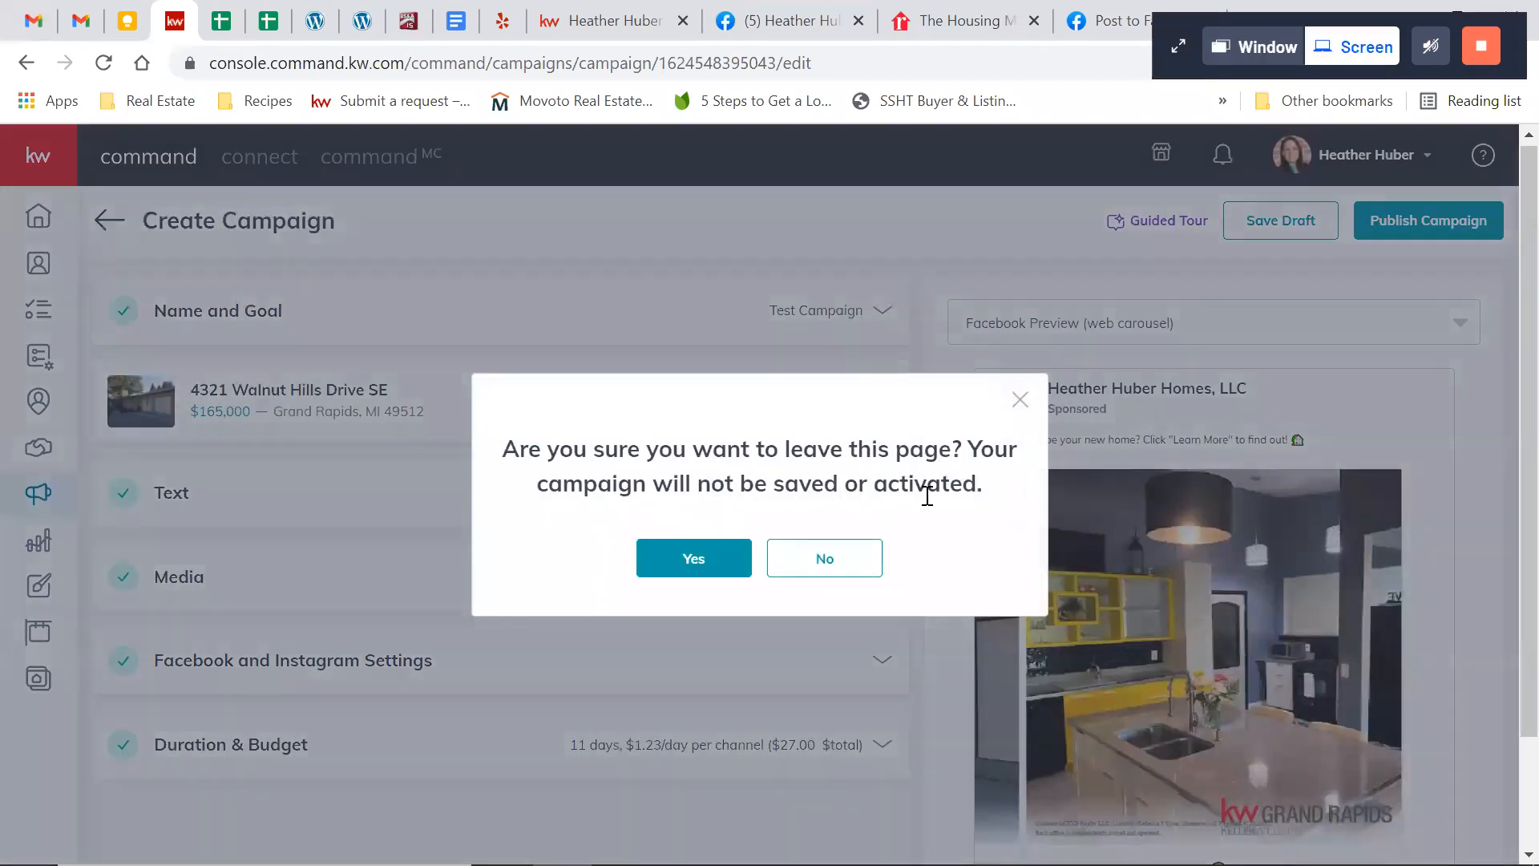
left_click(694, 561)
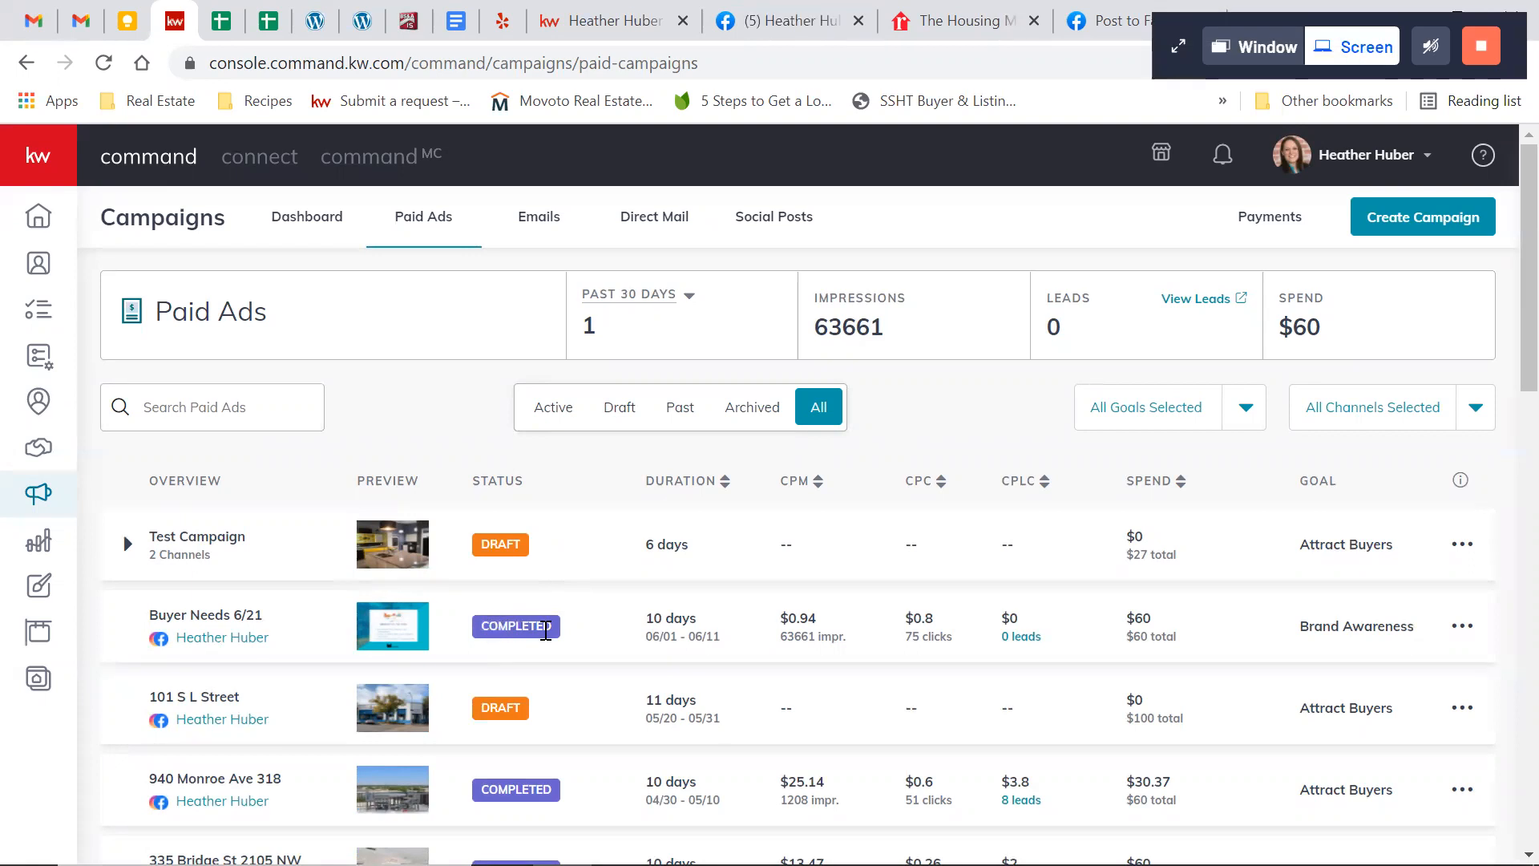
Examine the status, duration, cost, leads and spend of the campaigns in the Paid Ads list
scroll(544, 631, "down", 3)
scroll(545, 630, "down", 5)
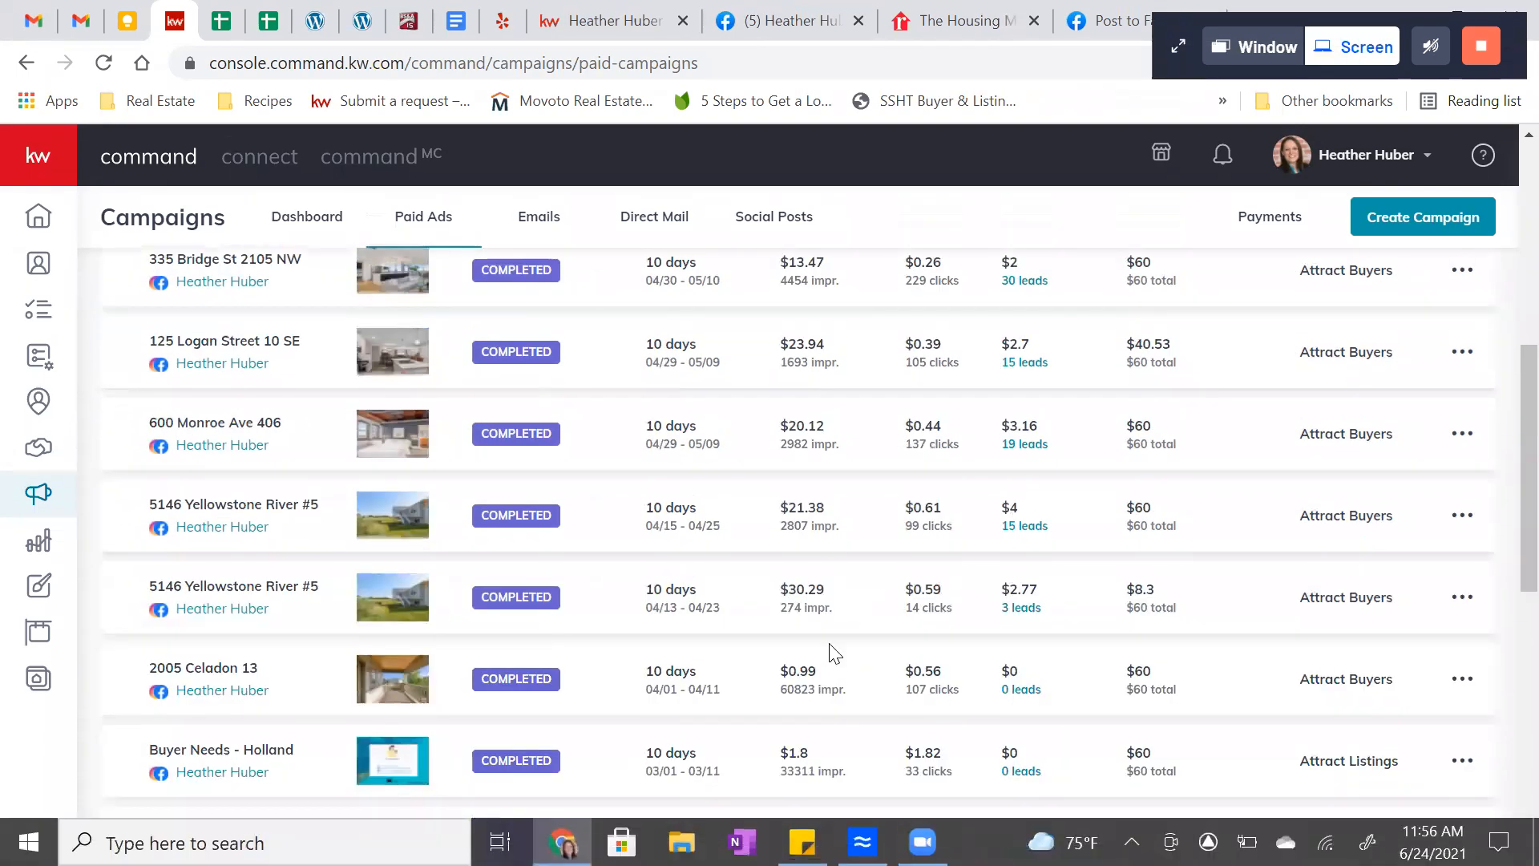
scroll(903, 431, "up", 8)
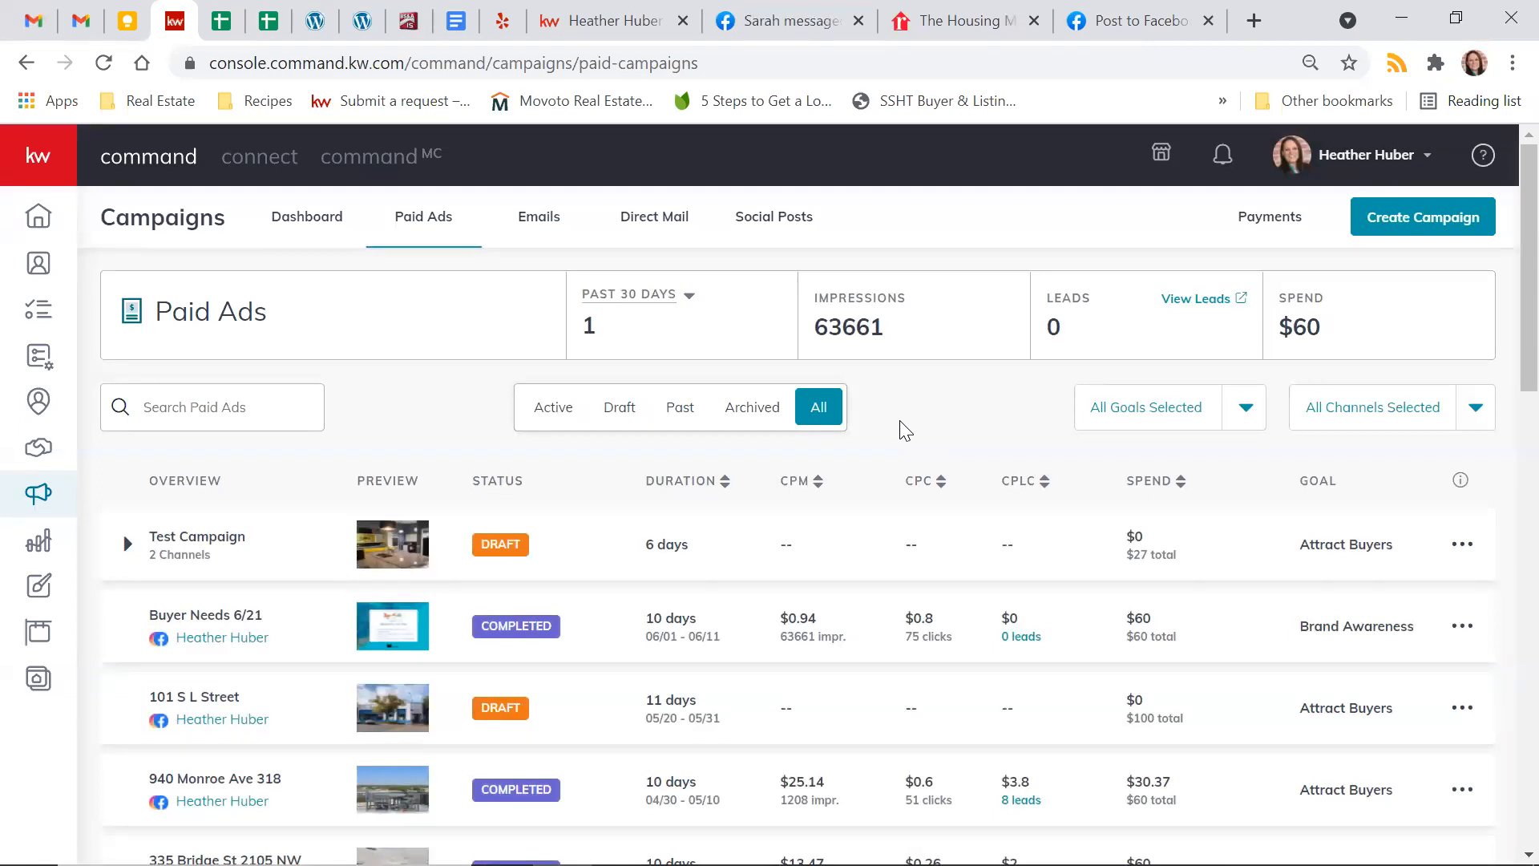
scroll(905, 430, "down", 1)
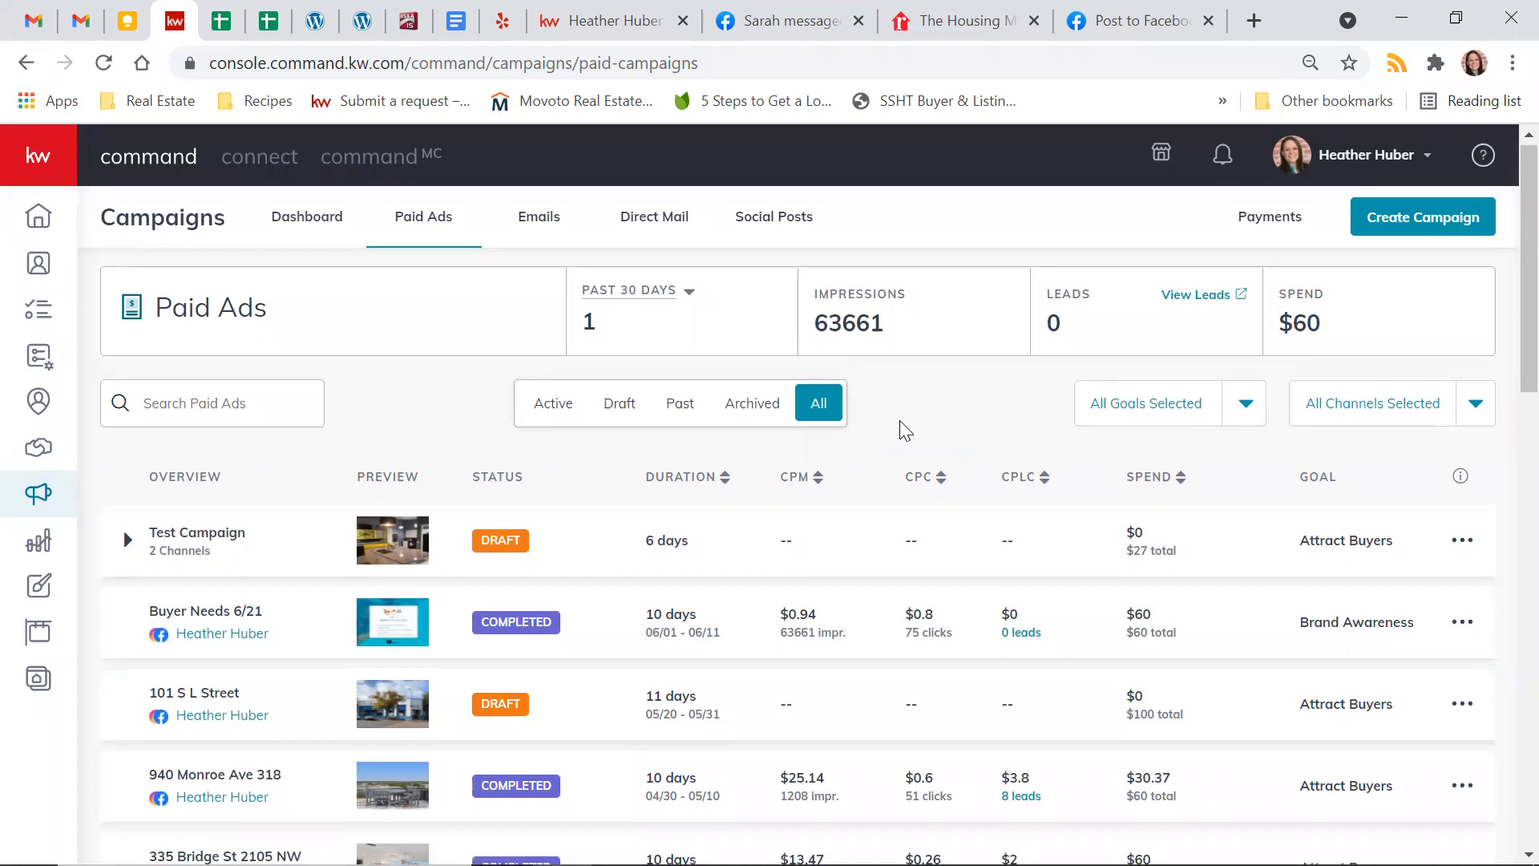
scroll(906, 431, "up", 1)
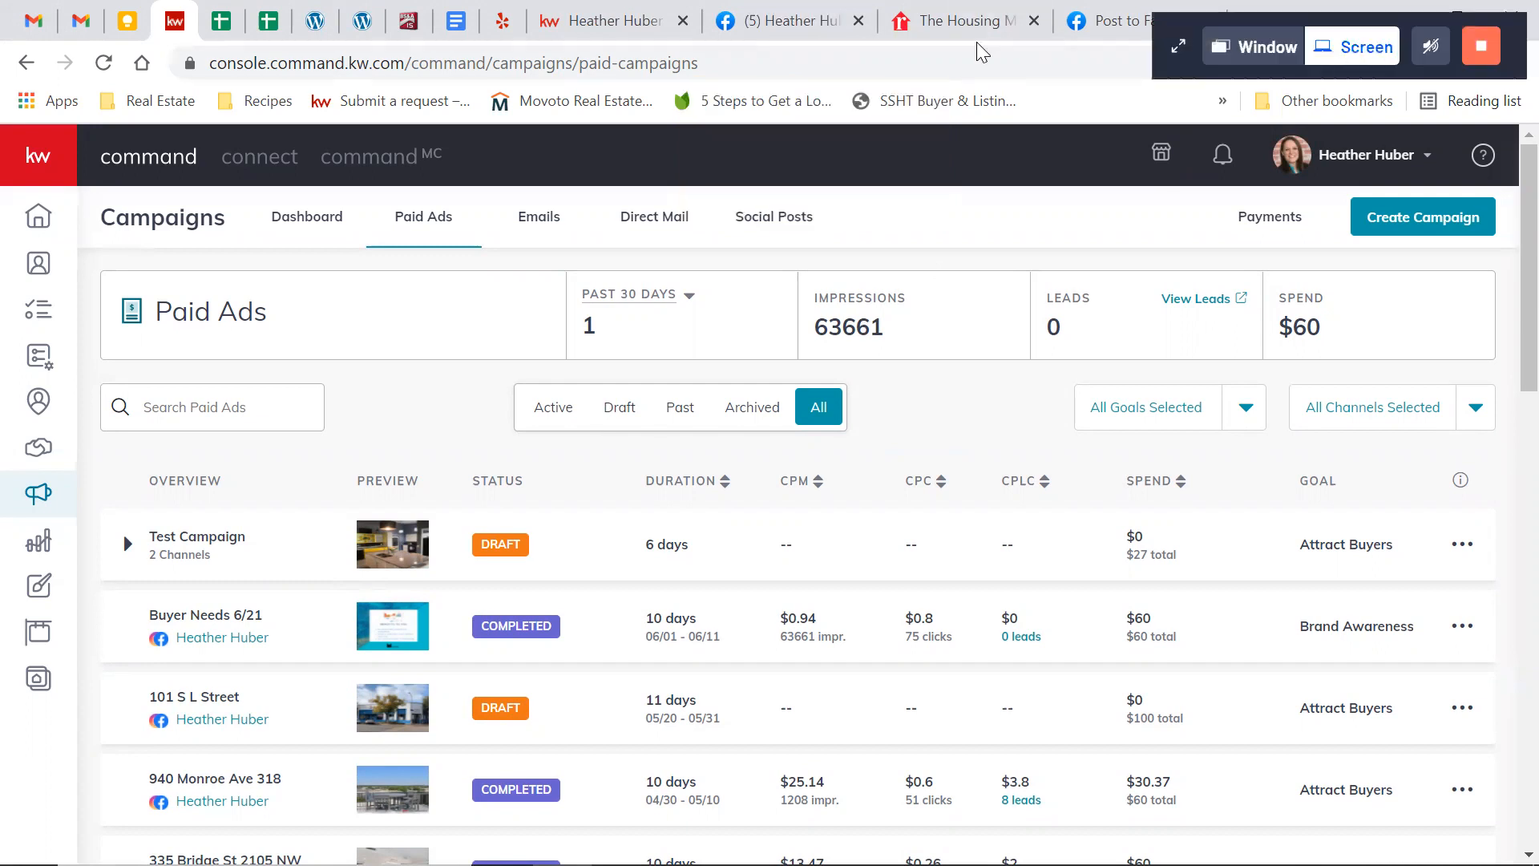
scroll(998, 248, "down", 6)
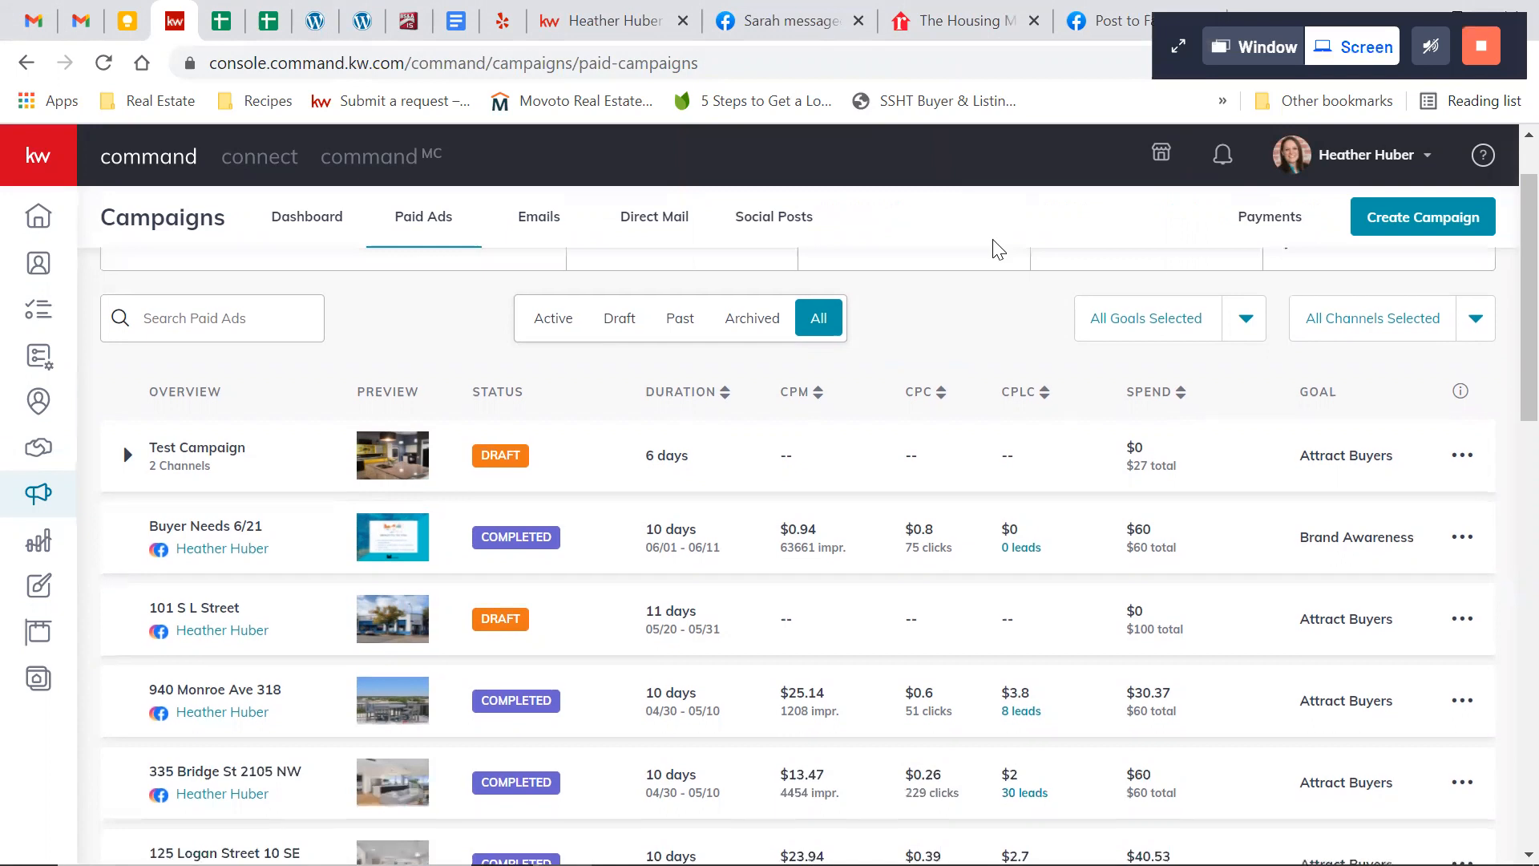
scroll(998, 249, "up", 6)
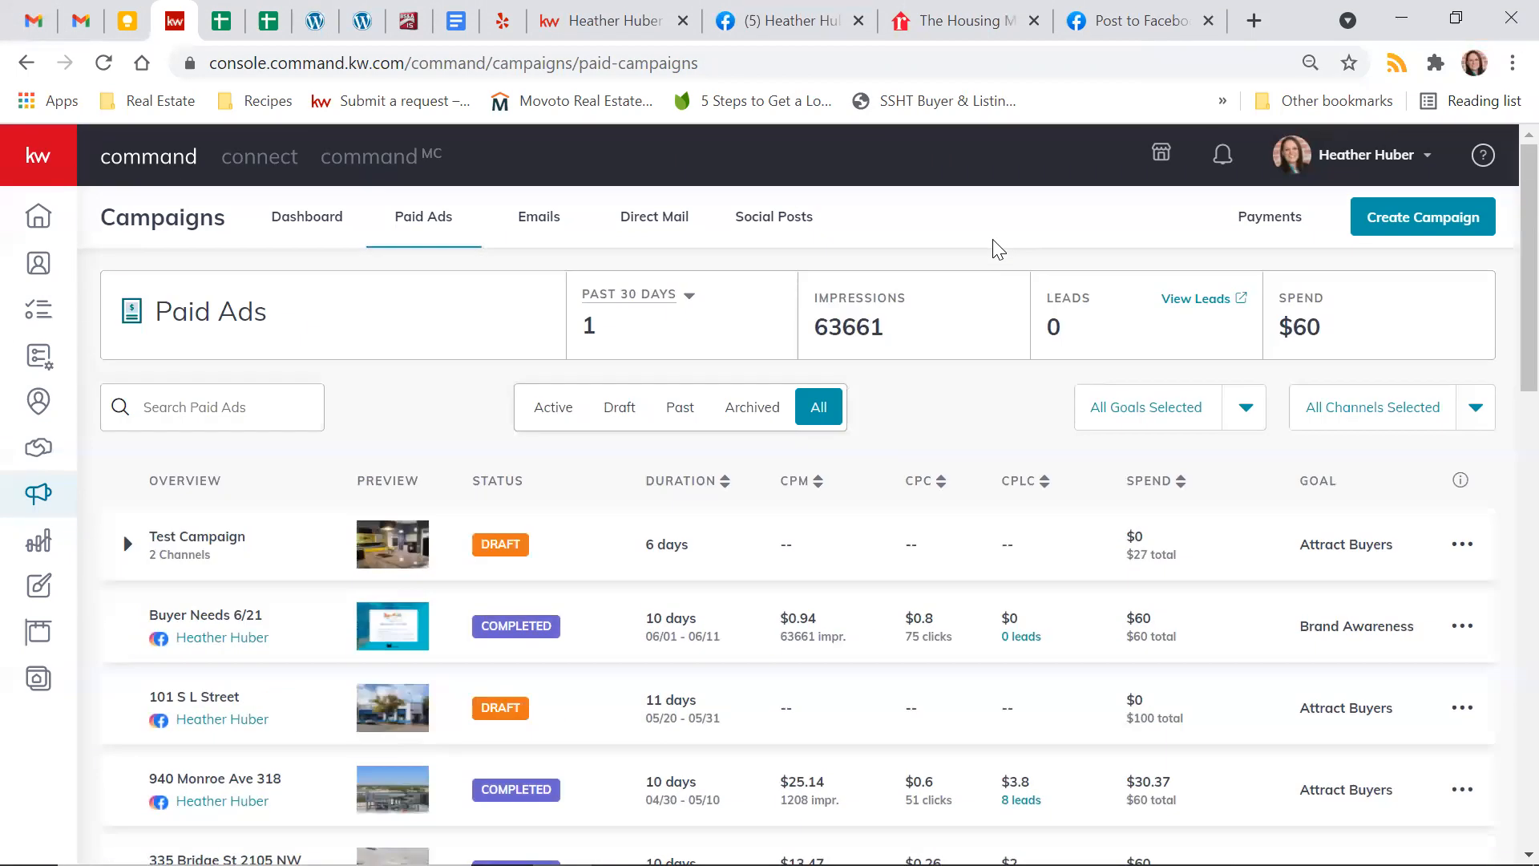